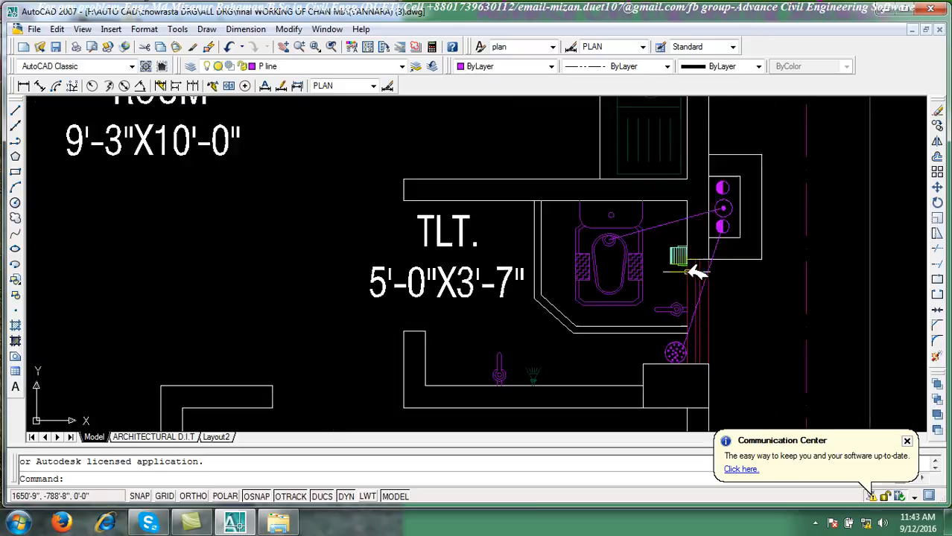
Examine the toilet fixtures and plumbing symbols in the 5'-0"X3'-7" and 7'-0"X4'-0" toilets of the floor plans
scroll(640, 235, down, 4)
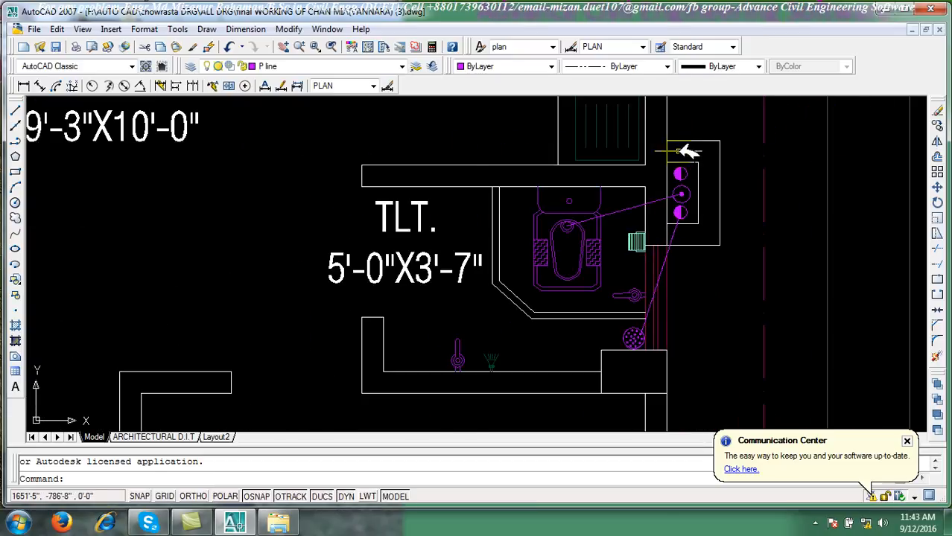
scroll(584, 248, down, 8)
scroll(387, 303, up, 6)
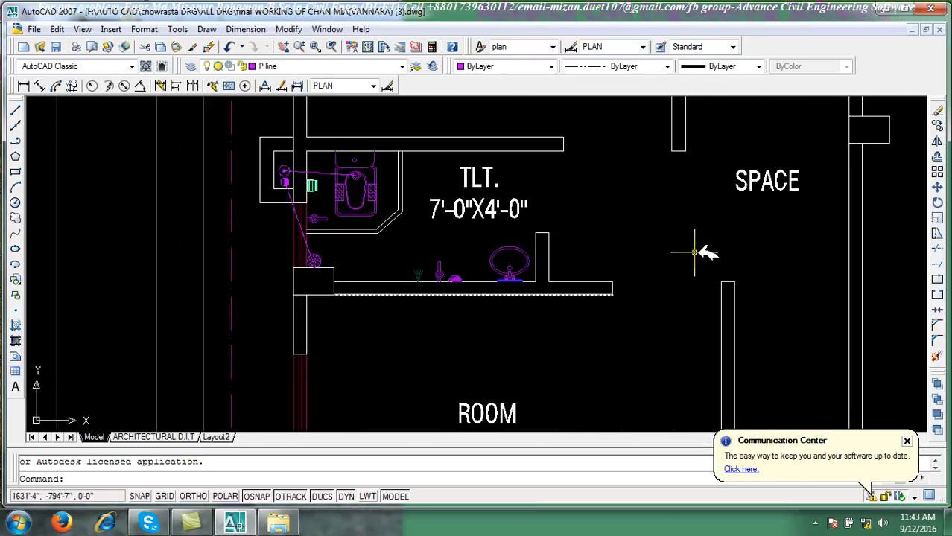
scroll(628, 245, down, 2)
scroll(628, 246, down, 2)
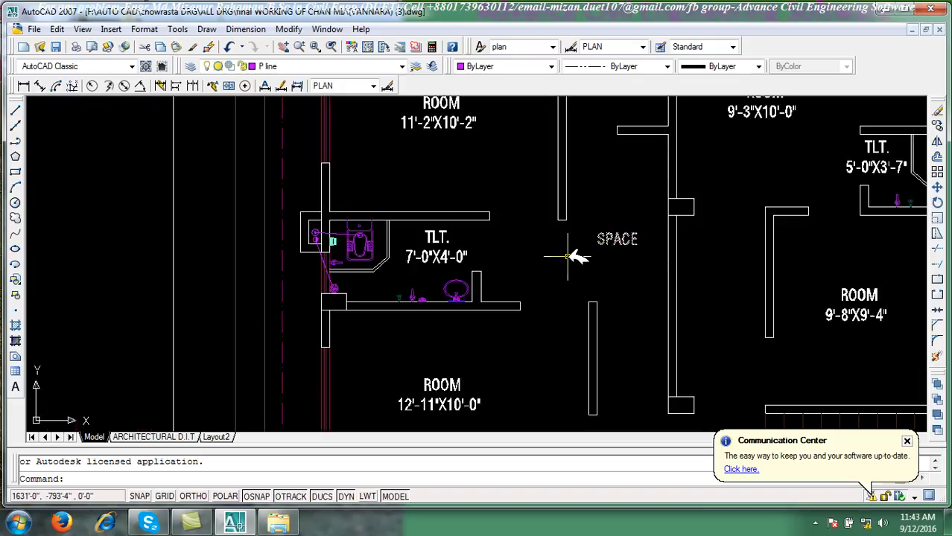
middle_drag(569, 257, 357, 311)
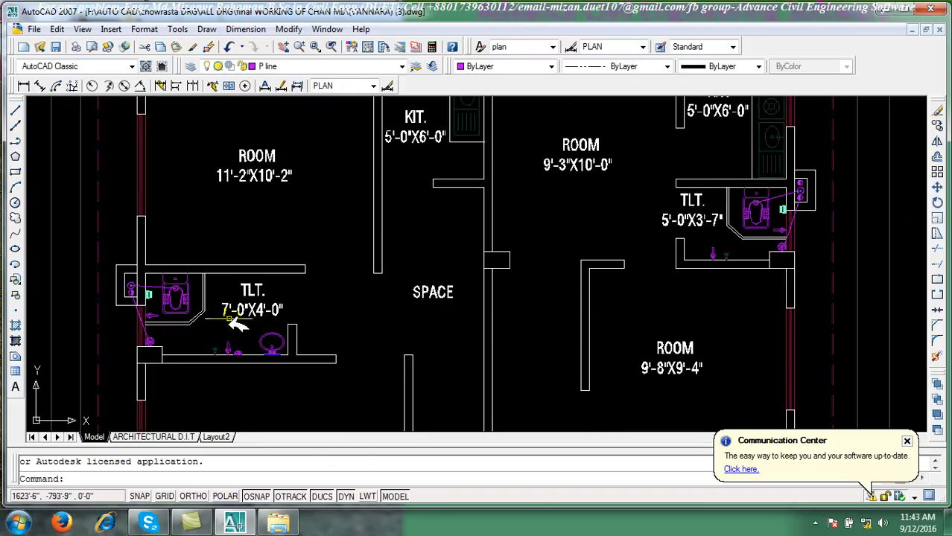
scroll(162, 353, up, 5)
scroll(145, 268, down, 3)
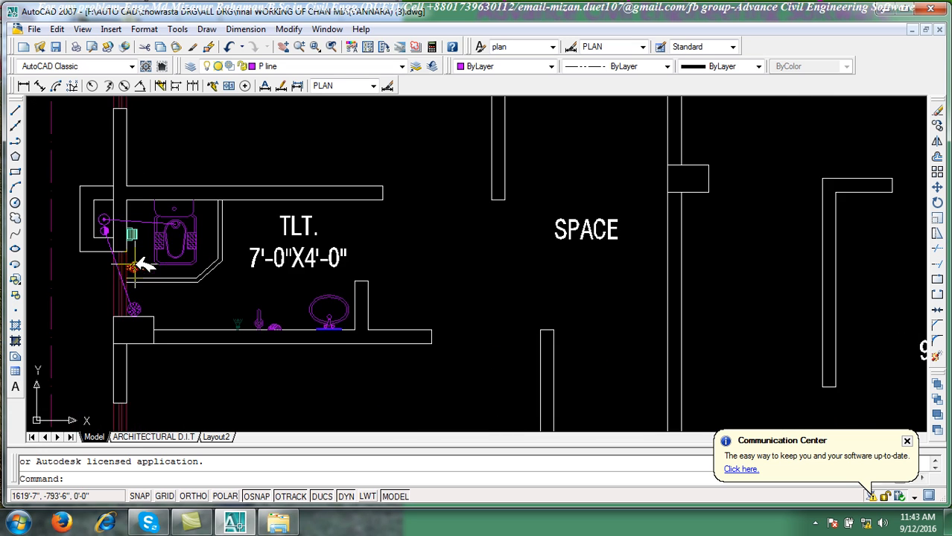
scroll(231, 291, down, 6)
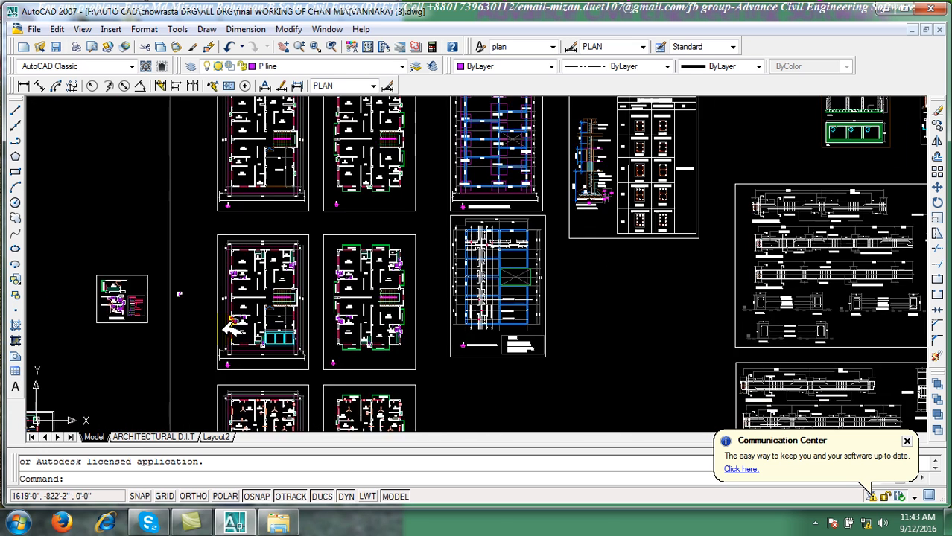
scroll(280, 328, up, 6)
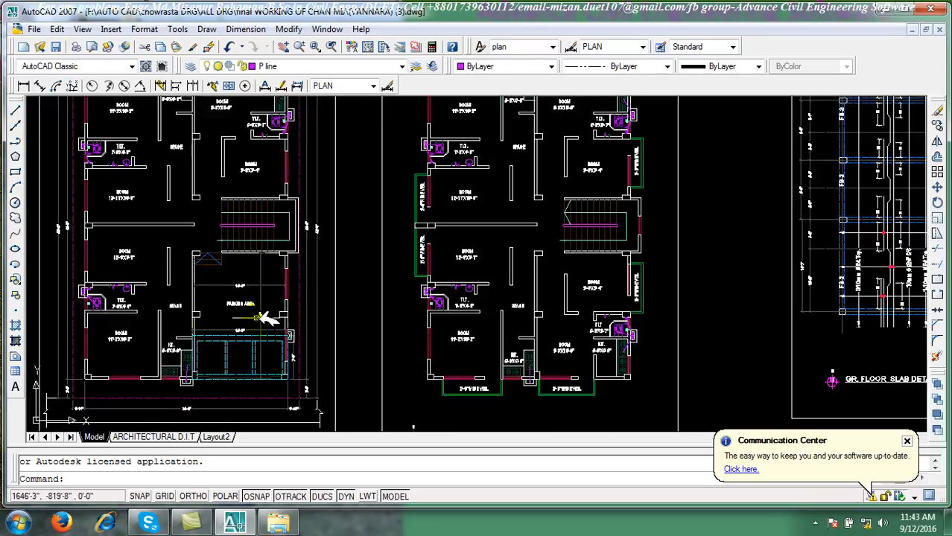
scroll(214, 315, up, 6)
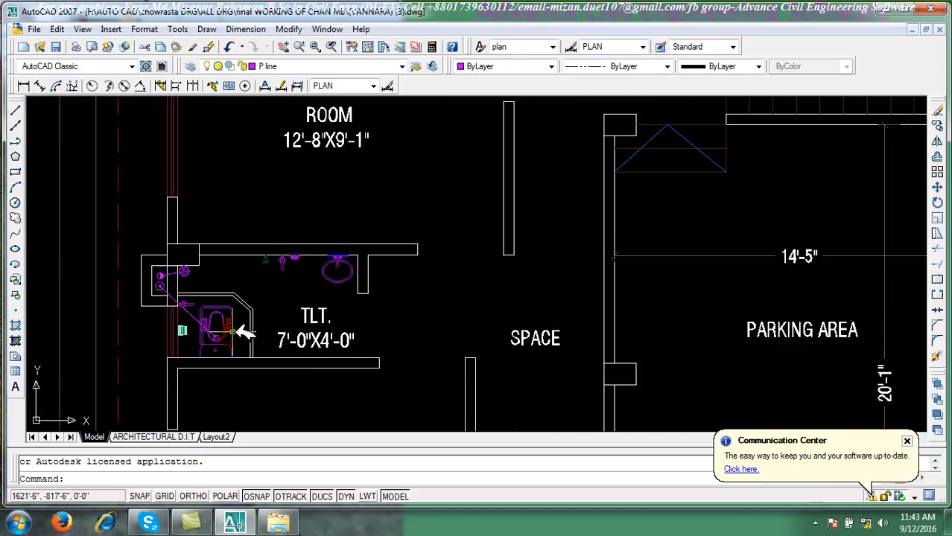
Insert the COM0D-3 block from the tool palettes into the 7'-0"X4'-0" toilet beside the existing pan
click(389, 46)
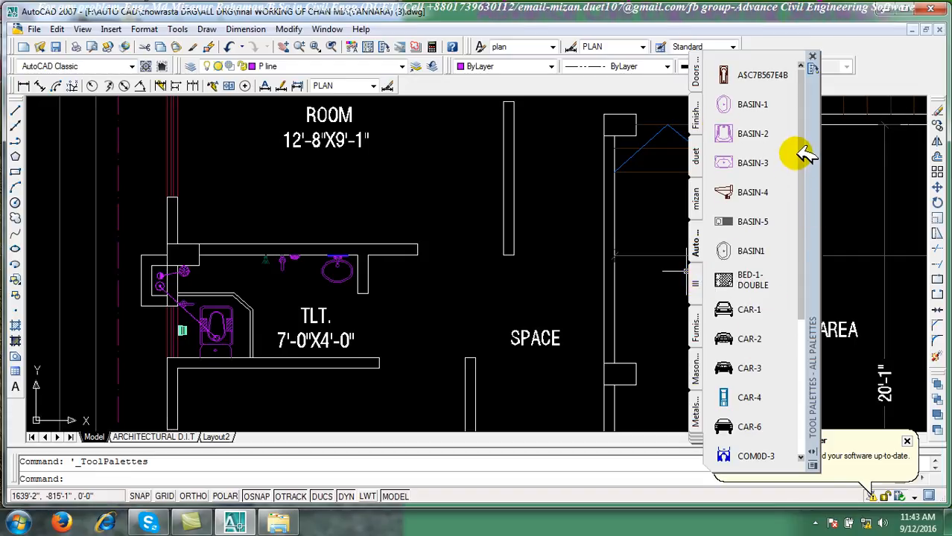
drag(799, 152, 804, 249)
click(730, 299)
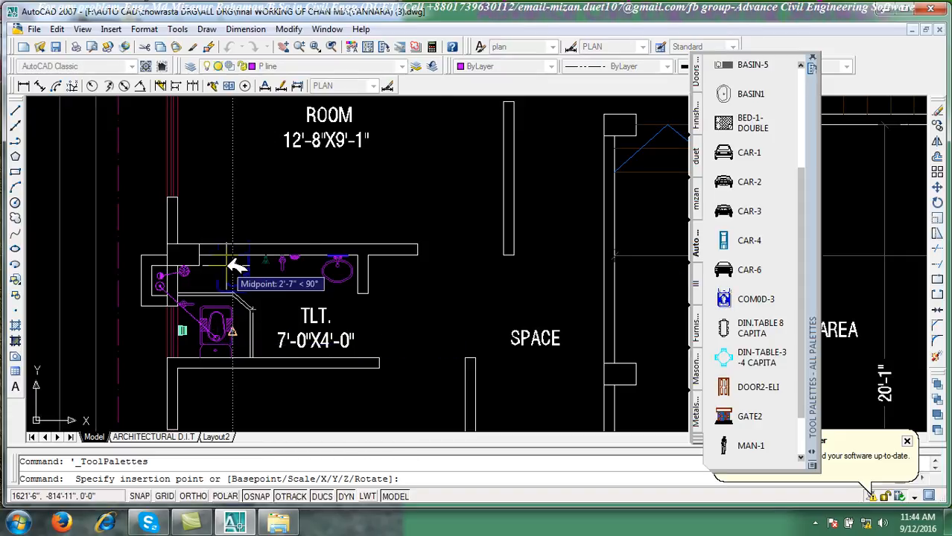
scroll(233, 267, up, 3)
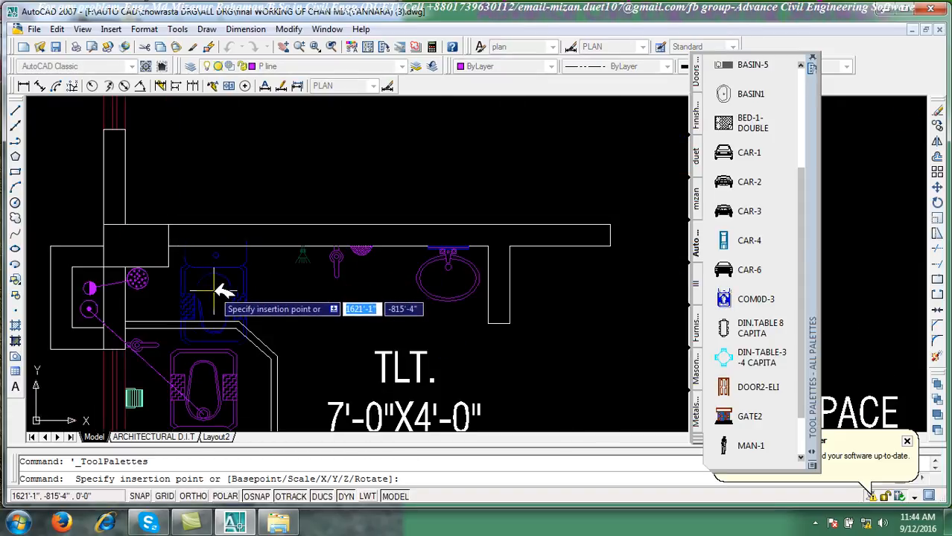
click(220, 289)
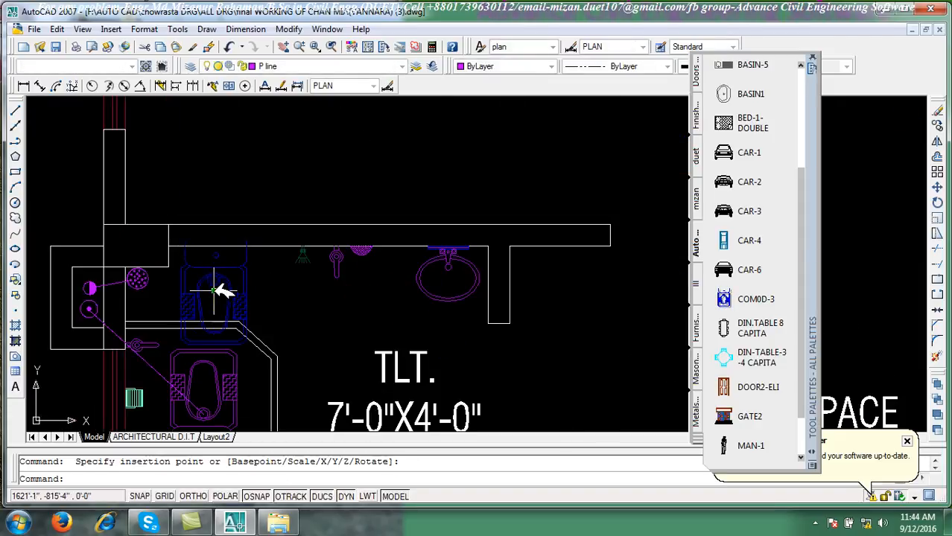
Erase the newly inserted COM0D-3 block from the toilet
click(263, 302)
click(239, 272)
click(937, 110)
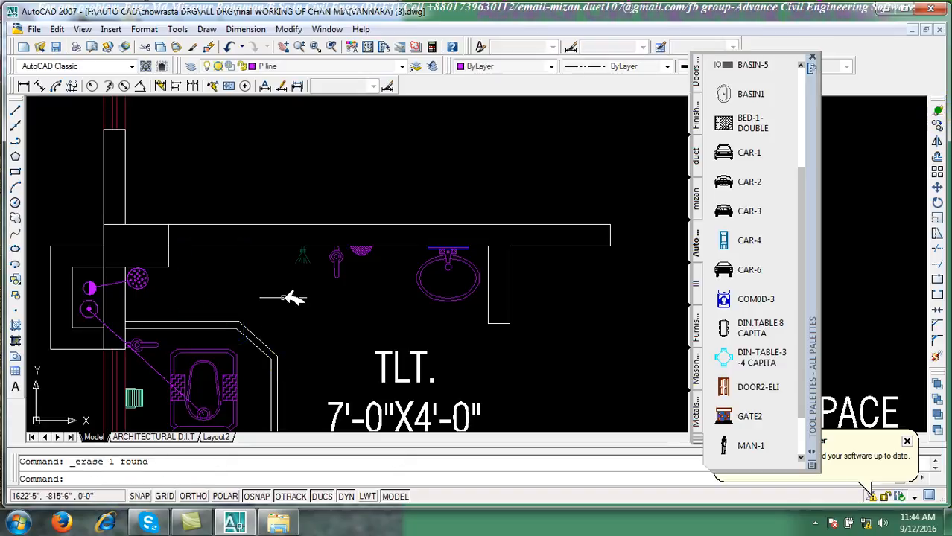
Examine the fan, light and switch board symbols in the electrical plan around the 12'-8"X9'-1" room
scroll(294, 295, down, 2)
scroll(320, 313, down, 5)
scroll(516, 342, up, 6)
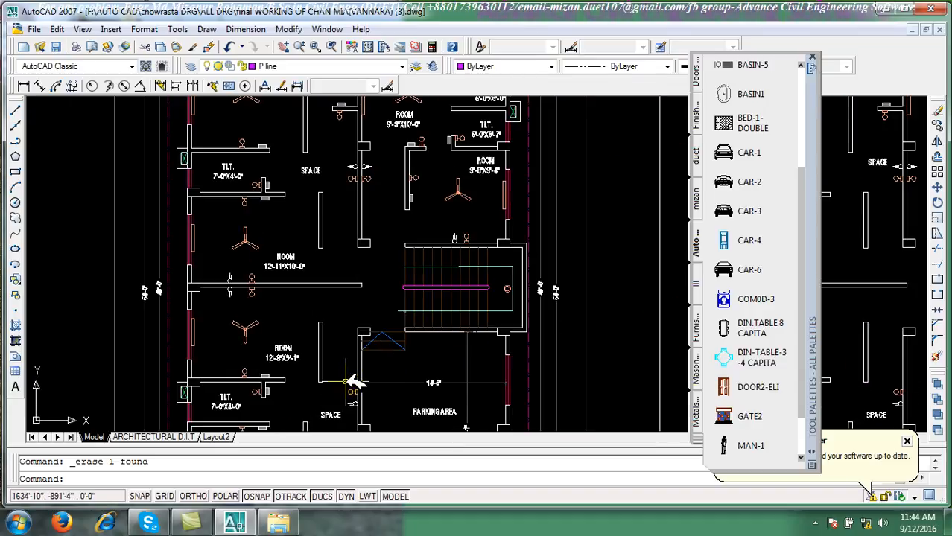
middle_drag(352, 381, 336, 278)
scroll(232, 260, up, 5)
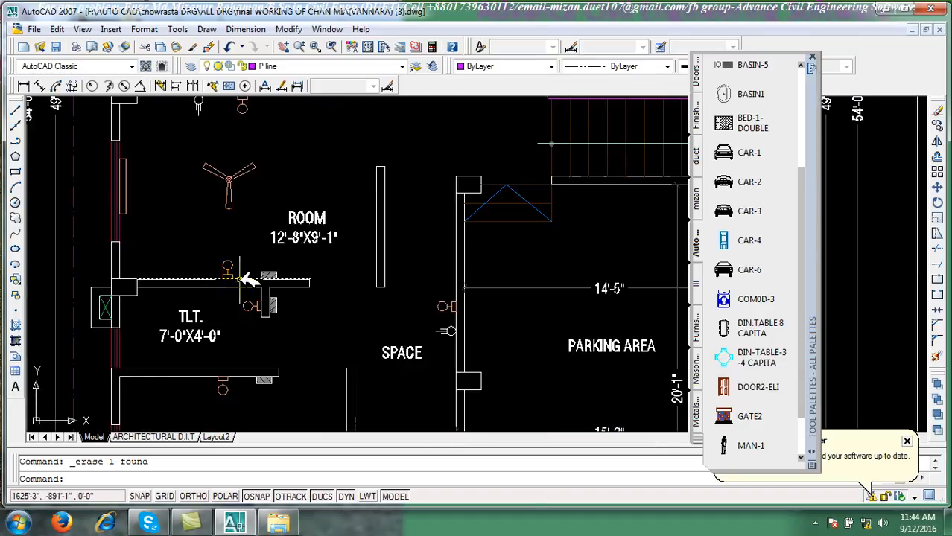
scroll(372, 257, down, 2)
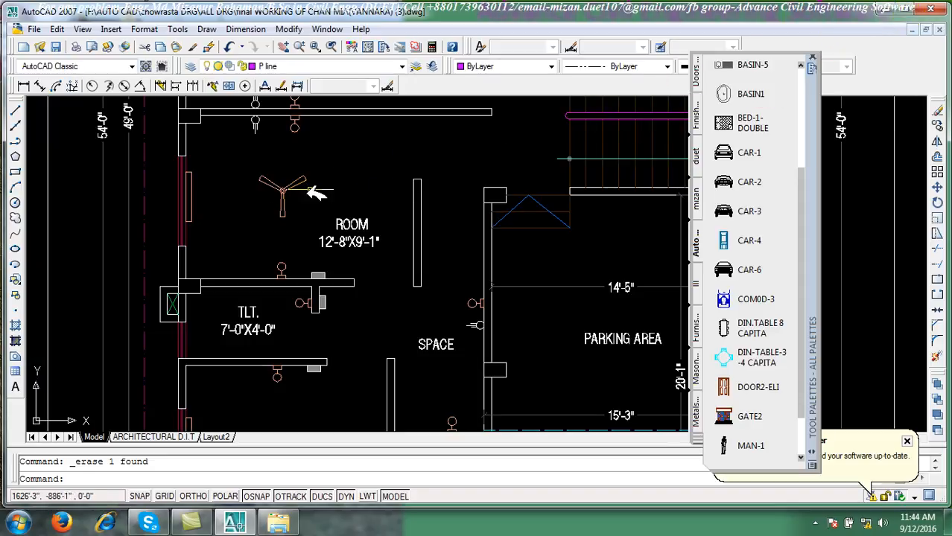
scroll(313, 218, up, 2)
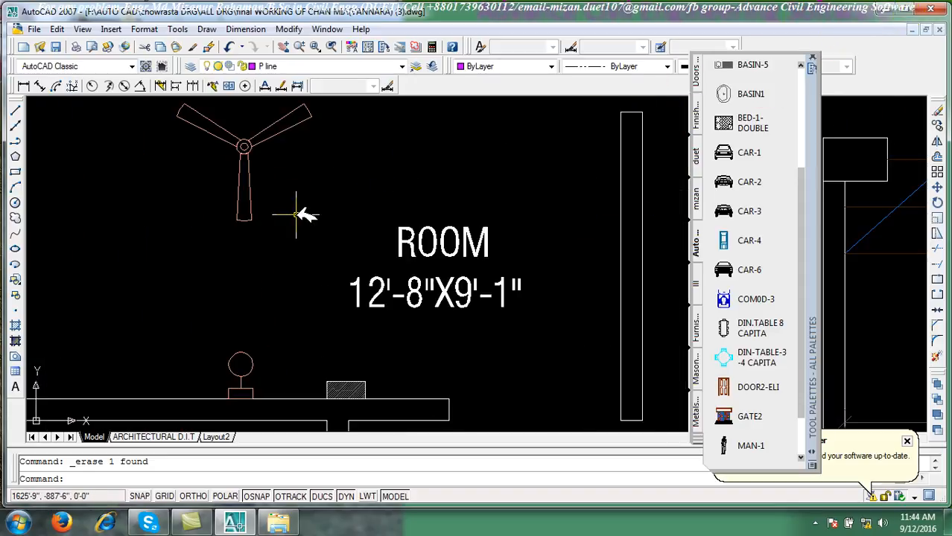
scroll(306, 213, down, 1)
middle_drag(319, 250, 350, 283)
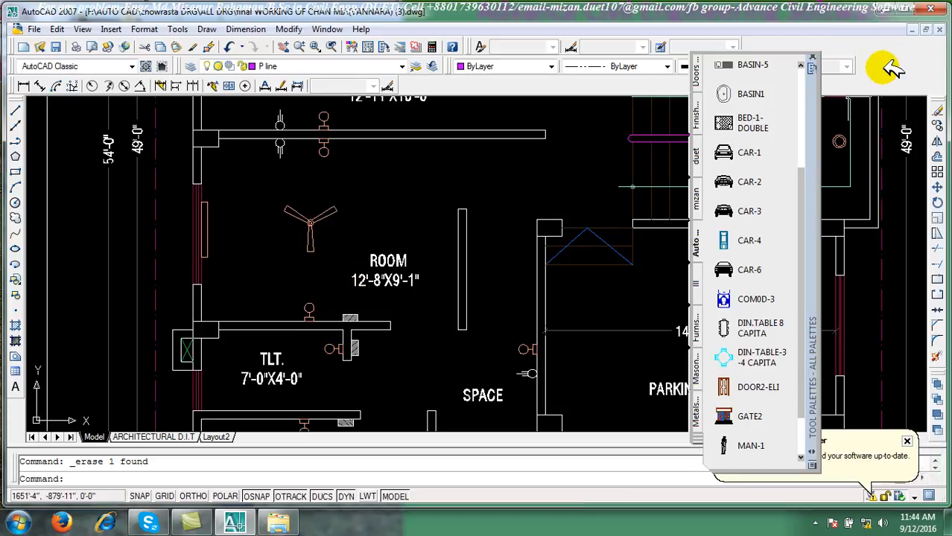
Open block1.dwg from the desktop and examine its electrical symbol legend
click(887, 7)
double_click(130, 151)
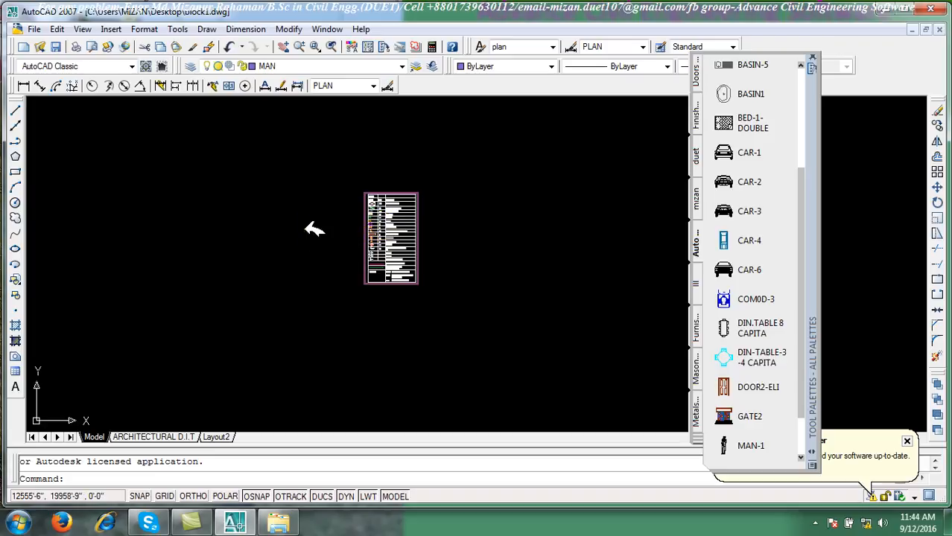
scroll(358, 220, up, 6)
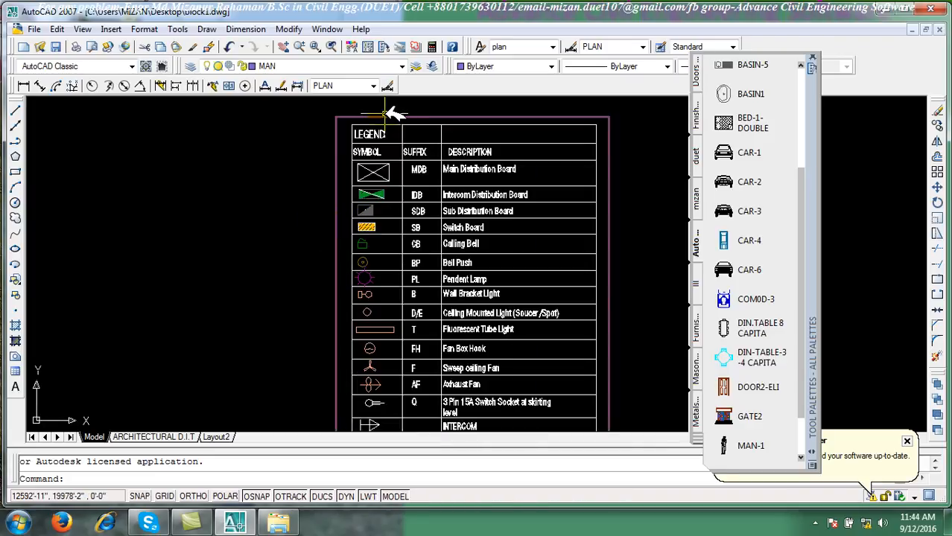
scroll(384, 312, down, 5)
click(229, 269)
click(122, 315)
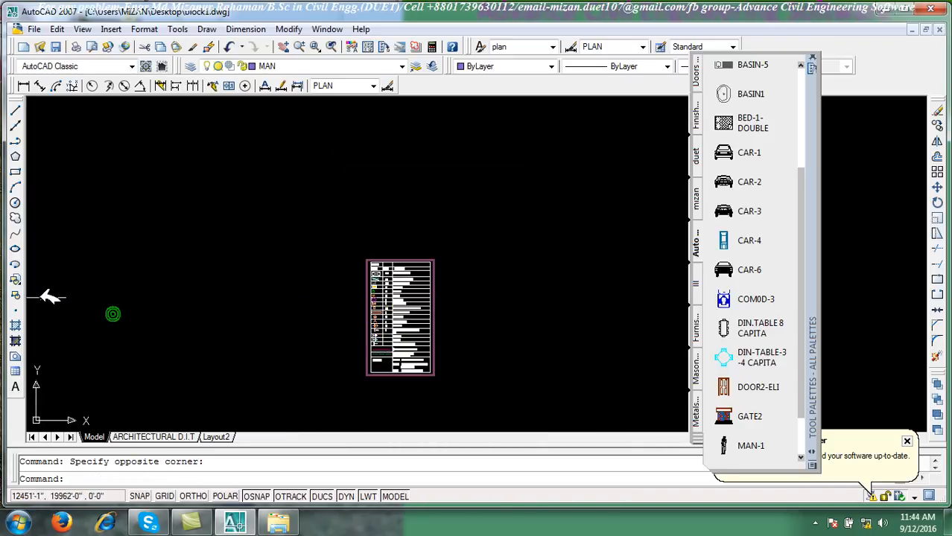
Preview the TREE-2 and STAIER-2ELI blocks with the Insert command, leaving it without placing a block
click(15, 279)
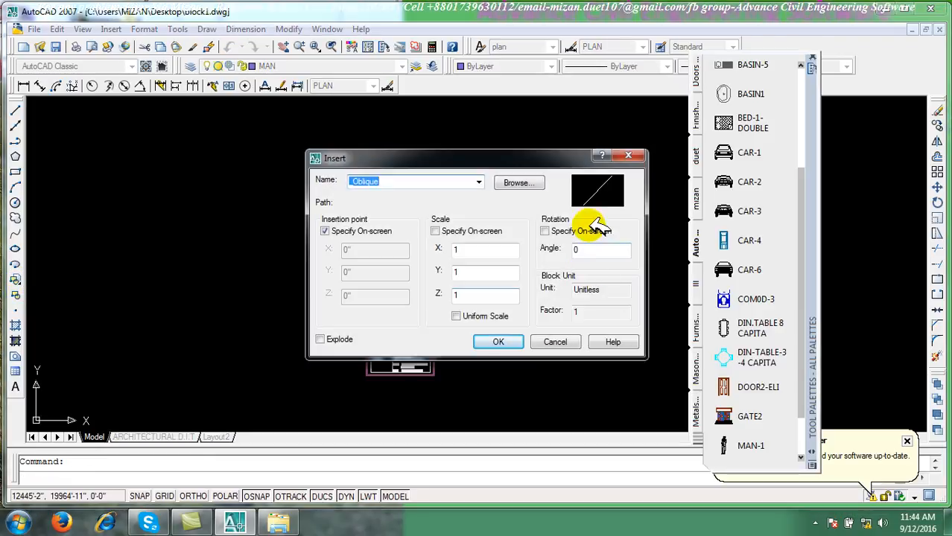
click(478, 181)
drag(477, 218, 498, 402)
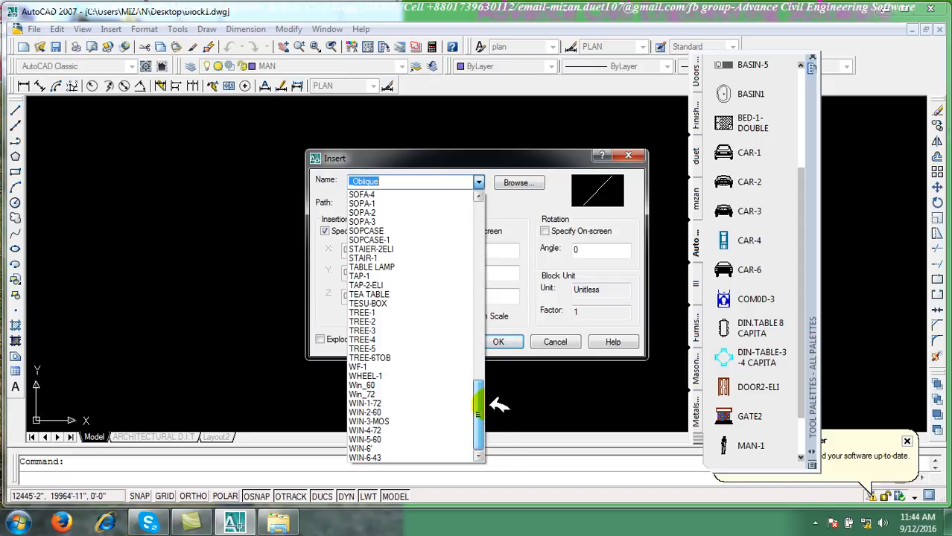
scroll(499, 402, up, 2)
click(417, 356)
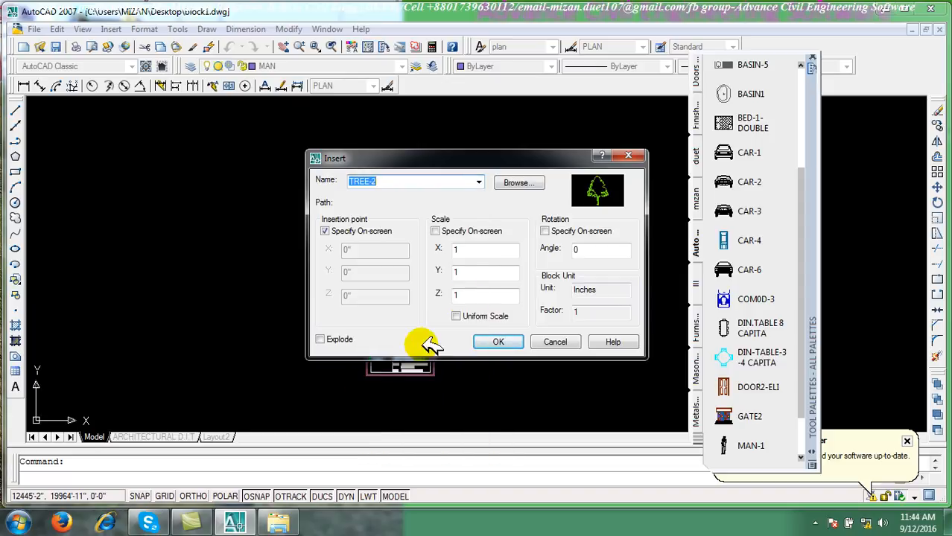
click(478, 182)
click(440, 250)
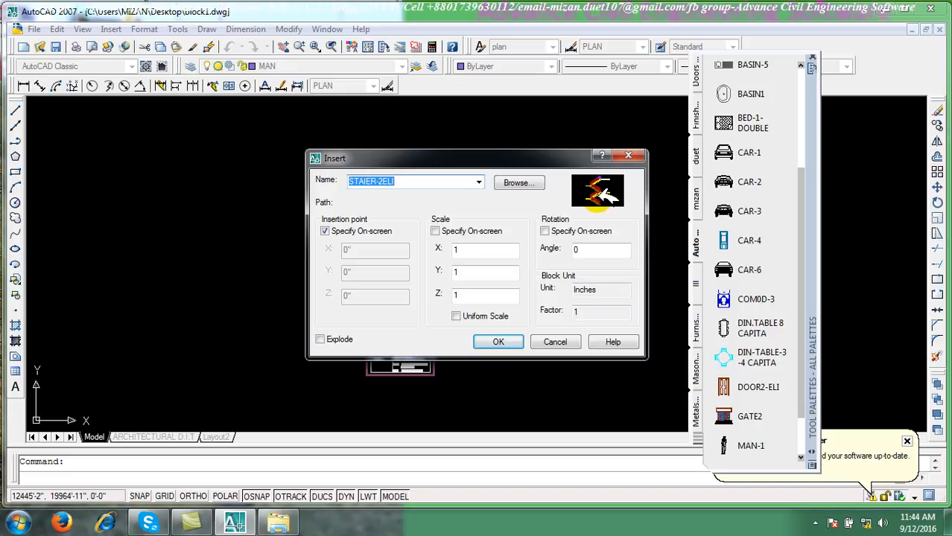
click(555, 342)
click(310, 132)
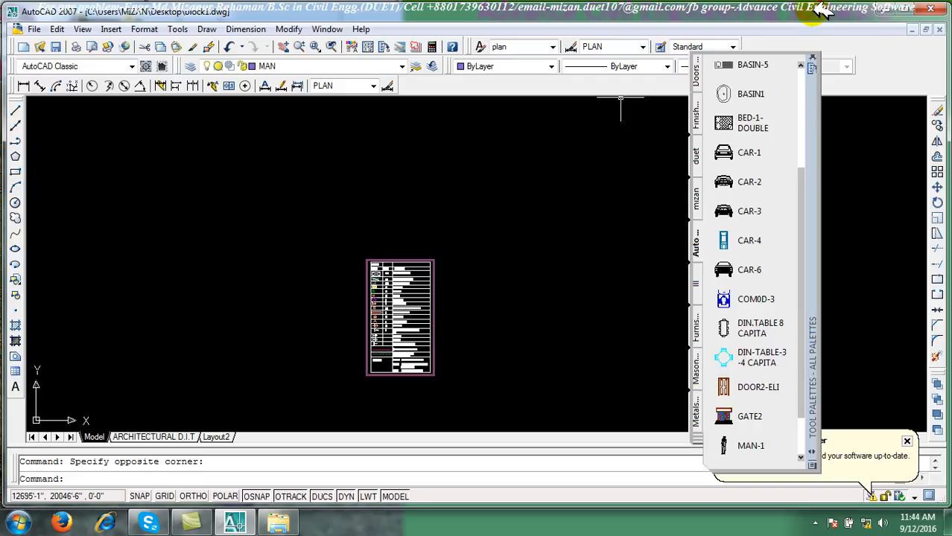
Close block1.dwg without saving its changes and keep the floor plan drawing open
click(930, 7)
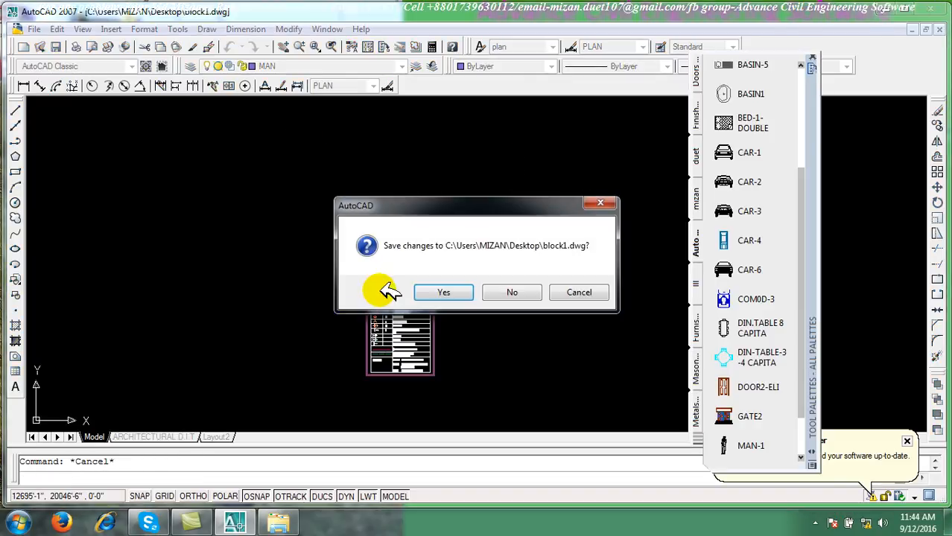
click(539, 293)
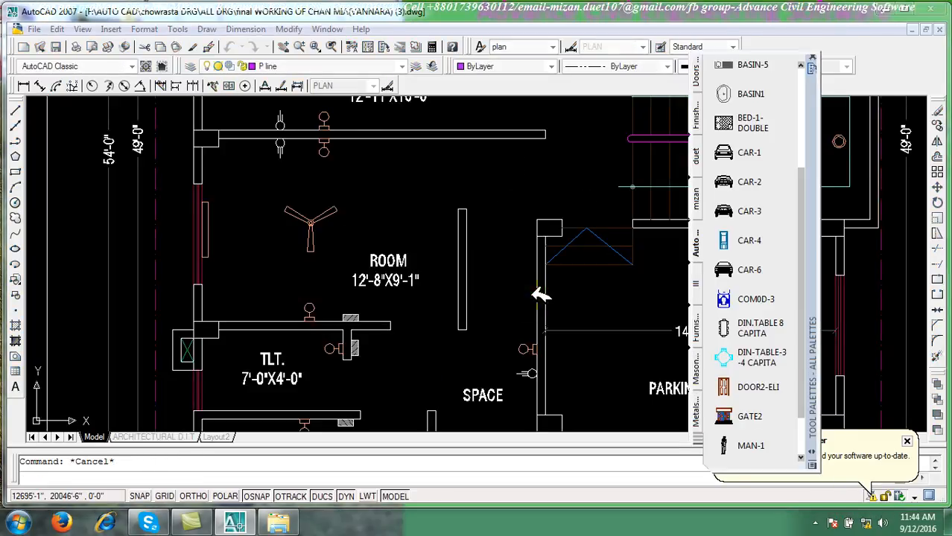
click(588, 292)
Examine the arrangement of drawing sheets, including the foundation and column layout with its footing and grade beam labels
scroll(519, 302, down, 5)
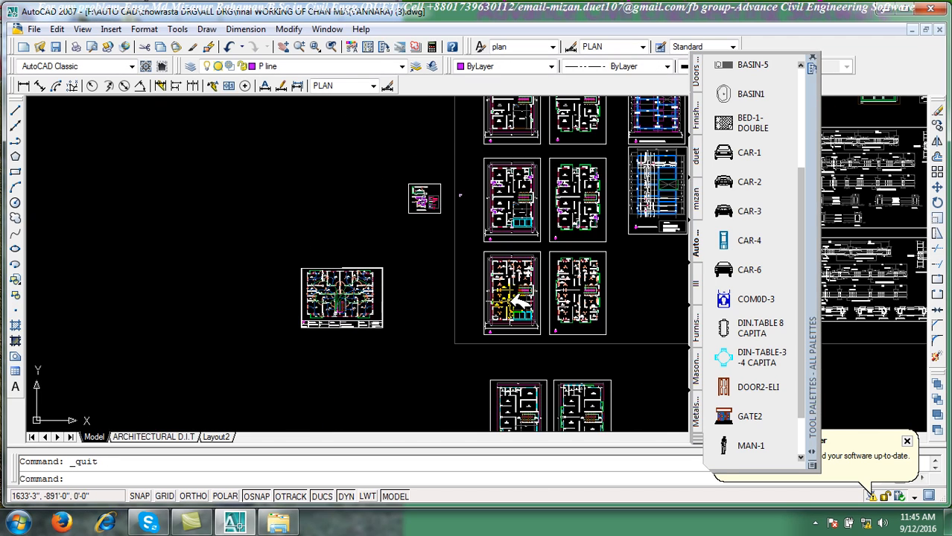
scroll(519, 301, down, 3)
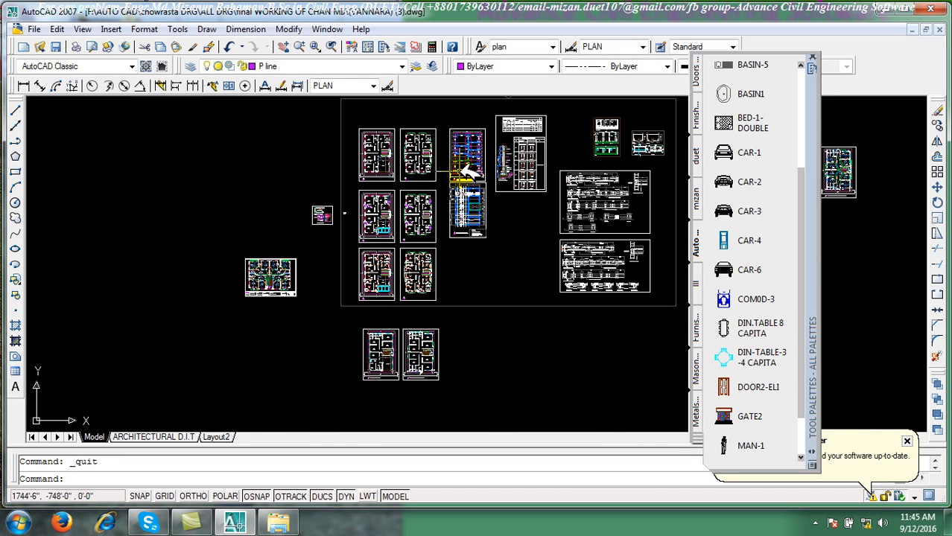
scroll(477, 146, up, 8)
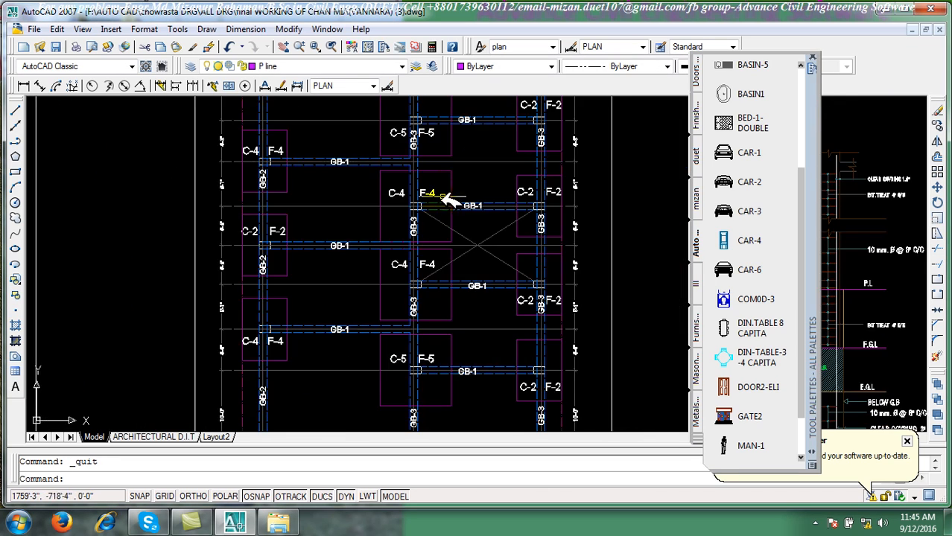
scroll(436, 233, down, 8)
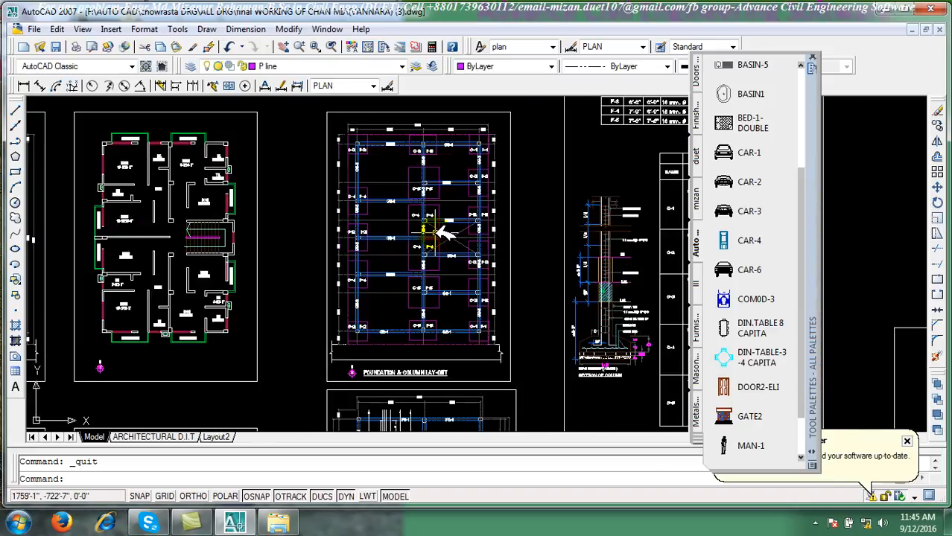
scroll(445, 233, down, 2)
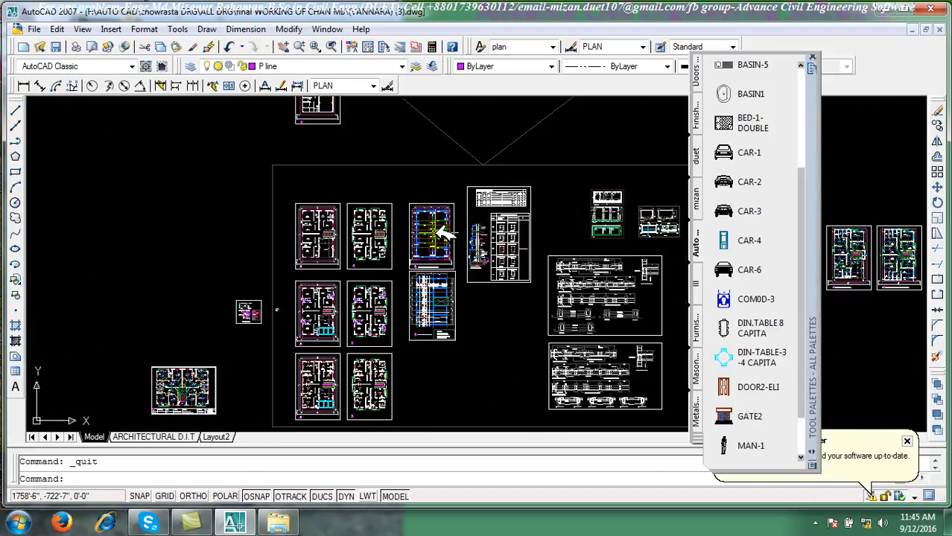
middle_drag(445, 233, 461, 226)
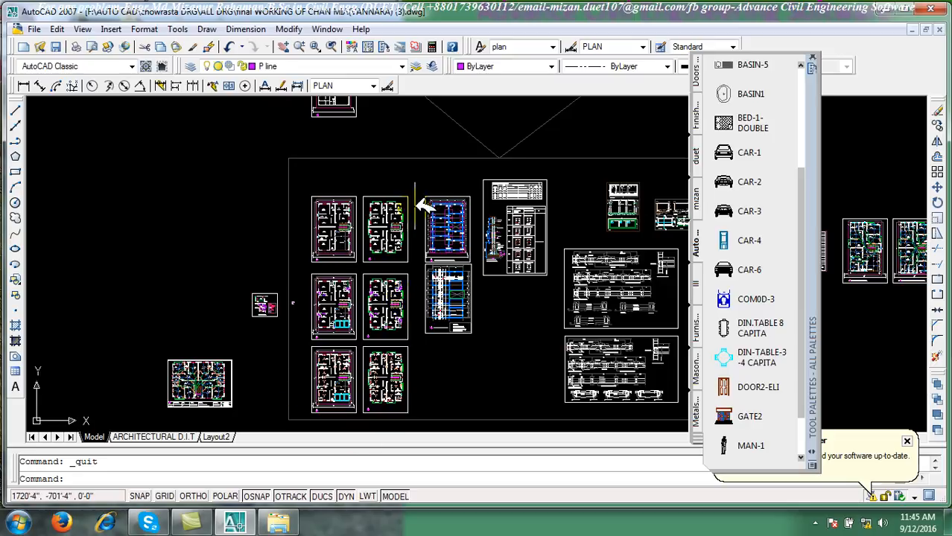
scroll(441, 210, up, 10)
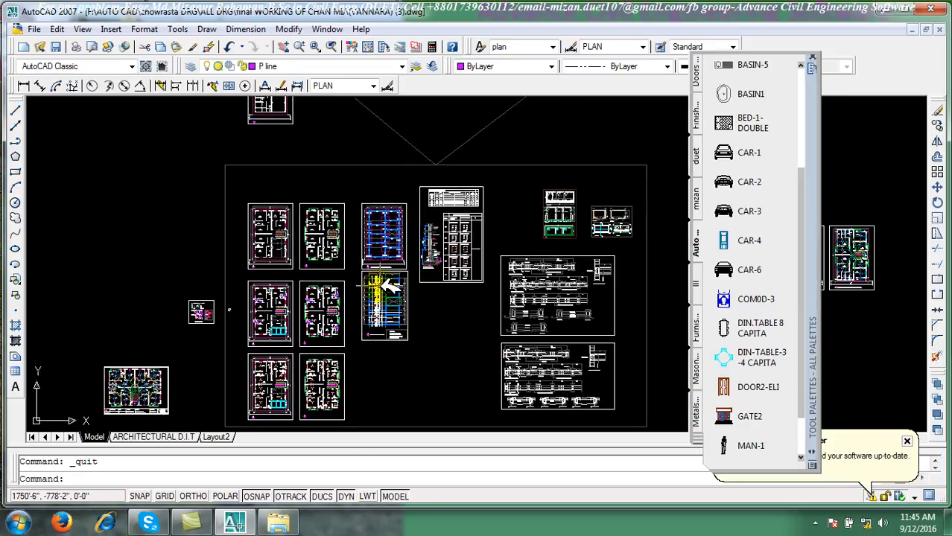
Examine the slab reinforcement layout with its cranked bars, the column schedule with its sections, and the beam detail sheets
scroll(385, 292, up, 3)
scroll(384, 281, down, 12)
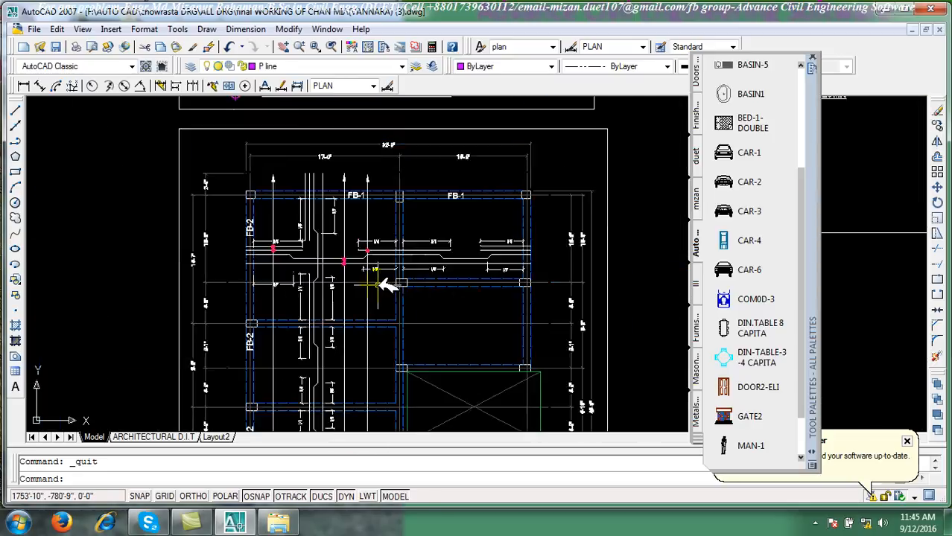
scroll(458, 247, up, 10)
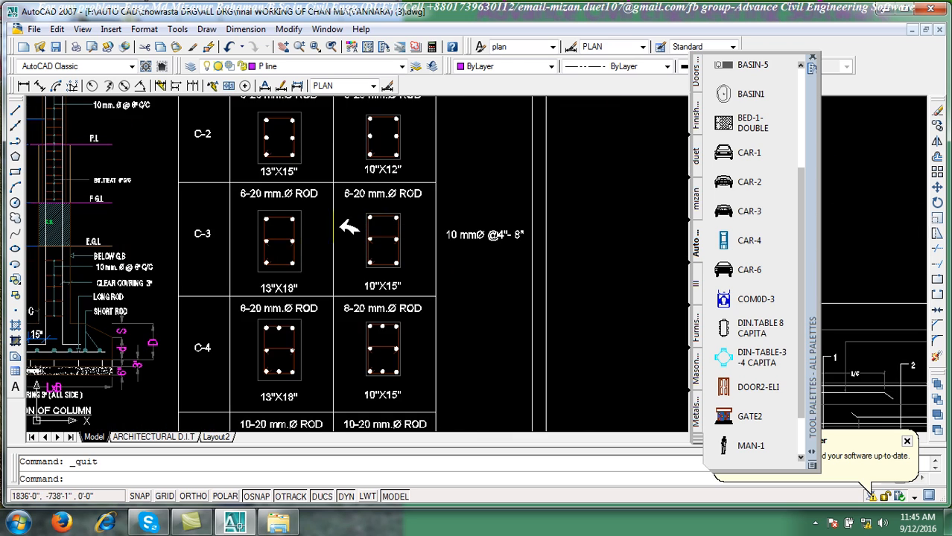
scroll(407, 215, down, 15)
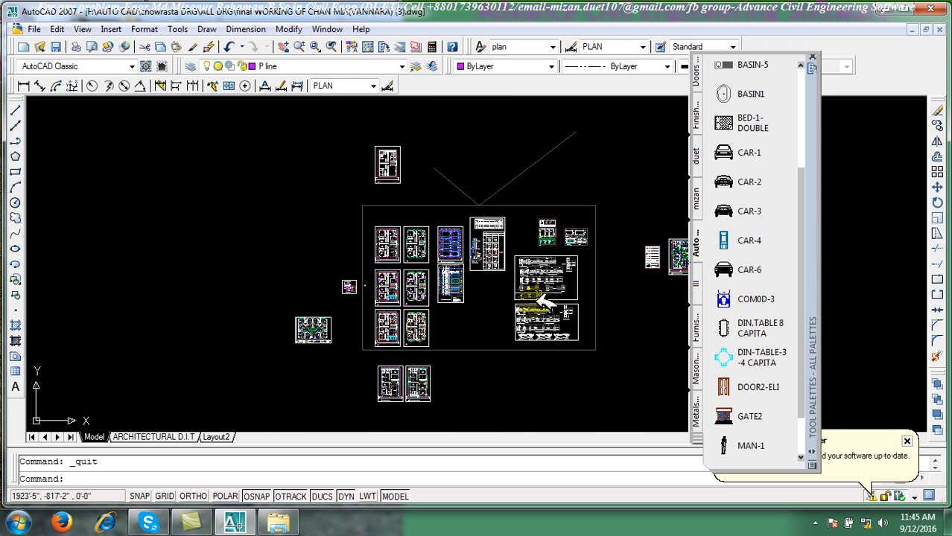
scroll(456, 290, up, 7)
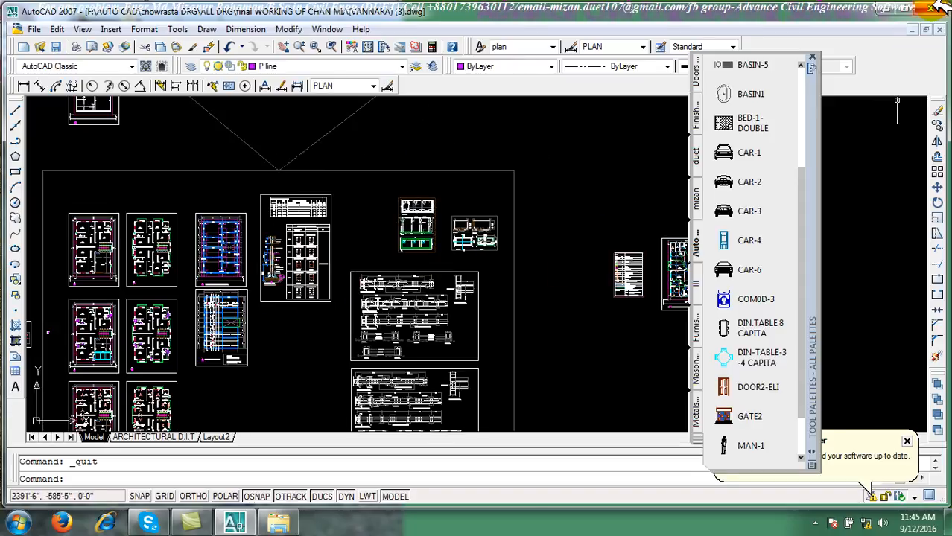
Save a copy of the working drawing to the desktop, using the author's short name as the file name
click(886, 7)
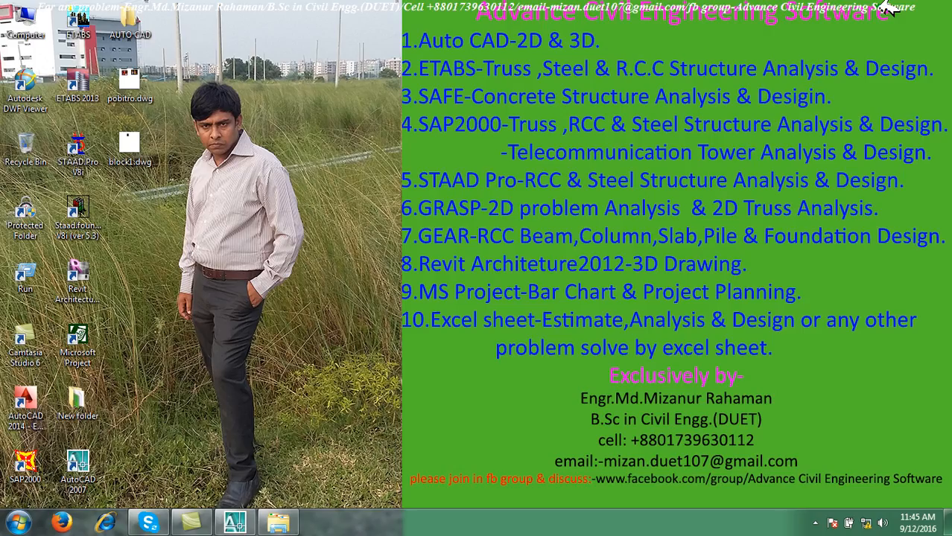
click(250, 524)
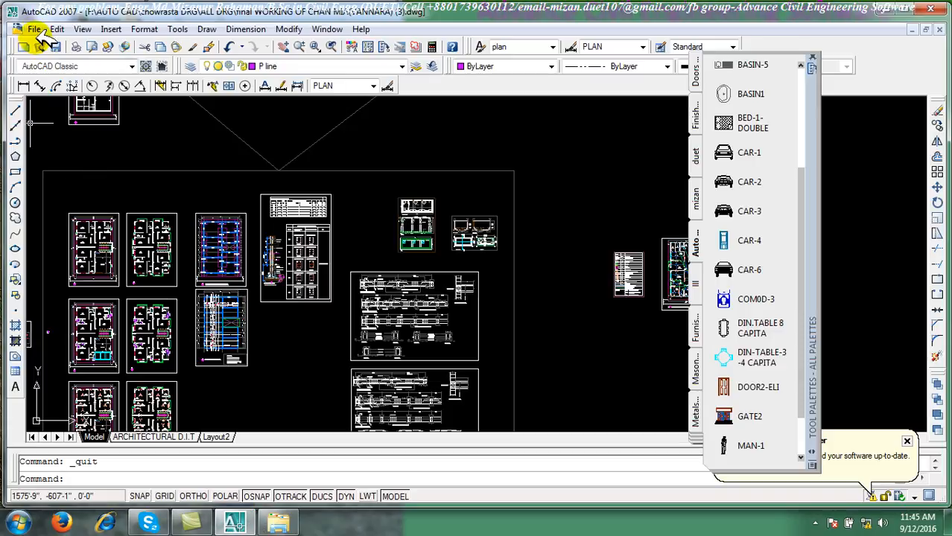
click(41, 29)
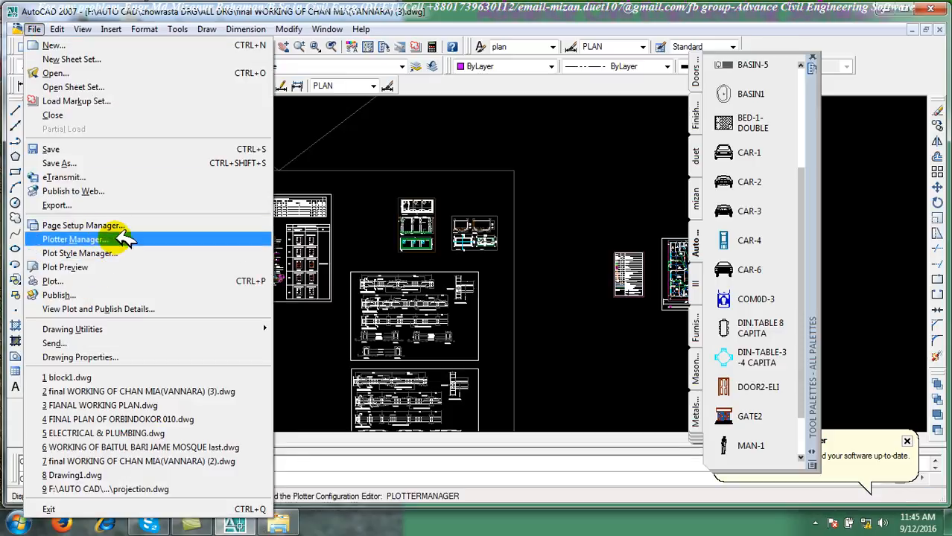
click(138, 163)
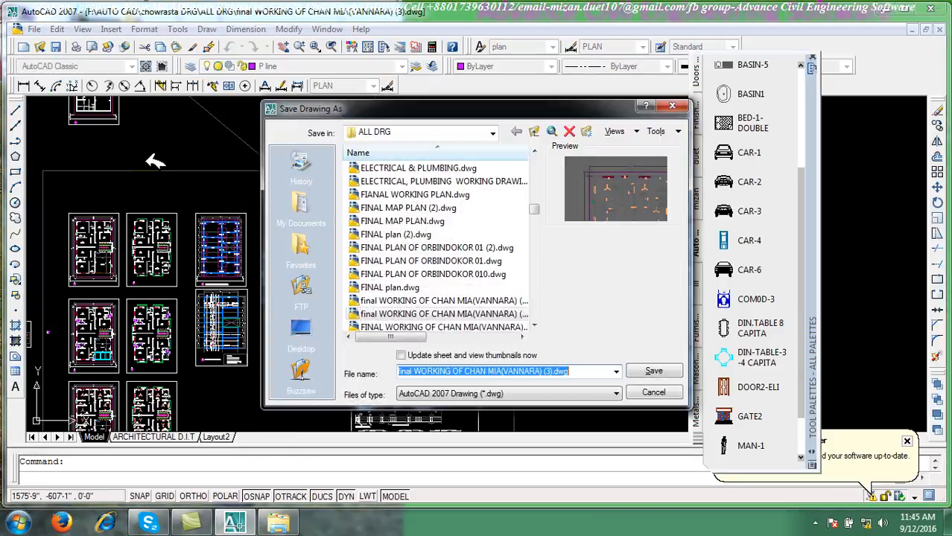
click(313, 328)
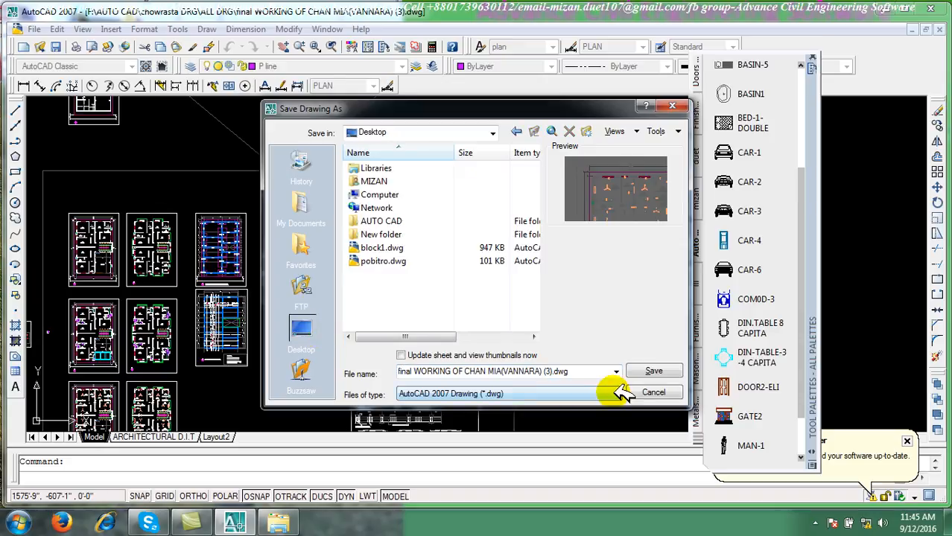
click(647, 370)
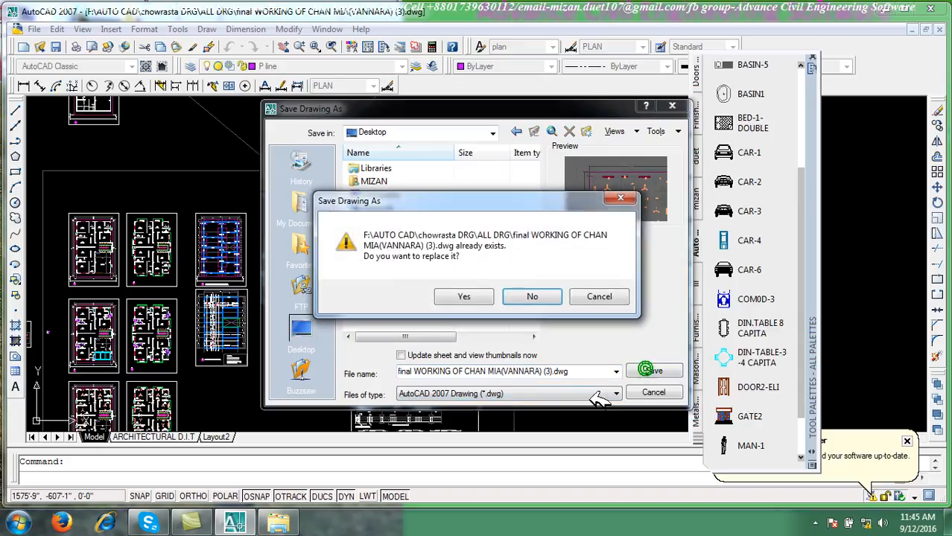
click(622, 298)
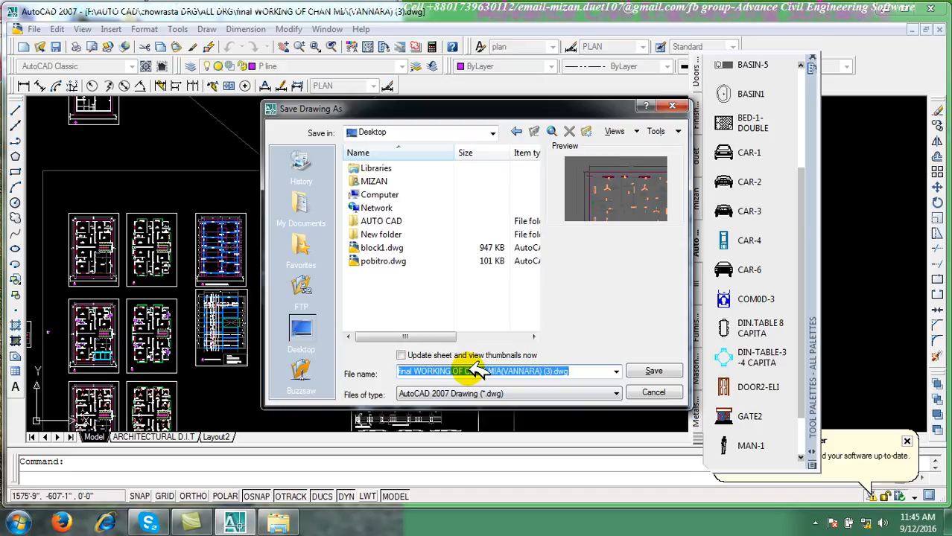
text(mizan)
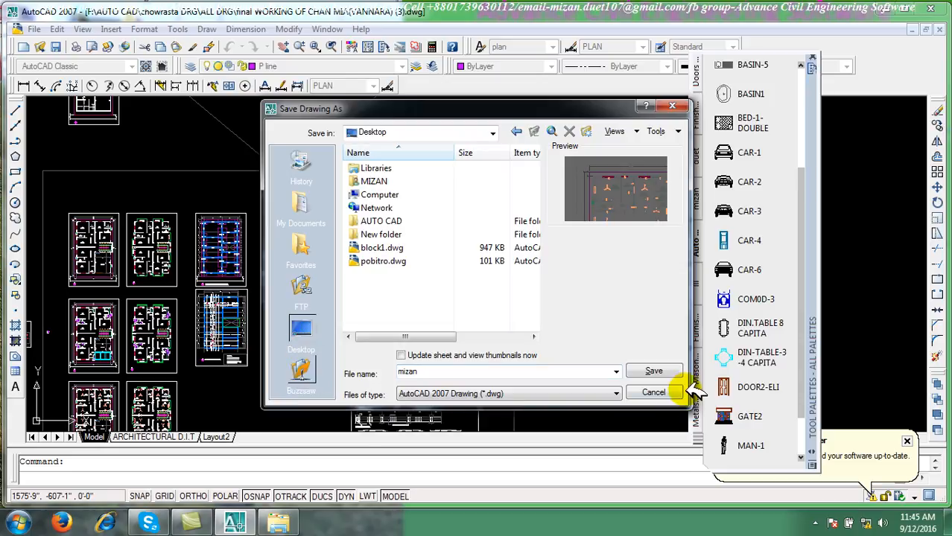
click(656, 371)
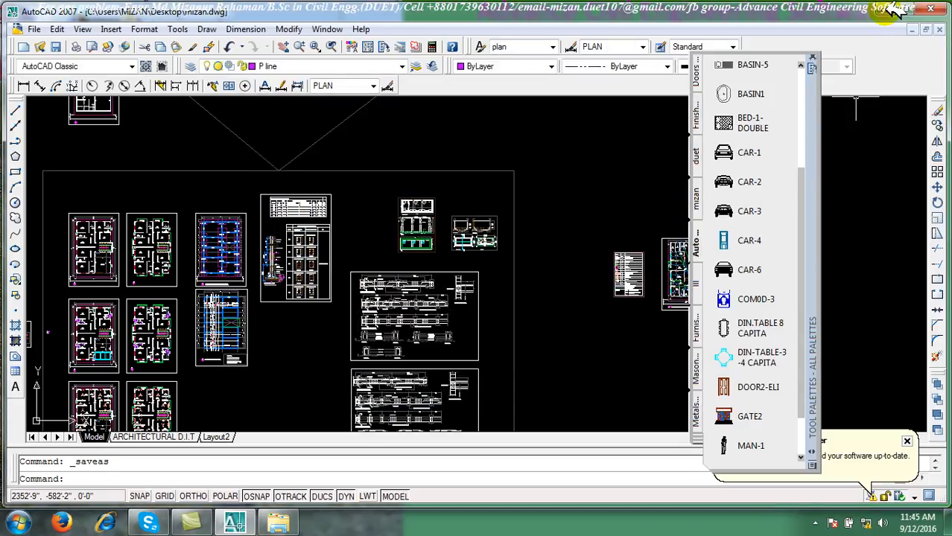
Close the saved copy and keep pobitro.dwg open without answering whether to save its changes
click(937, 9)
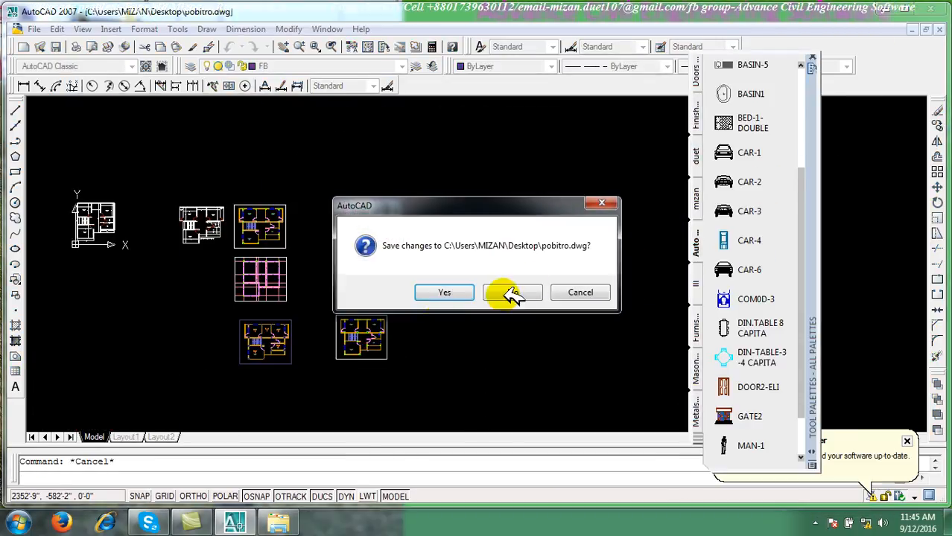
click(581, 292)
Examine the FB beam layout sheet in pobitro.dwg, including its columns and beam labels
scroll(366, 298, up, 5)
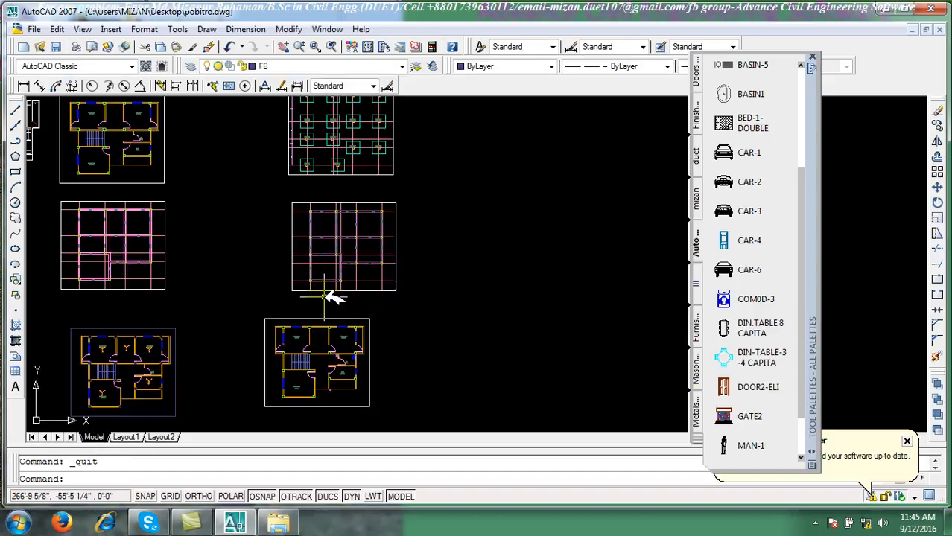
scroll(367, 224, down, 4)
middle_drag(368, 223, 368, 272)
scroll(374, 270, up, 6)
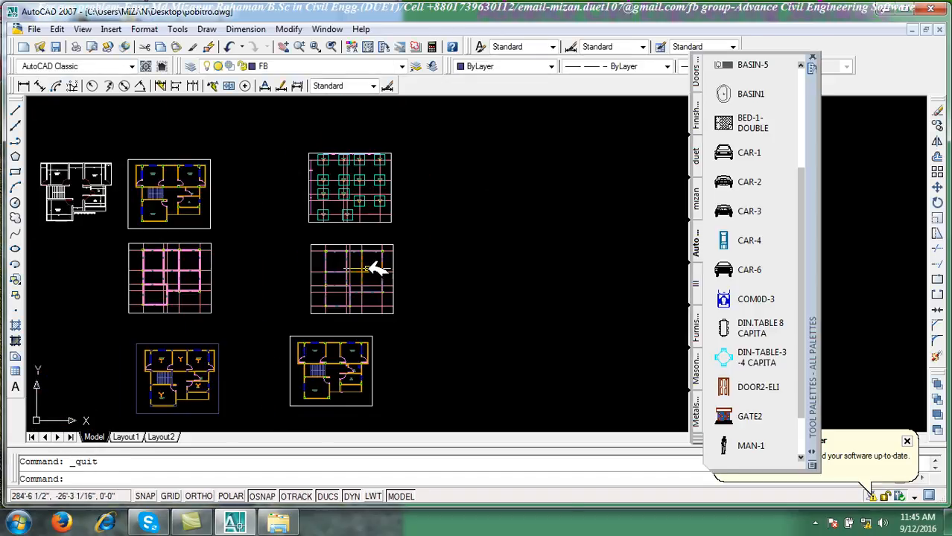
scroll(302, 298, up, 3)
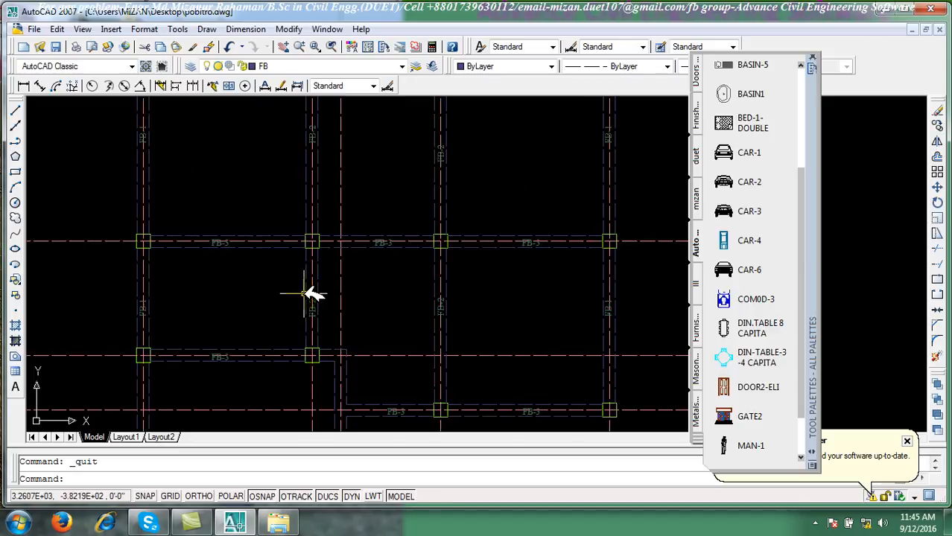
scroll(347, 279, down, 2)
scroll(344, 278, up, 5)
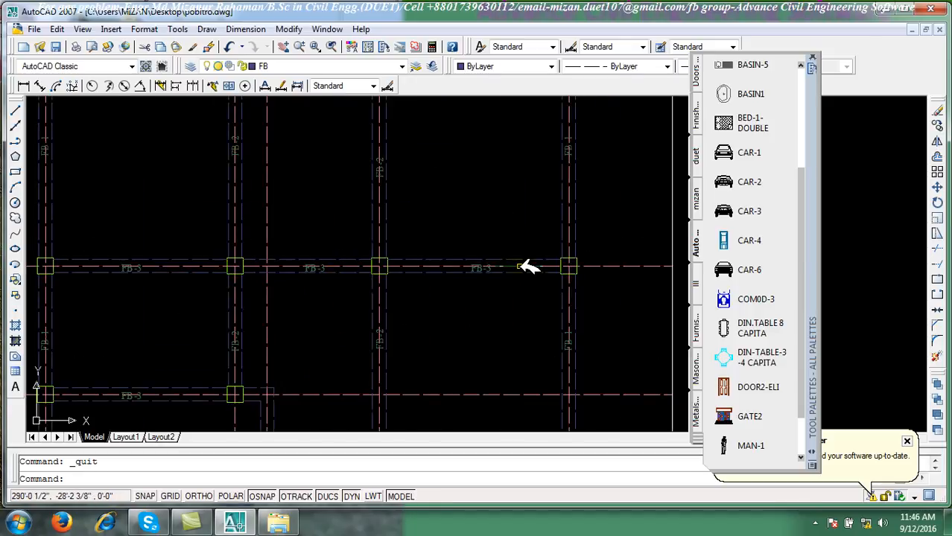
scroll(514, 270, down, 5)
Copy the framed FB beam layout sheet from its upper corner to the empty area beside the footing layout
click(937, 125)
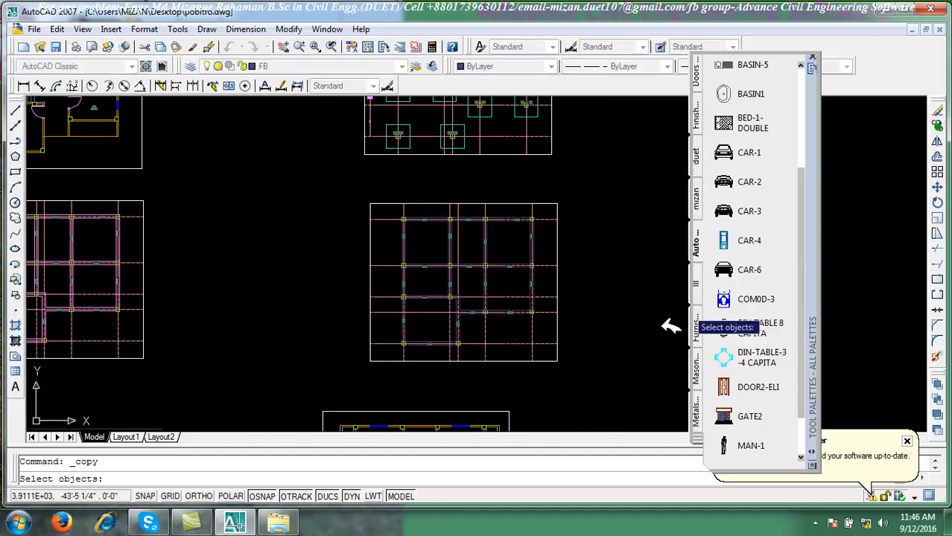
click(594, 377)
click(336, 186)
key(Return)
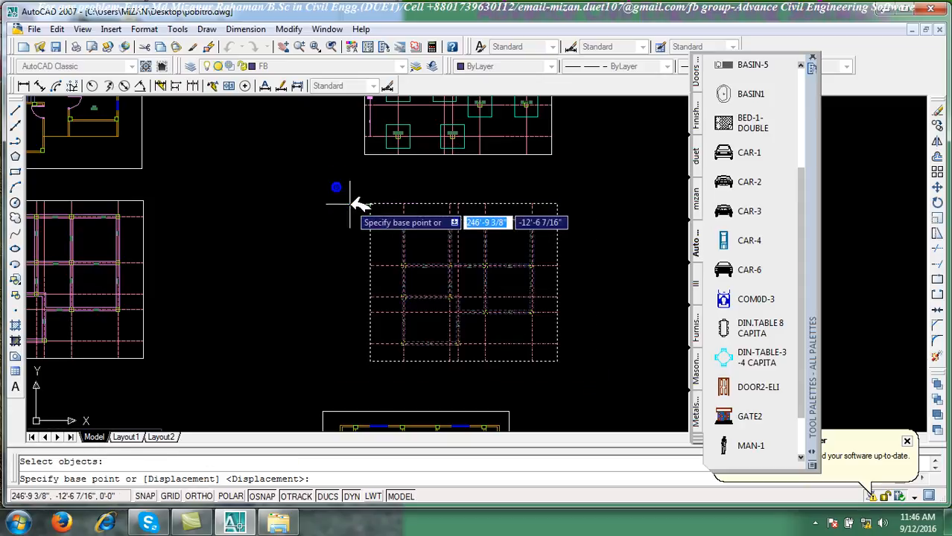
click(371, 202)
scroll(100, 329, down, 5)
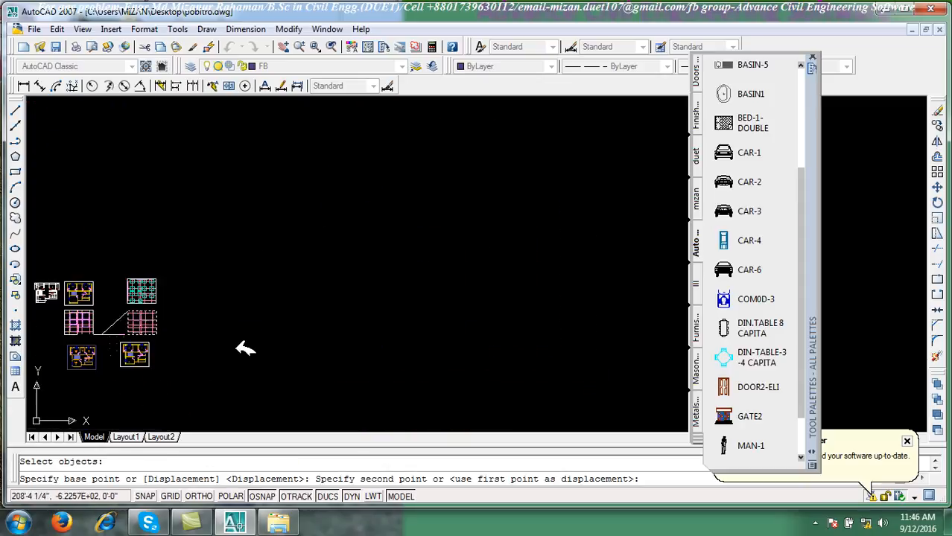
middle_drag(246, 378, 294, 295)
scroll(164, 305, up, 1)
scroll(165, 305, up, 5)
middle_drag(166, 305, 144, 361)
scroll(353, 328, up, 3)
scroll(370, 272, down, 2)
middle_drag(347, 109, 344, 257)
scroll(307, 227, up, 3)
scroll(302, 216, up, 2)
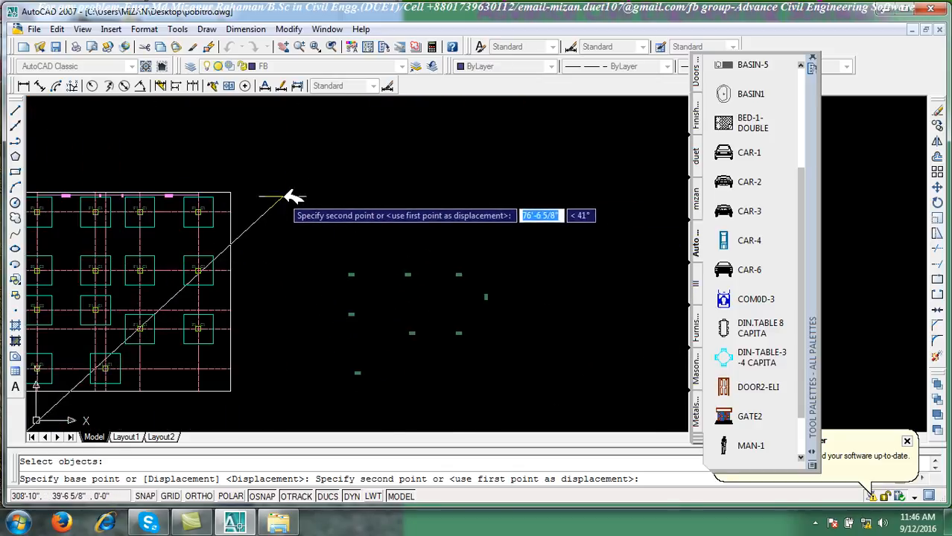
click(328, 182)
right_click(356, 165)
click(365, 173)
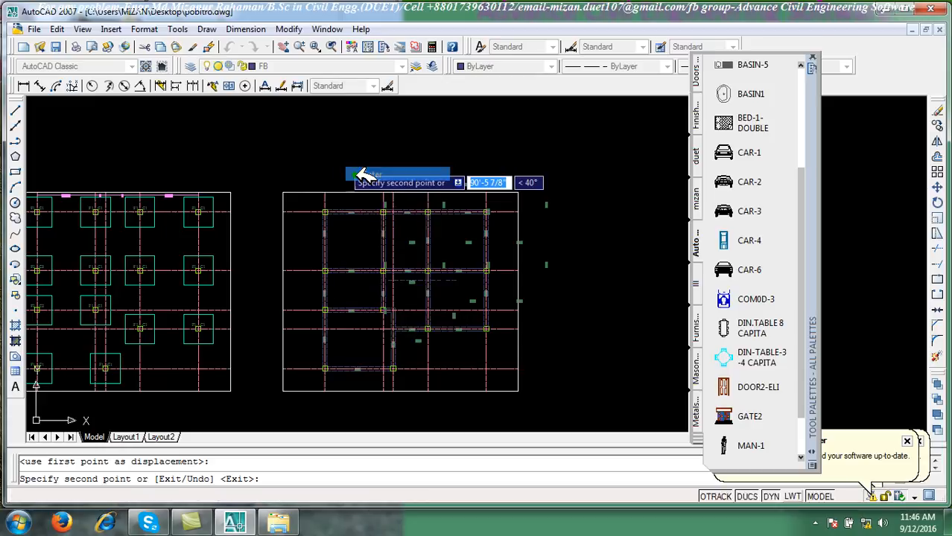
scroll(399, 252, up, 3)
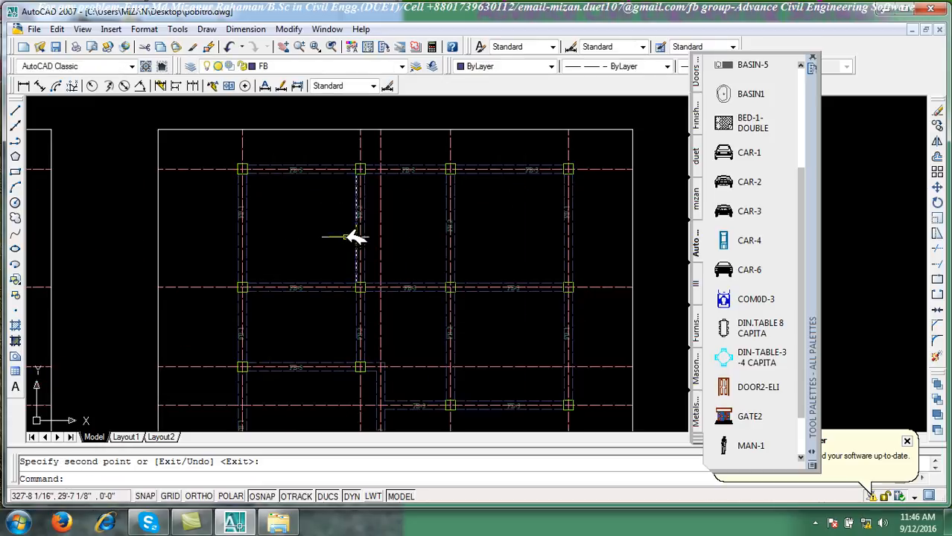
scroll(357, 242, down, 3)
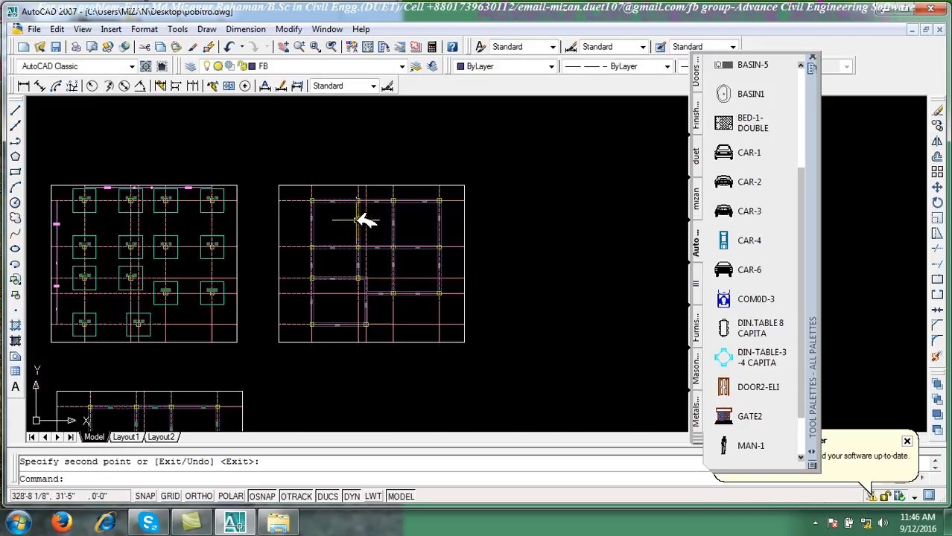
Create a new layer named rod and assign it colour 105
click(194, 65)
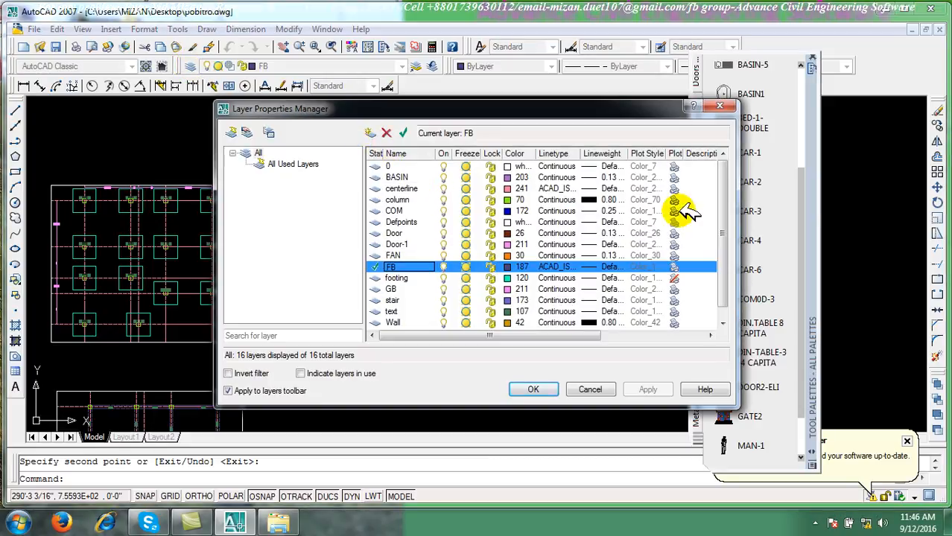
drag(721, 201, 727, 244)
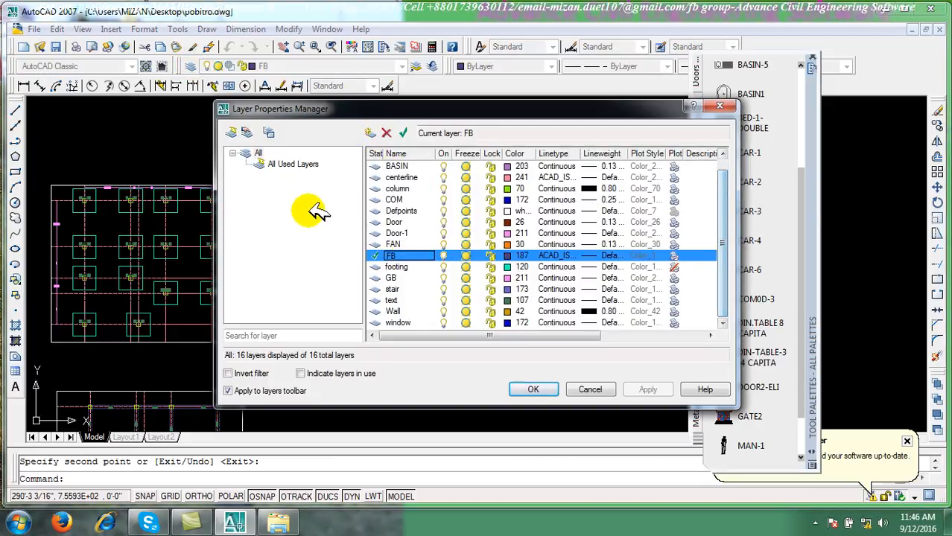
click(373, 133)
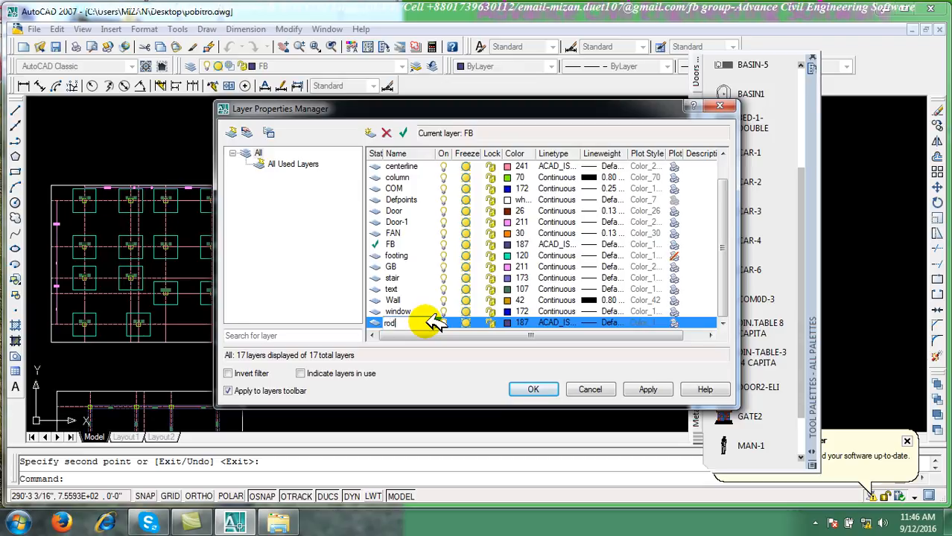
click(507, 323)
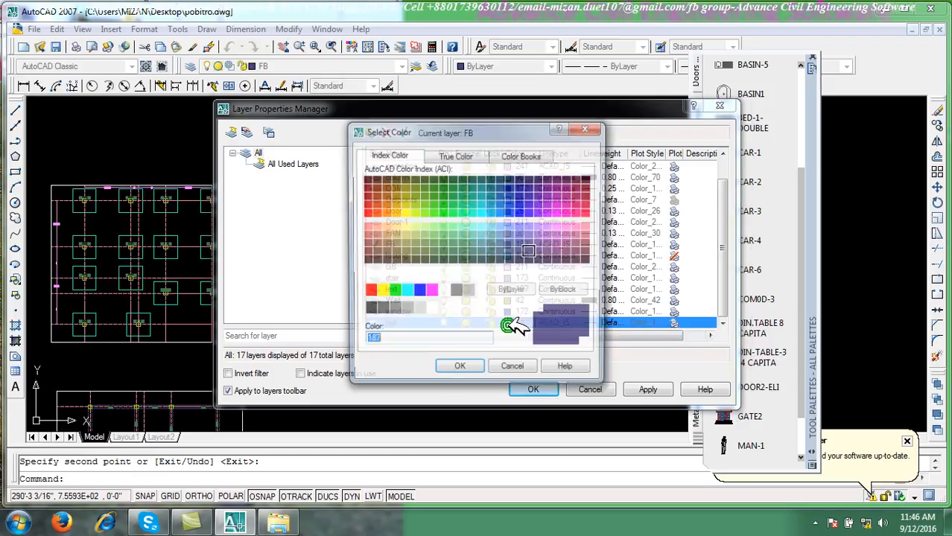
click(452, 244)
click(459, 370)
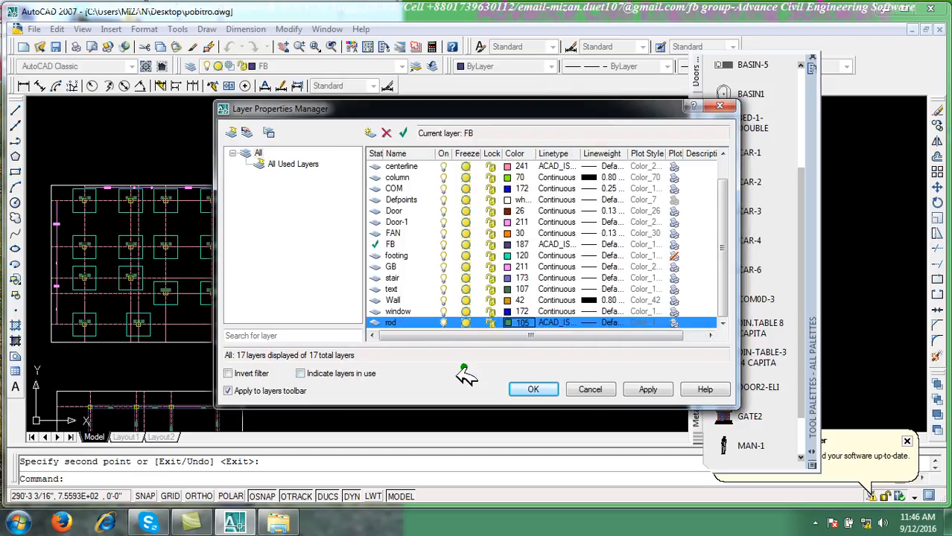
Set the rod layer's linetype to Continuous and accept the layer changes
click(559, 322)
click(505, 235)
click(381, 335)
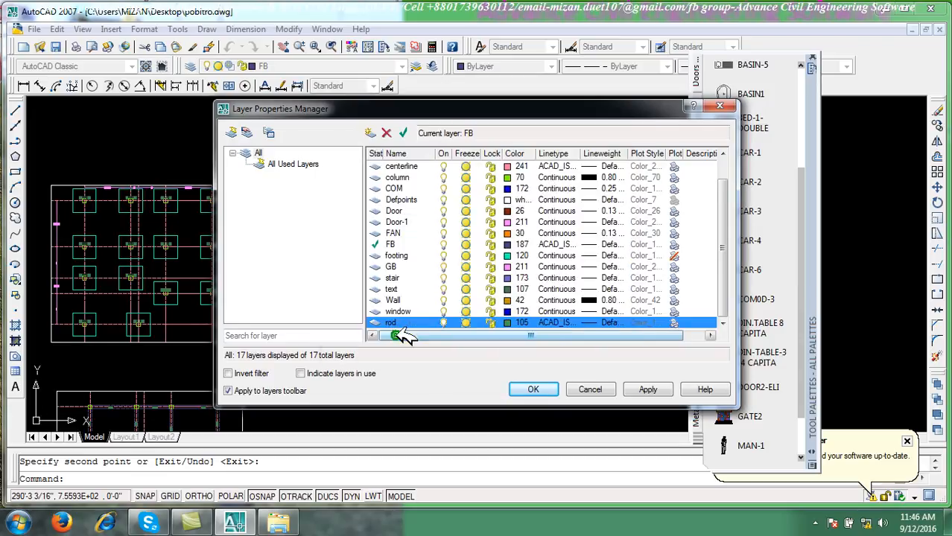
click(647, 389)
click(558, 278)
click(520, 236)
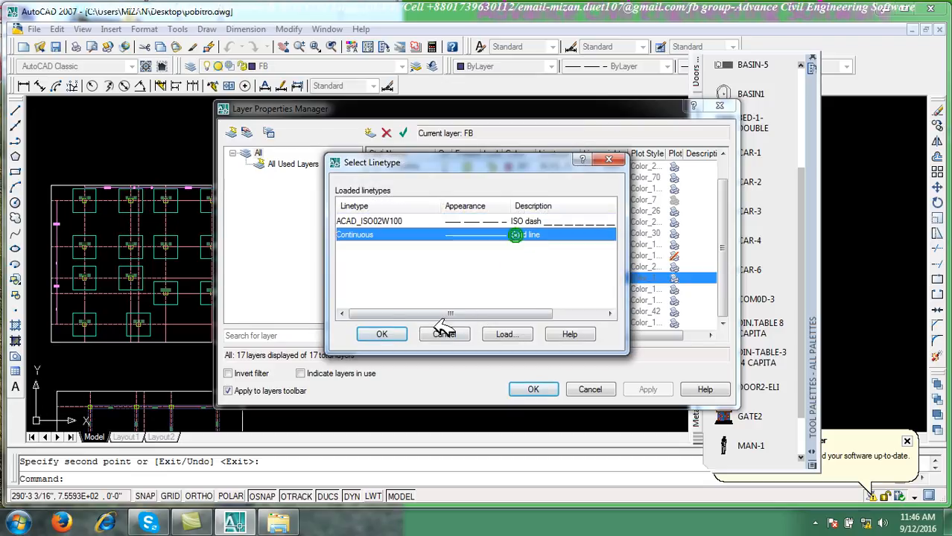
click(381, 335)
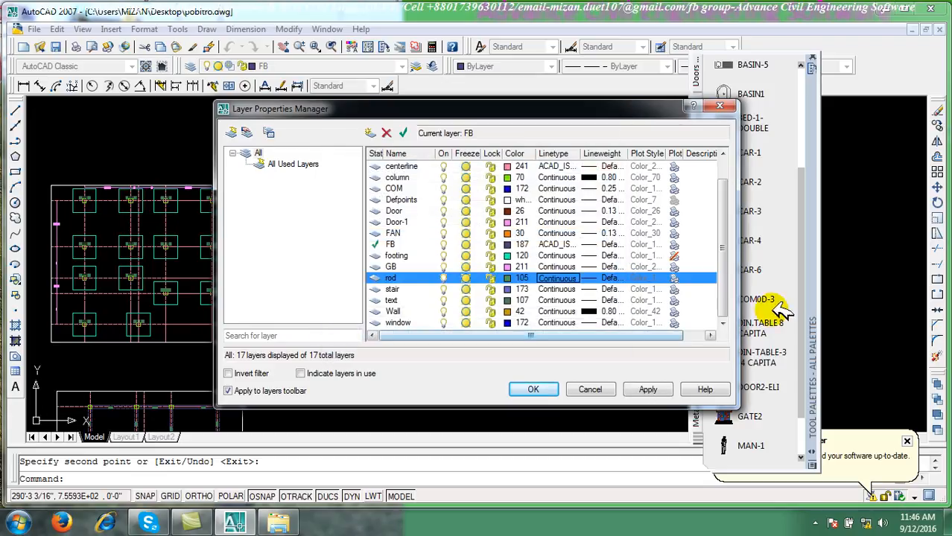
click(546, 389)
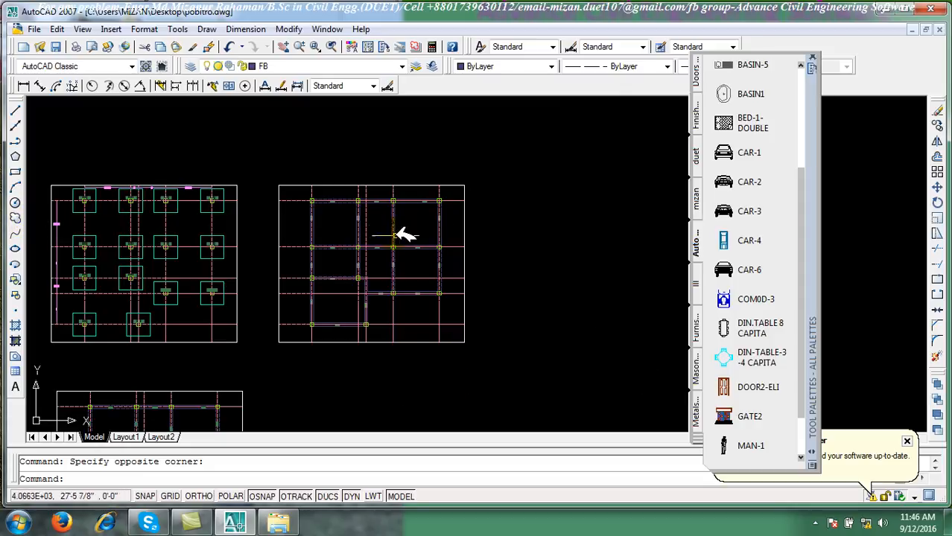
scroll(403, 225, up, 5)
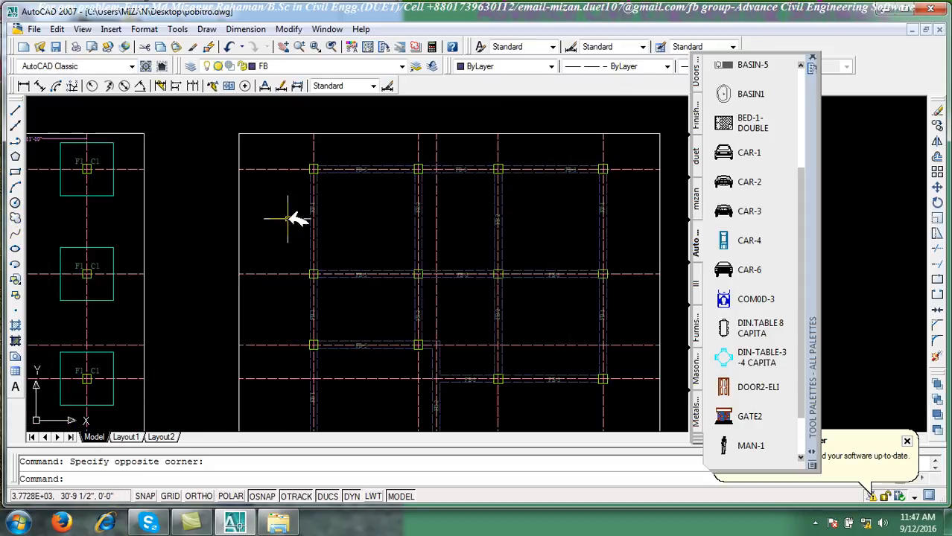
Copy the four outer wall lines around the floor plan's bedroom wing onto the copied beam layout, aligned by the upper-left column's corner
scroll(287, 219, down, 4)
scroll(329, 228, up, 3)
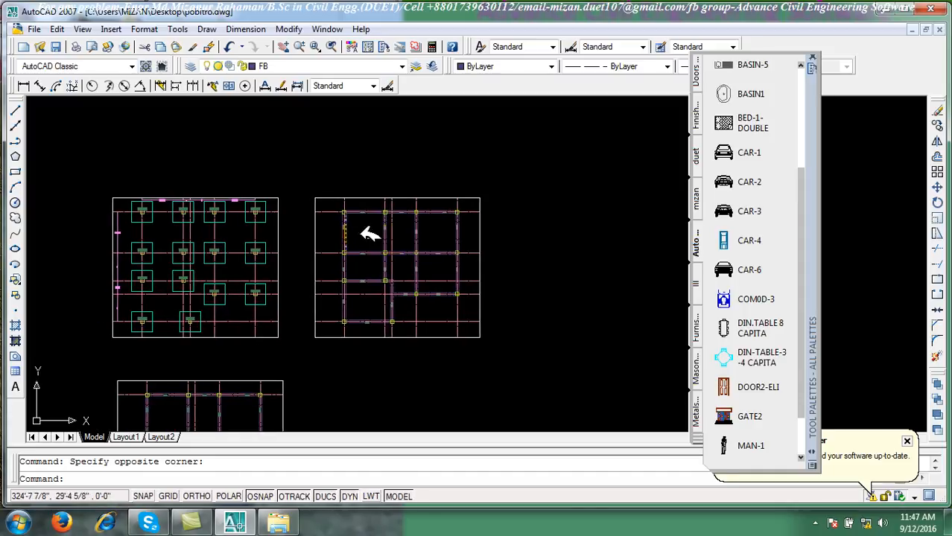
scroll(301, 261, down, 2)
middle_drag(304, 261, 449, 252)
scroll(447, 252, down, 4)
scroll(278, 246, up, 6)
scroll(232, 254, up, 1)
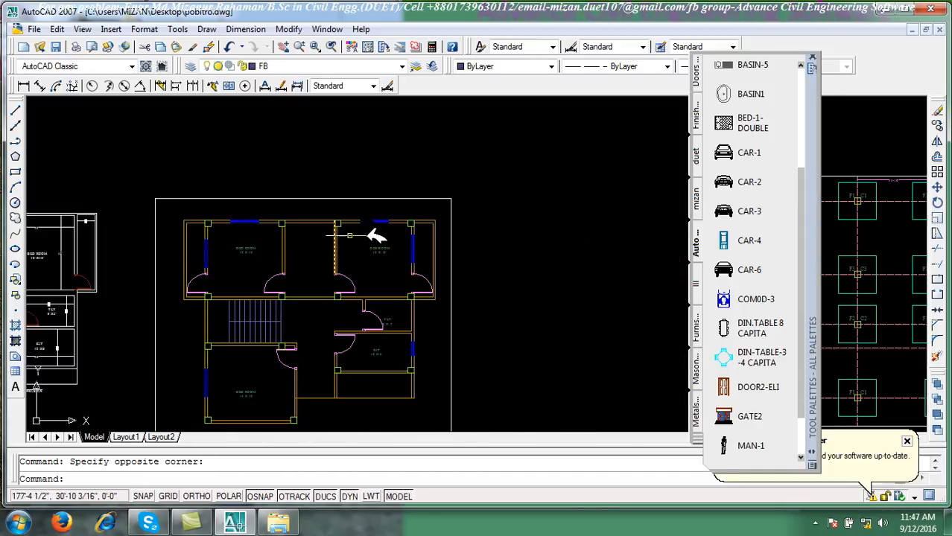
scroll(381, 239, down, 4)
middle_drag(447, 249, 356, 256)
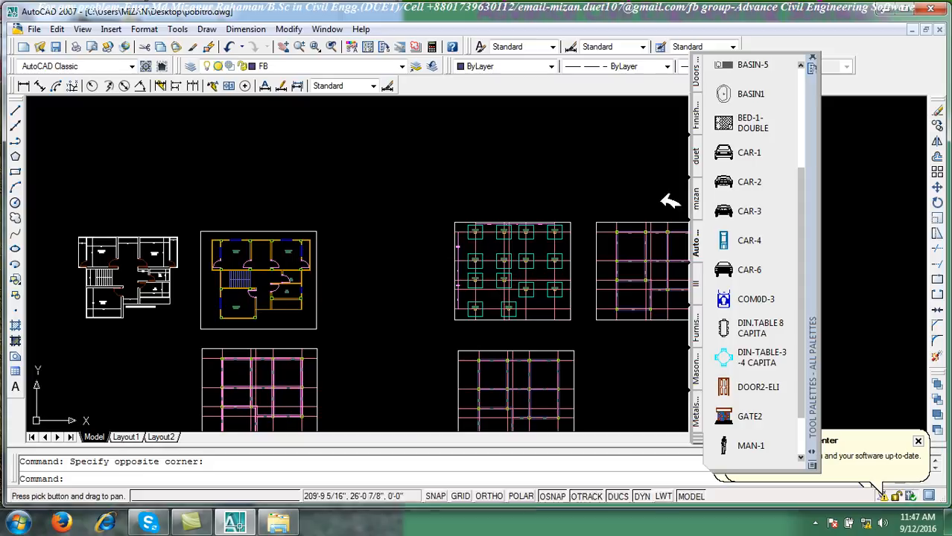
click(937, 125)
scroll(227, 254, up, 4)
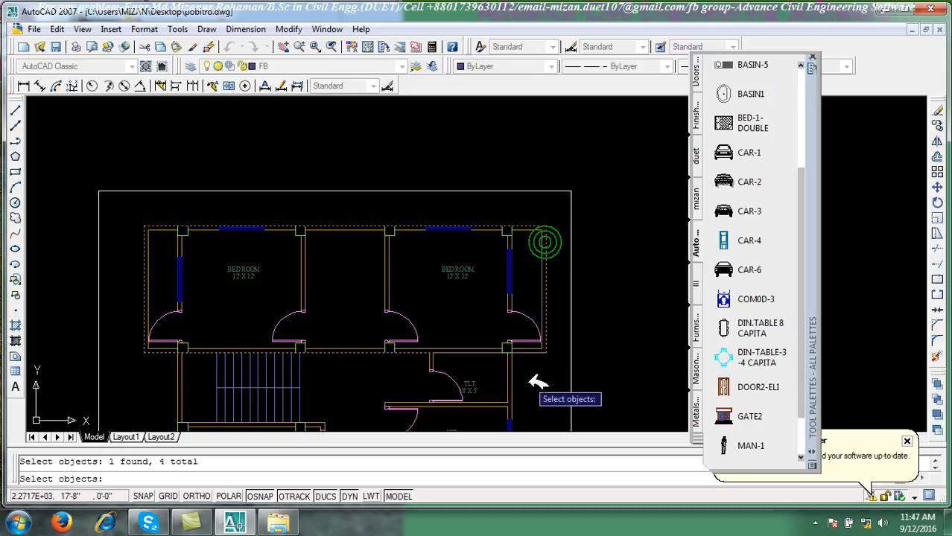
key(Return)
scroll(152, 207, up, 6)
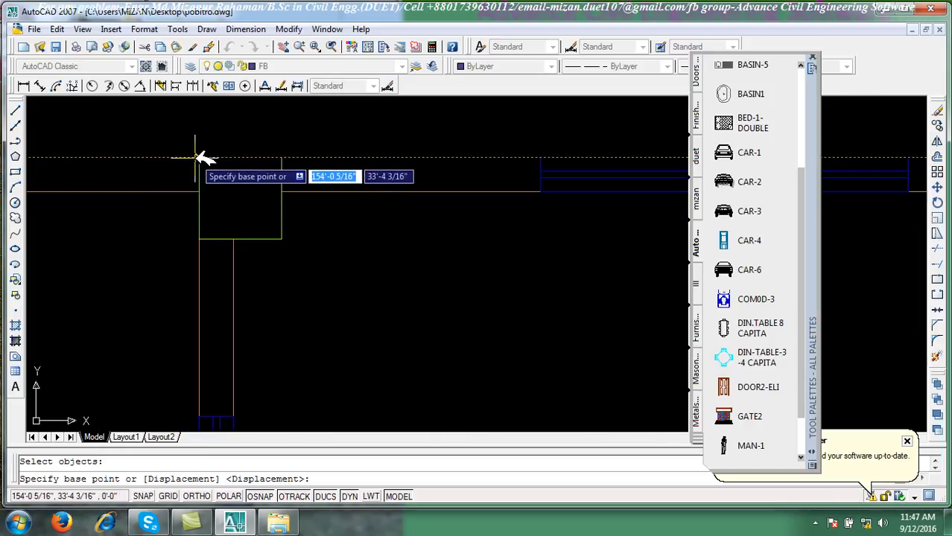
click(200, 158)
scroll(161, 164, down, 6)
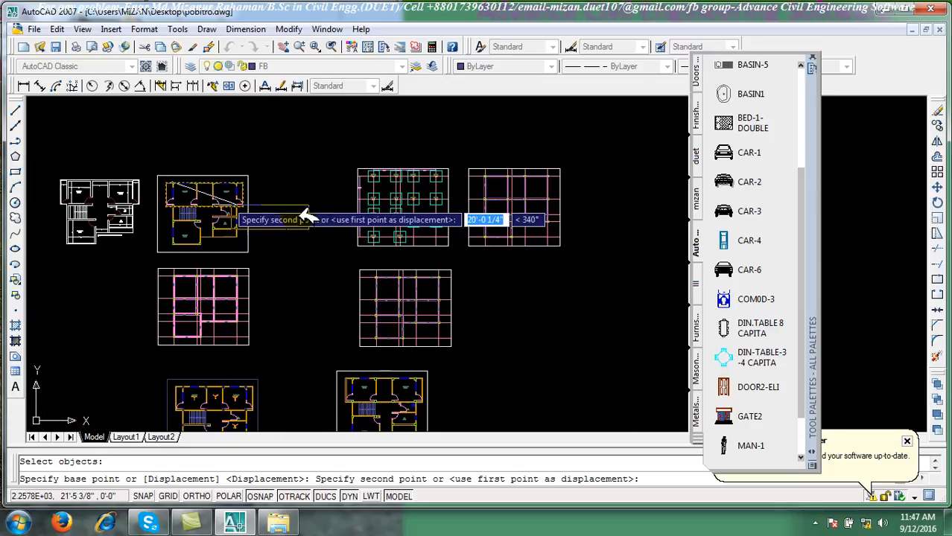
scroll(369, 195, up, 8)
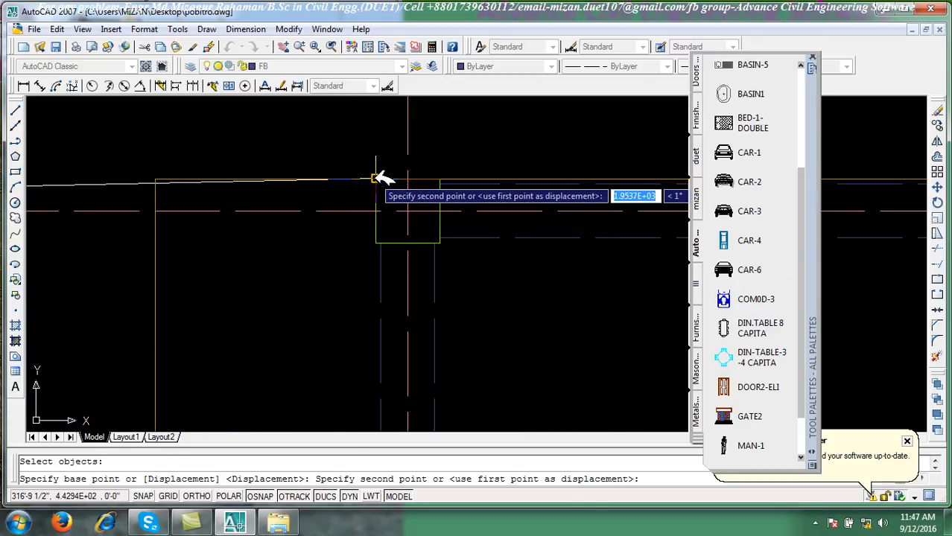
click(375, 179)
right_click(295, 164)
click(331, 171)
Make Wall the current layer and draw a vertical line with ortho from the copied outline's lower edge down the FB-1 side to the bottom column corner
middle_drag(456, 225, 353, 234)
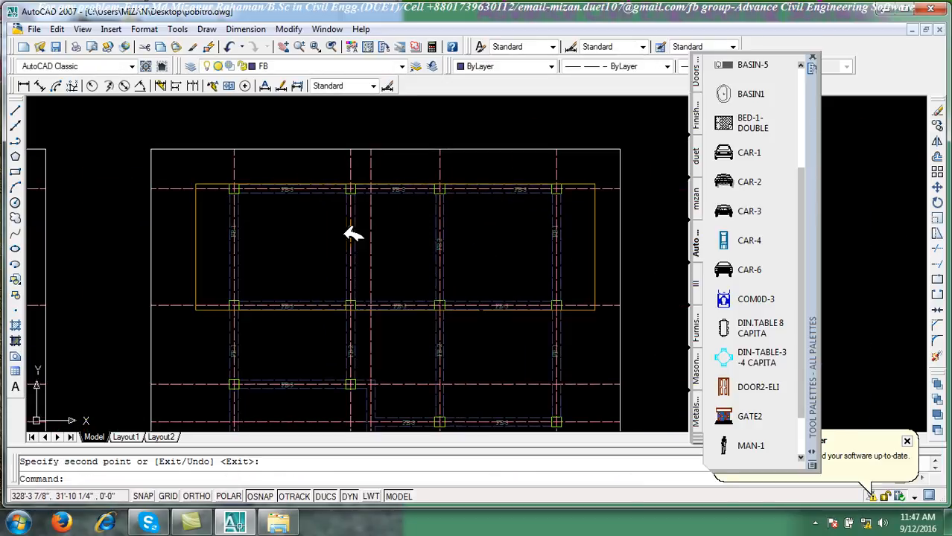
scroll(588, 334, up, 2)
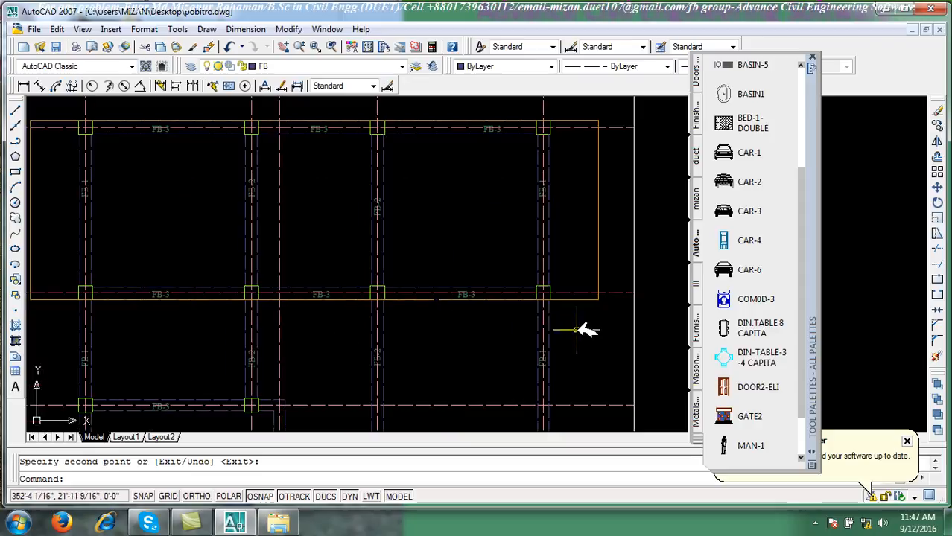
scroll(570, 322, down, 4)
middle_drag(579, 322, 584, 228)
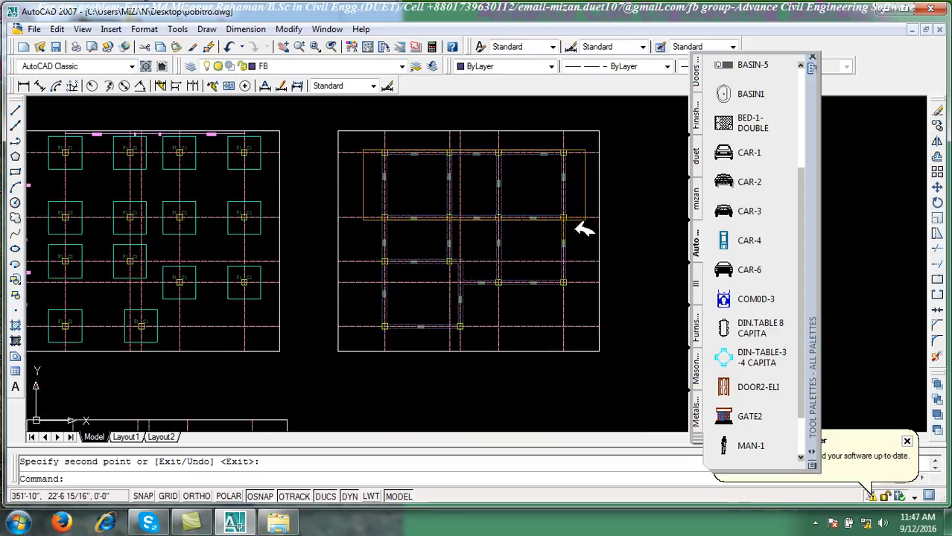
click(351, 65)
click(266, 241)
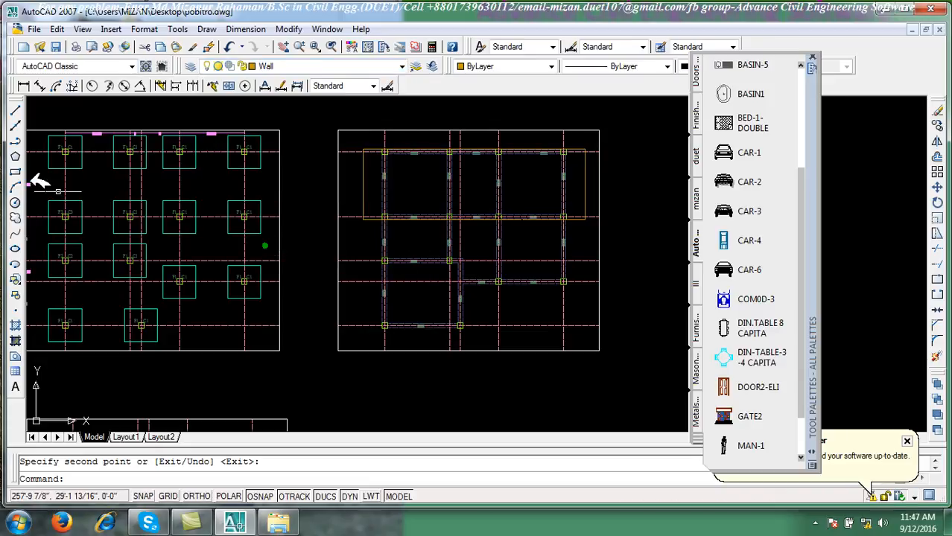
click(16, 109)
scroll(382, 223, up, 5)
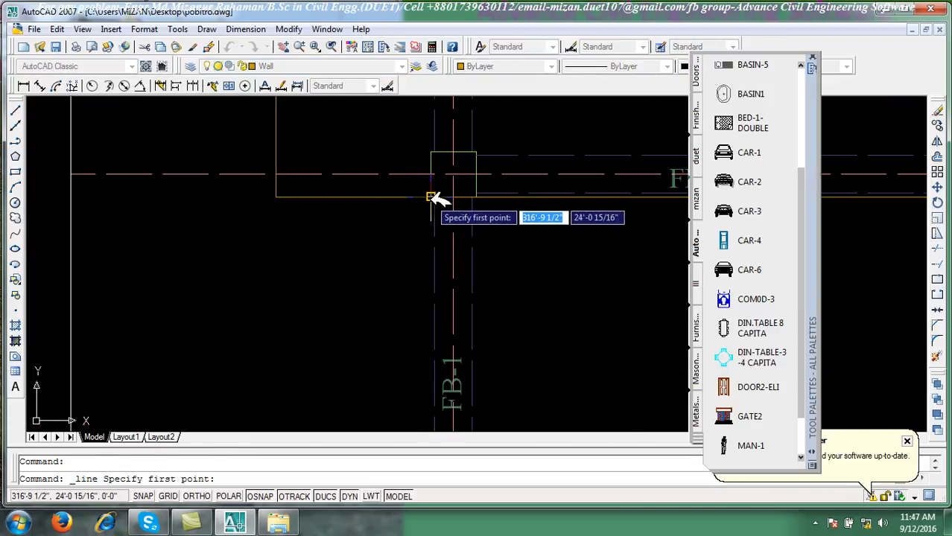
click(430, 197)
scroll(437, 368, down, 4)
key(F8)
scroll(432, 367, down, 4)
scroll(435, 335, up, 6)
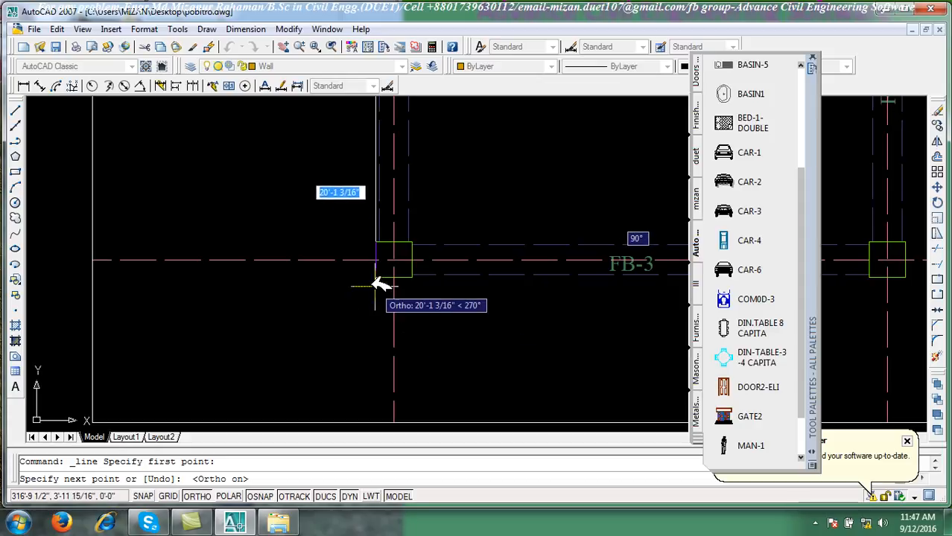
click(376, 276)
Continue the line horizontally below the bottom FB-3 beam to the outer lower corner of its end column
scroll(555, 319, down, 4)
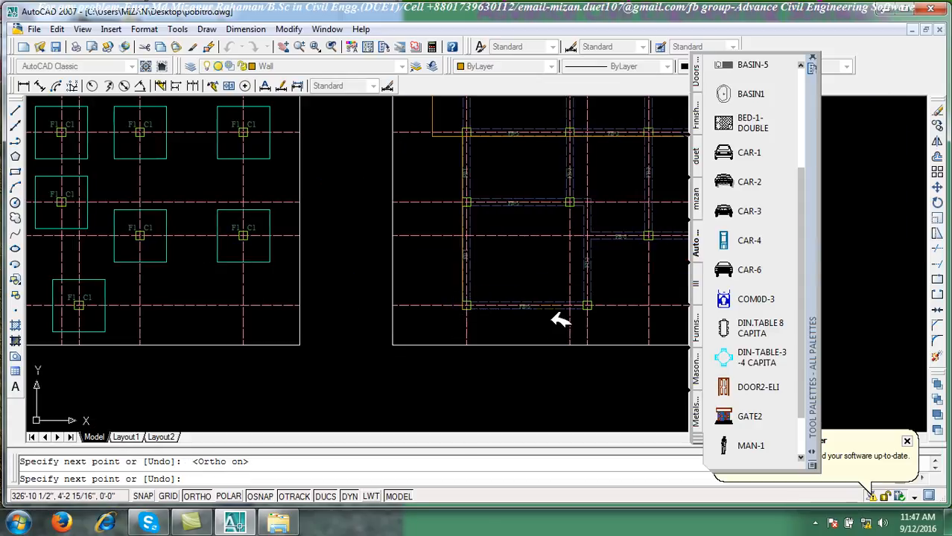
scroll(256, 366, up, 4)
scroll(344, 371, up, 2)
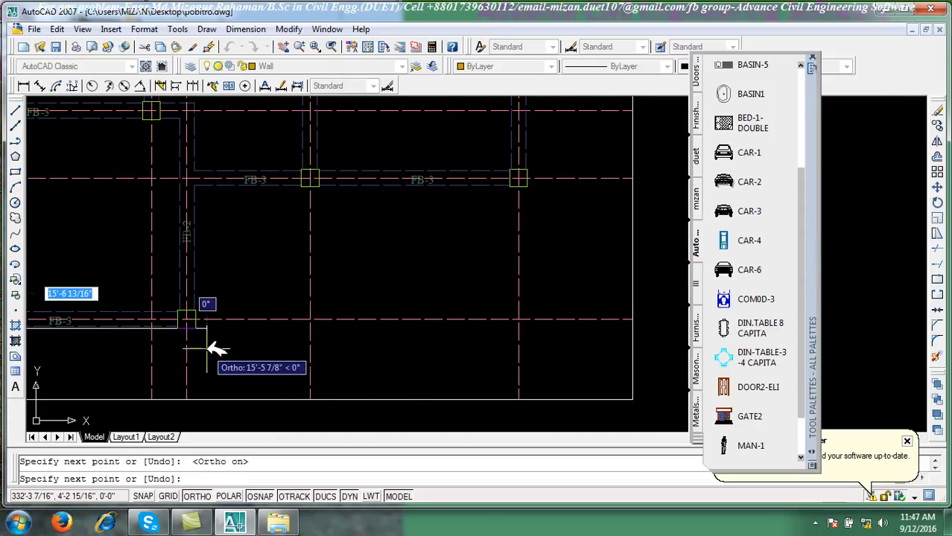
click(195, 328)
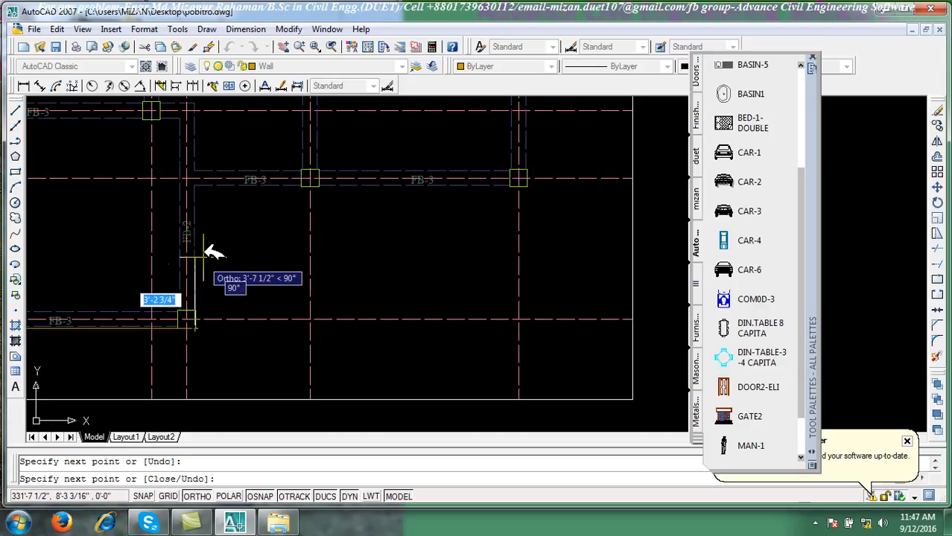
click(195, 184)
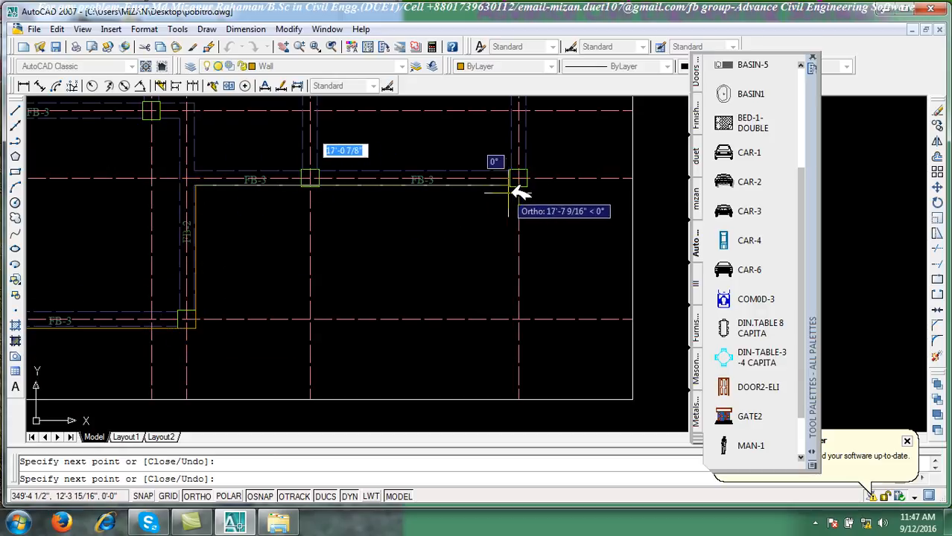
scroll(539, 191, up, 3)
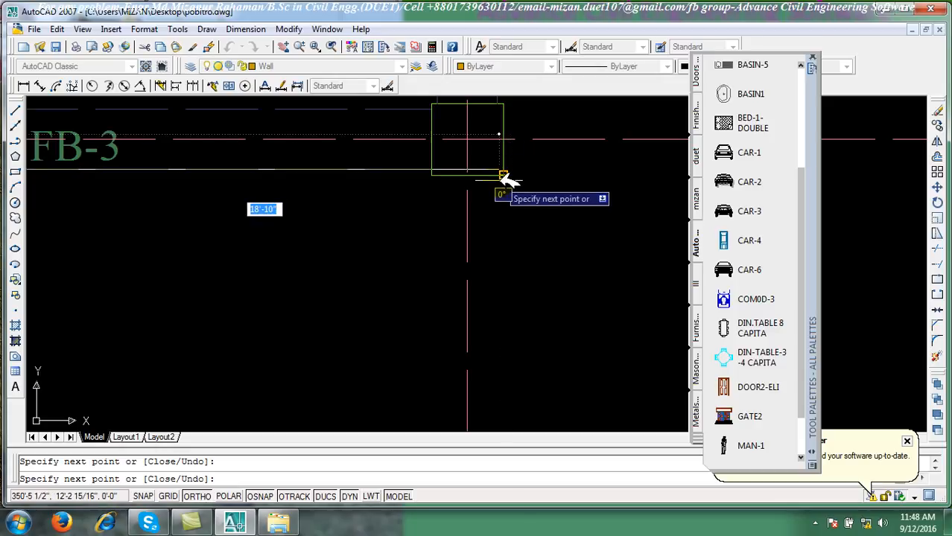
key(ctrl+z)
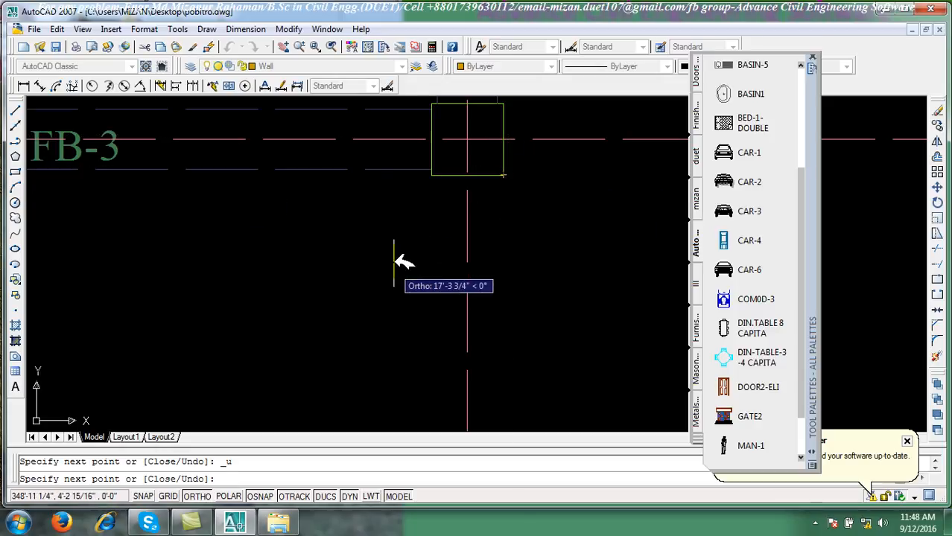
Continue the line up beside the FB-2 beam until level with the lower edge of the columns along the next FB-3 beam
scroll(387, 276, down, 5)
scroll(195, 320, up, 5)
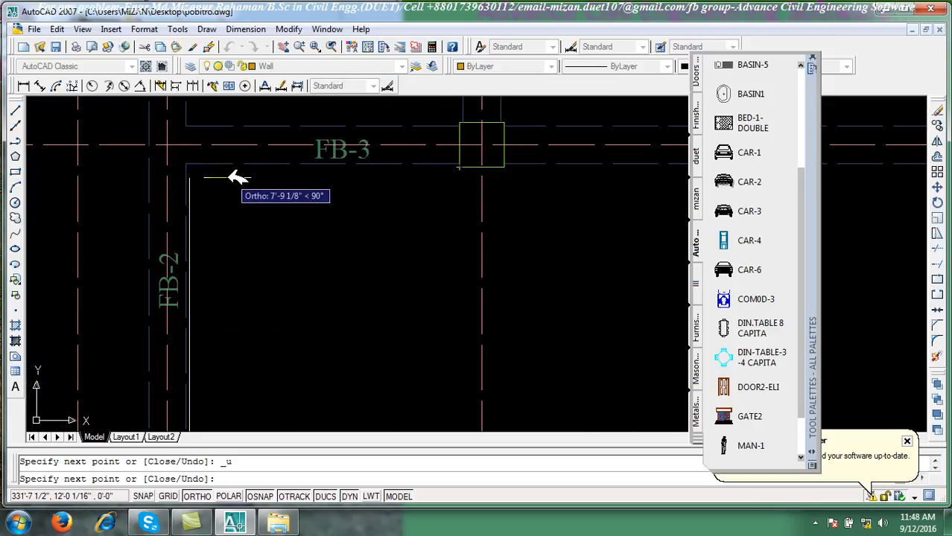
scroll(213, 175, up, 3)
middle_drag(211, 175, 127, 195)
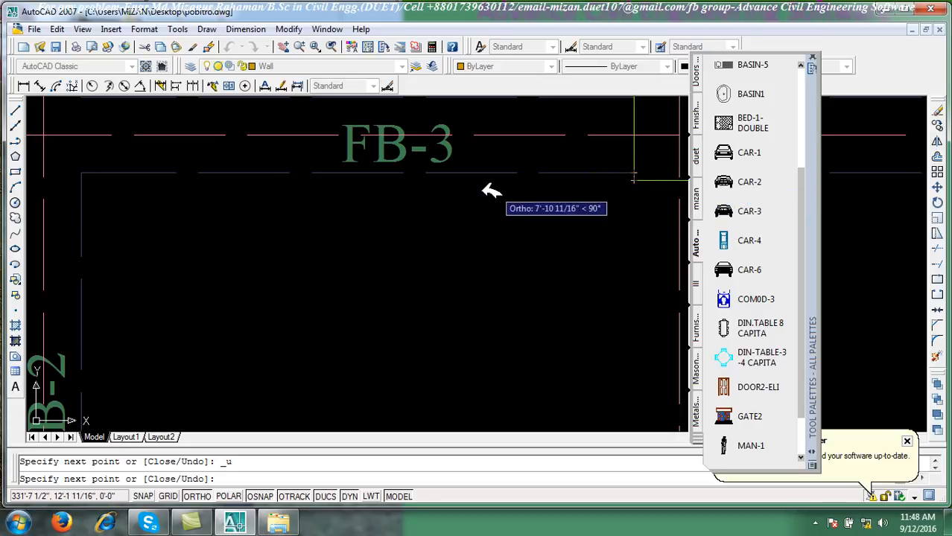
click(89, 181)
Continue the line horizontally below the FB-3 beams to the outer lower corner of the far right column
middle_drag(541, 208, 436, 234)
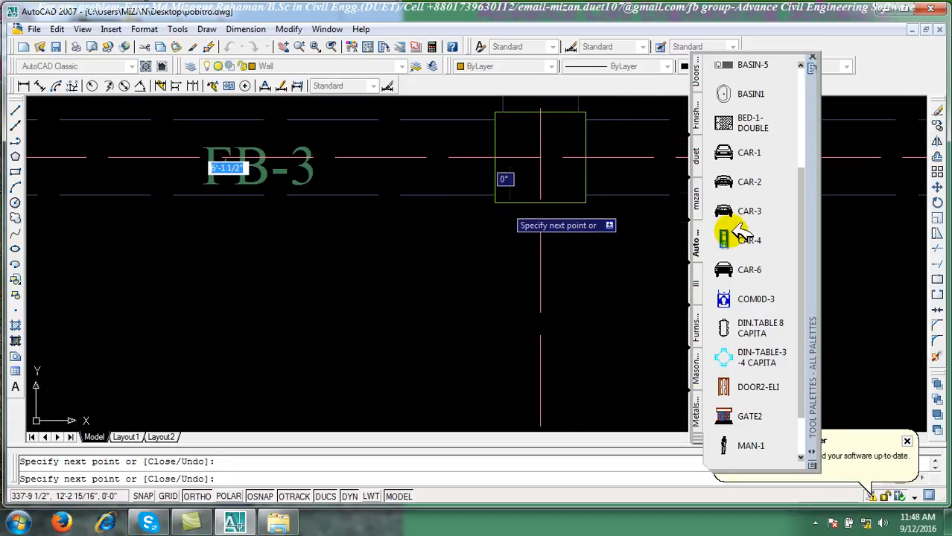
scroll(730, 230, down, 6)
middle_drag(619, 257, 298, 281)
scroll(301, 283, down, 2)
scroll(533, 292, up, 3)
scroll(514, 276, down, 3)
scroll(466, 240, up, 8)
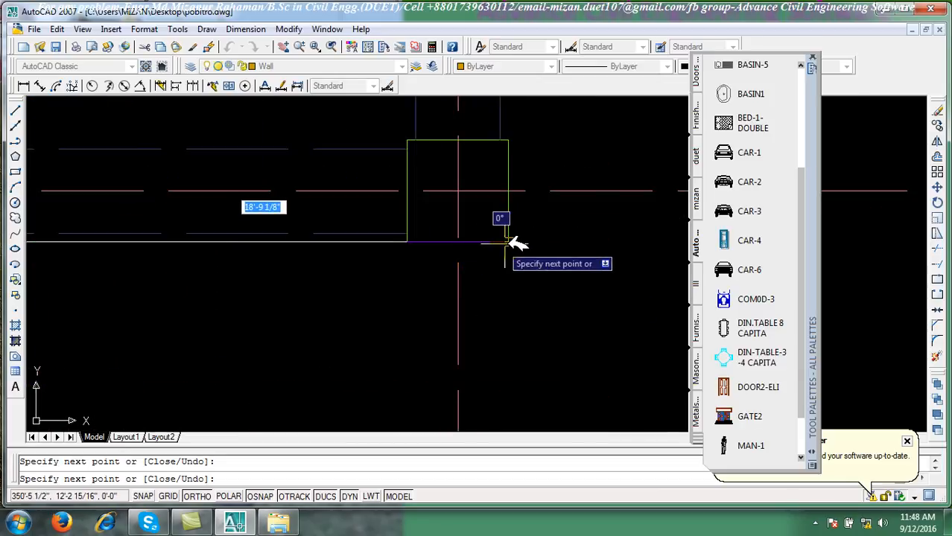
click(507, 242)
Close off the slab edge with a vertical line up to the copied outline's lower edge at the column corner, and end the line
scroll(511, 158, down, 8)
middle_drag(511, 158, 492, 453)
scroll(510, 413, up, 1)
scroll(493, 394, up, 5)
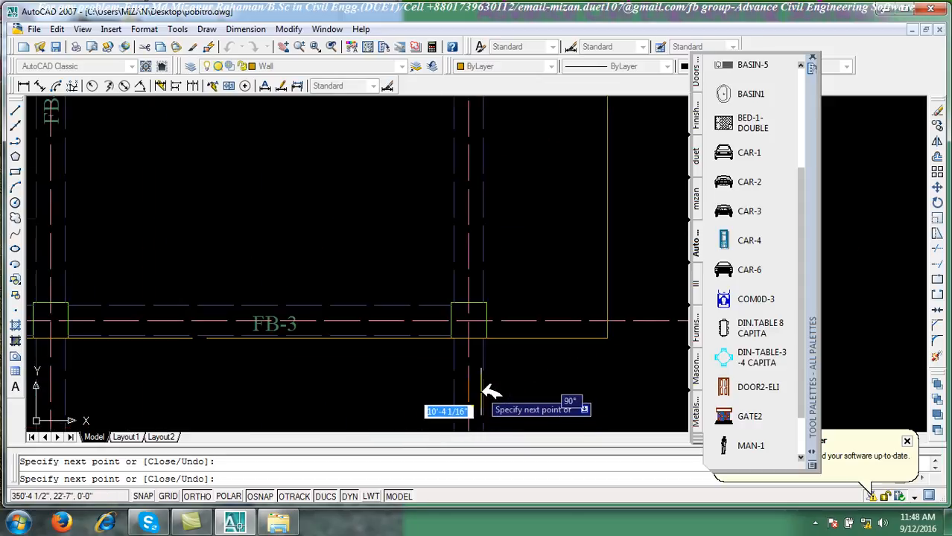
scroll(493, 323, up, 2)
scroll(488, 286, up, 3)
scroll(488, 289, up, 2)
right_click(525, 246)
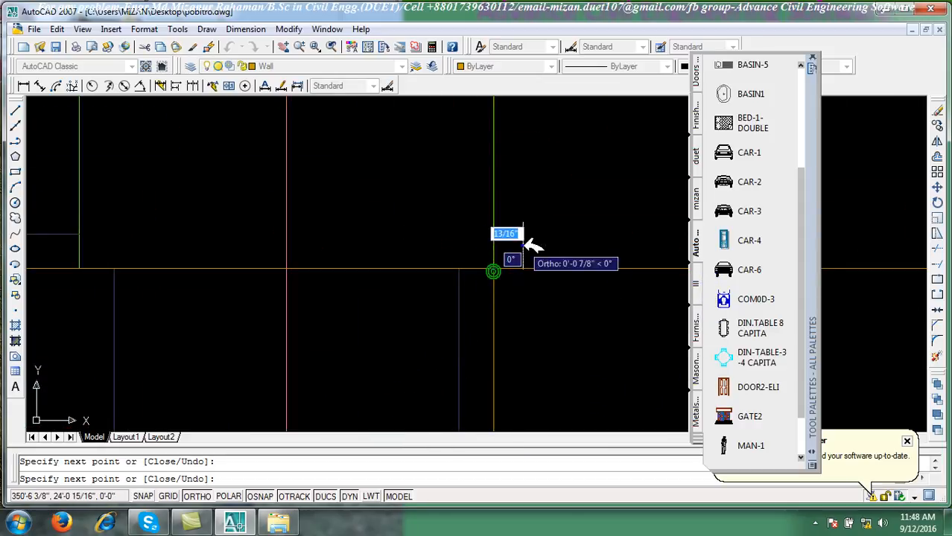
click(534, 252)
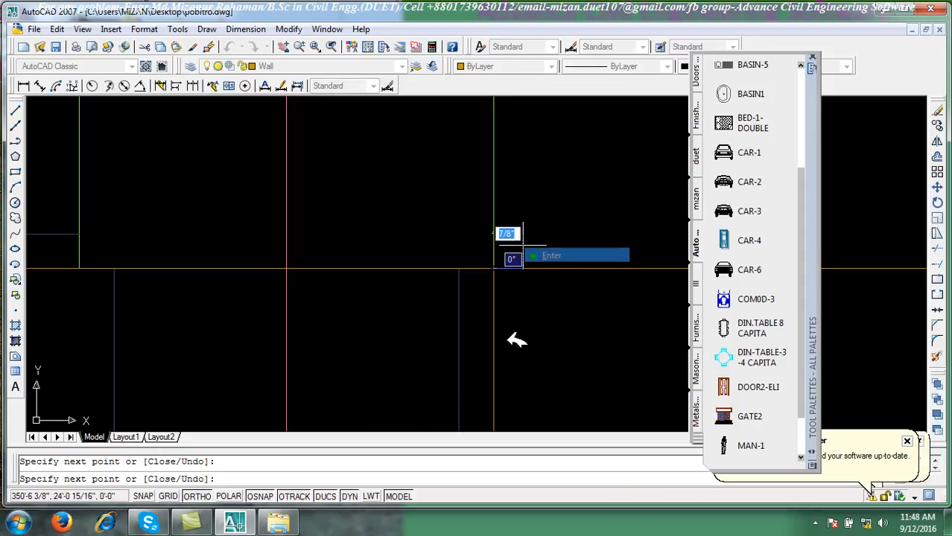
Trim the copied outline's lower edge where it runs between the two outer columns
click(938, 250)
key(Return)
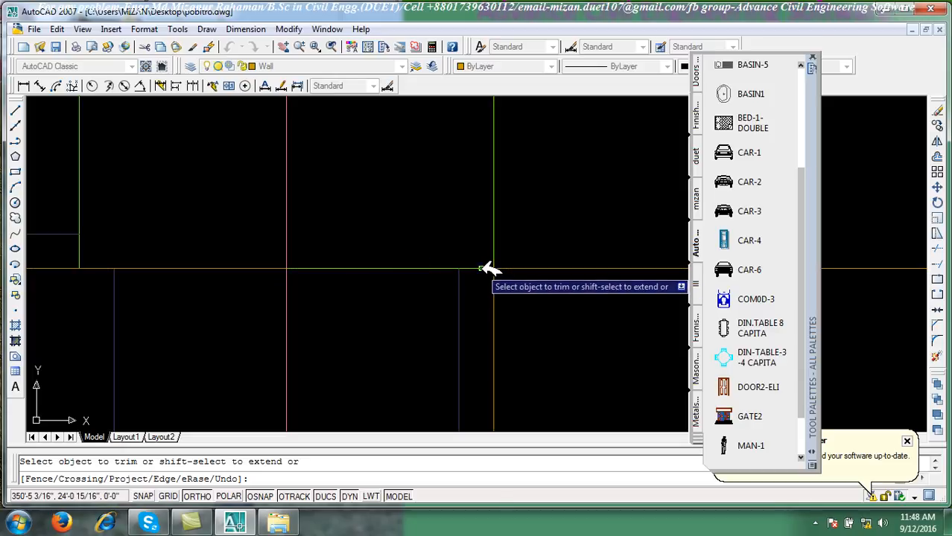
scroll(419, 303, down, 5)
scroll(436, 269, up, 3)
scroll(255, 323, up, 5)
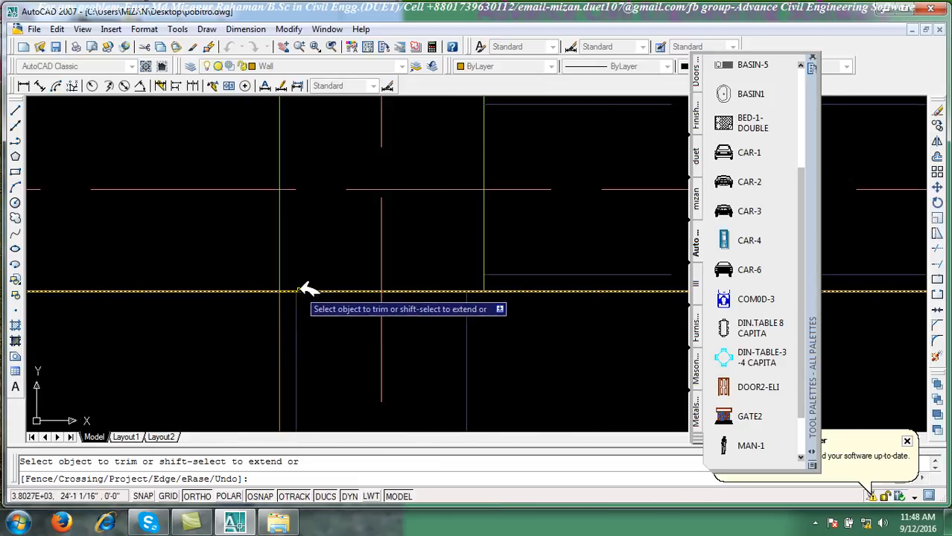
right_click(298, 253)
click(328, 260)
Erase the leftover pieces of the outline's lower edge along the middle FB-3 beams
scroll(441, 323, down, 4)
click(485, 315)
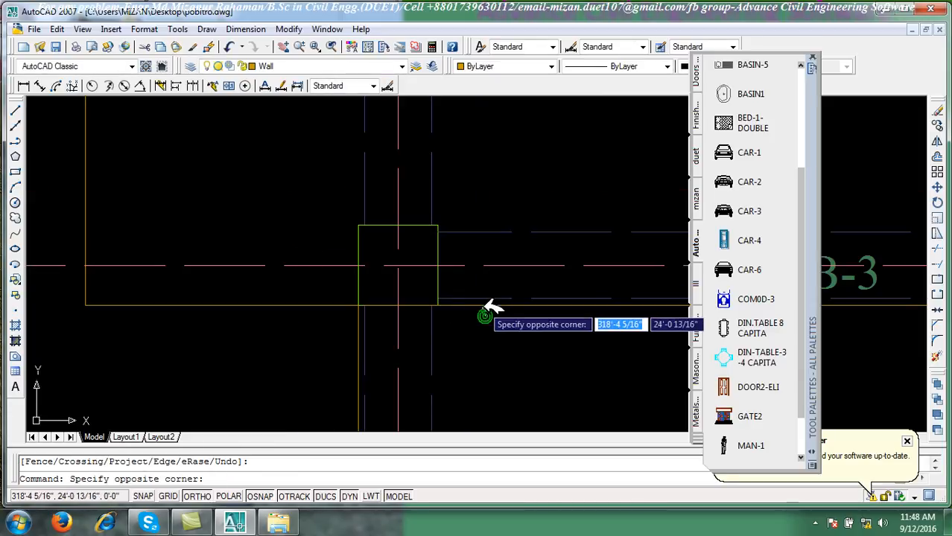
click(489, 305)
scroll(499, 329, up, 4)
middle_drag(245, 334, 175, 338)
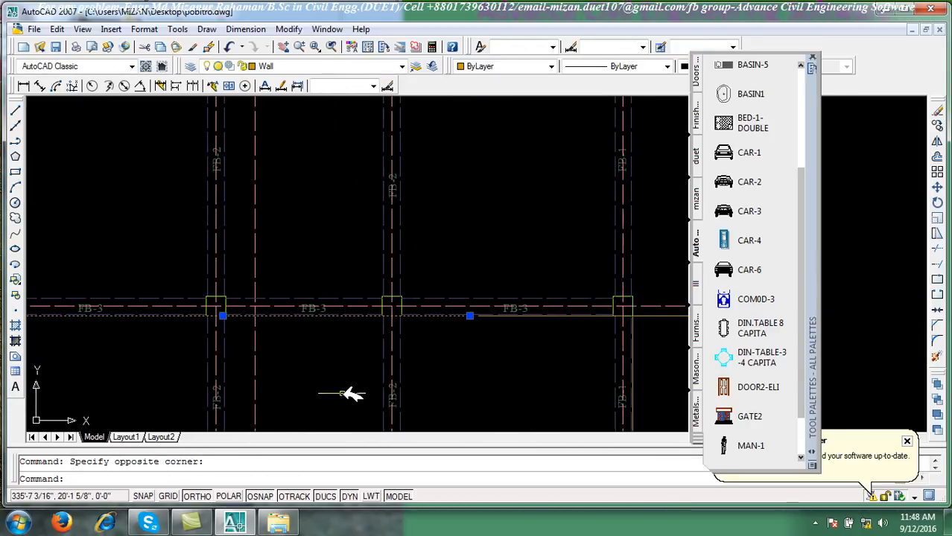
click(937, 109)
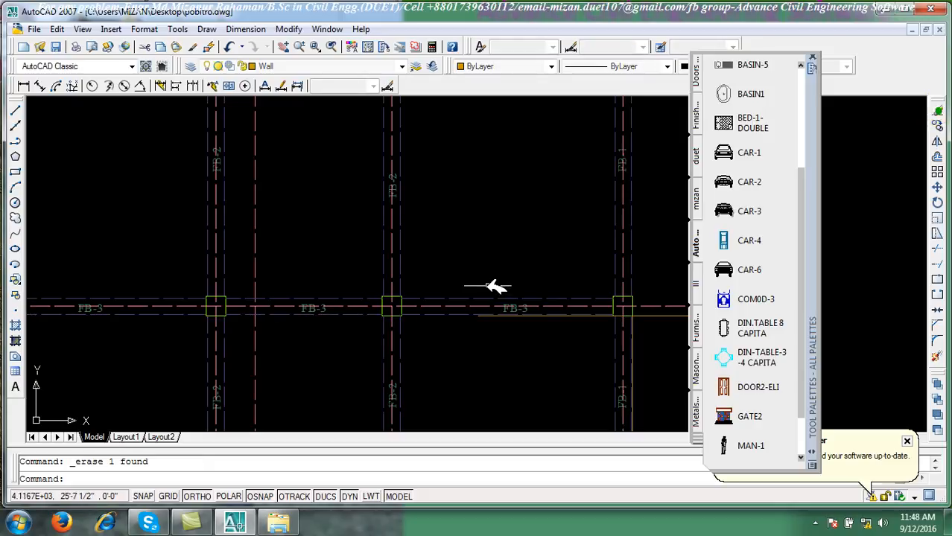
click(519, 316)
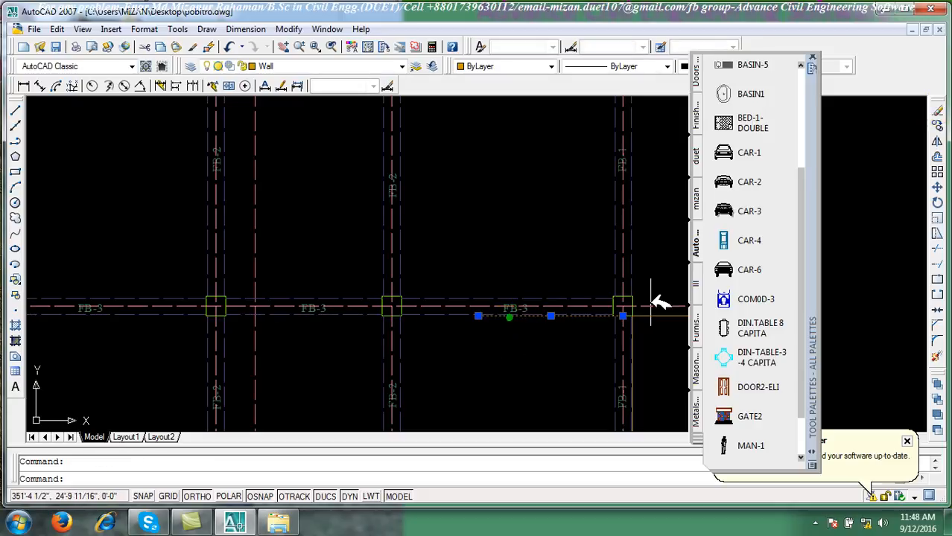
click(937, 109)
scroll(309, 302, down, 4)
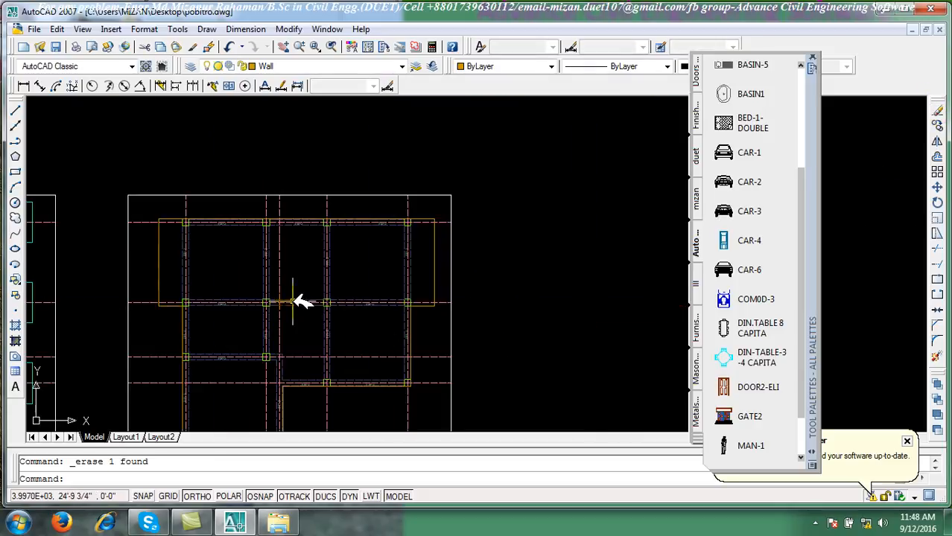
middle_drag(240, 292, 329, 195)
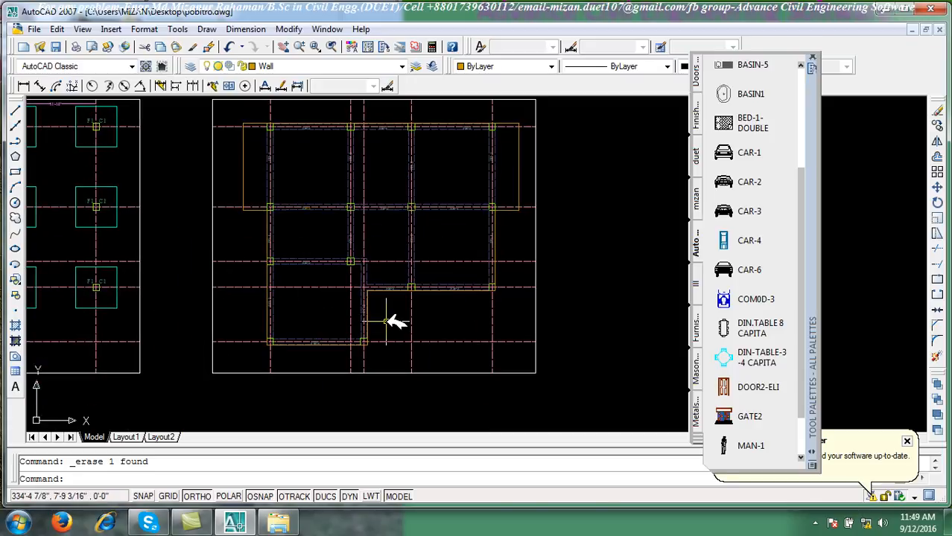
middle_drag(395, 318, 396, 425)
mouse_move(409, 379)
middle_down()
mouse_move(384, 321)
mouse_move(314, 317)
middle_up()
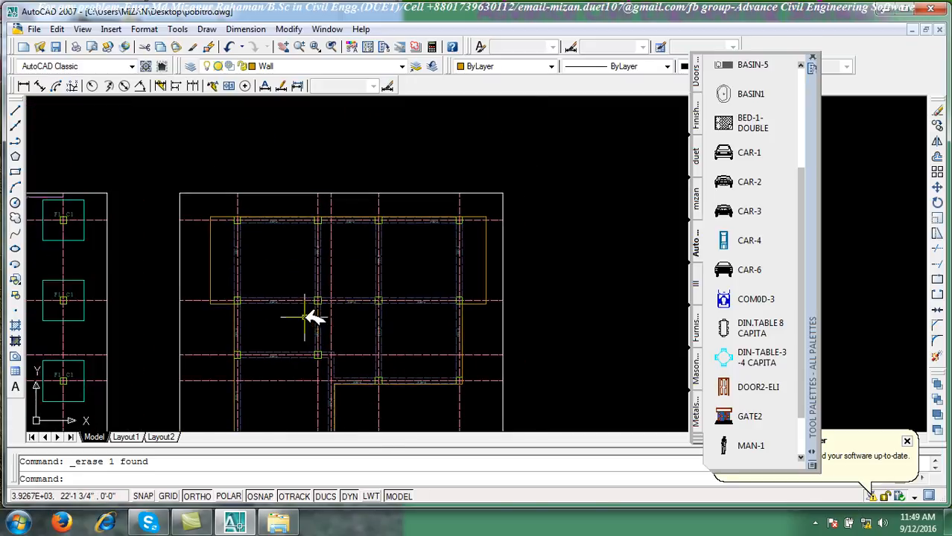
click(19, 114)
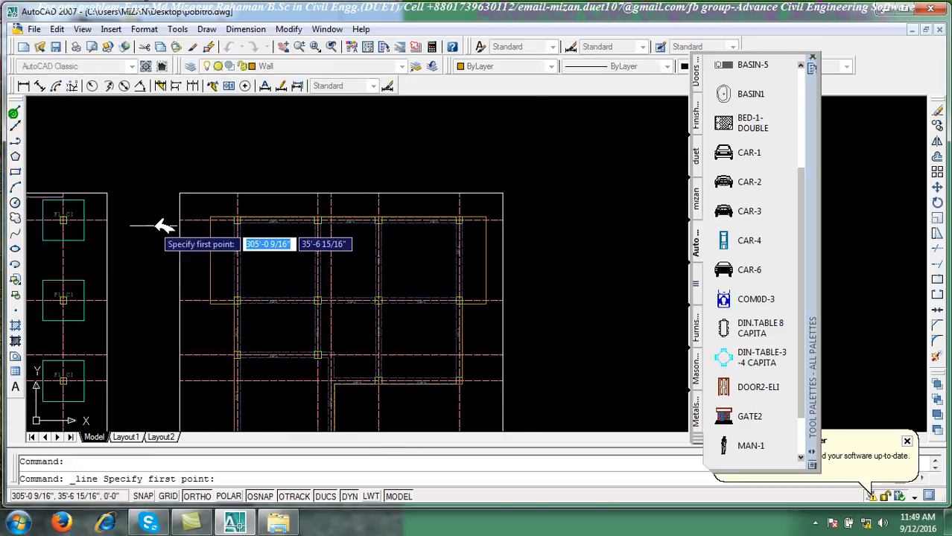
scroll(212, 224, up, 4)
scroll(212, 239, up, 3)
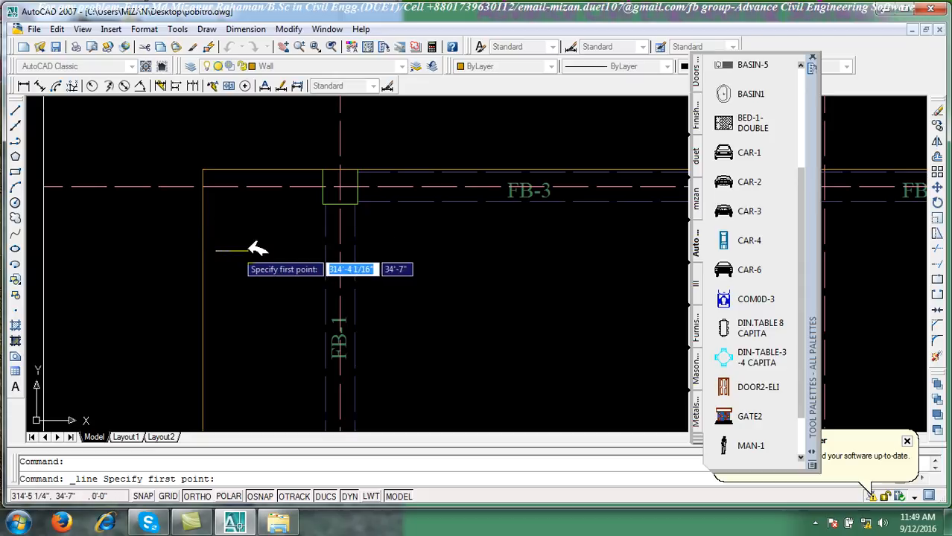
click(202, 279)
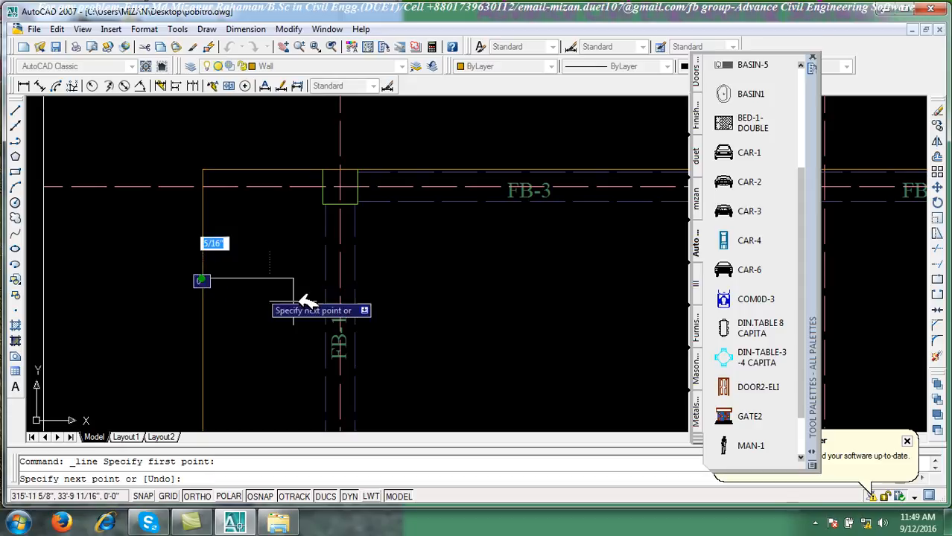
scroll(376, 288, up, 2)
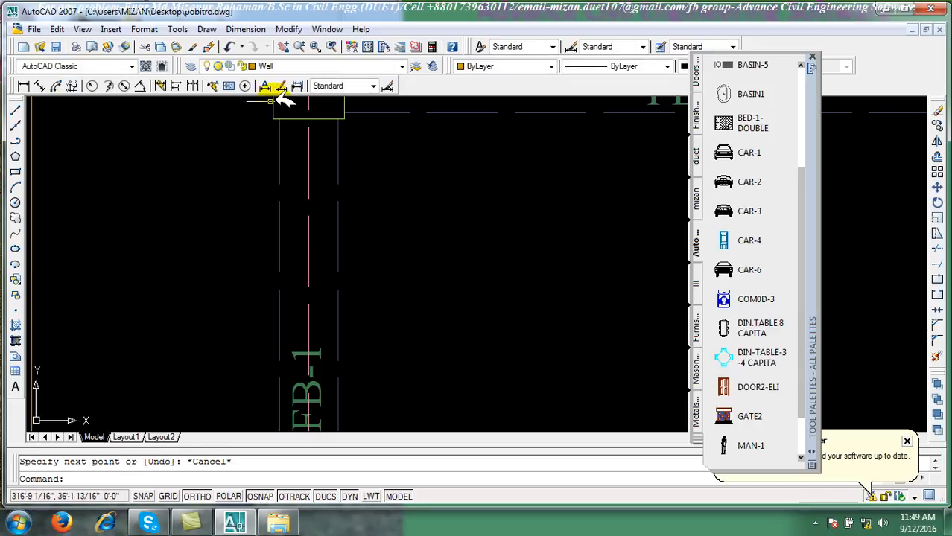
Make rod the current layer and draw a horizontal line from the slab's left edge across the upper FB-1 beam to its inner face
click(310, 65)
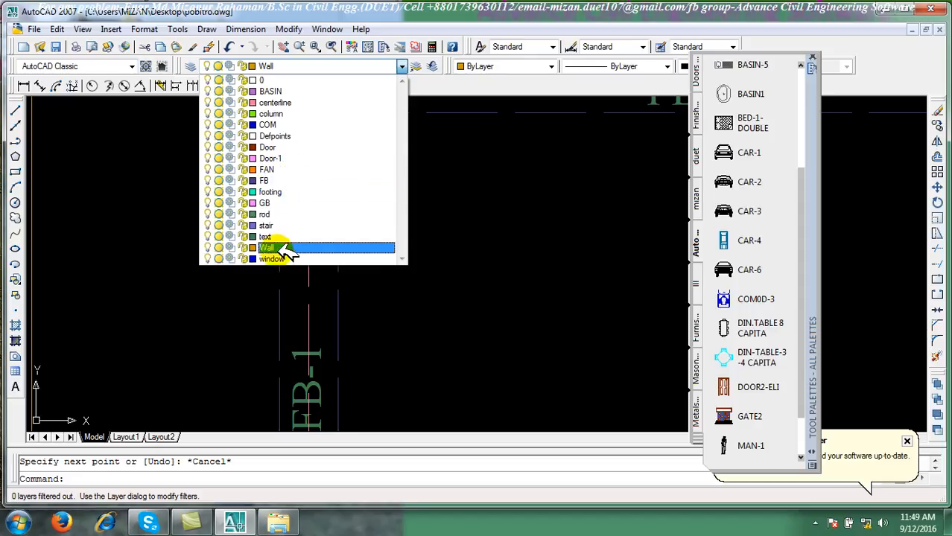
click(294, 214)
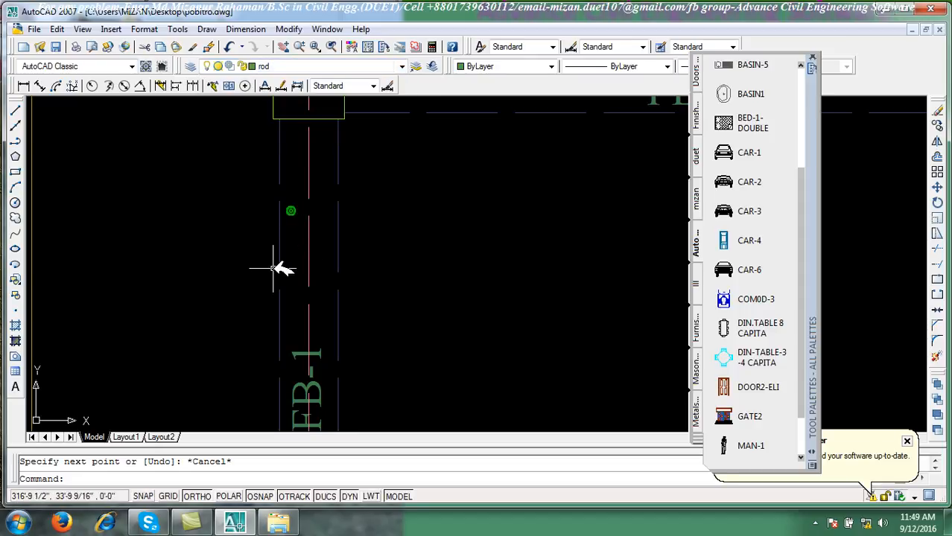
click(15, 111)
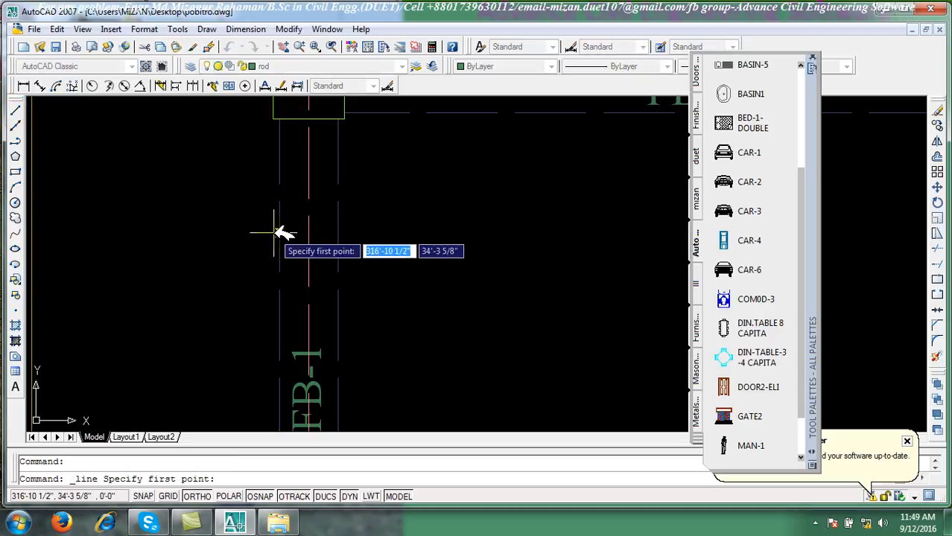
scroll(259, 227, down, 5)
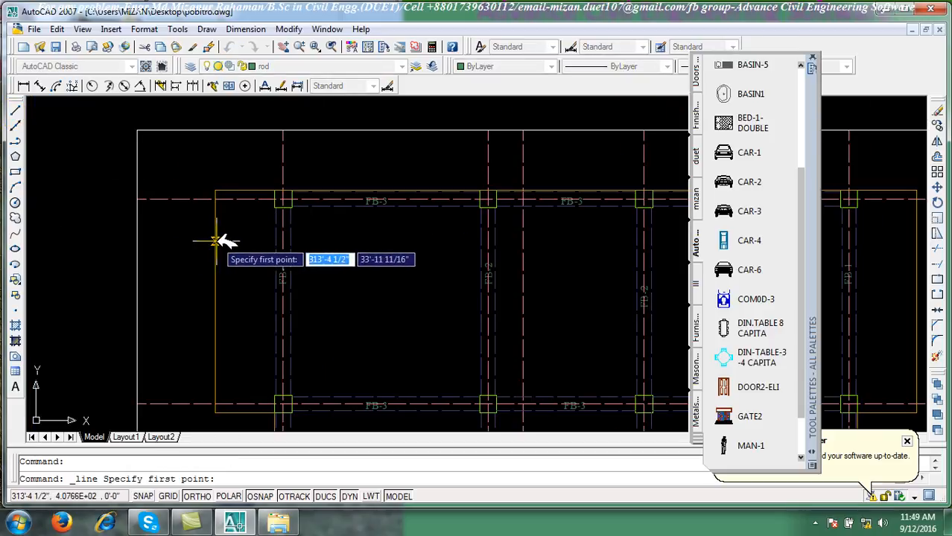
scroll(216, 242, up, 5)
click(208, 222)
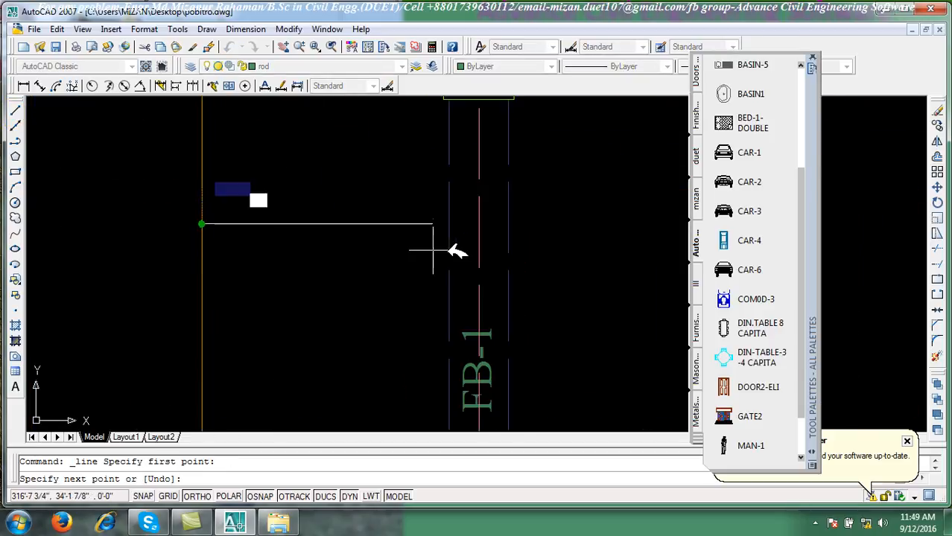
scroll(448, 253, down, 2)
middle_drag(448, 253, 318, 240)
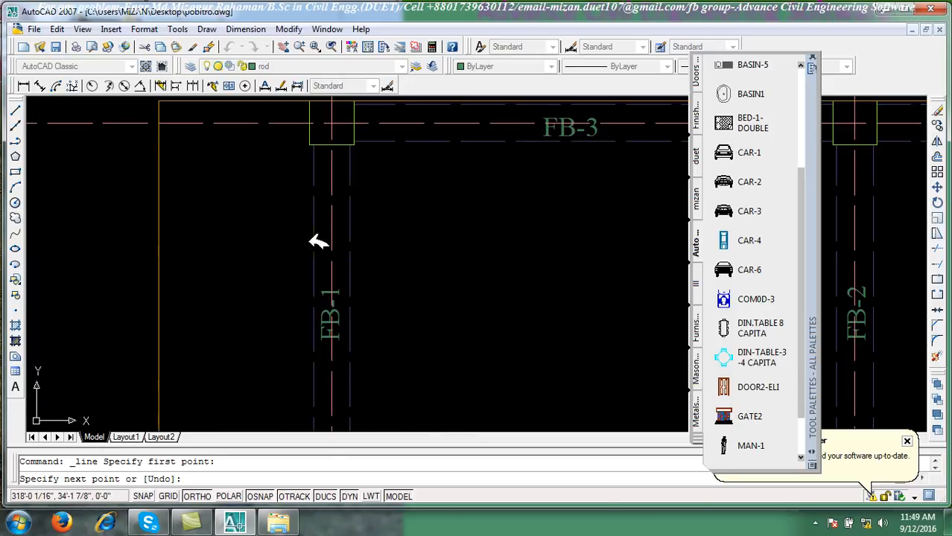
click(351, 226)
Continue the rod line horizontally 3' past the FB-1 beam into the first bay
scroll(409, 239, down, 2)
scroll(439, 245, down, 3)
scroll(357, 249, up, 3)
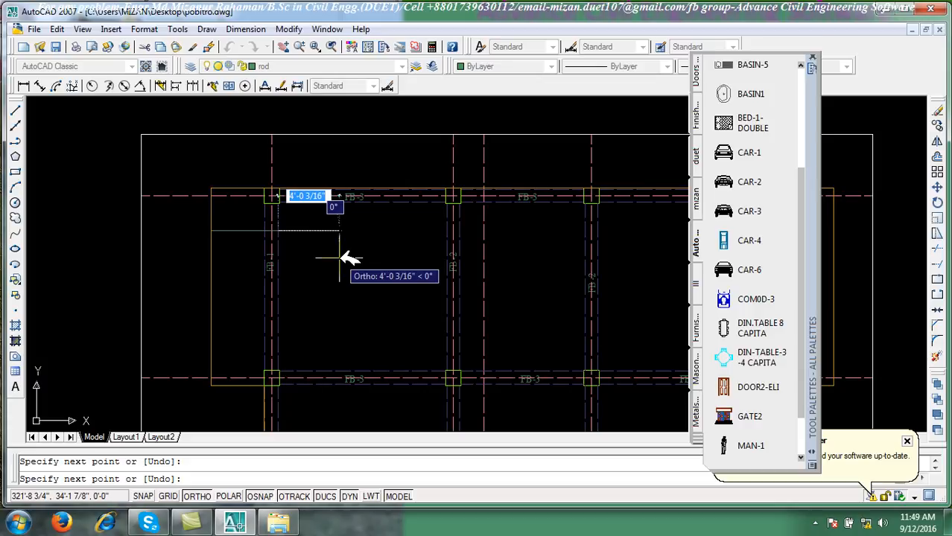
text(3)
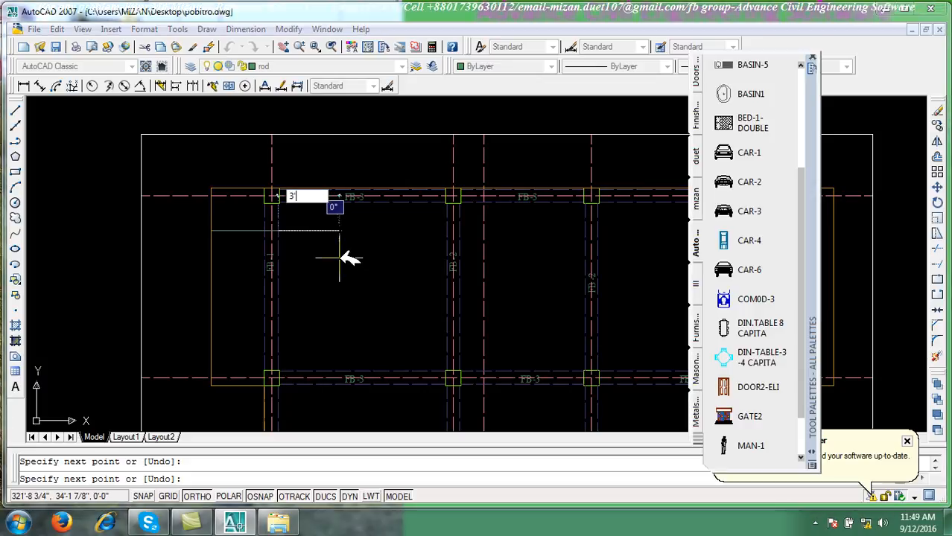
text(')
key(Return)
Crank the rod down with a short diagonal to the right and continue it horizontally 5' through the first bay
scroll(350, 273, up, 3)
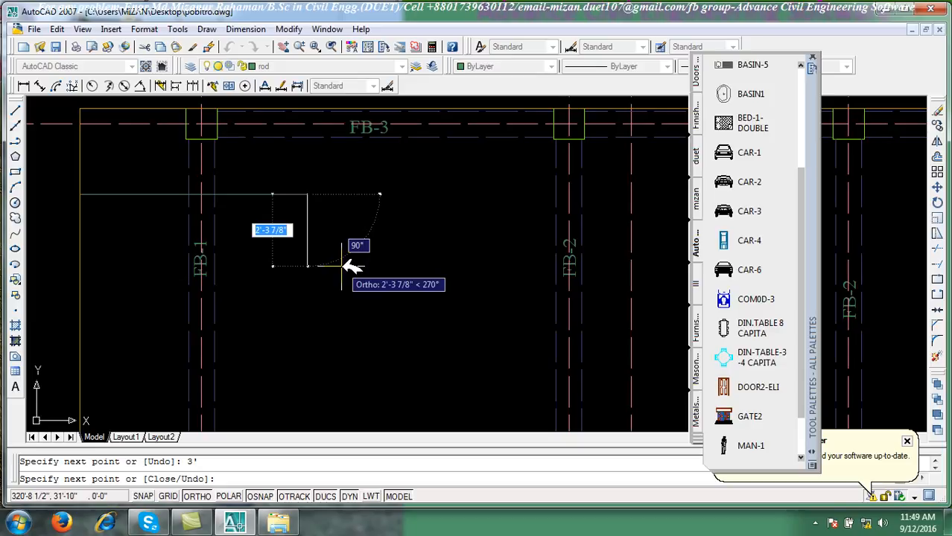
key(F8)
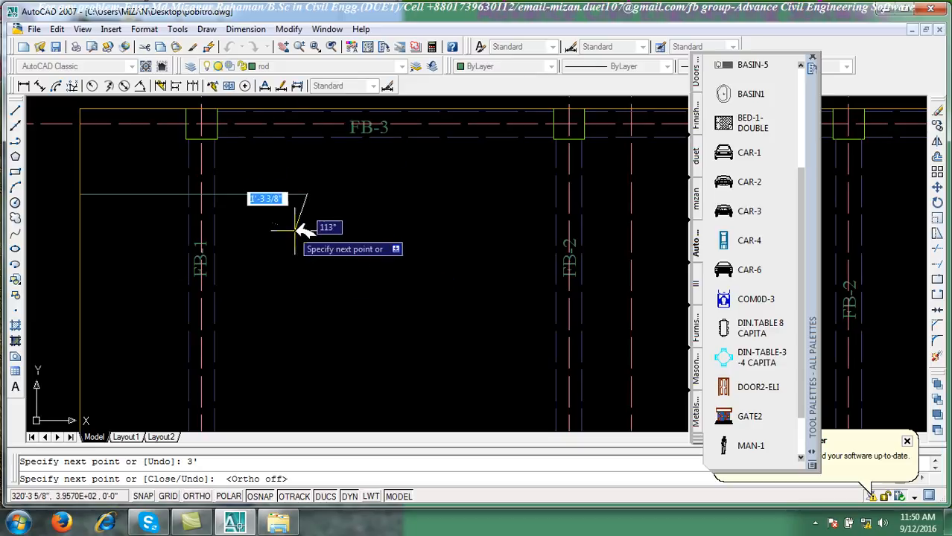
scroll(317, 211, up, 4)
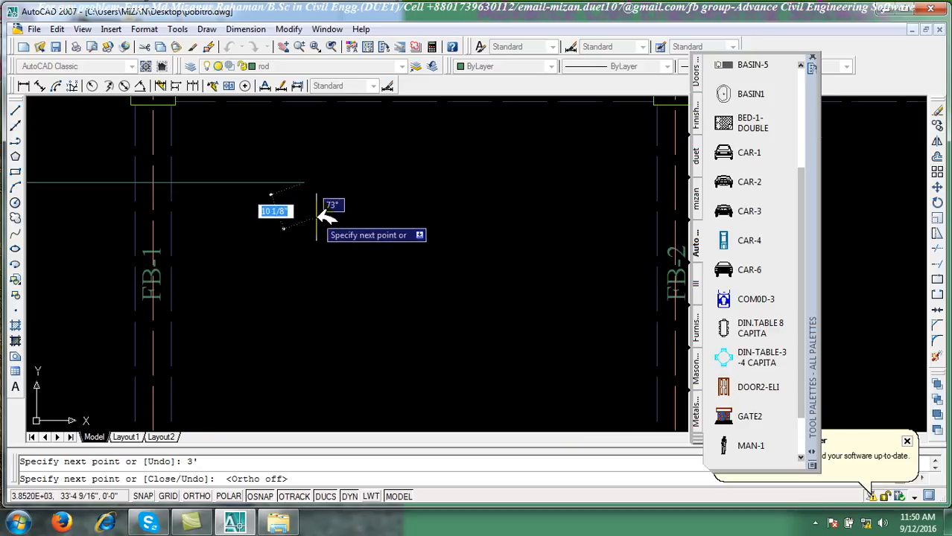
click(323, 299)
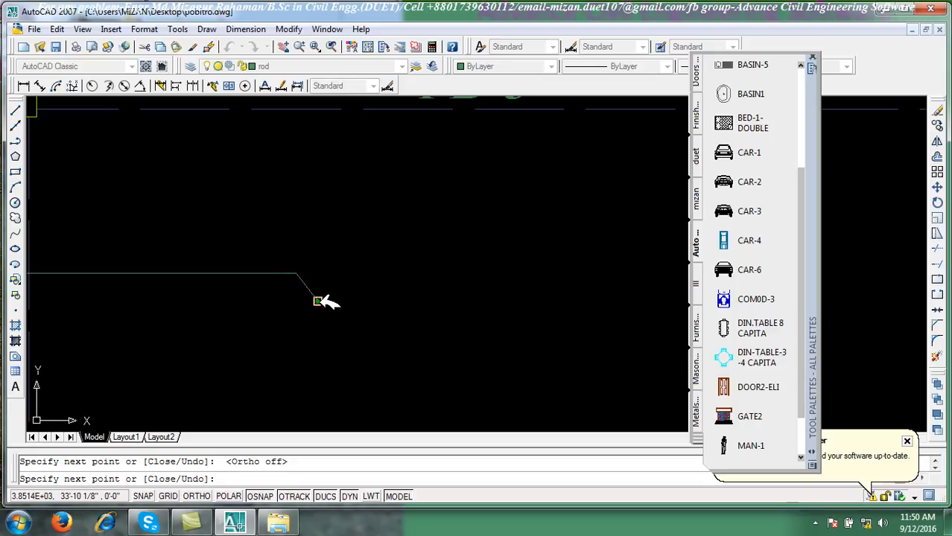
scroll(446, 312, down, 3)
middle_drag(463, 319, 365, 301)
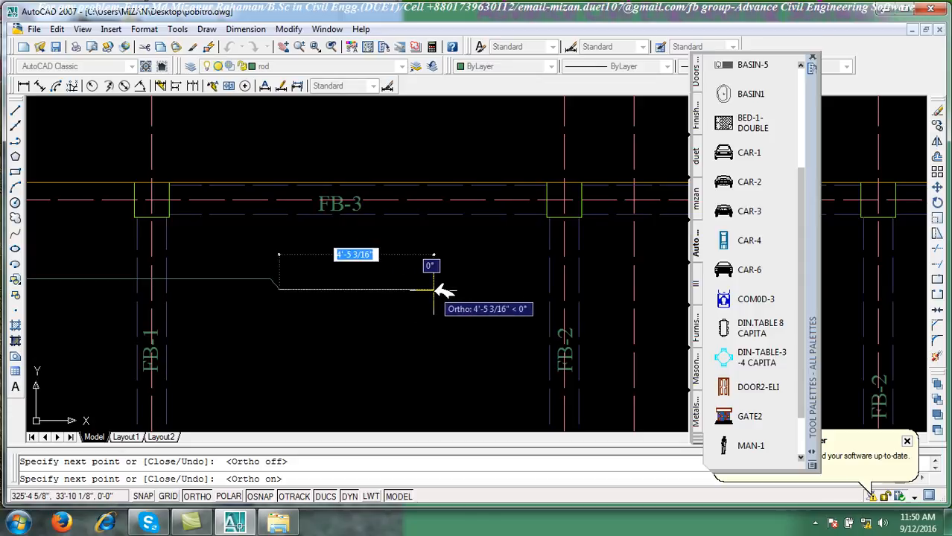
key(Return)
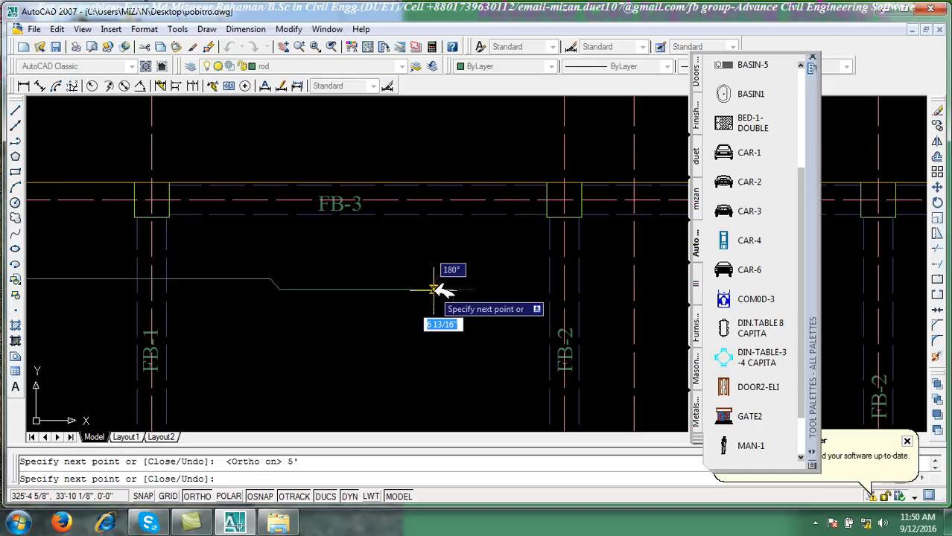
Crank the rod up about 6" diagonally to its starting level and run it horizontally to the far face of the first FB-2 beam
scroll(486, 280, up, 2)
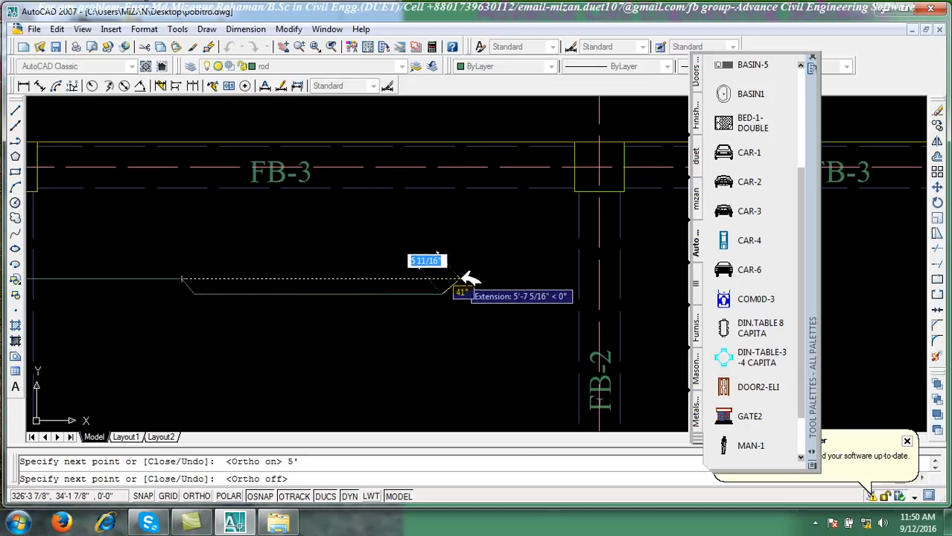
click(465, 280)
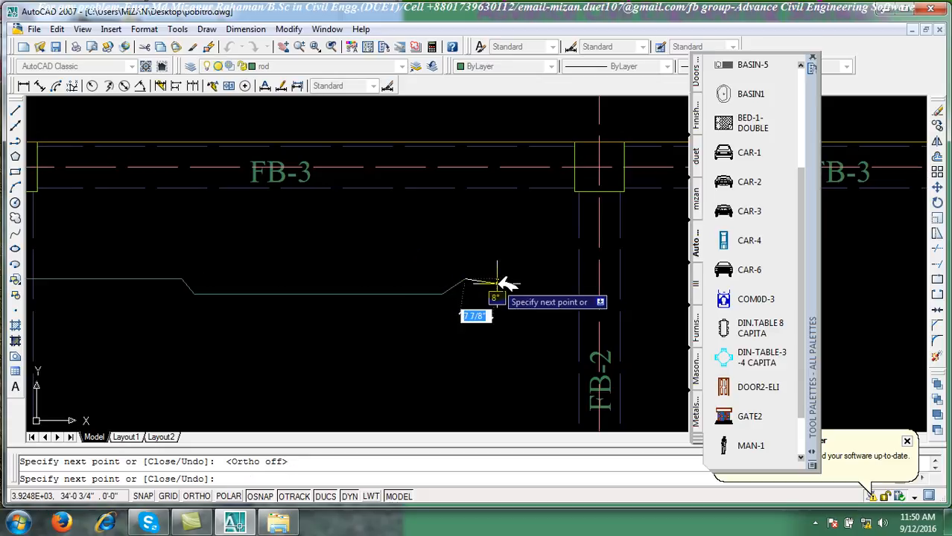
middle_drag(498, 286, 430, 265)
key(F8)
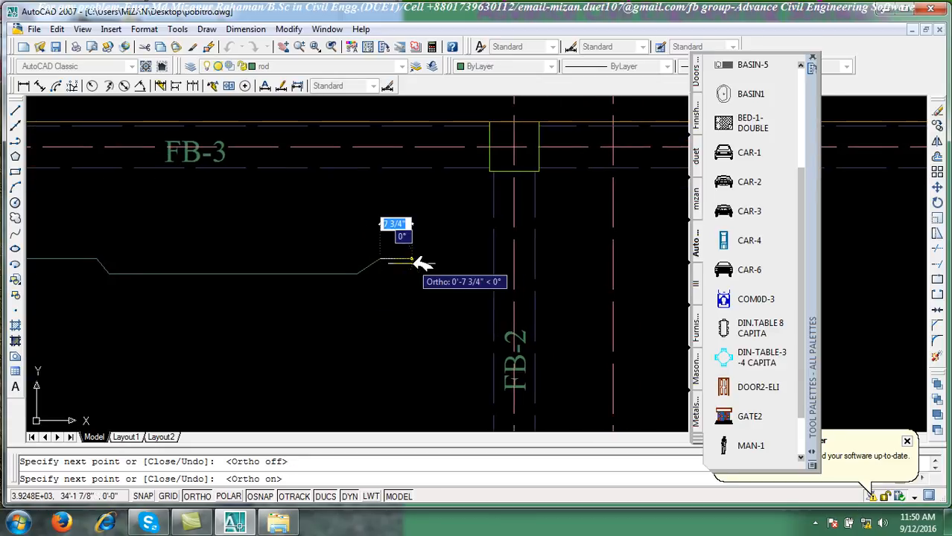
scroll(493, 266, down, 5)
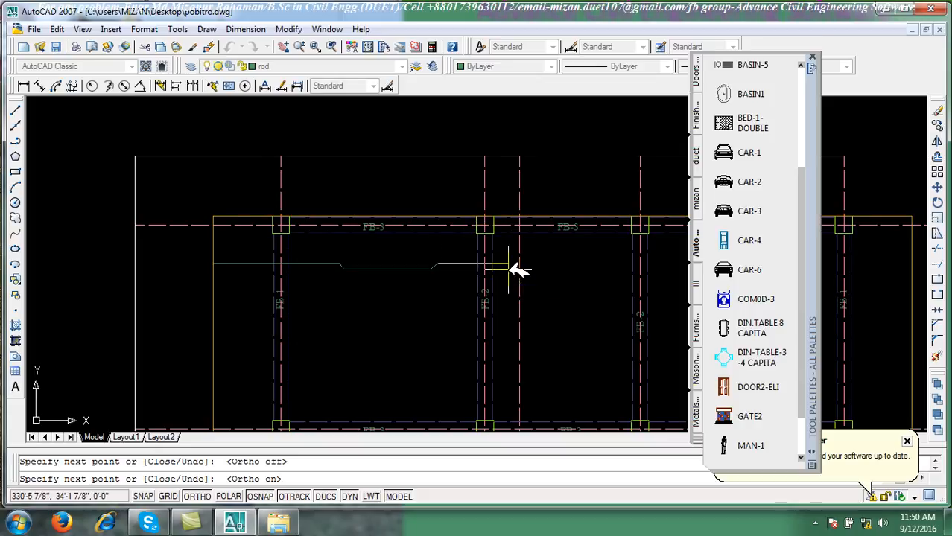
scroll(520, 269, up, 3)
click(367, 237)
Continue the rod line horizontally 2' past the first FB-2 beam into the middle bay
scroll(418, 246, down, 3)
scroll(417, 261, up, 4)
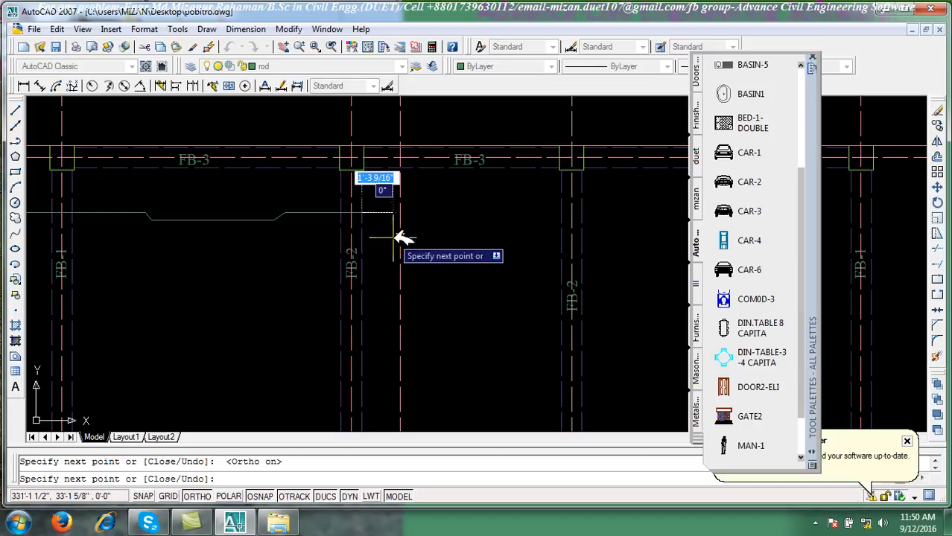
text(2)
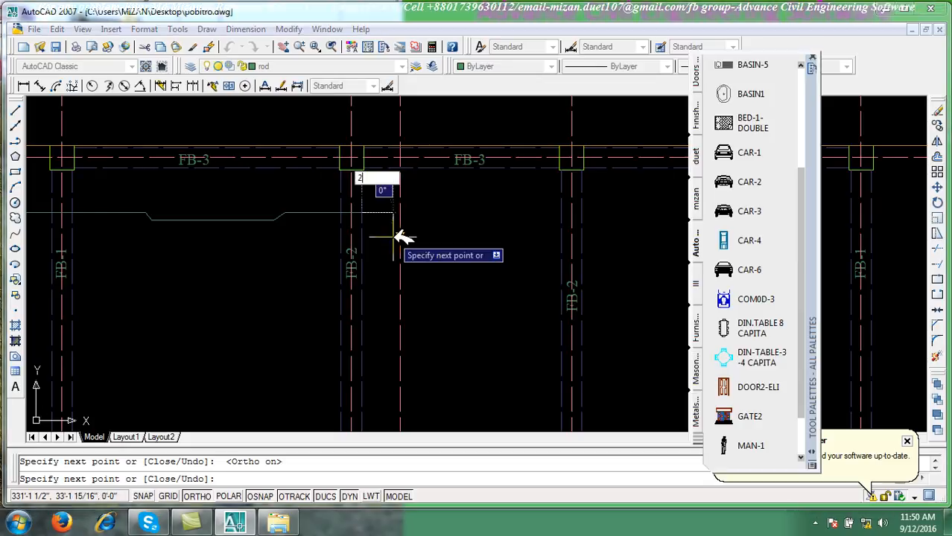
key(Return)
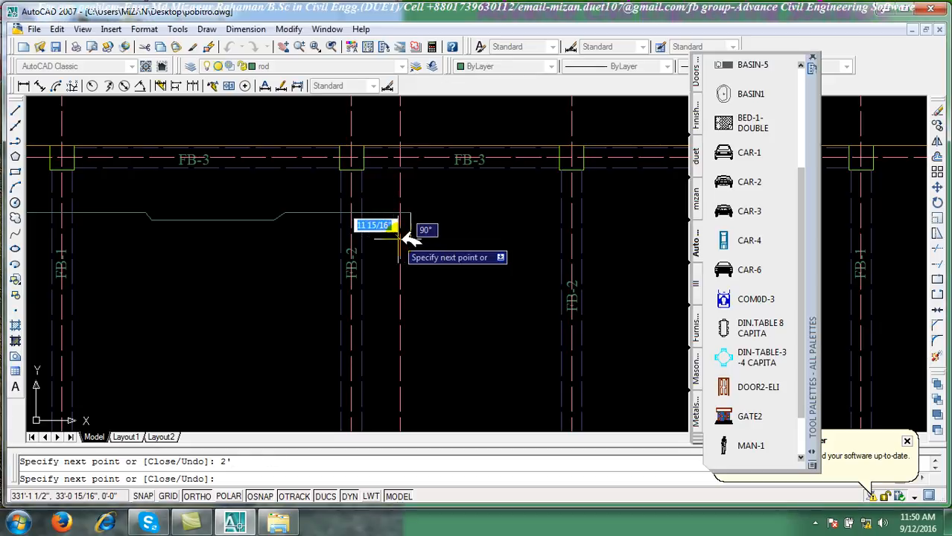
Crank the rod down about 6" diagonally to the lower level and continue it horizontally 3.5' through the middle bay
scroll(406, 237, up, 2)
key(F8)
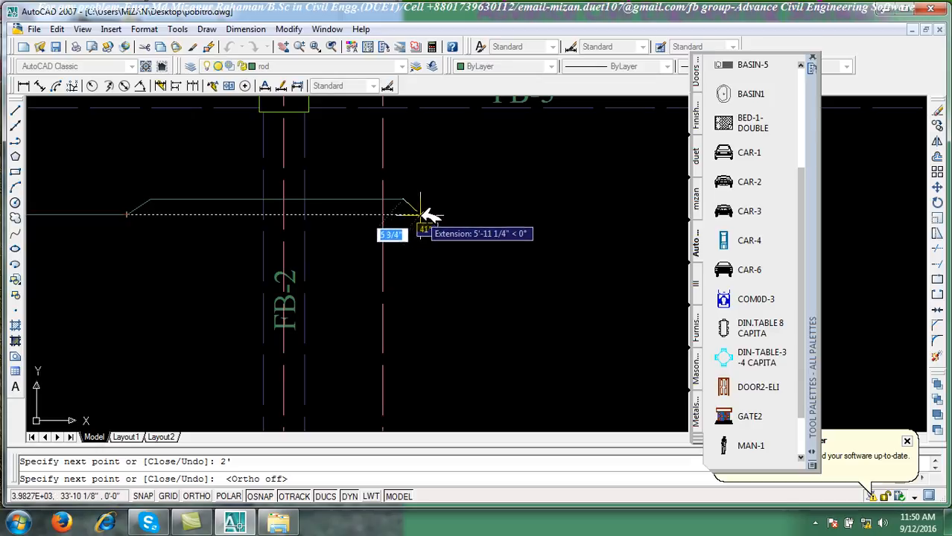
click(419, 214)
scroll(434, 215, down, 3)
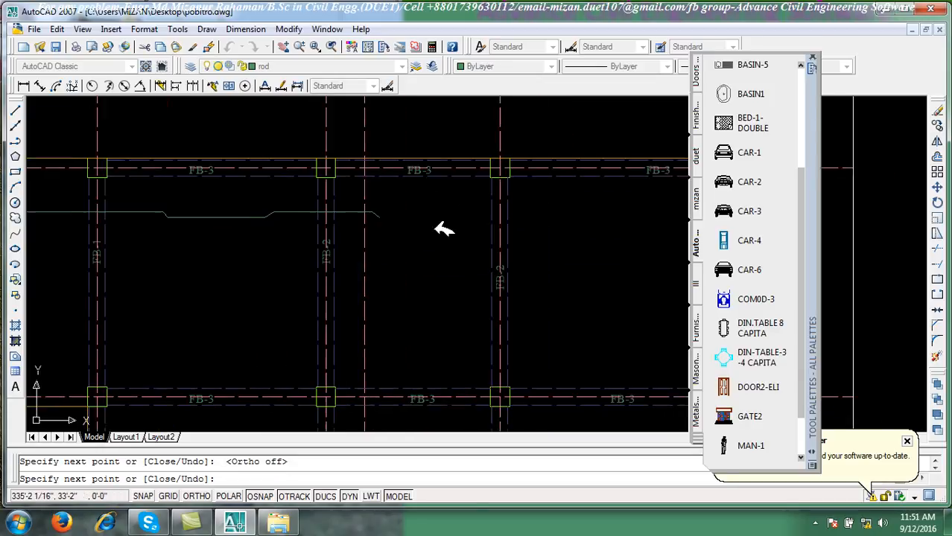
key(F8)
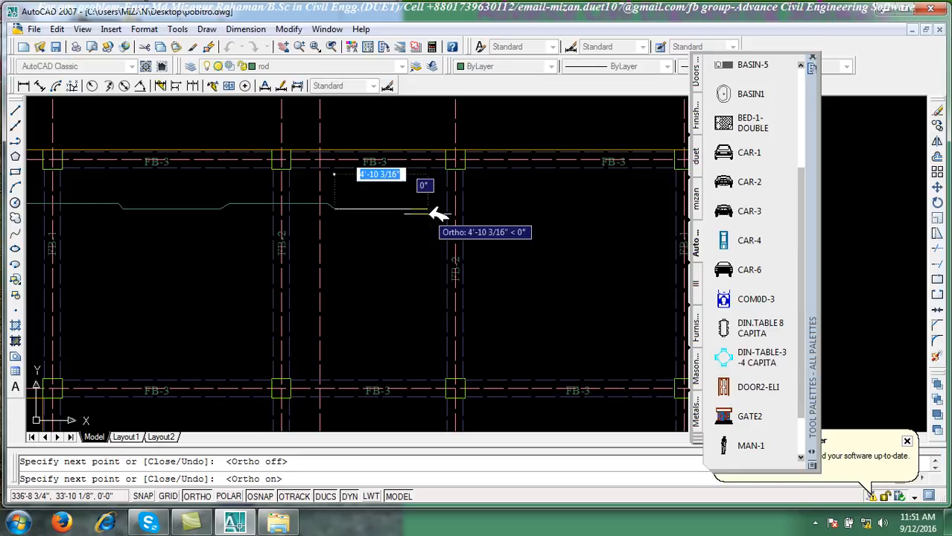
text(3.)
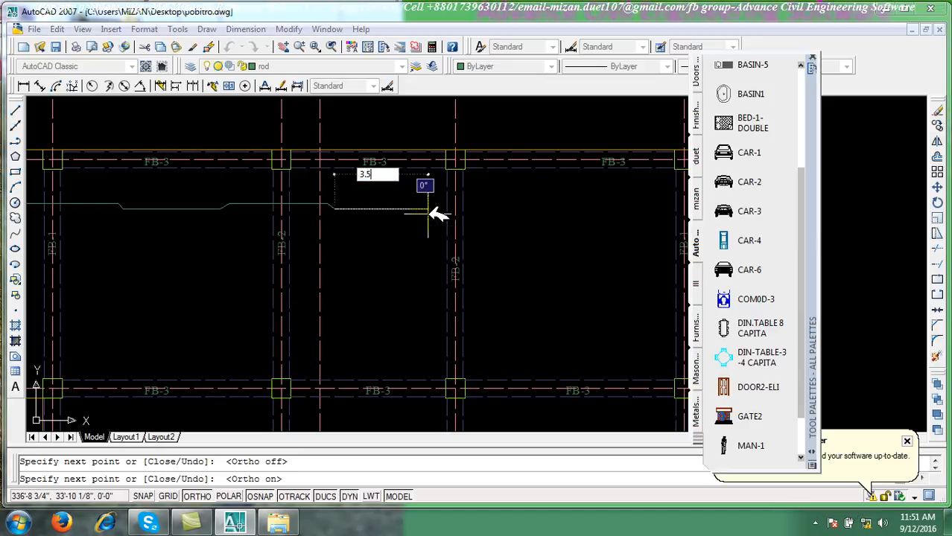
text(5)
key(Return)
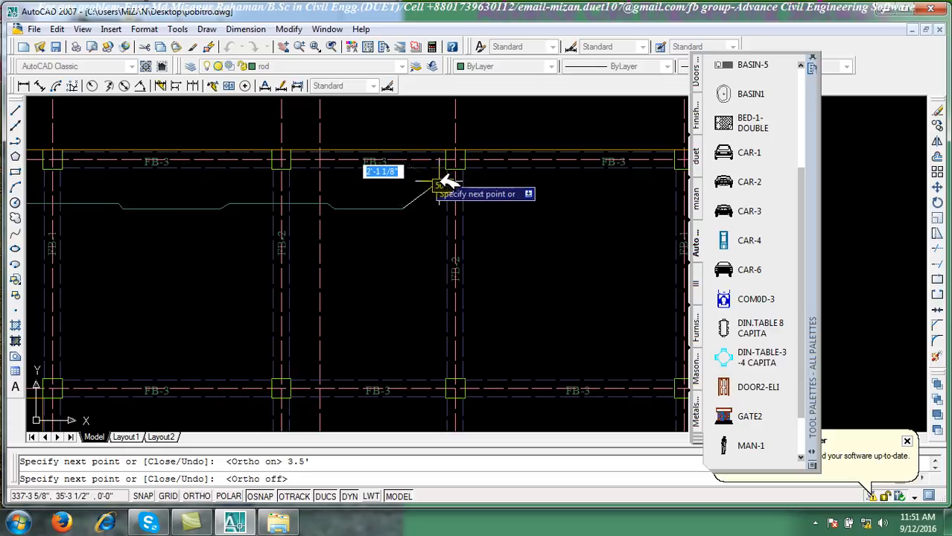
Crank the rod diagonally up to its upper level and run it horizontally to the far face of the second FB-2 beam
scroll(444, 202, up, 2)
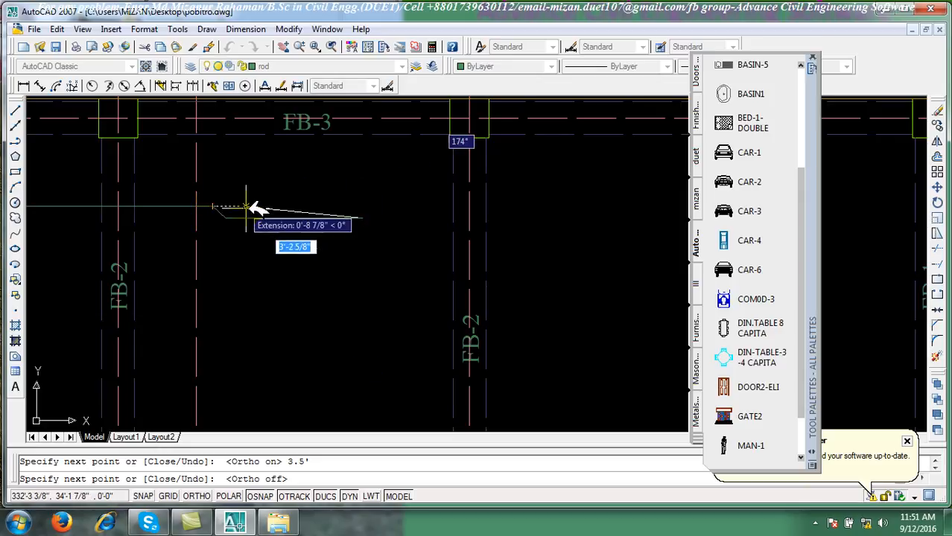
click(374, 206)
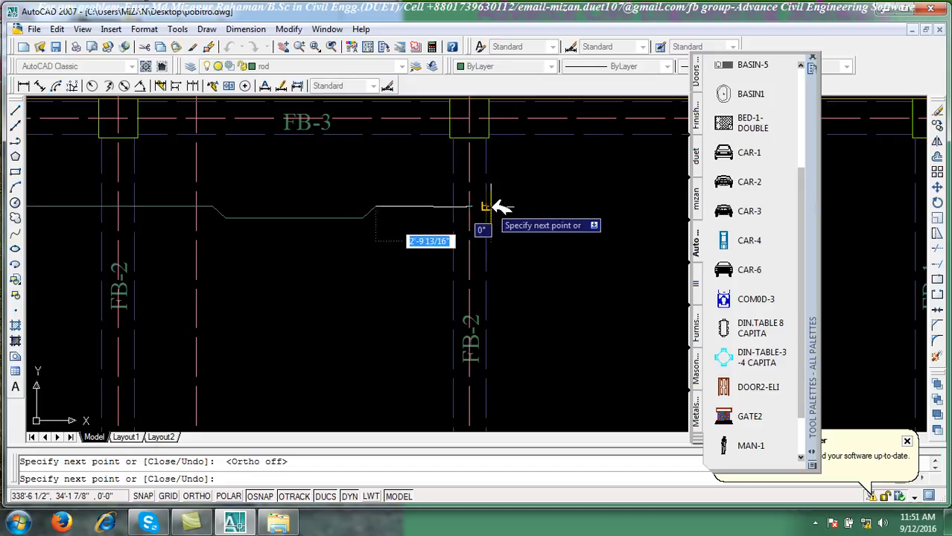
click(486, 207)
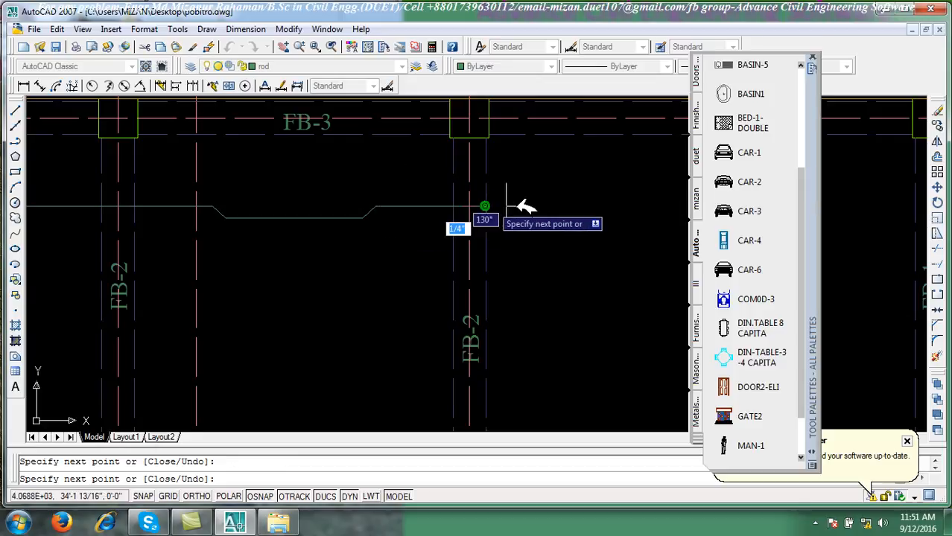
Continue the rod horizontally 3' past the second FB-2 beam into the last bay
scroll(555, 209, down, 3)
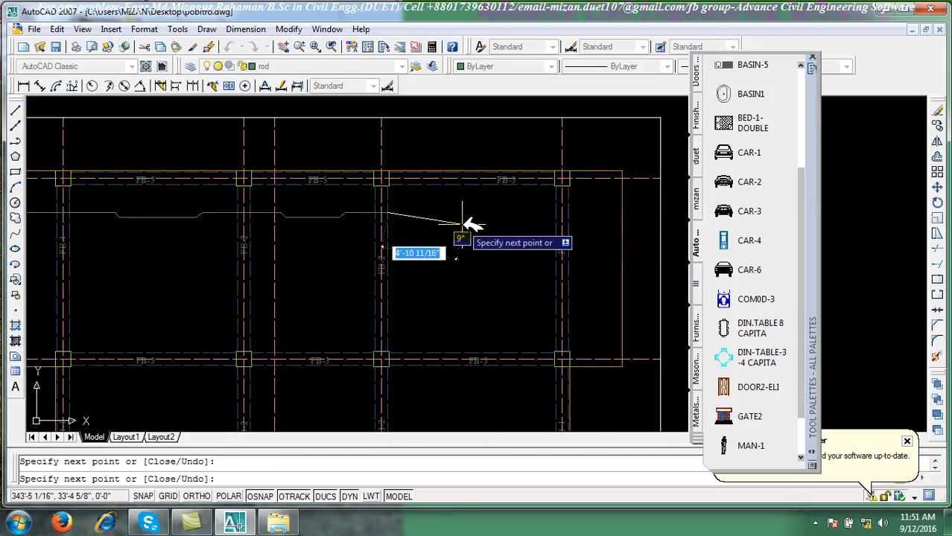
key(F8)
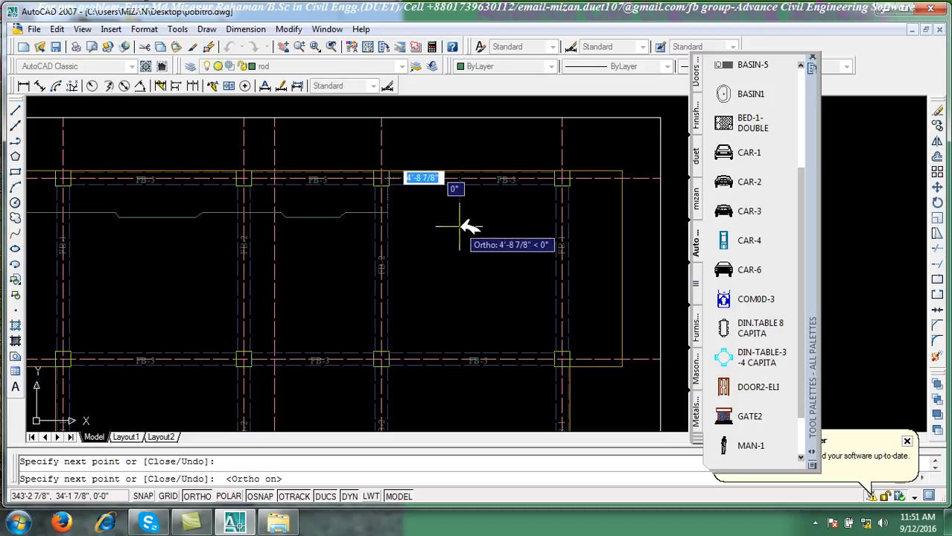
text(3')
key(Return)
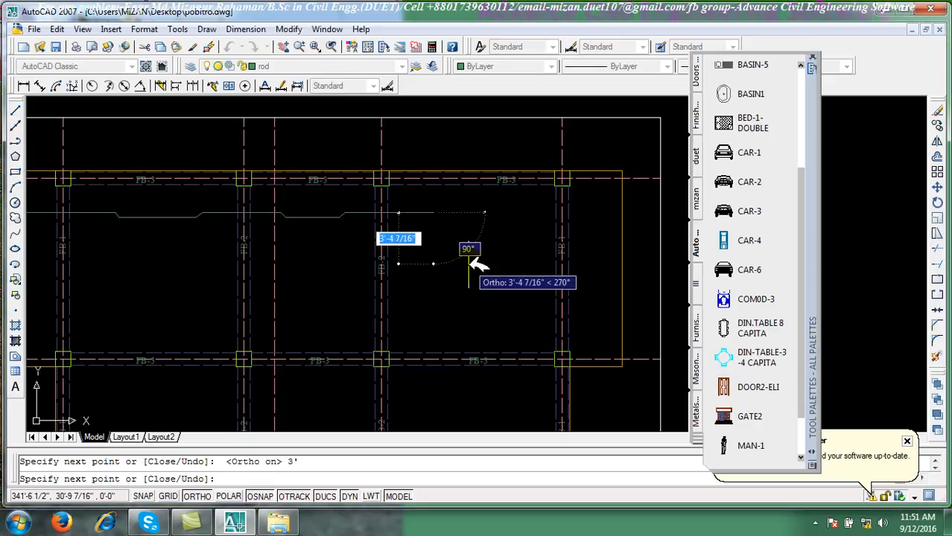
Crank the rod diagonally down to the lower level and continue it horizontally 5' through the last bay
key(F8)
scroll(410, 251, up, 3)
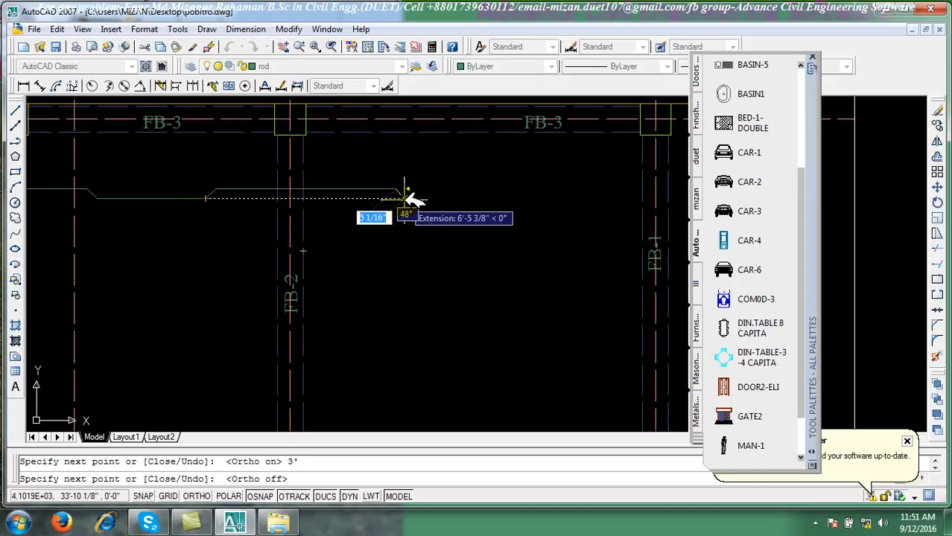
click(405, 198)
middle_drag(486, 209, 450, 227)
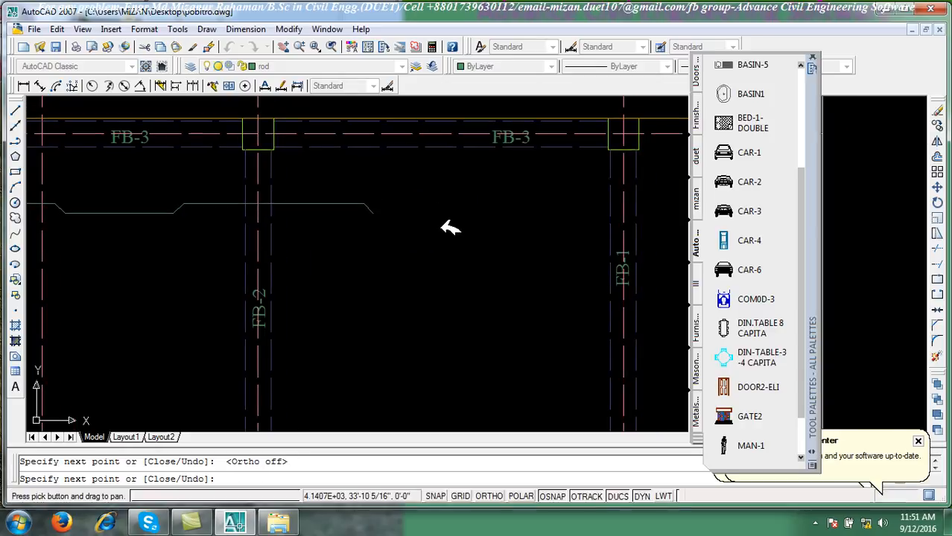
key(F8)
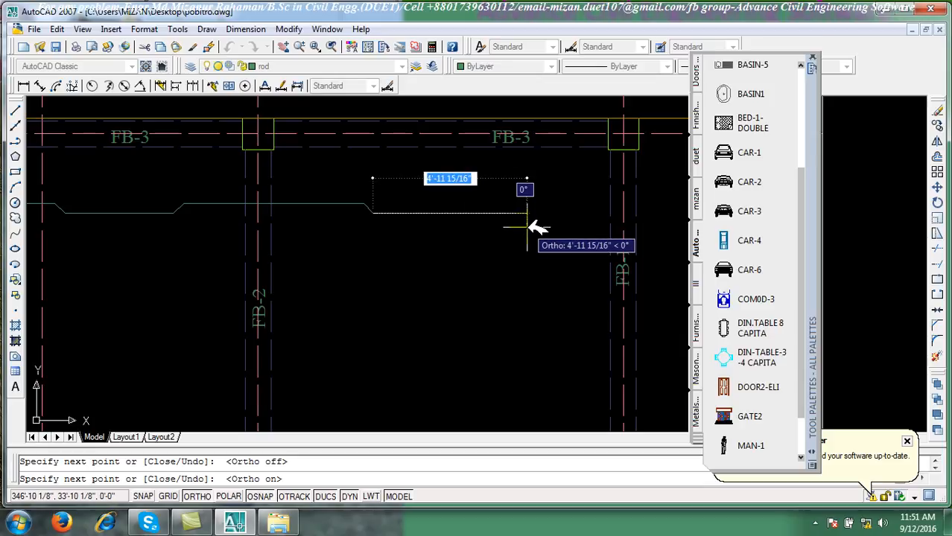
text(5')
key(Return)
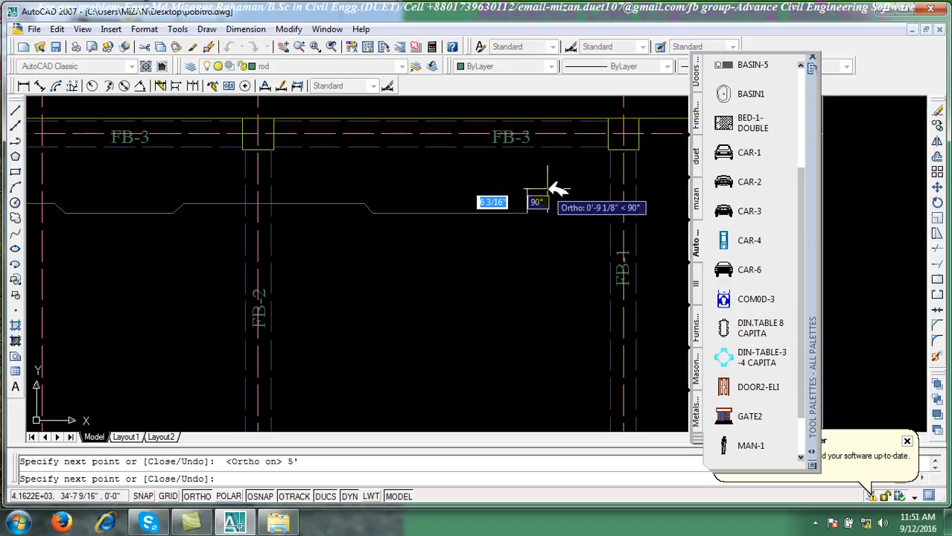
Crank the rod diagonally up to its upper level and run it horizontally past FB-1 to the slab's right edge
key(F8)
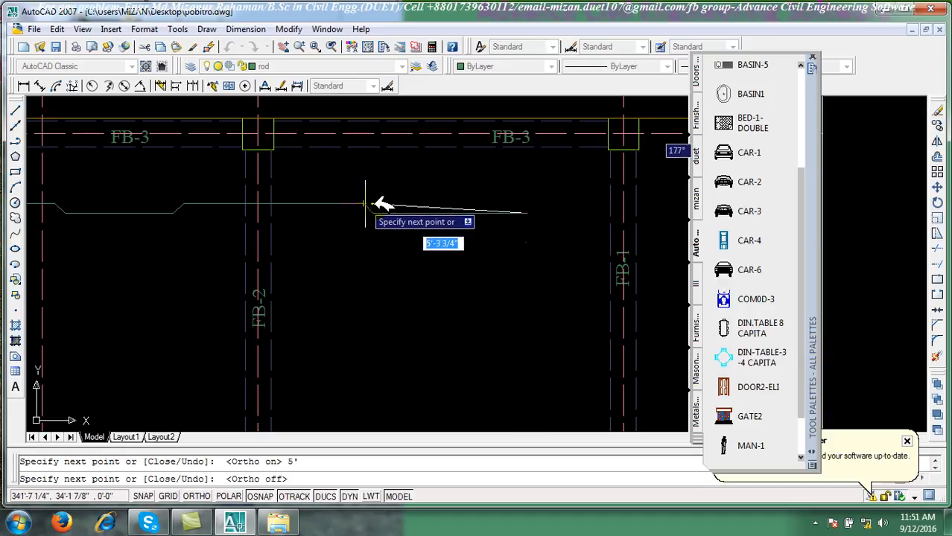
click(540, 203)
middle_drag(596, 206, 481, 207)
key(F8)
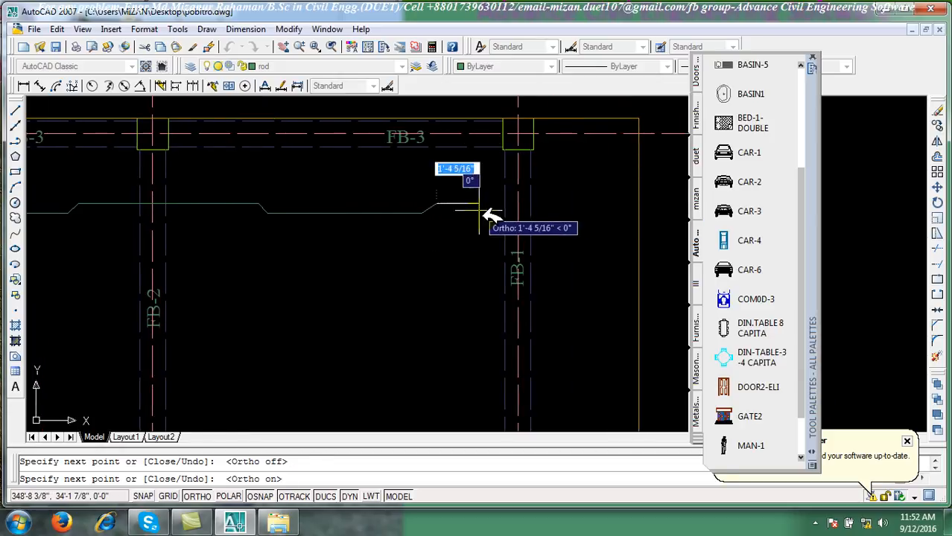
right_click(640, 196)
Try to stretch the rod's right end back 5' from the slab edge, and undo it
click(659, 200)
click(625, 215)
click(618, 202)
click(639, 203)
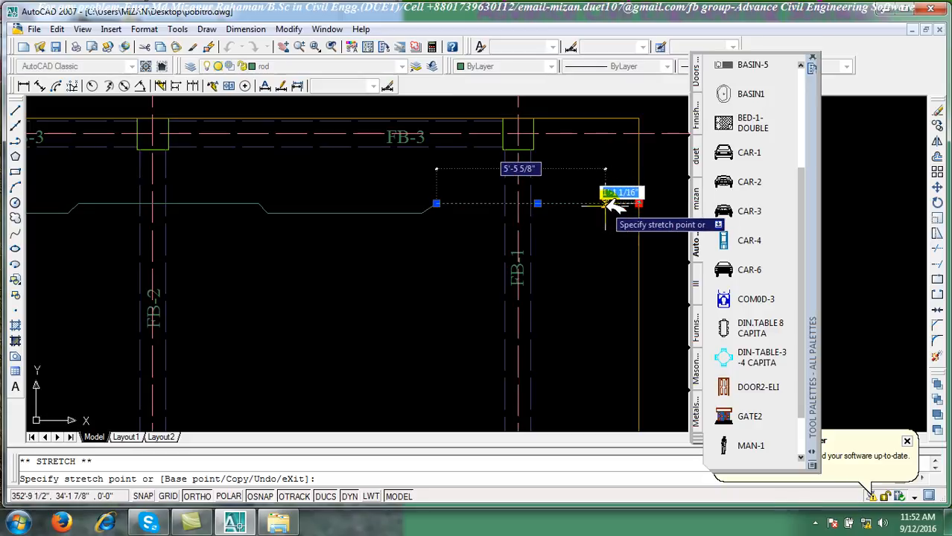
text(5)
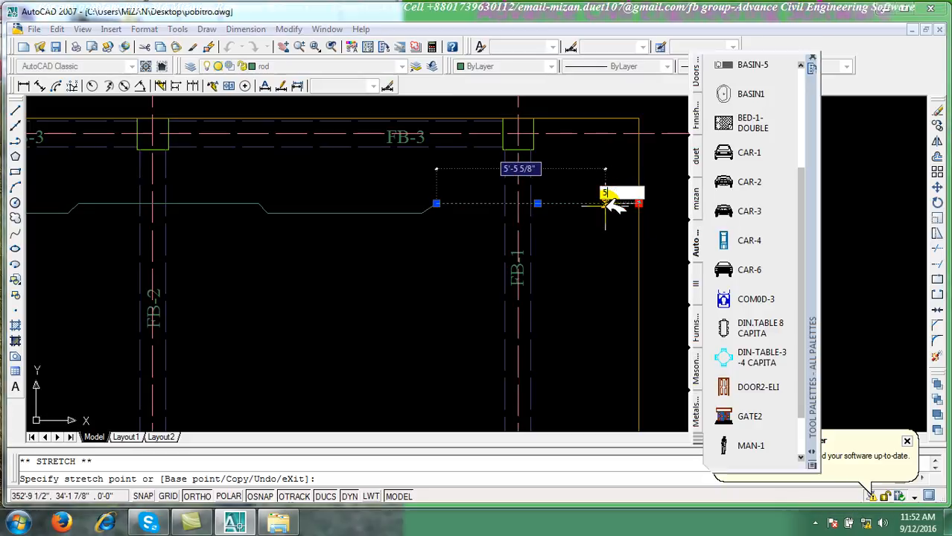
text(')
key(Return)
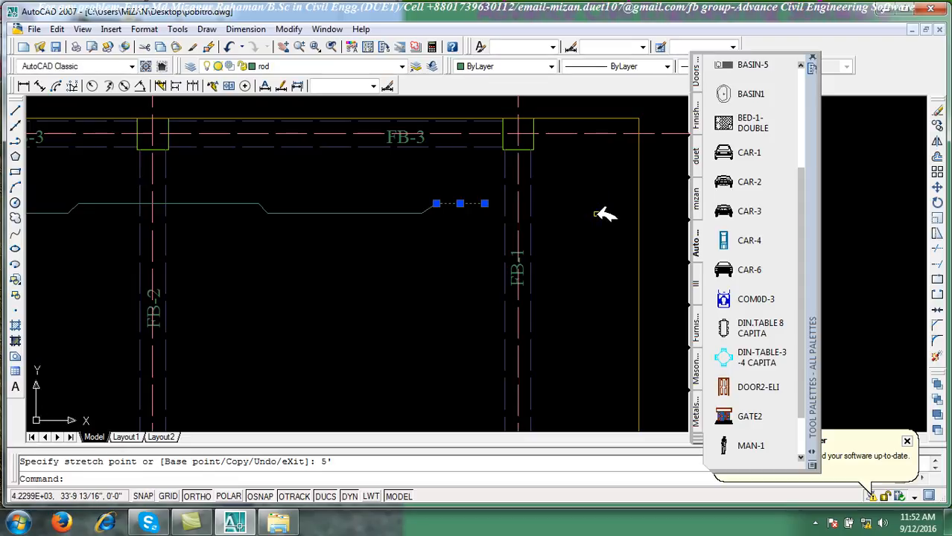
key(ctrl+z)
Stretch the rod's right end 5" back inward from the slab edge
click(642, 212)
click(606, 202)
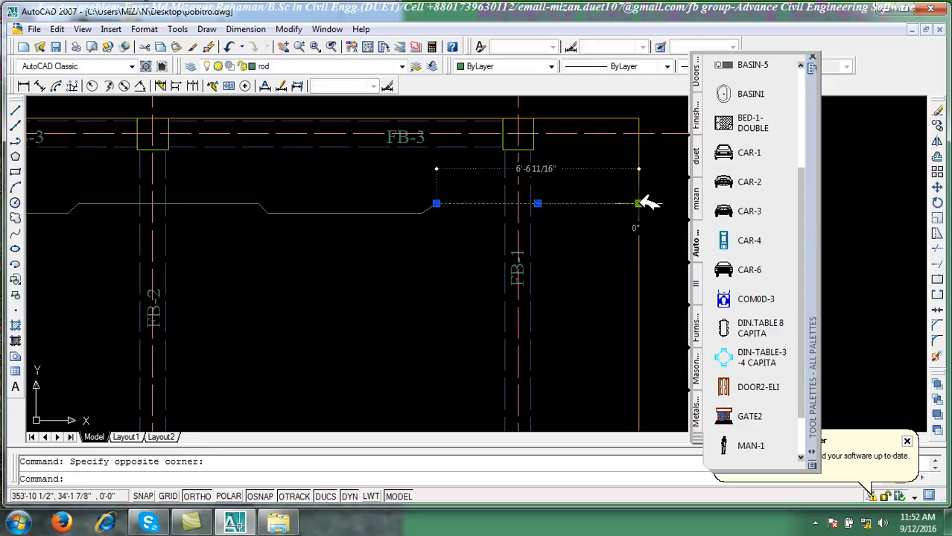
click(638, 202)
text(5)
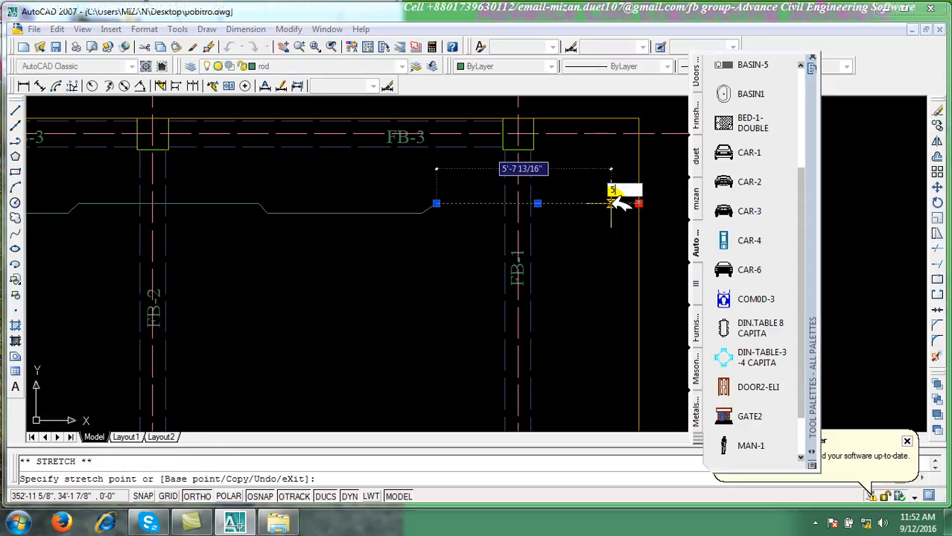
key(Return)
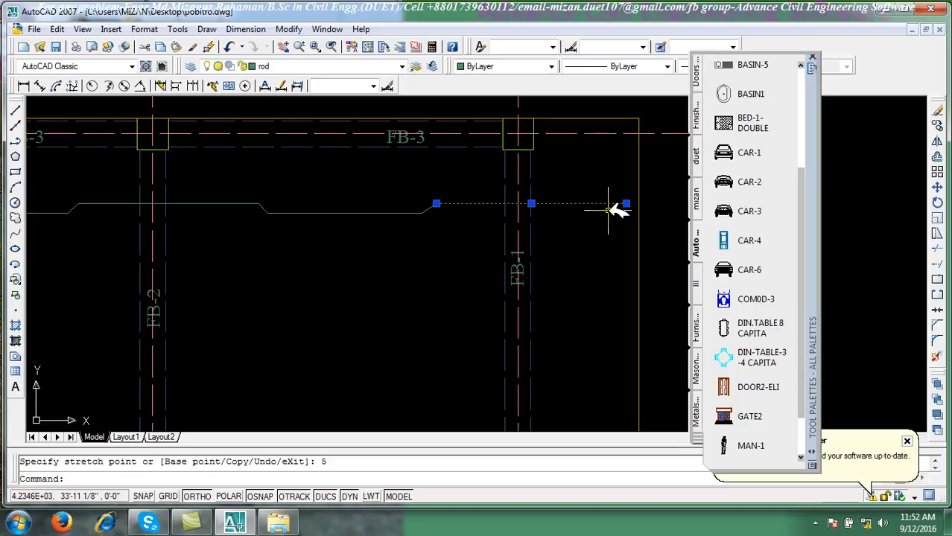
key(Escape)
Stretch the cranked rod's left end 3" inward from the slab's left edge
scroll(588, 227, down, 5)
scroll(552, 242, up, 6)
scroll(455, 218, up, 4)
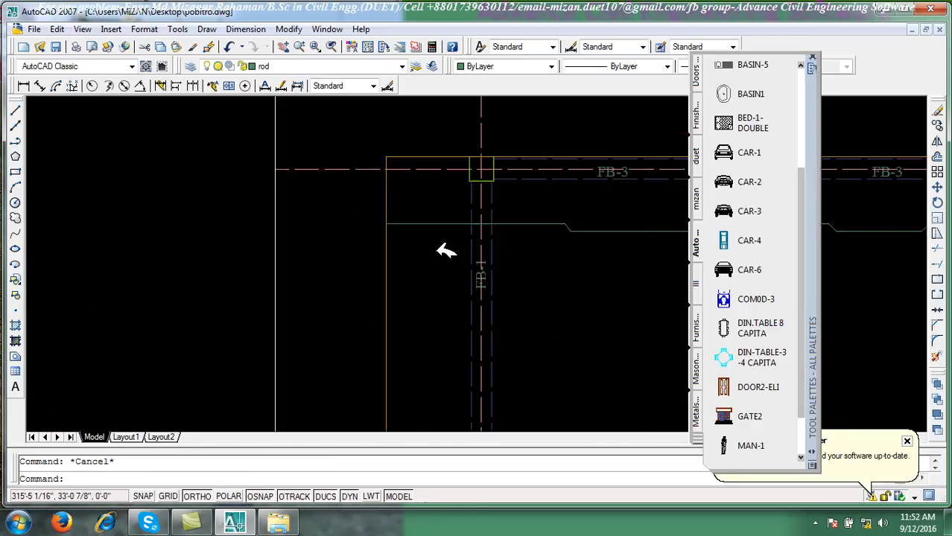
click(396, 234)
click(369, 208)
scroll(355, 208, up, 3)
click(343, 187)
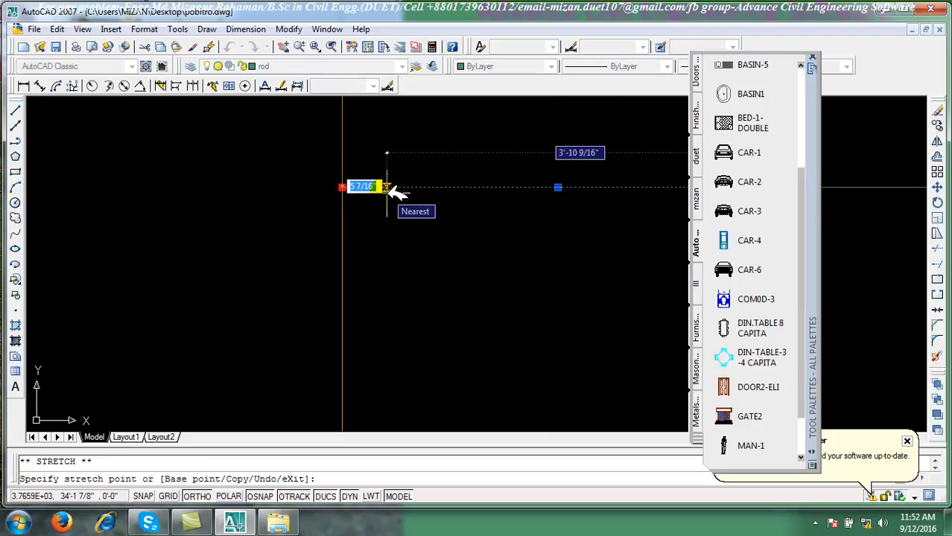
text(3)
key(Return)
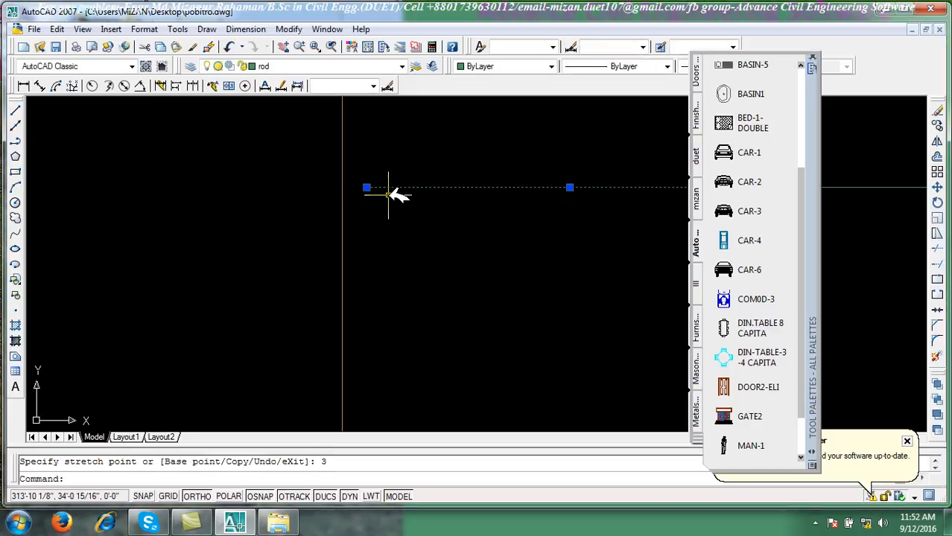
key(Escape)
Draw a horizontal construction line through the lower level of the cranked rod
scroll(391, 199, down, 3)
mouse_move(441, 240)
middle_down()
mouse_move(221, 231)
mouse_move(208, 247)
middle_up()
scroll(316, 247, down, 4)
scroll(363, 260, up, 3)
middle_drag(363, 246, 400, 296)
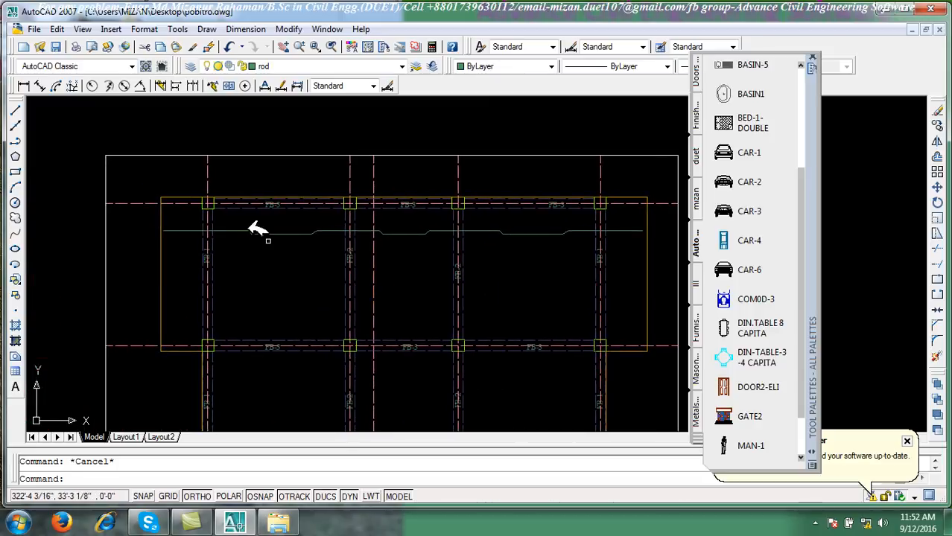
click(16, 125)
scroll(298, 238, up, 5)
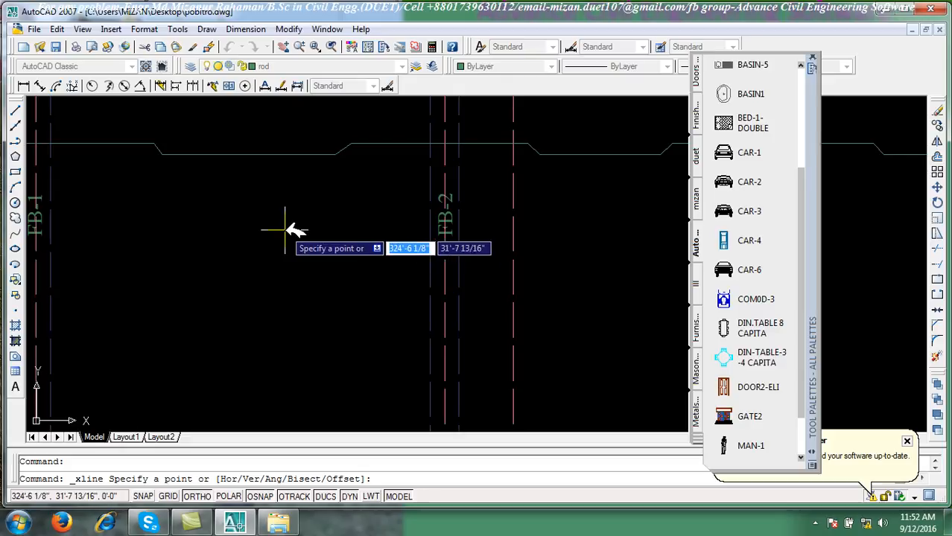
click(302, 154)
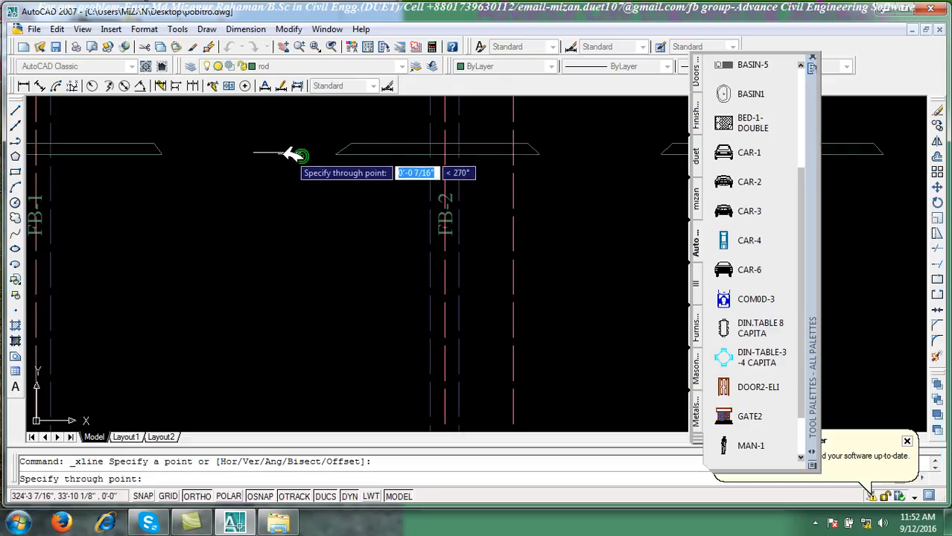
click(232, 149)
right_click(272, 143)
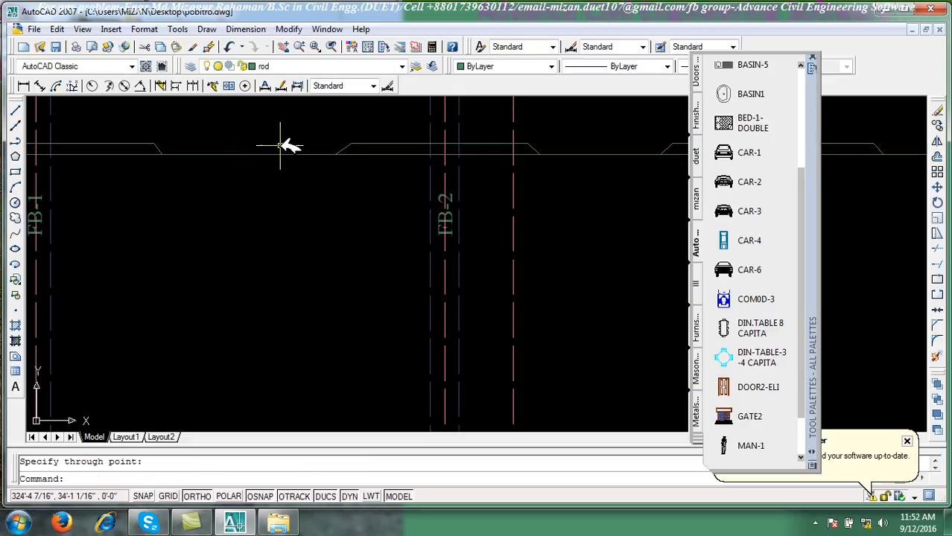
Move the construction line 1" down from the cranked rod's lower level
click(937, 185)
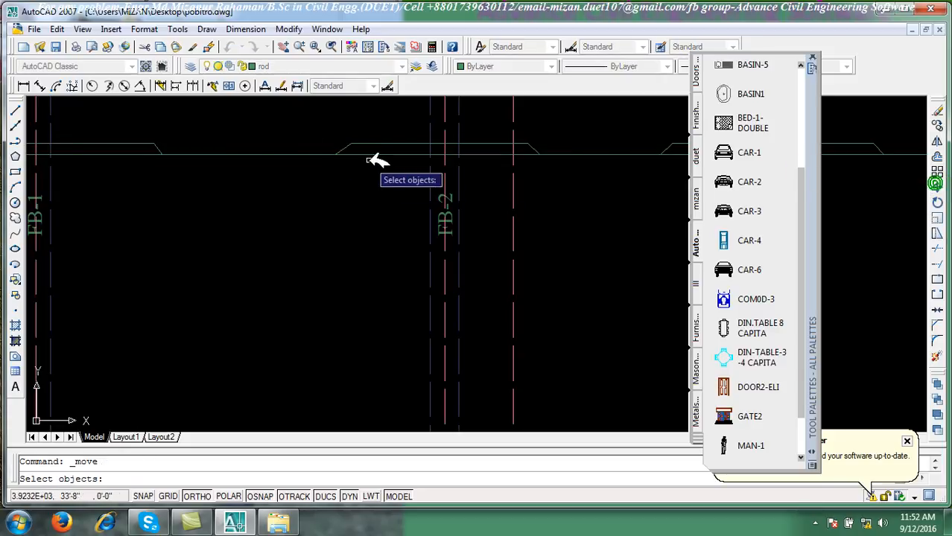
click(364, 153)
right_click(366, 151)
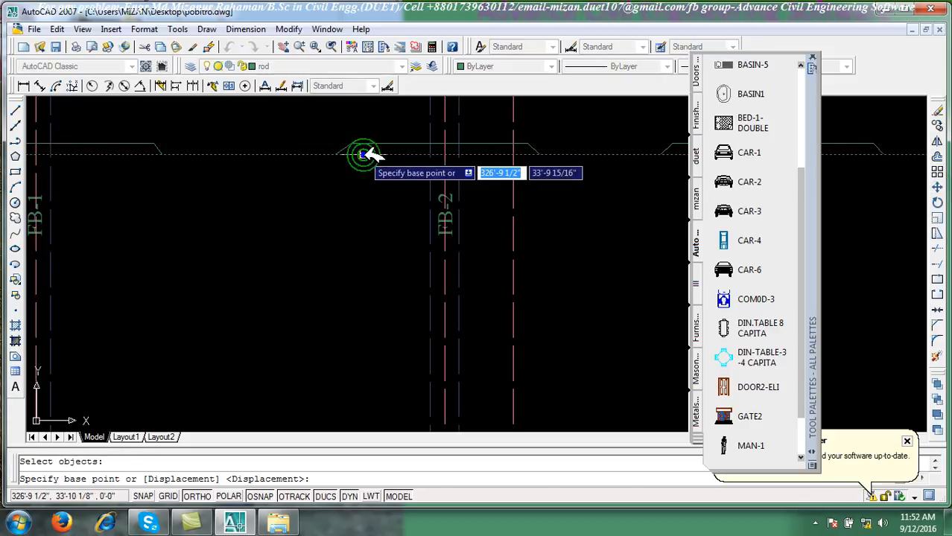
click(364, 153)
text(1)
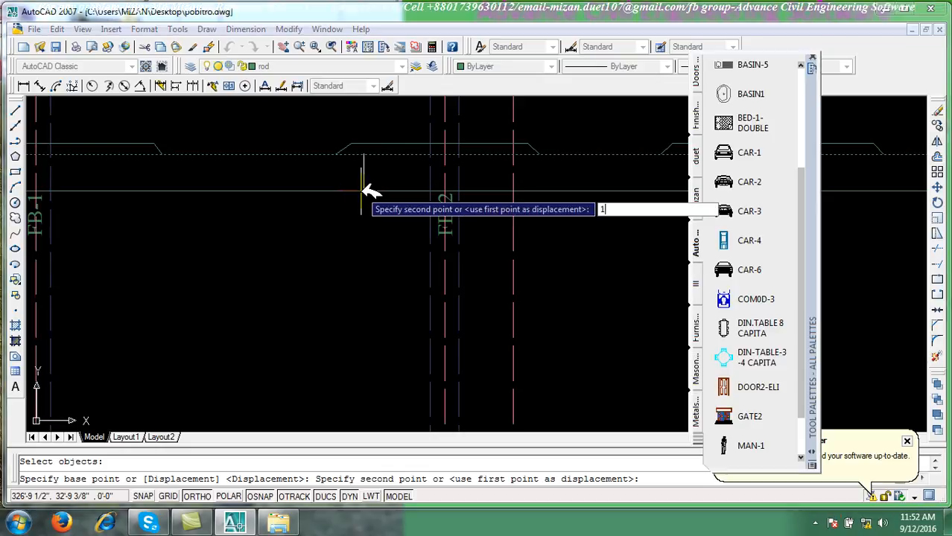
key(Return)
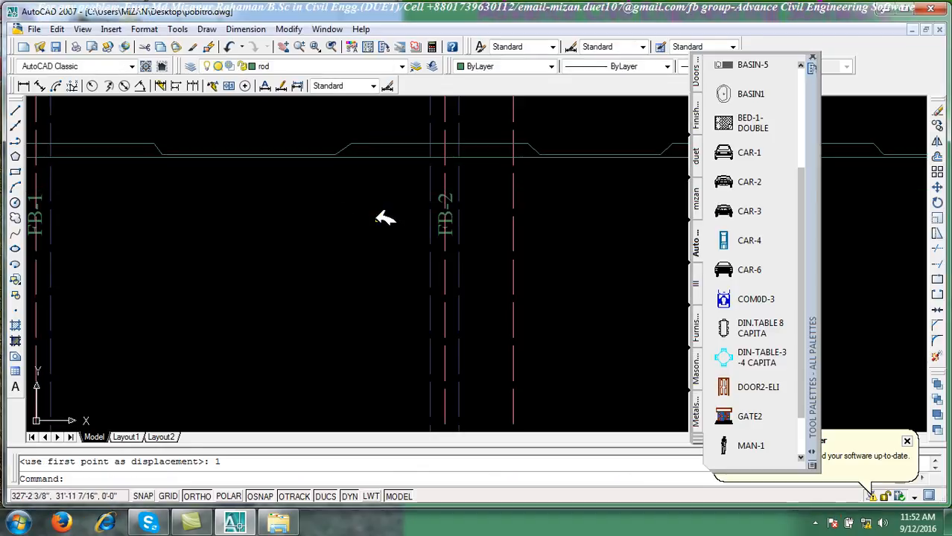
Move the construction line another 1" down to widen its gap below the cranked rod
scroll(382, 224, down, 3)
scroll(372, 230, up, 2)
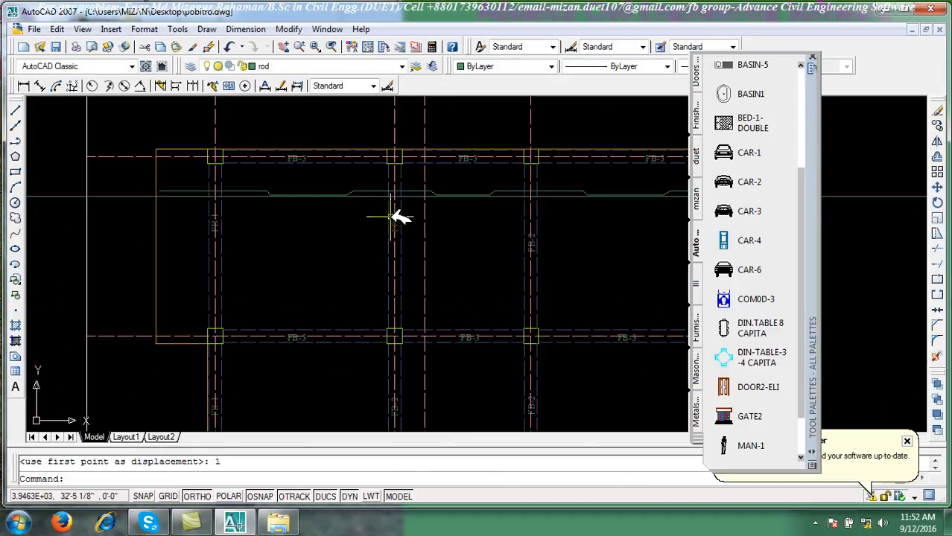
right_click(365, 171)
click(376, 177)
scroll(371, 203, up, 3)
click(362, 190)
key(Return)
click(363, 190)
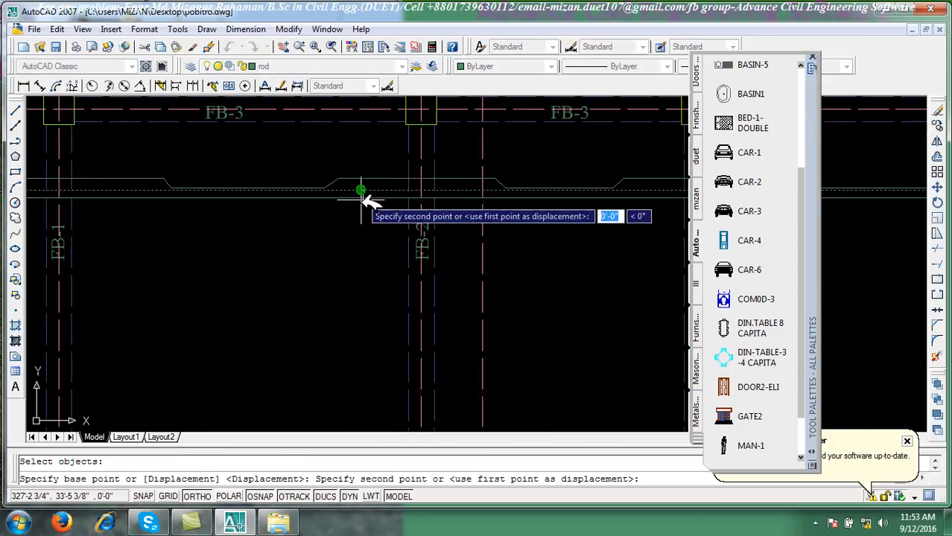
text(1)
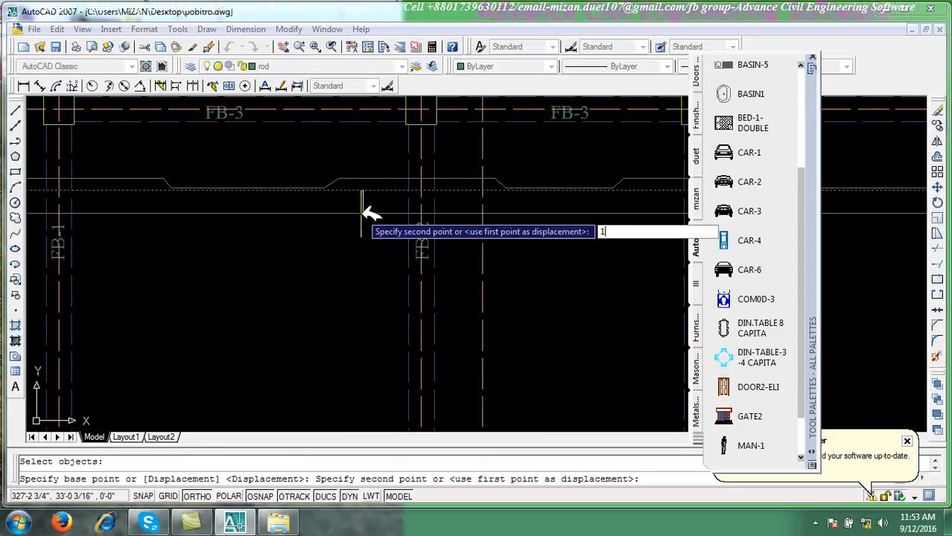
key(Return)
Trim the horizontal construction line back to the slab outline on both sides to form a straight rod
scroll(385, 194, down, 5)
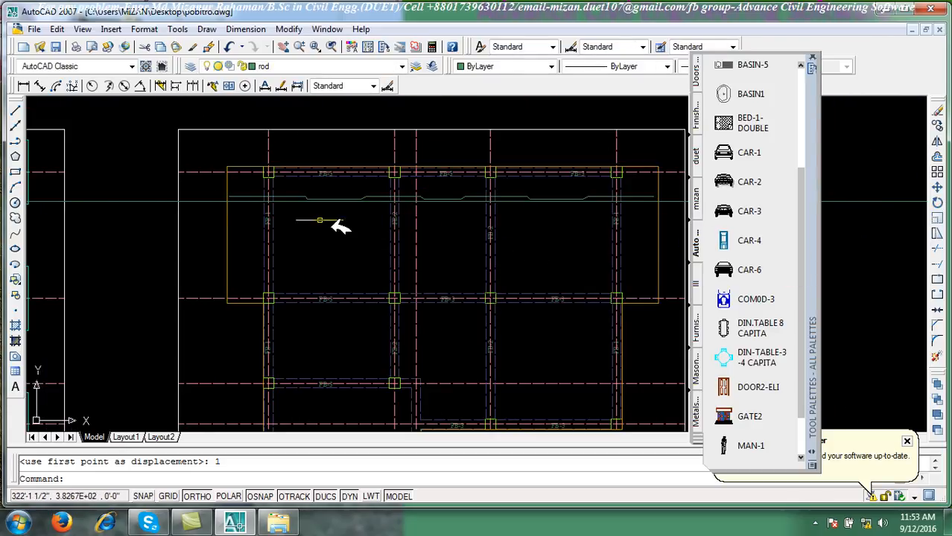
click(938, 248)
right_click(908, 235)
click(201, 215)
click(205, 186)
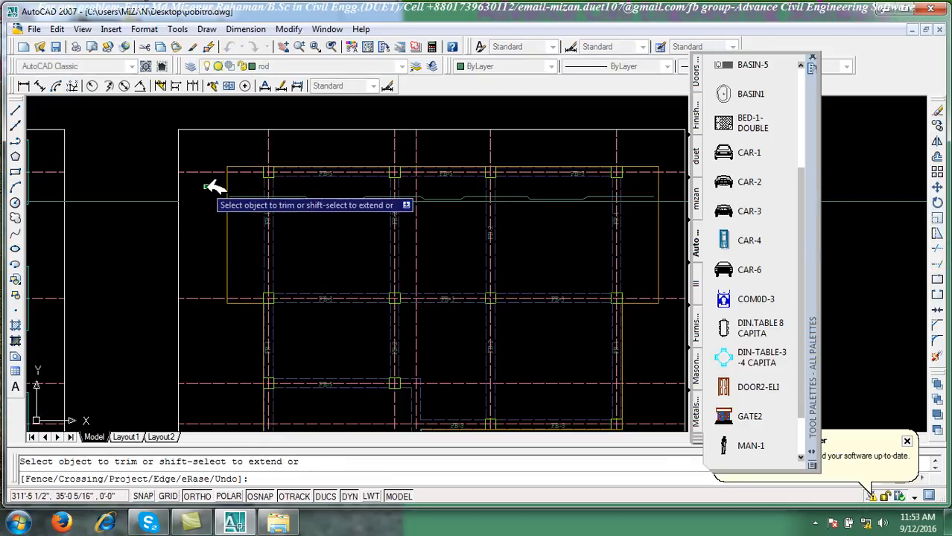
scroll(386, 268, down, 4)
click(481, 255)
click(452, 208)
scroll(425, 224, up, 5)
click(434, 252)
click(420, 215)
right_click(534, 207)
click(472, 214)
scroll(378, 216, down, 1)
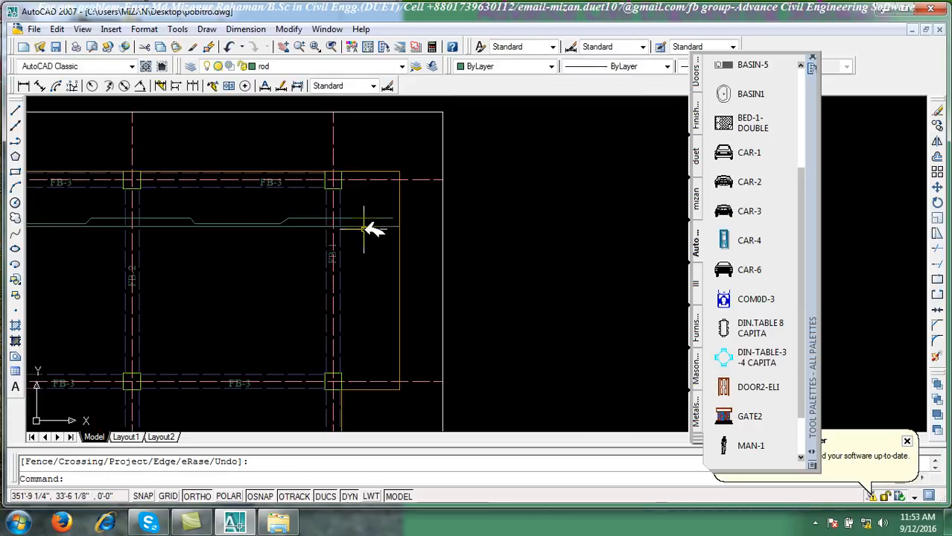
Stretch the straight rod's right end 3" inward from the slab's right edge
click(364, 226)
scroll(402, 230, up, 3)
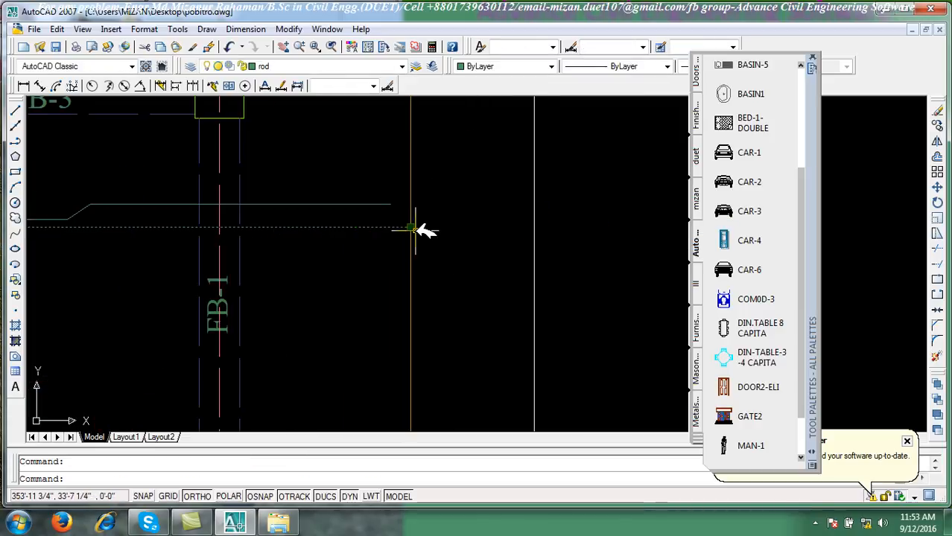
click(410, 227)
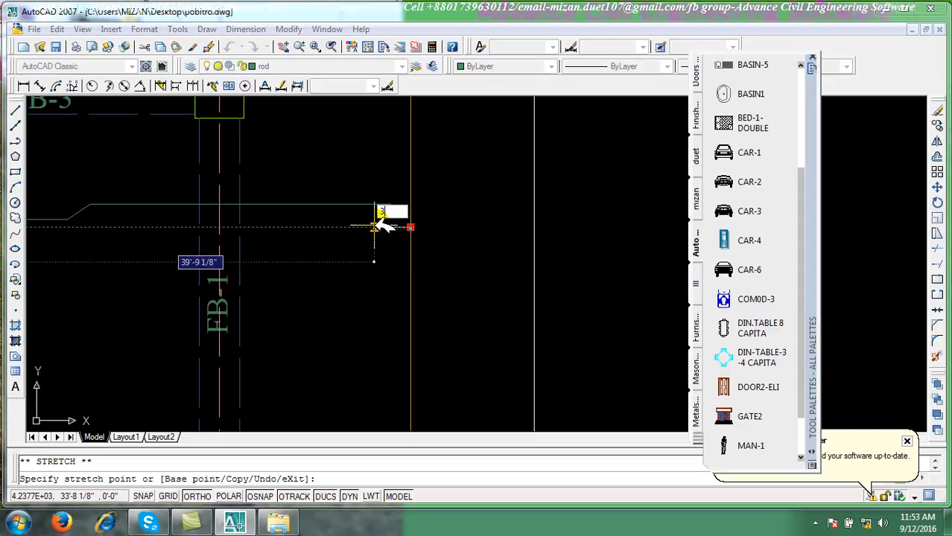
text(3)
key(Return)
Stretch the straight rod's left end 3" inward from the slab's left edge
scroll(382, 224, down, 3)
middle_drag(212, 271, 476, 299)
scroll(259, 282, down, 4)
scroll(249, 283, up, 3)
middle_drag(241, 283, 409, 293)
scroll(121, 273, up, 3)
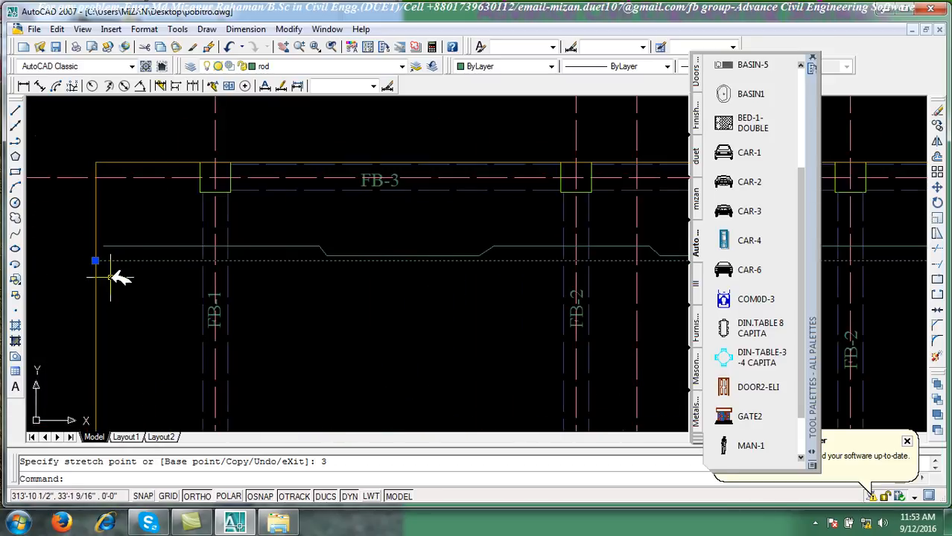
click(85, 247)
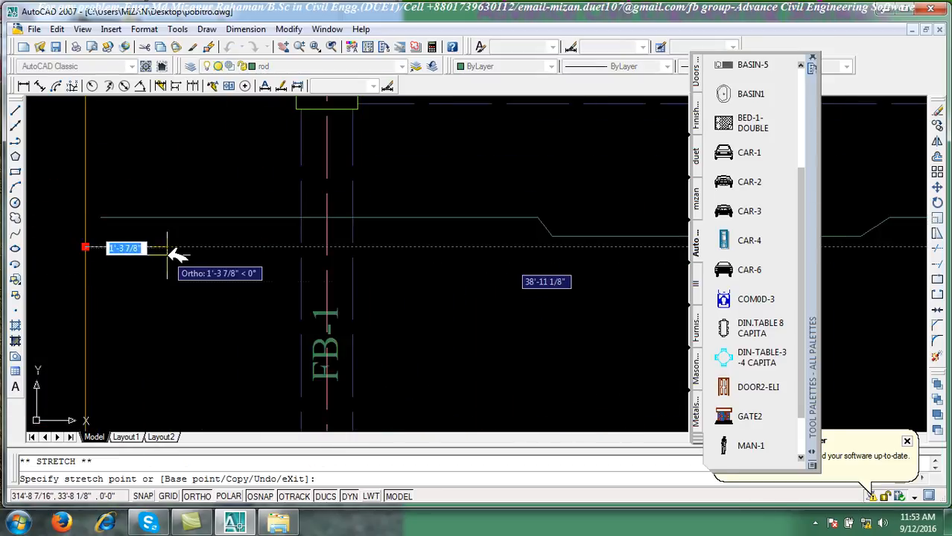
text(3)
key(Return)
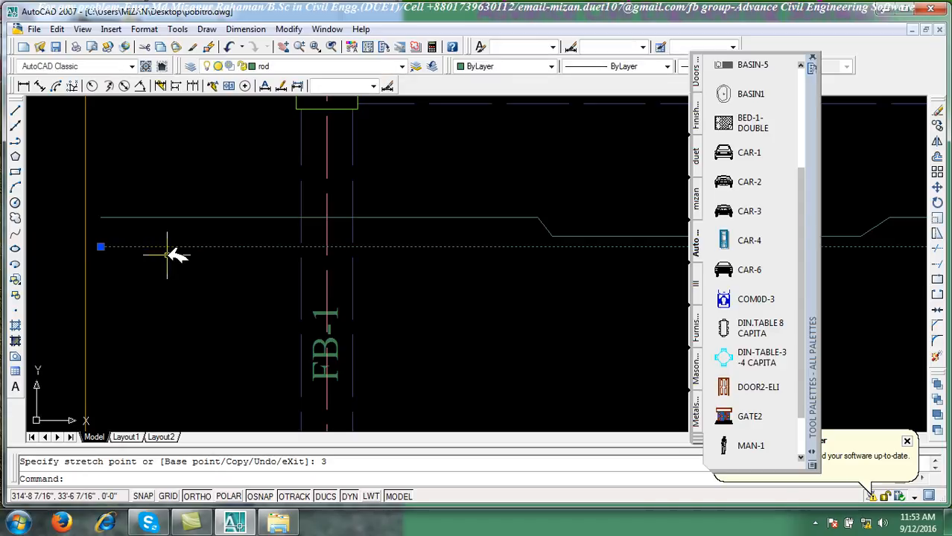
key(Escape)
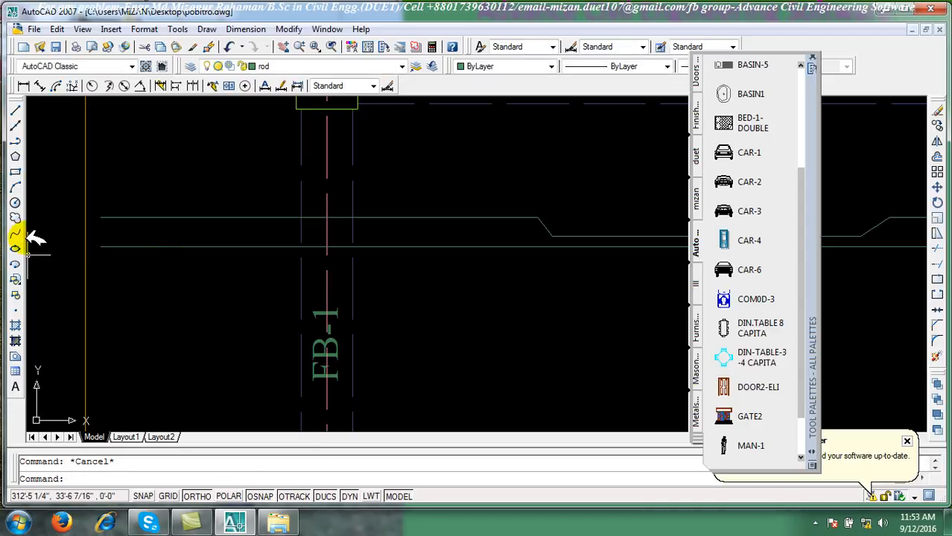
Draw an extra top rod above the cranked rod across the left FB-1 beam, from the first bend to the rod's left end
click(14, 110)
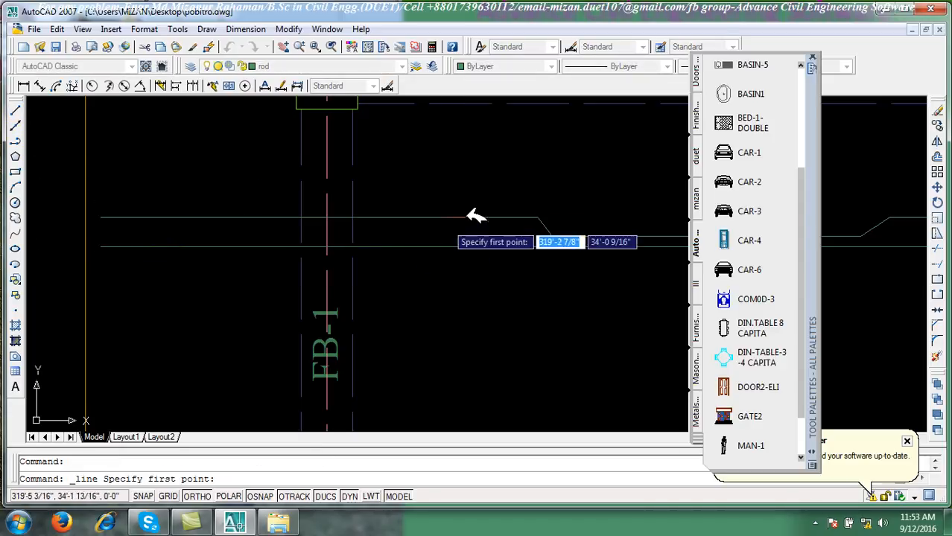
scroll(547, 203, up, 3)
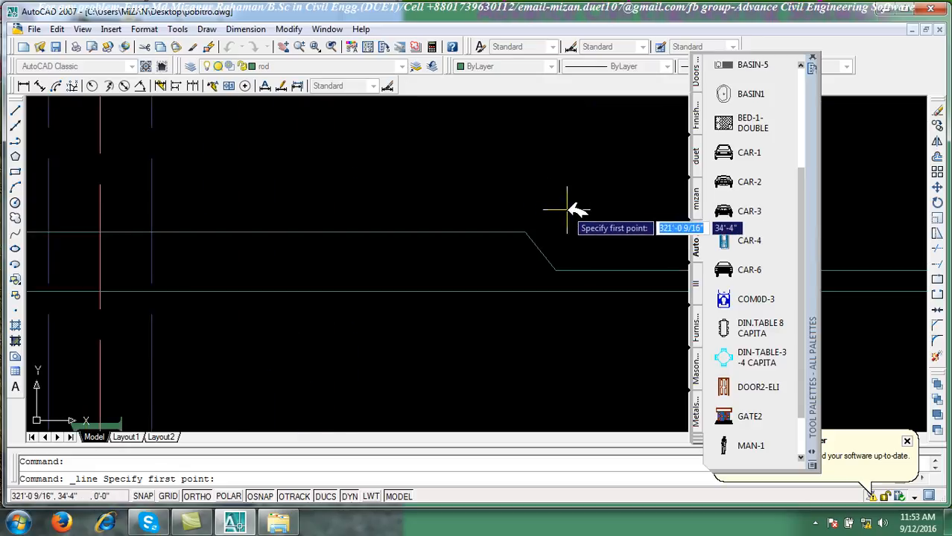
click(566, 208)
scroll(319, 189, down, 7)
middle_drag(186, 194, 293, 204)
scroll(295, 204, up, 3)
scroll(216, 210, up, 4)
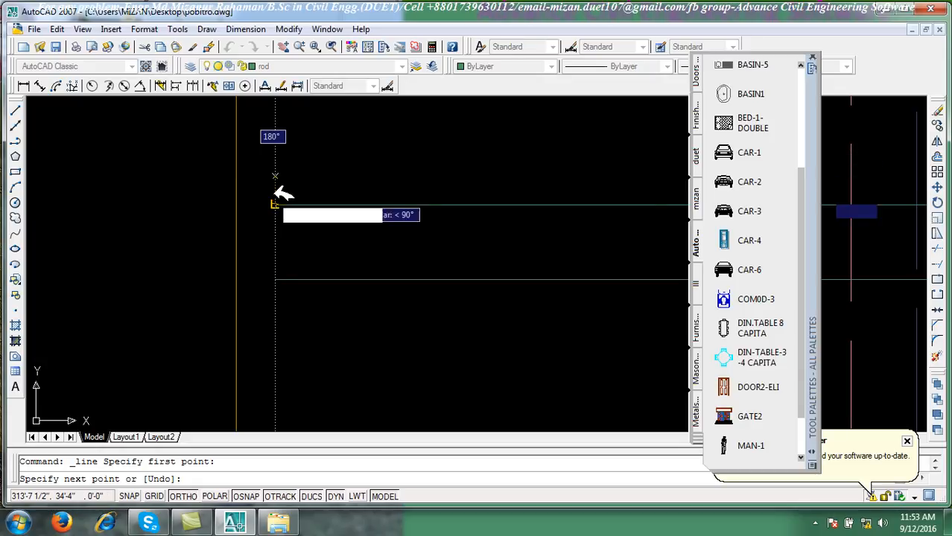
click(280, 178)
right_click(310, 172)
click(337, 177)
Draw an extra top rod about 6'-1" long over the first FB-2 beam, aligned with the lower crank bends on both sides
scroll(441, 249, down, 2)
scroll(224, 250, down, 2)
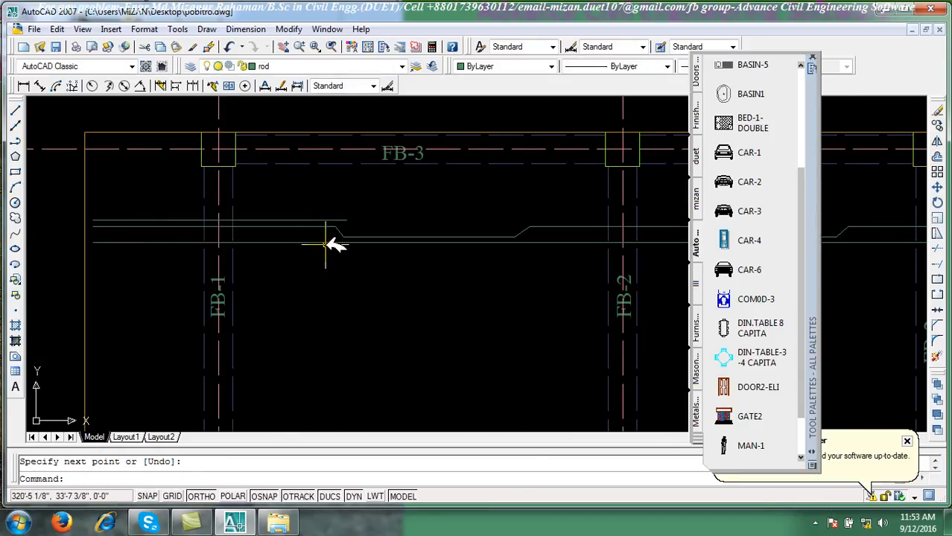
scroll(298, 248, up, 1)
right_click(260, 210)
click(286, 224)
scroll(365, 245, up, 1)
scroll(365, 240, down, 1)
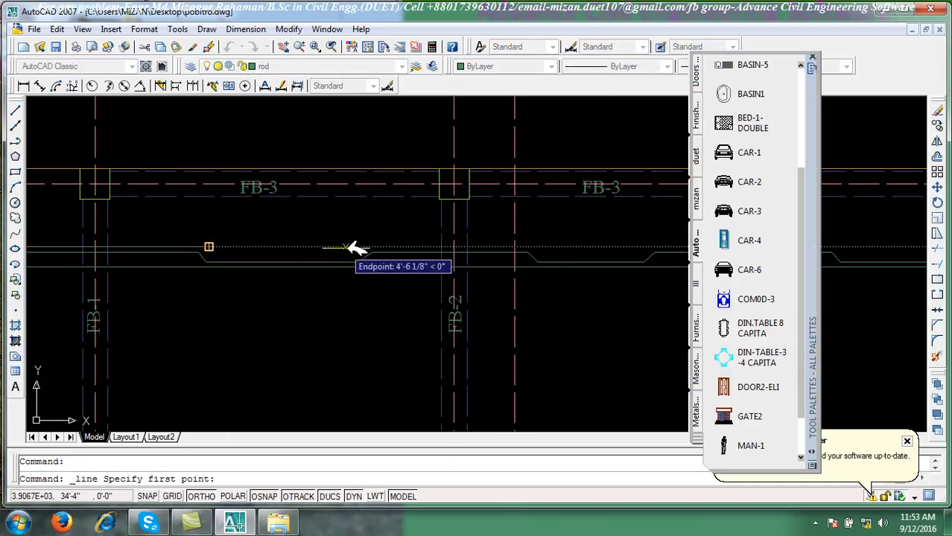
click(355, 247)
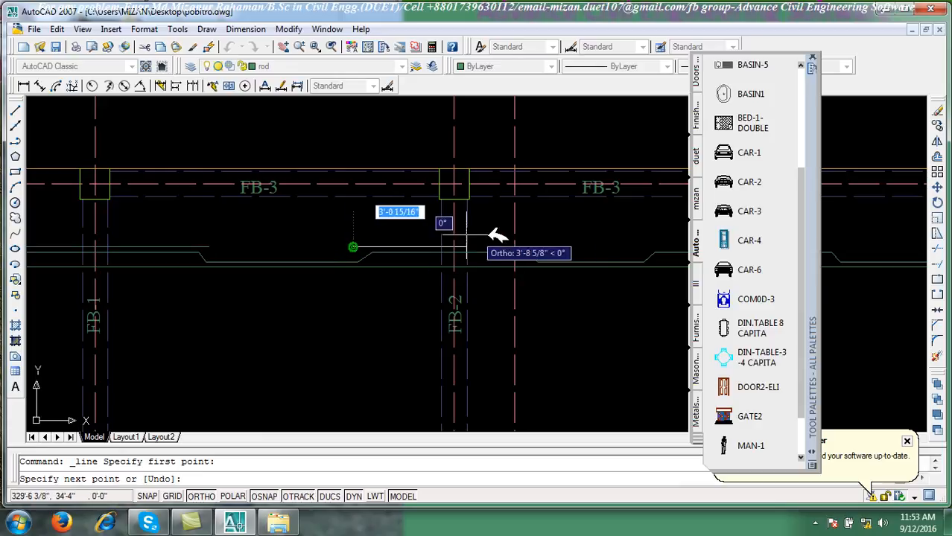
scroll(491, 240, up, 1)
scroll(464, 238, up, 2)
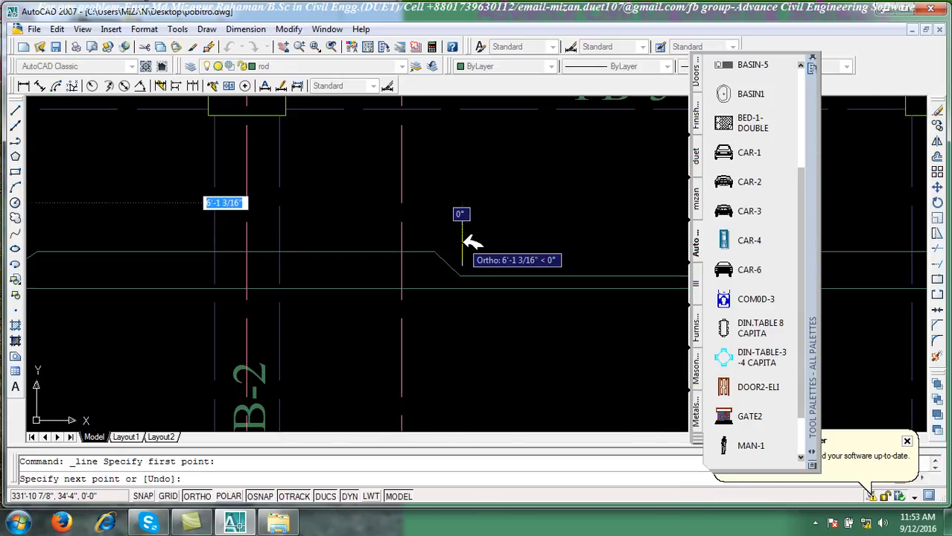
click(464, 237)
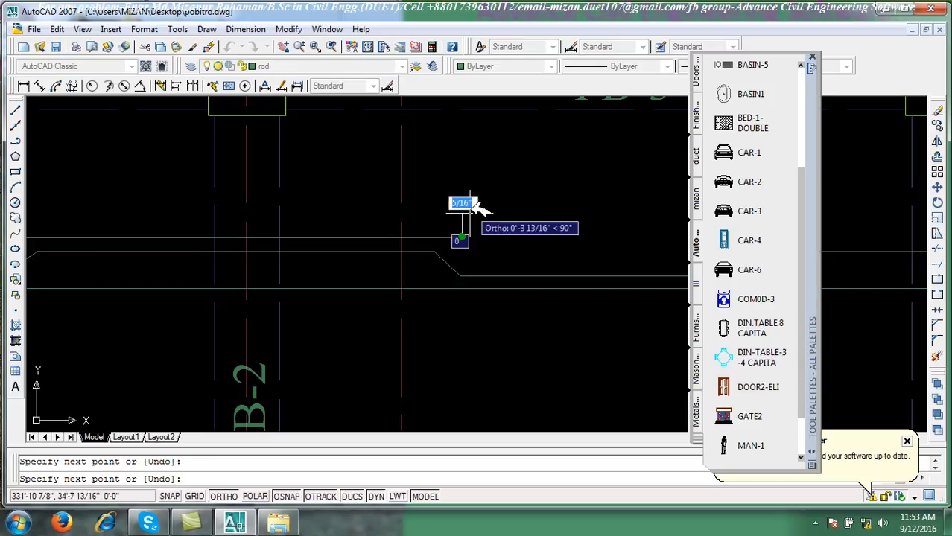
right_click(476, 207)
click(493, 215)
Draw an extra top rod about 6'-8" long over the second FB-2 beam, between the adjacent lower crank bends
scroll(488, 234, down, 3)
right_click(395, 236)
click(417, 243)
scroll(402, 248, up, 3)
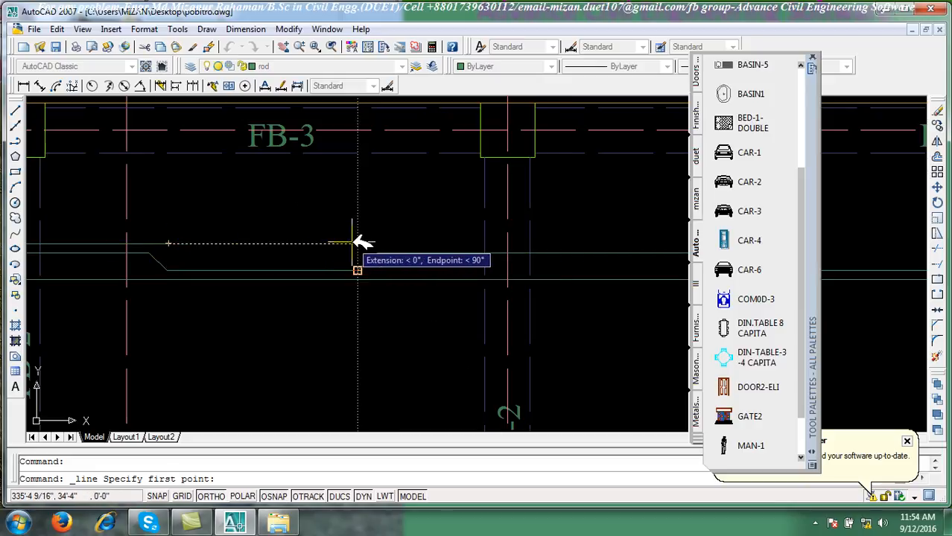
click(358, 242)
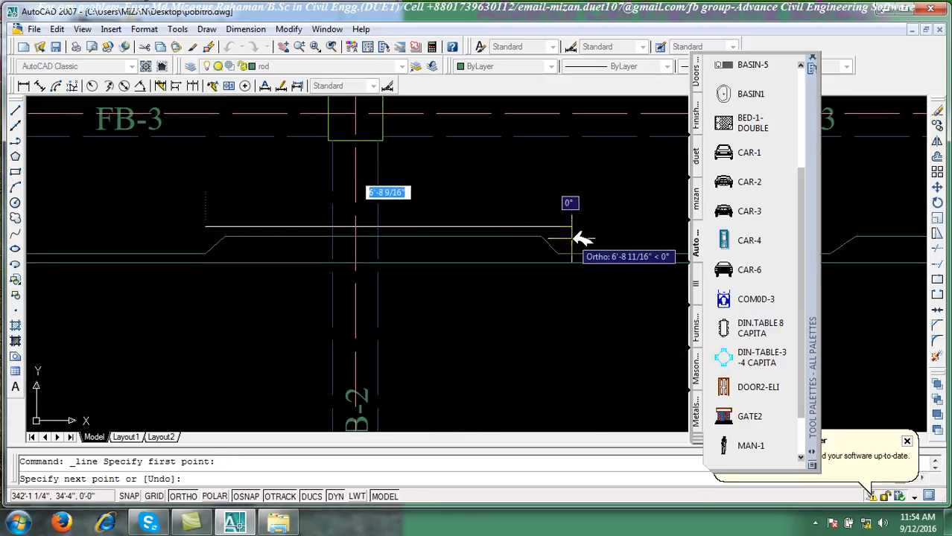
scroll(582, 239, up, 2)
click(560, 224)
right_click(563, 203)
click(570, 209)
Draw an extra top rod about 6'-10" long across the right FB-1 beam, from the last lower bend to the straight rod's right end
scroll(565, 222, down, 4)
scroll(550, 212, up, 1)
middle_drag(547, 207, 170, 211)
right_click(215, 192)
click(254, 199)
scroll(322, 212, up, 3)
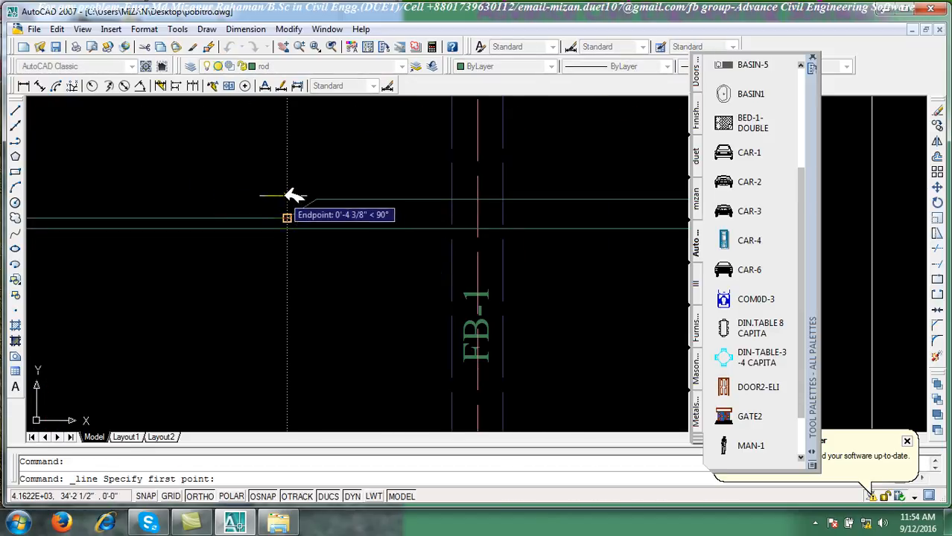
scroll(64, 194, down, 2)
middle_drag(59, 192, 114, 204)
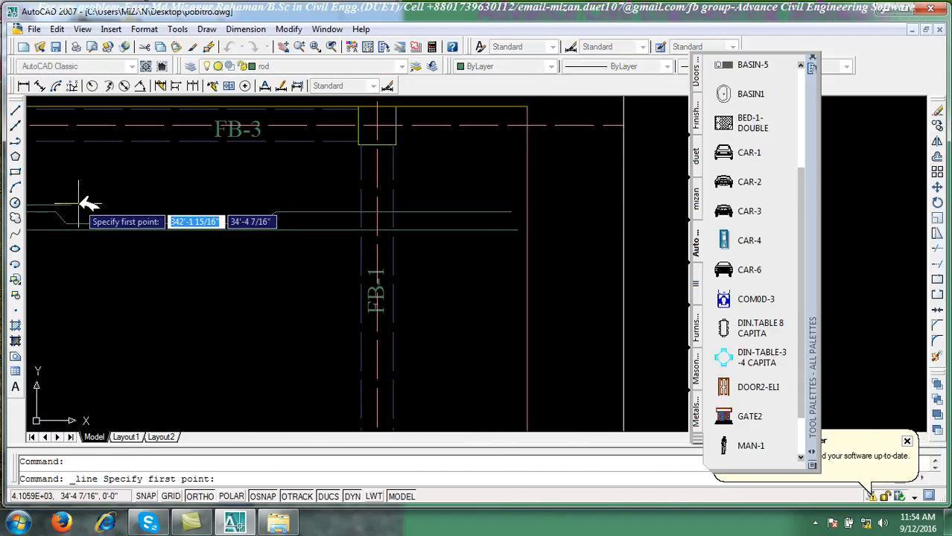
click(256, 203)
scroll(447, 205, up, 2)
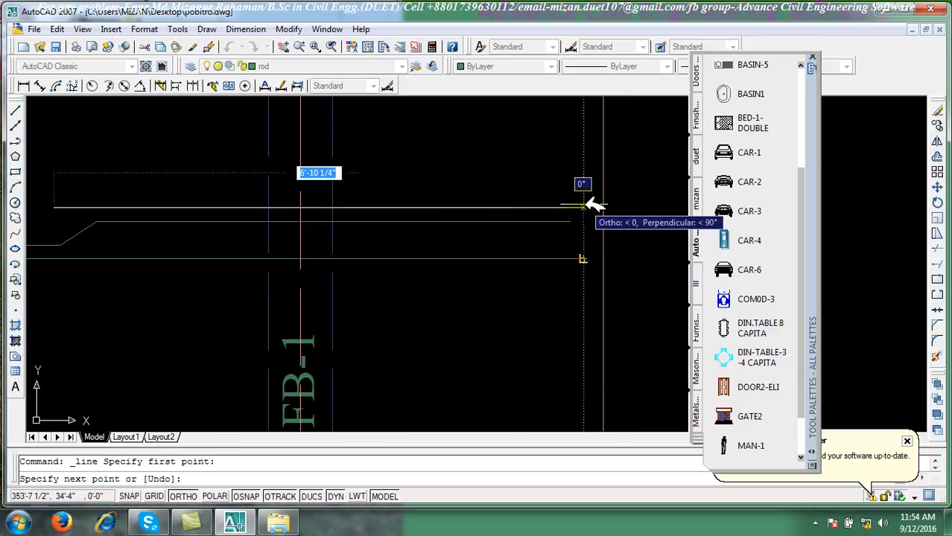
click(583, 203)
right_click(570, 155)
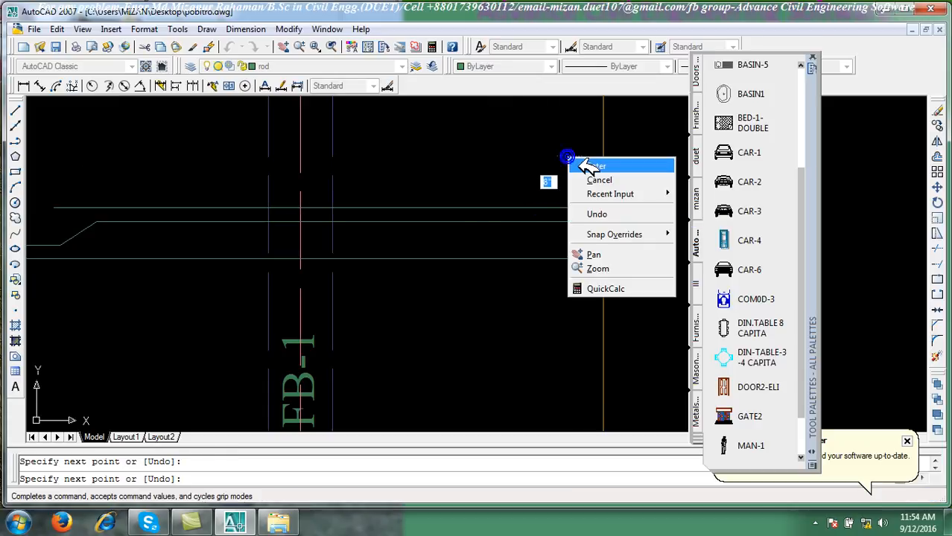
click(578, 166)
Add a vertical linear dimension from the slab's upper edge to its lowest edge, with the dimension line running through the left FB-3 bay
scroll(440, 203, down, 5)
middle_drag(372, 237, 426, 256)
scroll(338, 255, up, 3)
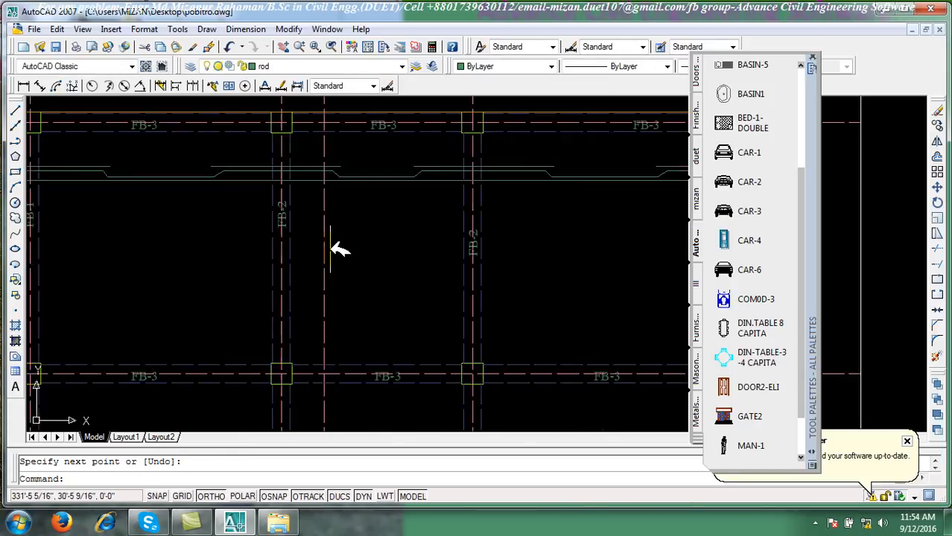
scroll(335, 252, down, 2)
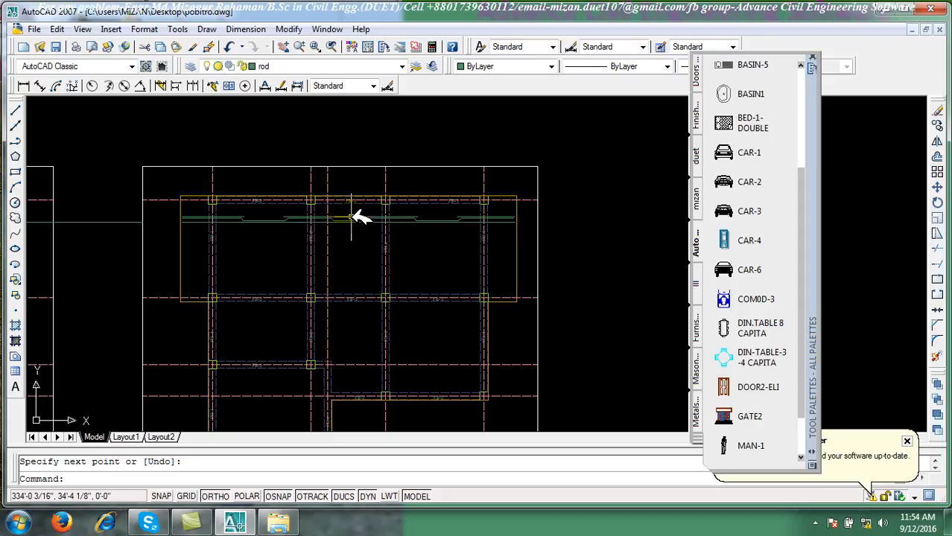
scroll(331, 269, down, 2)
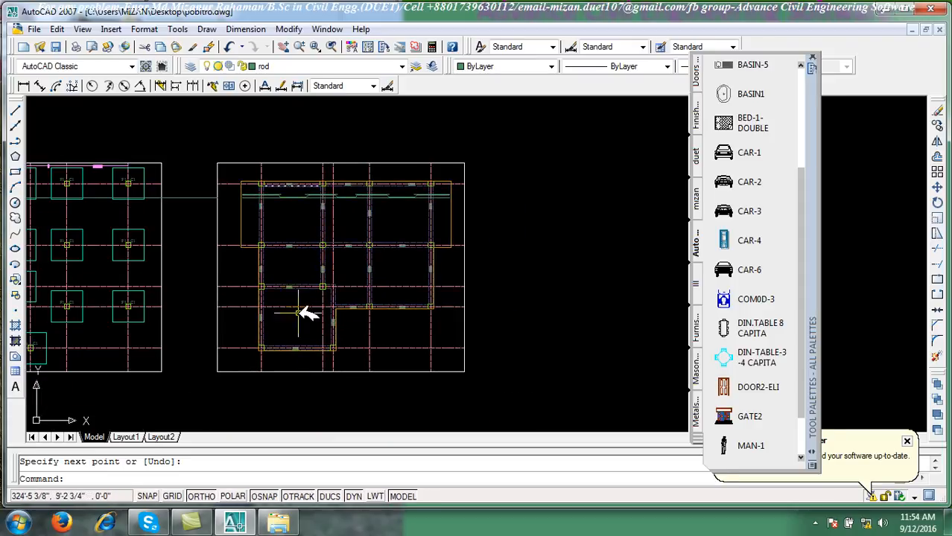
click(23, 85)
scroll(320, 218, up, 4)
scroll(388, 184, up, 6)
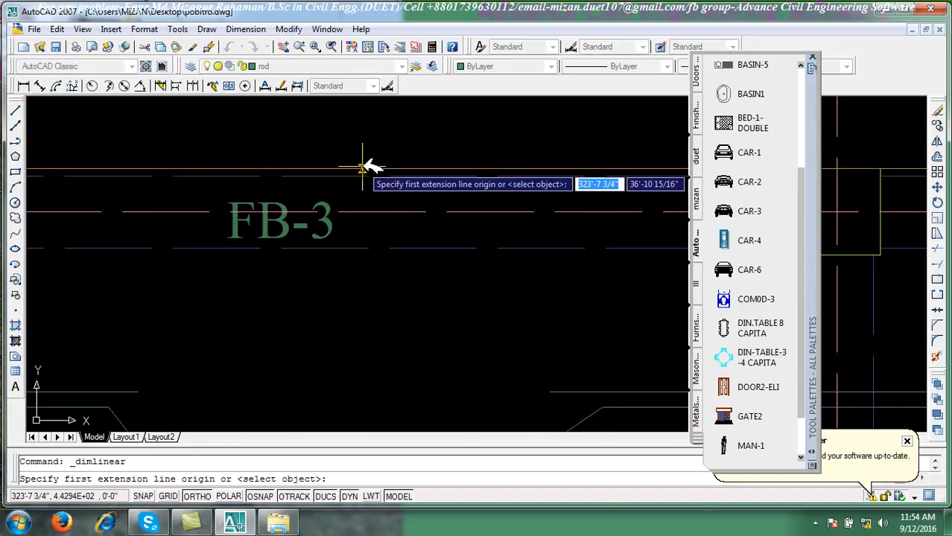
click(368, 169)
scroll(368, 168, down, 2)
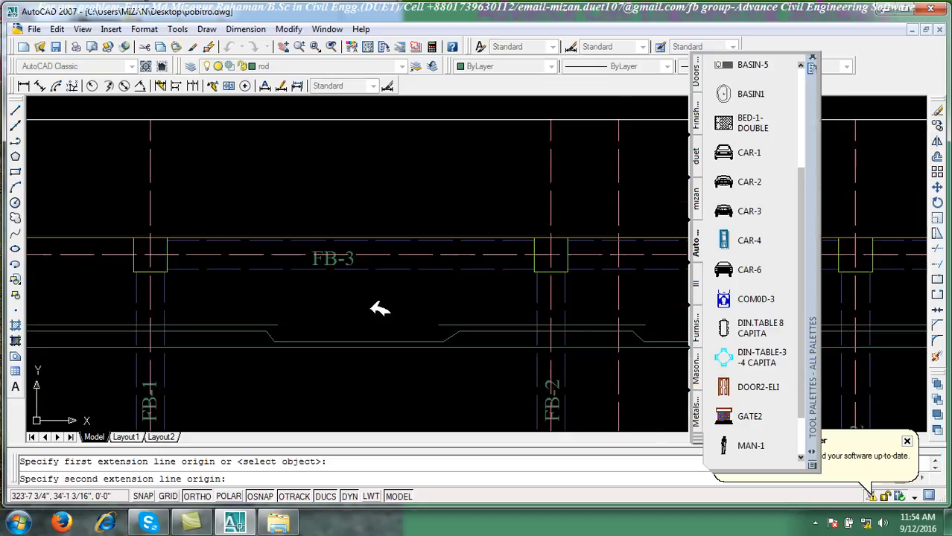
scroll(374, 398, down, 5)
scroll(372, 399, up, 6)
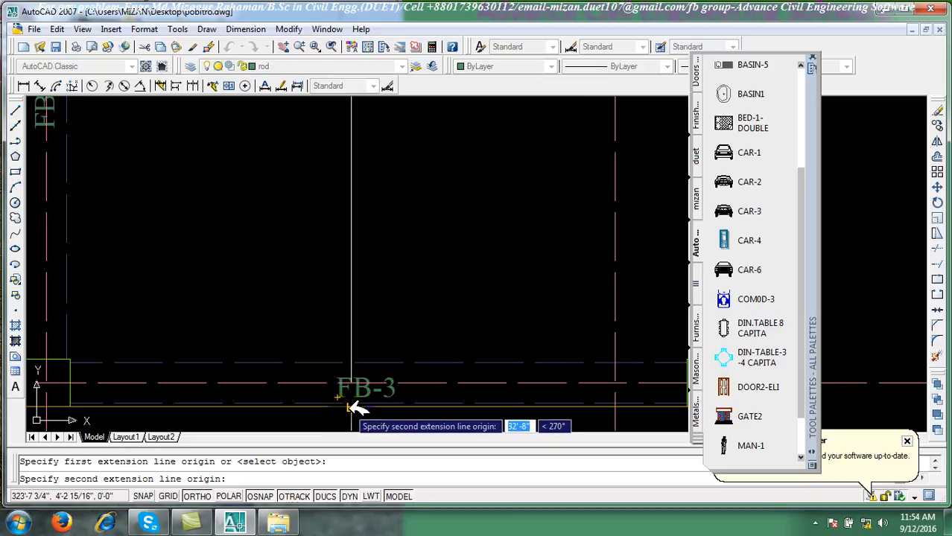
click(343, 406)
scroll(389, 297, down, 4)
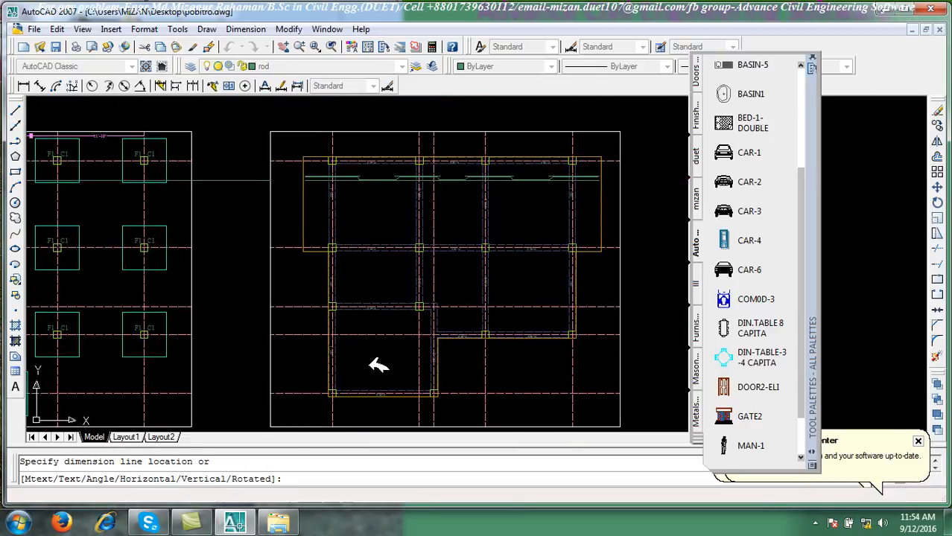
click(384, 359)
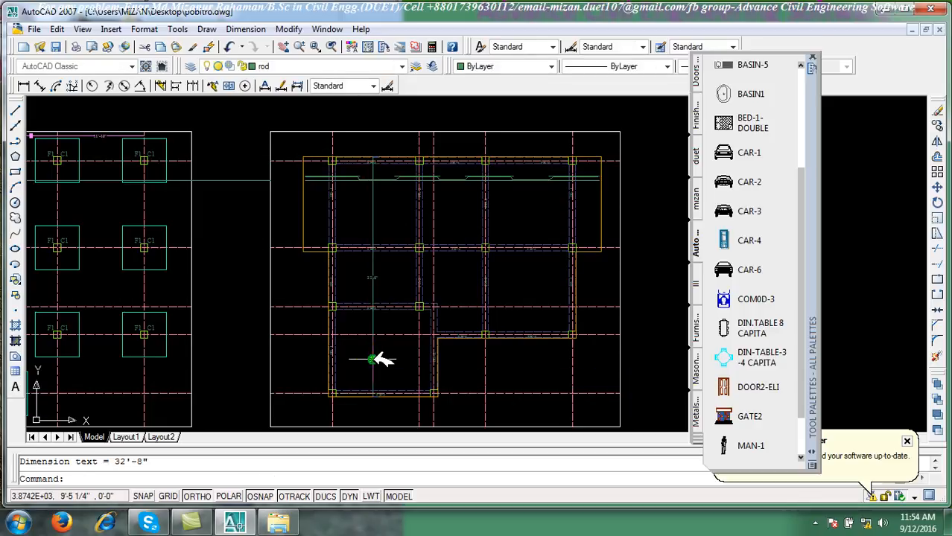
Place two solid donuts, inside diameter 0 and outside diameter 2", where the vertical dimension line crosses the cranked and straight rods
scroll(389, 271, up, 2)
scroll(389, 270, down, 3)
scroll(389, 240, up, 5)
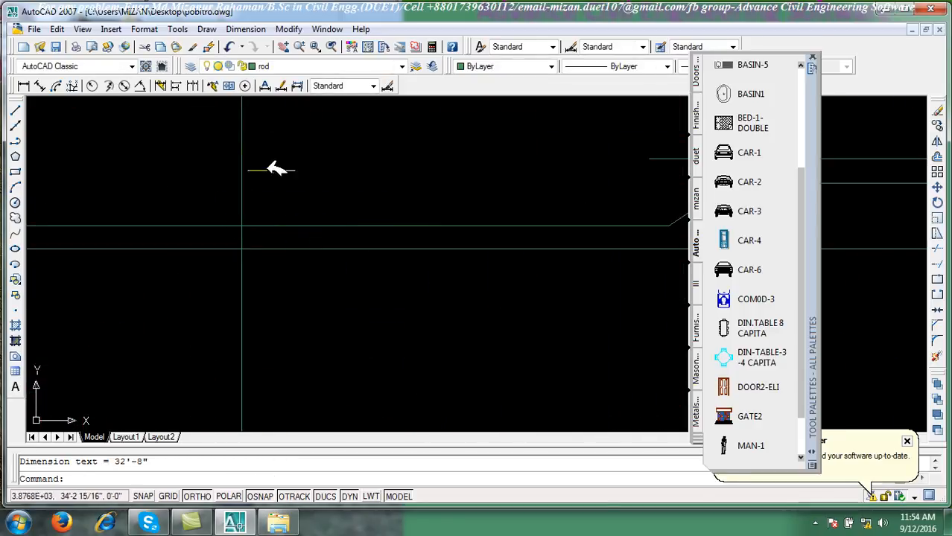
click(206, 29)
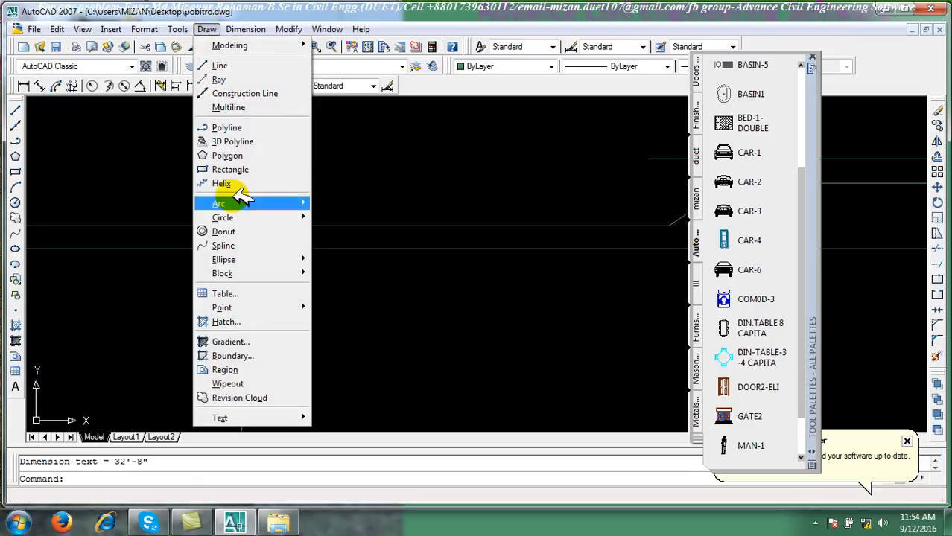
click(224, 232)
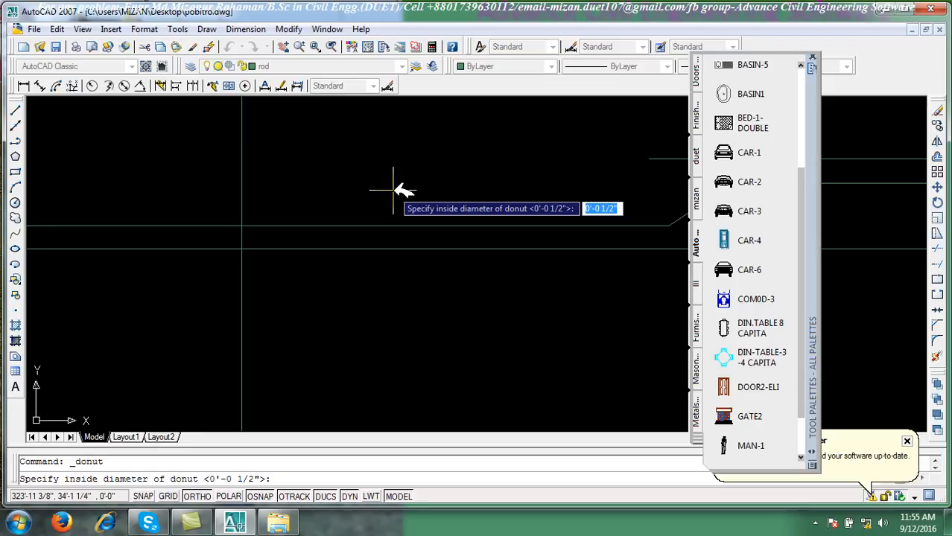
text(0)
key(Return)
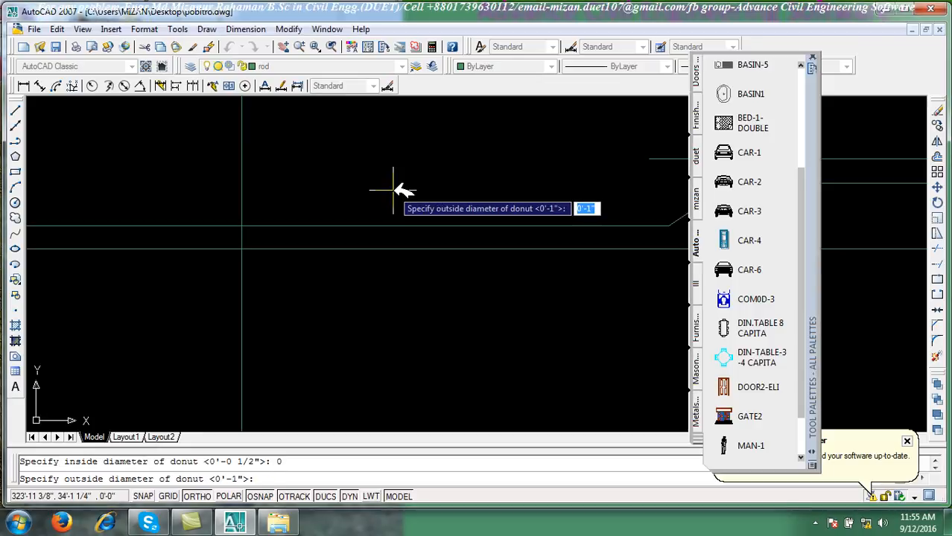
text(1)
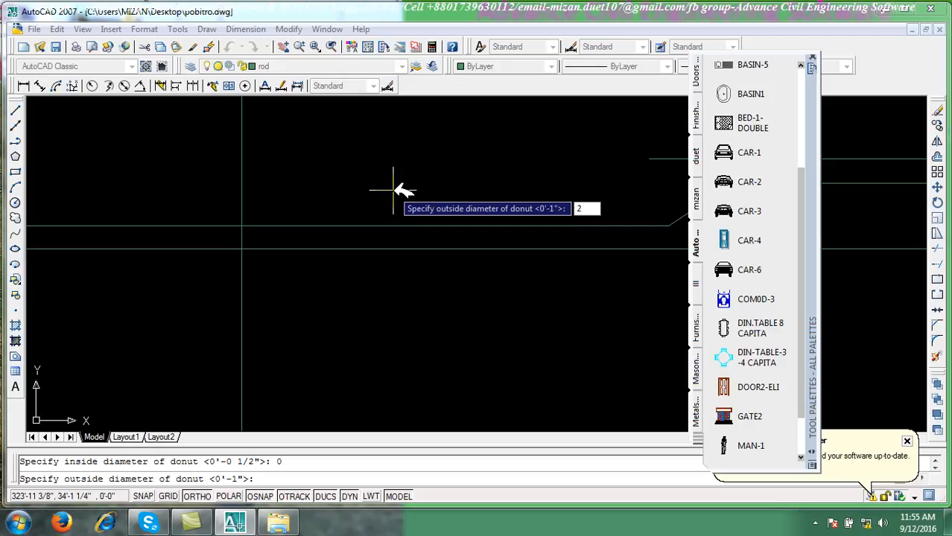
key(Return)
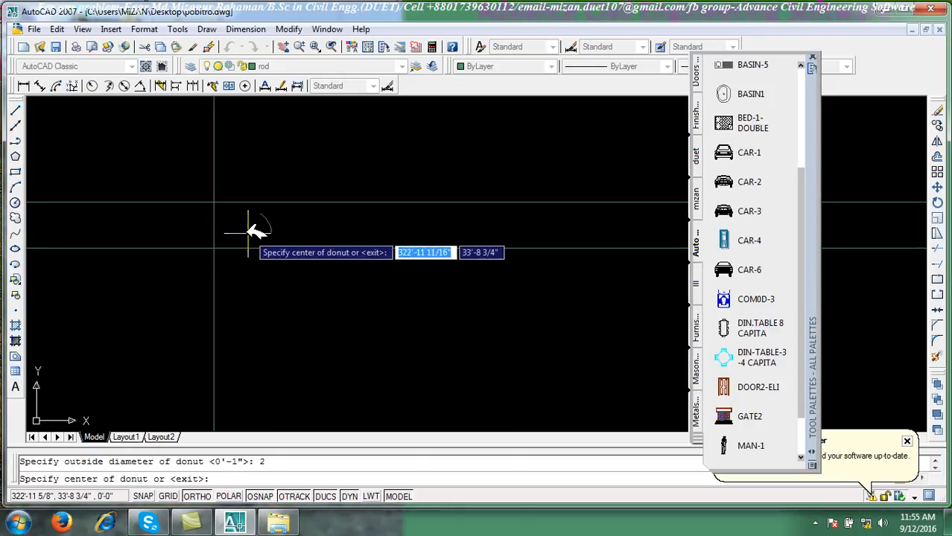
click(213, 201)
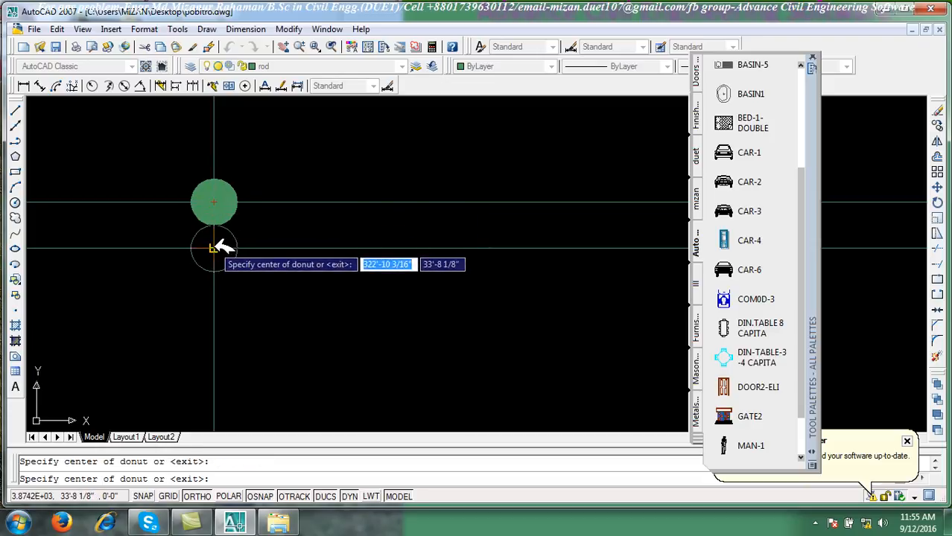
click(213, 248)
scroll(343, 189, down, 8)
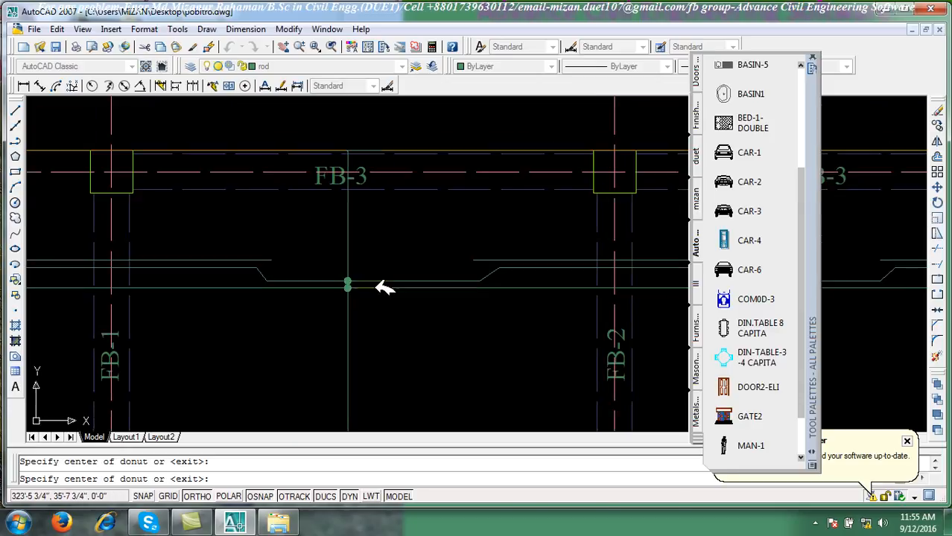
middle_drag(460, 296, 401, 207)
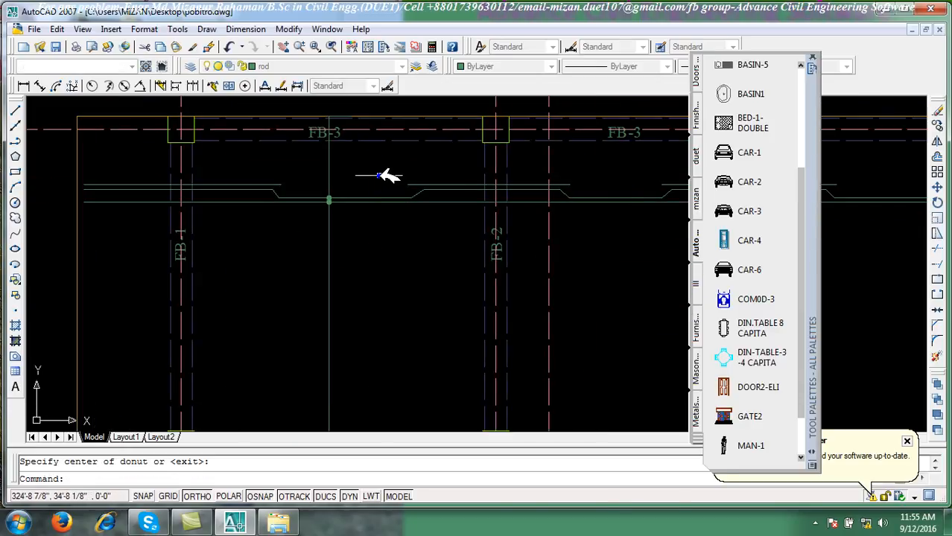
Set the arrow size of the vertical dimension through the left FB-3 bay to 5"
key(Escape)
scroll(328, 149, up, 6)
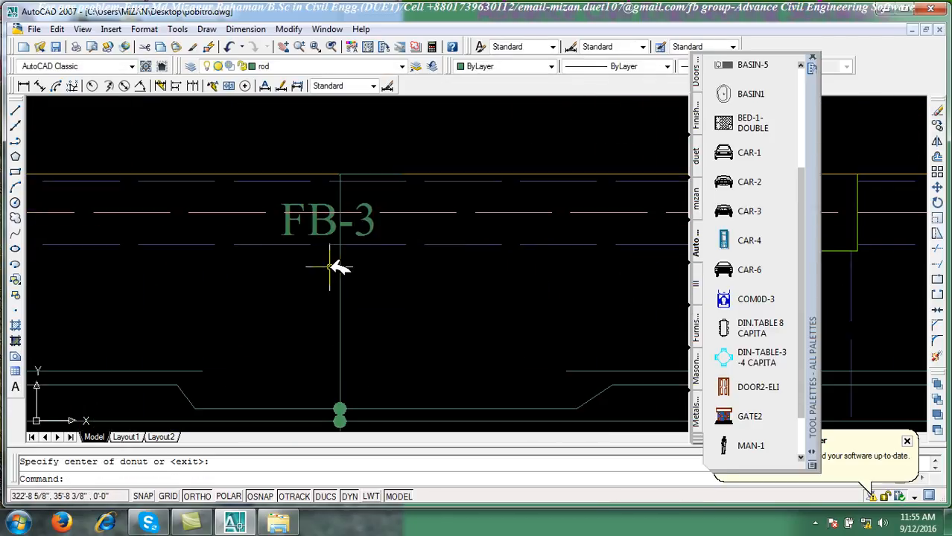
click(344, 268)
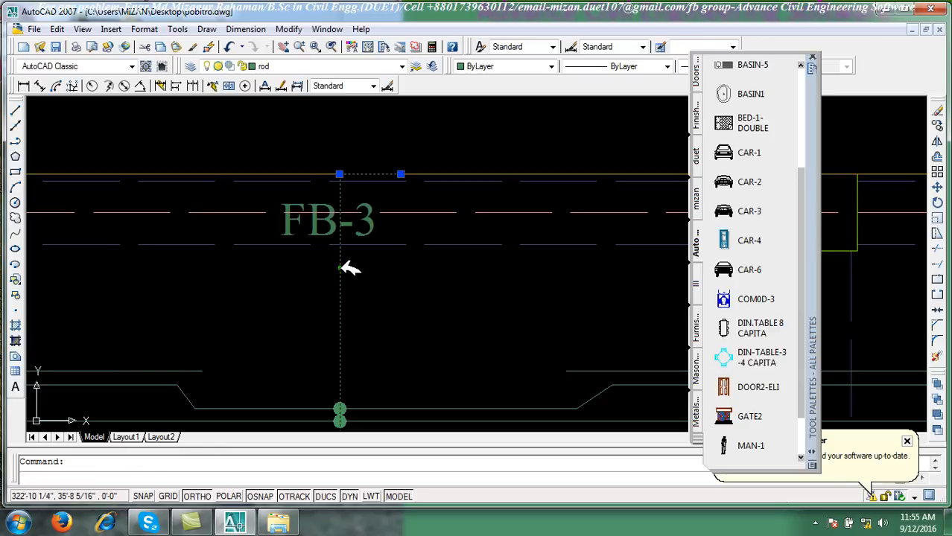
double_click(389, 187)
drag(607, 171, 609, 203)
click(711, 214)
text(5)
key(Return)
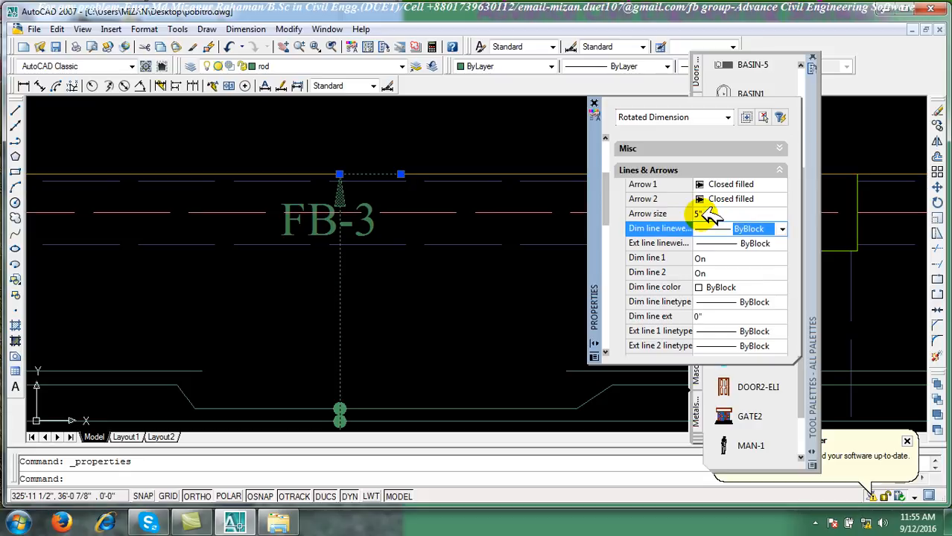
click(593, 103)
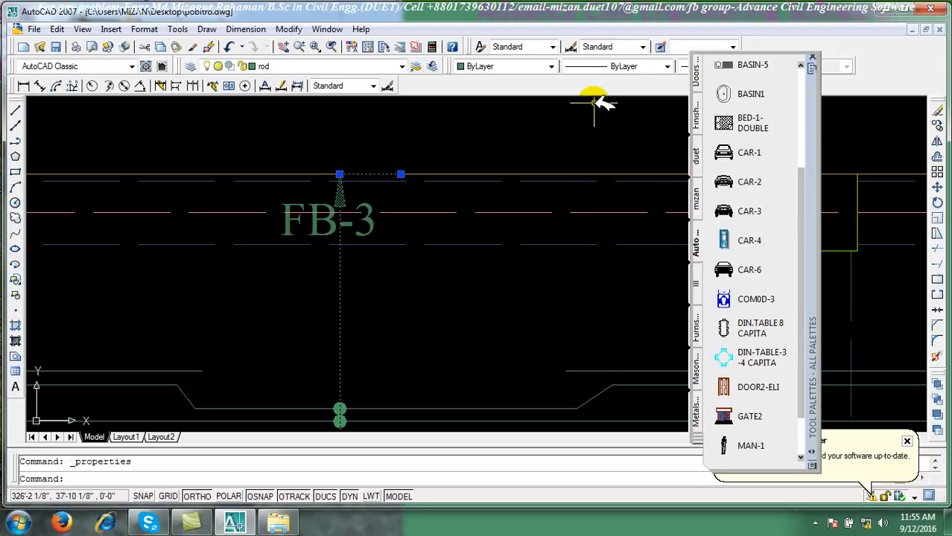
Stretch the vertical dimension's upper extension origin onto its dimension line at the slab's upper edge
click(382, 355)
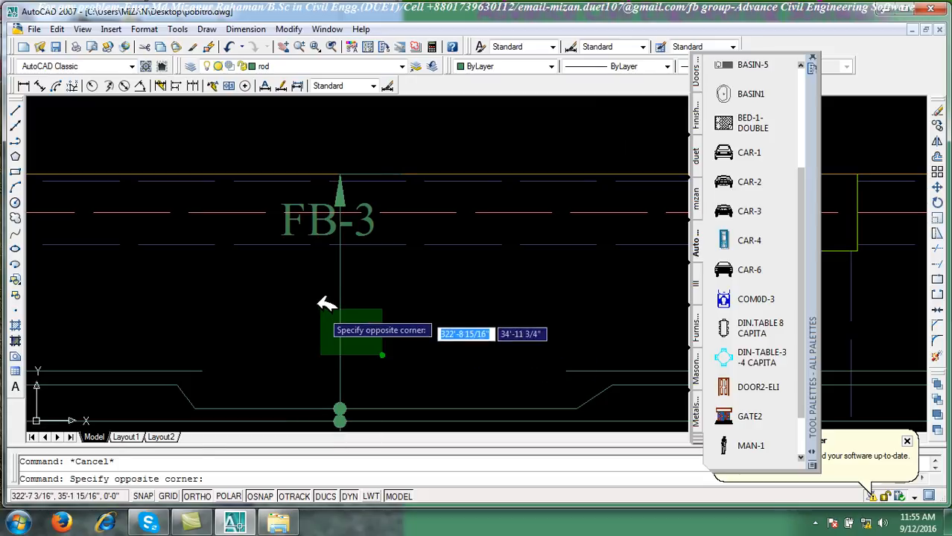
click(313, 302)
click(401, 174)
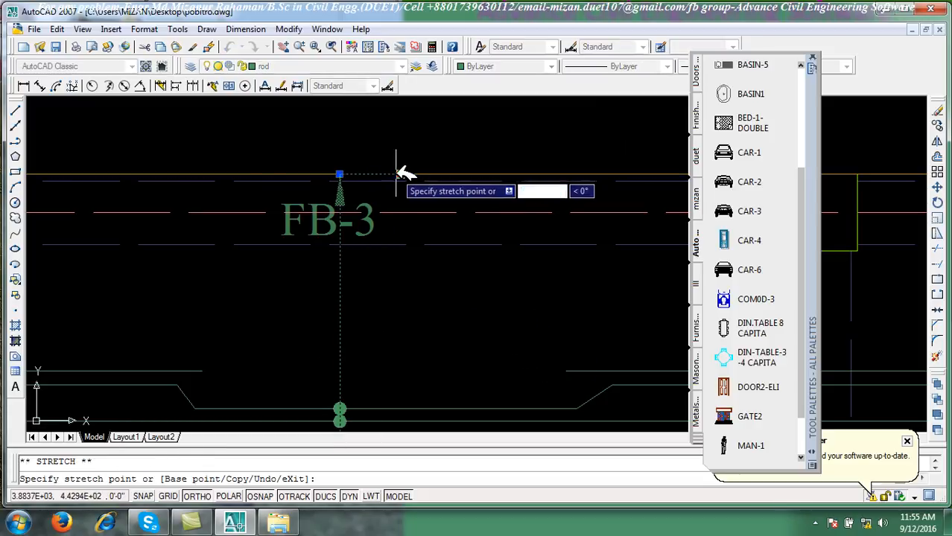
click(343, 175)
key(Escape)
Stretch the vertical dimension's lower extension origin onto its dimension line at the slab's lowest edge
scroll(382, 212, down, 6)
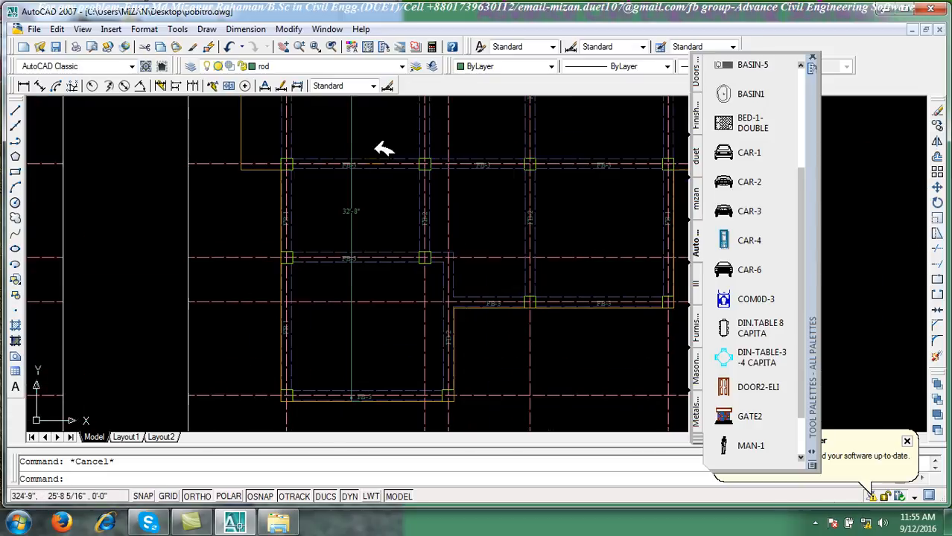
scroll(403, 368, up, 2)
scroll(340, 237, up, 3)
click(375, 296)
click(351, 271)
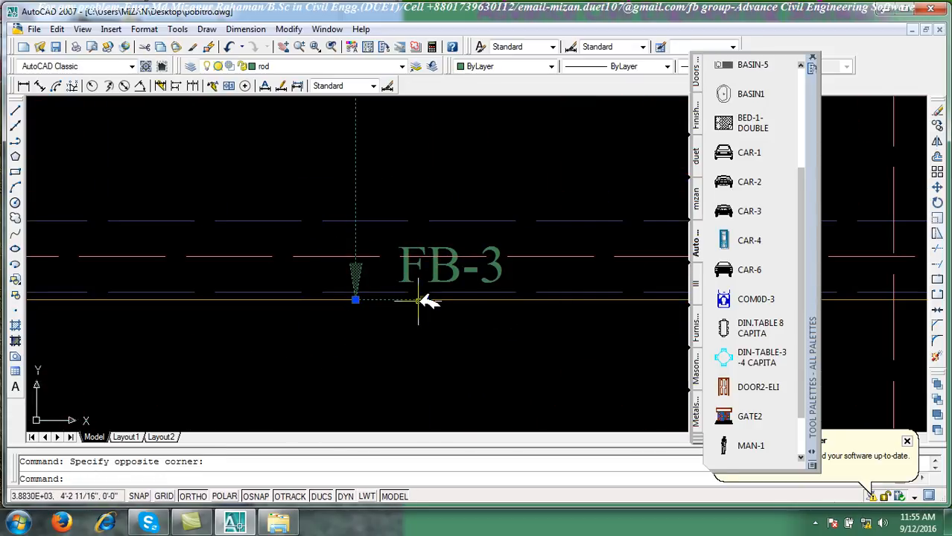
click(355, 300)
click(358, 300)
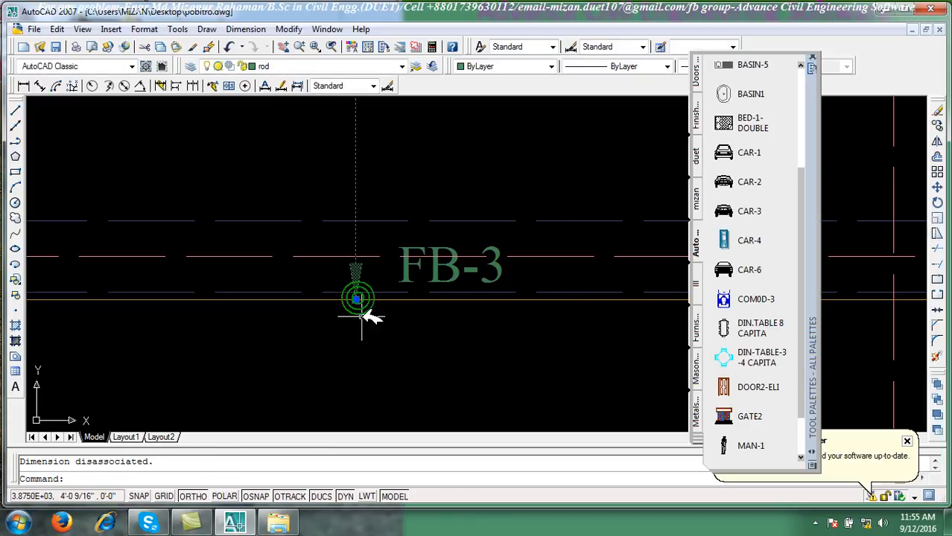
key(Escape)
Override the vertical dimension's text with 12mm%%C 6" C/C
scroll(356, 326, down, 7)
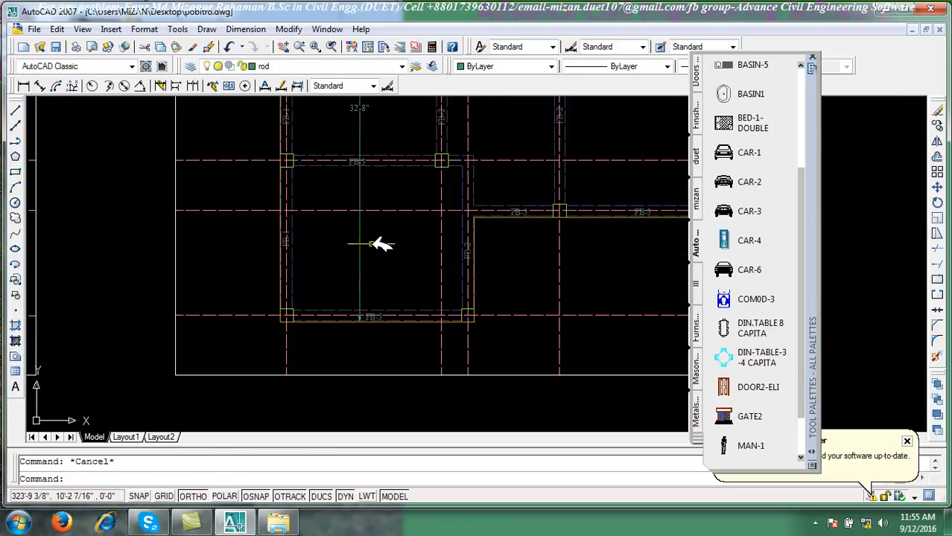
middle_drag(376, 248, 392, 343)
middle_drag(375, 223, 378, 258)
scroll(378, 258, up, 4)
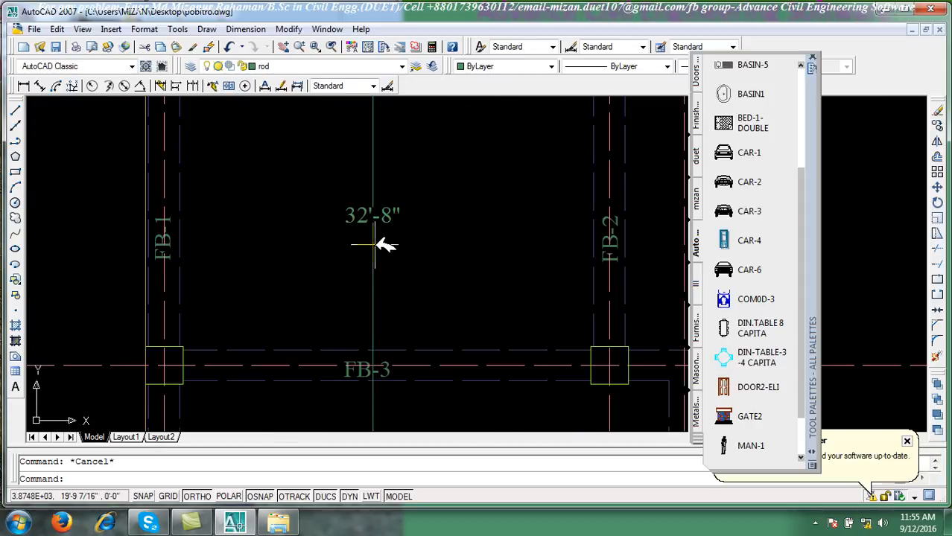
double_click(377, 240)
drag(608, 153, 623, 298)
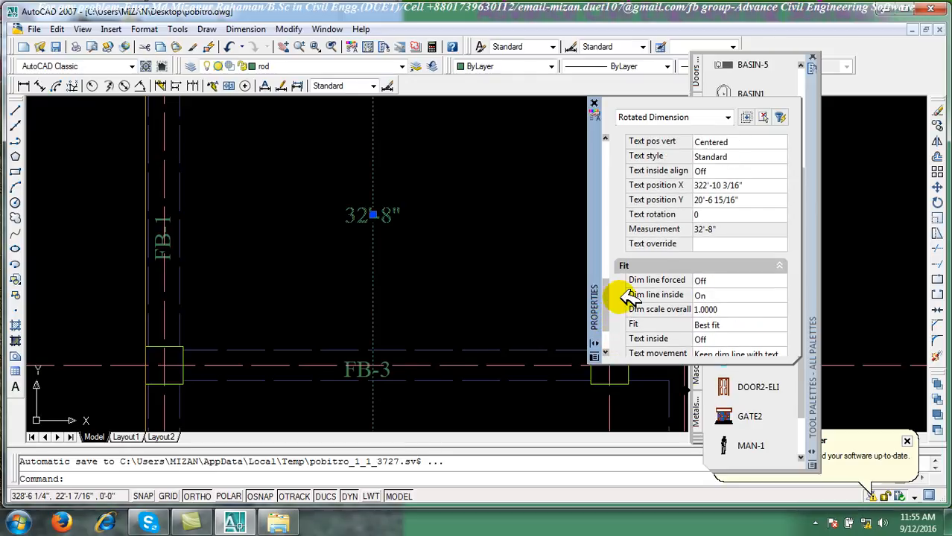
click(702, 245)
click(699, 246)
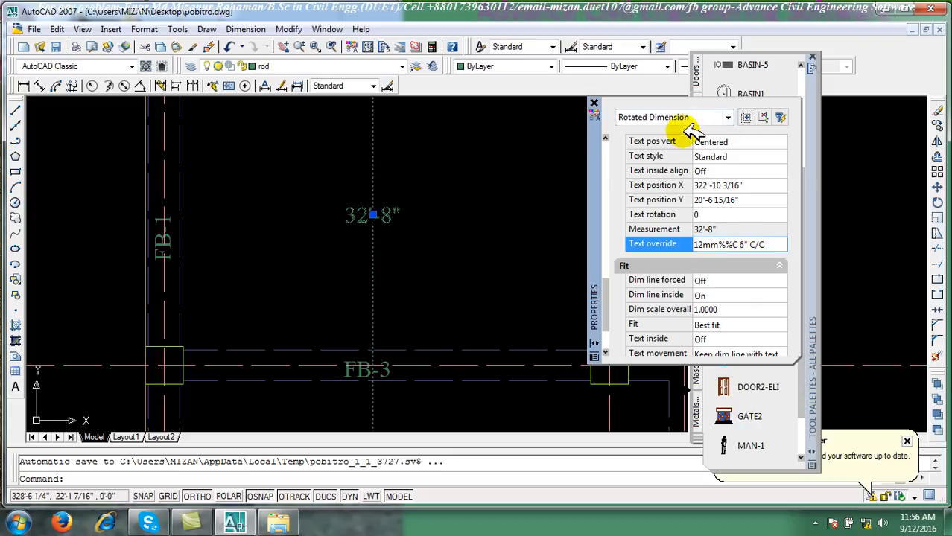
key(Return)
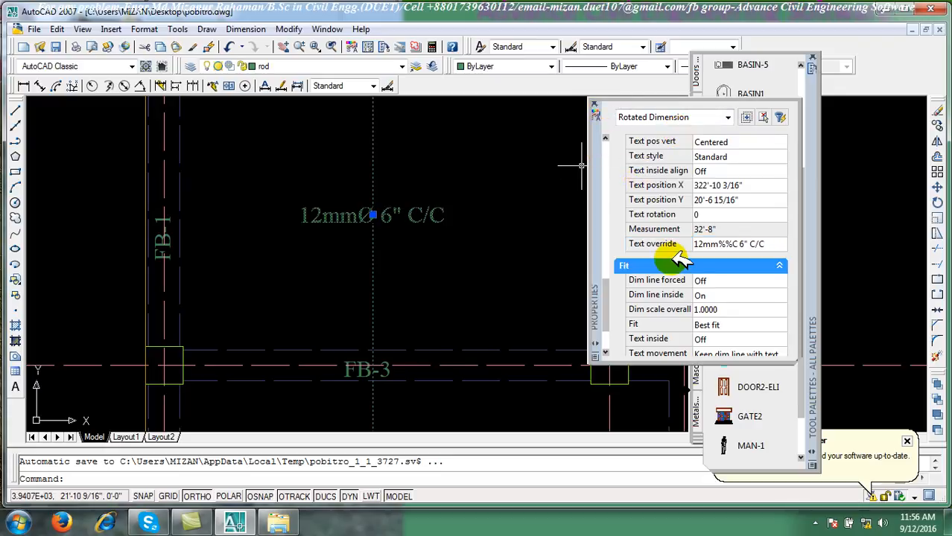
Try the Not stacked and Diagonal fraction types on the vertical dimension's text, then restore Horizontal
drag(607, 308, 611, 282)
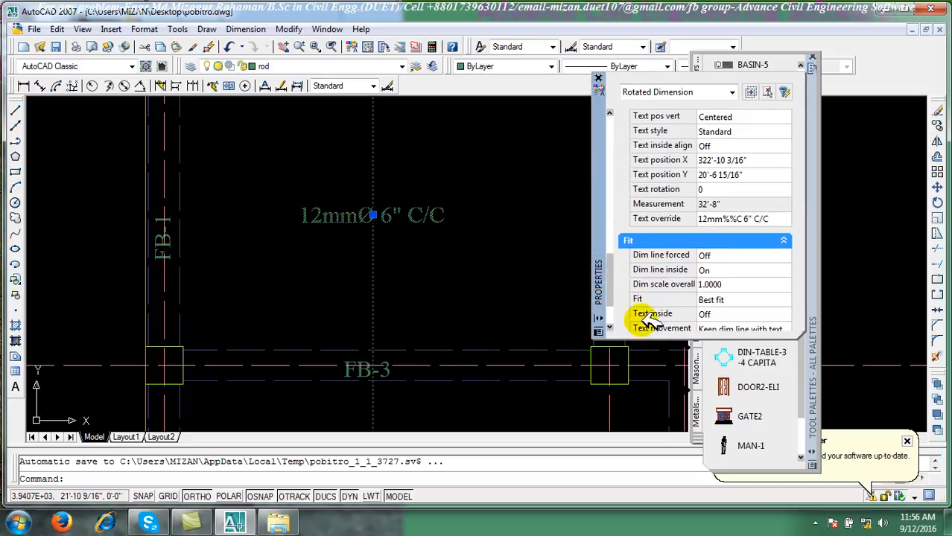
drag(613, 274, 618, 298)
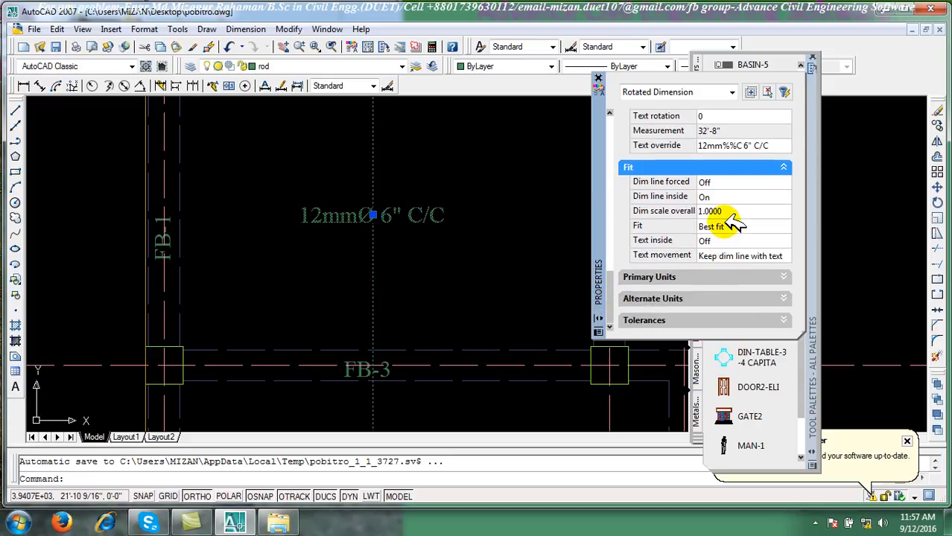
drag(610, 280, 632, 219)
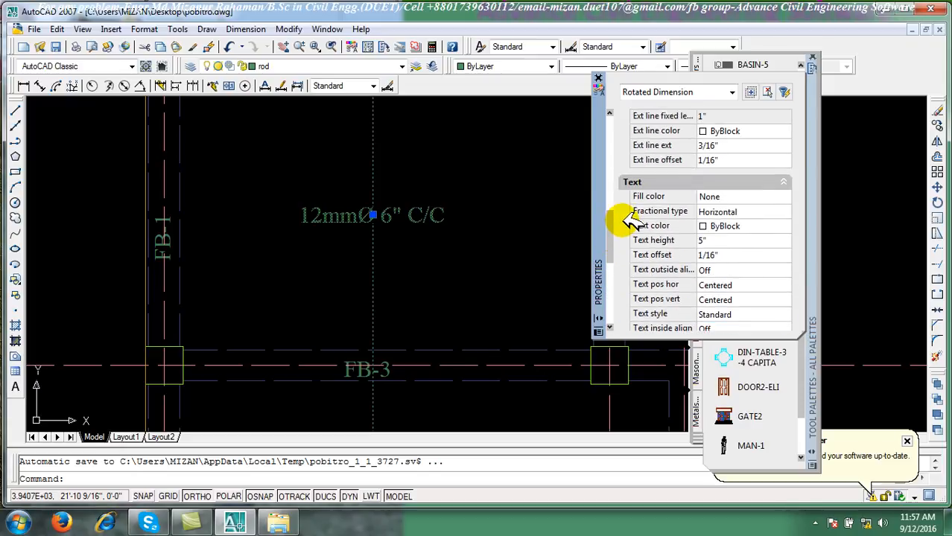
click(746, 213)
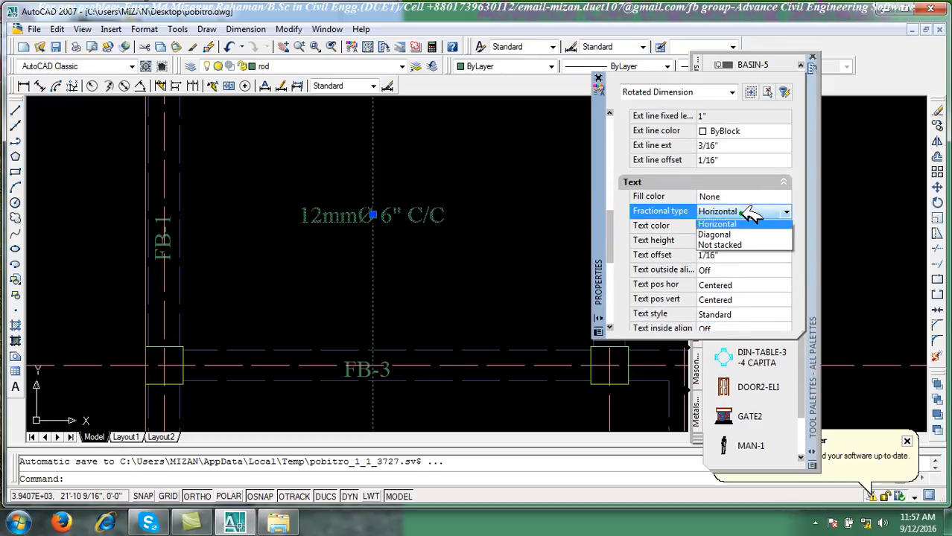
click(744, 248)
click(742, 213)
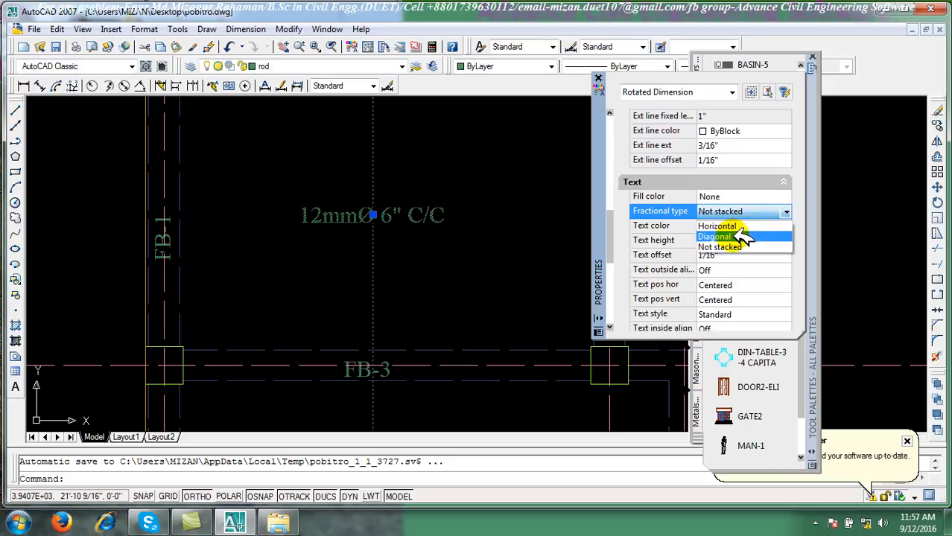
click(743, 237)
click(741, 212)
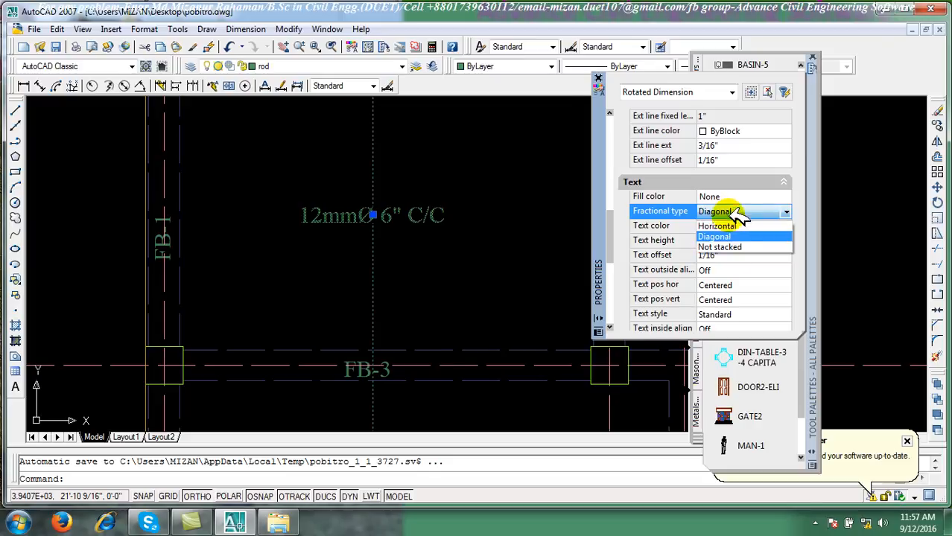
click(730, 225)
click(746, 197)
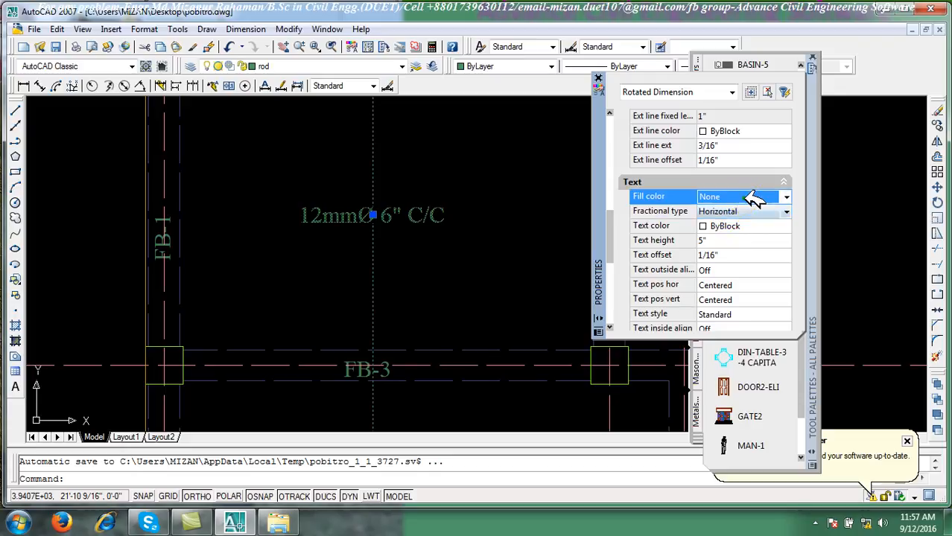
click(745, 196)
click(748, 198)
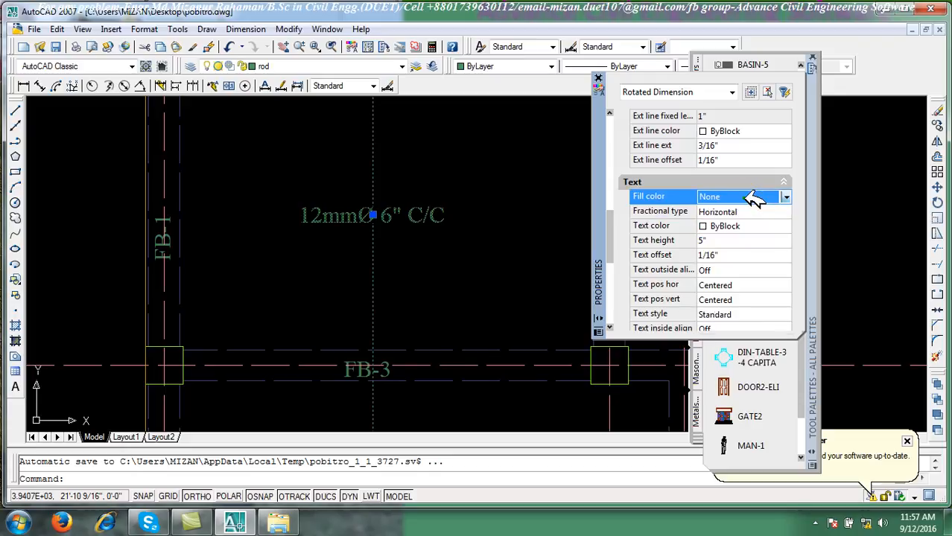
click(598, 78)
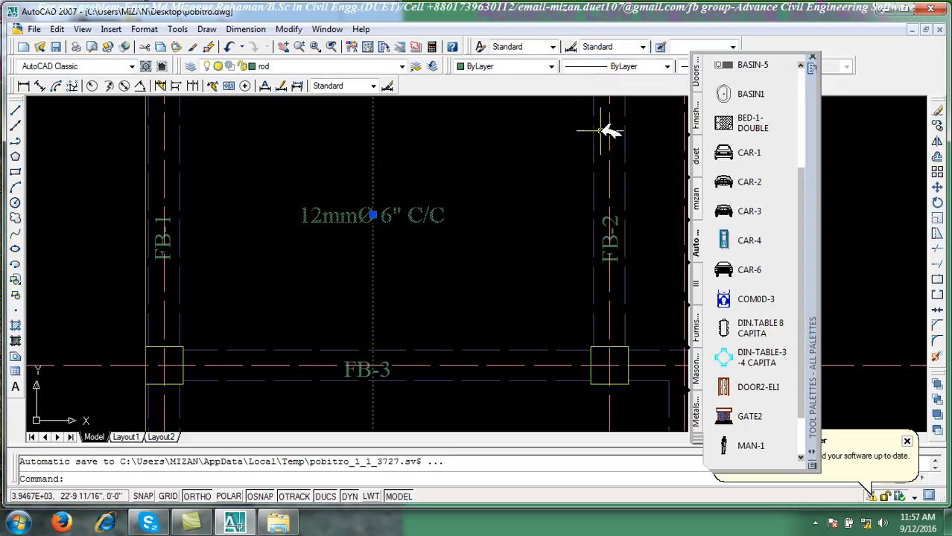
key(Escape)
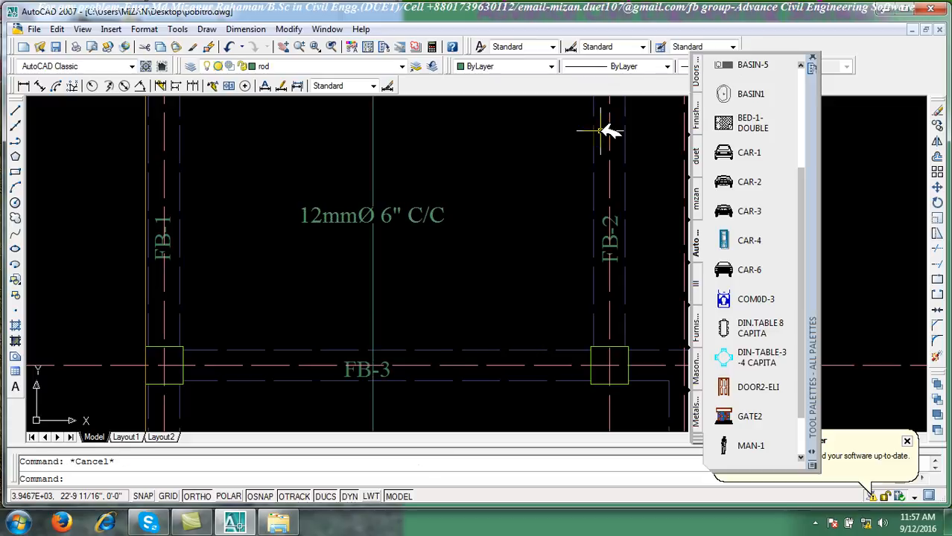
click(817, 522)
click(833, 434)
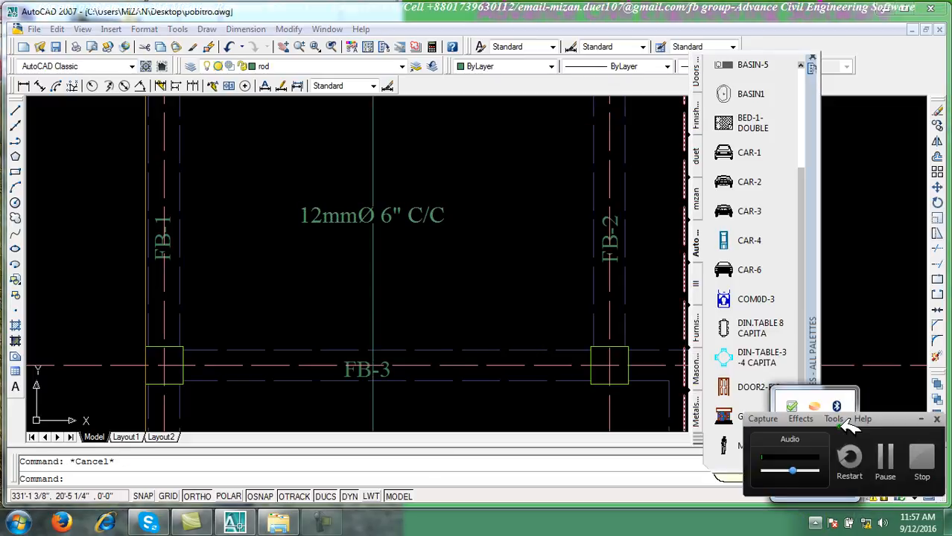
click(887, 456)
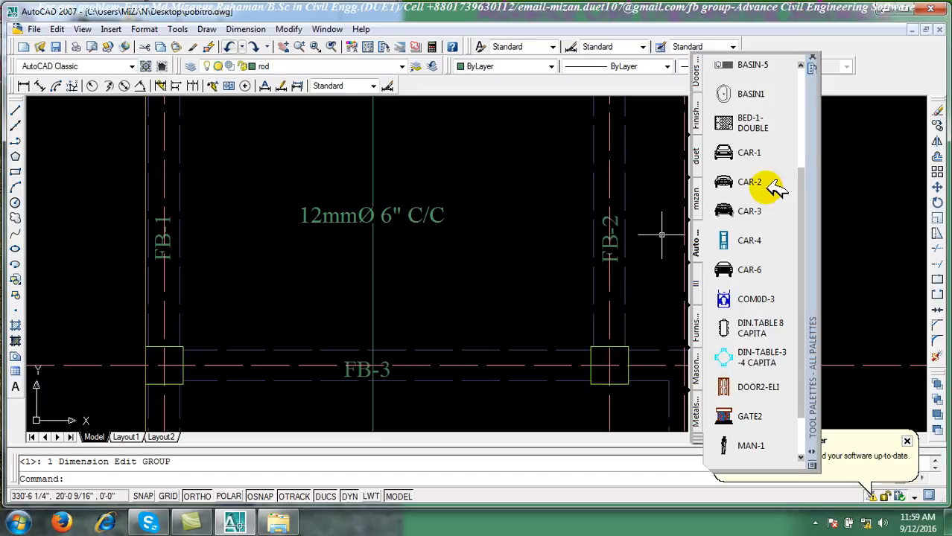
Close the tool palettes and rotate the vertical dimension's text to 90 degrees with Dimension Edit
click(813, 57)
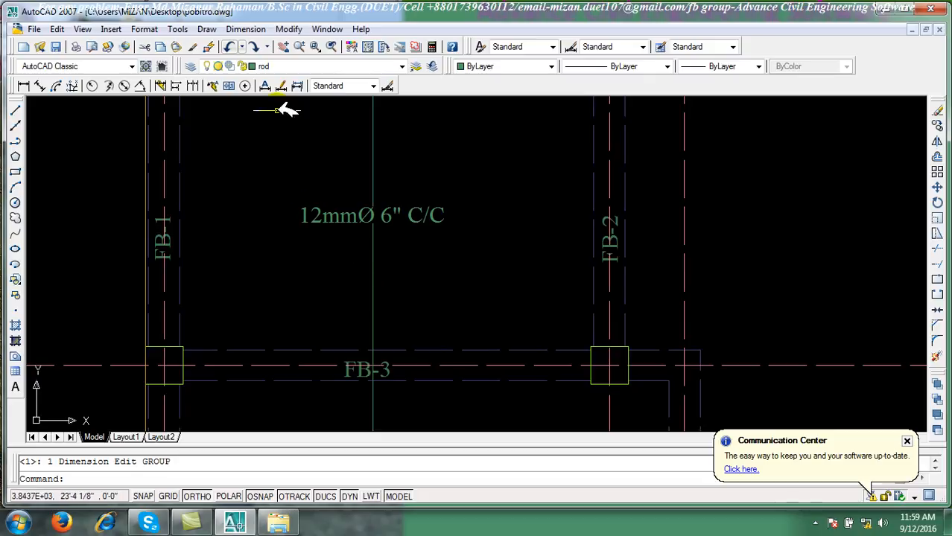
click(269, 86)
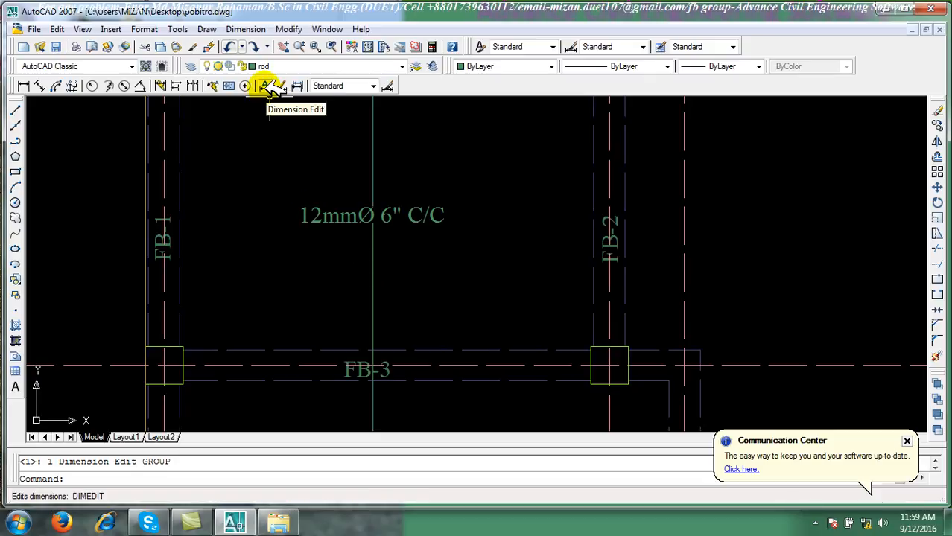
click(268, 86)
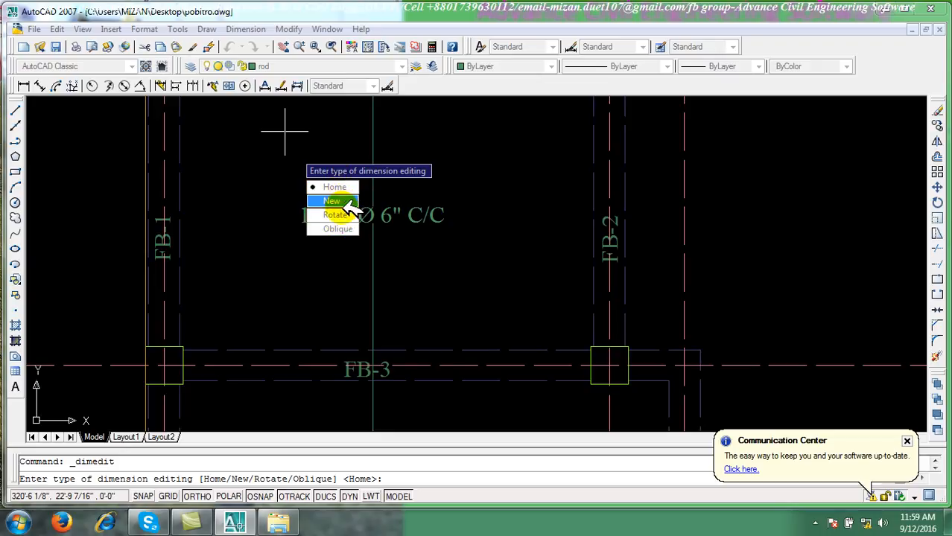
click(336, 214)
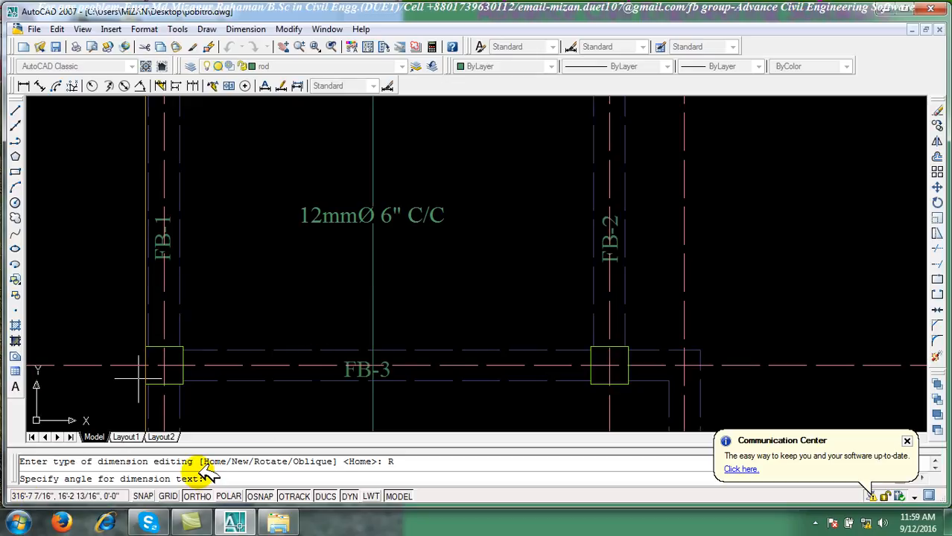
text(90)
key(Return)
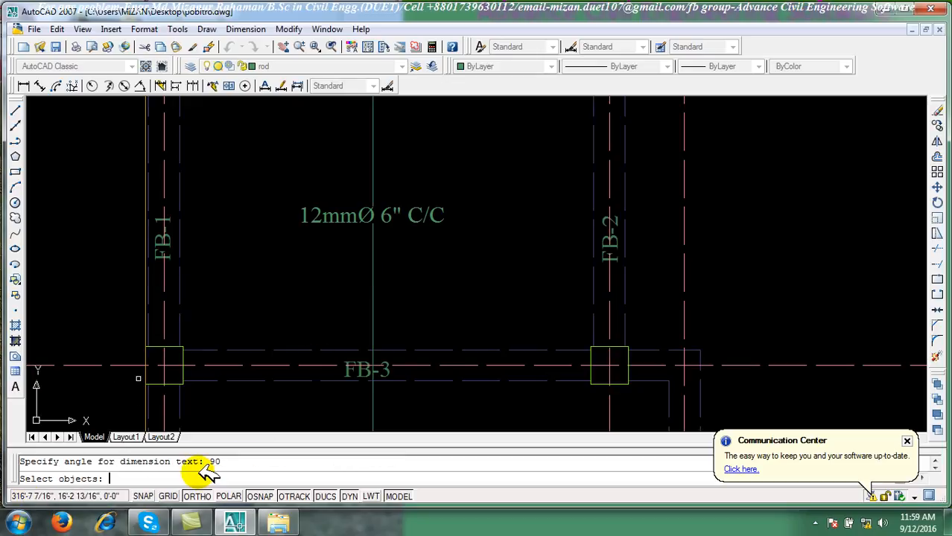
click(378, 213)
key(Return)
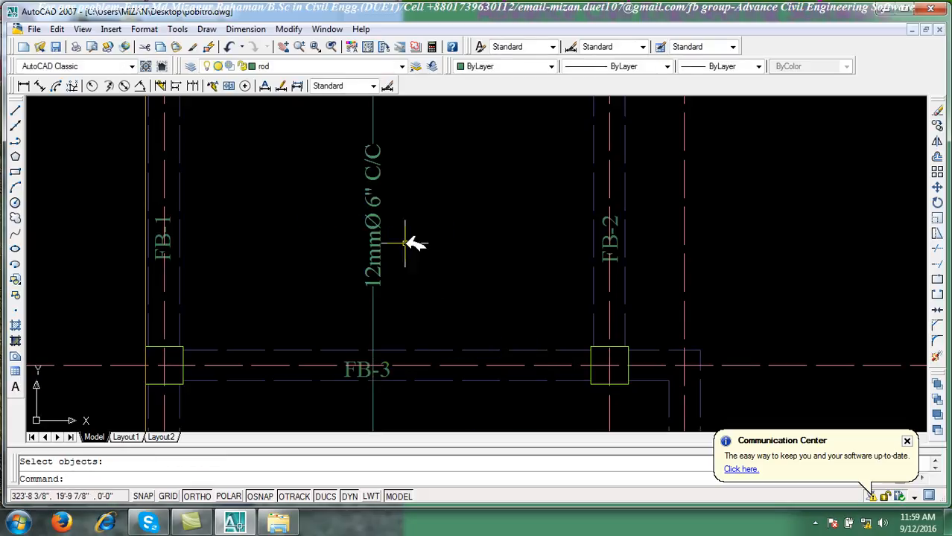
scroll(416, 242, down, 5)
scroll(419, 238, up, 6)
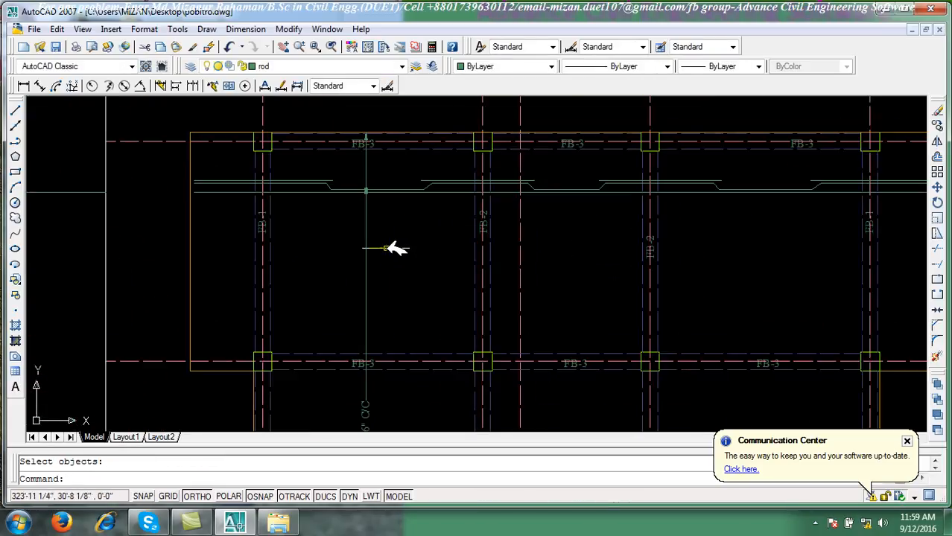
scroll(380, 191, up, 2)
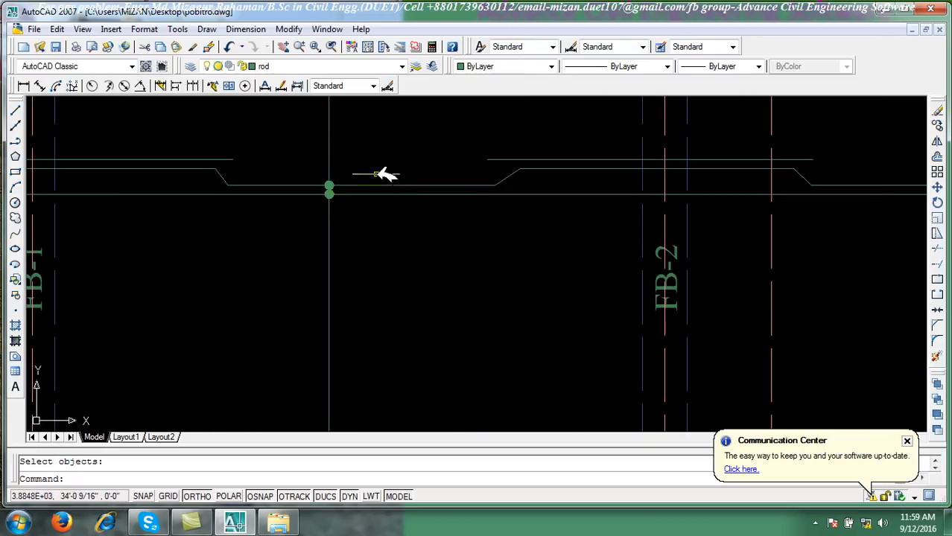
scroll(380, 187, down, 5)
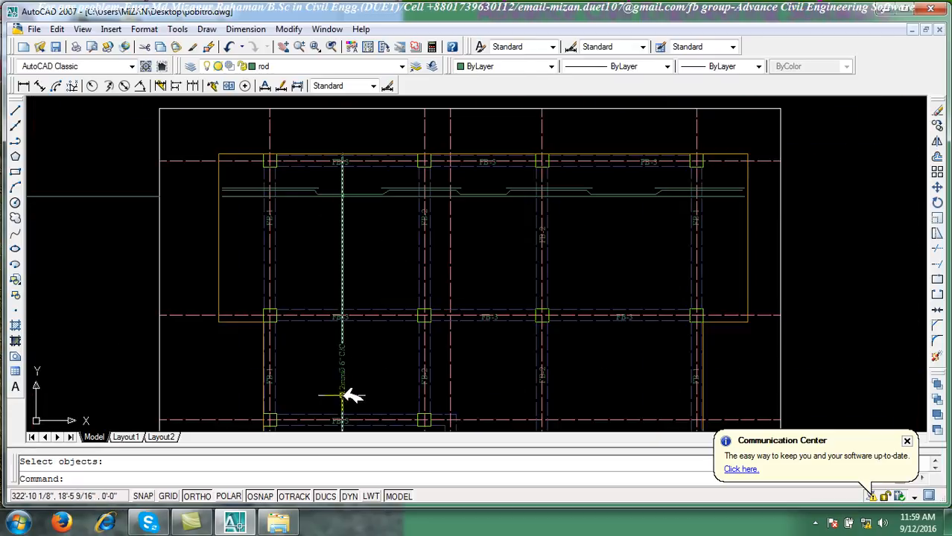
Draw a quick leader with Ortho off from the extra top rod in the first bay, rising diagonally into a horizontal landing
scroll(343, 395, up, 5)
scroll(381, 254, down, 2)
mouse_move(382, 257)
middle_down()
mouse_move(380, 416)
mouse_move(379, 388)
middle_up()
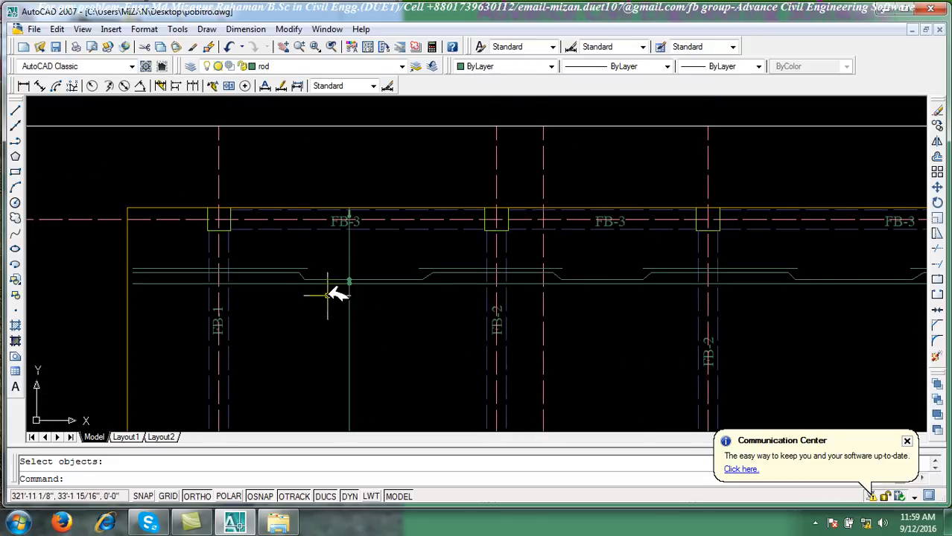
scroll(343, 286, down, 3)
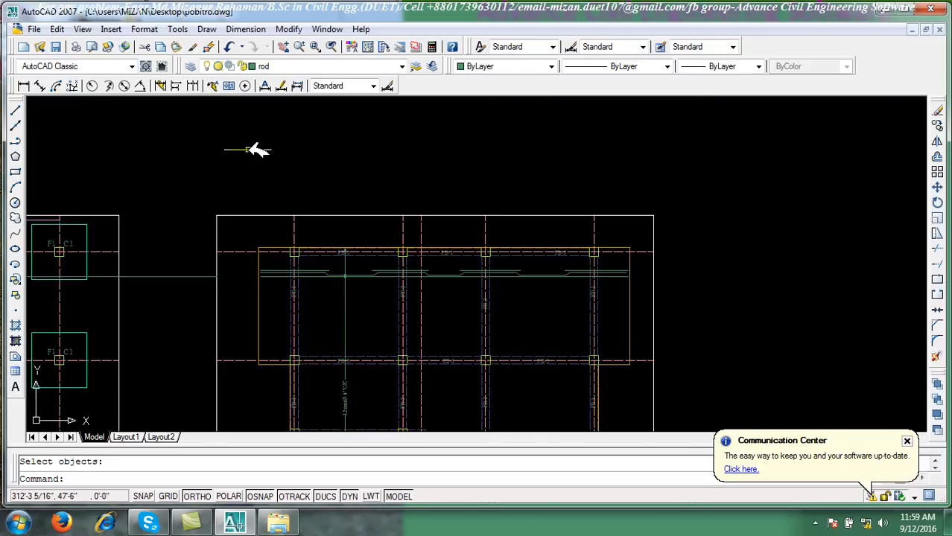
click(216, 85)
scroll(379, 277, up, 3)
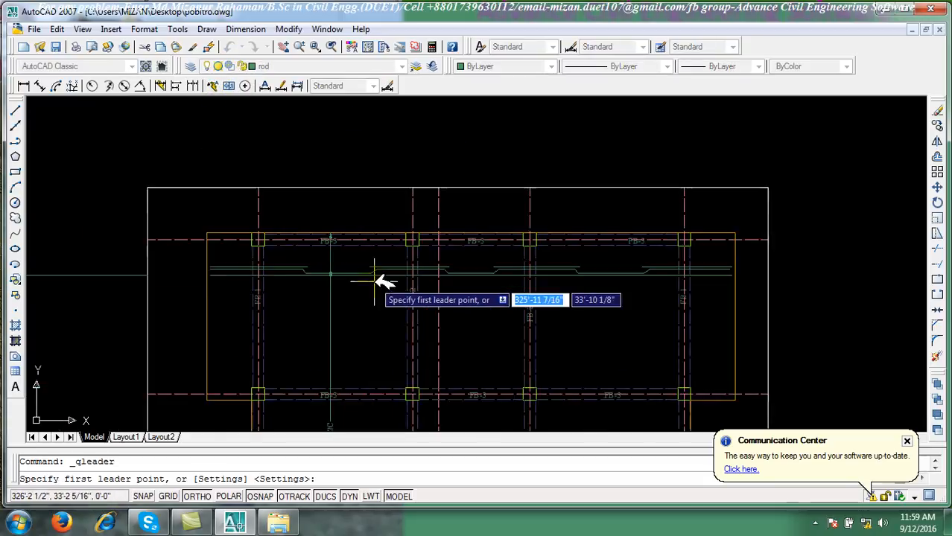
scroll(314, 263, up, 2)
click(193, 256)
key(F8)
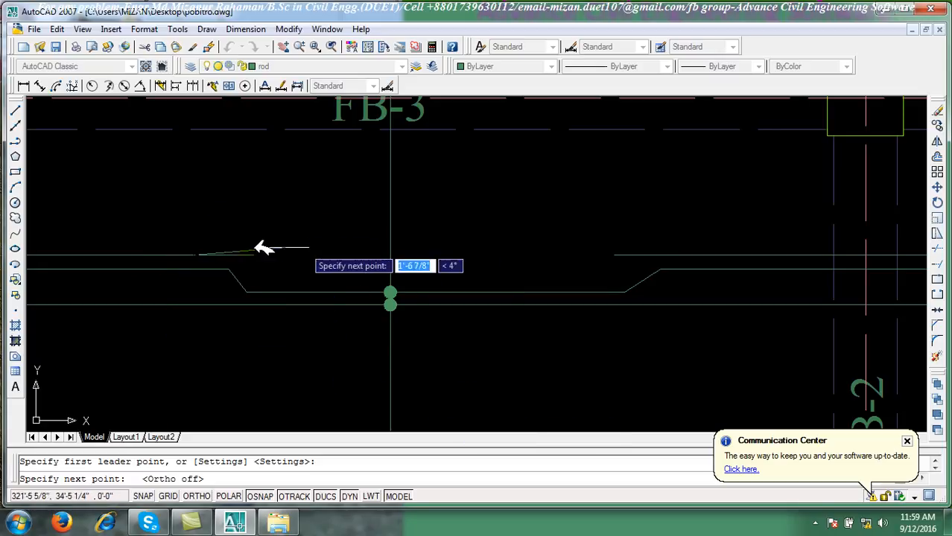
scroll(206, 234, down, 2)
scroll(207, 226, up, 3)
click(203, 231)
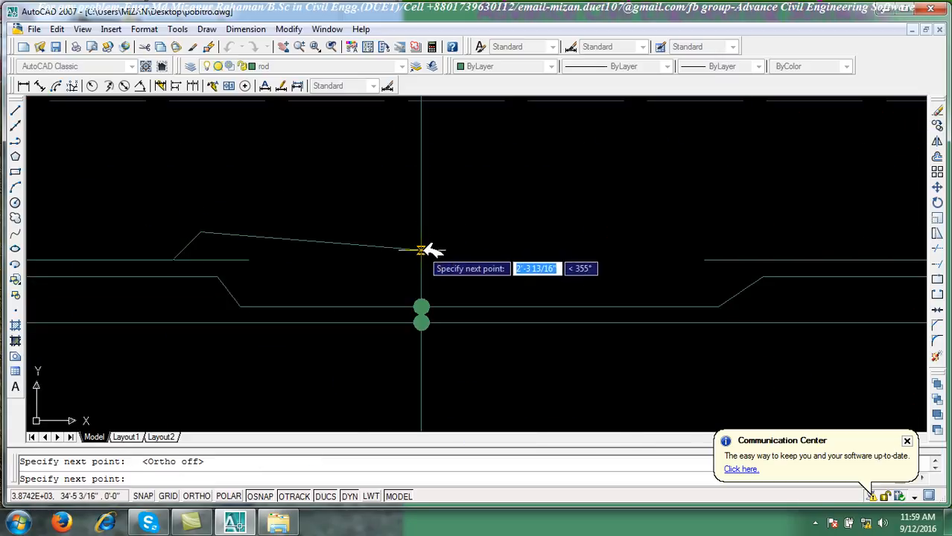
click(300, 232)
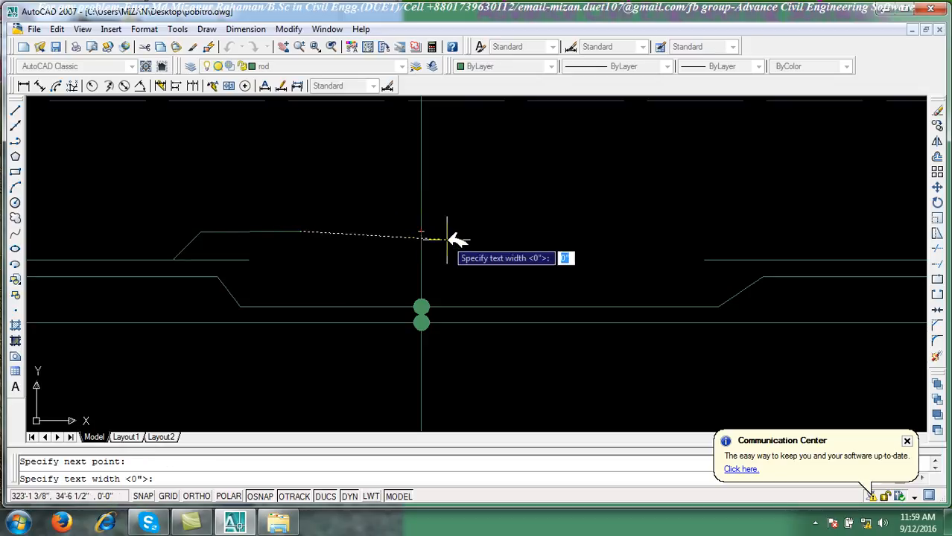
click(463, 231)
key(Return)
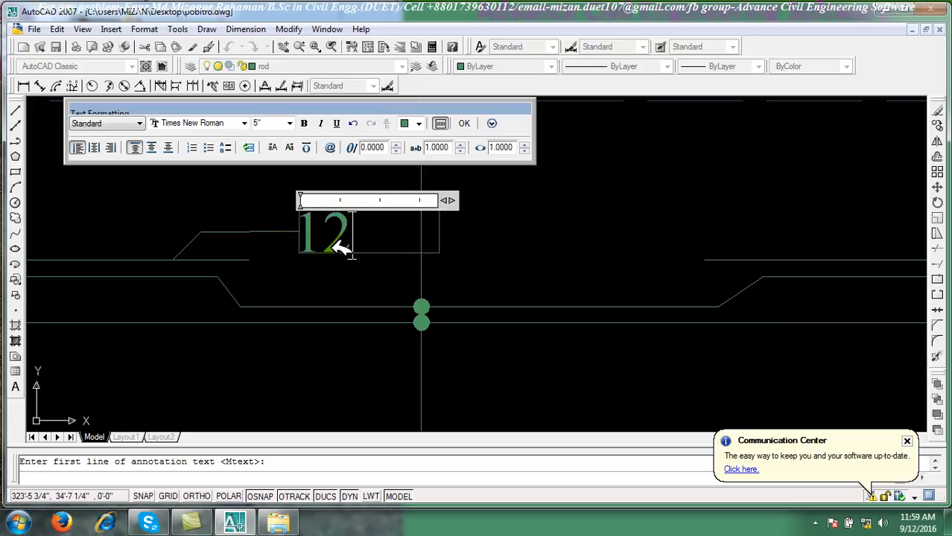
Enter 12mm Ø as the leader's annotation, inserting the diameter symbol and widening the text frame to fit one line
text(12mm)
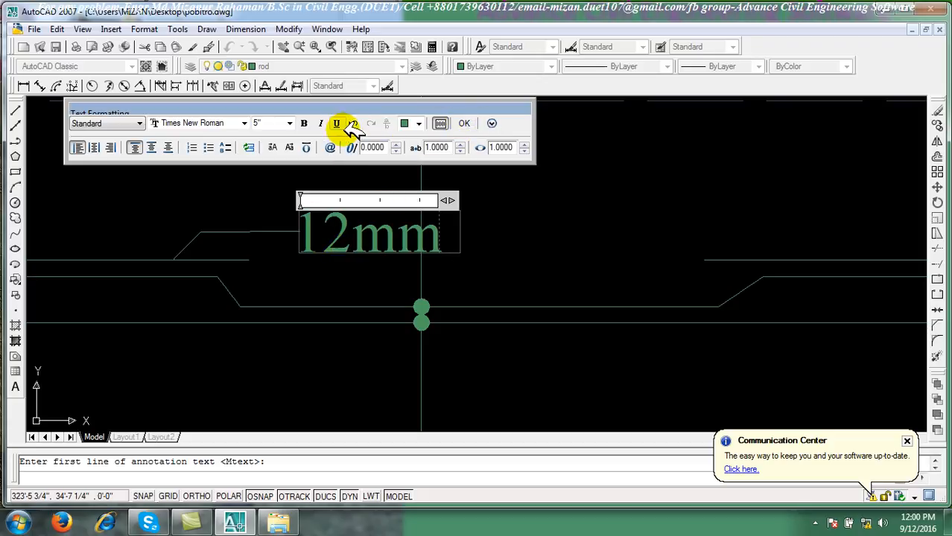
click(331, 147)
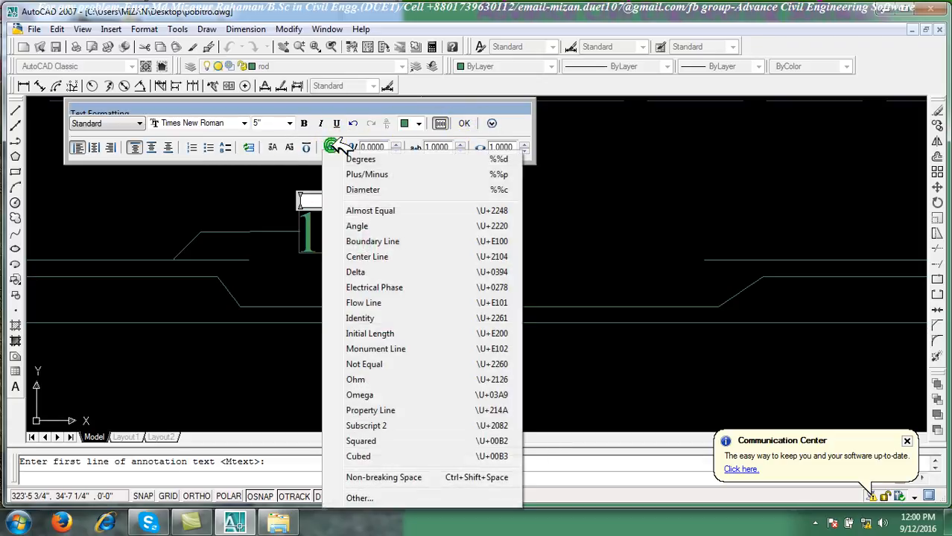
click(376, 190)
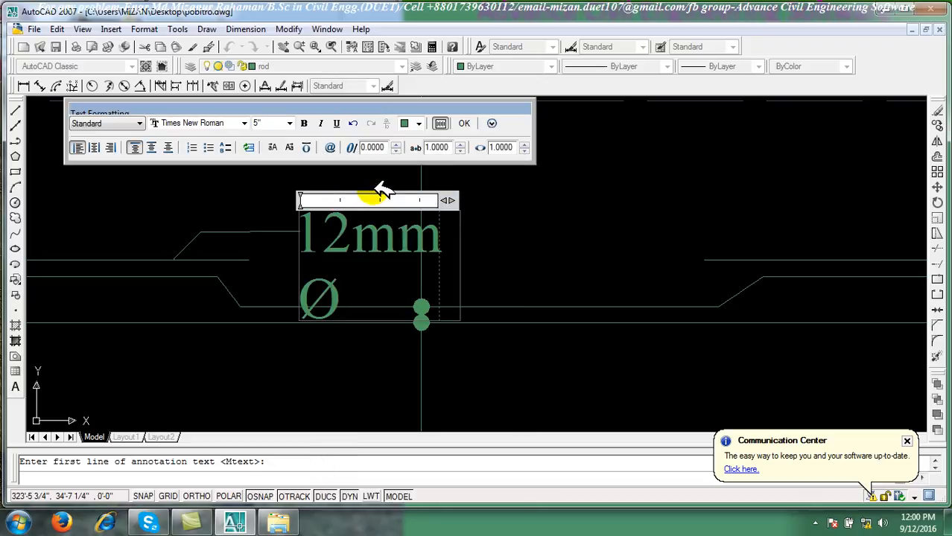
drag(450, 200, 599, 200)
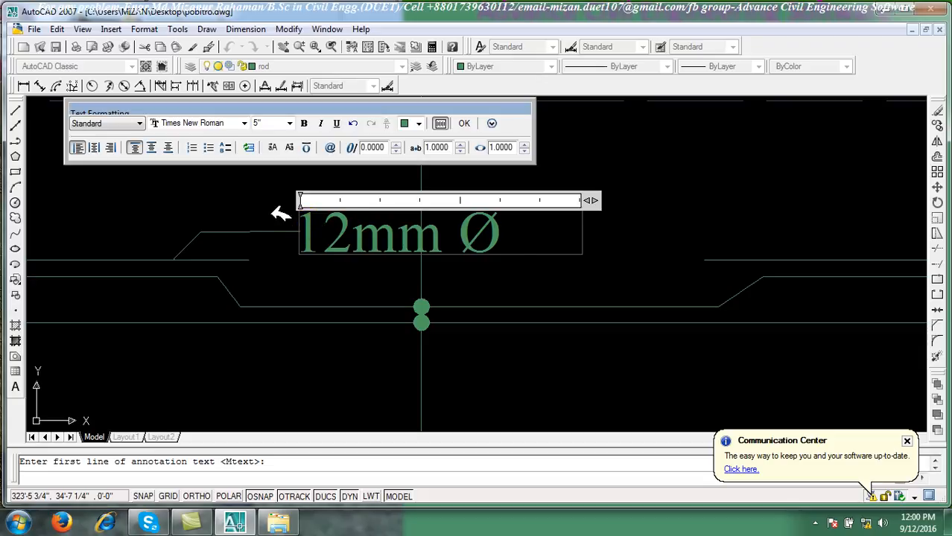
Prefix the annotation so it reads 2-Ext.12mm Ø, widen its frame to one line and accept the text
text(2)
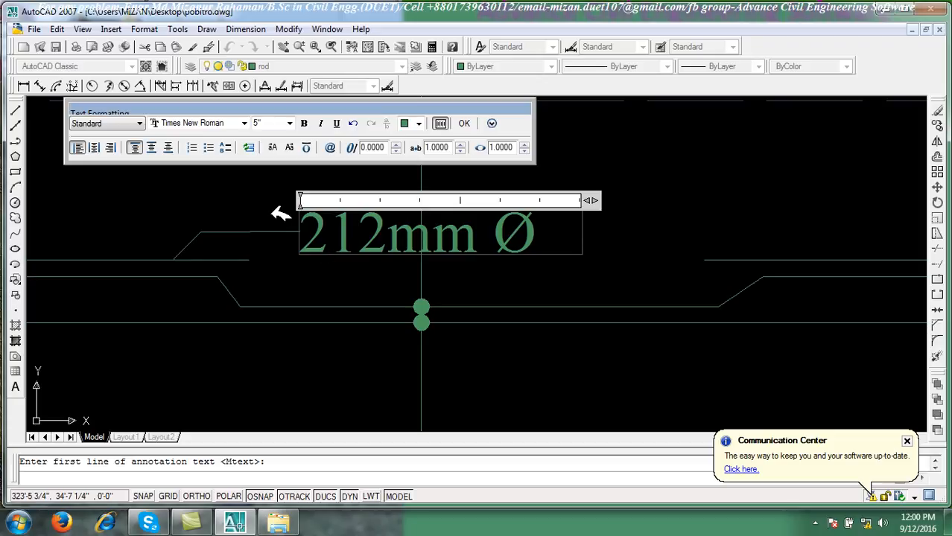
text(-)
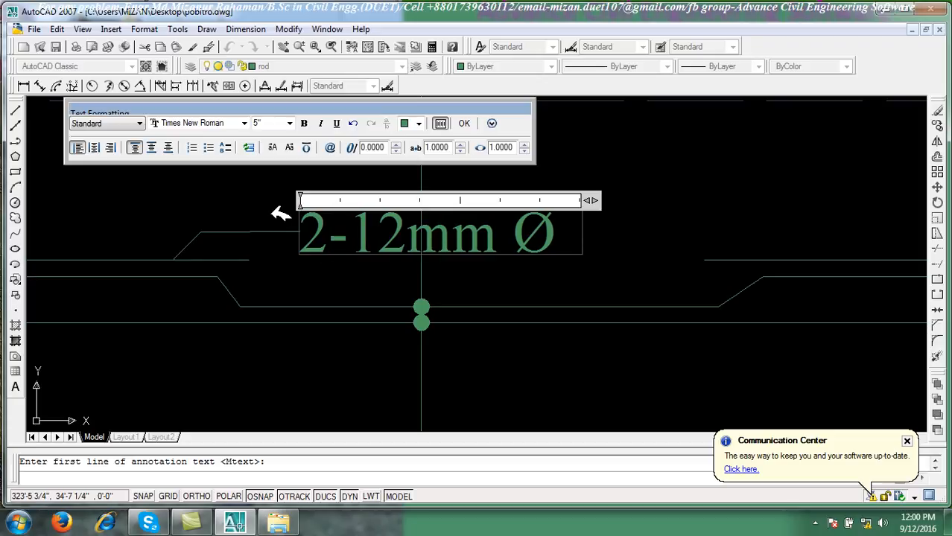
text(Ec)
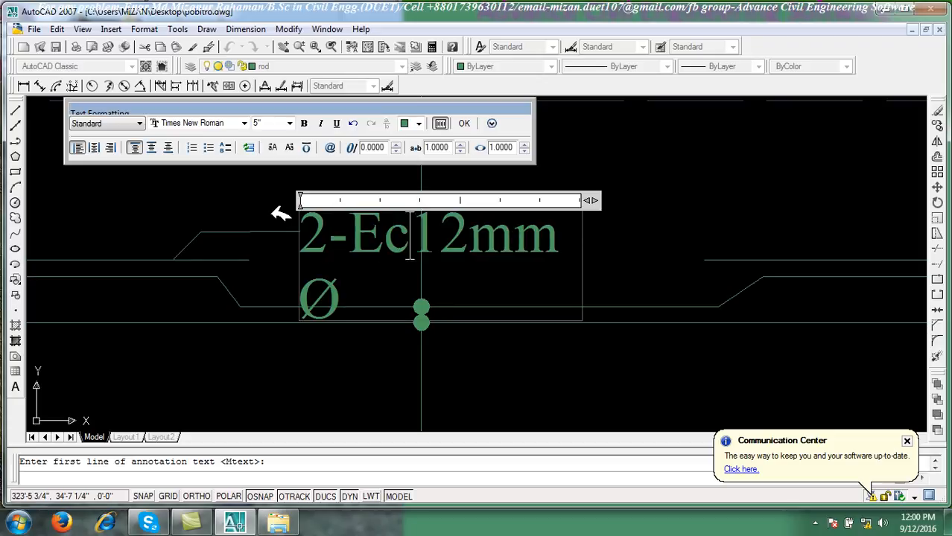
key(BackSpace)
text(xt)
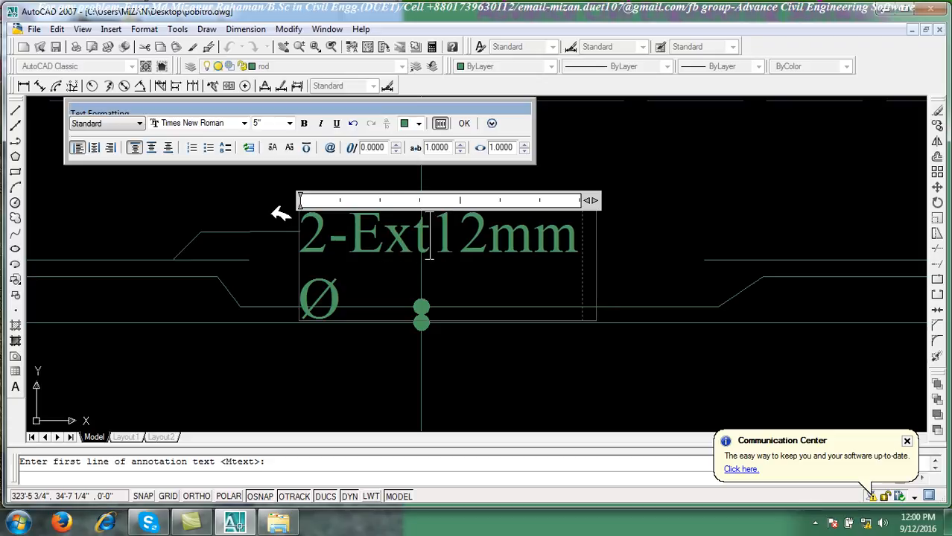
text(.)
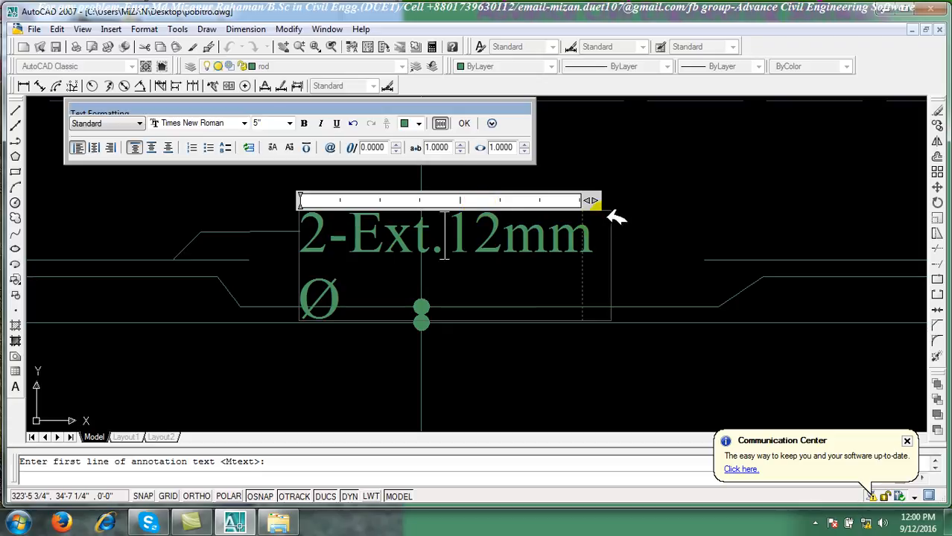
drag(603, 200, 674, 215)
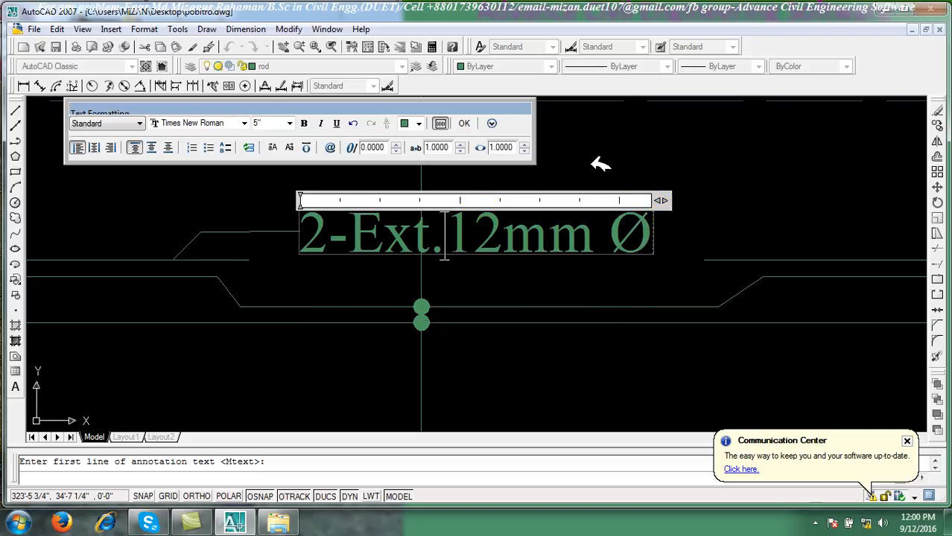
click(464, 123)
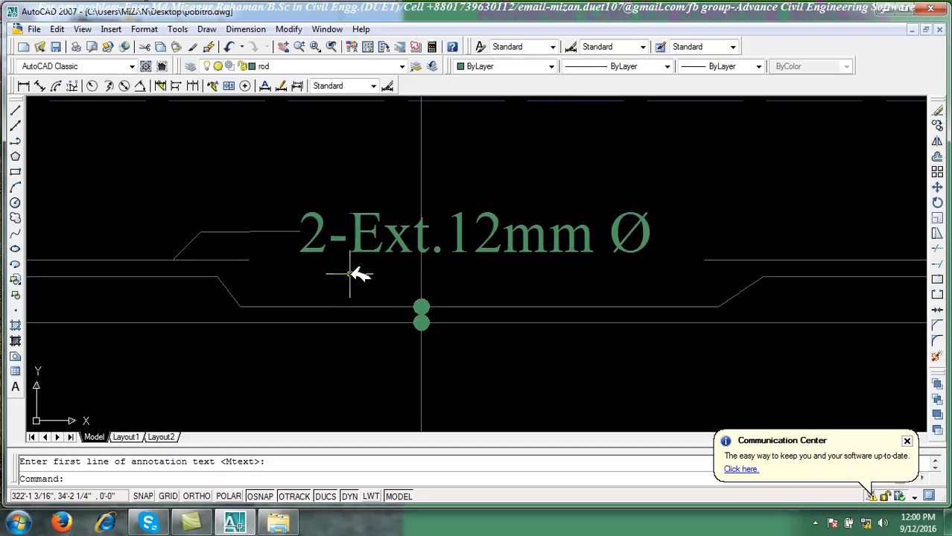
Apply the vertical dimension's properties to the extra rod's leader with Match Properties
scroll(356, 281, down, 4)
scroll(298, 272, up, 7)
scroll(361, 262, down, 1)
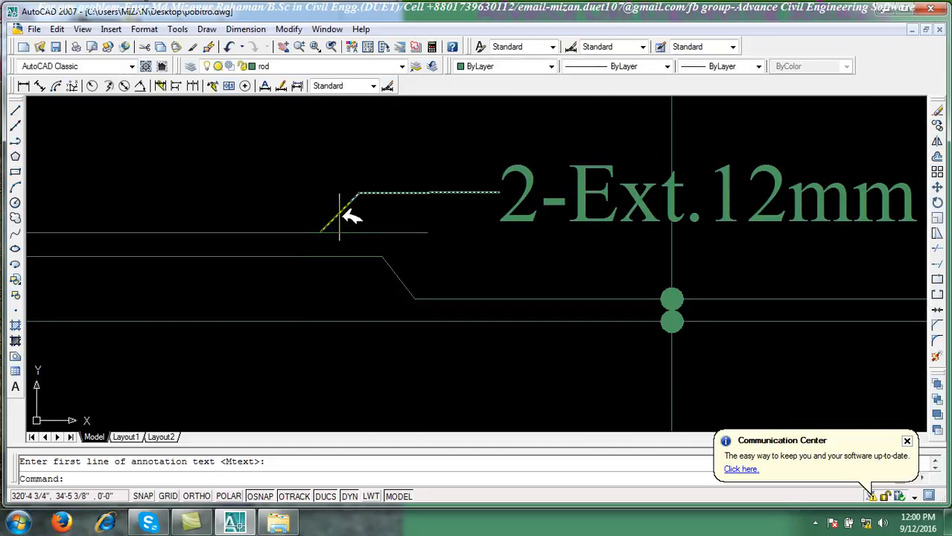
click(202, 46)
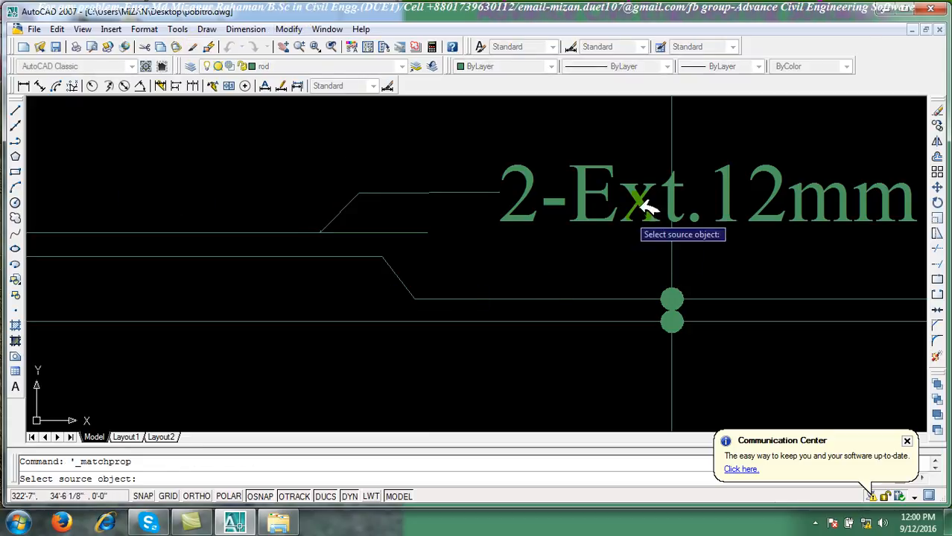
click(674, 140)
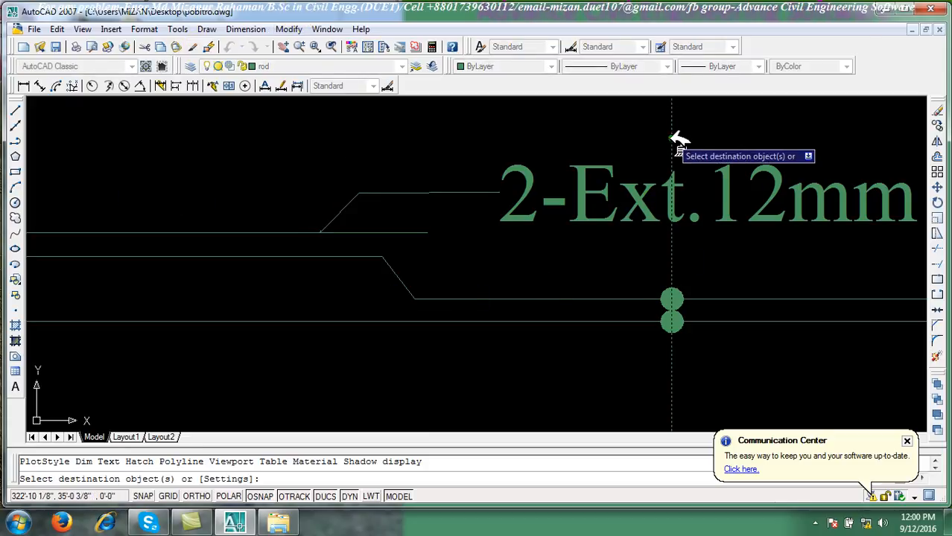
click(348, 213)
right_click(328, 206)
click(347, 212)
click(818, 523)
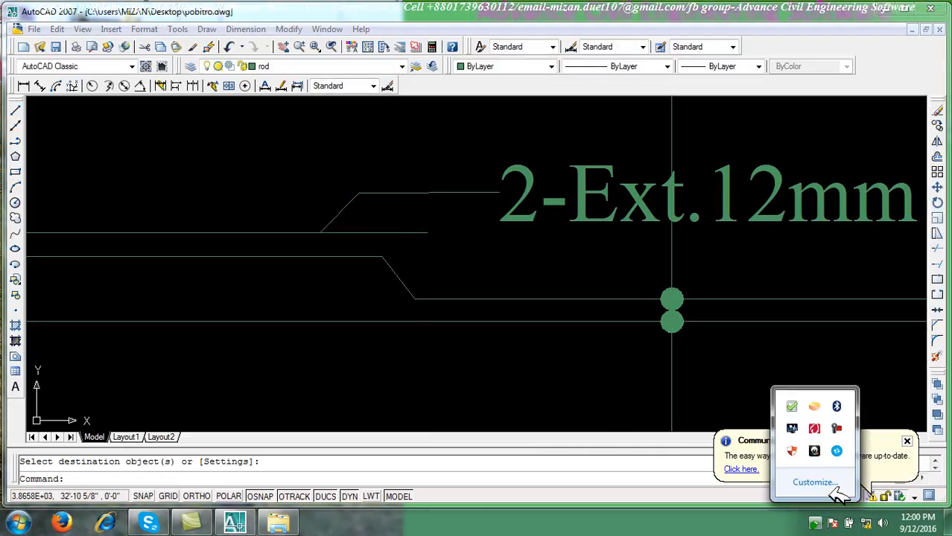
click(837, 431)
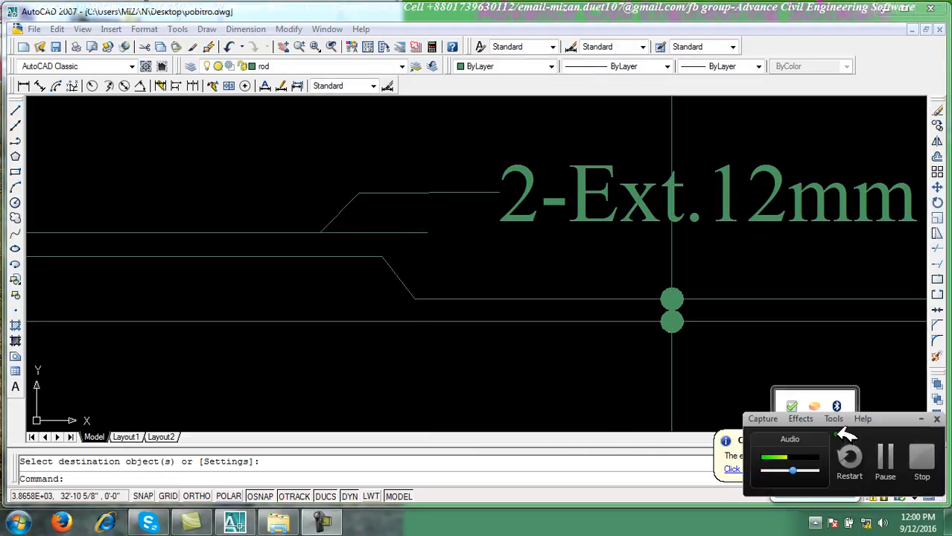
click(886, 457)
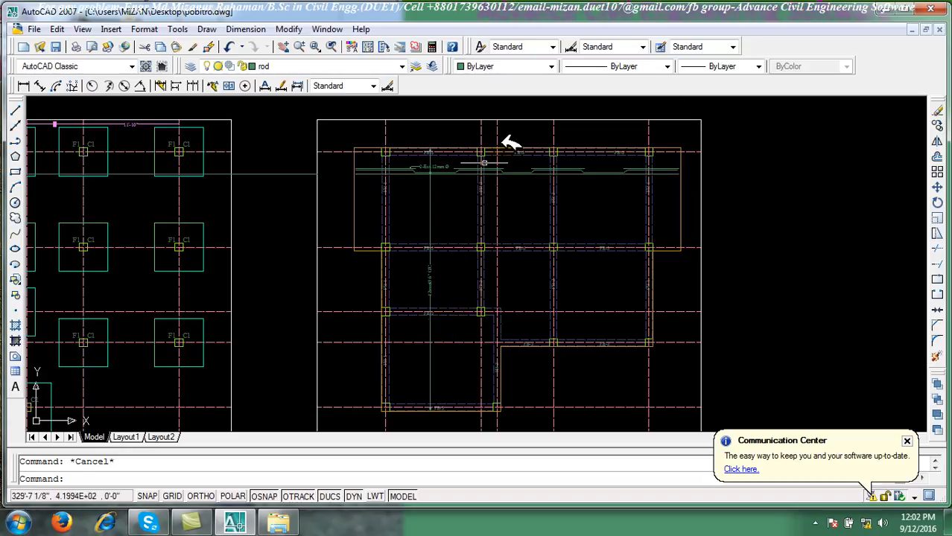
Erase the stray horizontal line that crosses the gap between the footing plan's frame and the slab plan's frame
scroll(508, 141, up, 4)
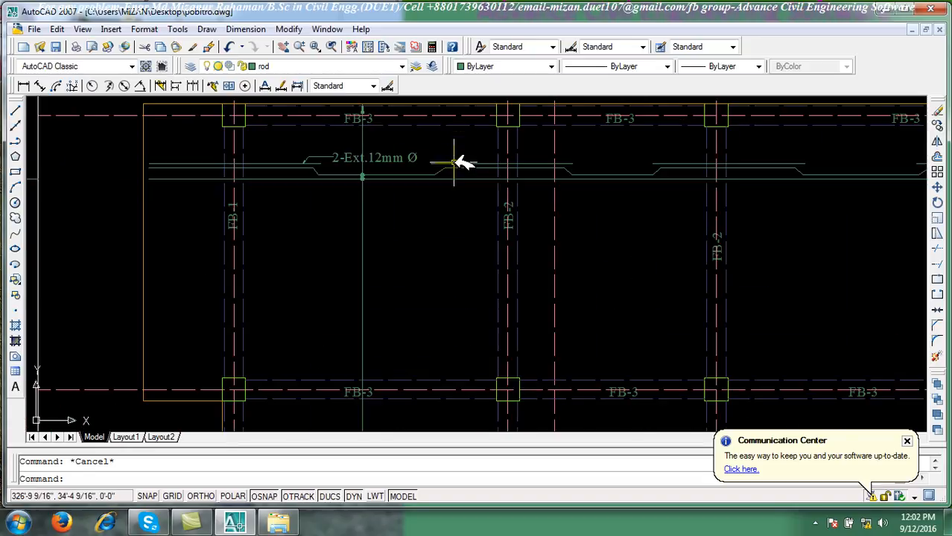
scroll(531, 216, down, 5)
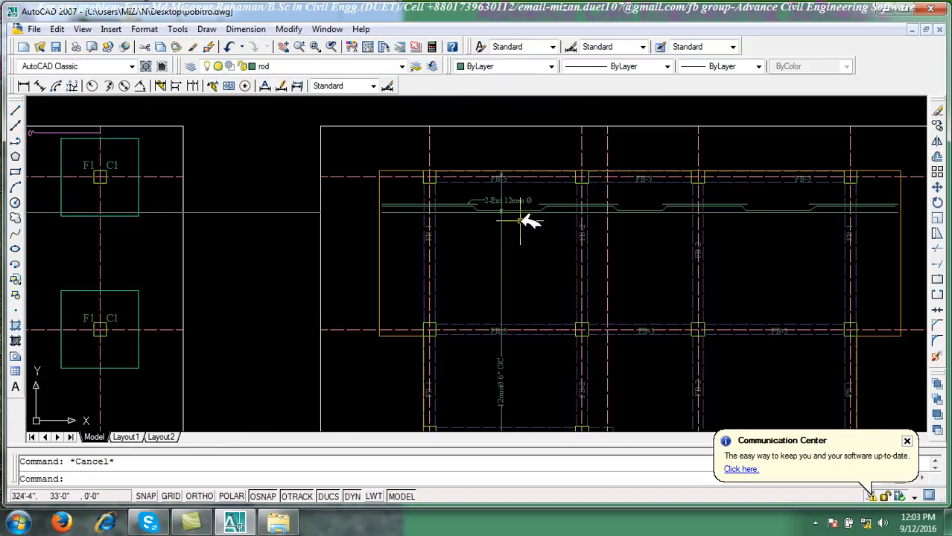
scroll(537, 225, up, 2)
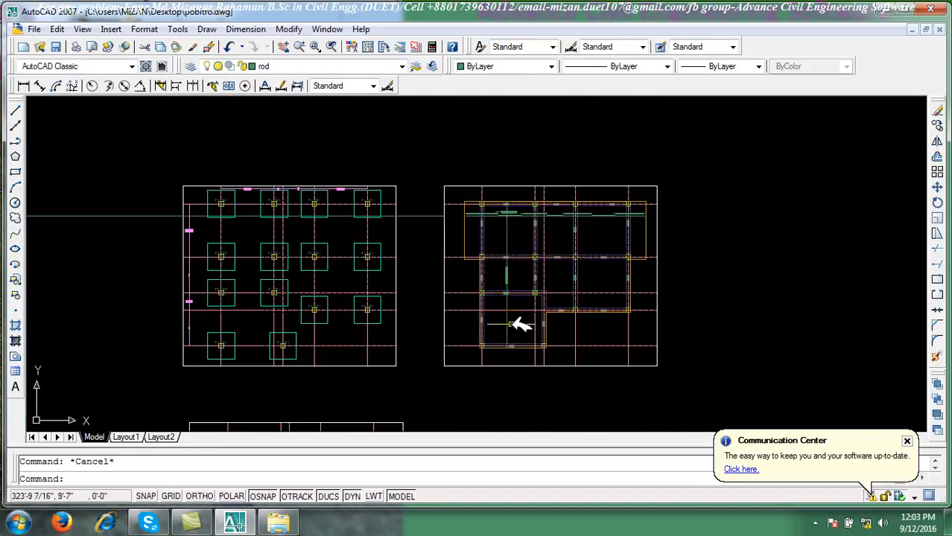
click(441, 246)
click(408, 180)
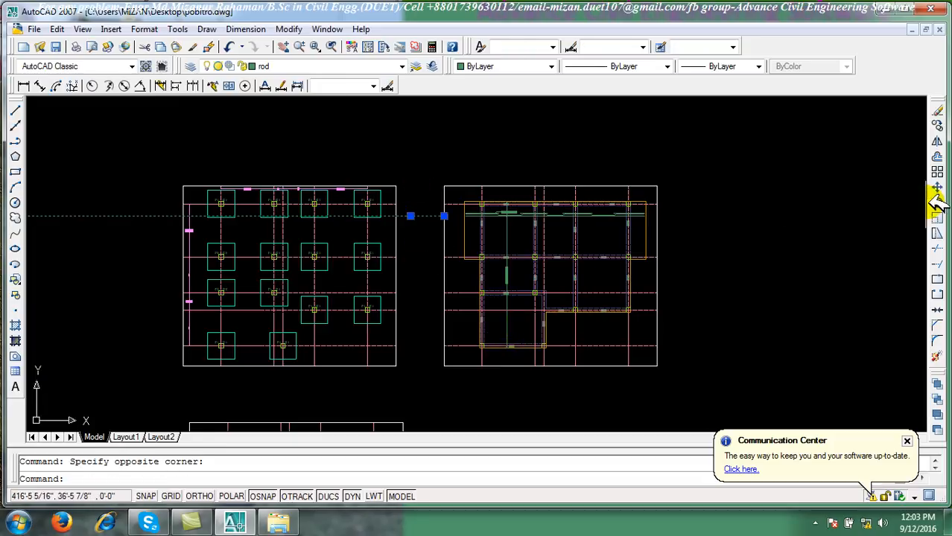
click(937, 111)
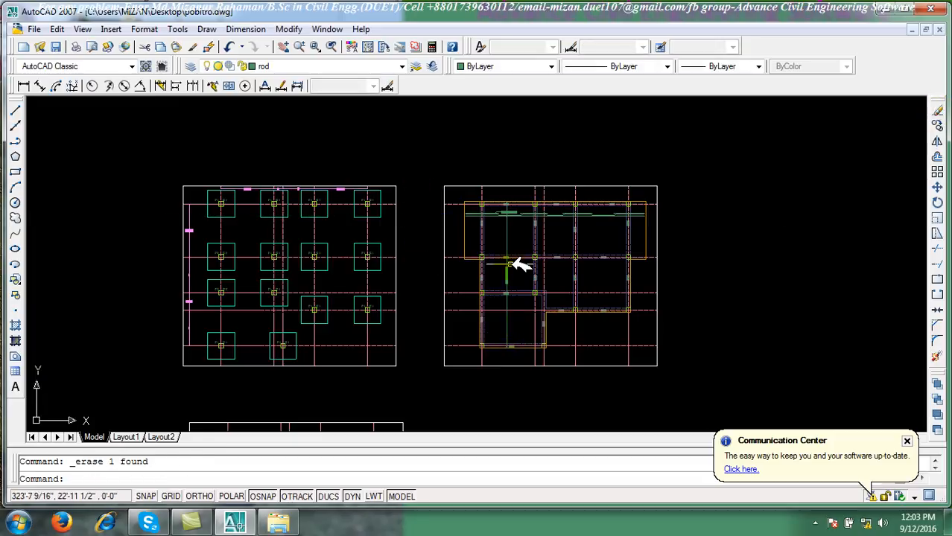
Save the pobitro.dwg drawing
scroll(492, 259, down, 6)
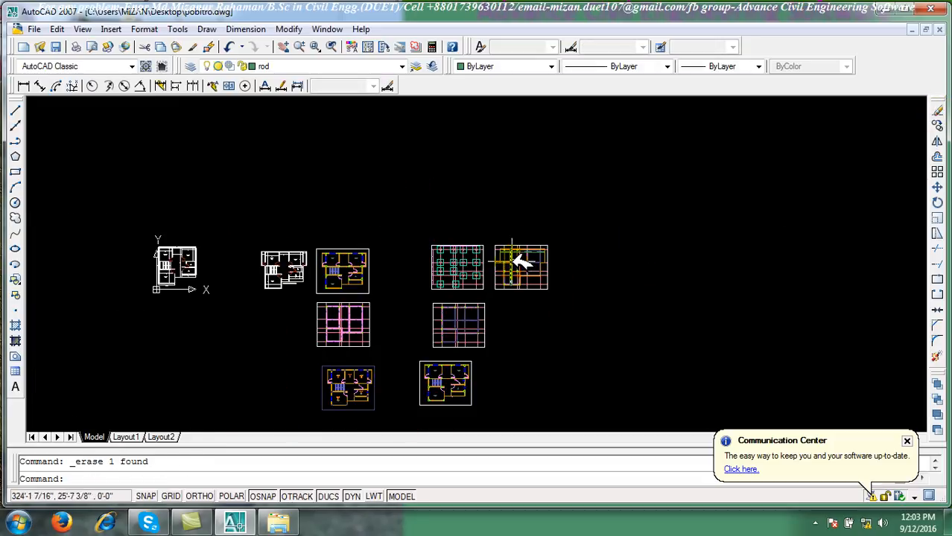
click(56, 46)
scroll(514, 272, up, 6)
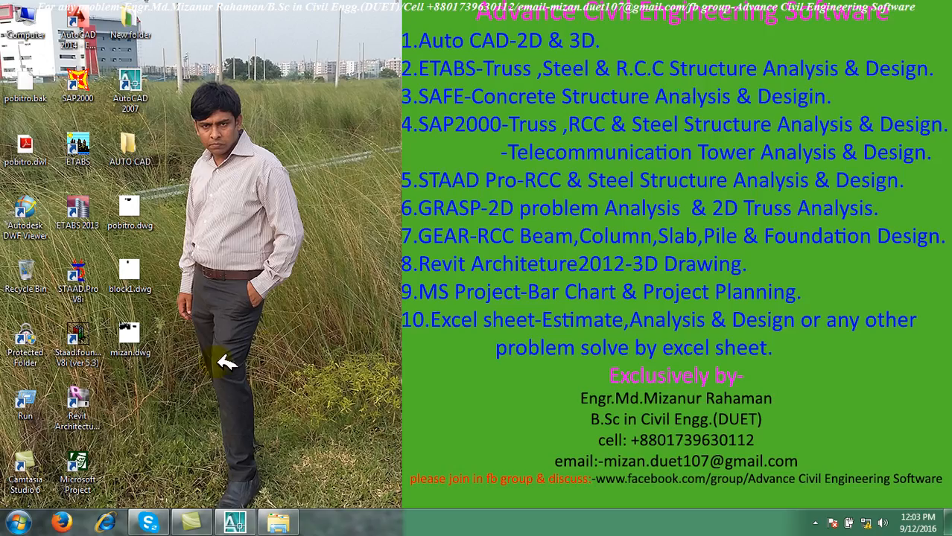
Open mizan.dwg from the desktop and examine its grade beam long sections with their rod labels and tie rod notes
double_click(140, 336)
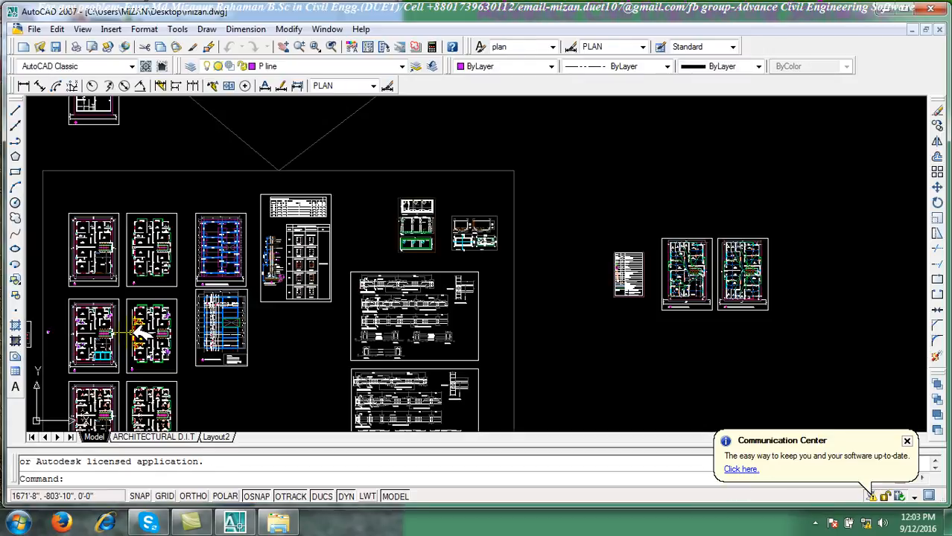
scroll(239, 316, down, 5)
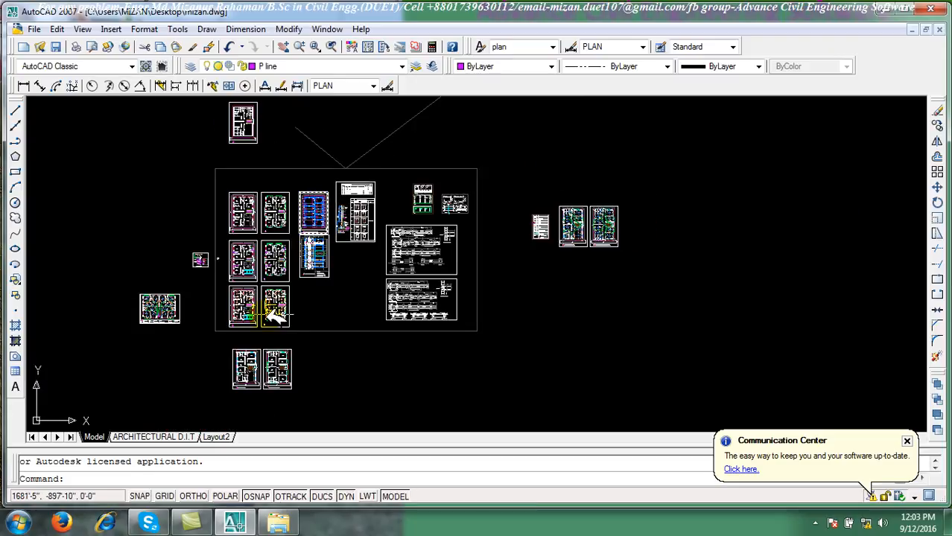
scroll(398, 216, up, 5)
scroll(440, 242, up, 3)
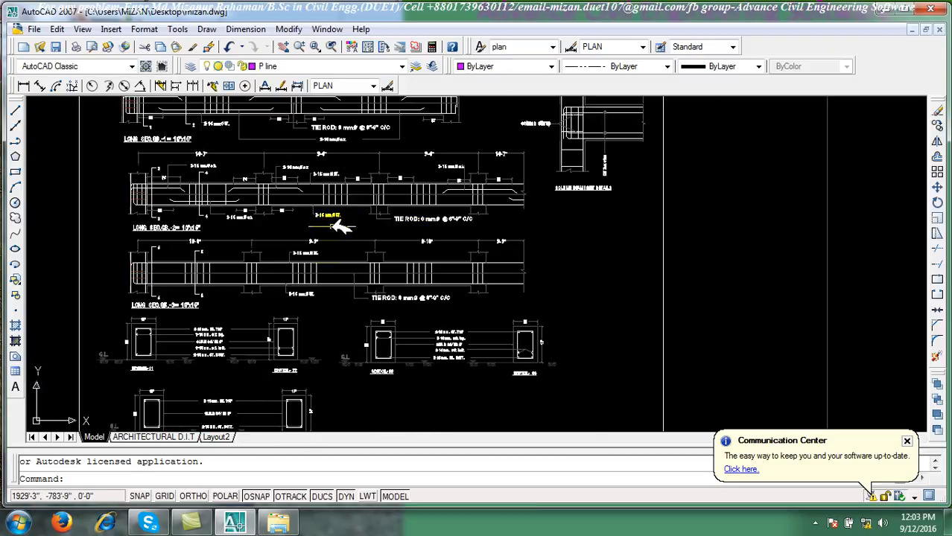
scroll(546, 253, up, 1)
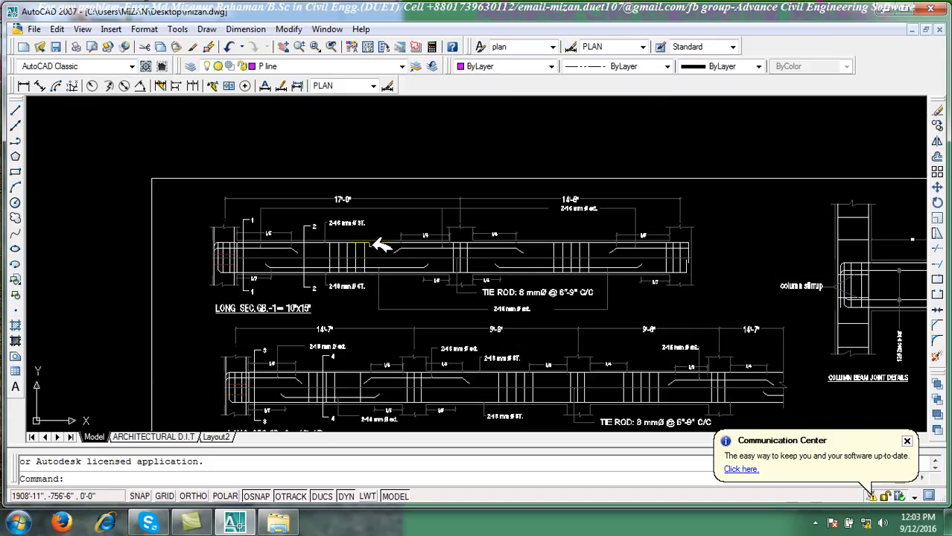
Examine the grade beam long sections, the column schedule and the overall sheet layout of mizan.dwg
scroll(373, 274, up, 3)
scroll(342, 264, down, 4)
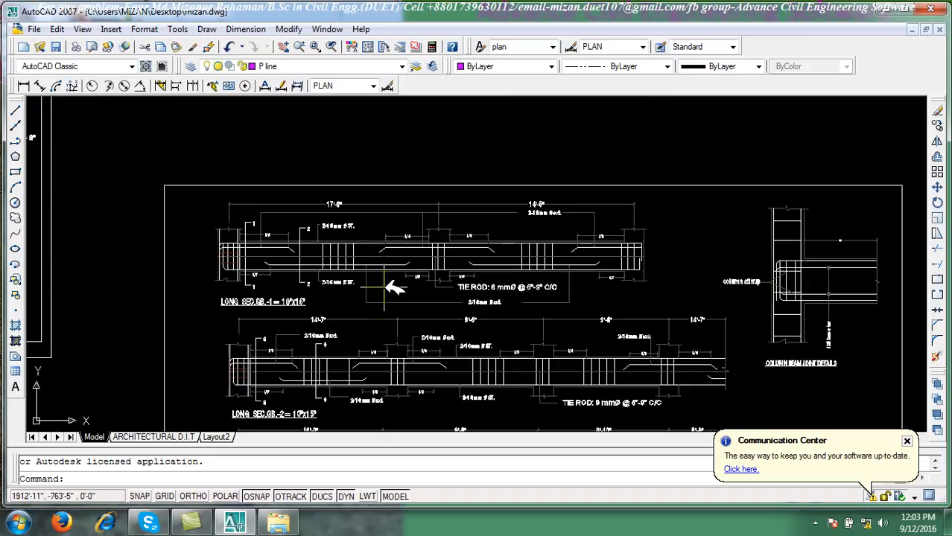
scroll(342, 308, down, 4)
middle_drag(291, 338, 597, 378)
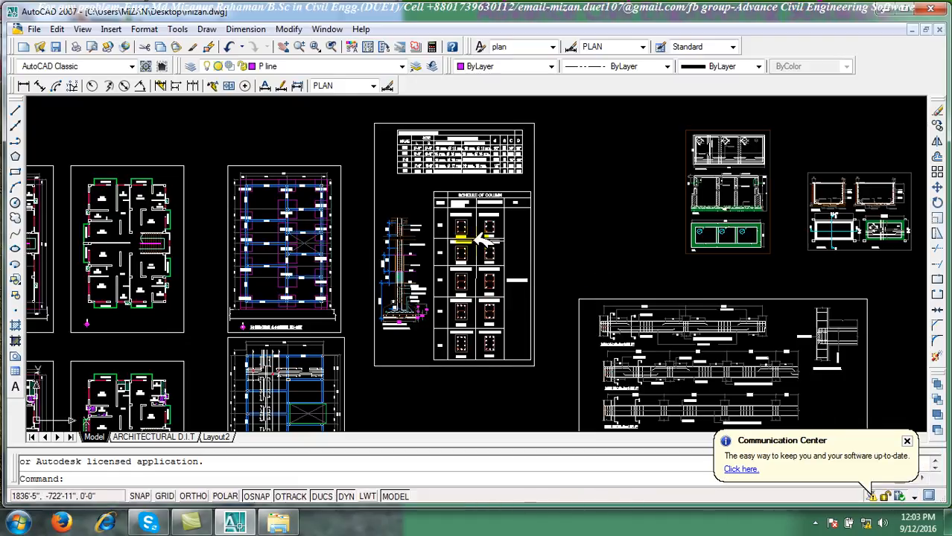
scroll(463, 236, up, 5)
scroll(463, 237, down, 2)
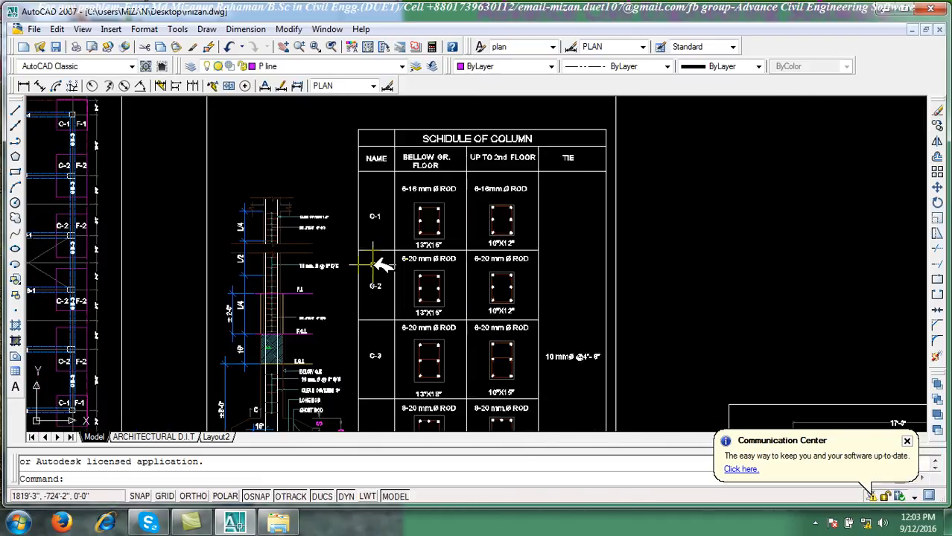
scroll(616, 319, down, 8)
mouse_move(624, 321)
middle_down()
mouse_move(512, 231)
mouse_move(525, 289)
mouse_move(445, 281)
middle_up()
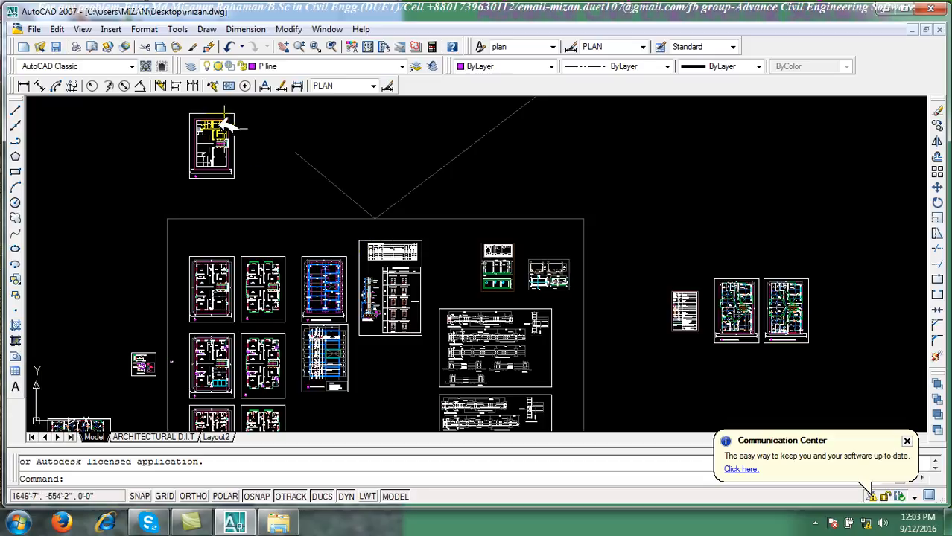
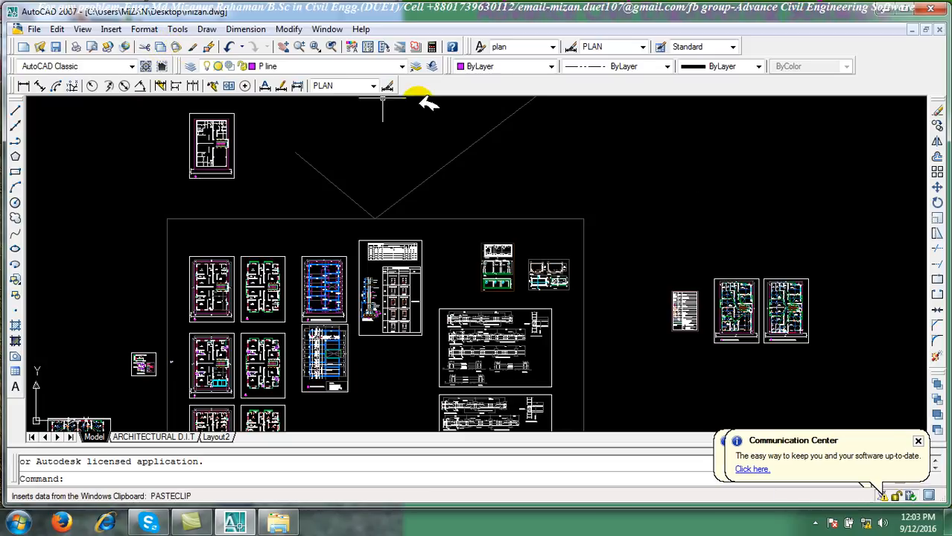
Start a clipboard copy and select the complete GB-1 long section with its dimensions and rod labels
click(164, 46)
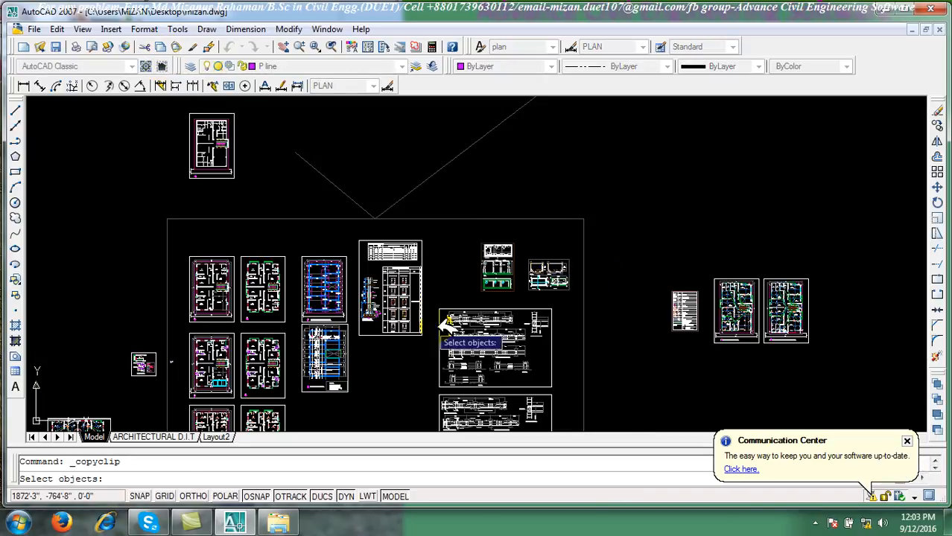
scroll(430, 319, up, 8)
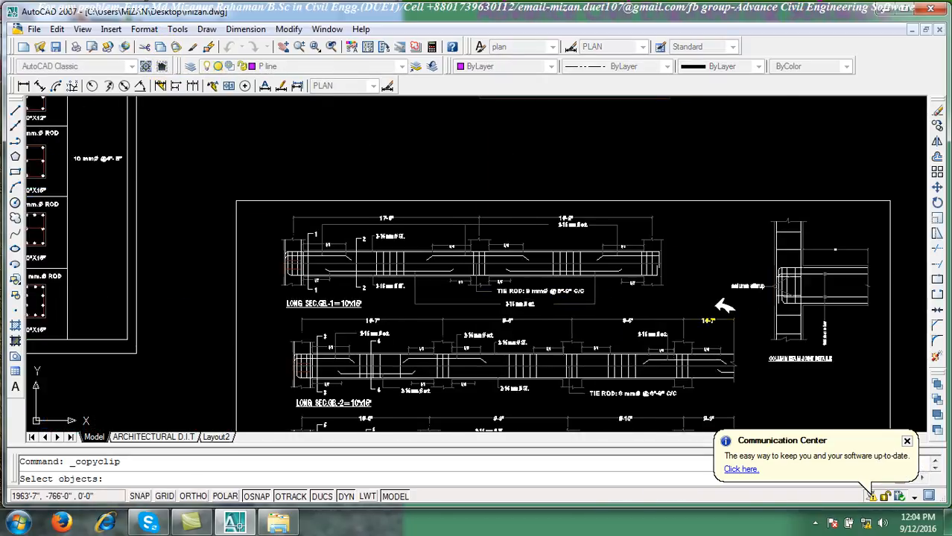
middle_drag(717, 305, 786, 302)
click(773, 308)
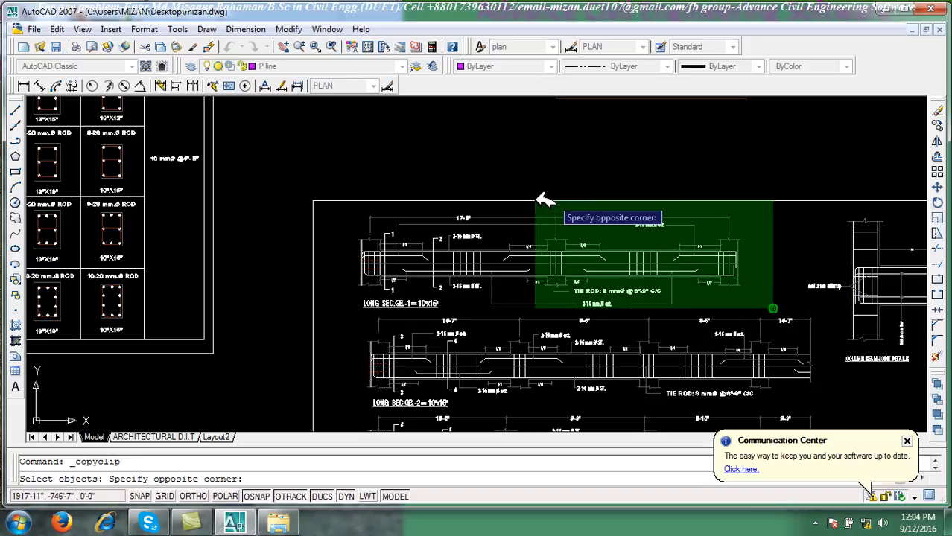
click(348, 210)
scroll(142, 254, down, 5)
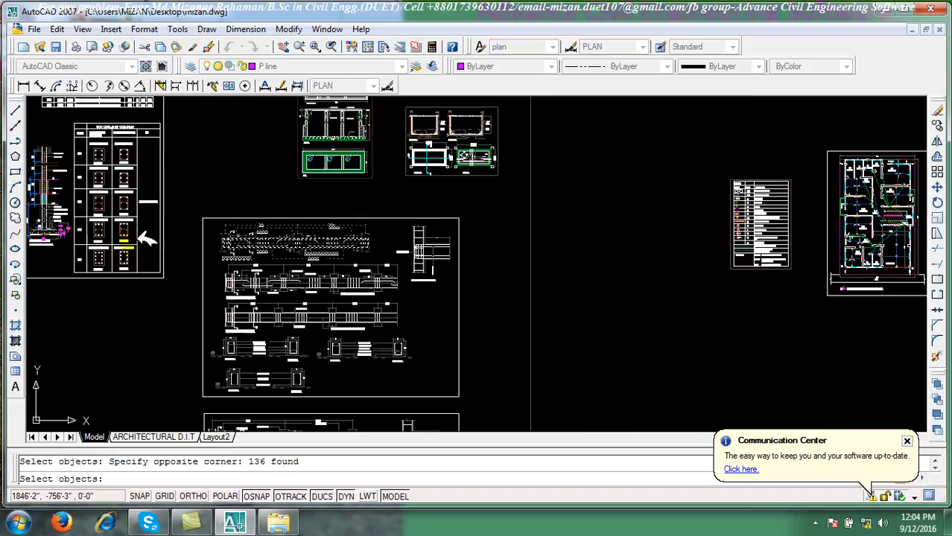
Add the whole sheet containing the column schedule and column detail to the copy selection
scroll(337, 322, up, 5)
scroll(336, 327, up, 1)
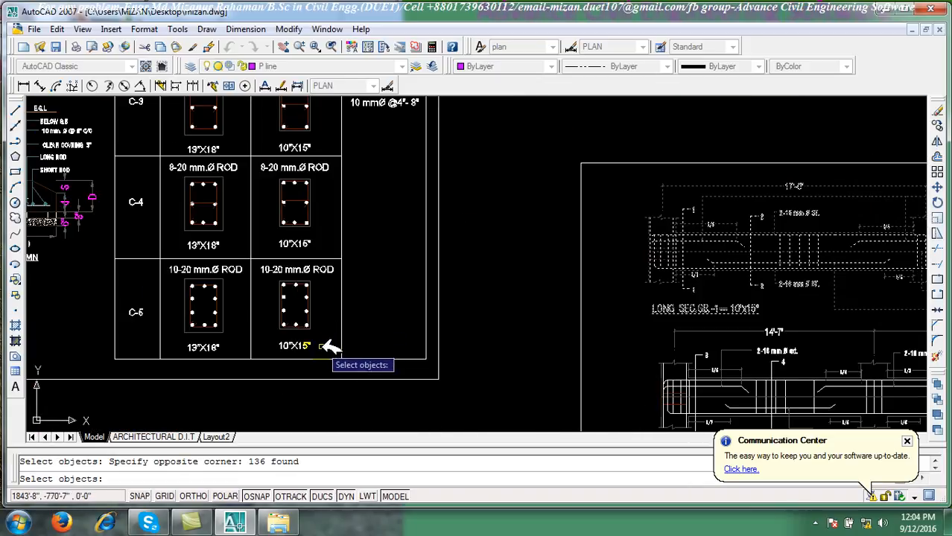
scroll(346, 330, down, 4)
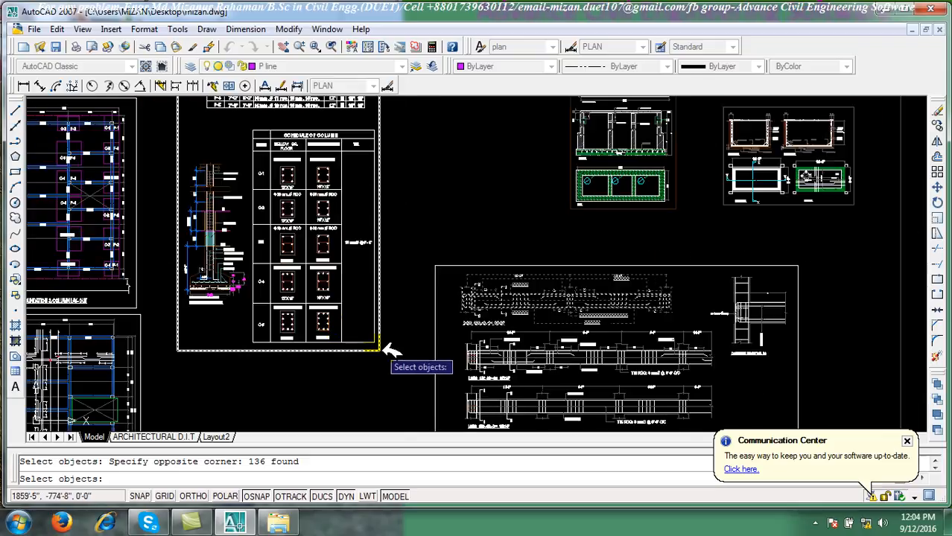
scroll(388, 347, up, 1)
click(388, 356)
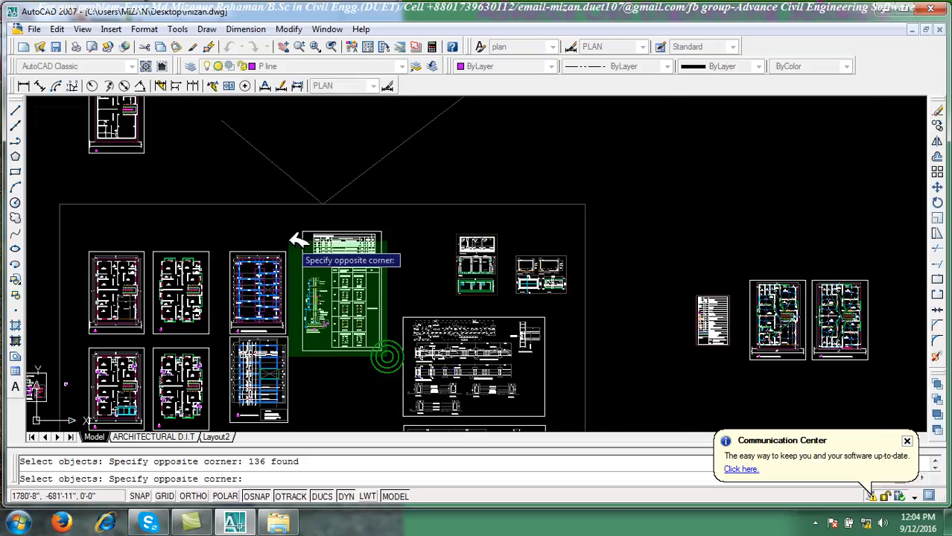
click(301, 222)
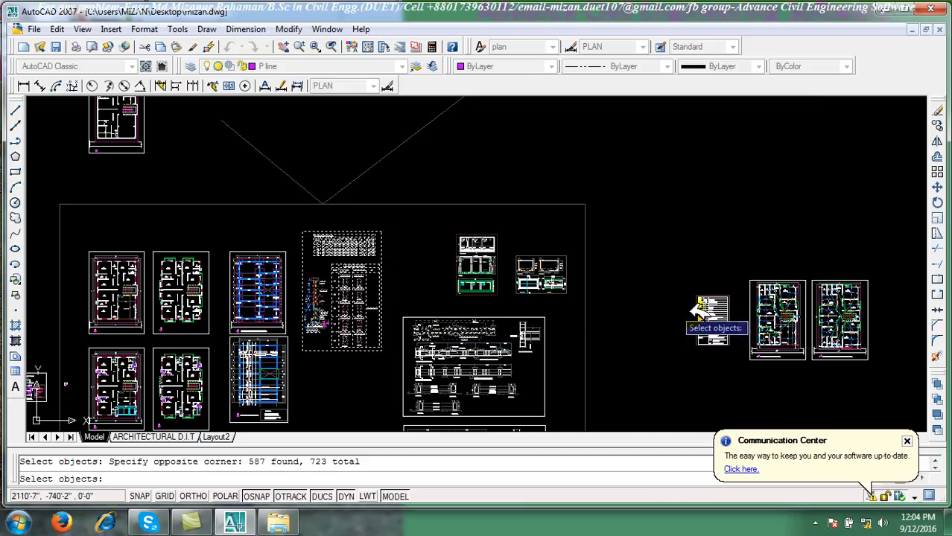
Add the Section 11 and Section 22 cross-sections on the upper beam sheet to the copy selection
middle_drag(639, 365, 650, 257)
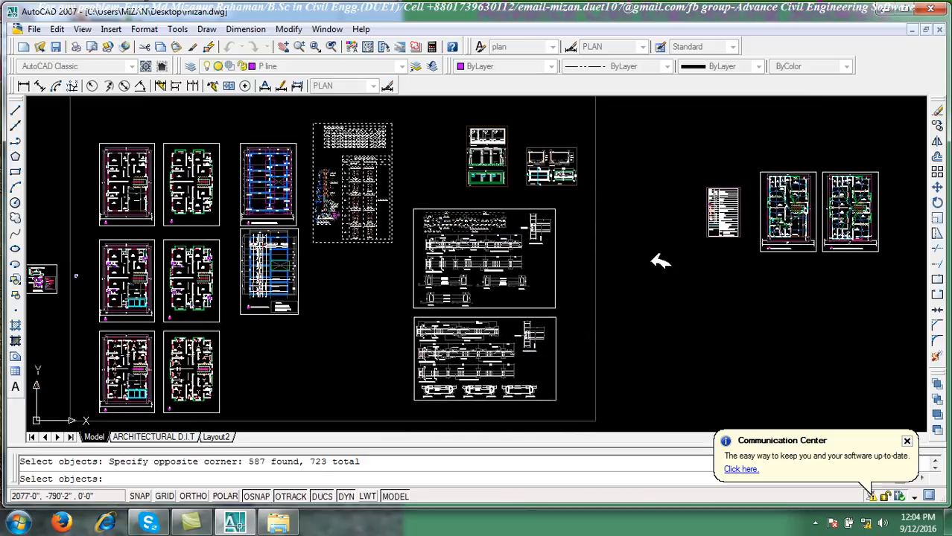
scroll(539, 378, down, 6)
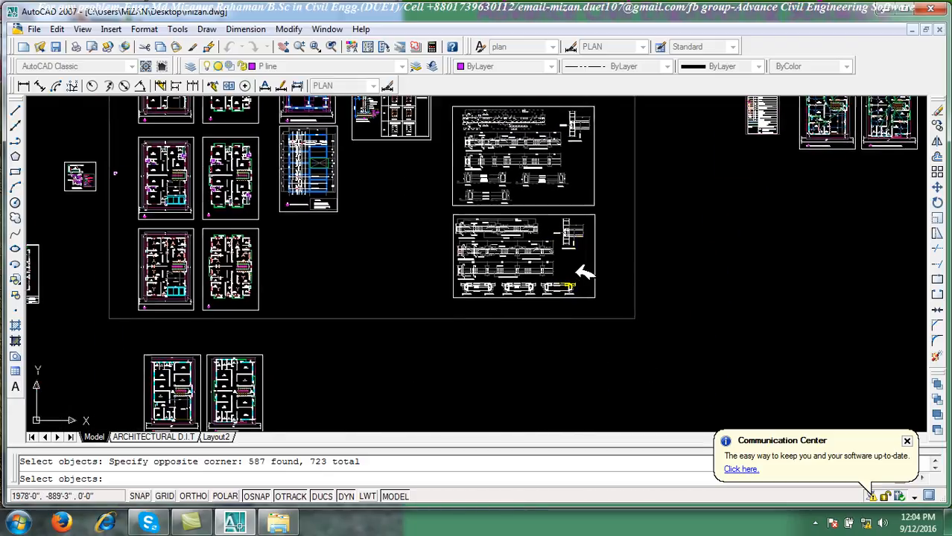
scroll(570, 270, up, 3)
scroll(585, 253, up, 8)
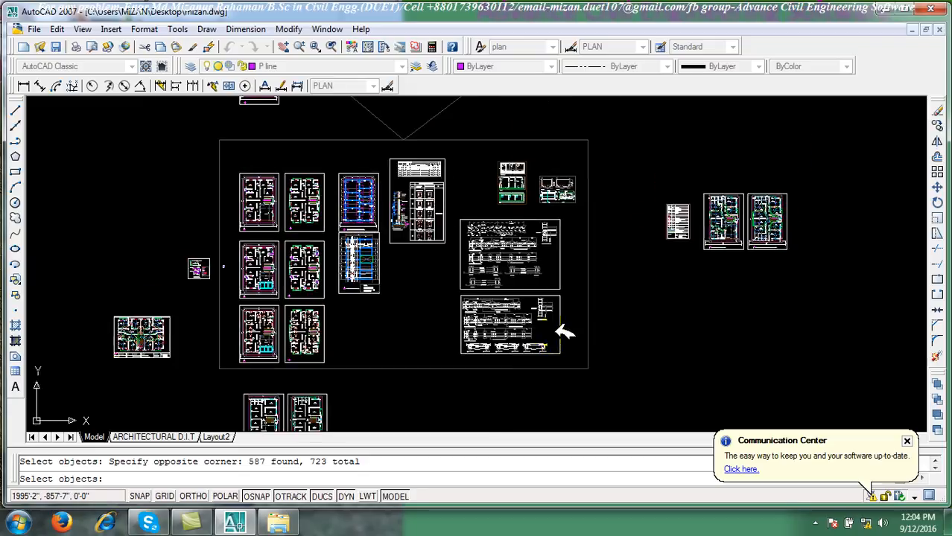
scroll(347, 213, down, 4)
scroll(347, 365, up, 6)
scroll(350, 413, down, 5)
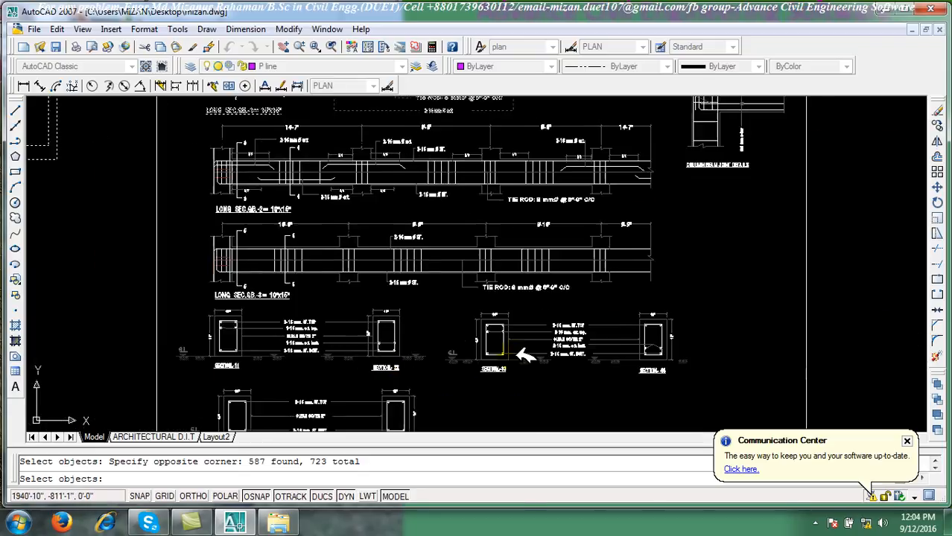
scroll(423, 372, up, 1)
scroll(459, 339, up, 4)
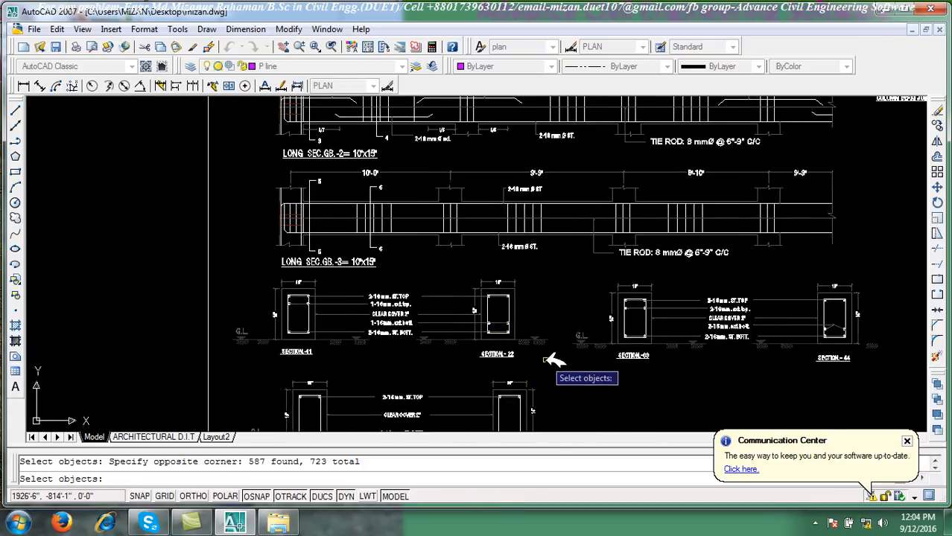
click(547, 361)
click(224, 278)
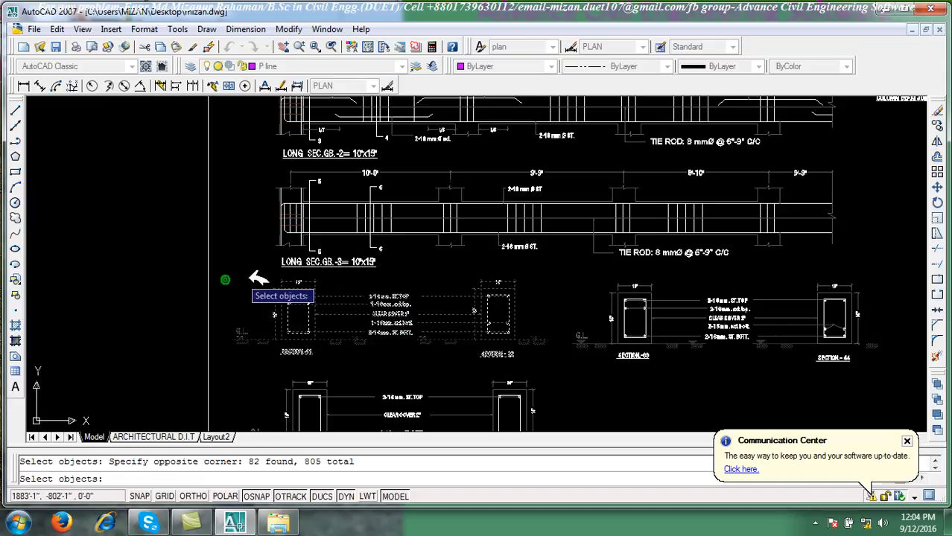
Add Sections 55 and 66 from the lower beam sheet and finish copying the selection to the clipboard
scroll(361, 344, down, 5)
scroll(447, 350, up, 4)
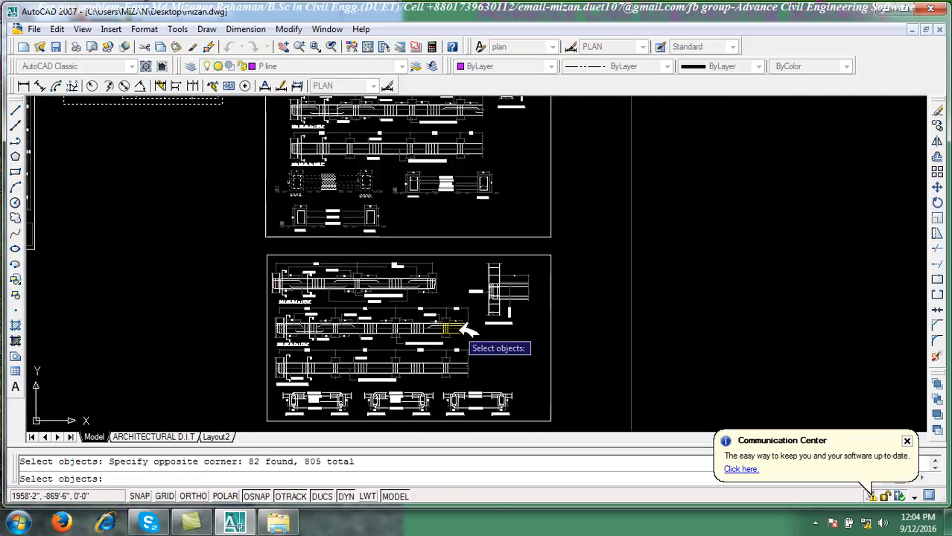
scroll(462, 337, up, 5)
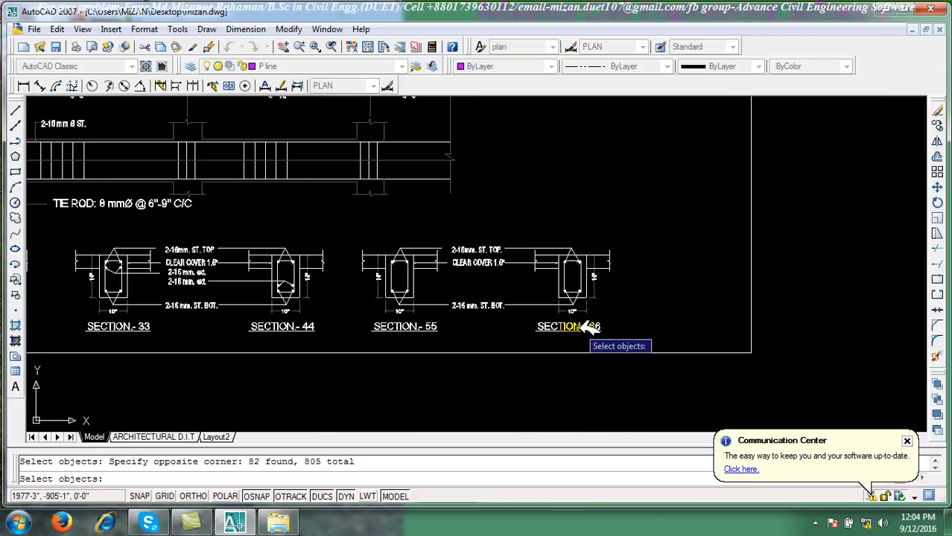
click(674, 342)
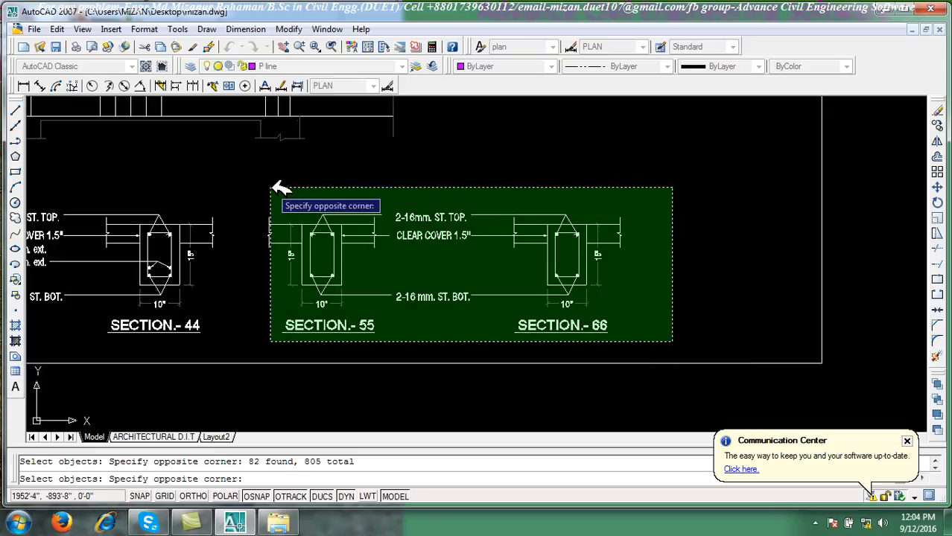
click(246, 181)
scroll(268, 246, down, 4)
scroll(328, 298, down, 3)
scroll(343, 257, up, 2)
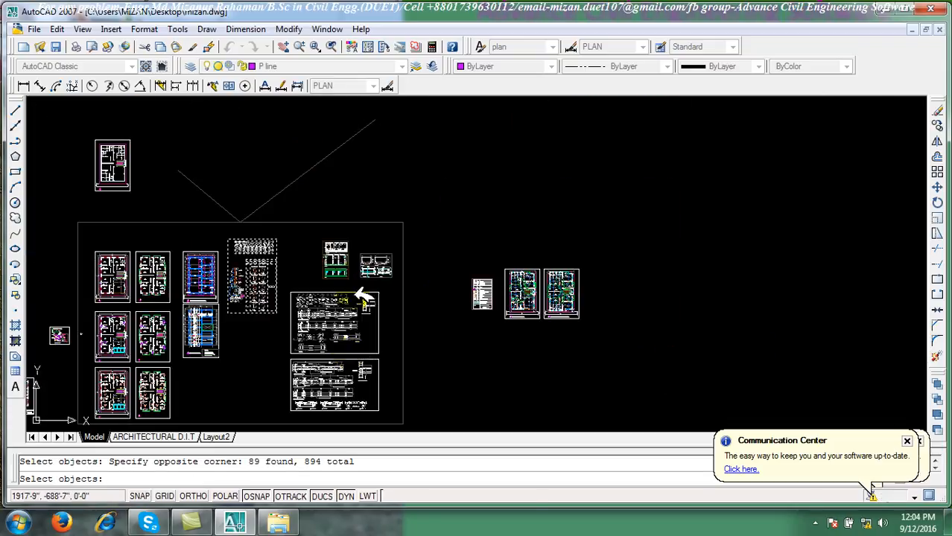
right_click(357, 238)
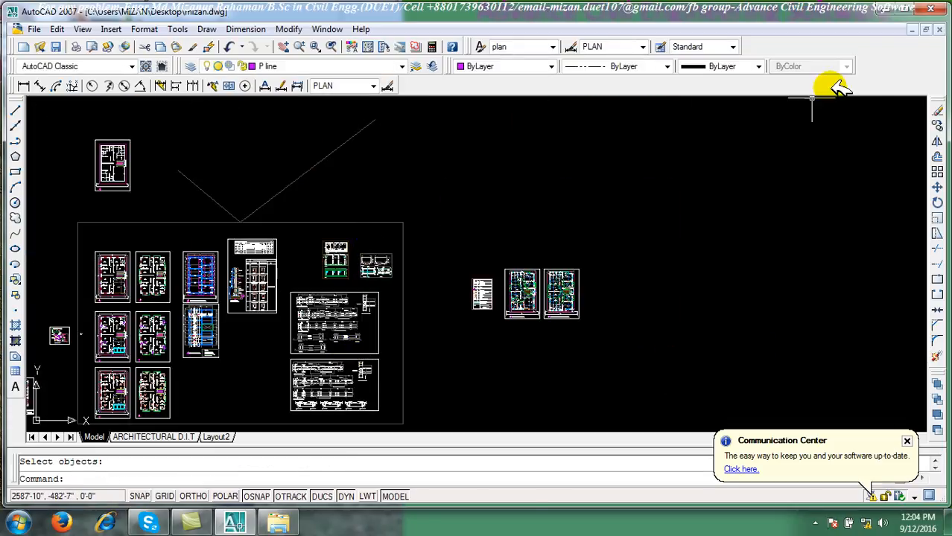
Start a new clipboard copy, selecting the GB-1 long section on the upper beam sheet and the entire column schedule sheet
click(168, 46)
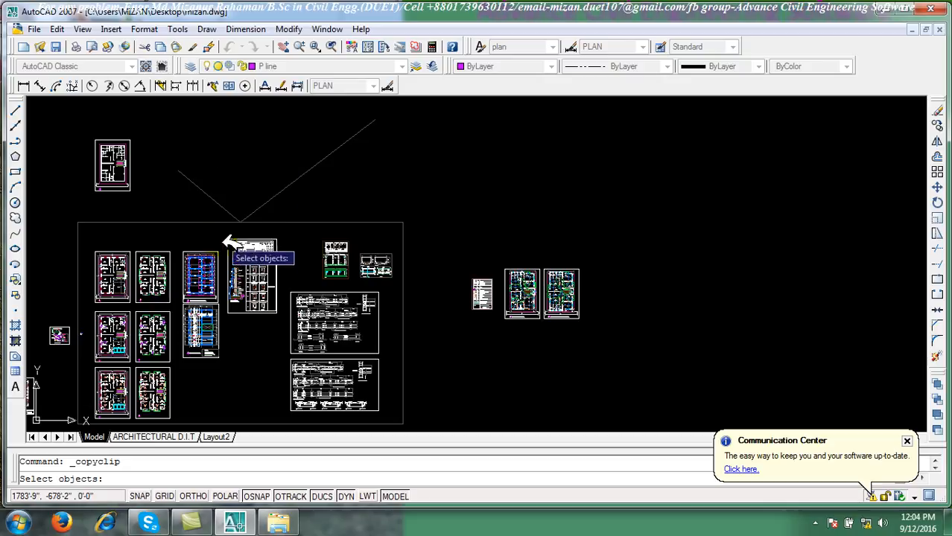
scroll(280, 309, up, 2)
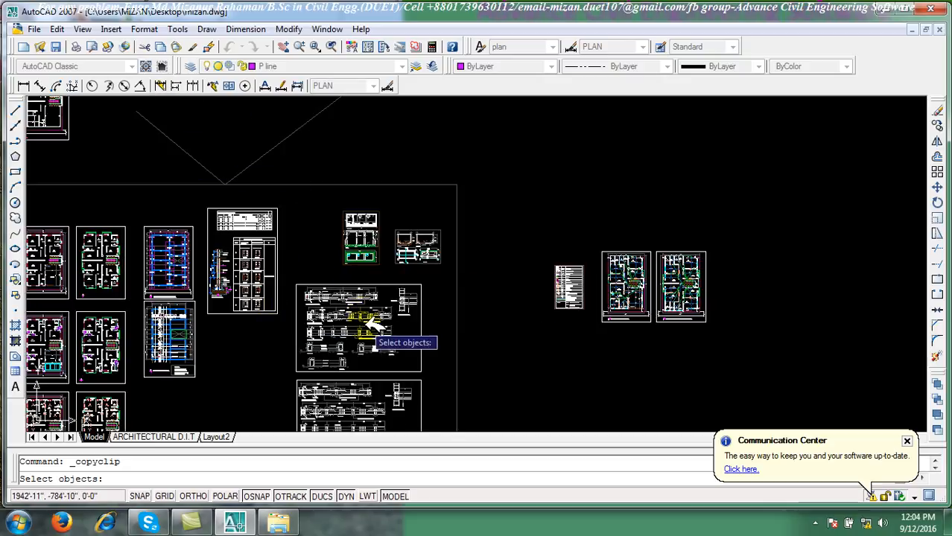
scroll(365, 313, up, 7)
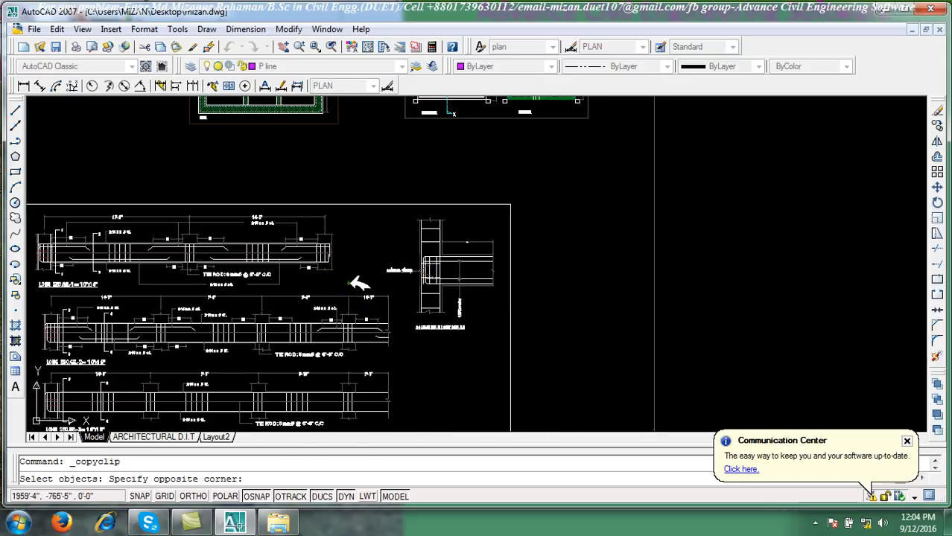
click(349, 283)
middle_drag(42, 222, 113, 221)
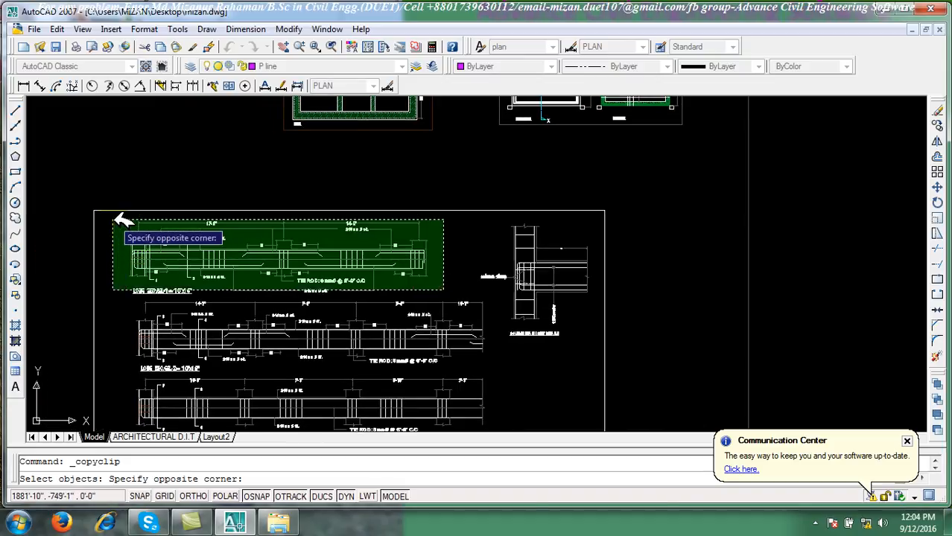
click(114, 220)
scroll(338, 321, down, 7)
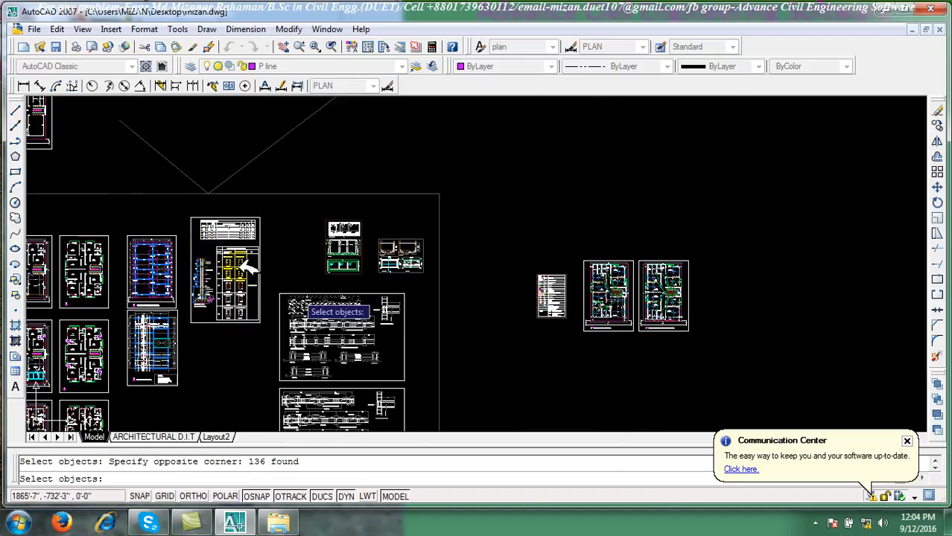
click(273, 328)
click(190, 217)
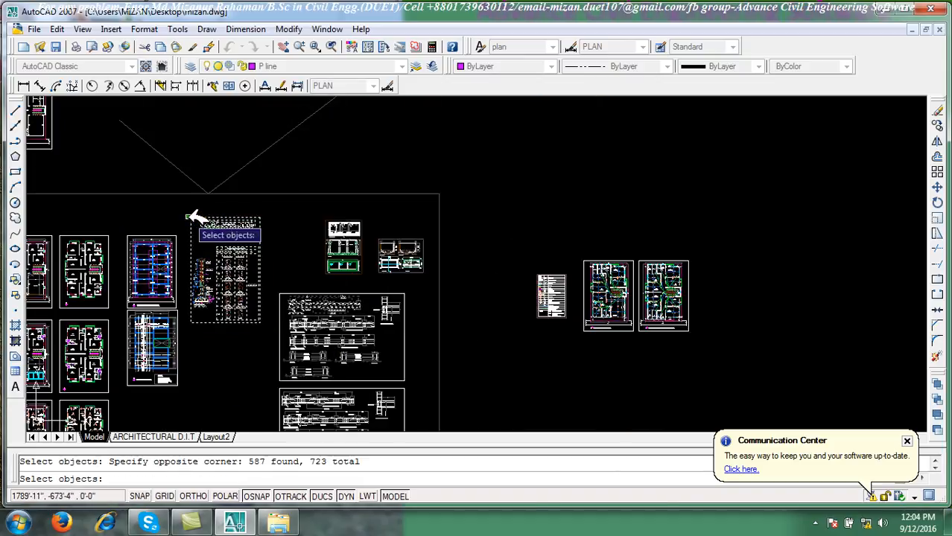
Add the Section 55 and Section 66 cross-sections on the lower beam sheet to the copy selection
scroll(313, 354, up, 3)
middle_drag(322, 334, 343, 216)
scroll(371, 332, down, 4)
scroll(376, 333, up, 5)
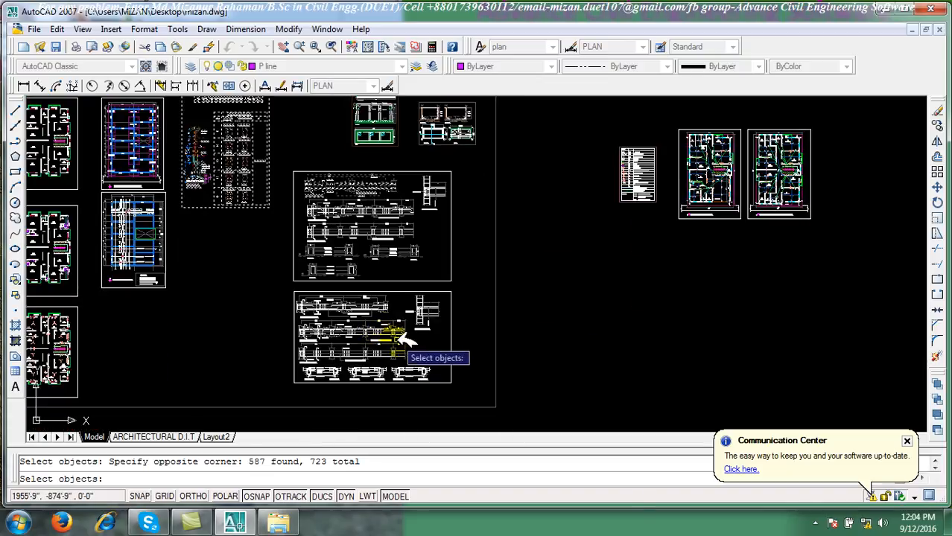
click(454, 390)
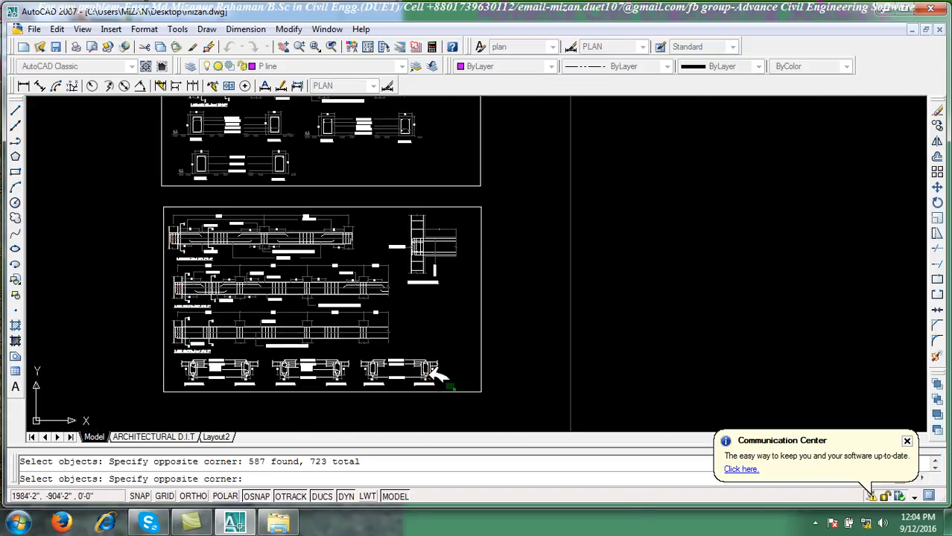
click(363, 354)
Add Sections 11 and 22 from the upper beam sheet and complete the copy to the clipboard
middle_drag(279, 221, 331, 358)
scroll(333, 298, up, 5)
click(441, 340)
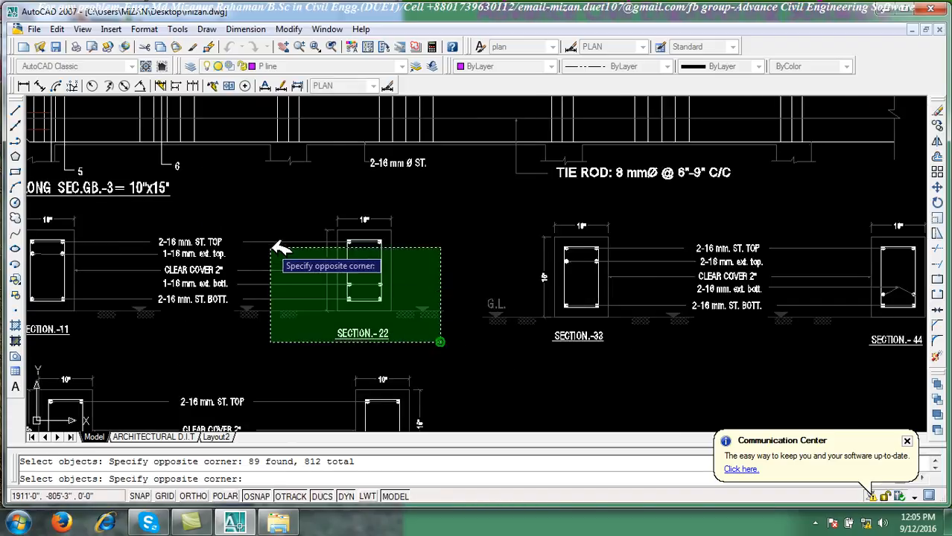
scroll(280, 252, down, 2)
click(71, 222)
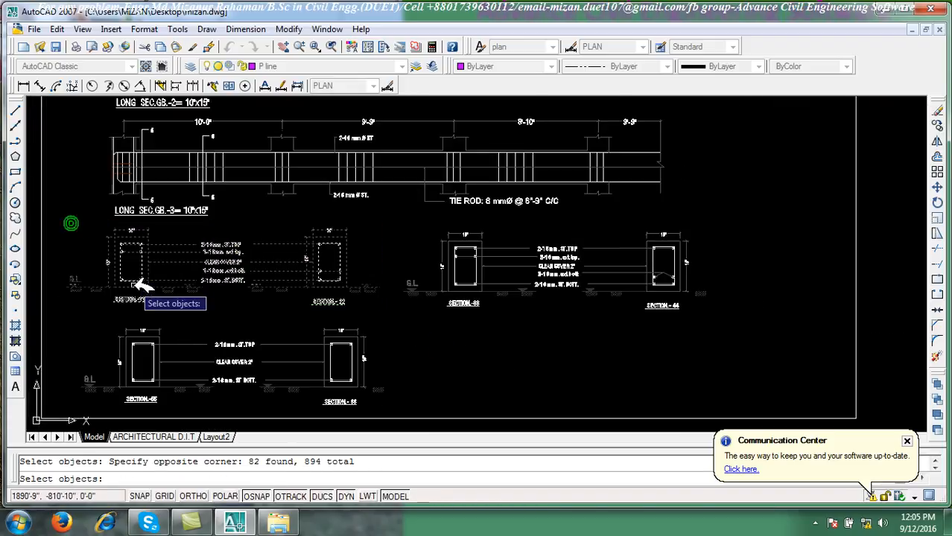
key(Return)
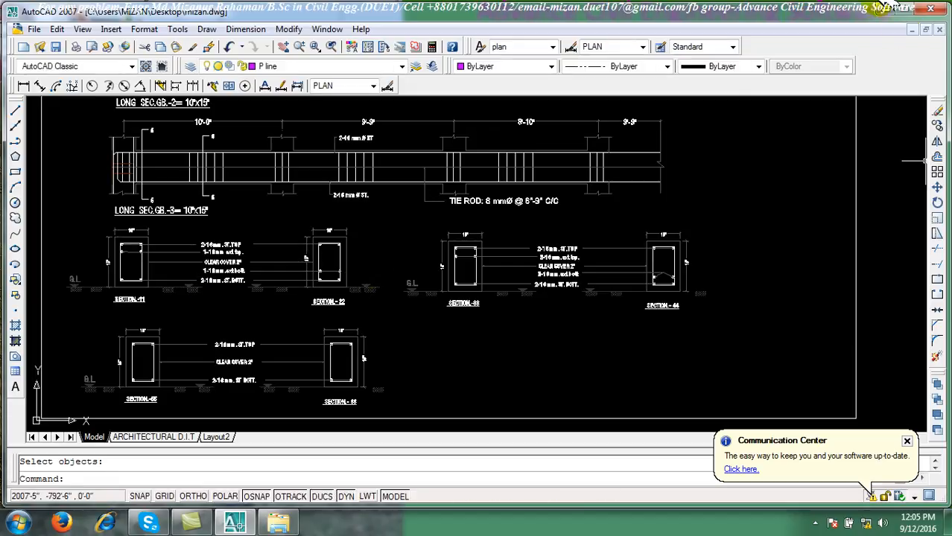
Close mizan.dwg without saving its changes, cancelling the exit so that pobitro.dwg stays open
click(941, 9)
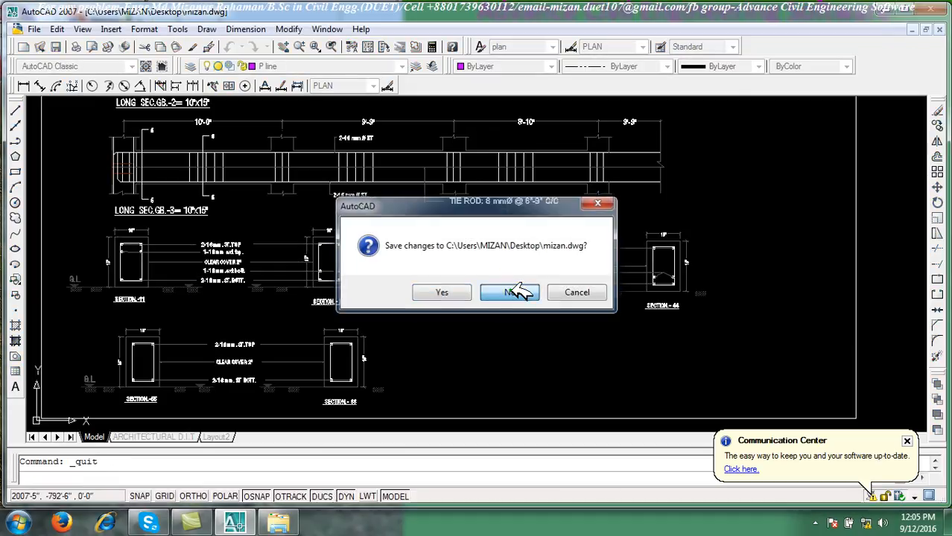
click(512, 290)
click(579, 292)
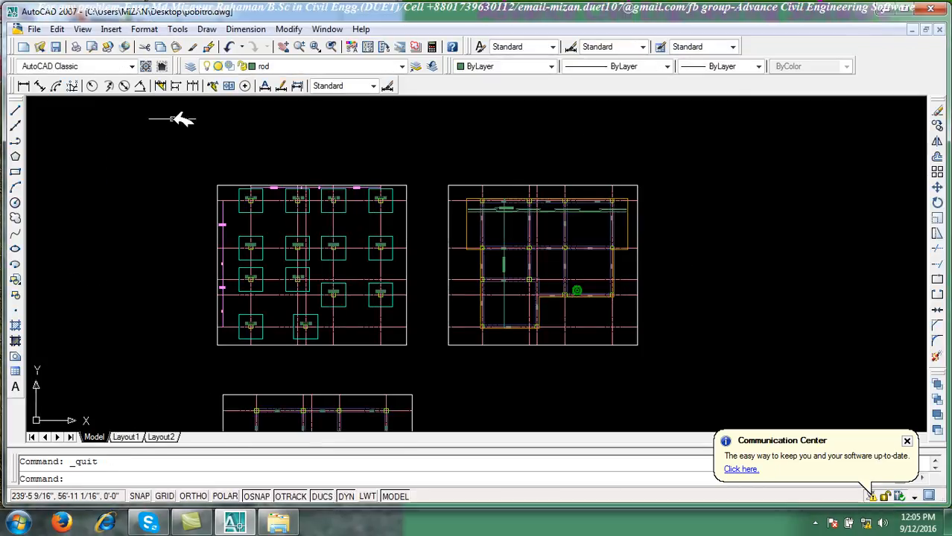
Paste the copied column schedule sheet, GB-1 long section and cross-sections into the empty area above and beside the plans
click(178, 47)
scroll(693, 323, down, 5)
middle_drag(376, 343, 316, 352)
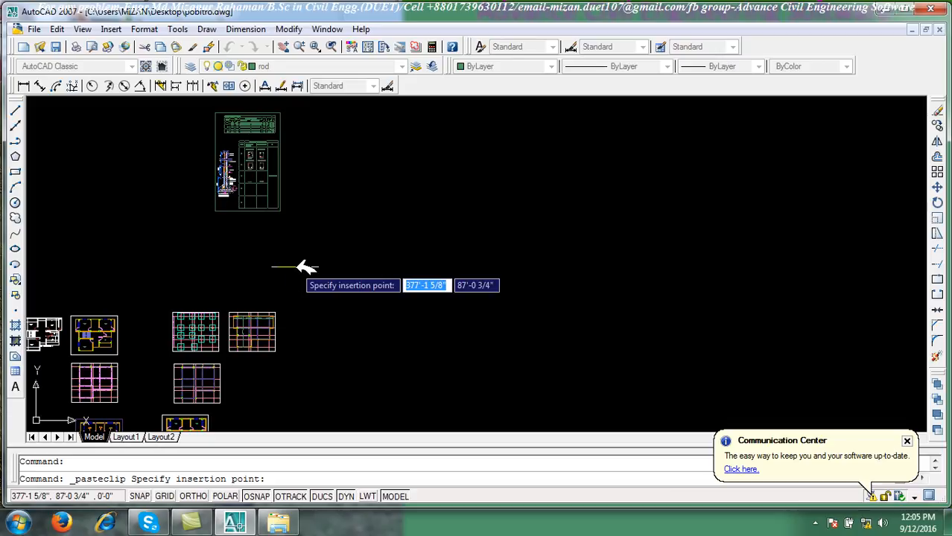
click(296, 267)
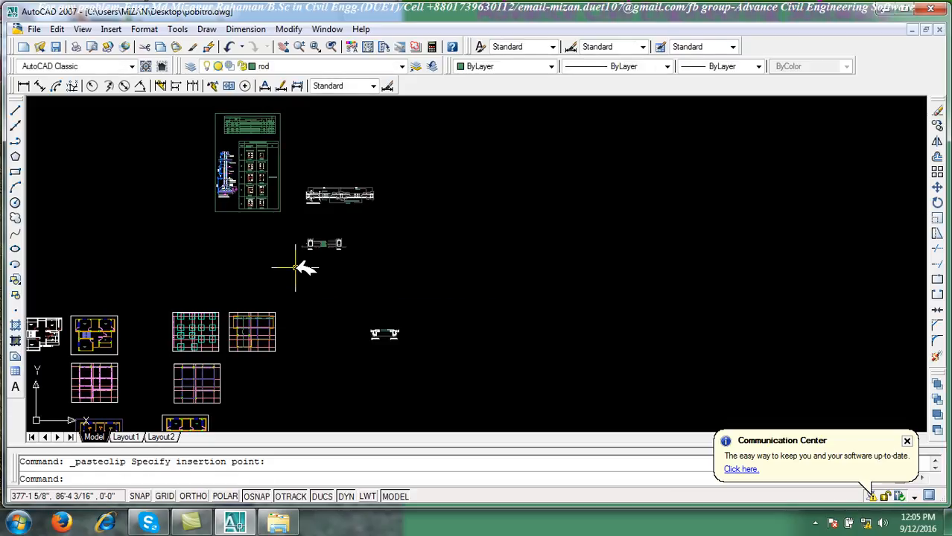
scroll(521, 329, up, 2)
scroll(459, 197, up, 2)
scroll(393, 170, up, 3)
scroll(350, 232, up, 3)
scroll(350, 232, down, 10)
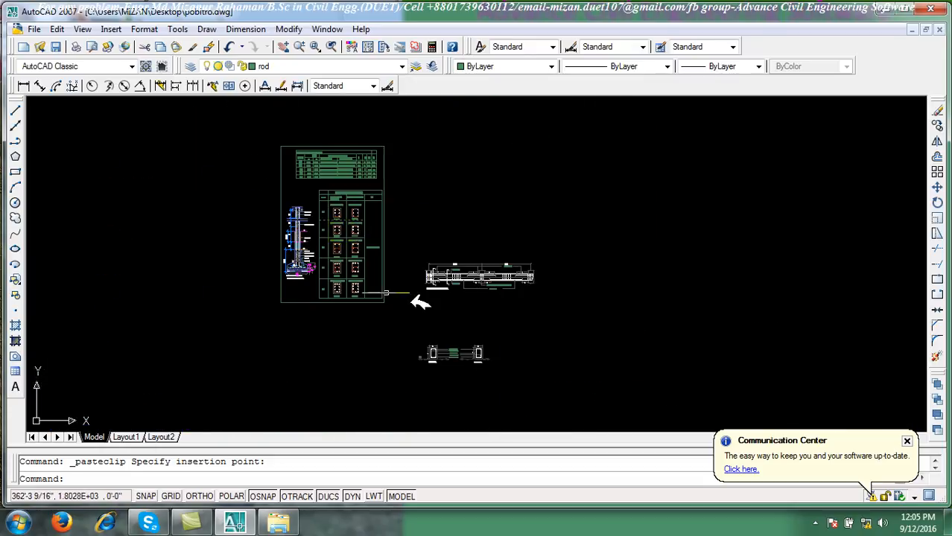
middle_drag(524, 299, 540, 274)
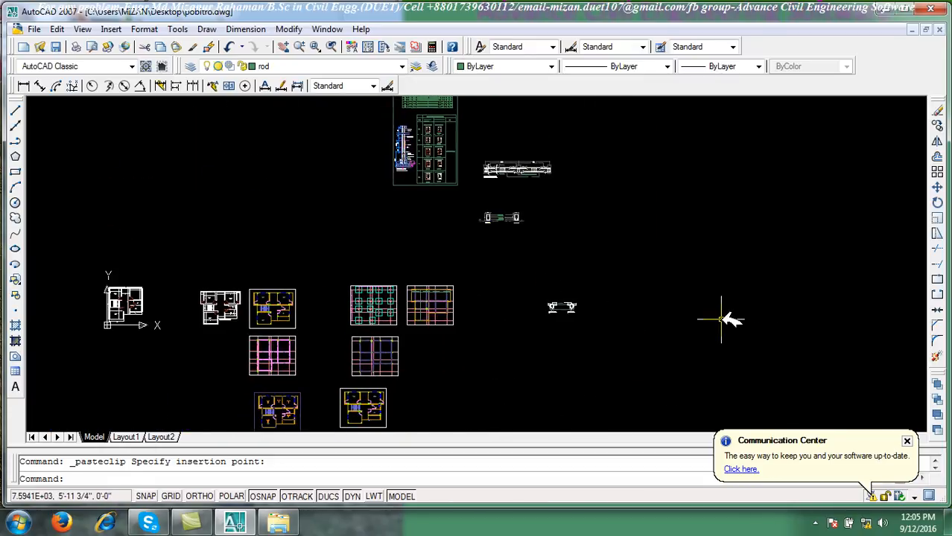
Move the GB-1 long section into the empty space directly beside the FB beam layout plan
click(937, 186)
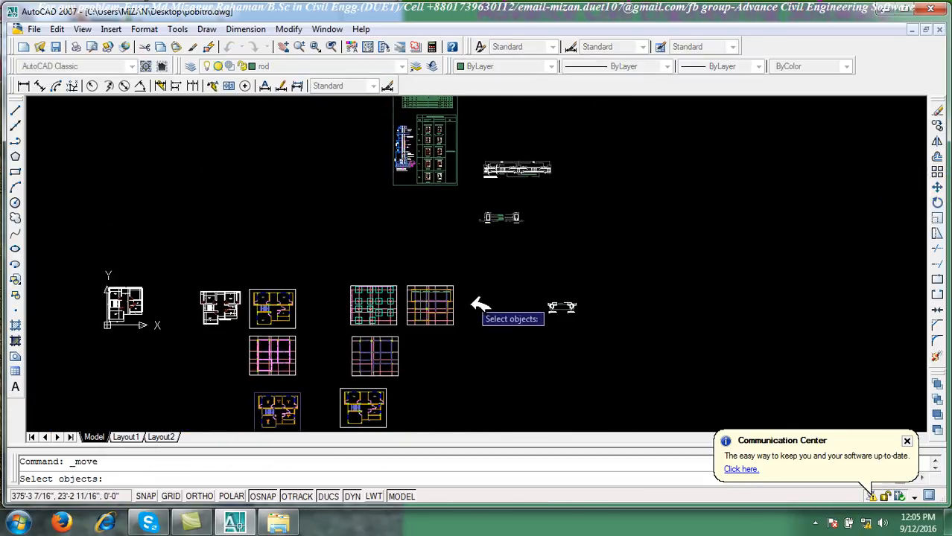
scroll(460, 279, up, 5)
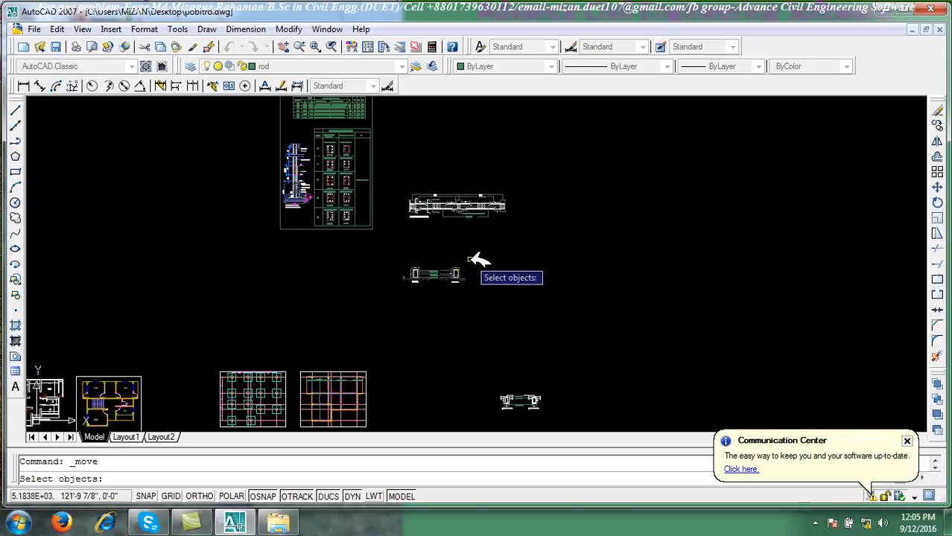
click(615, 258)
click(334, 145)
key(Return)
click(370, 216)
scroll(447, 201, down, 5)
scroll(606, 351, up, 3)
scroll(484, 237, up, 3)
click(659, 202)
Compare the GB-1 long section's spans and bars with the beam layout plan, starting the Line command for a new beam
scroll(608, 240, down, 4)
scroll(570, 257, up, 7)
middle_drag(588, 289, 411, 290)
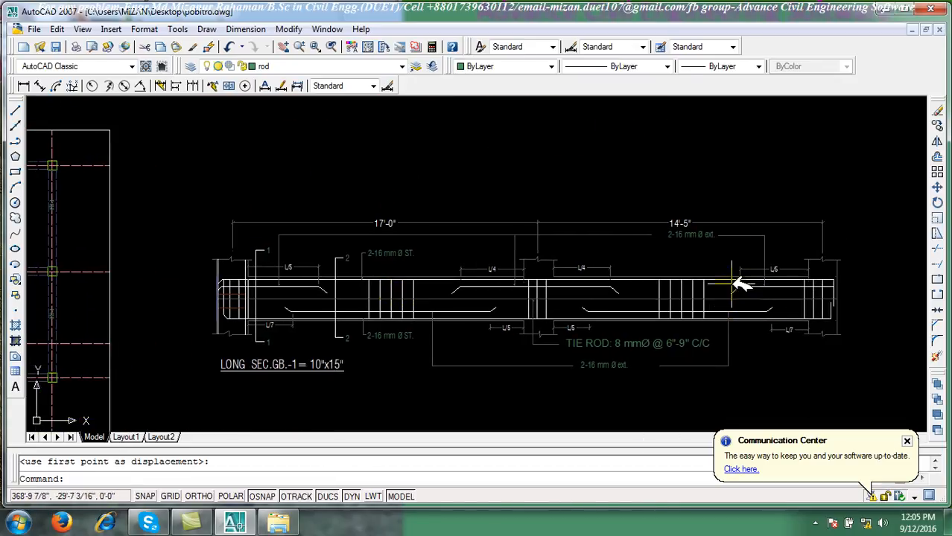
scroll(415, 289, down, 4)
scroll(417, 283, up, 7)
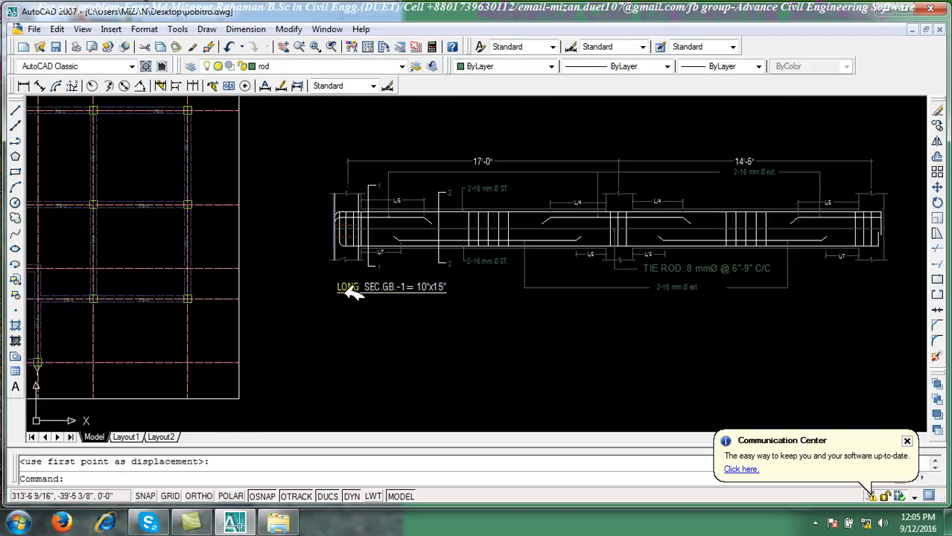
scroll(484, 290, down, 5)
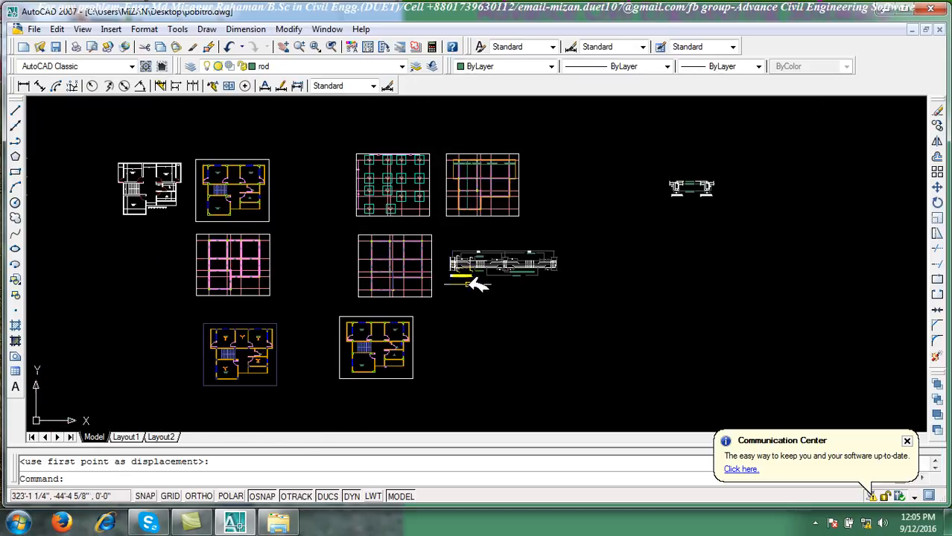
middle_drag(478, 272, 255, 329)
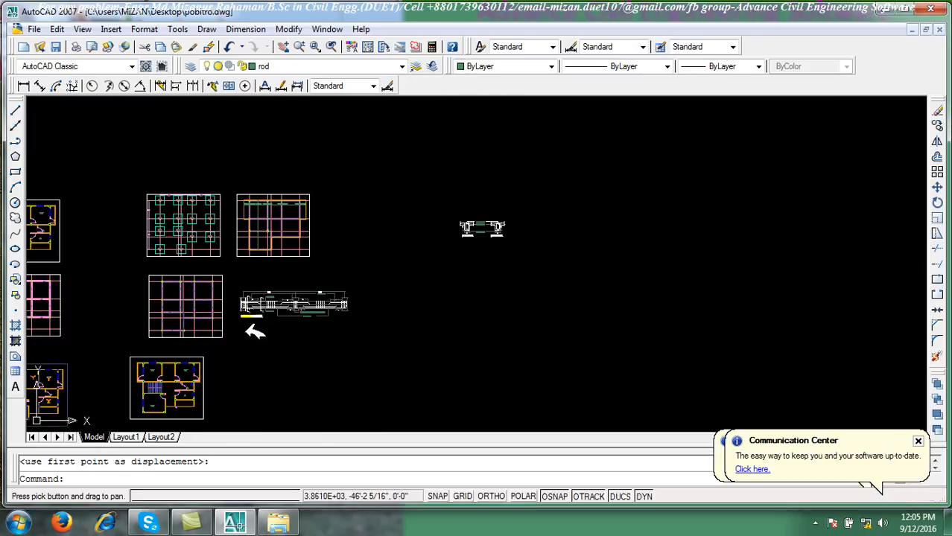
click(25, 113)
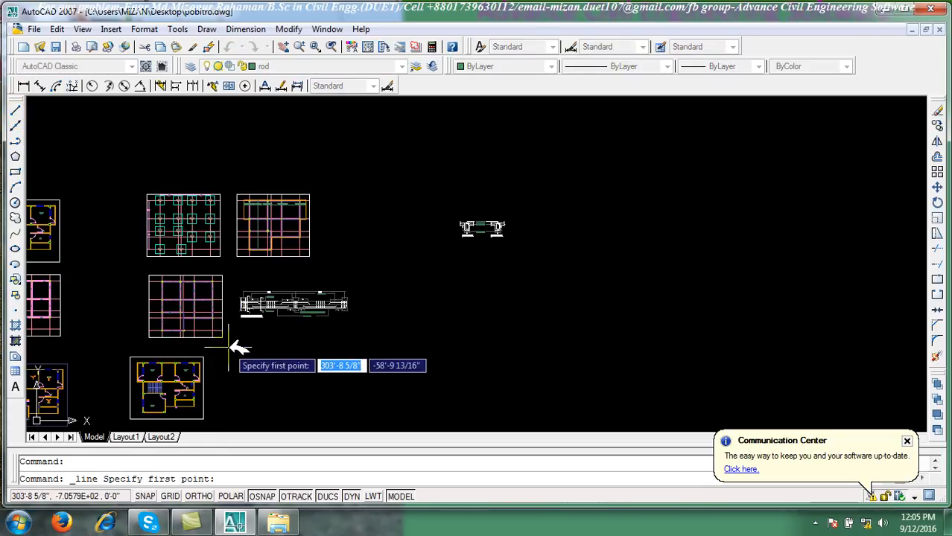
scroll(340, 272, up, 6)
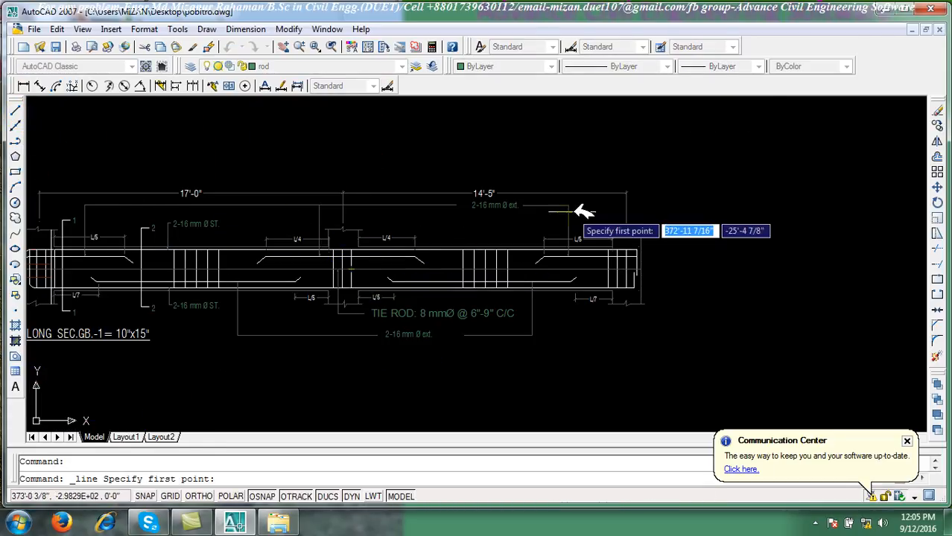
scroll(570, 219, down, 6)
scroll(450, 266, up, 2)
scroll(287, 332, down, 5)
scroll(314, 257, up, 5)
scroll(253, 200, down, 5)
middle_drag(254, 199, 281, 347)
scroll(290, 347, up, 10)
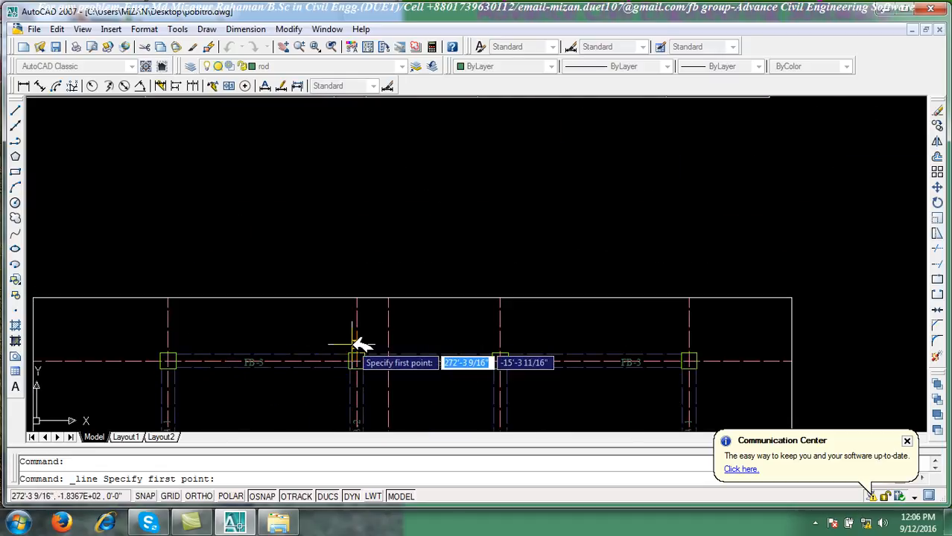
scroll(551, 346, down, 5)
middle_drag(539, 351, 363, 240)
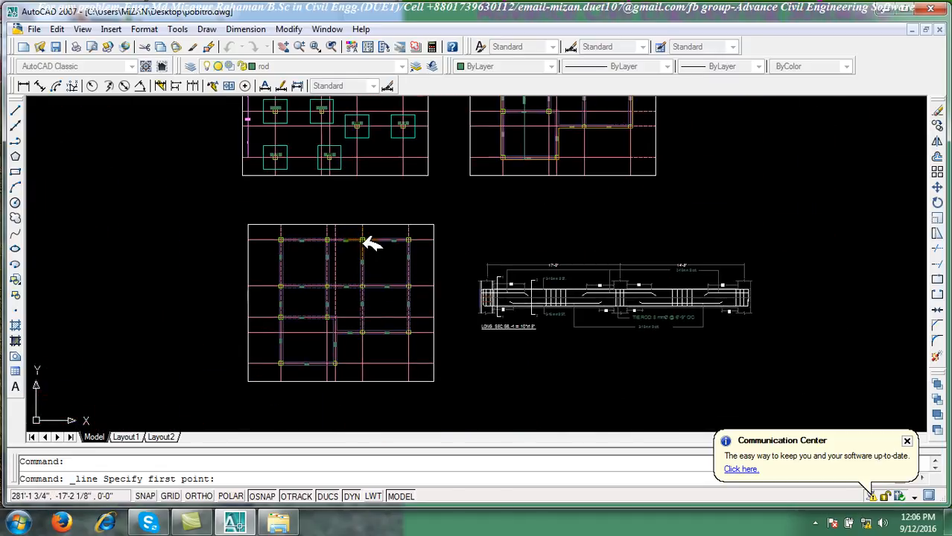
scroll(277, 264, up, 2)
middle_drag(729, 344, 610, 344)
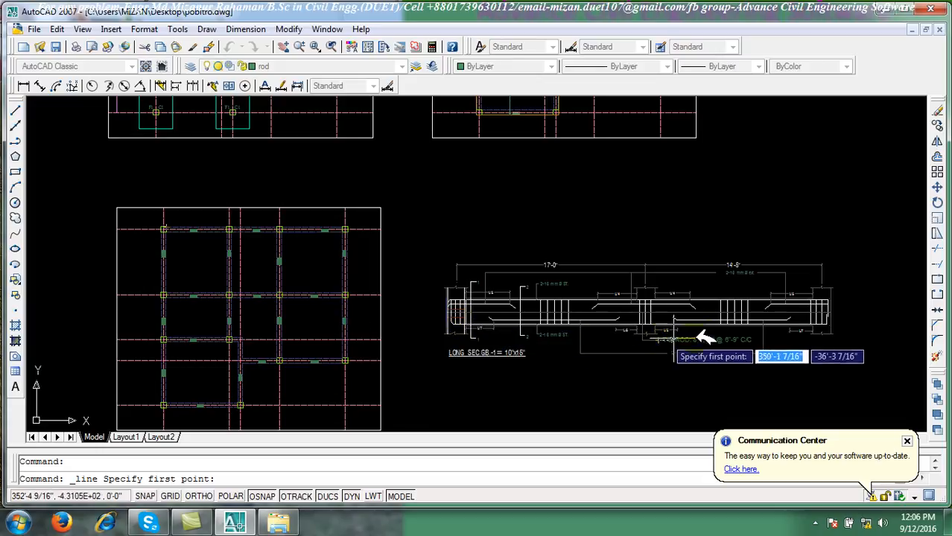
mouse_move(711, 338)
middle_down()
mouse_move(705, 329)
mouse_move(722, 279)
middle_up()
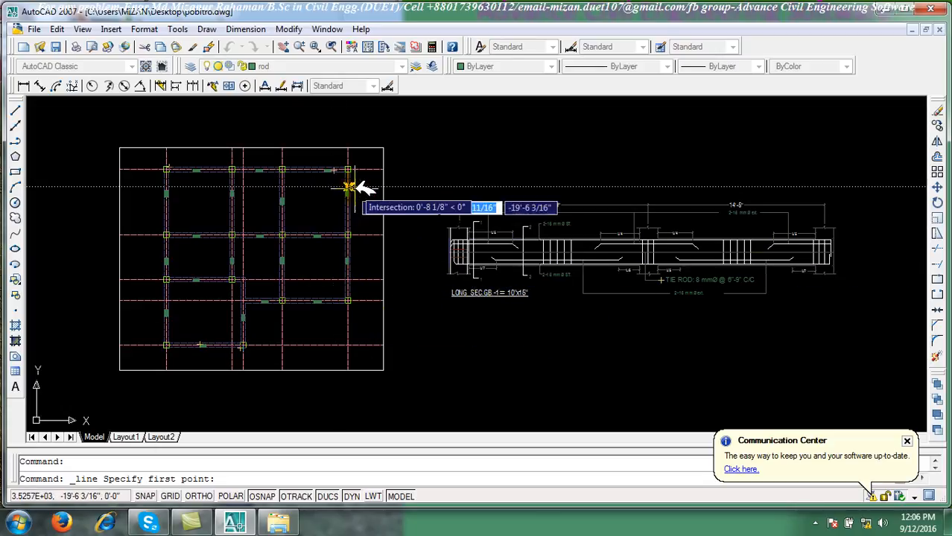
Examine the footing and column layout plan, including its grid spacings and the footing and column labels
scroll(436, 232, down, 2)
scroll(219, 334, down, 4)
middle_drag(218, 333, 462, 323)
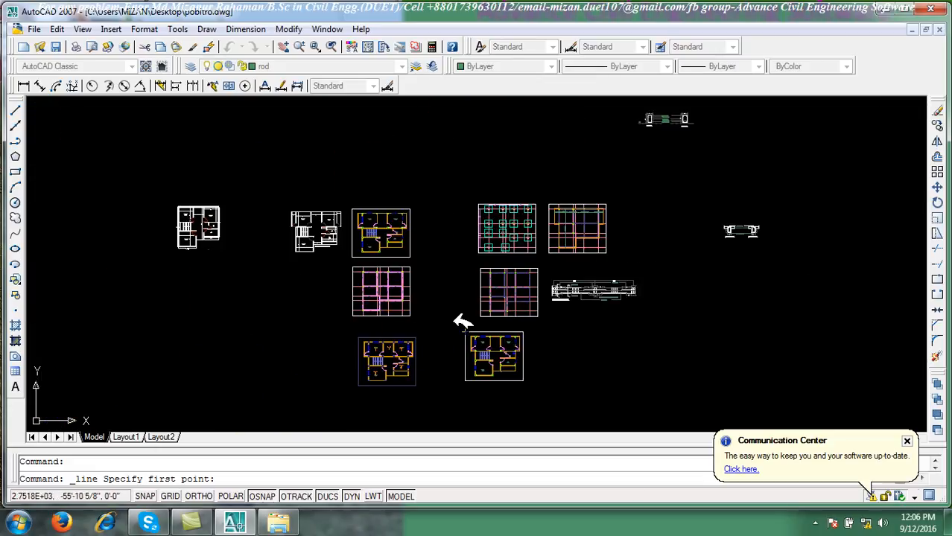
scroll(588, 231, up, 5)
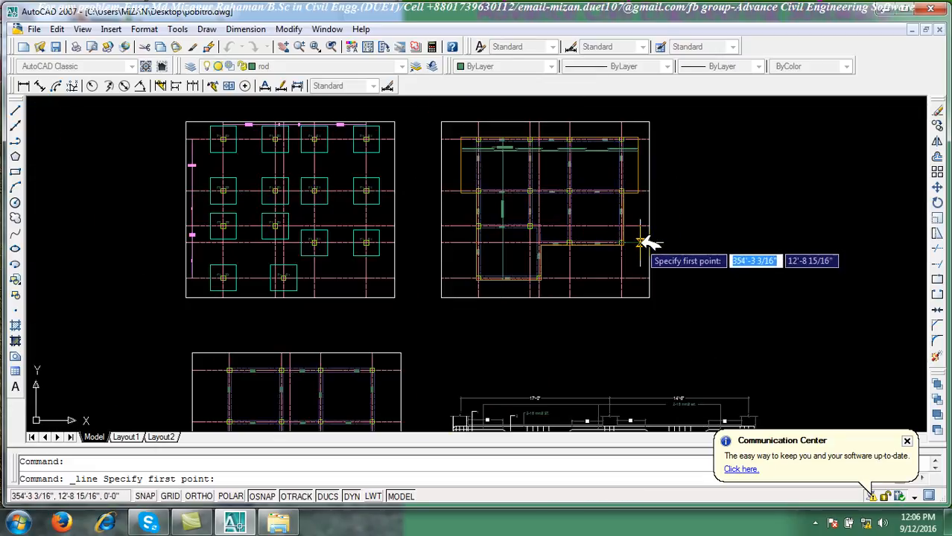
scroll(191, 202, up, 2)
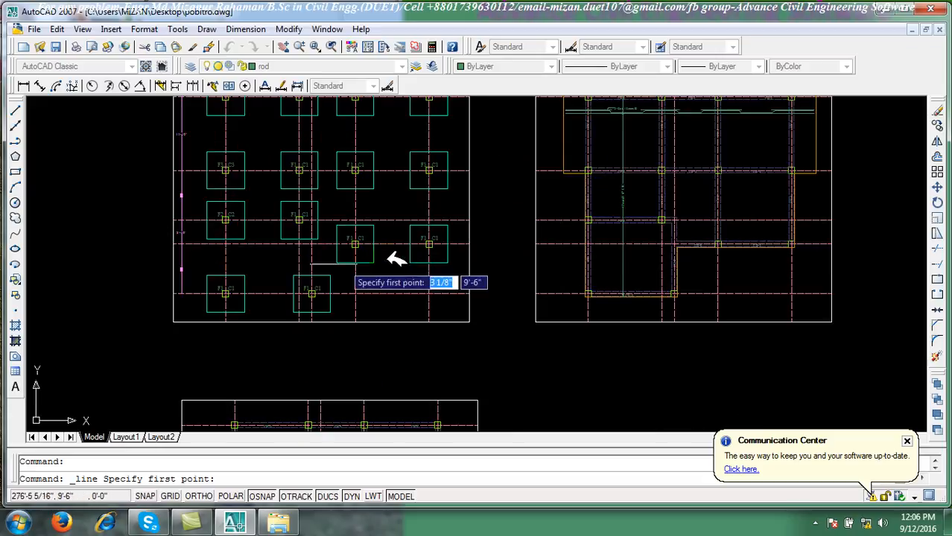
scroll(190, 282, up, 5)
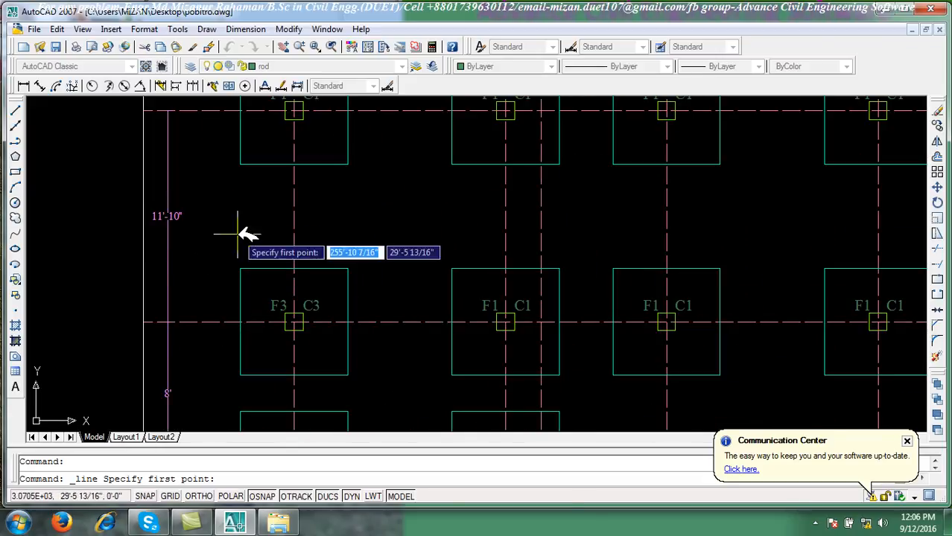
middle_drag(239, 235, 305, 153)
scroll(263, 330, down, 2)
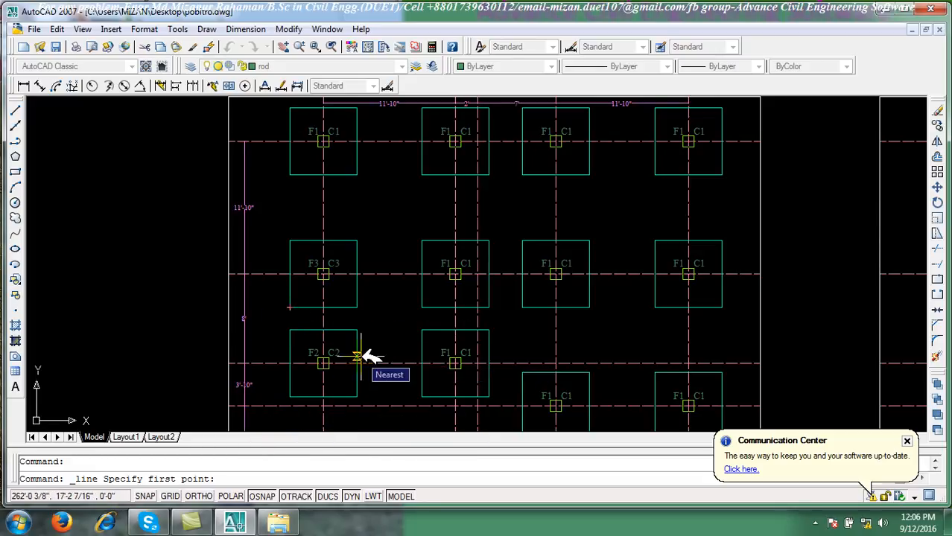
scroll(267, 369, up, 3)
scroll(268, 370, down, 6)
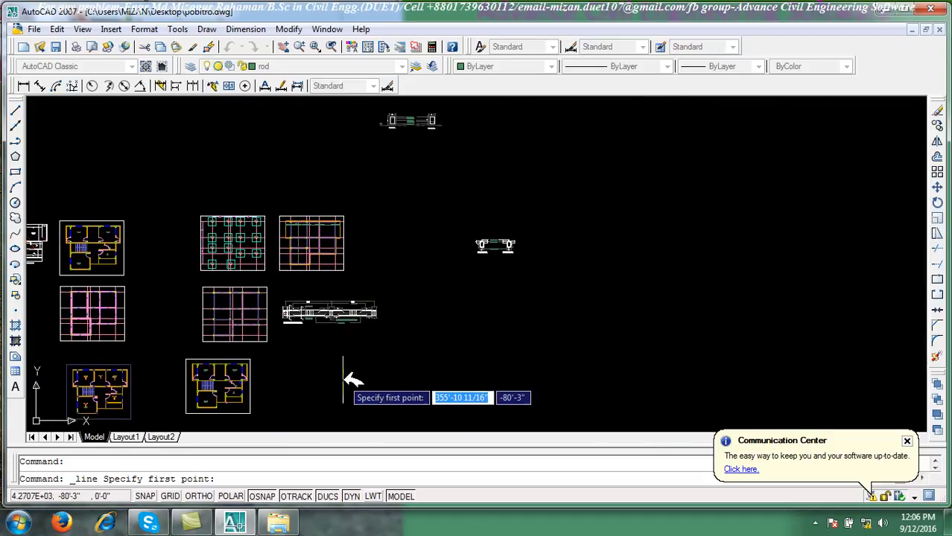
Draw a horizontal 25' line below the GB-1 long section with Ortho on
scroll(350, 379, up, 3)
click(228, 339)
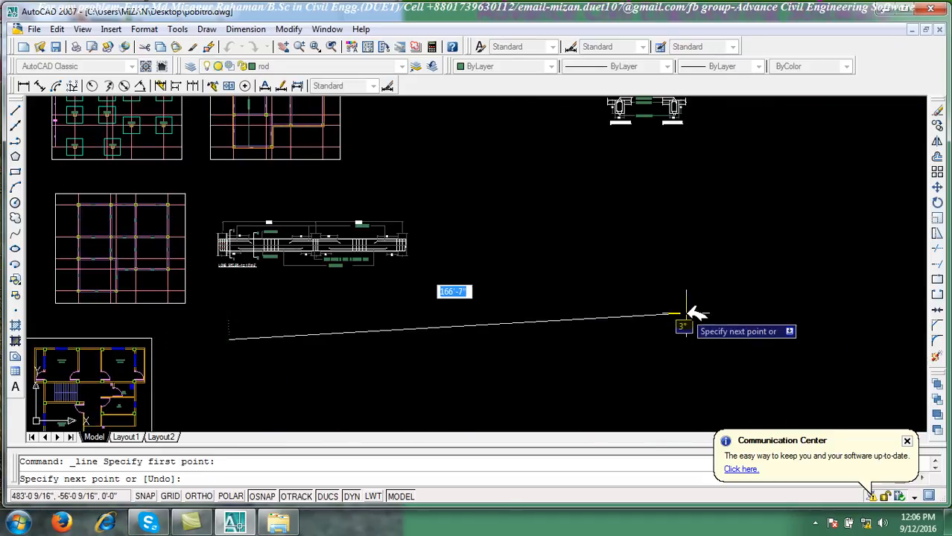
key(F8)
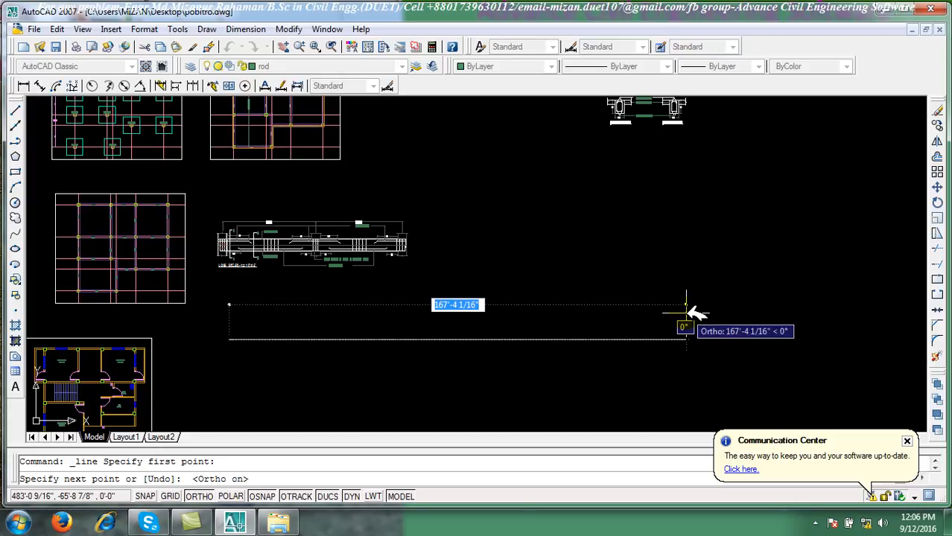
text(25)
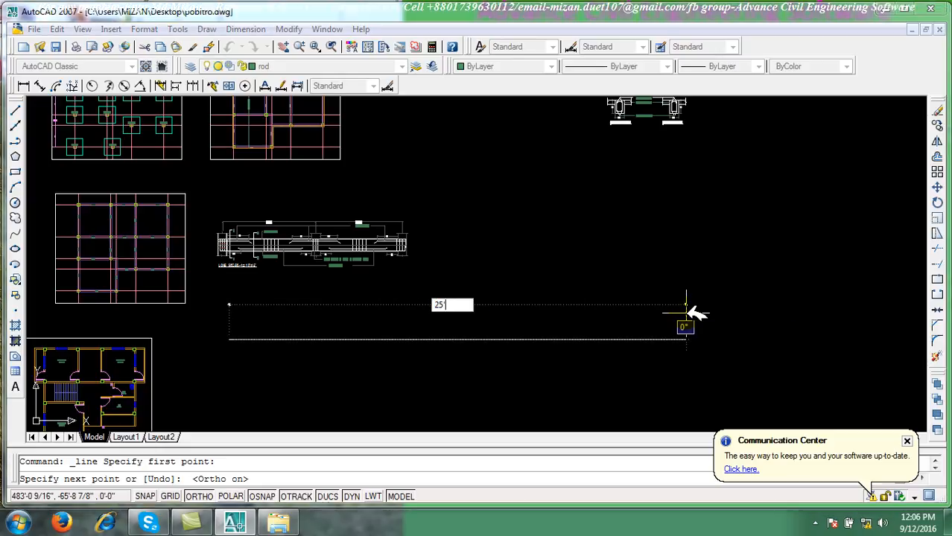
key(Return)
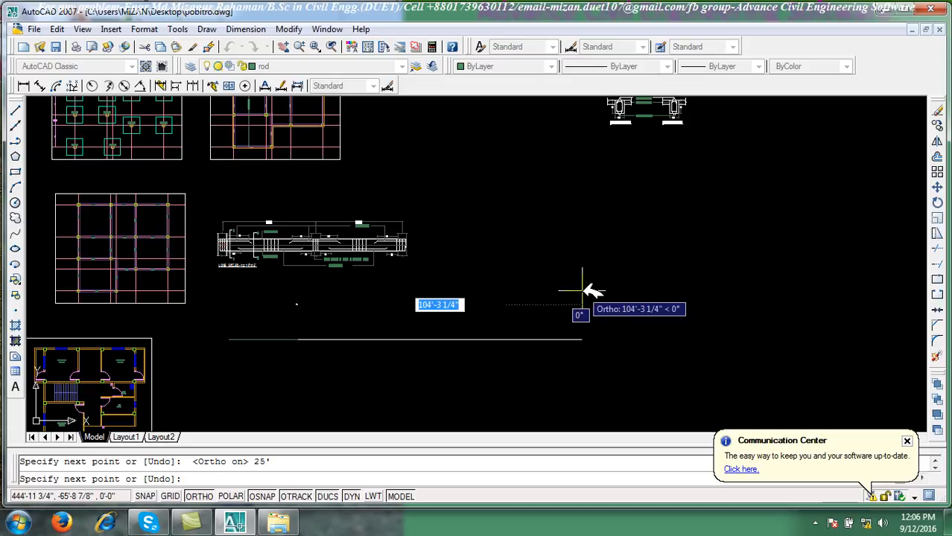
right_click(319, 312)
click(327, 318)
Offset the 25' line downward by 15 to form the beam's second edge
scroll(274, 343, up, 3)
middle_drag(260, 347, 547, 357)
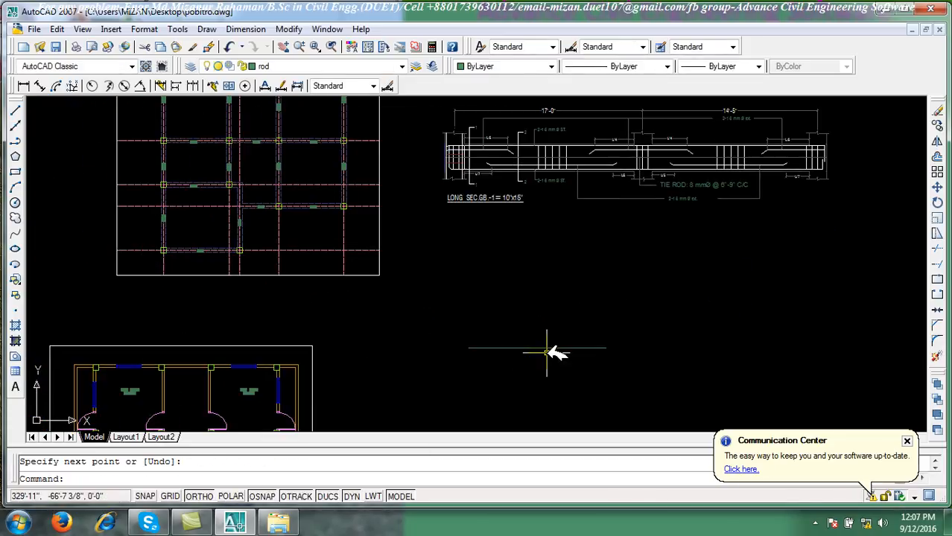
click(938, 156)
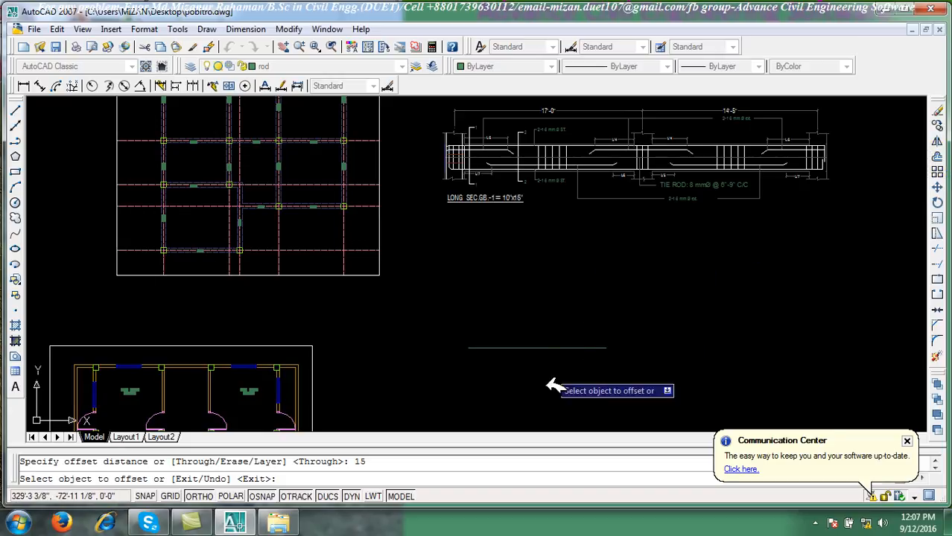
click(551, 347)
click(547, 373)
right_click(560, 296)
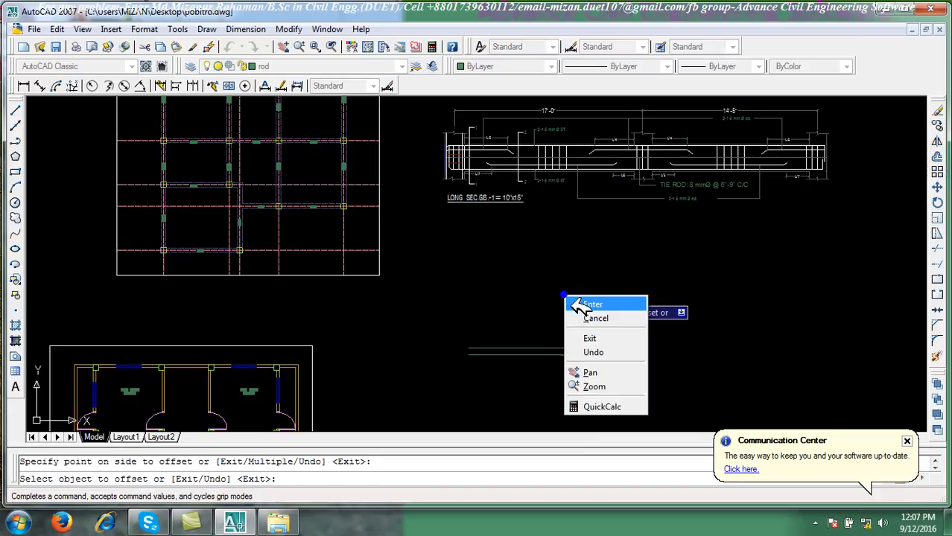
click(573, 301)
Create a new layer named beam with colour 160 and apply the layer settings
scroll(575, 325, up, 5)
scroll(575, 325, up, 1)
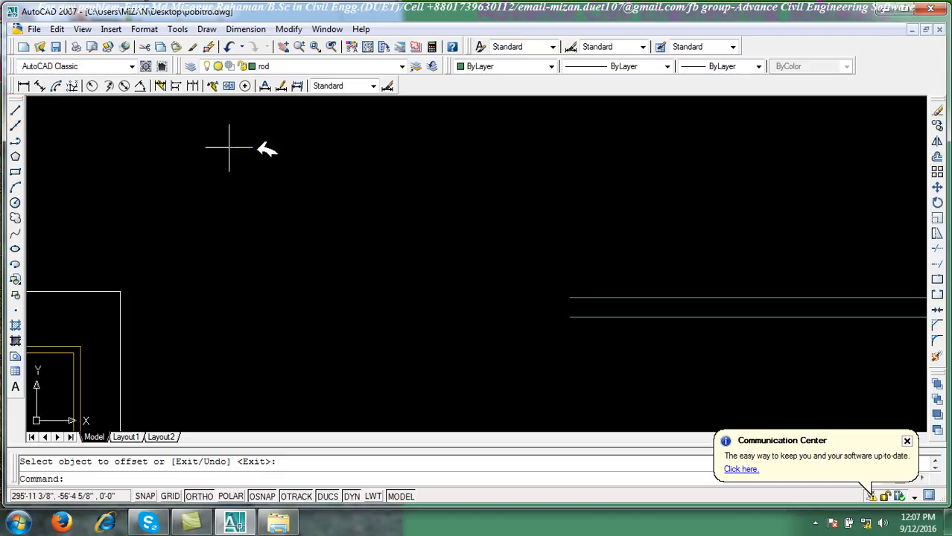
click(192, 65)
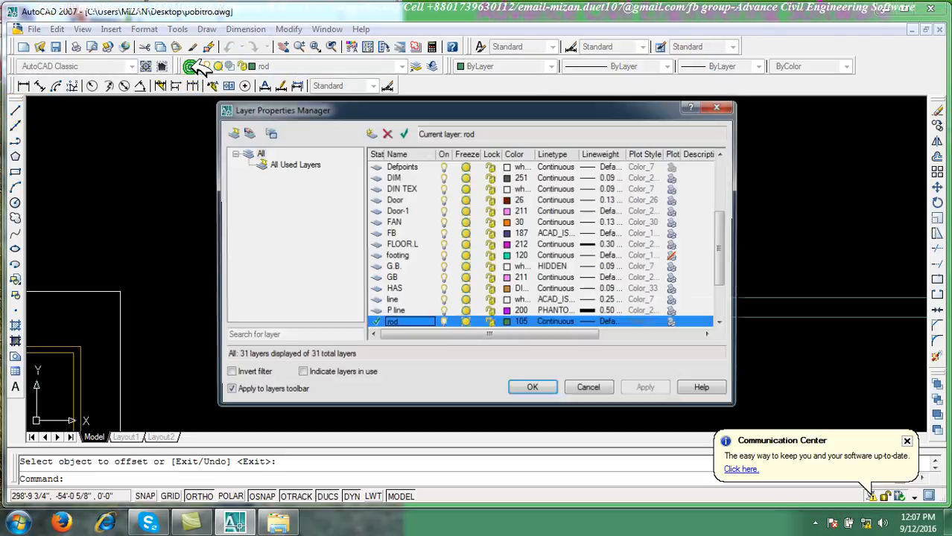
click(368, 140)
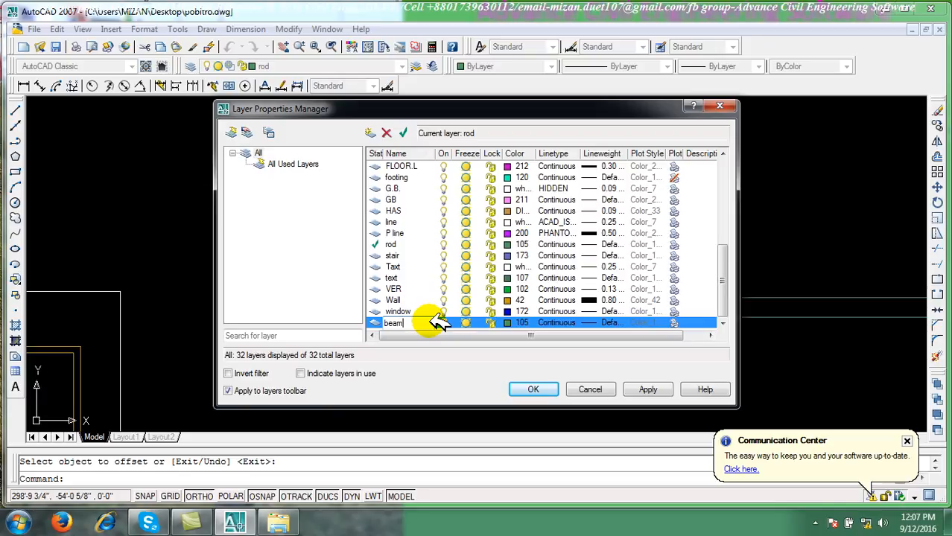
click(512, 323)
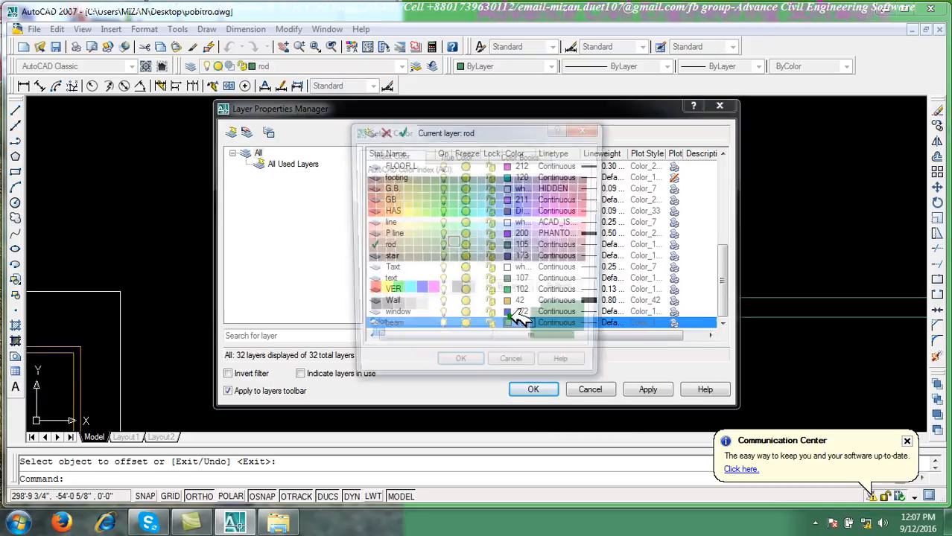
click(522, 214)
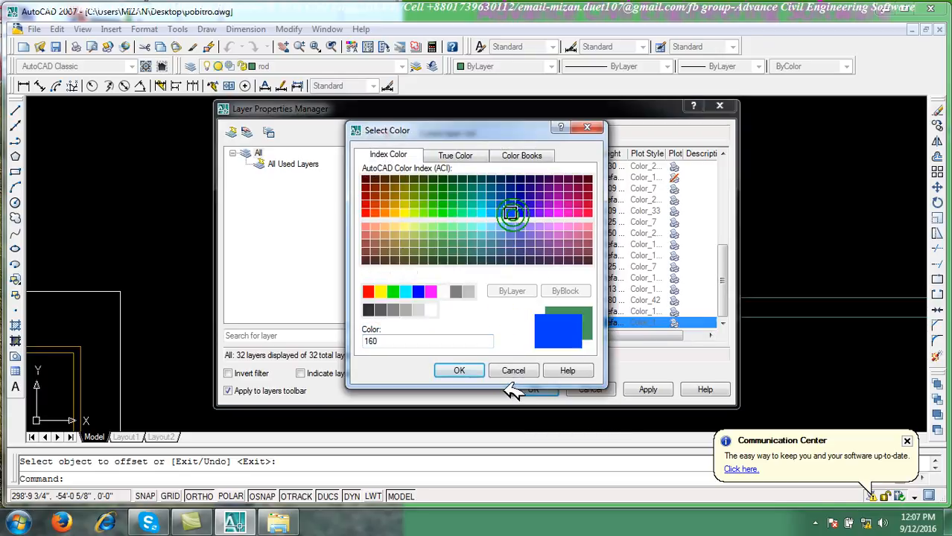
click(463, 370)
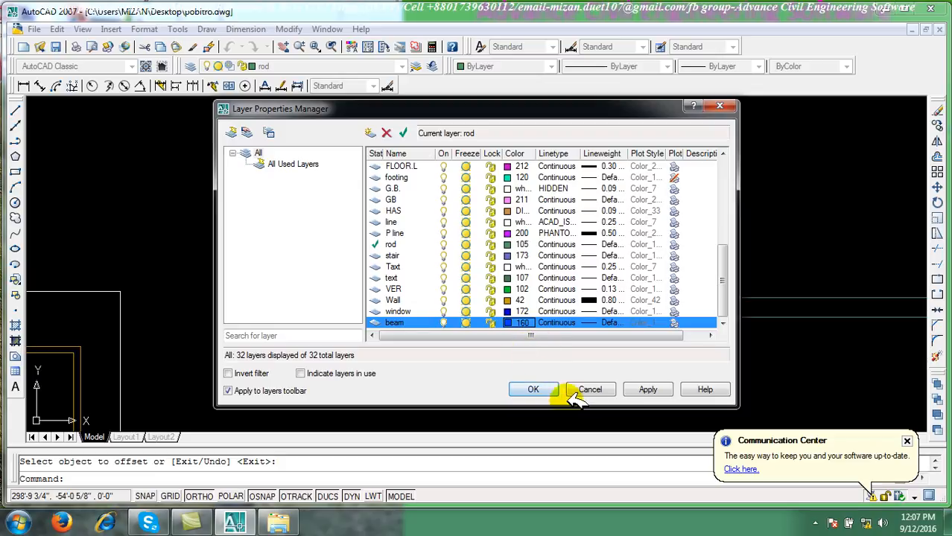
click(635, 390)
click(533, 390)
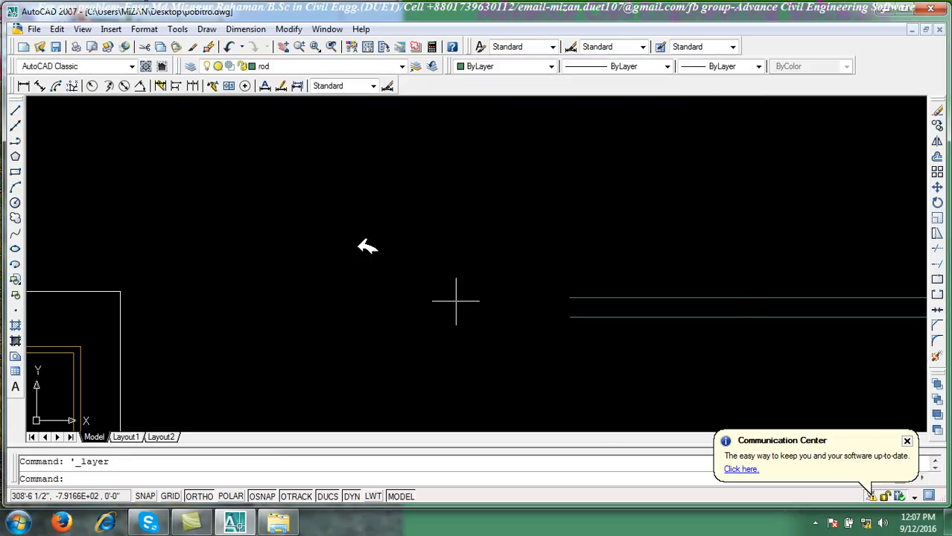
Make beam the current layer and move both beam edge lines from the rod layer onto it
click(286, 65)
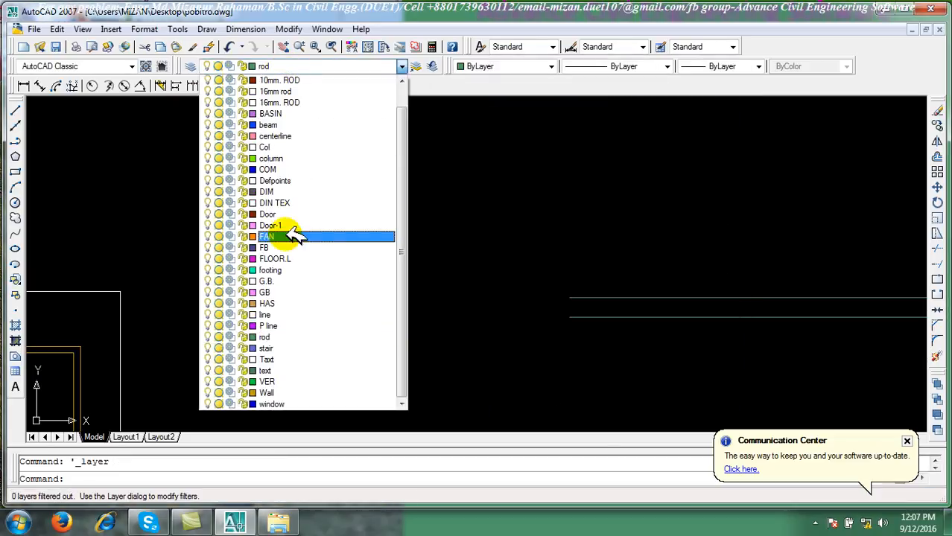
click(318, 124)
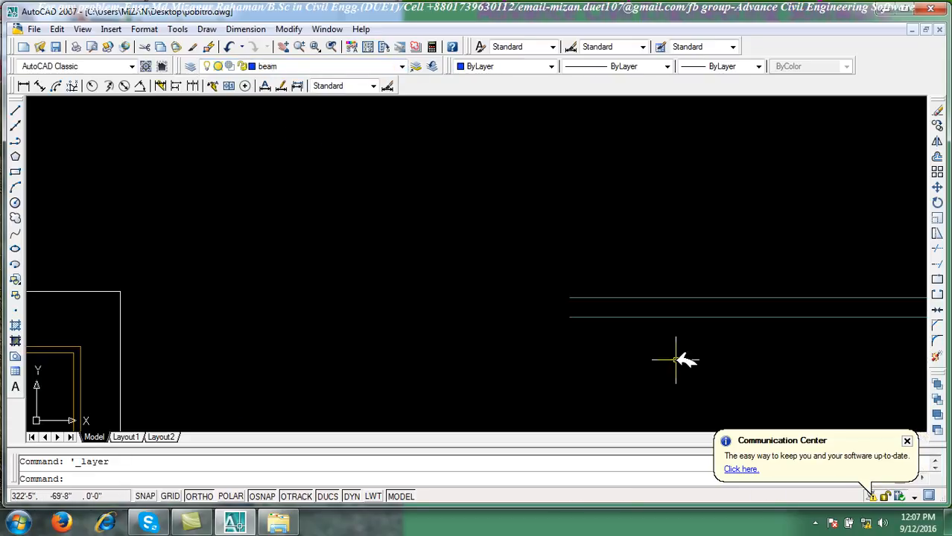
click(673, 328)
click(630, 283)
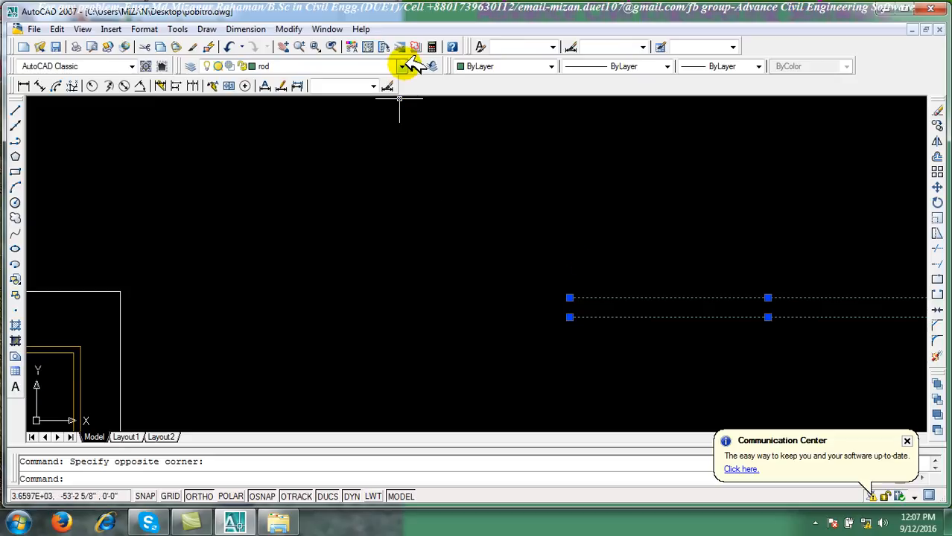
click(403, 67)
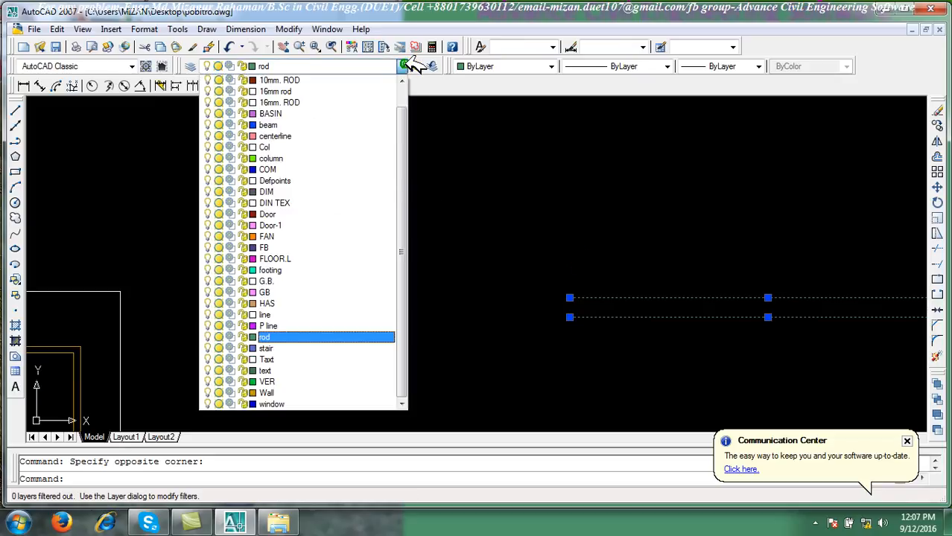
click(319, 125)
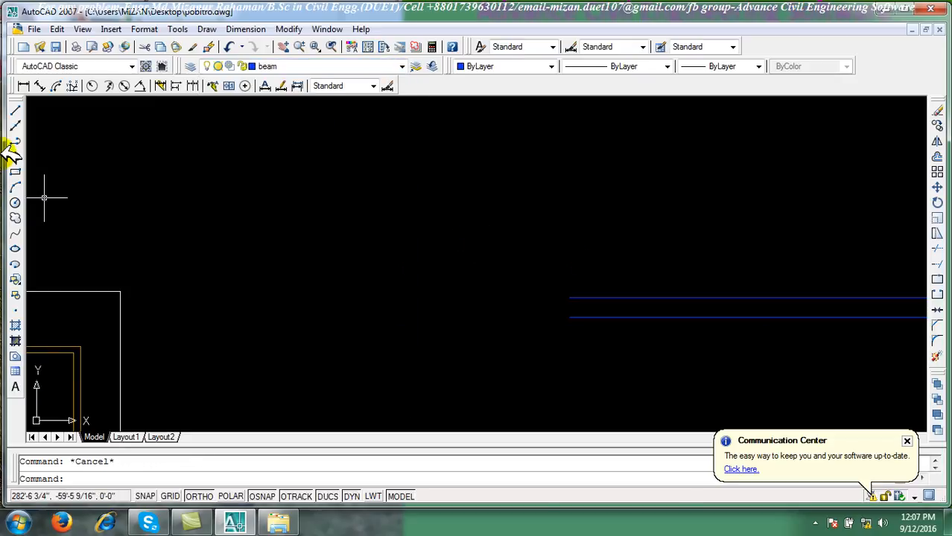
Draw a short vertical line downward from the left endpoint of the lower beam edge as a column face
click(15, 111)
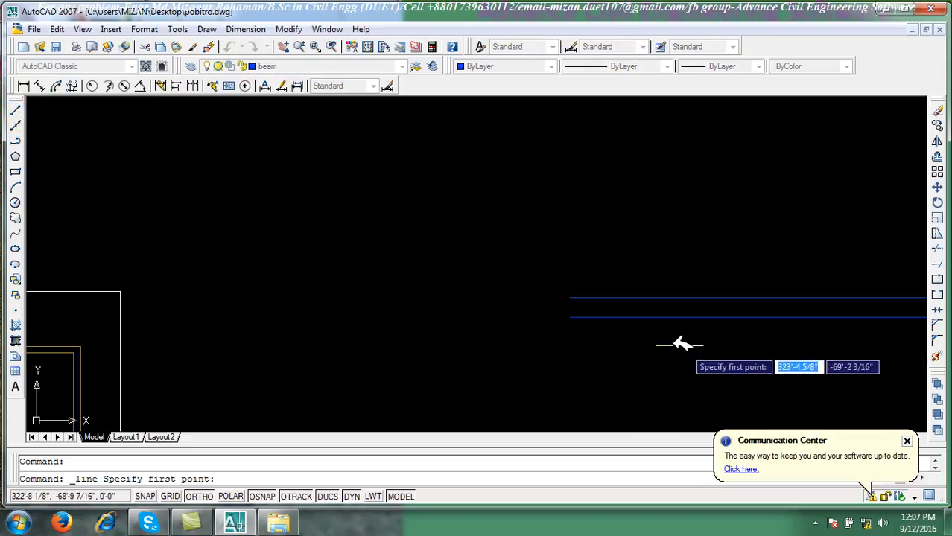
click(570, 318)
scroll(573, 356, up, 5)
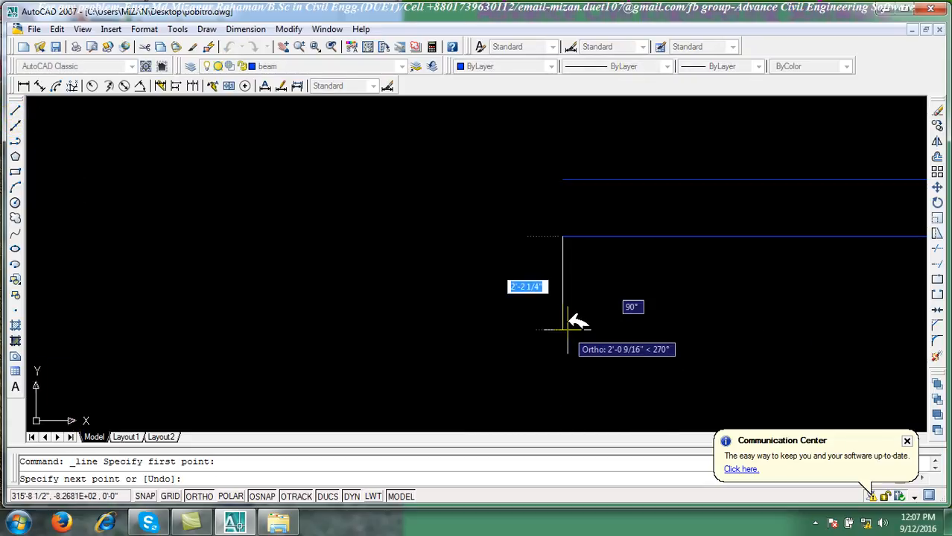
click(563, 304)
right_click(588, 304)
click(612, 307)
Draw a matching short vertical line upward from the left endpoint of the upper beam edge
key(Return)
click(564, 180)
middle_drag(579, 74, 566, 236)
click(551, 271)
right_click(587, 211)
click(612, 221)
scroll(711, 273, down, 2)
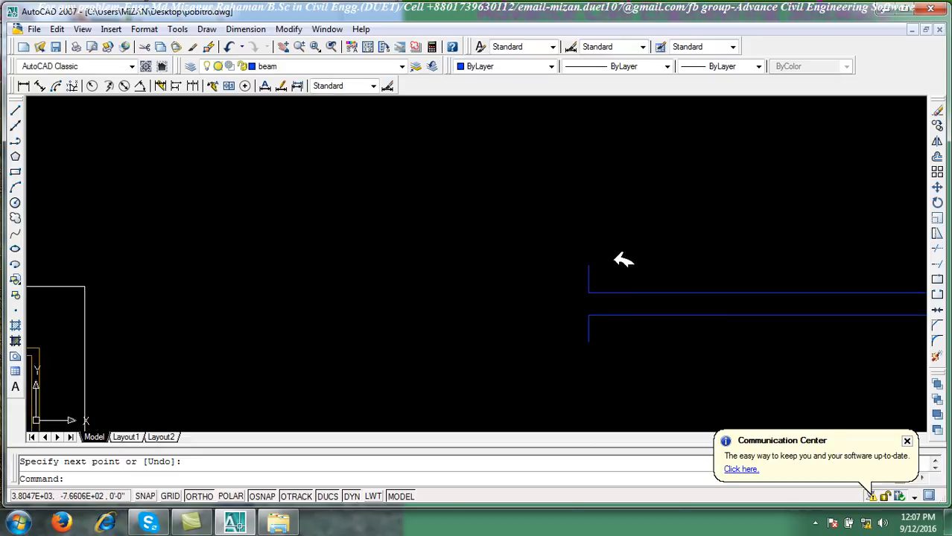
Offset the upper and lower vertical column lines 12 to the left, away from the beam
click(937, 157)
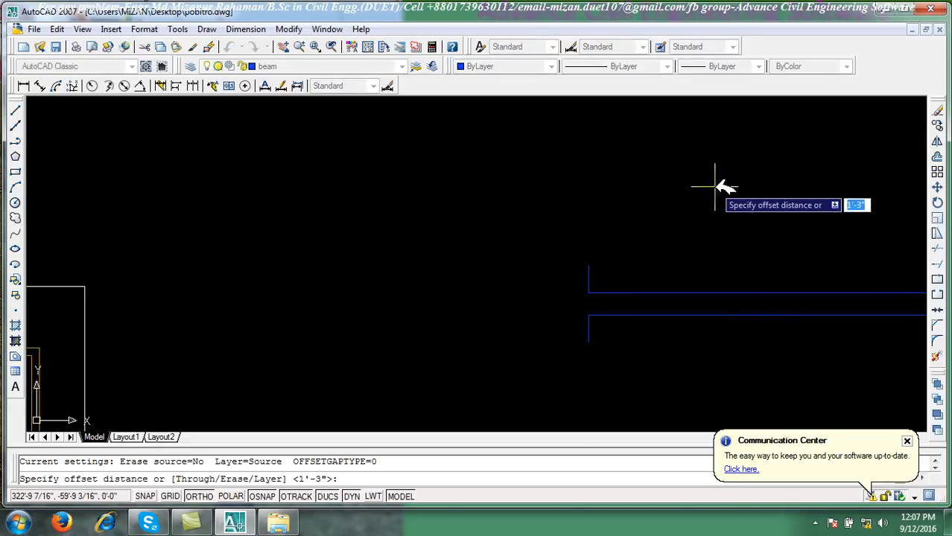
text(12)
key(Return)
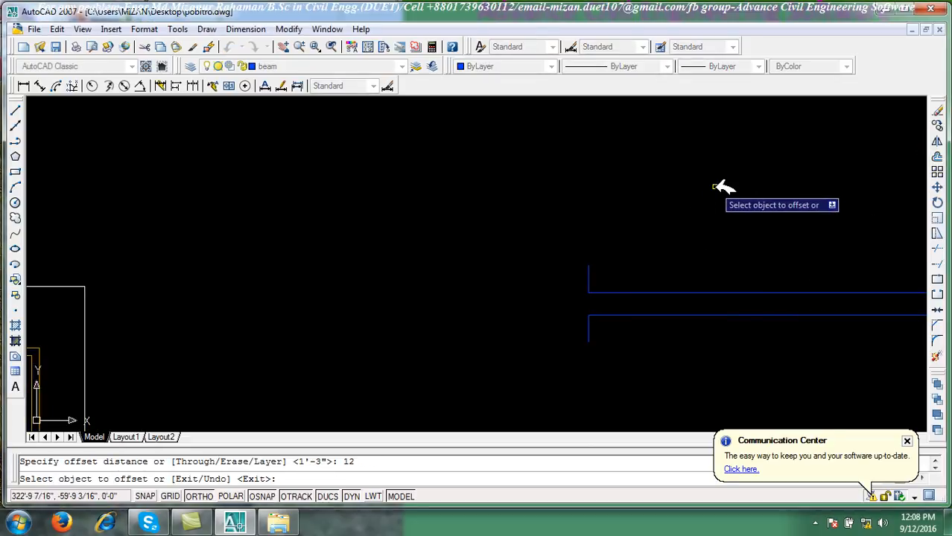
click(589, 274)
click(521, 273)
click(589, 327)
click(541, 326)
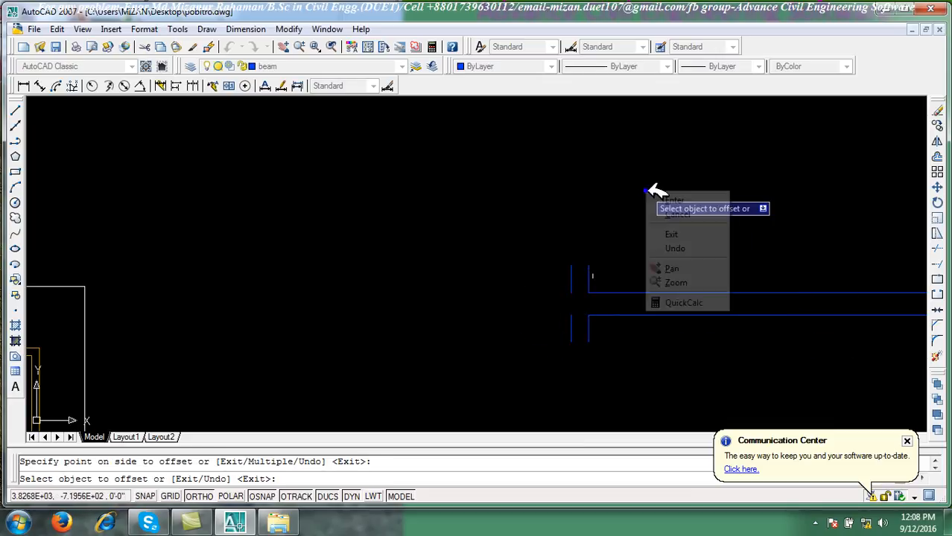
key(Return)
Try to extend the outer column line across the gap between its upper and lower parts
click(937, 264)
right_click(676, 145)
scroll(611, 324, up, 2)
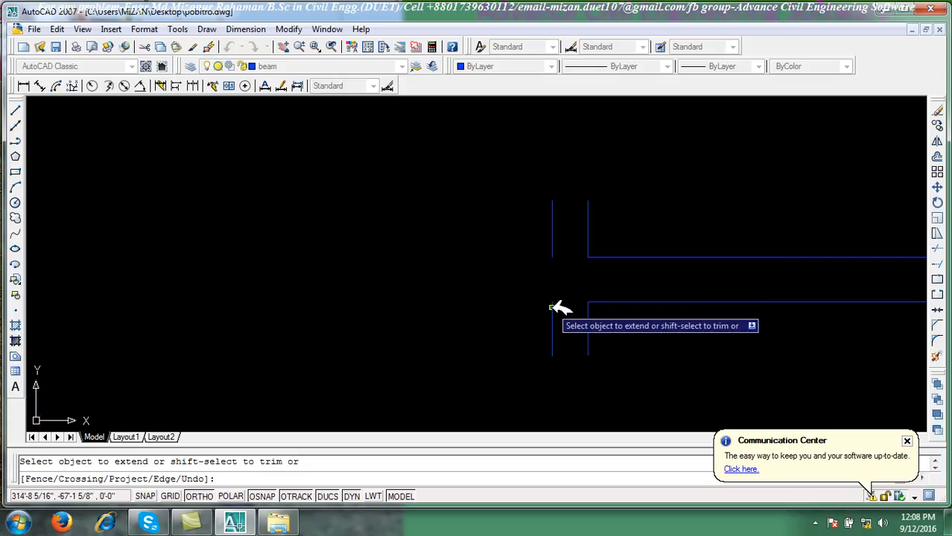
scroll(557, 274, up, 3)
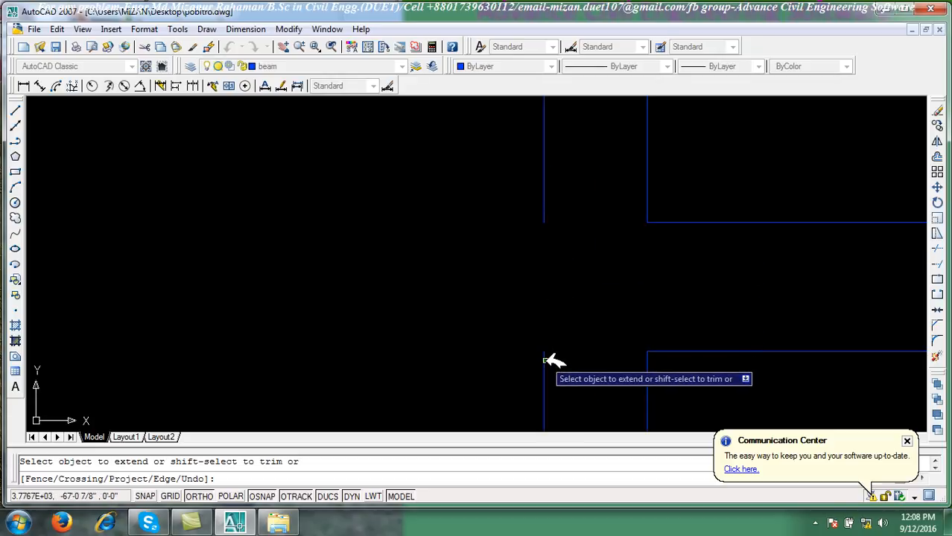
right_click(574, 276)
click(592, 281)
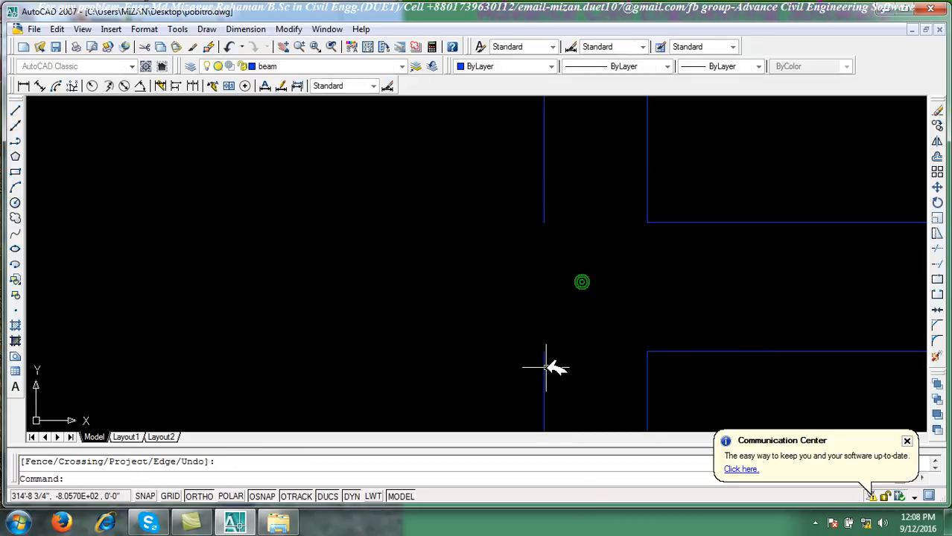
Stretch the lower piece of the column's outer line up to the upper piece's endpoint, closing the gap
click(544, 352)
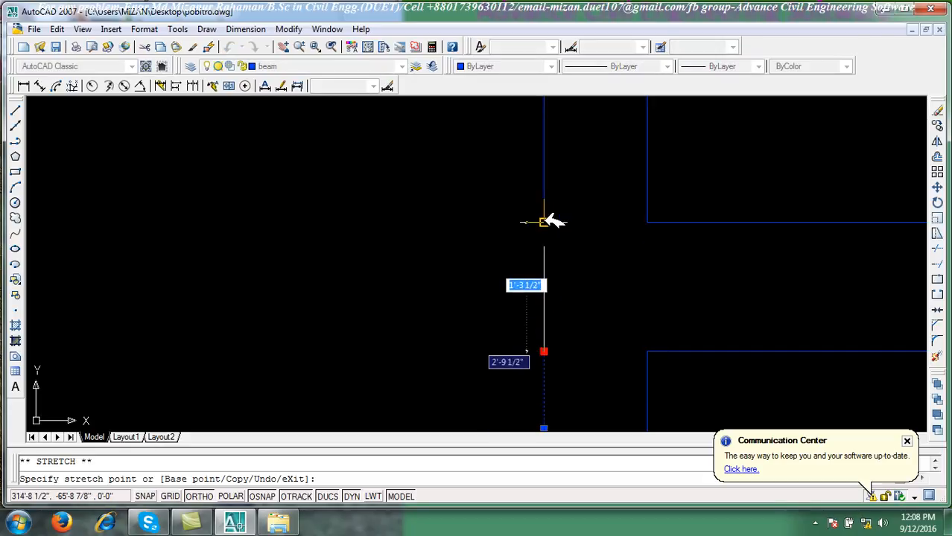
scroll(566, 246, down, 5)
Draw a horizontal line about 8 7/8 inches long across the lower end of the column's outer line
click(15, 110)
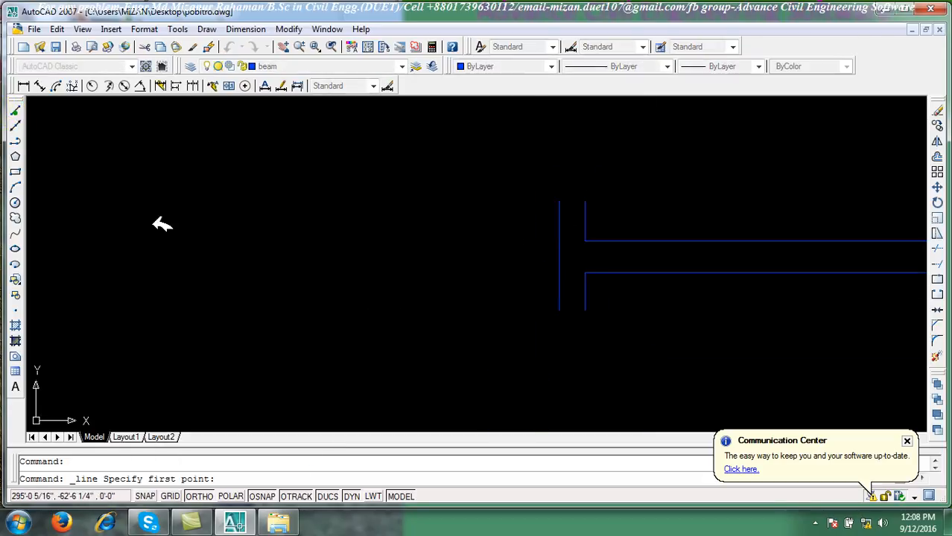
scroll(552, 311, up, 3)
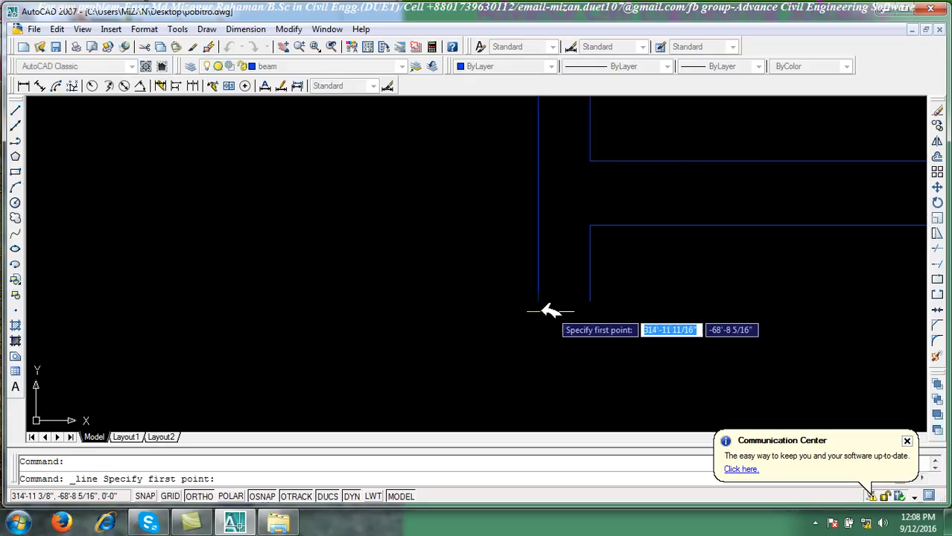
click(513, 302)
scroll(536, 300, up, 5)
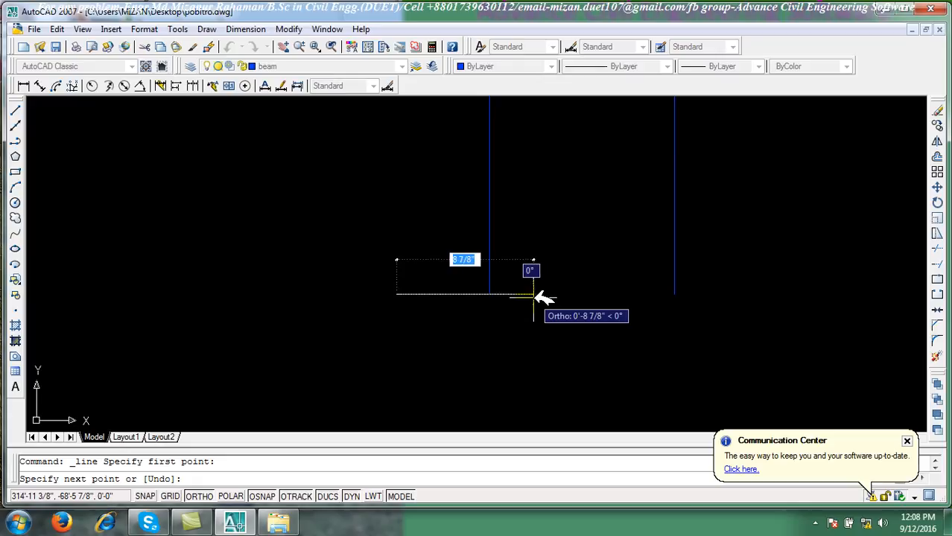
click(533, 294)
Turn Ortho off and continue the line with a small zigzag break symbol that returns to the same level
key(F8)
scroll(542, 328, up, 1)
scroll(535, 298, up, 3)
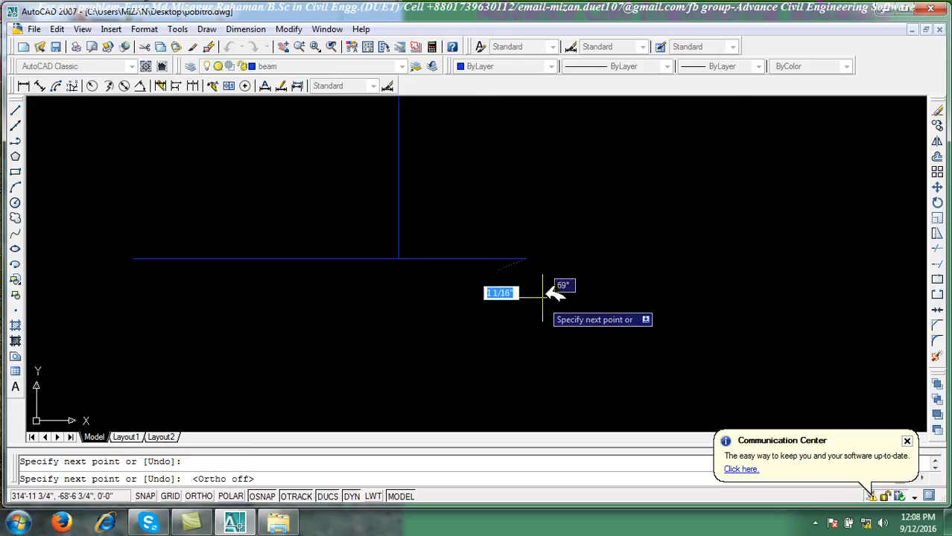
click(545, 231)
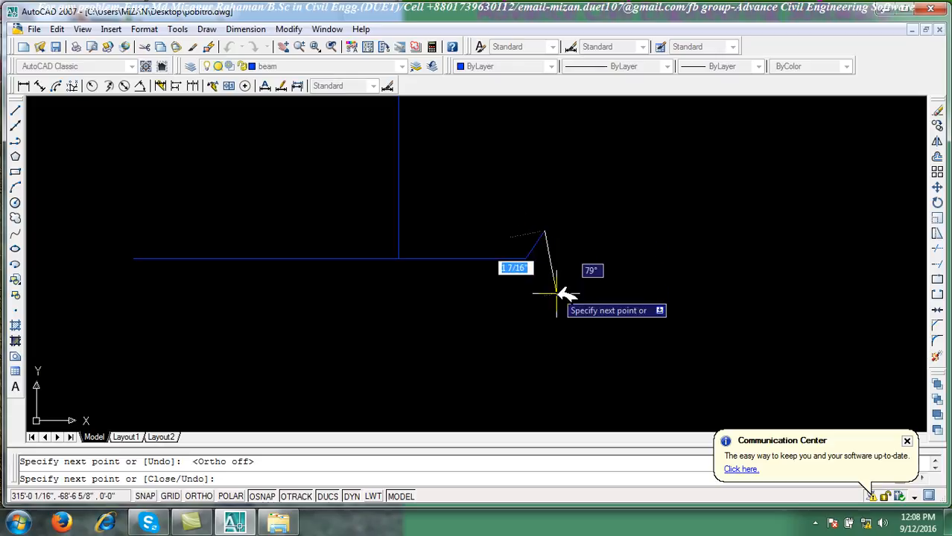
click(573, 259)
Continue the break line to the column's beam-side line and, with Ortho on, about 4 7/8 inches beyond it
scroll(717, 265, down, 2)
middle_drag(717, 265, 472, 262)
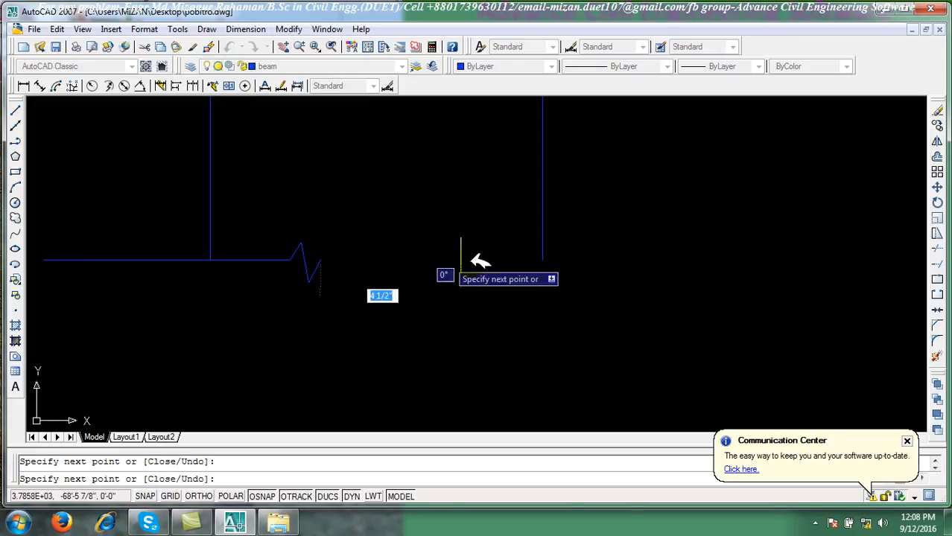
click(542, 259)
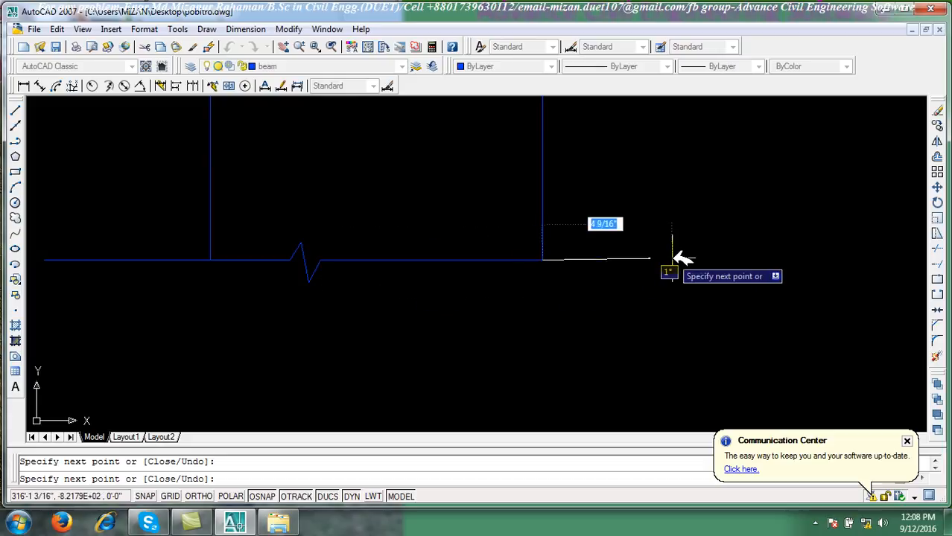
key(F8)
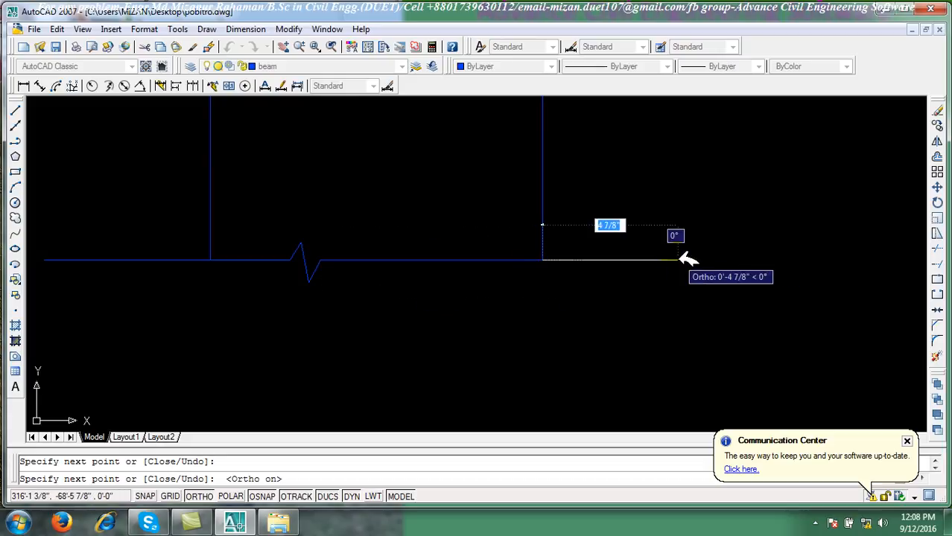
right_click(689, 250)
click(702, 259)
scroll(646, 274, down, 10)
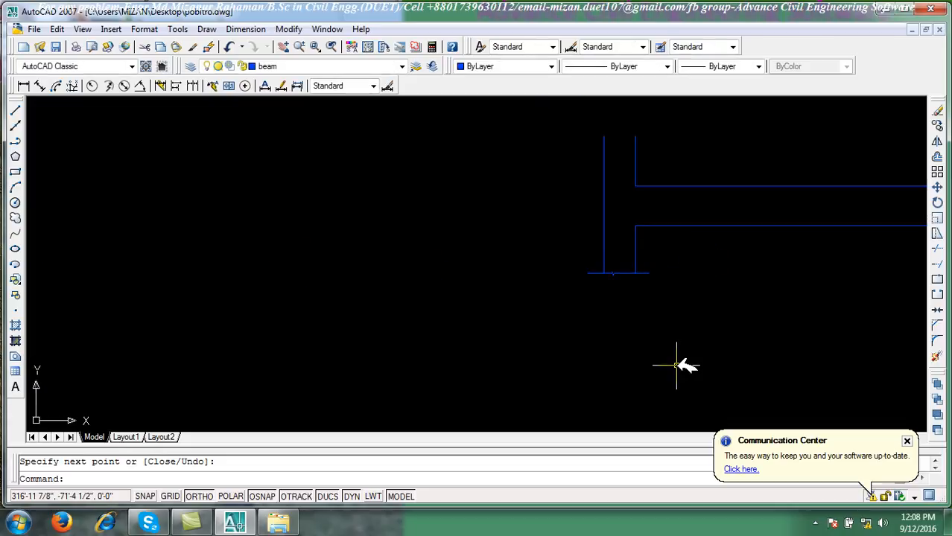
Start copying the lower break line by selecting its short segment beyond the column's beam-side line
click(937, 126)
scroll(656, 284, up, 9)
middle_drag(610, 273, 691, 385)
click(730, 341)
click(648, 271)
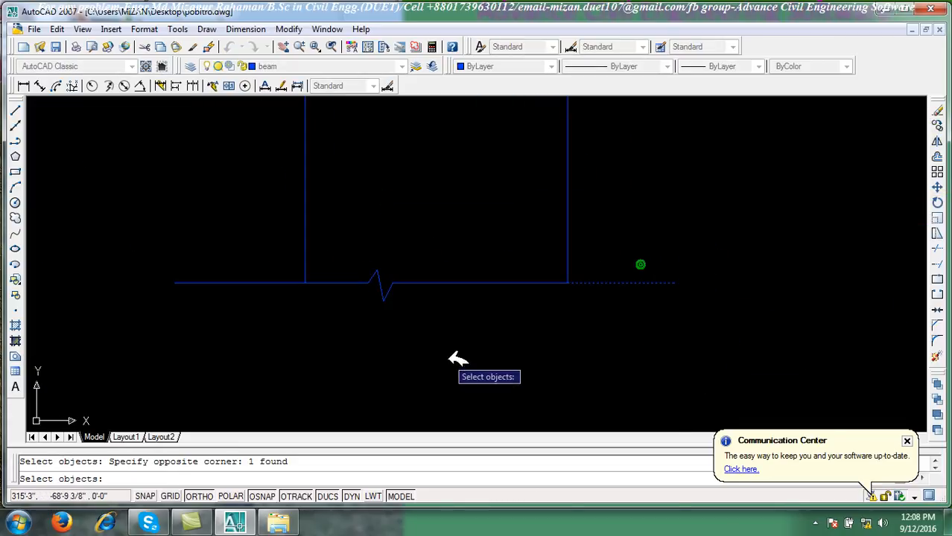
click(815, 523)
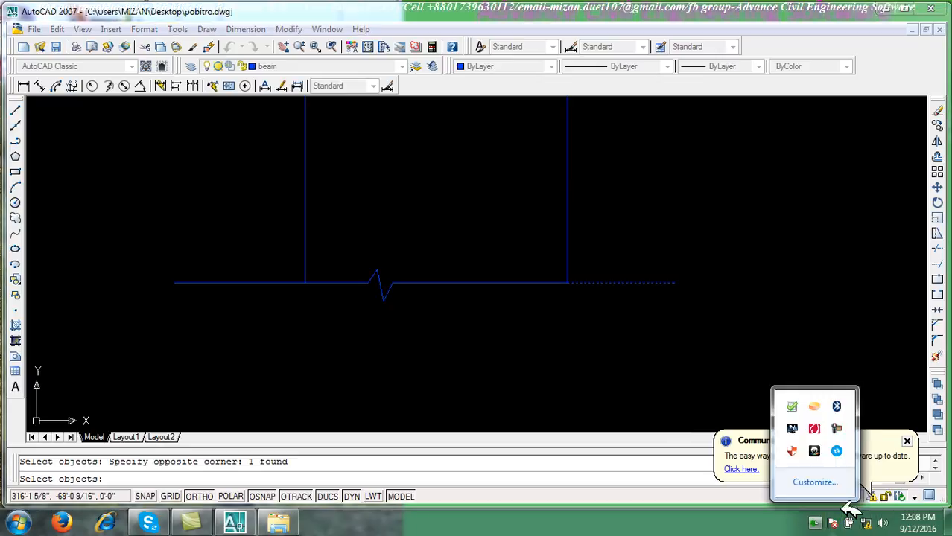
click(837, 427)
click(886, 456)
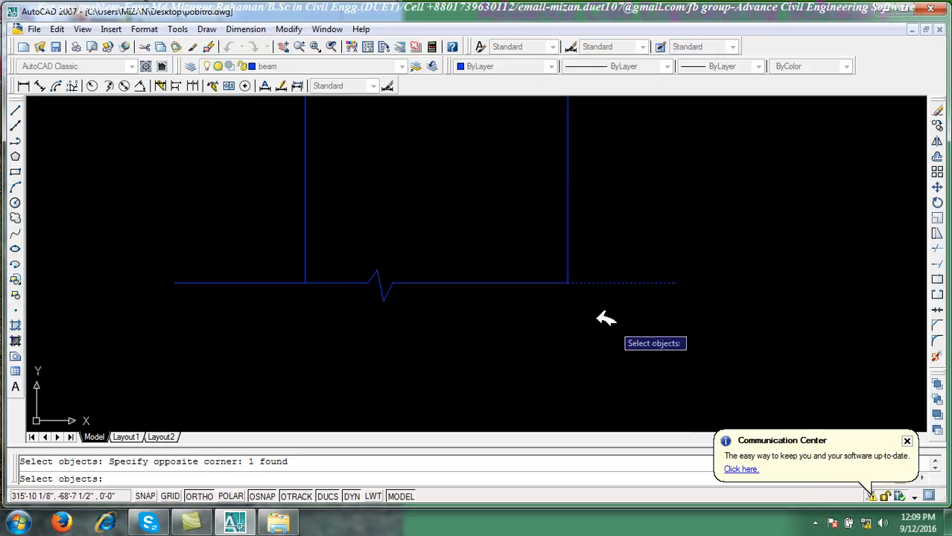
Add the rest of the break line to the selection and copy it to the column's upper end
click(526, 319)
click(362, 209)
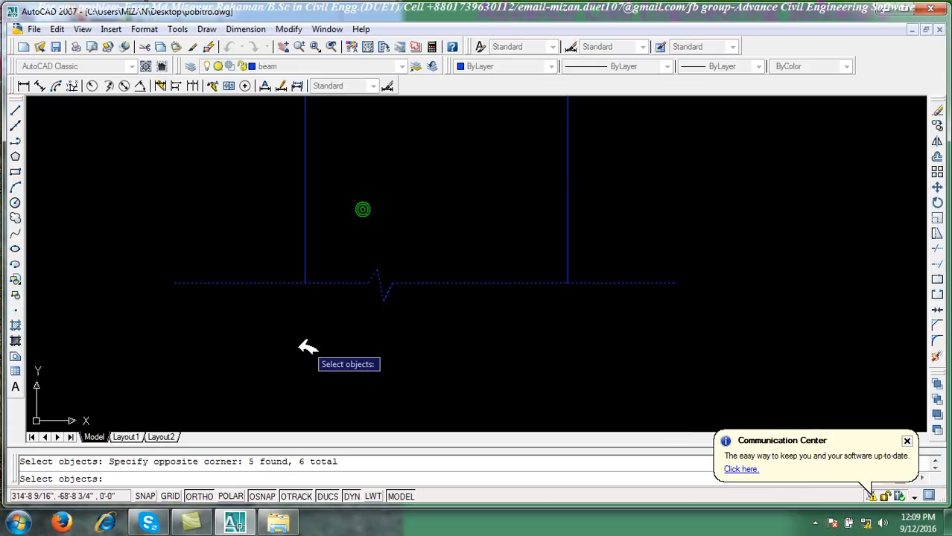
right_click(403, 225)
click(567, 282)
scroll(573, 219, down, 8)
middle_drag(563, 216, 553, 345)
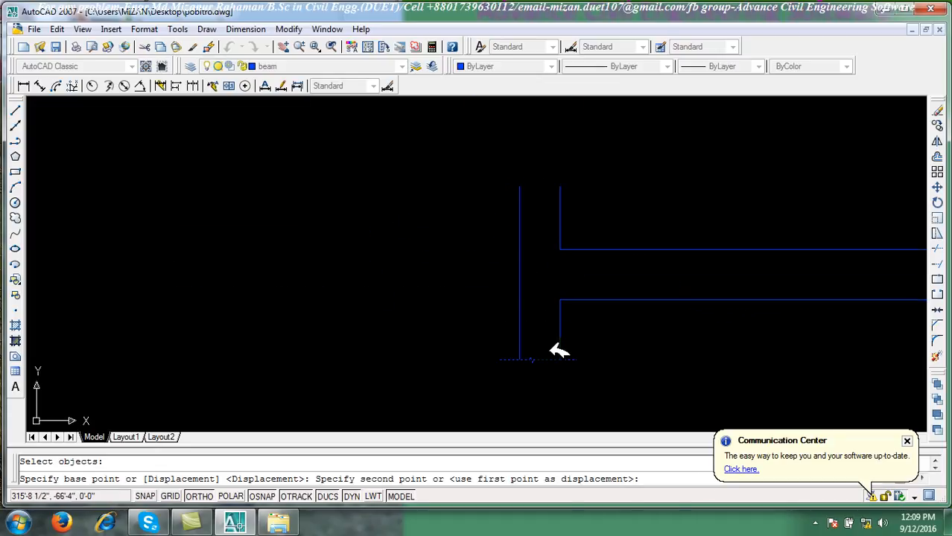
click(559, 187)
right_click(600, 163)
click(619, 170)
scroll(559, 298, down, 6)
middle_drag(242, 321, 488, 289)
scroll(487, 307, down, 4)
scroll(490, 326, up, 2)
scroll(474, 377, up, 1)
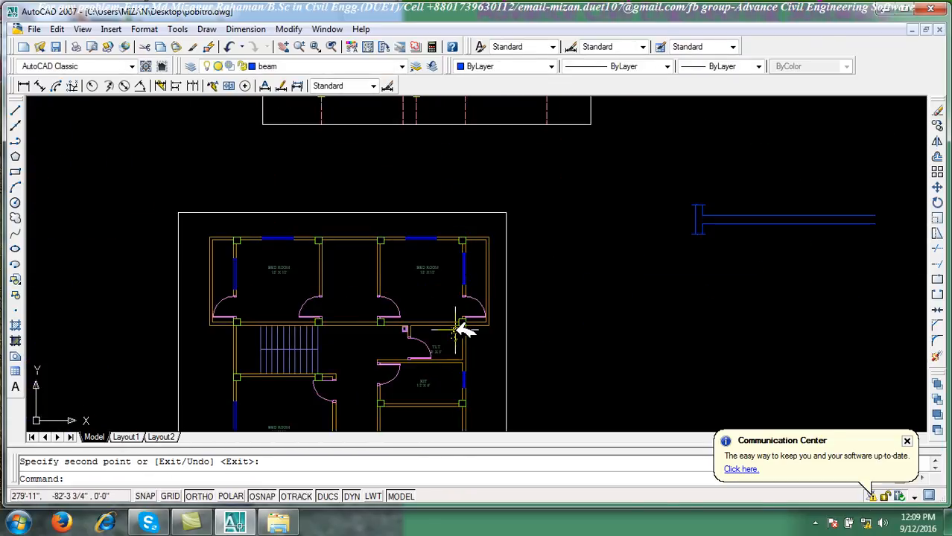
scroll(462, 331, down, 4)
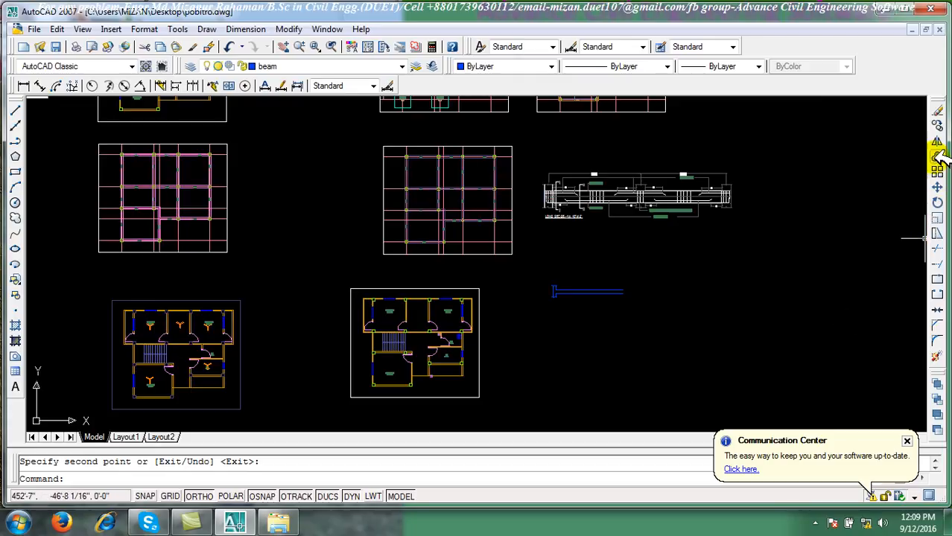
click(938, 125)
scroll(522, 320, up, 9)
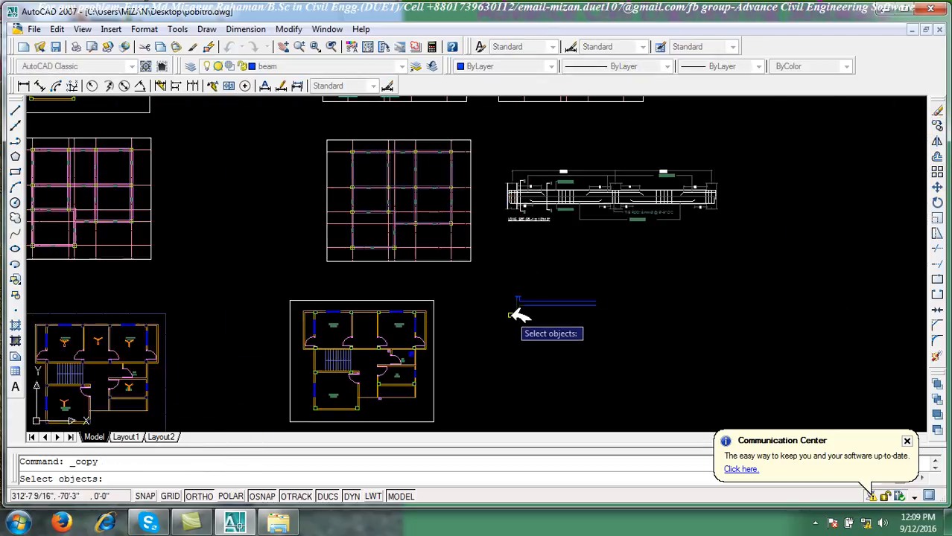
middle_drag(535, 316, 569, 366)
click(634, 368)
click(489, 321)
key(Return)
key(Escape)
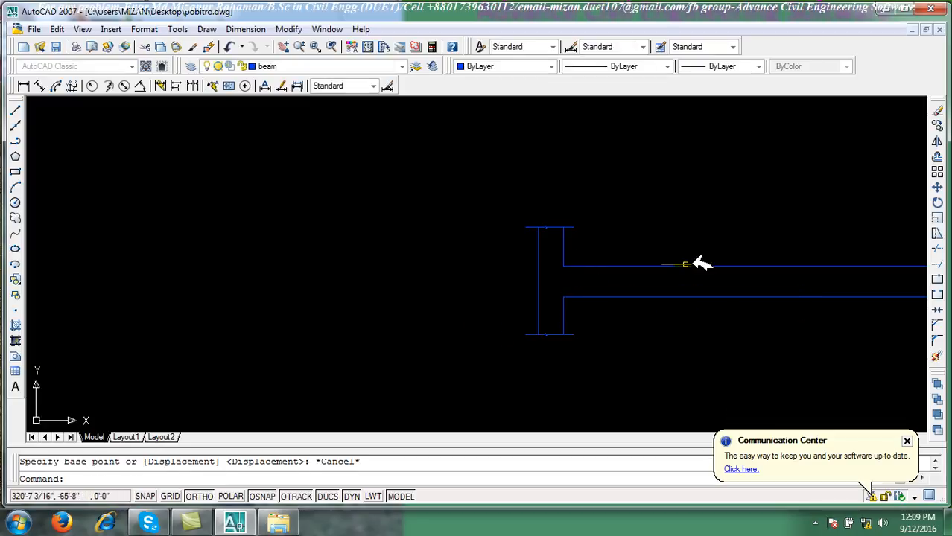
Start copying the column outline with both break lines, using its upper corner with the beam as base point
click(938, 125)
click(641, 387)
click(451, 320)
click(618, 253)
click(462, 182)
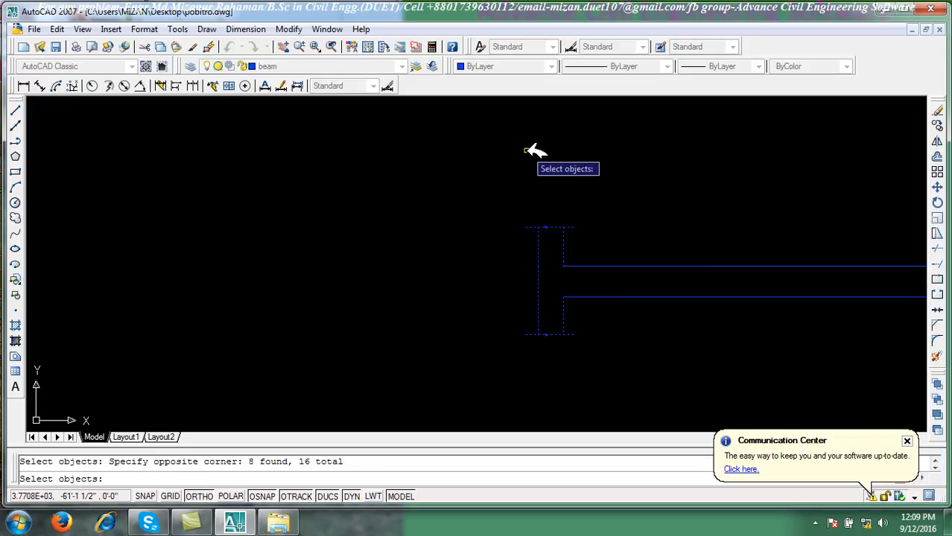
key(Return)
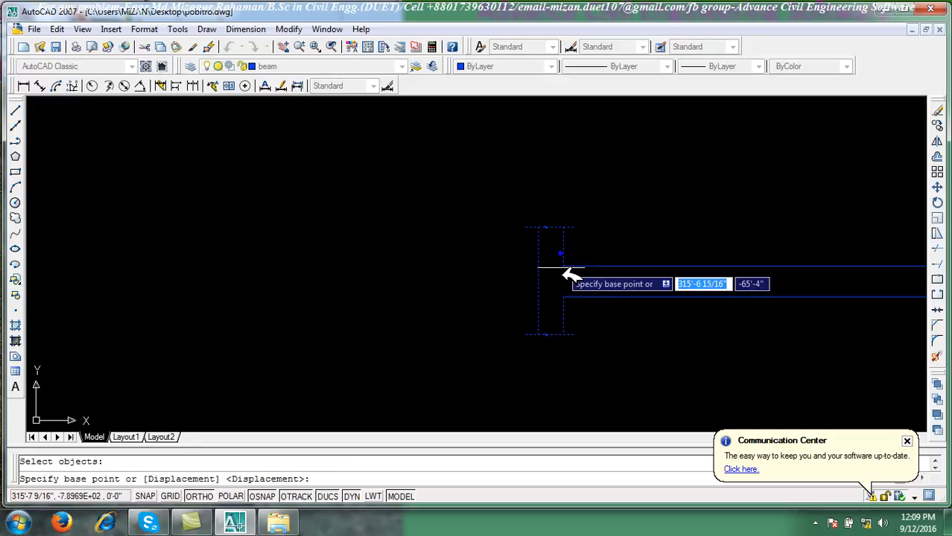
click(564, 266)
middle_drag(799, 293, 497, 263)
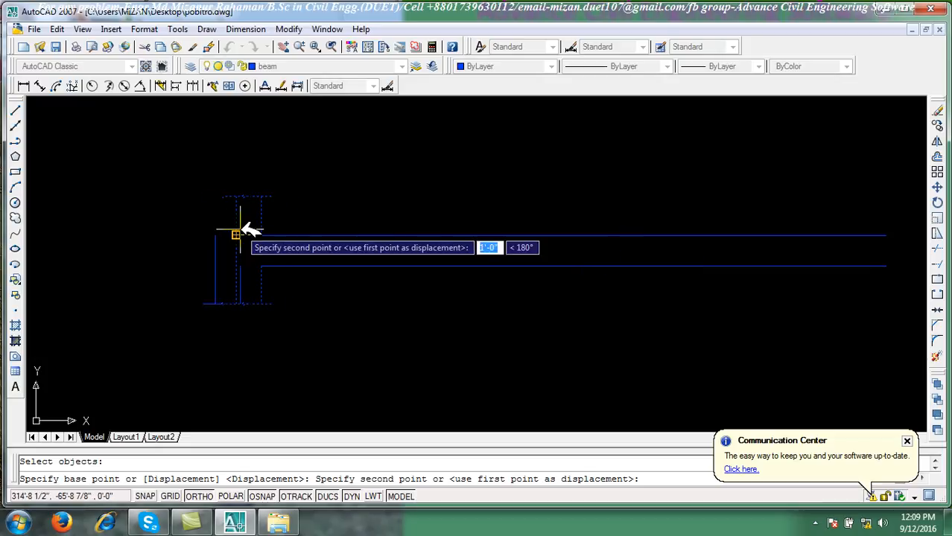
Try placing the column copy at a displacement of 12'10, and undo that placement
text(12'1)
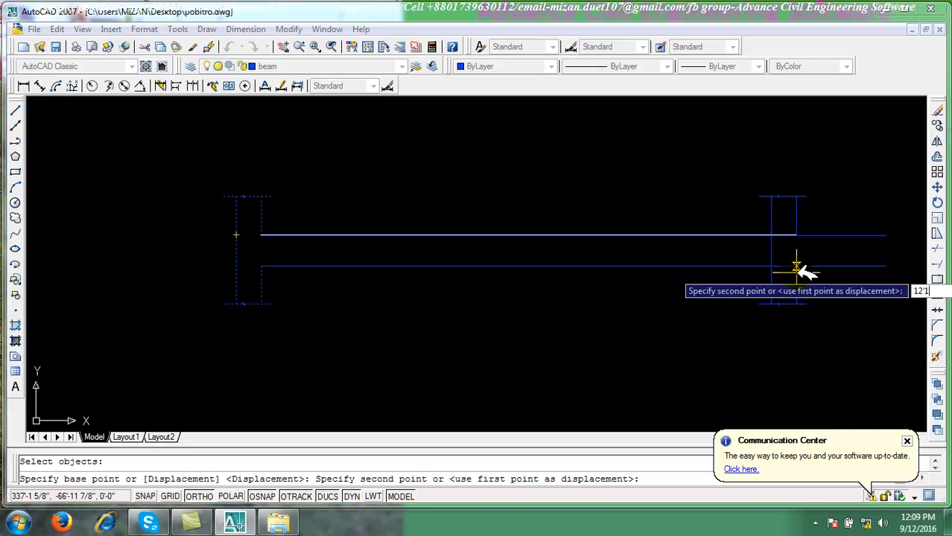
text(0)
key(Return)
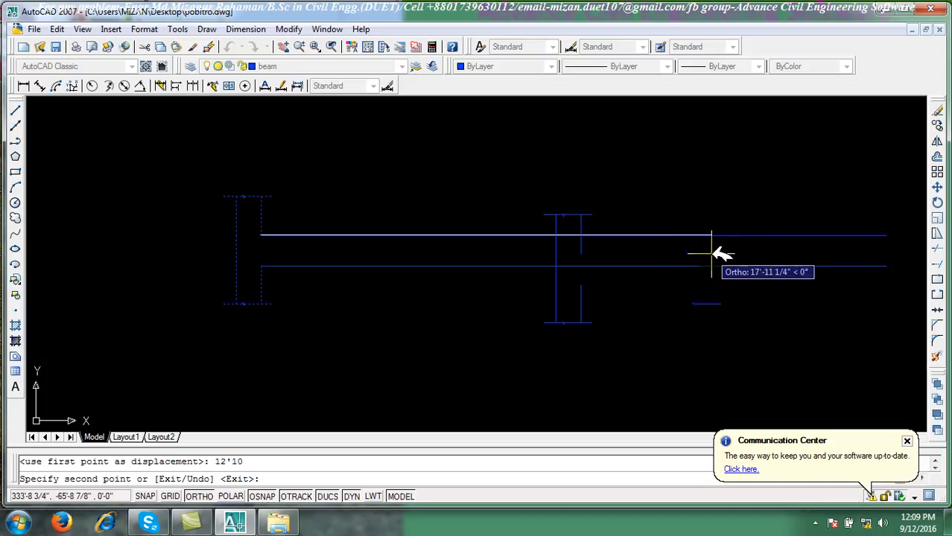
text(u)
key(Return)
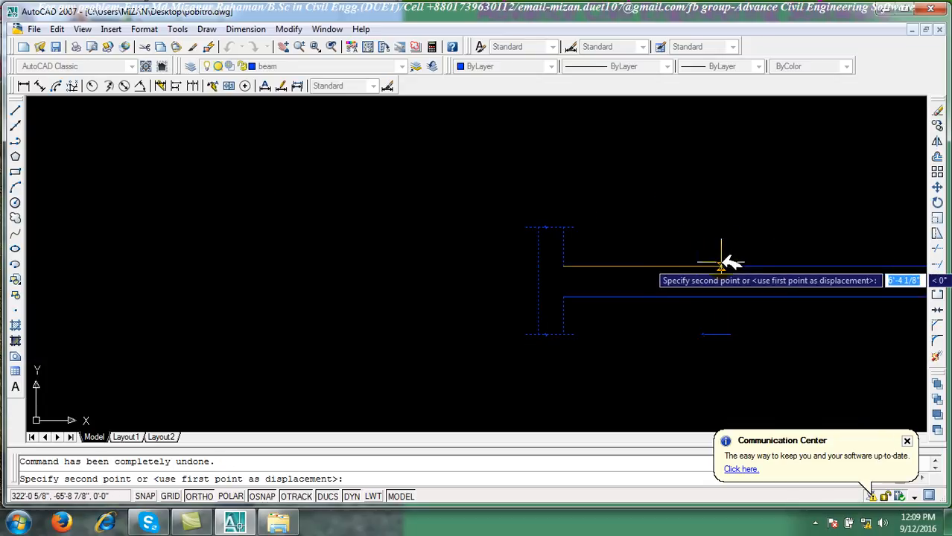
Place the column copy 12'10 horizontally along the beam and end the copying
text(12'10)
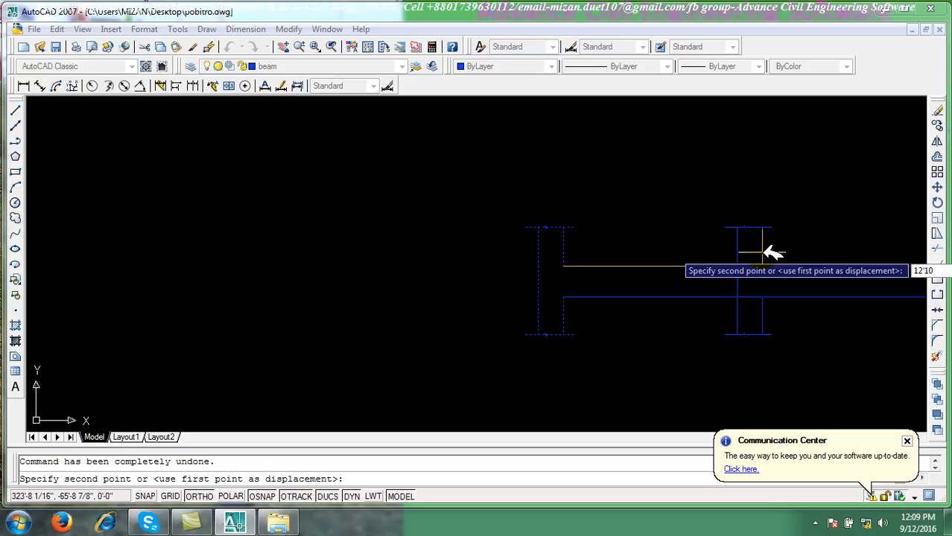
key(Return)
scroll(659, 336, up, 2)
middle_drag(660, 336, 501, 334)
scroll(501, 335, down, 5)
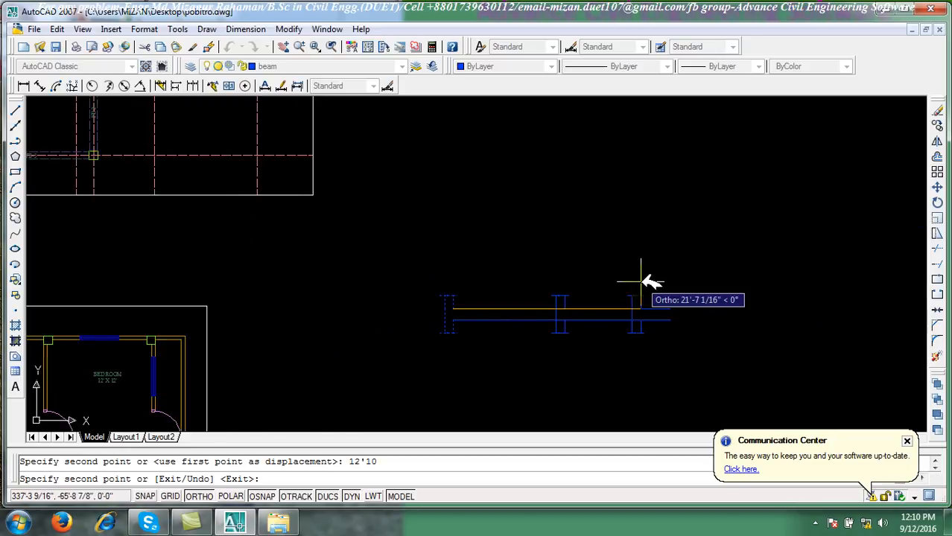
right_click(650, 283)
click(658, 289)
scroll(623, 323, up, 3)
right_click(579, 207)
click(544, 168)
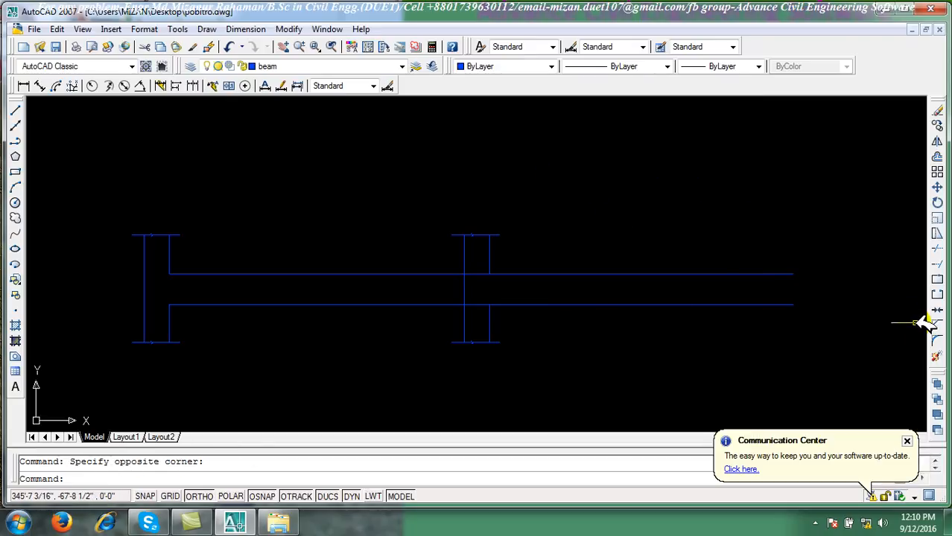
Trim the beam lines and the column line inside the junction of the copied column and the beam
click(937, 250)
scroll(447, 283, up, 4)
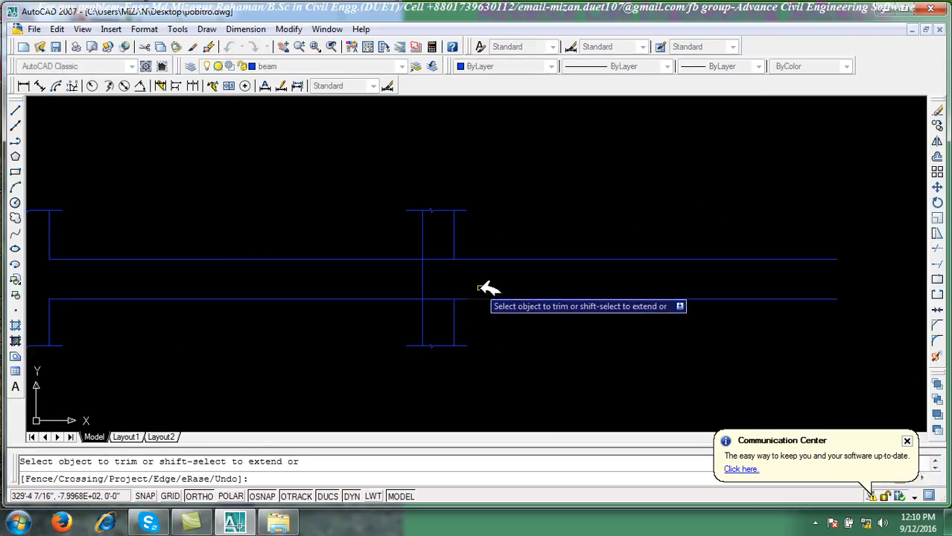
click(413, 281)
click(348, 261)
click(442, 258)
click(414, 215)
click(429, 340)
click(421, 296)
scroll(417, 302, down, 3)
right_click(513, 207)
click(536, 211)
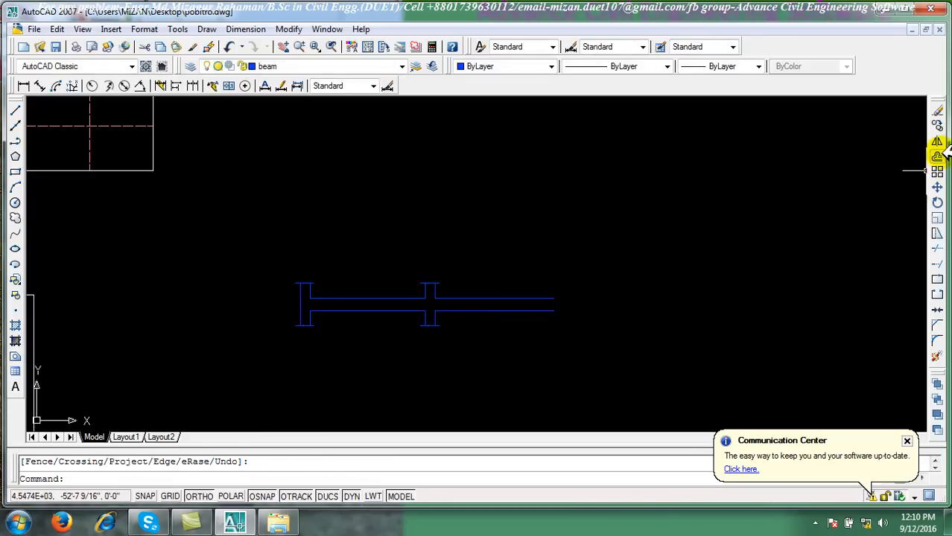
Copy the trimmed middle column with its break lines 12'10 further along the beam, from its upper beam corner
click(937, 125)
scroll(428, 331, up, 4)
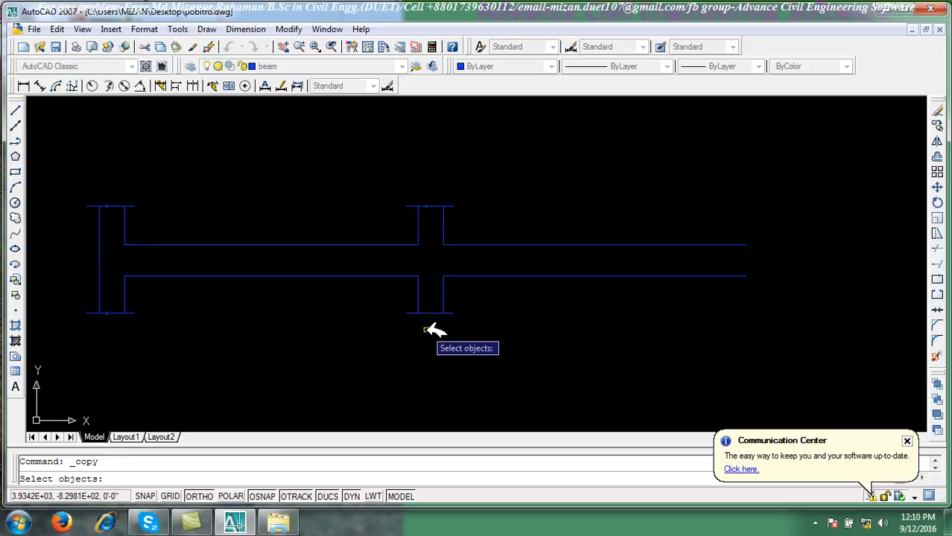
click(621, 373)
click(500, 310)
click(621, 234)
click(469, 177)
right_click(464, 177)
click(524, 258)
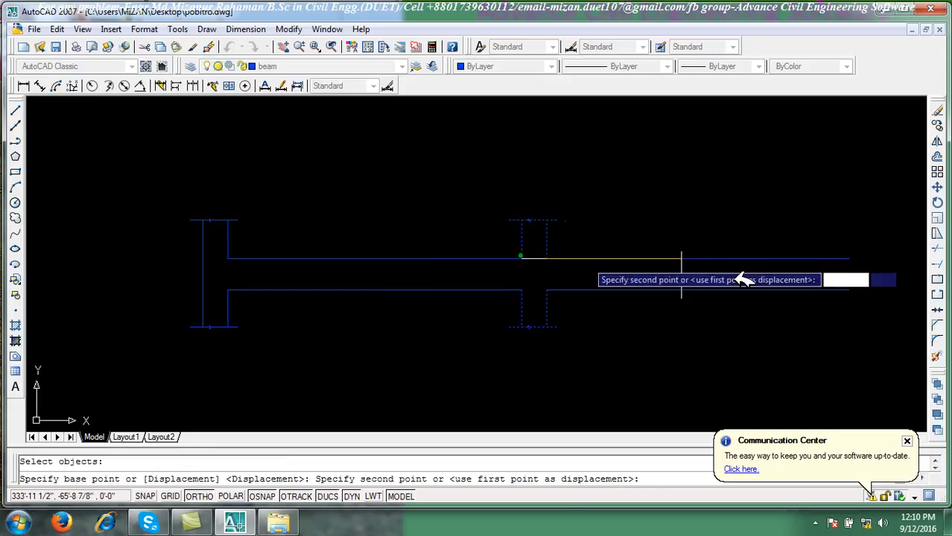
text(12)
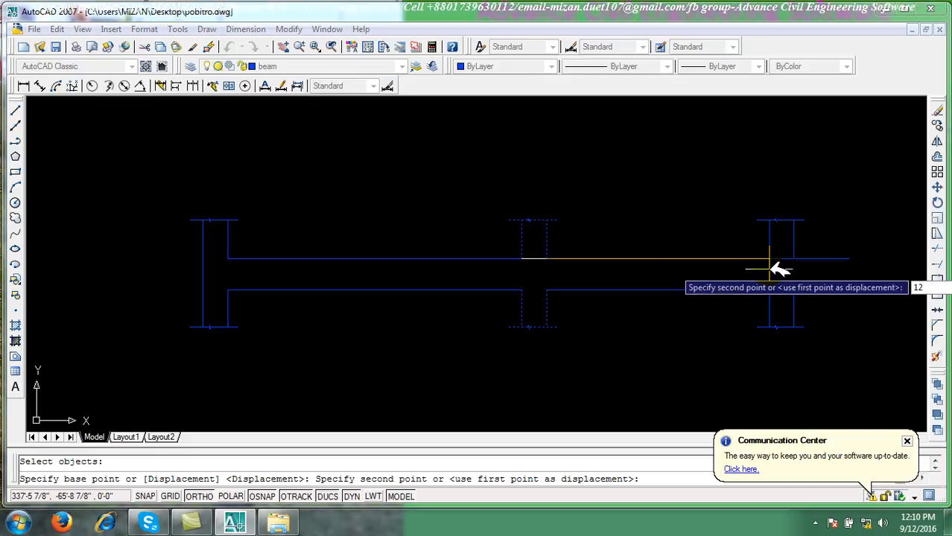
text('10)
key(Return)
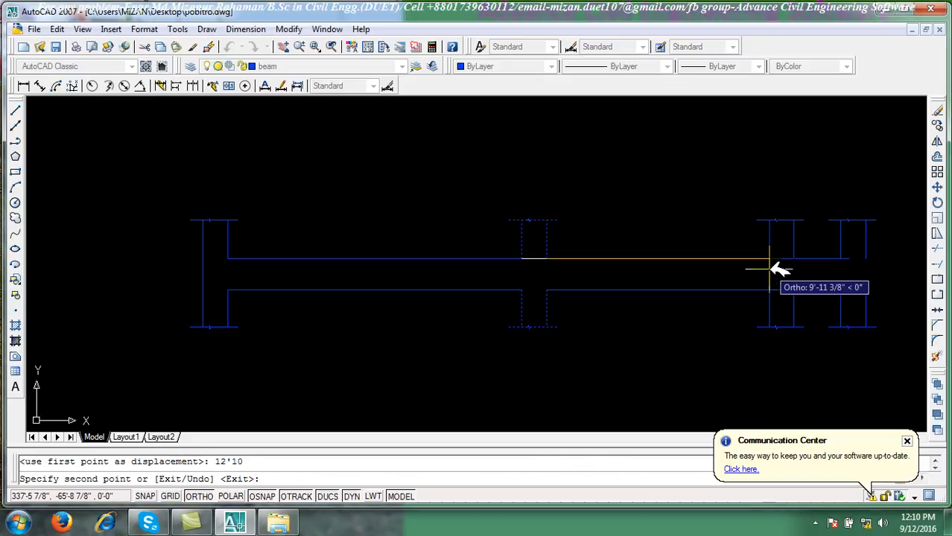
right_click(797, 192)
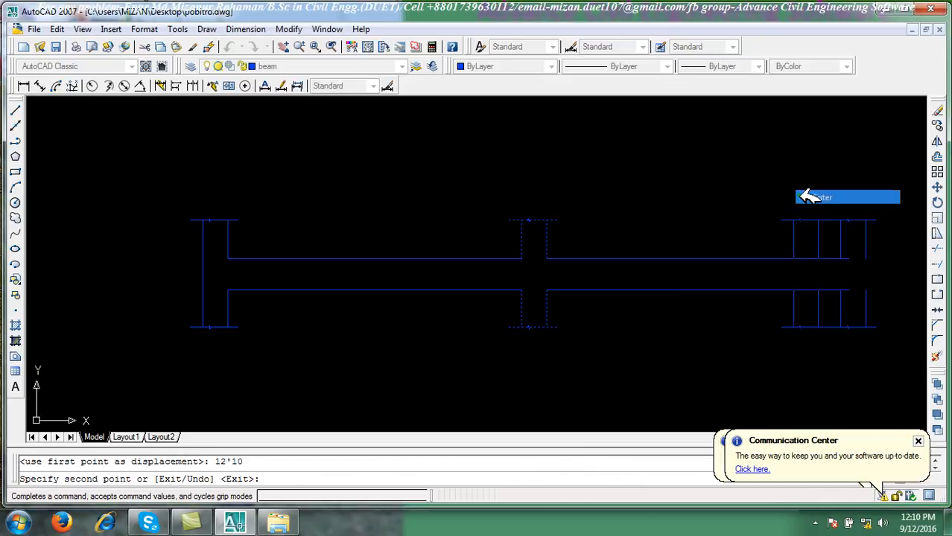
End the copying and trim the upper and lower beam line stubs inside the new end column
click(801, 199)
middle_drag(858, 260, 697, 226)
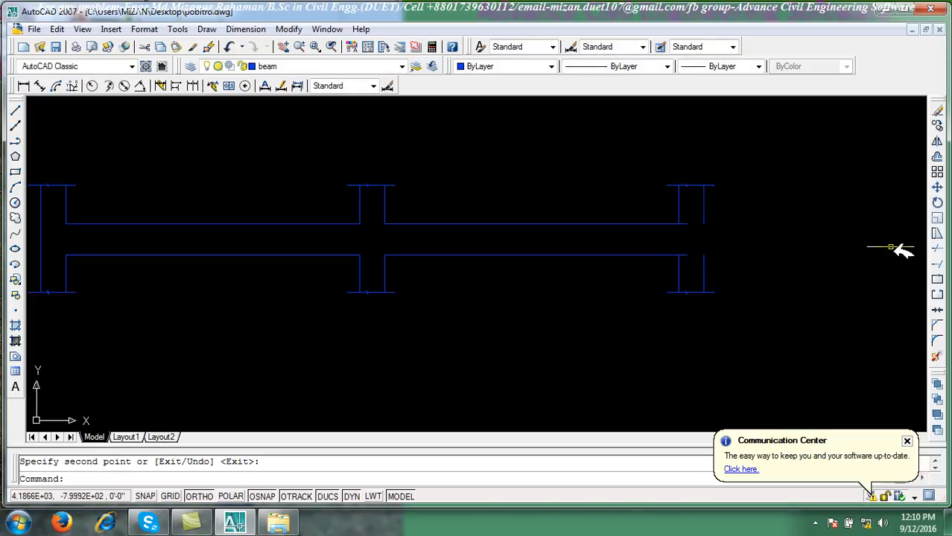
click(937, 252)
right_click(804, 212)
scroll(683, 276, up, 6)
click(736, 294)
click(685, 244)
click(696, 173)
right_click(695, 165)
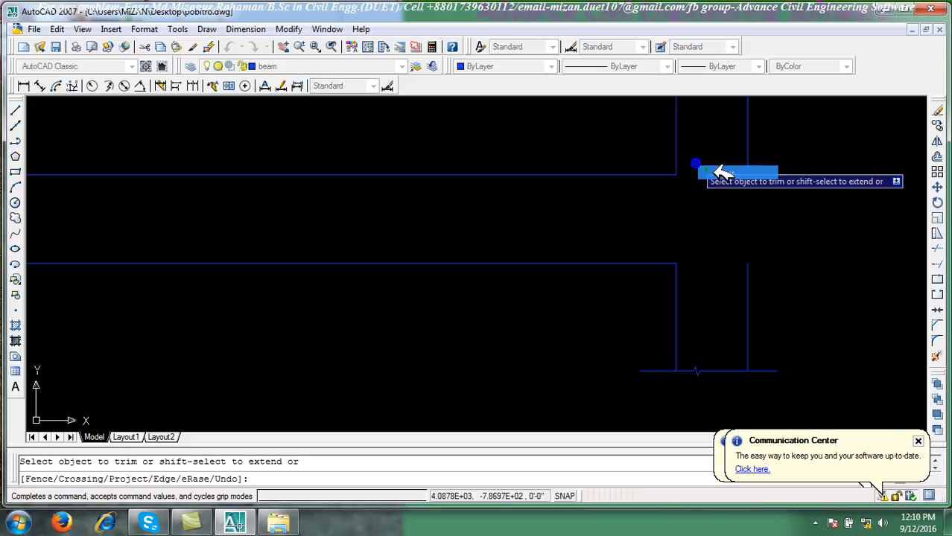
click(716, 172)
Stretch the end column's upper outer line down to the lower outer line so the outer face is closed across the beam depth
click(783, 179)
click(748, 161)
click(747, 174)
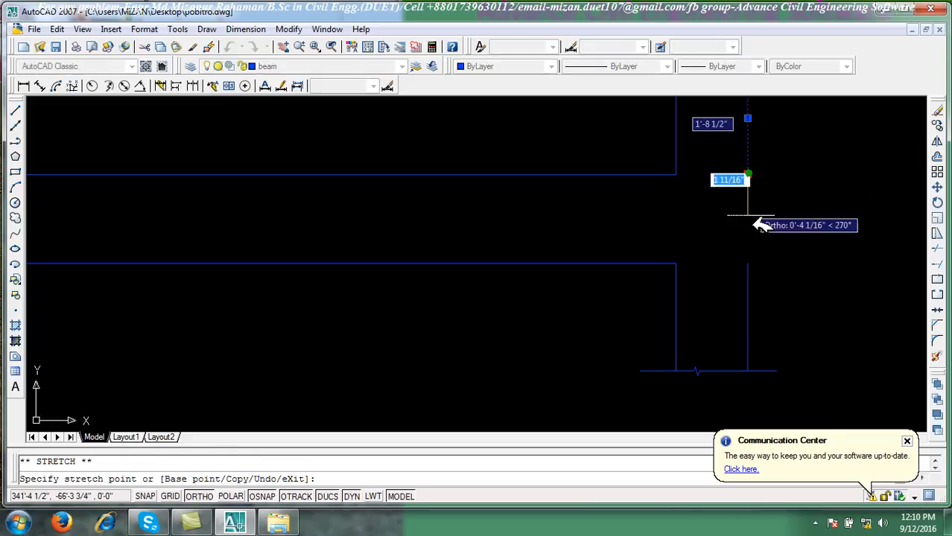
click(748, 263)
scroll(771, 249, down, 5)
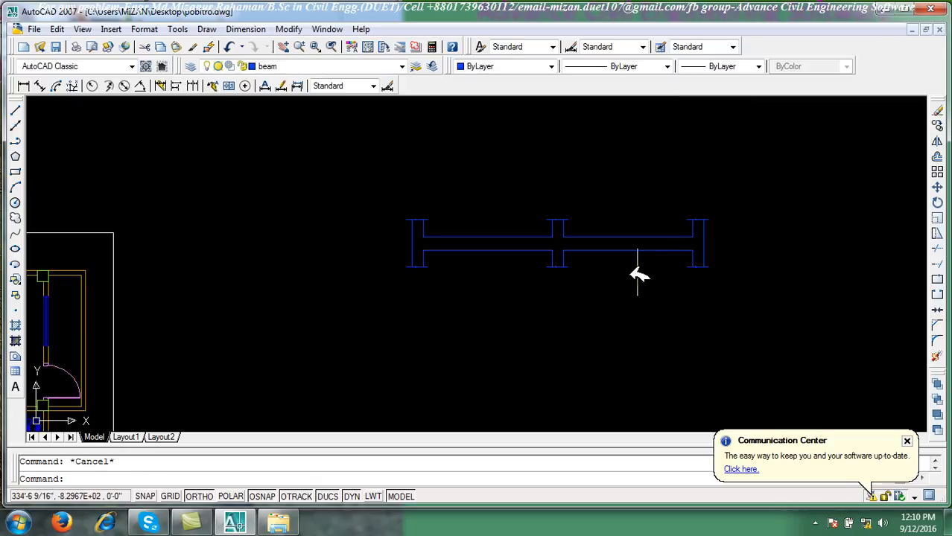
Examine the existing LONG SEC.GB.-1 beam section and its bar layout as a reference for the new section
scroll(693, 264, up, 2)
scroll(551, 312, down, 6)
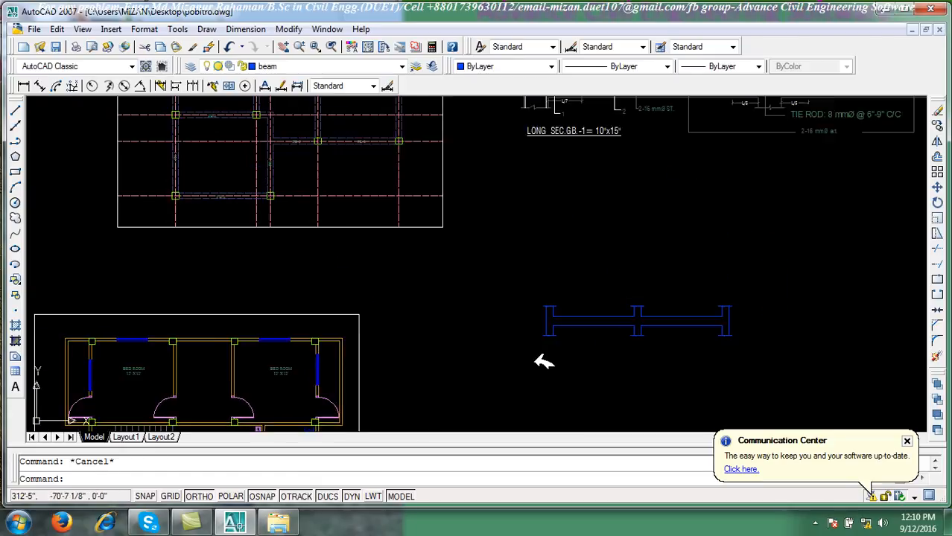
scroll(671, 276, up, 8)
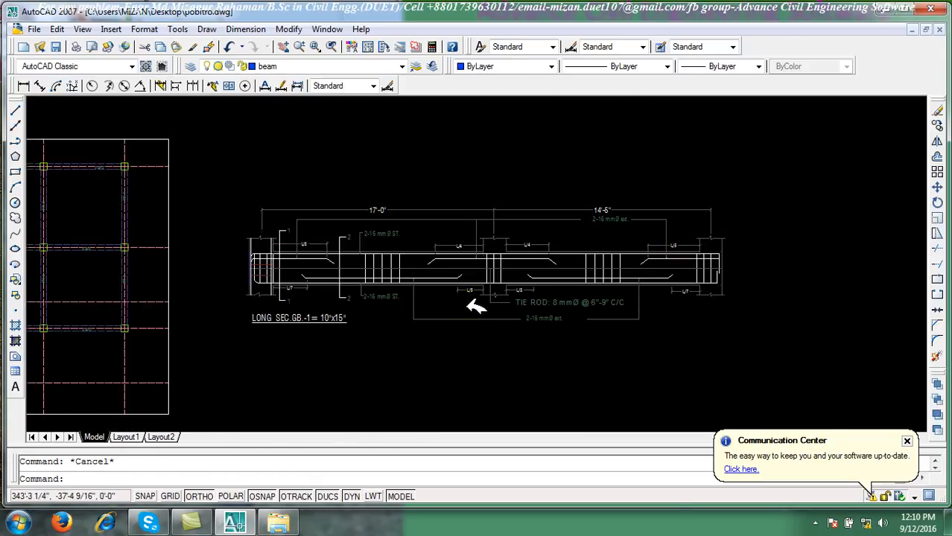
scroll(476, 313, up, 8)
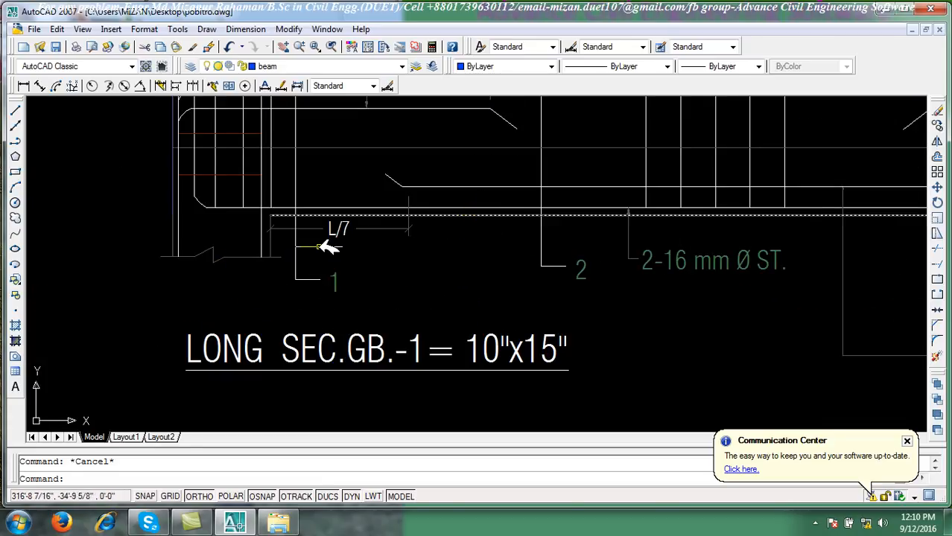
scroll(268, 231, down, 10)
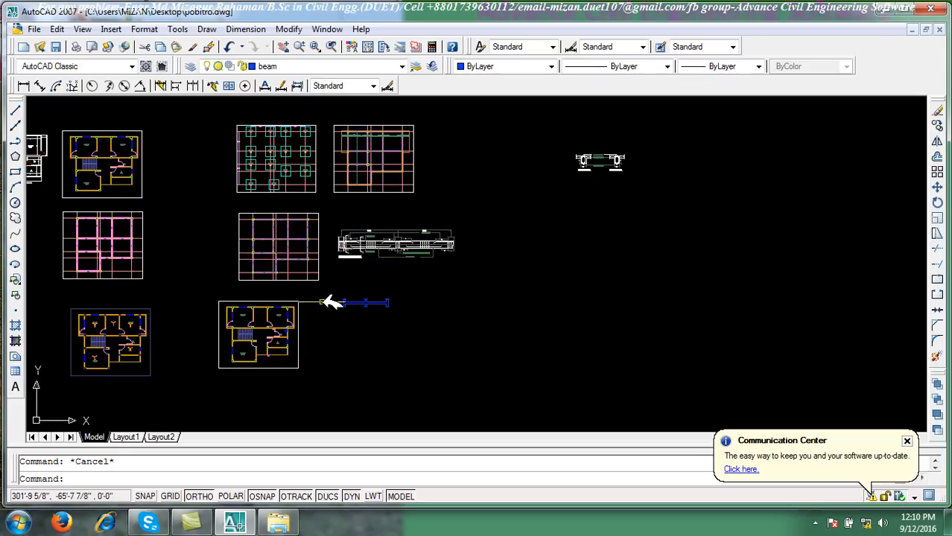
scroll(364, 320, up, 9)
middle_drag(361, 319, 485, 326)
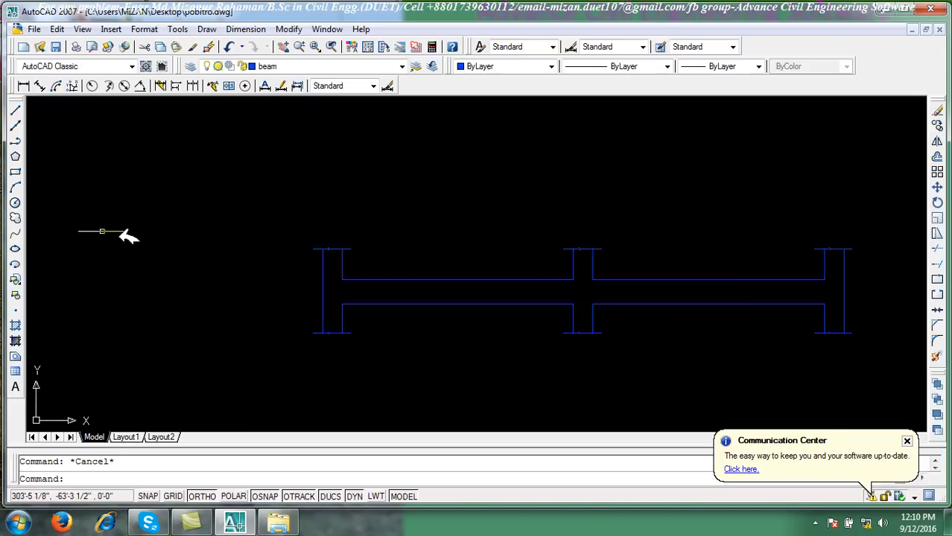
Draw a horizontal construction line along the beam's lower edge through both corners of the middle column
click(15, 125)
scroll(528, 320, up, 3)
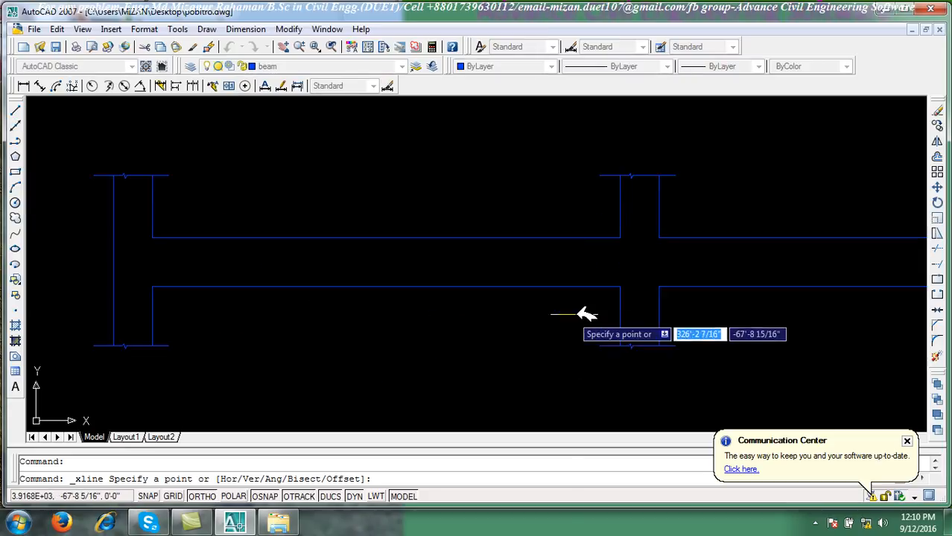
click(620, 286)
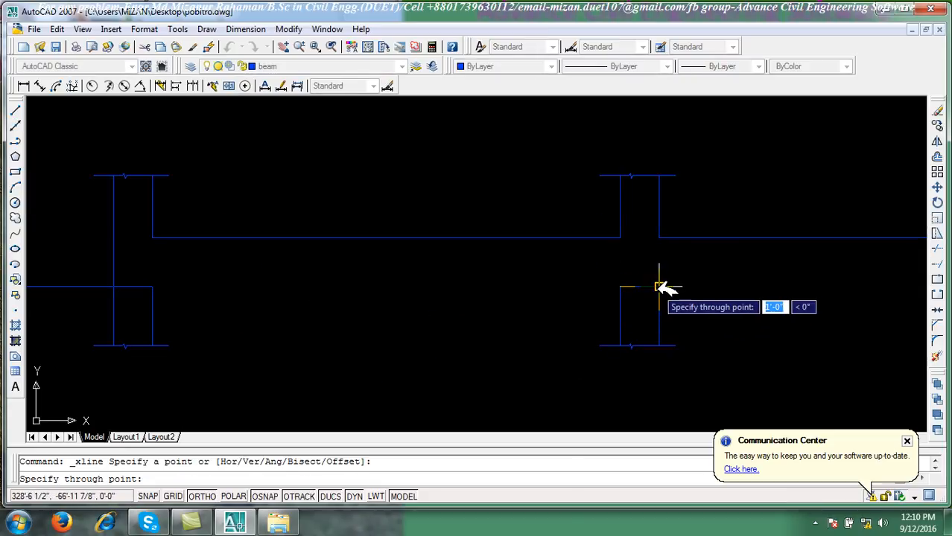
click(665, 287)
key(Return)
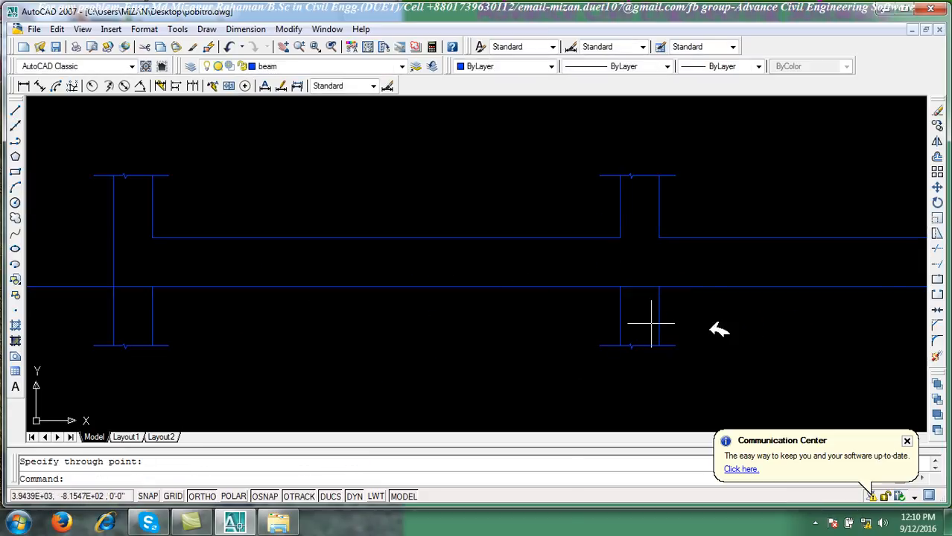
Put the lower construction line on the rod layer and clear the selection
click(633, 299)
click(627, 267)
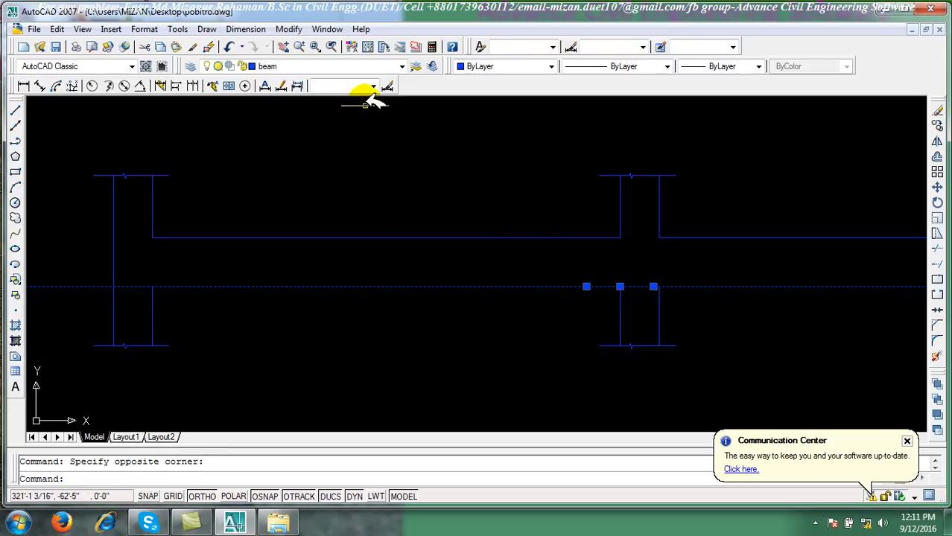
click(325, 66)
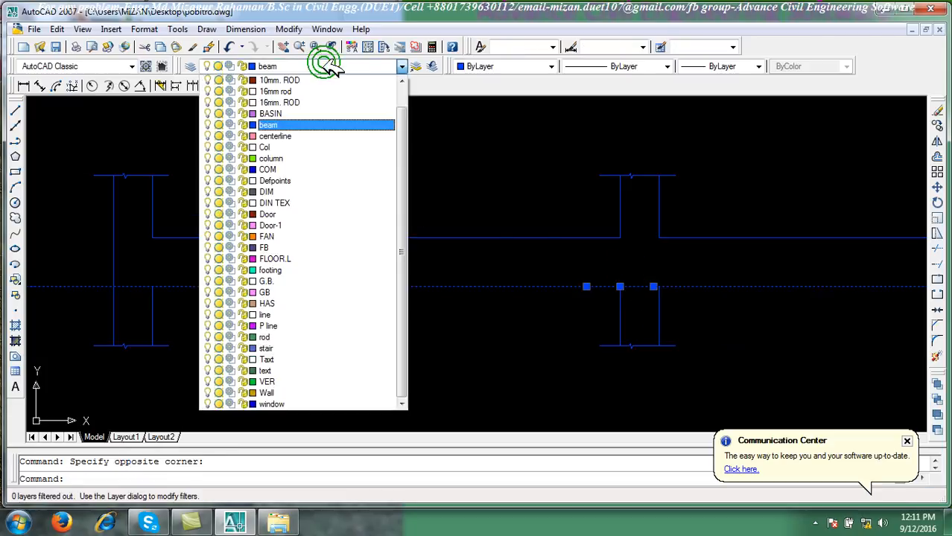
click(296, 337)
key(Escape)
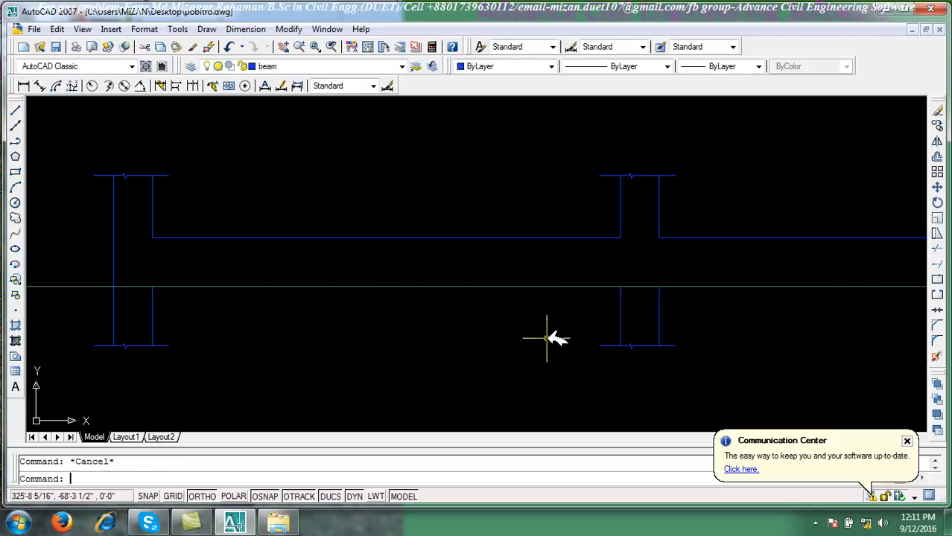
Move the lower rod line 2" up from the beam's lower edge
click(937, 186)
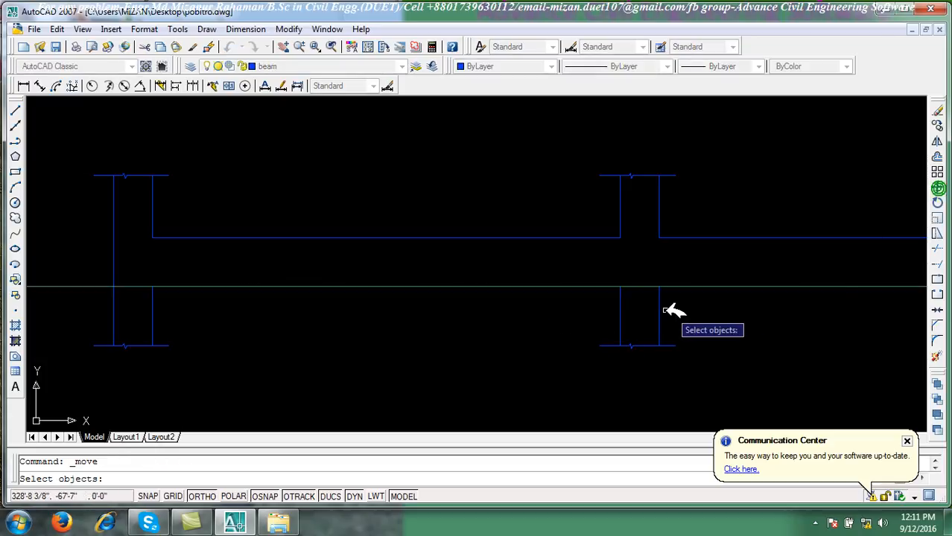
click(639, 288)
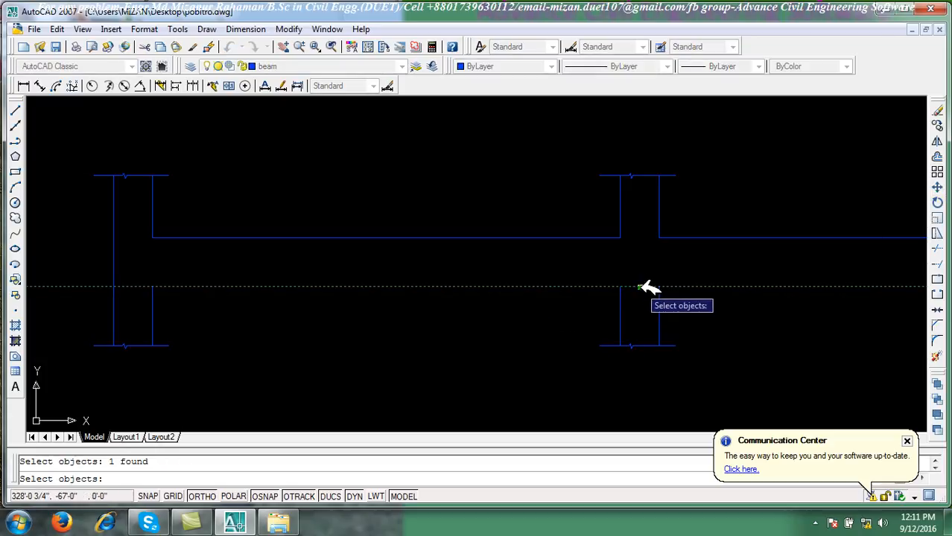
key(Return)
click(639, 286)
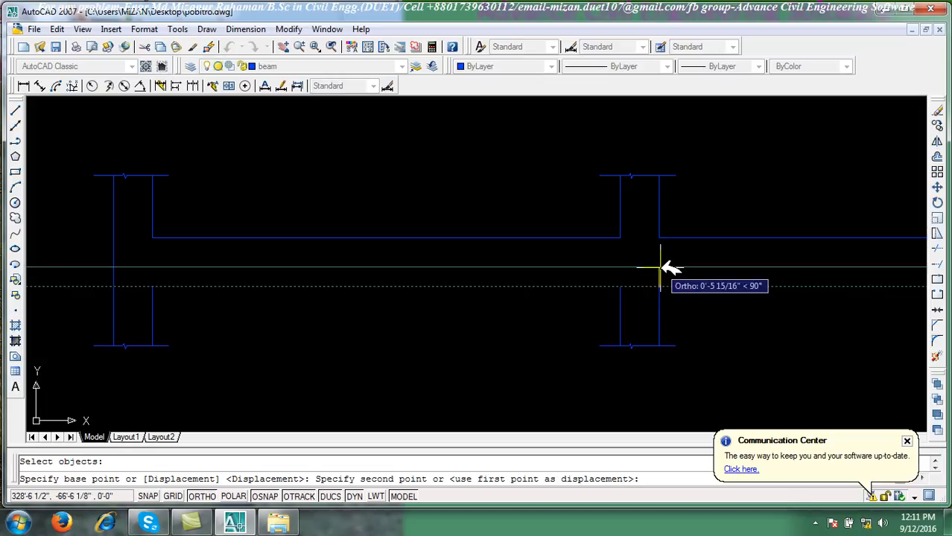
text(2)
key(Return)
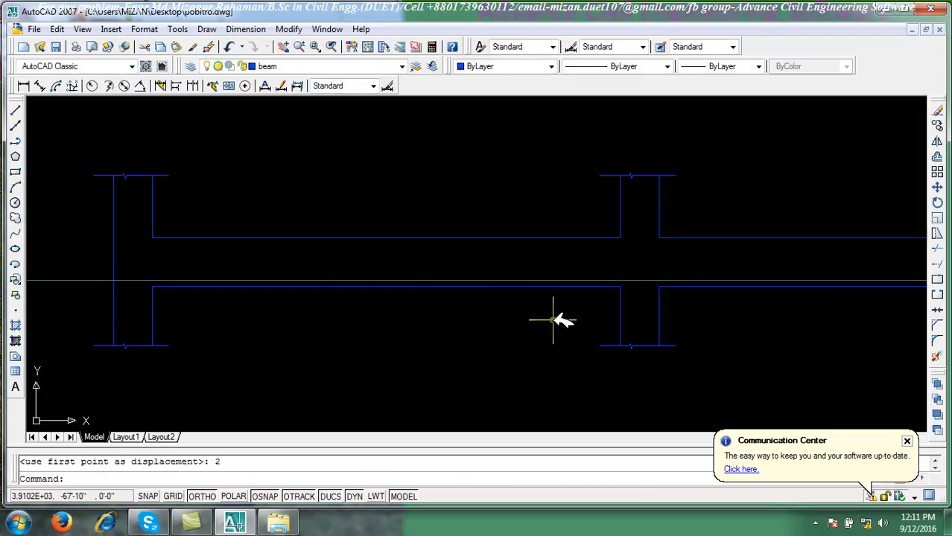
right_click(533, 152)
key(Escape)
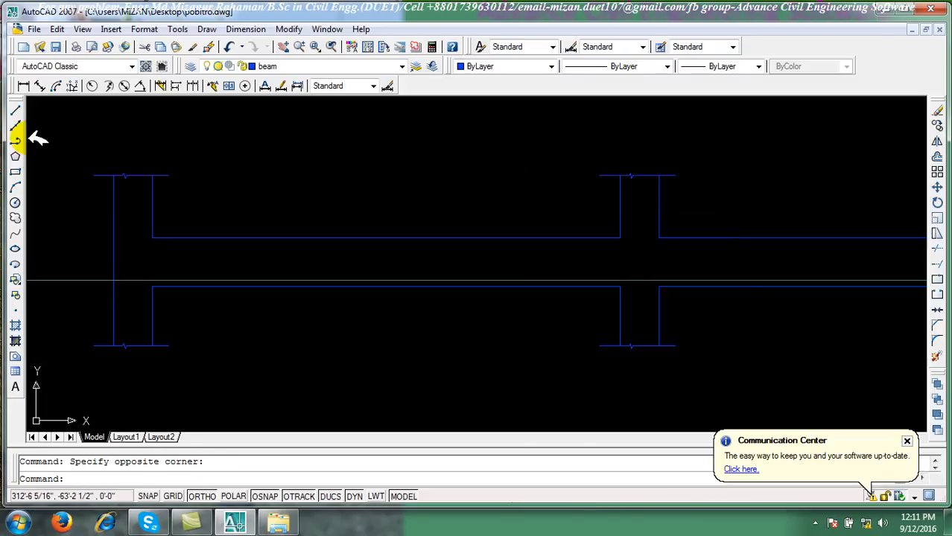
Draw a horizontal construction line along the beam's upper edge through both corners of the middle column
click(15, 124)
scroll(192, 259, up, 2)
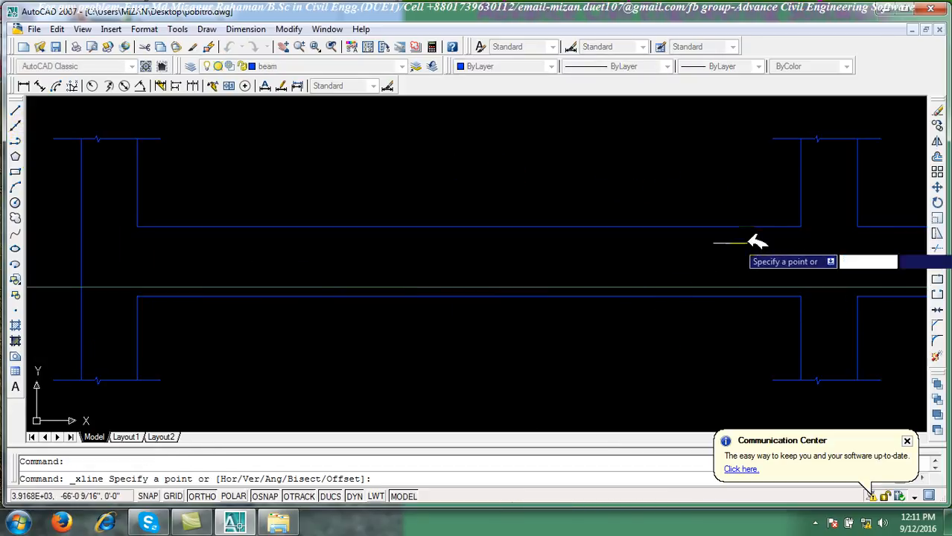
click(803, 226)
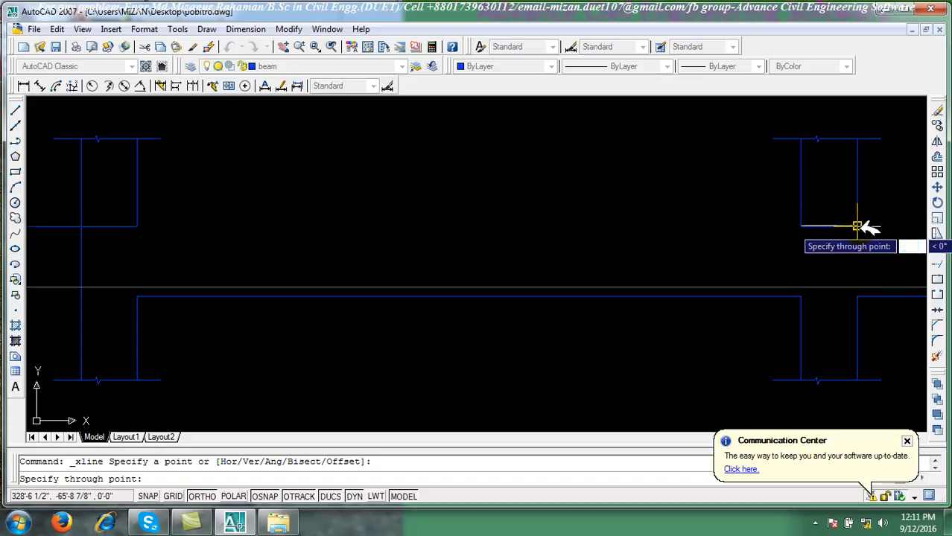
click(858, 226)
key(Return)
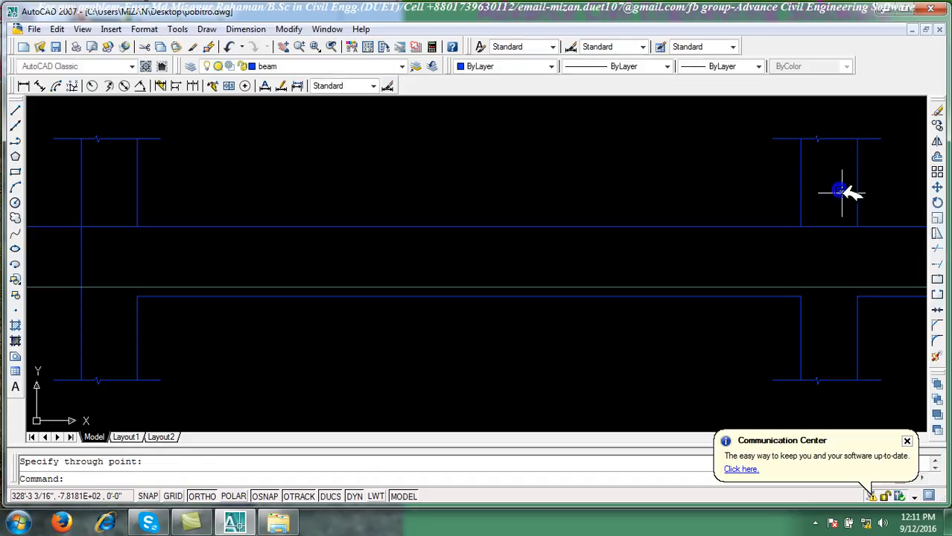
Move the upper construction line 2" down from the beam's upper edge
click(937, 187)
click(812, 252)
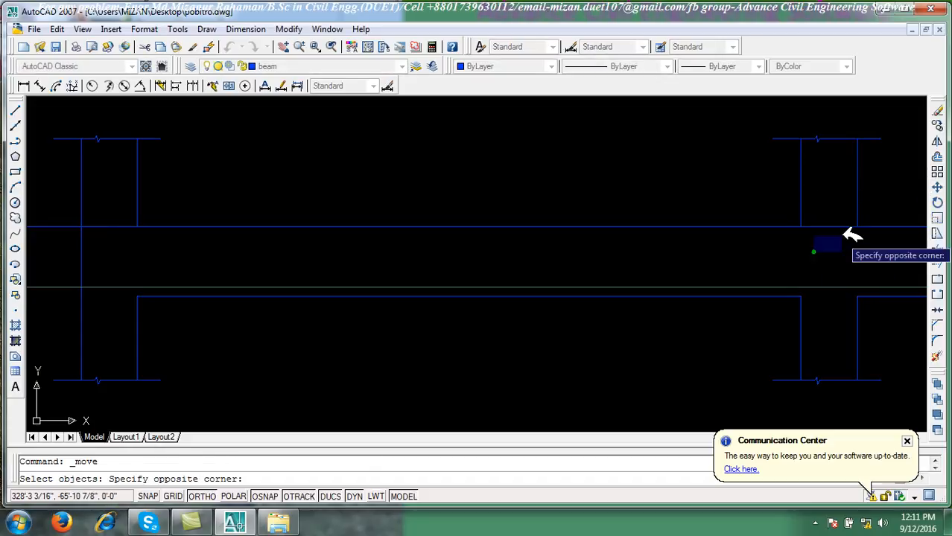
click(836, 215)
click(844, 215)
click(820, 215)
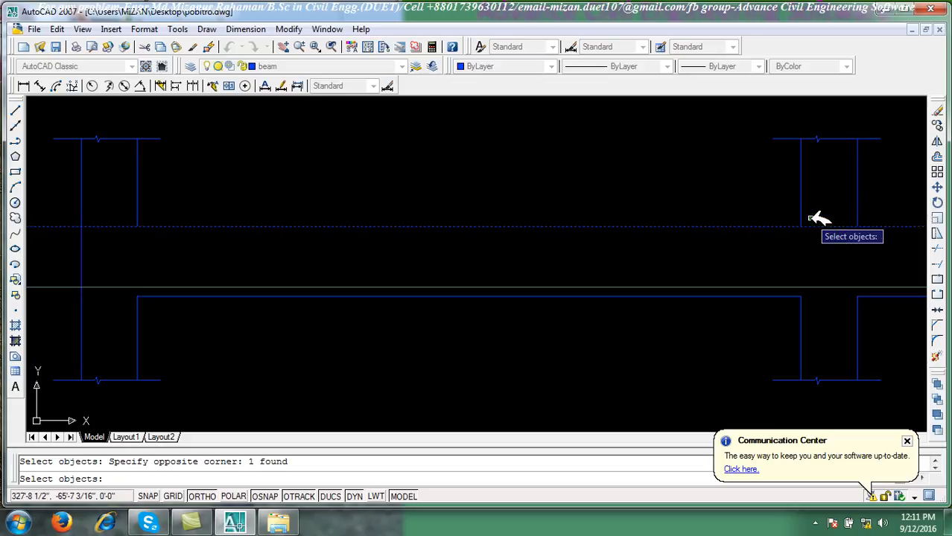
key(Return)
click(802, 227)
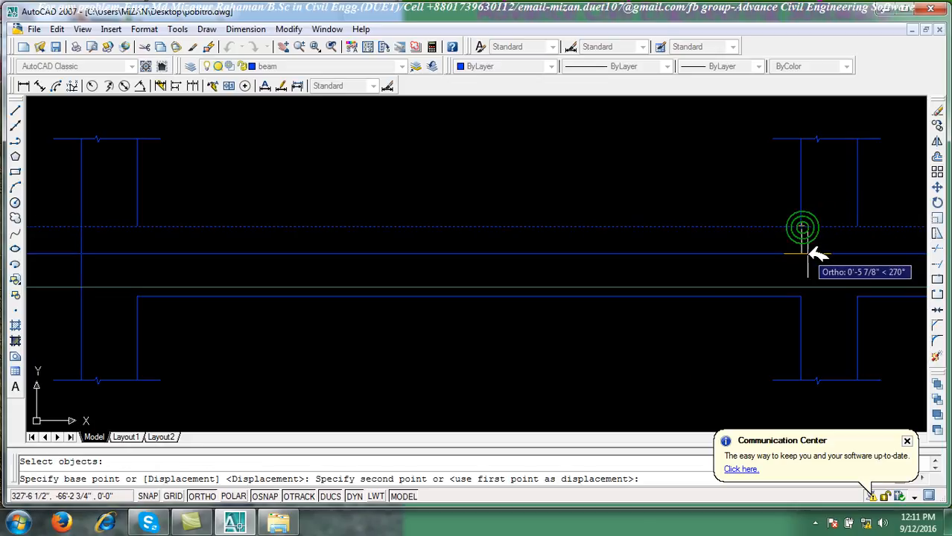
text(2)
key(Return)
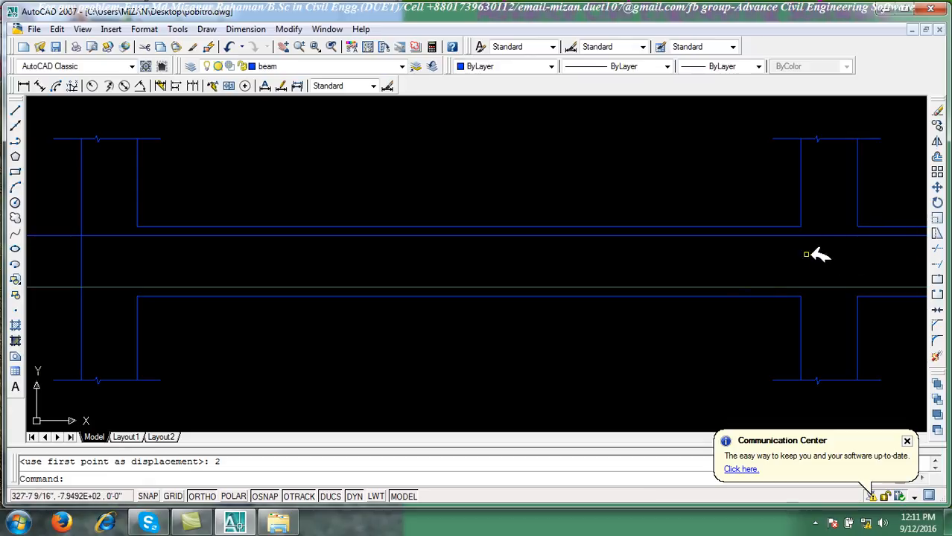
Match the upper construction line's properties to the lower rod line
click(205, 47)
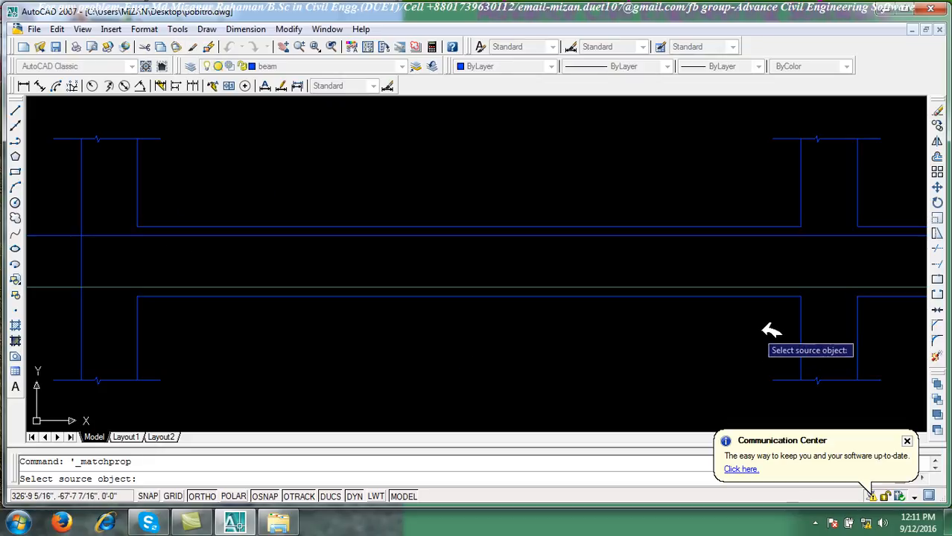
click(809, 287)
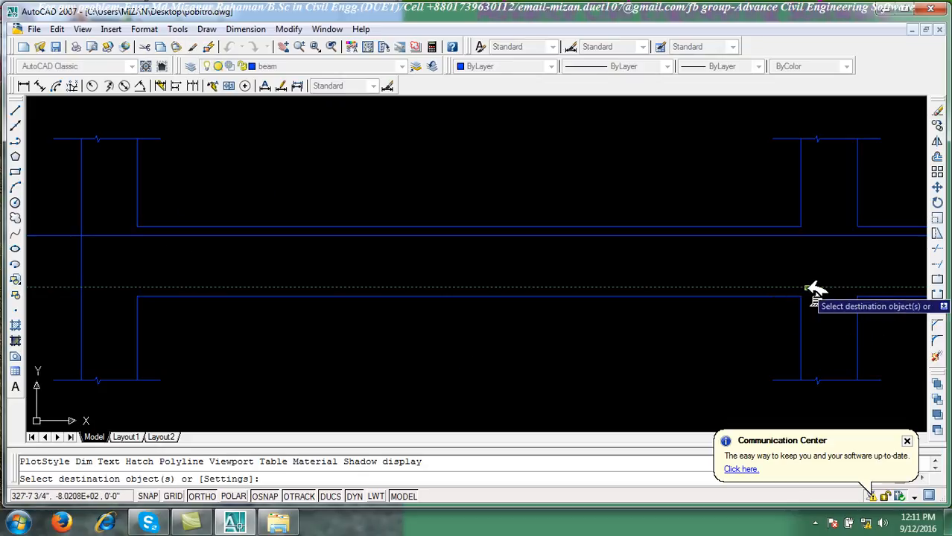
click(818, 237)
right_click(749, 248)
click(777, 257)
scroll(383, 255, down, 2)
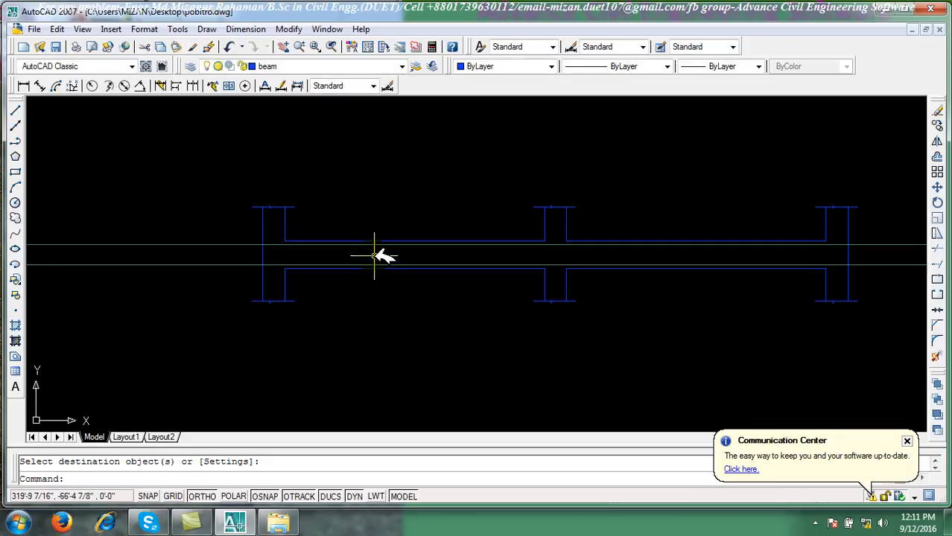
Trim both rod lines where they run beyond the outer faces of the two end columns
click(937, 250)
right_click(519, 121)
click(227, 287)
click(171, 222)
middle_drag(854, 303, 634, 282)
click(689, 288)
click(653, 191)
right_click(652, 191)
click(669, 208)
Shorten the lower rod line by 2" inward from the right end column's outer face
scroll(636, 233, up, 4)
click(600, 272)
click(588, 250)
click(616, 261)
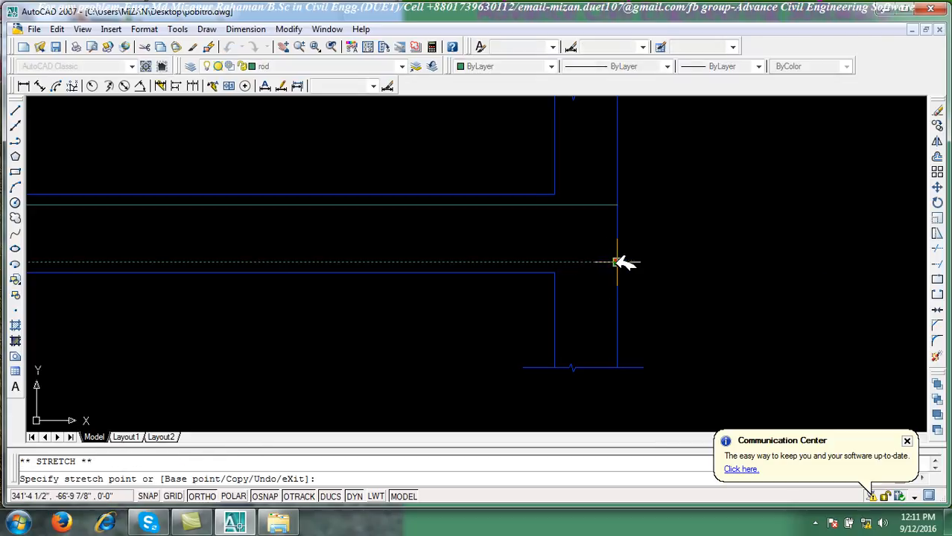
text(2)
key(Return)
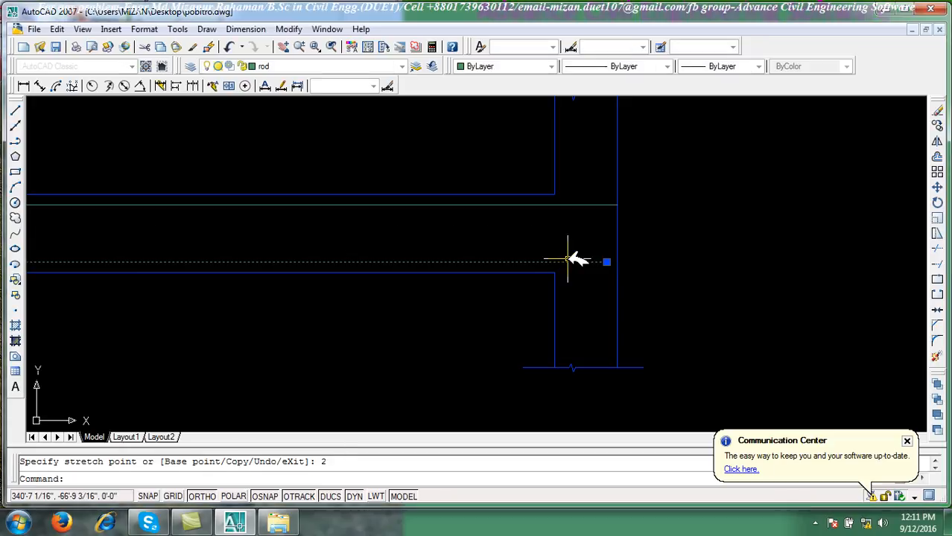
Shorten the upper rod line by 2" inward from the right end column's outer face
click(602, 231)
click(570, 203)
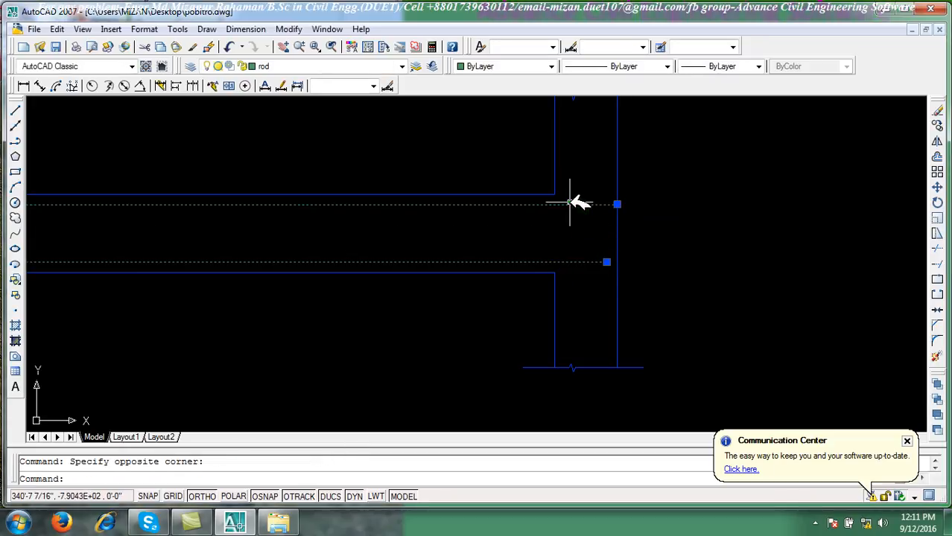
click(617, 203)
text(2)
key(Return)
Shorten the lower rod line by 2" inward from the left end column's outer face
scroll(505, 208, down, 4)
middle_drag(284, 265, 646, 333)
scroll(490, 299, up, 3)
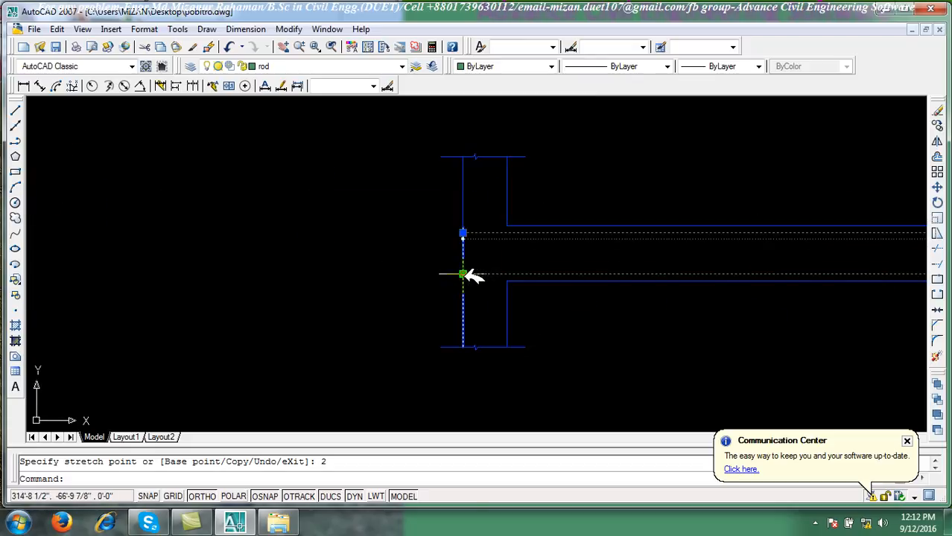
click(462, 274)
text(2)
key(Return)
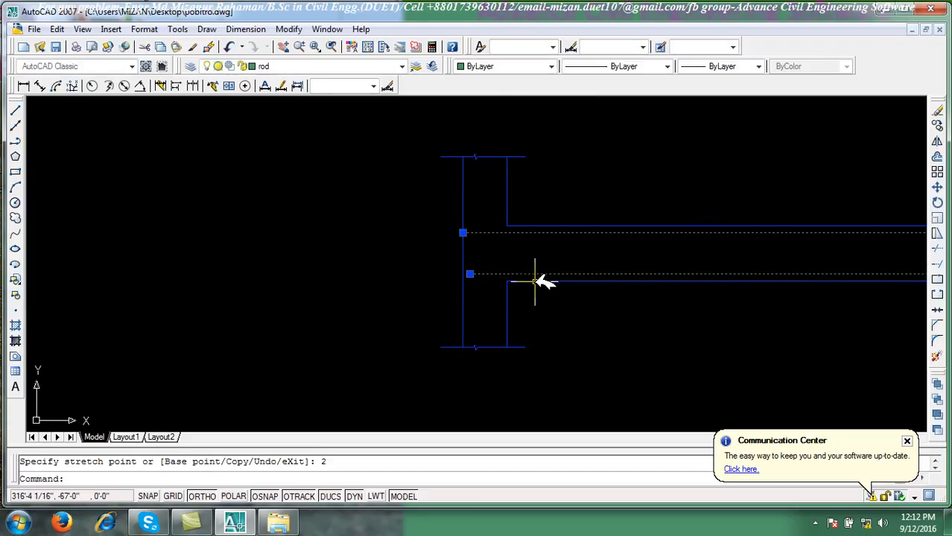
Shorten the upper rod line by 2" inward from the left end column's outer face
click(462, 232)
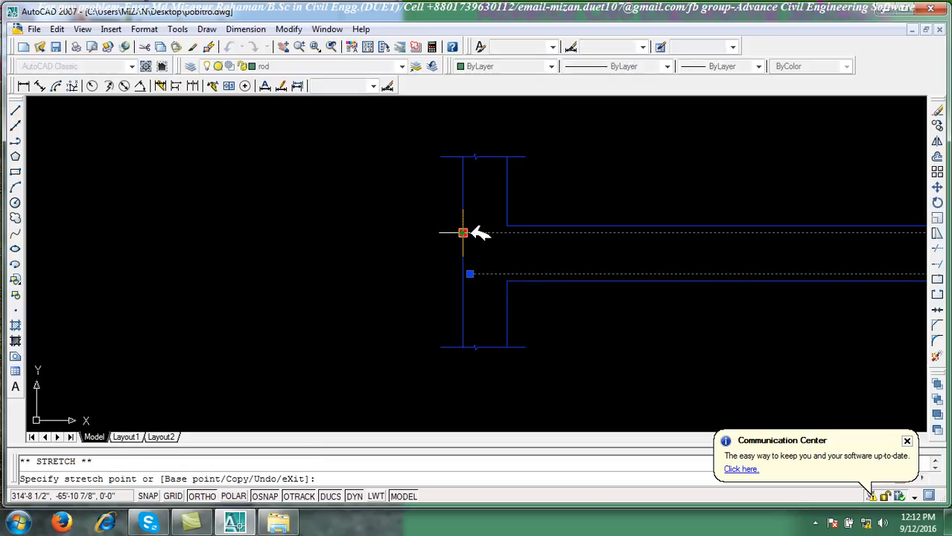
text(2)
key(Return)
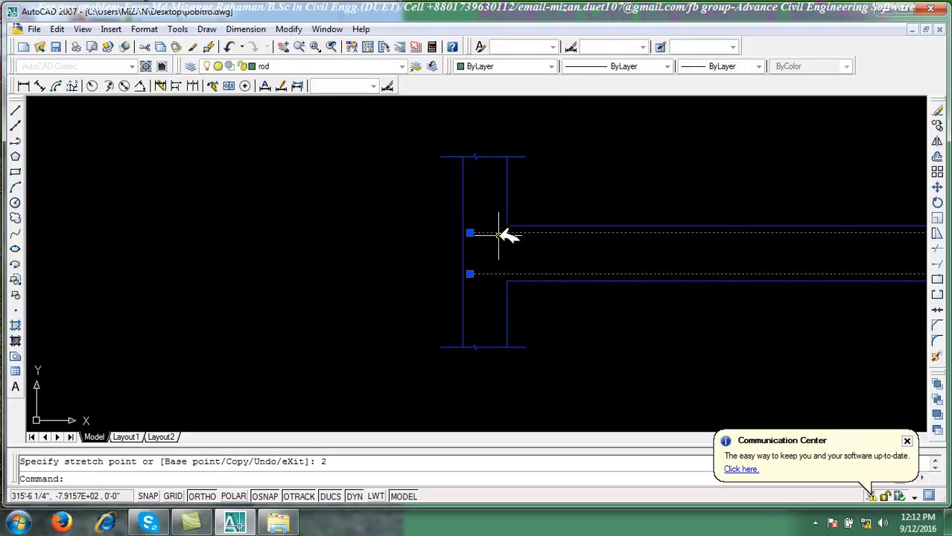
key(Escape)
middle_drag(504, 239, 200, 266)
scroll(200, 267, down, 1)
scroll(504, 285, down, 5)
scroll(501, 305, up, 4)
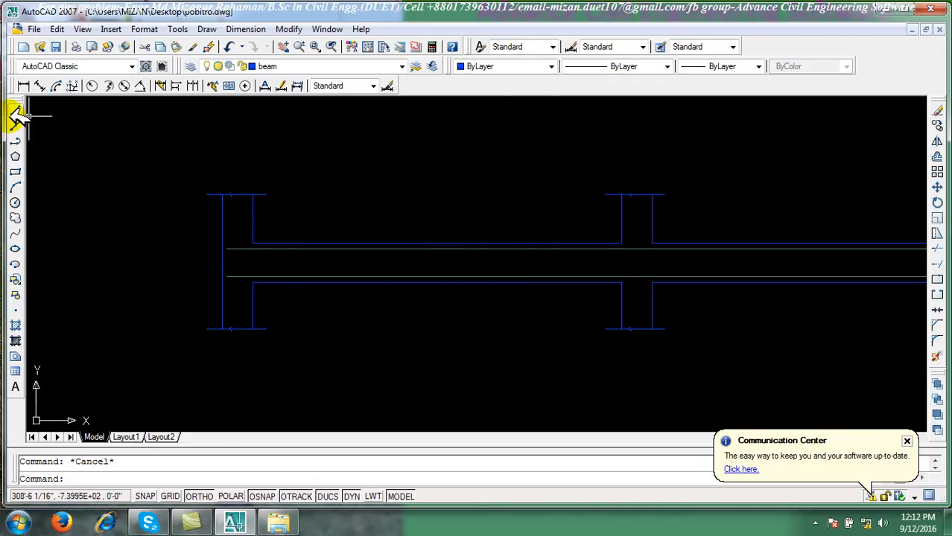
Draw a vertical hook line up from the lower rod's left end, stopping just short of the upper rod
click(19, 112)
scroll(249, 269, down, 2)
scroll(240, 279, up, 5)
click(230, 319)
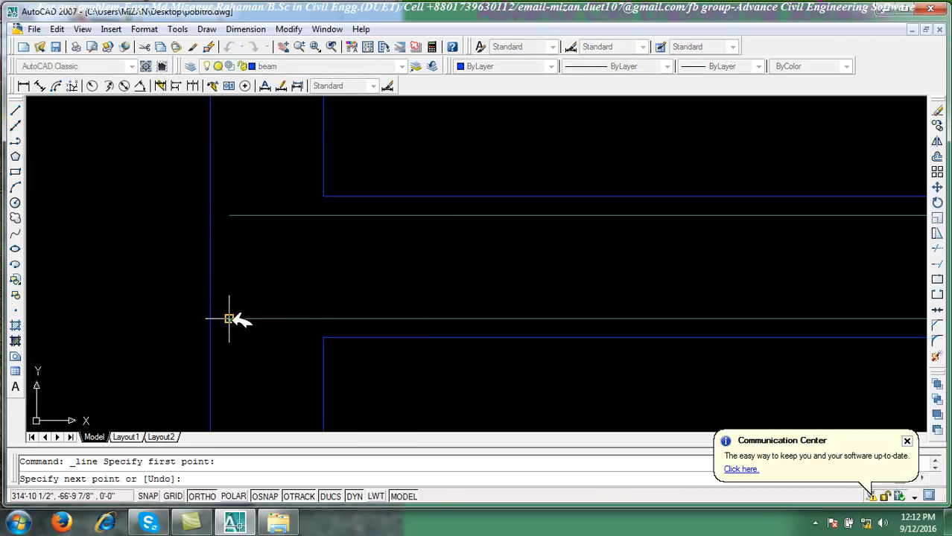
scroll(227, 240, up, 1)
scroll(226, 238, up, 1)
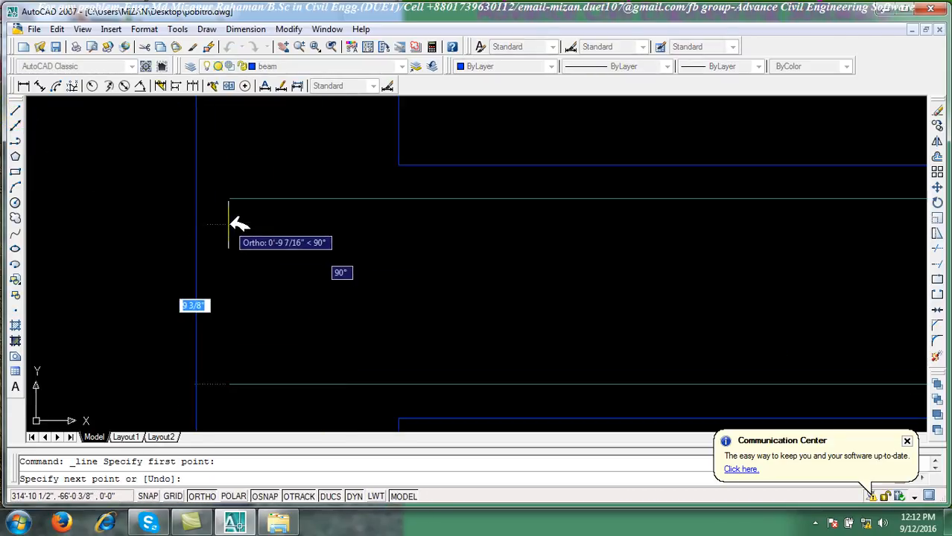
click(229, 217)
right_click(237, 216)
click(253, 224)
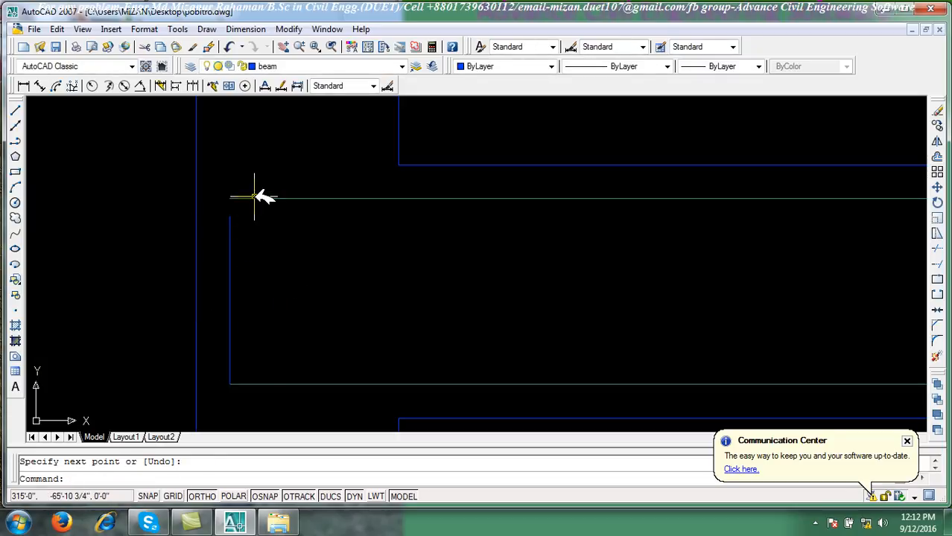
Pull the upper rod's left end slightly inward past the lower rod's vertical hook line
click(255, 199)
click(230, 199)
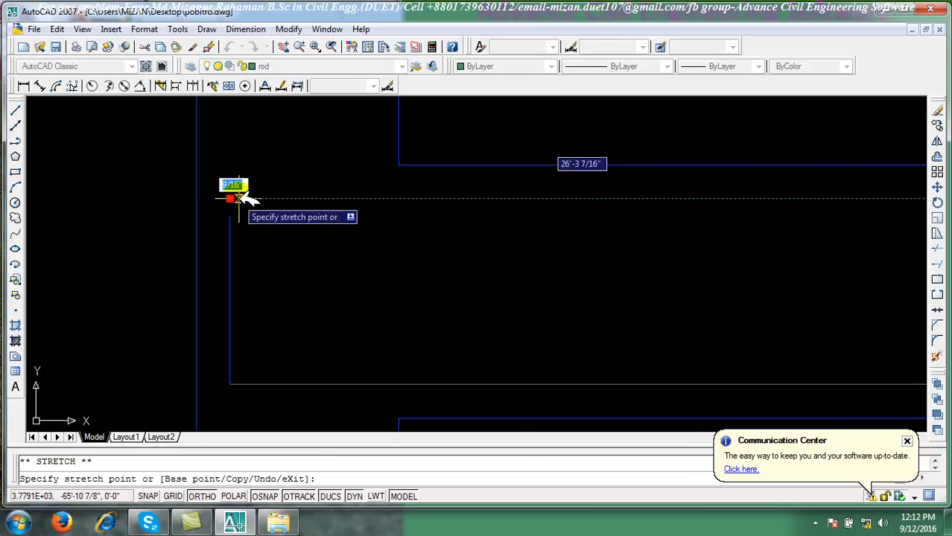
click(241, 198)
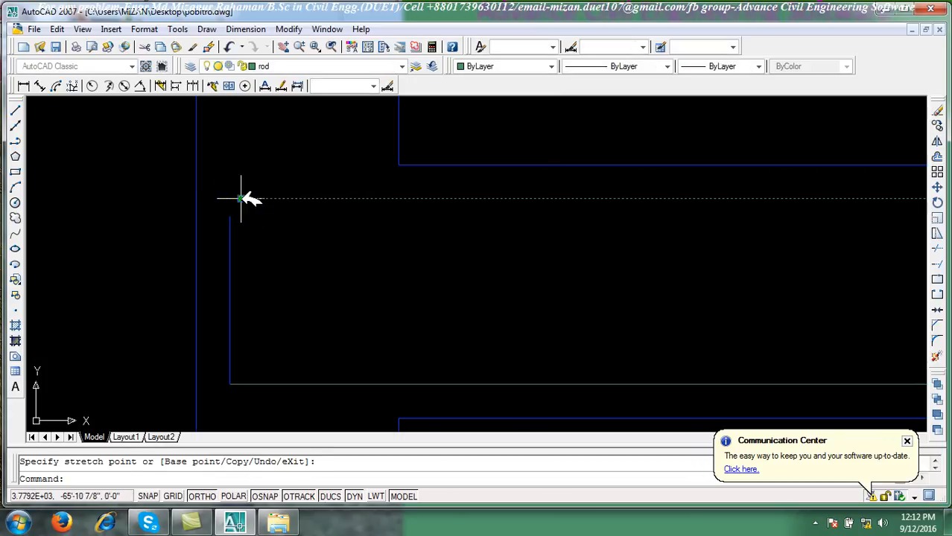
Draw a vertical hook line down from the upper rod's left end, stopping just short of the lower rod
click(15, 109)
click(241, 198)
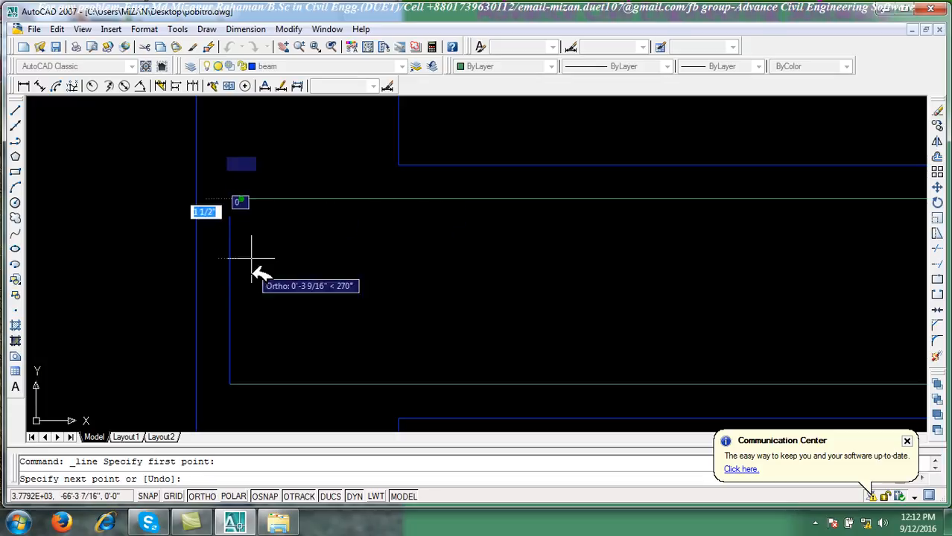
click(240, 361)
right_click(288, 271)
click(328, 280)
scroll(331, 282, down, 2)
scroll(298, 289, down, 5)
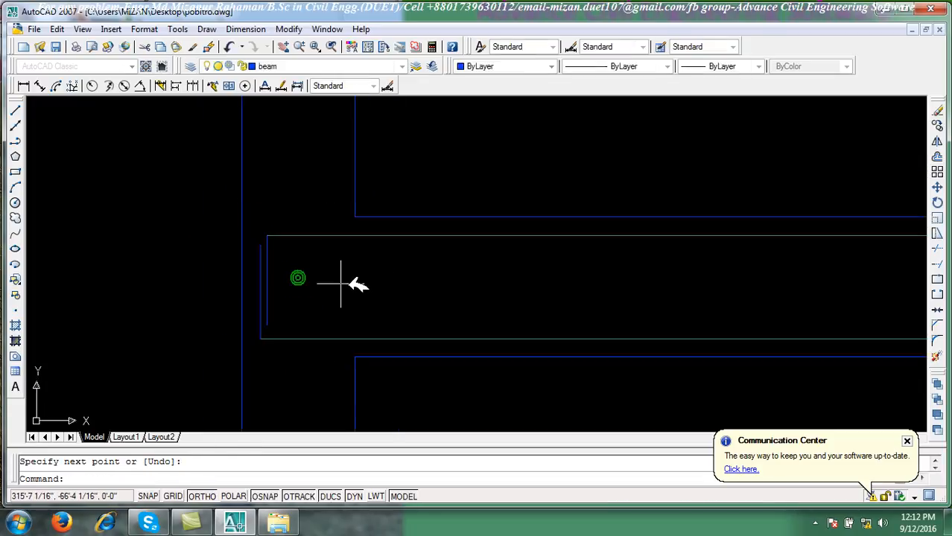
Draw a 3.65' horizontal extra top rod from the upper rod's left hook, just below the upper rod
click(15, 110)
scroll(179, 287, up, 6)
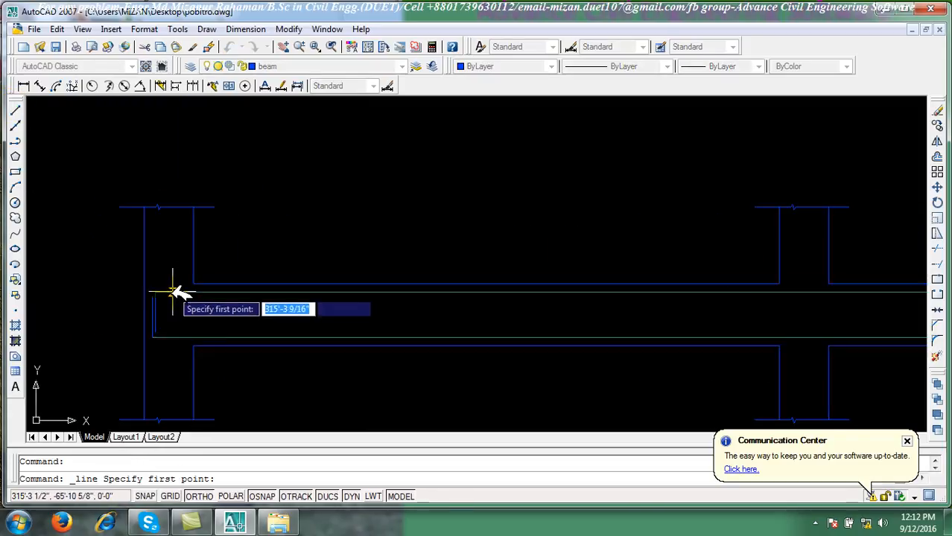
click(121, 271)
scroll(490, 284, up, 4)
middle_drag(512, 292, 346, 291)
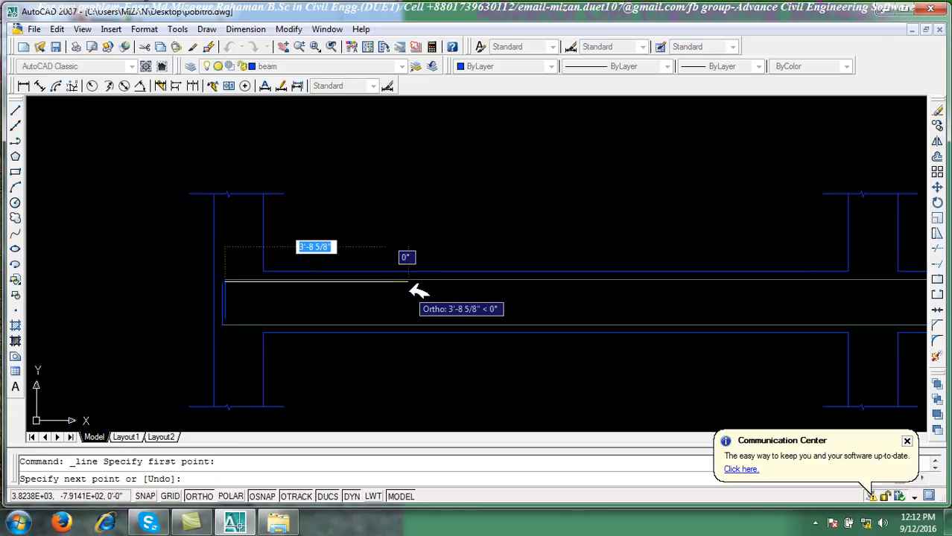
scroll(414, 291, up, 2)
scroll(403, 289, down, 5)
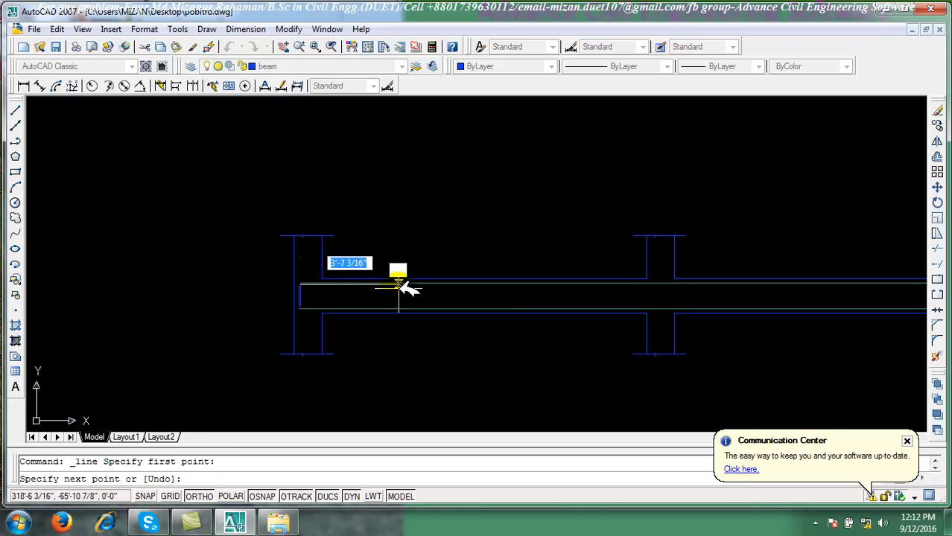
scroll(395, 287, up, 3)
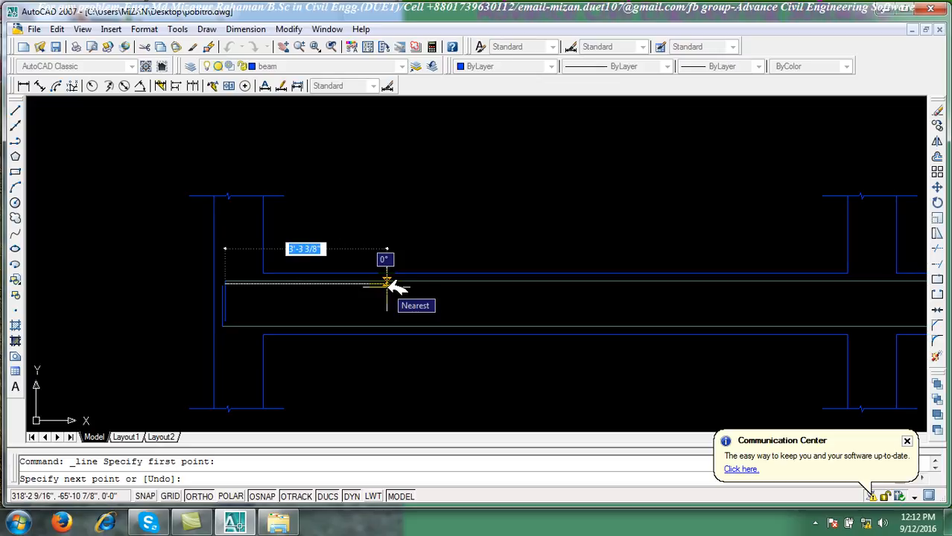
text(3.65)
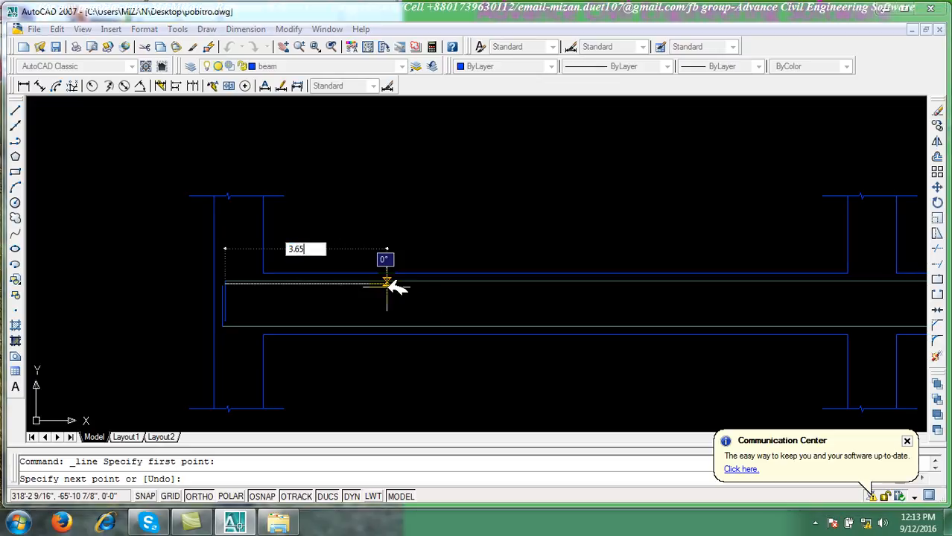
text(')
key(Return)
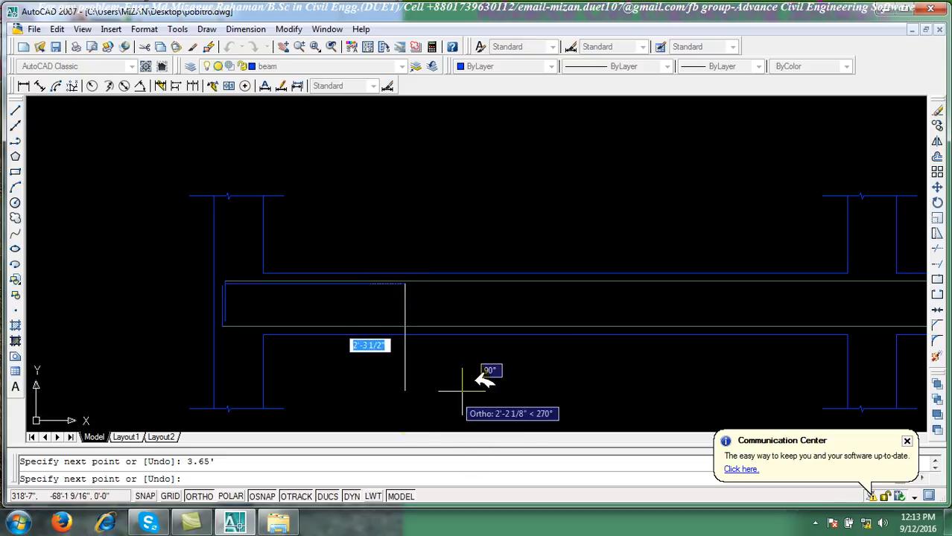
Turn ortho off and finish the extra top rod's inner end with a short downward diagonal tick
scroll(413, 307, up, 4)
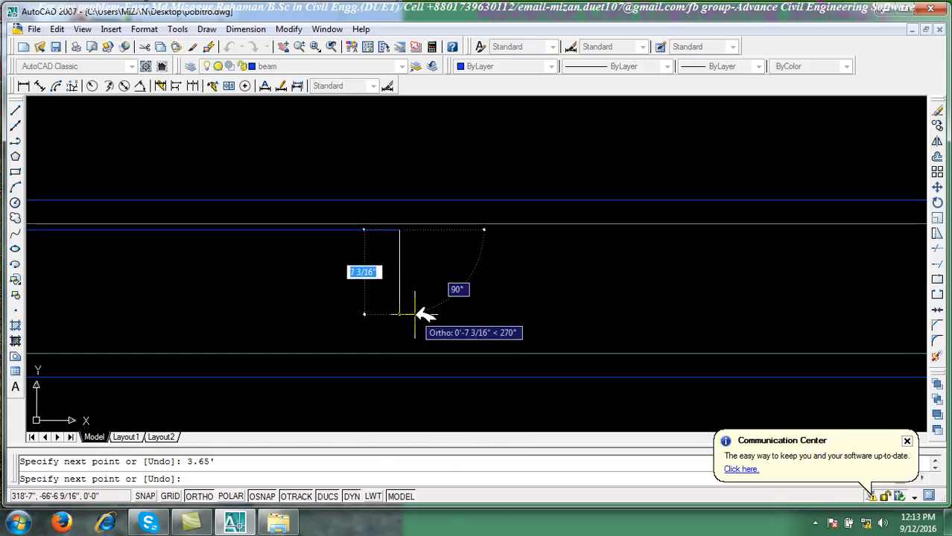
key(F8)
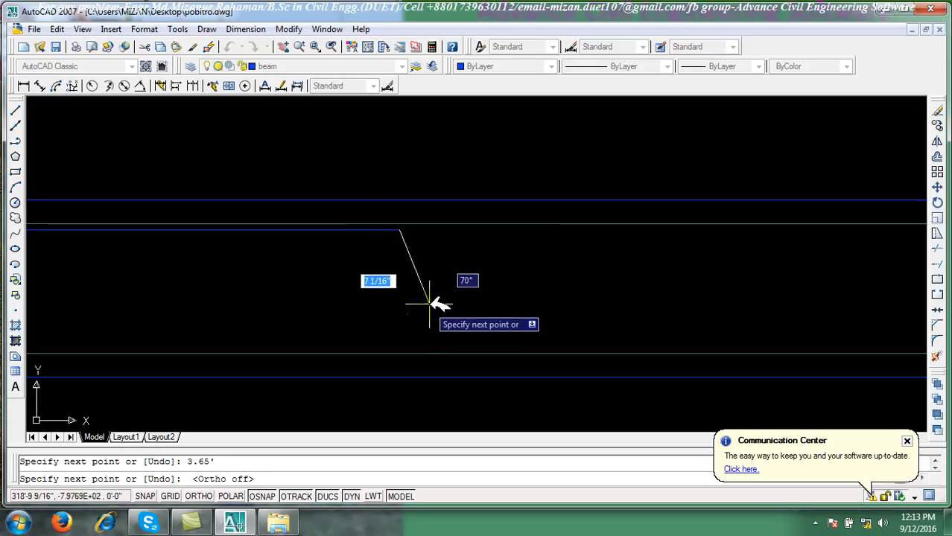
click(422, 248)
right_click(467, 258)
click(484, 263)
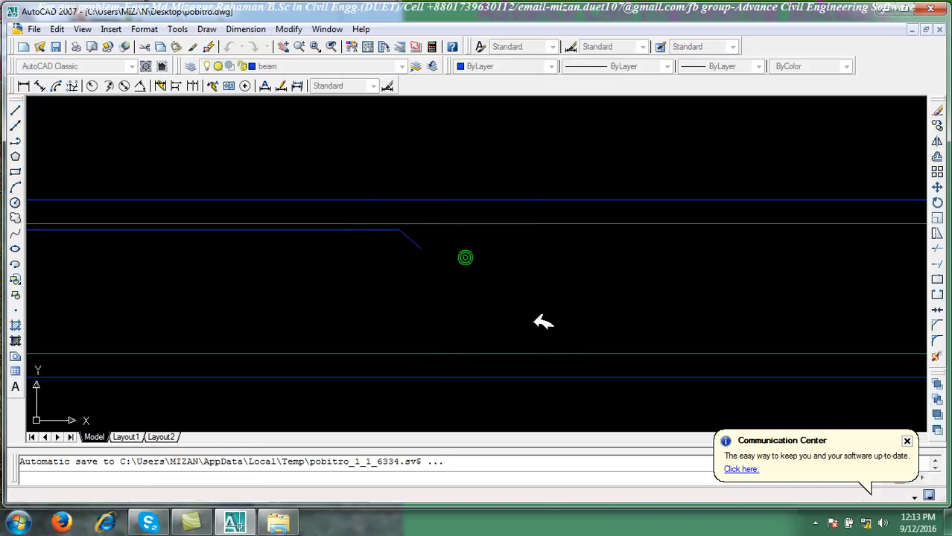
Draw a 3' horizontal extra top rod leftward from the middle column's left face, just below the upper rod, with ortho on
scroll(575, 323, down, 5)
middle_drag(616, 319, 529, 313)
right_click(532, 195)
click(565, 206)
scroll(638, 278, down, 5)
middle_drag(727, 289, 544, 286)
scroll(546, 284, up, 2)
scroll(544, 282, up, 6)
scroll(401, 286, up, 2)
scroll(403, 286, down, 3)
scroll(363, 283, down, 4)
middle_drag(407, 305, 460, 320)
scroll(519, 310, up, 3)
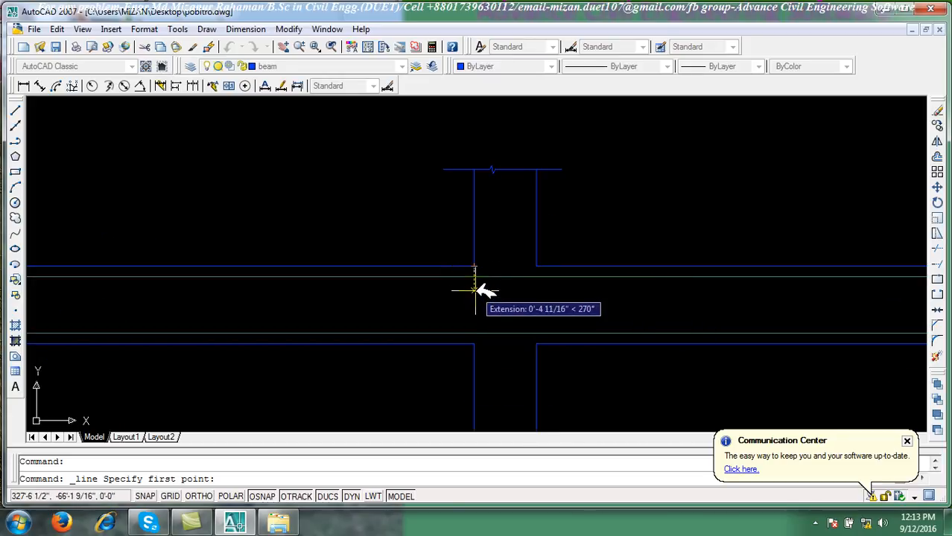
click(474, 285)
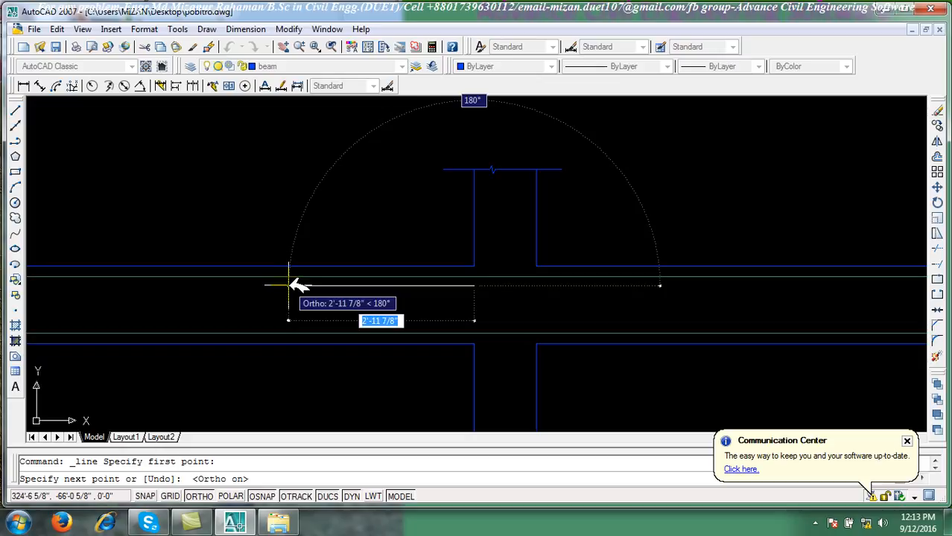
text(3)
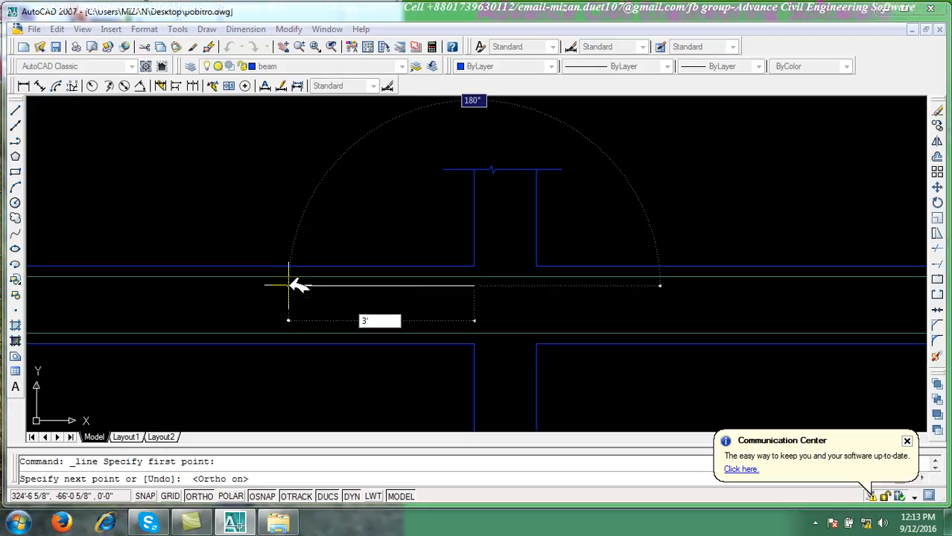
key(Return)
scroll(235, 327, up, 2)
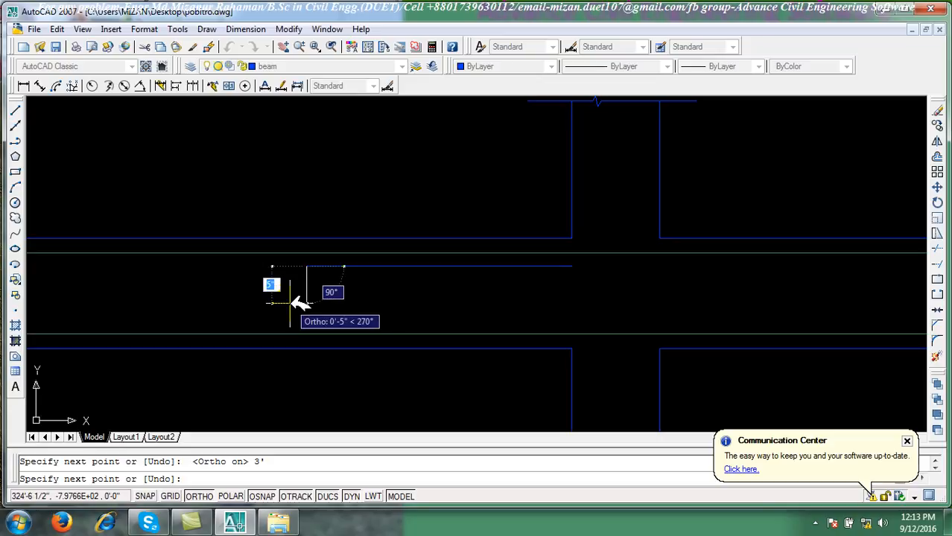
Turn ortho off and end the middle extra rod's left end with a short diagonal tick sloping down and outward
key(F8)
scroll(333, 323, up, 2)
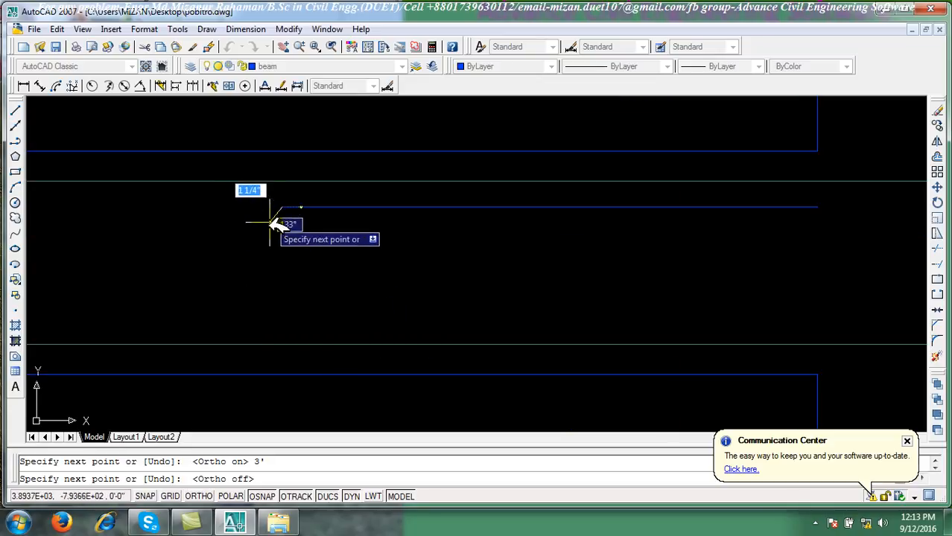
click(271, 220)
key(Return)
Stretch the middle extra rod's right end 1' across the column, and another 3' into the right span, with ortho on
scroll(389, 278, down, 3)
scroll(484, 287, up, 3)
click(421, 202)
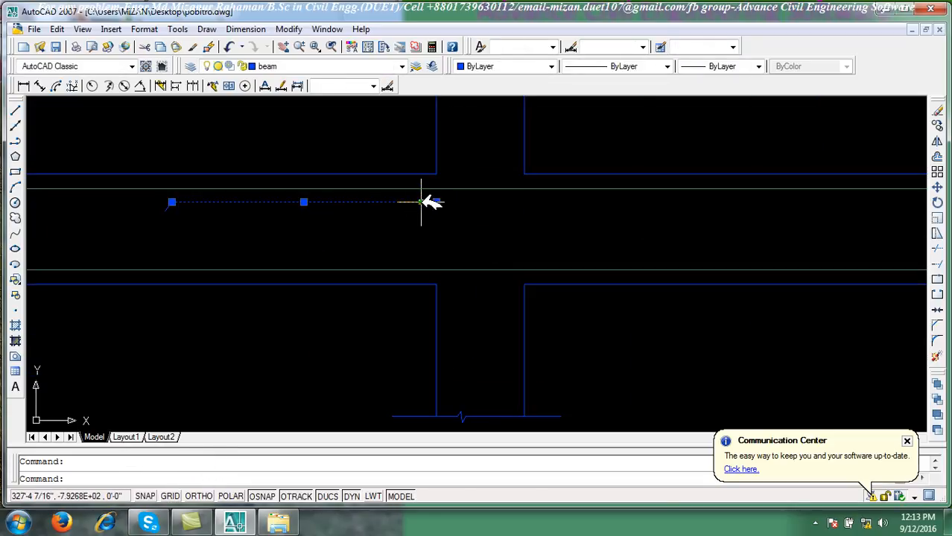
click(437, 201)
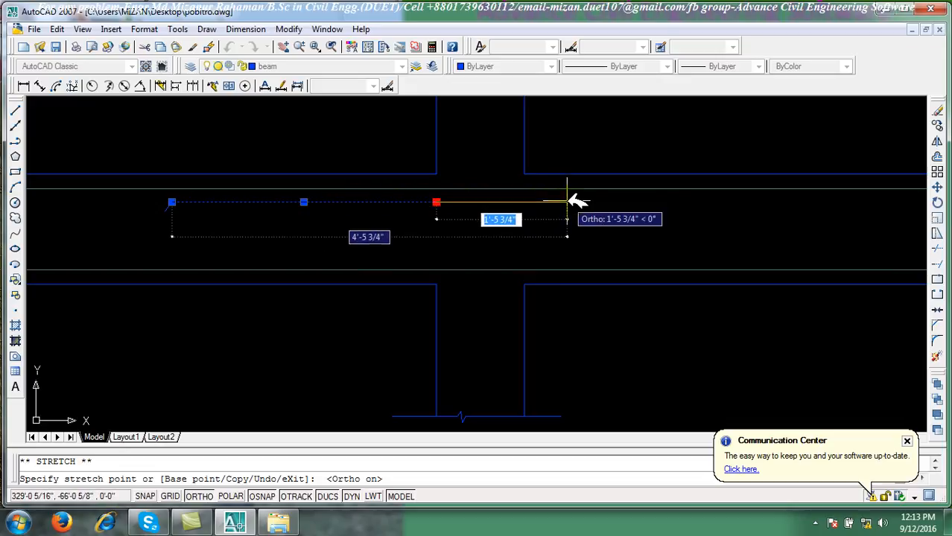
text(1')
key(Return)
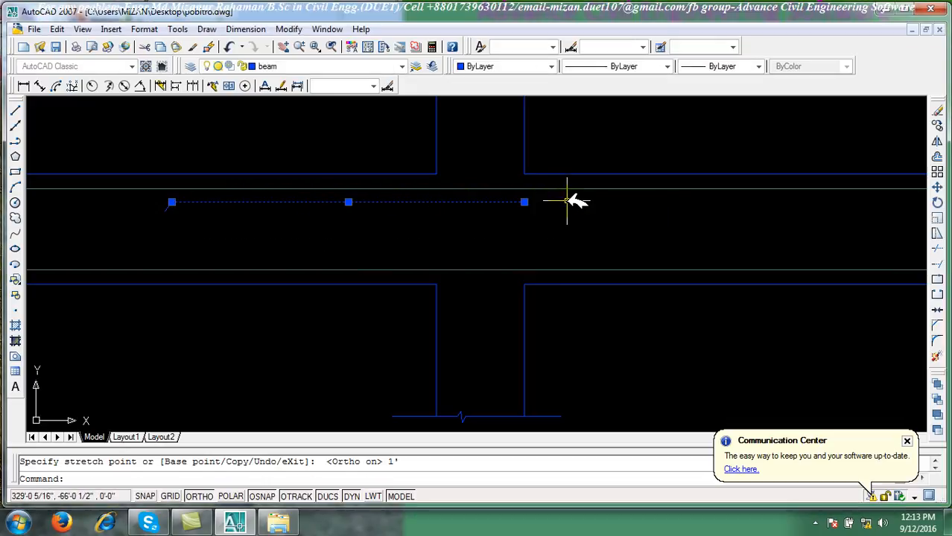
click(524, 202)
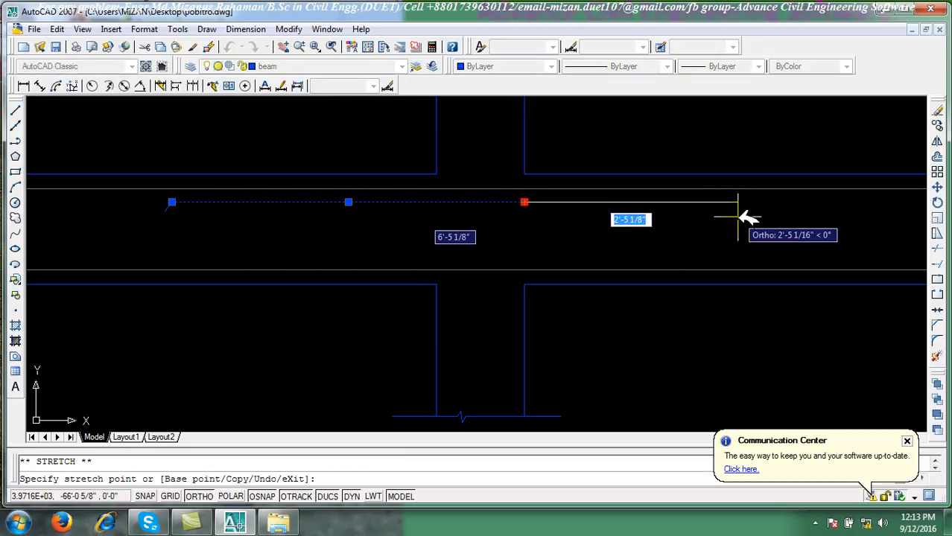
text(3')
key(Return)
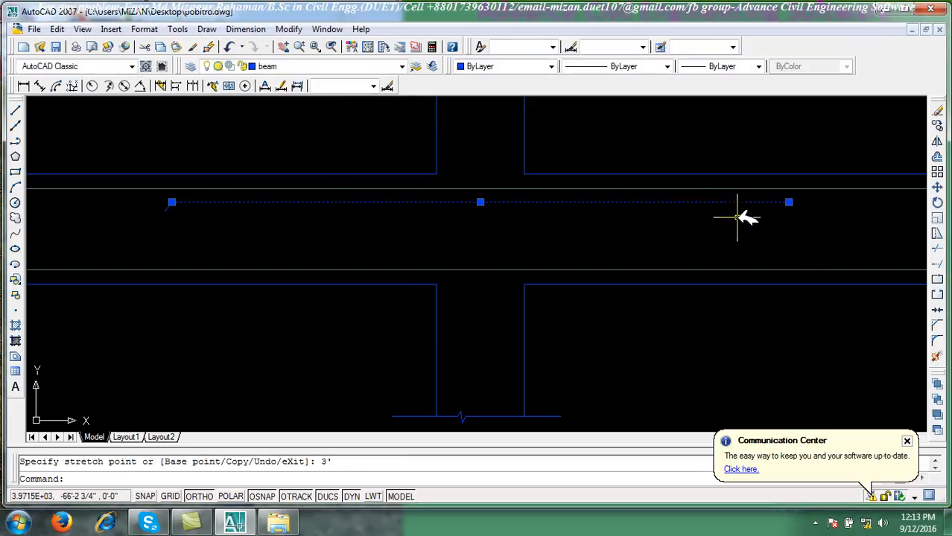
Draw a short diagonal tick sloping down and outward from the middle extra rod's right end, with ortho off
click(20, 107)
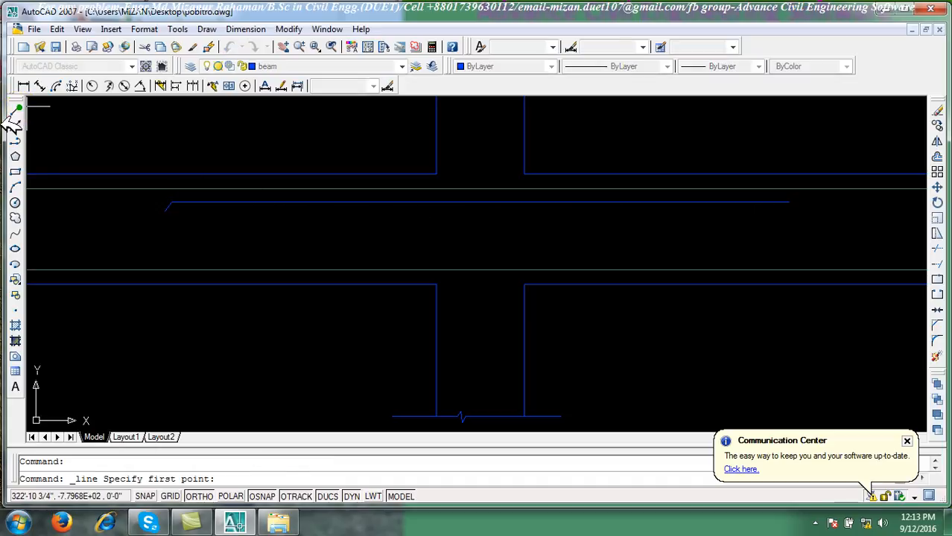
click(789, 202)
scroll(804, 215, up, 2)
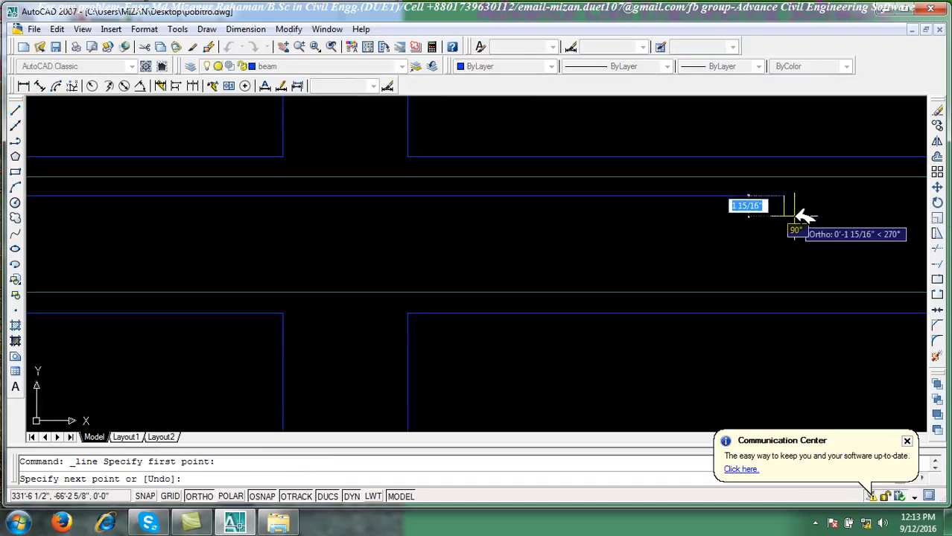
key(F8)
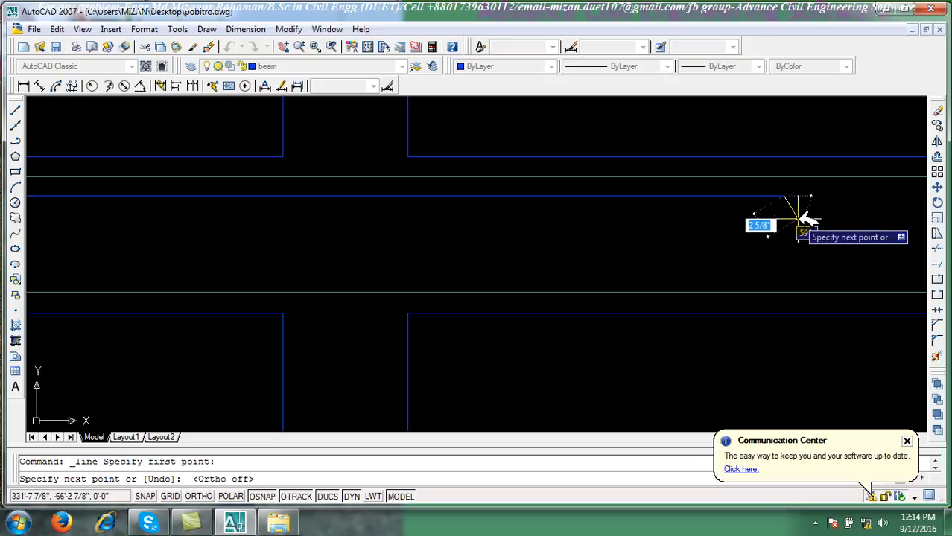
right_click(844, 201)
click(864, 212)
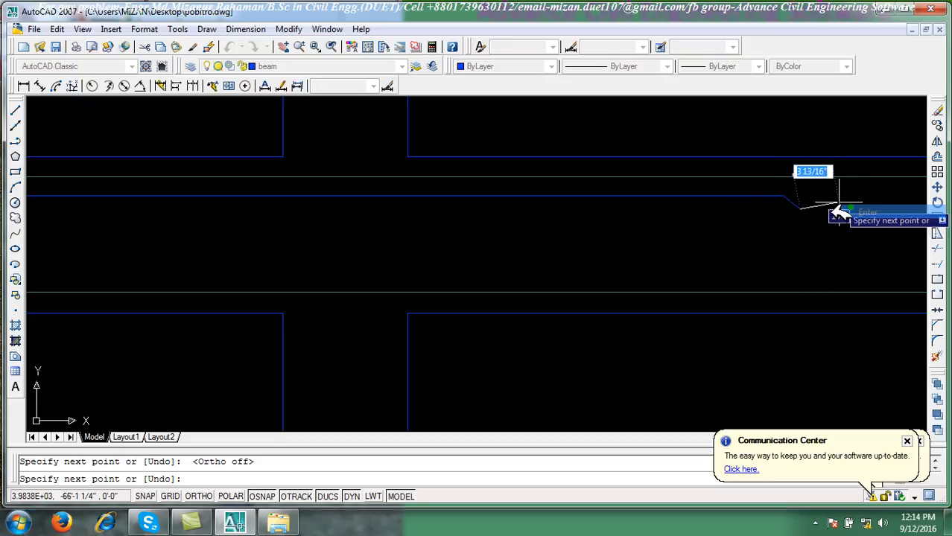
Draw a 3.65' horizontal extra top rod leftward from inside the right column, just below the upper main rod, with ortho on
scroll(770, 259, down, 5)
mouse_move(656, 295)
middle_down()
mouse_move(623, 318)
mouse_move(546, 334)
middle_up()
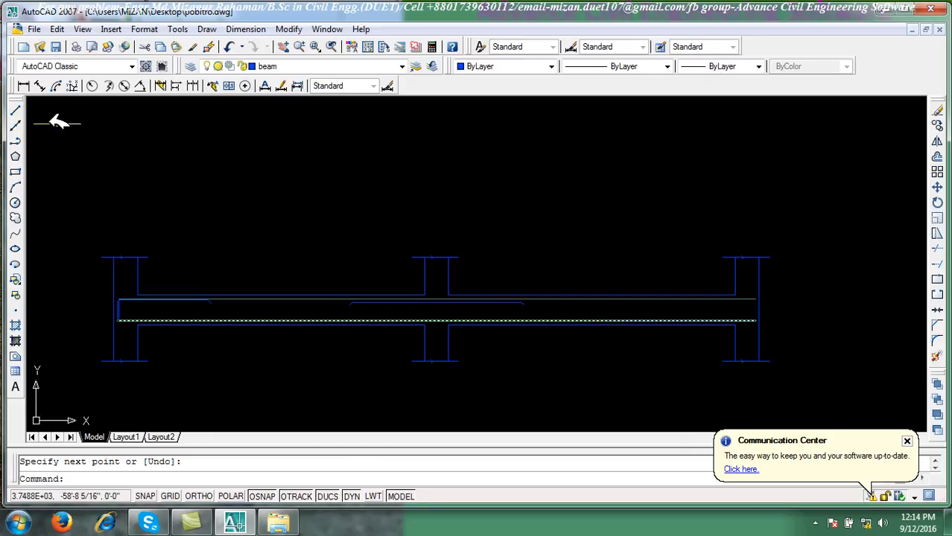
click(16, 110)
scroll(733, 320, up, 6)
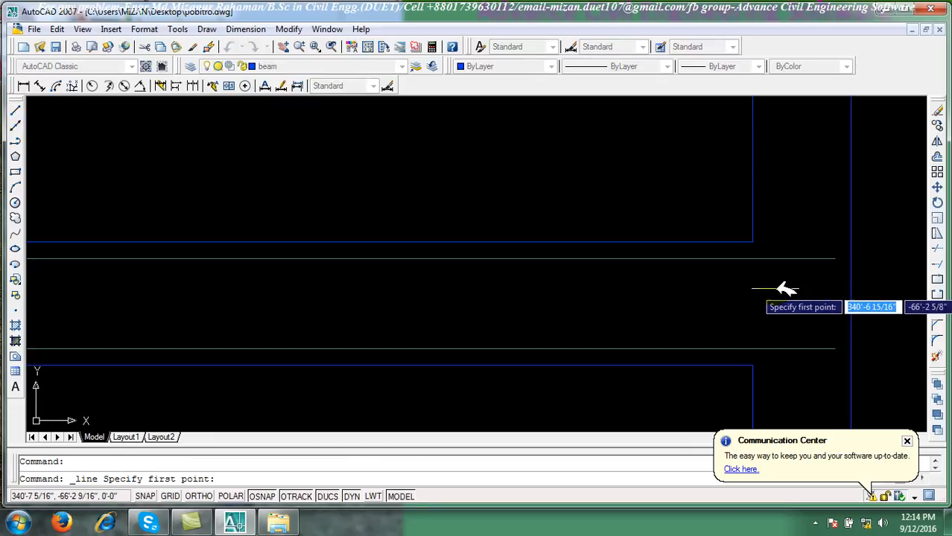
scroll(827, 262, up, 5)
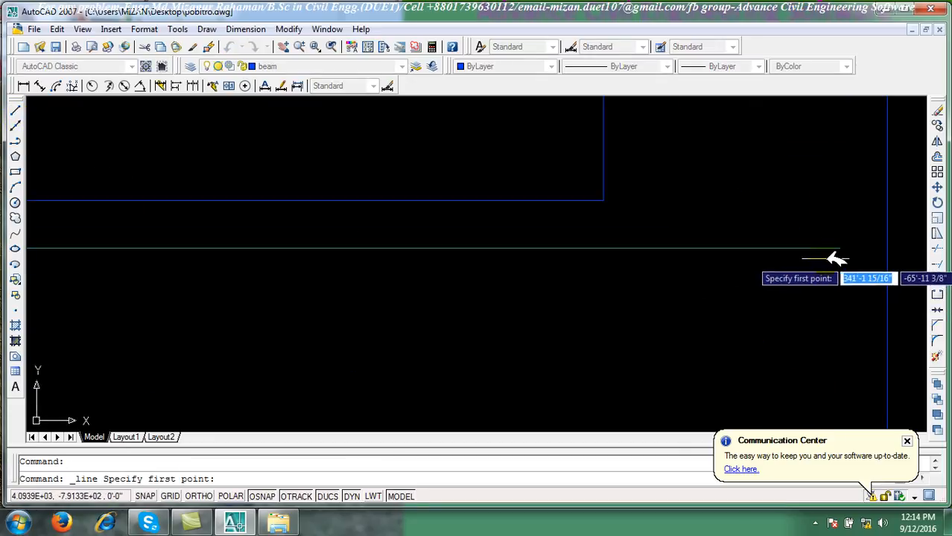
click(829, 255)
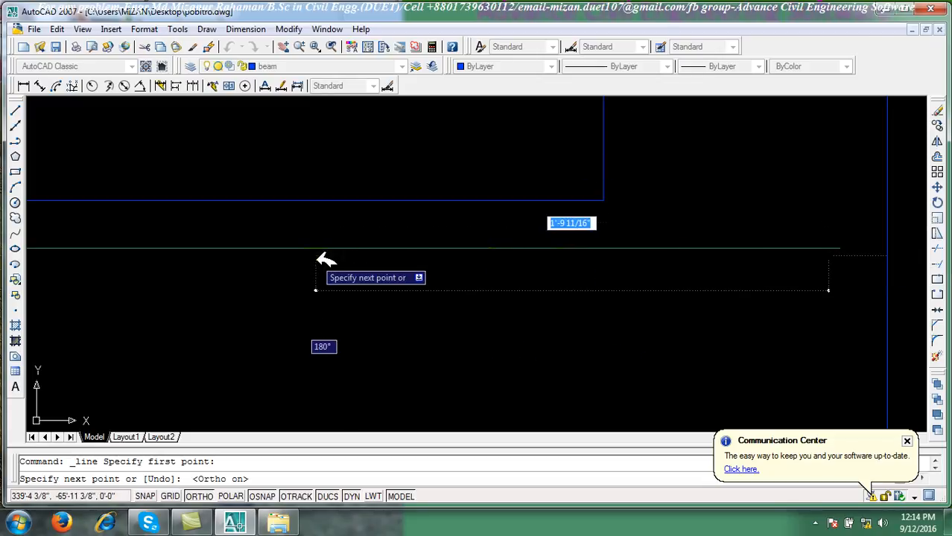
text(3.65)
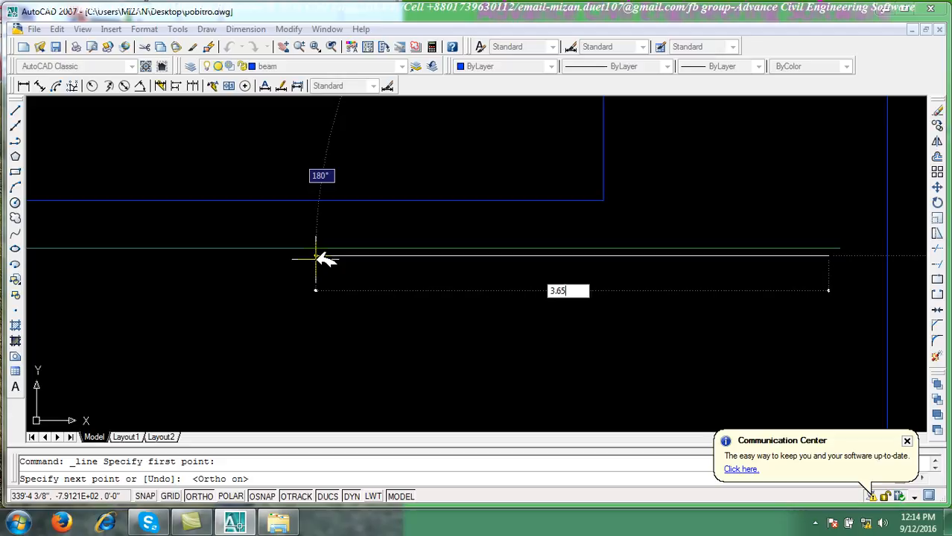
text(')
key(Return)
scroll(365, 287, down, 4)
scroll(365, 287, up, 1)
scroll(304, 295, down, 1)
scroll(353, 331, down, 1)
scroll(370, 328, down, 1)
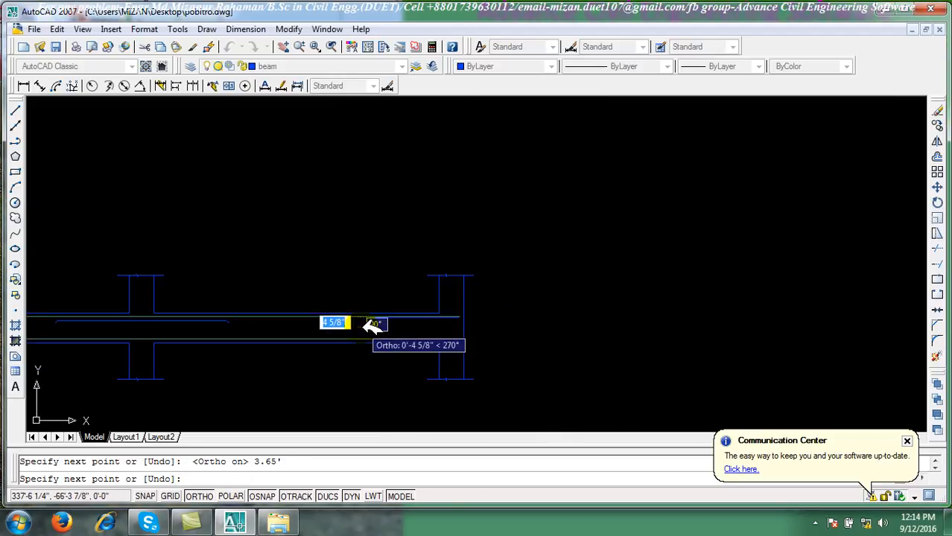
scroll(363, 328, up, 5)
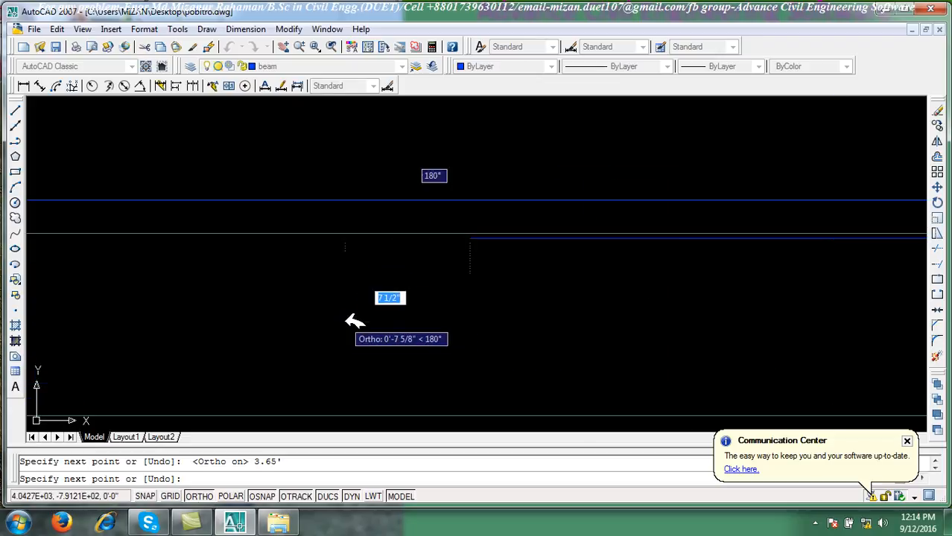
right_click(340, 282)
click(368, 290)
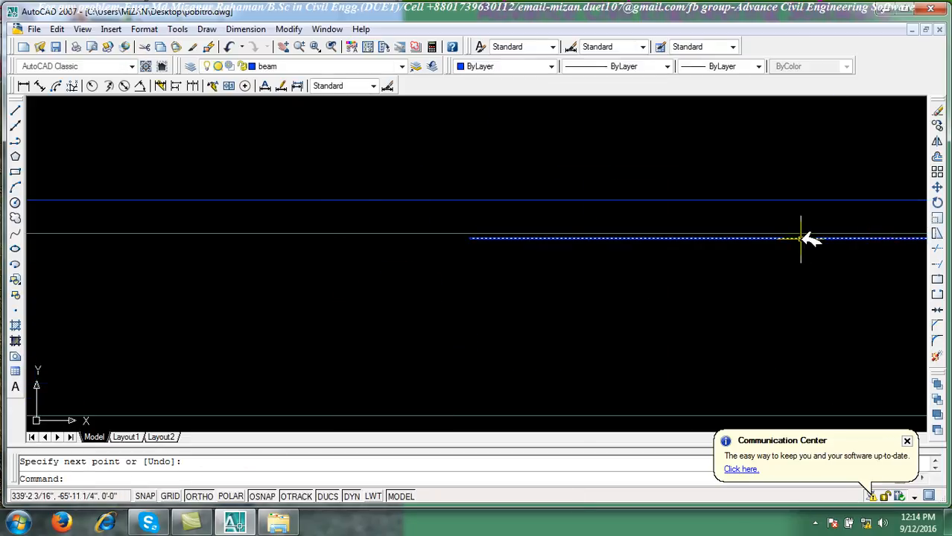
Move the right column's extra top rod straight down by 1"
click(936, 187)
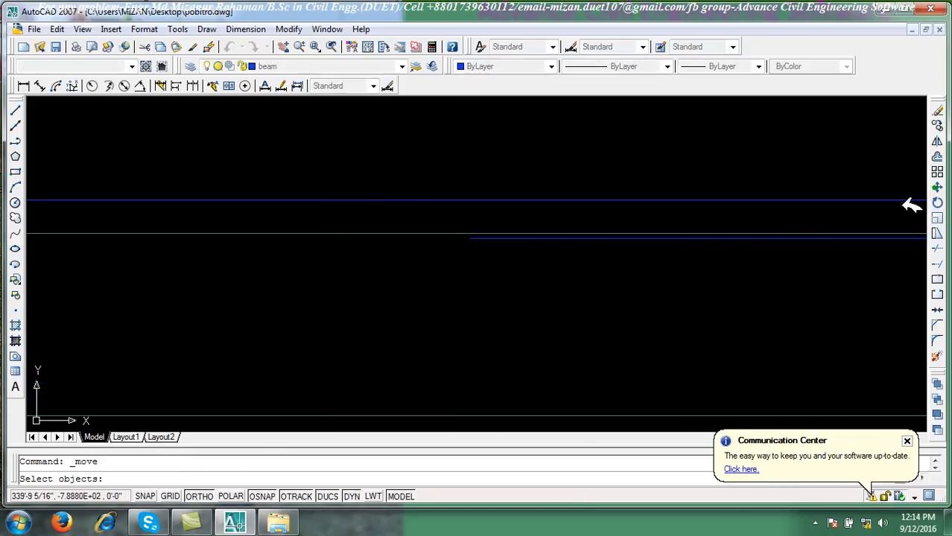
right_click(690, 237)
click(686, 239)
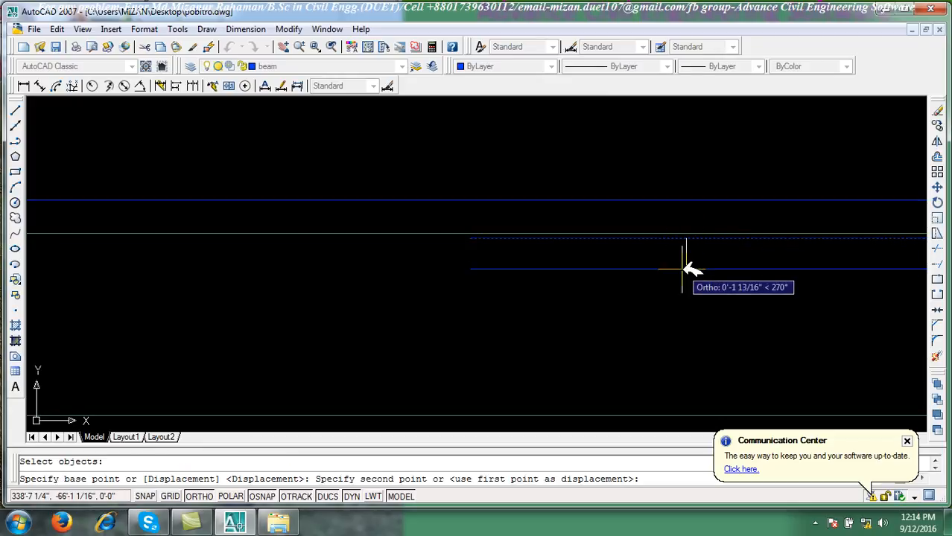
text(1)
key(Return)
scroll(671, 282, down, 3)
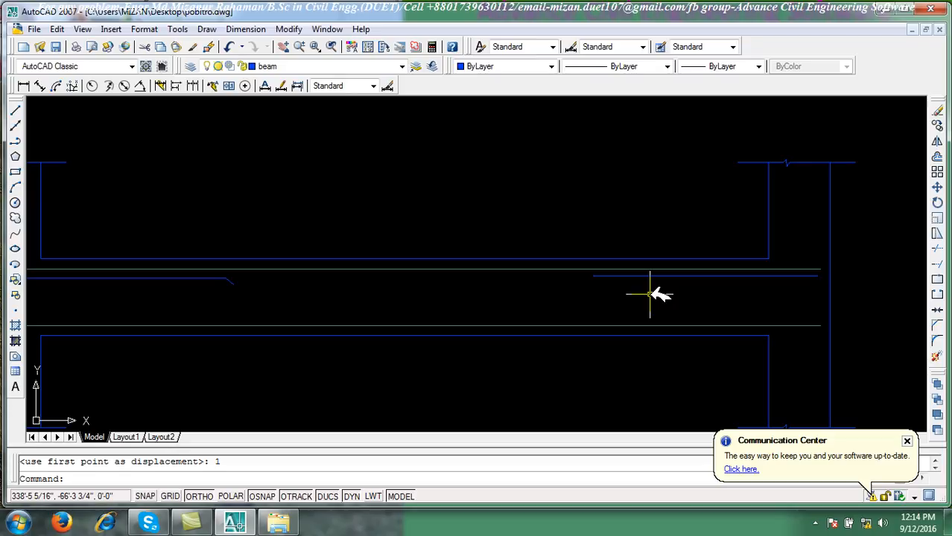
Turn ortho off and end the right extra top rod's left end with a short diagonal tick sloping down and outward
click(16, 112)
click(594, 277)
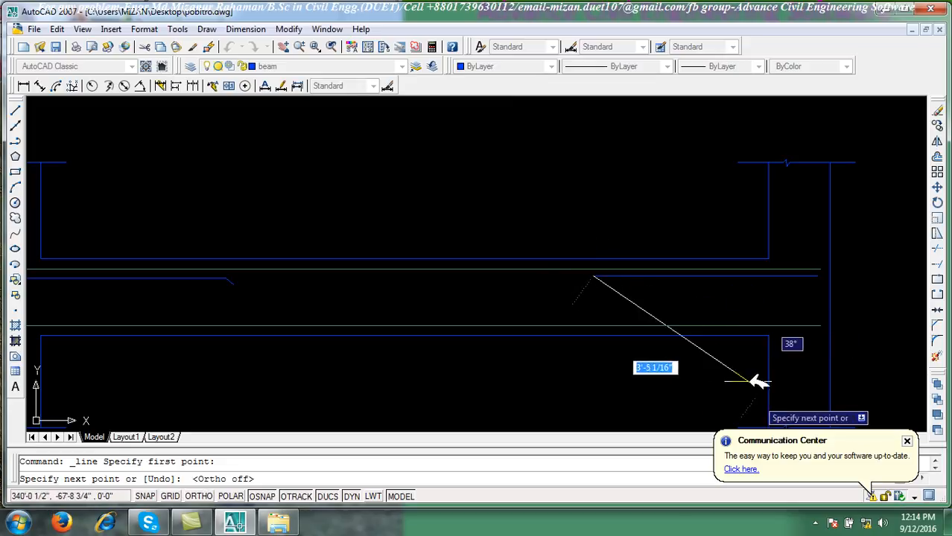
scroll(552, 295, up, 2)
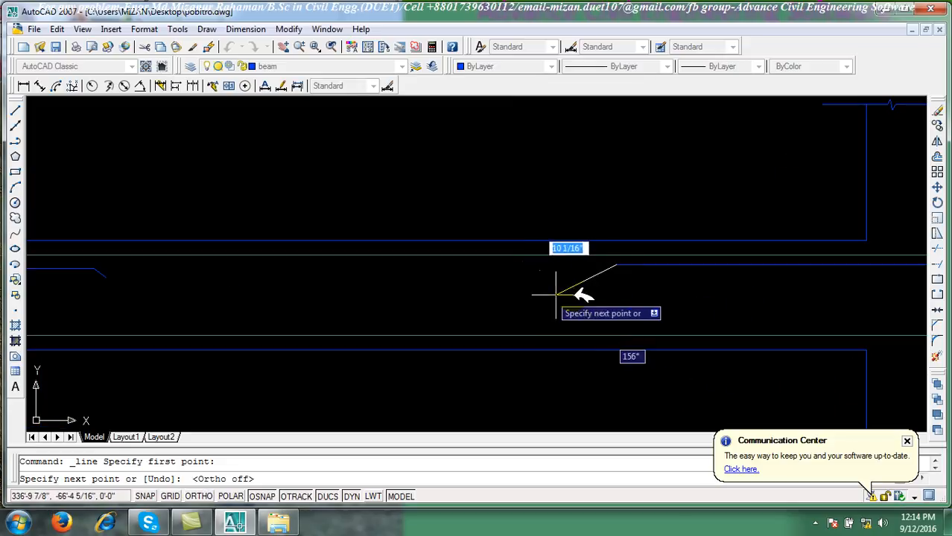
click(607, 277)
right_click(642, 274)
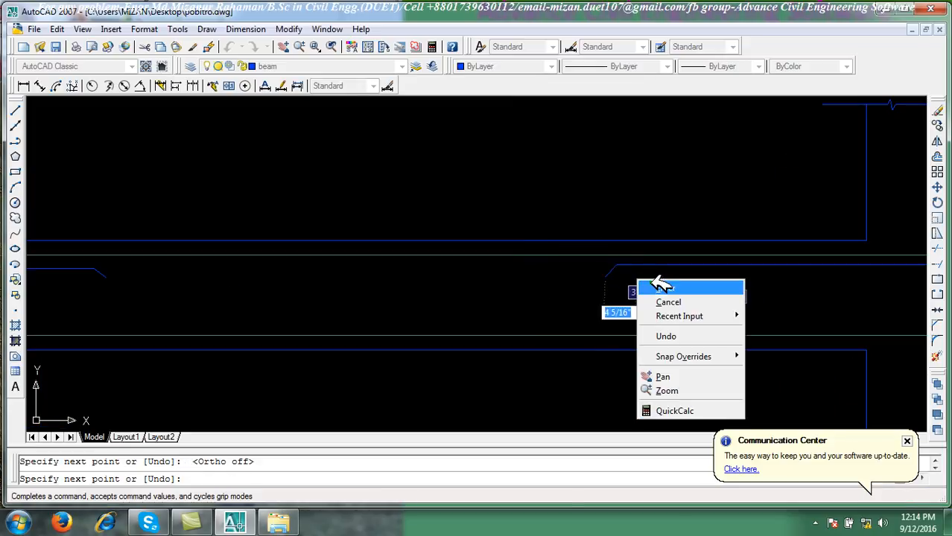
click(662, 287)
scroll(659, 319, down, 3)
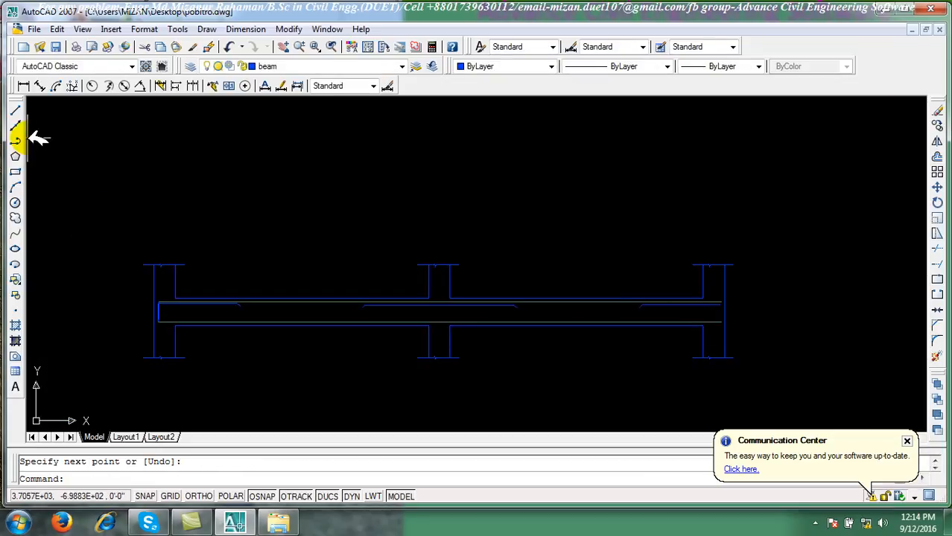
Draw a vertical end hook upward from the lower main rod's right end, stopping just below the extra top rod's level
click(17, 110)
scroll(675, 313, up, 4)
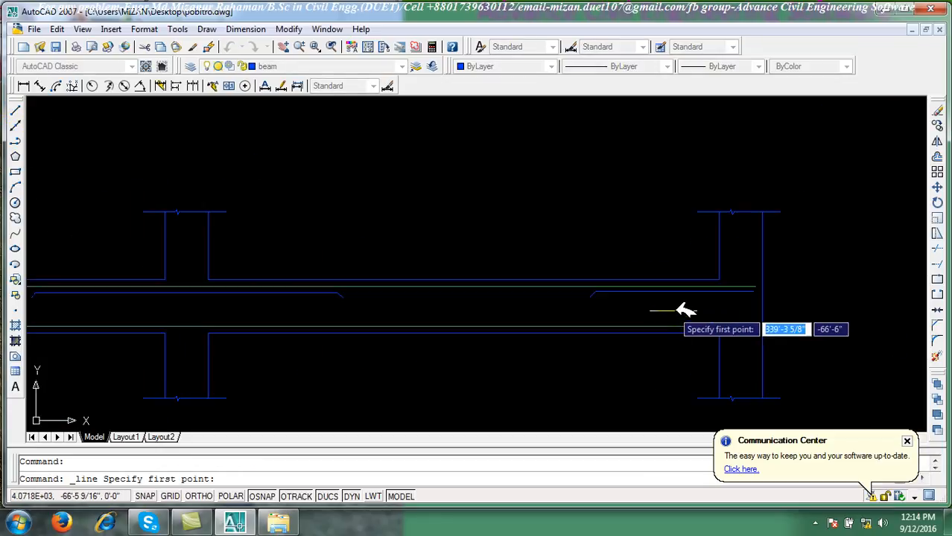
click(836, 342)
scroll(834, 298, up, 3)
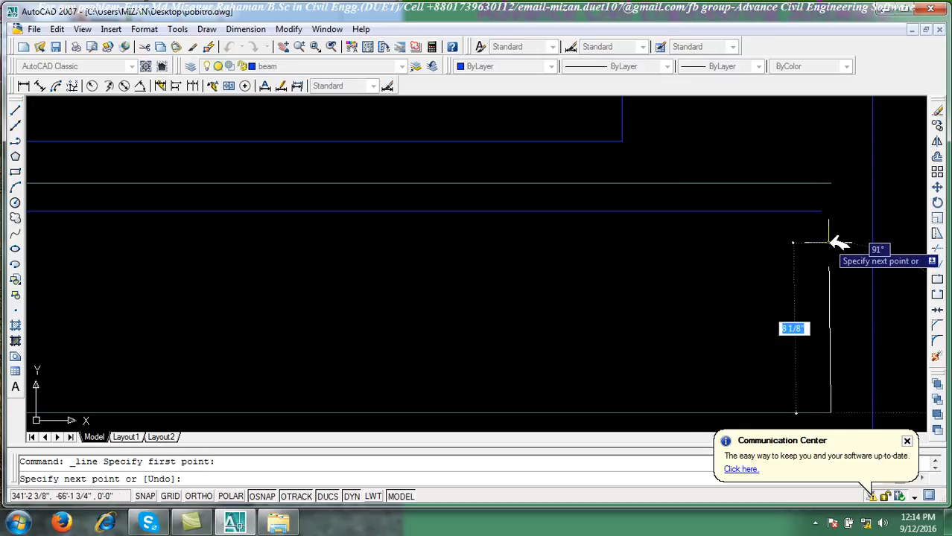
click(831, 216)
right_click(833, 215)
click(850, 225)
Draw a vertical end hook downward from the right extra top rod's right end, stopping above the lower main rod, with ortho on
right_click(847, 221)
click(845, 227)
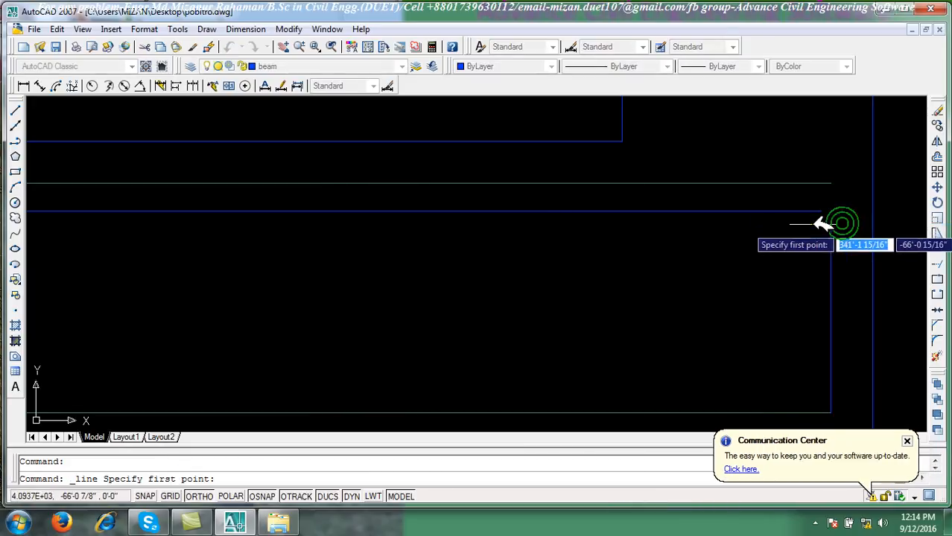
click(820, 212)
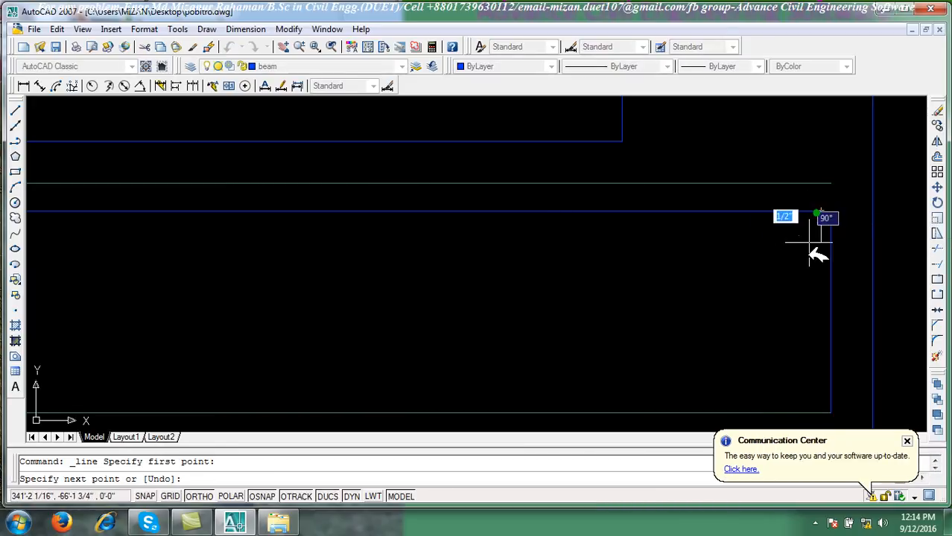
click(820, 343)
right_click(797, 254)
click(812, 265)
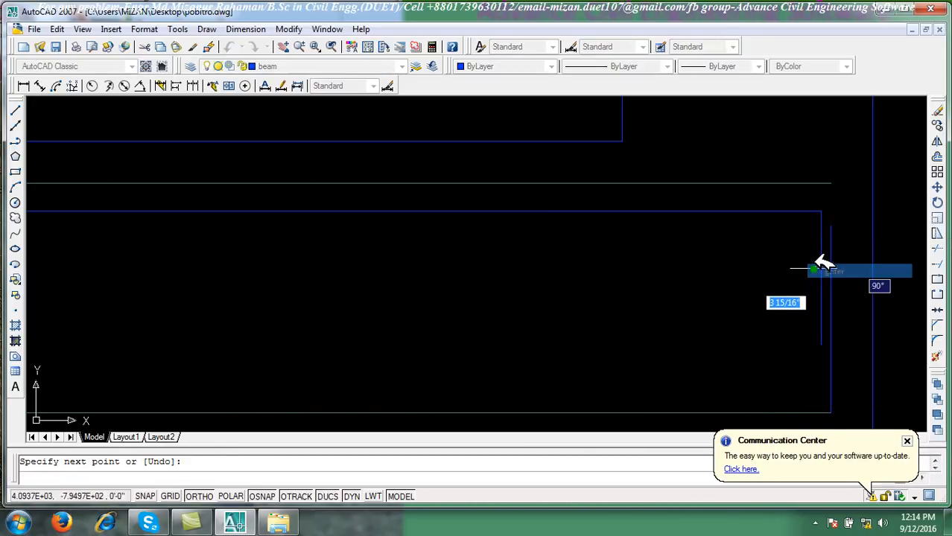
Draw a horizontal extra bottom rod about 6'-8" long in the middle of the left span, just above the lower main rod
scroll(618, 272, down, 1)
scroll(607, 282, down, 15)
middle_drag(485, 296, 673, 291)
scroll(500, 303, down, 1)
scroll(507, 216, down, 3)
right_click(388, 177)
click(406, 185)
scroll(365, 248, up, 2)
scroll(348, 246, up, 4)
scroll(348, 247, up, 4)
scroll(259, 261, up, 3)
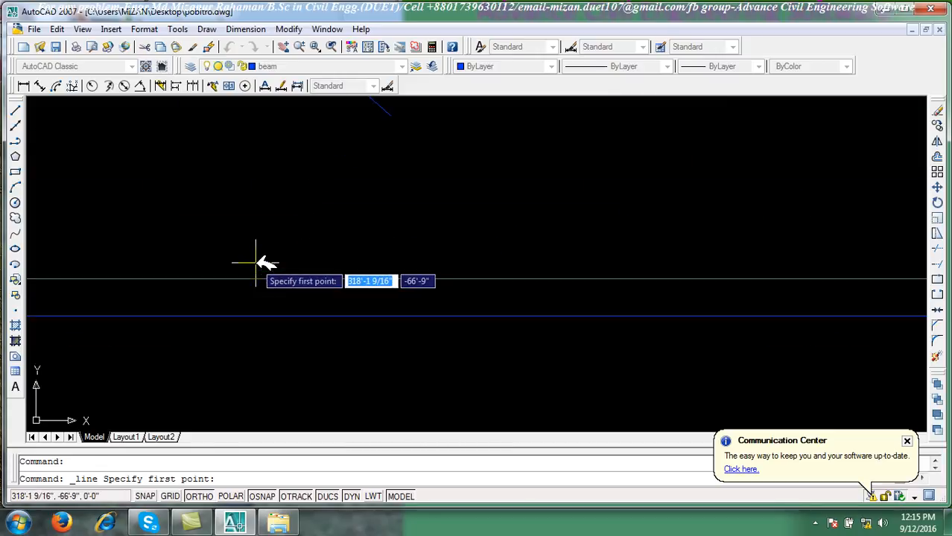
click(256, 262)
scroll(336, 208, up, 4)
scroll(342, 211, down, 3)
scroll(442, 208, down, 3)
scroll(560, 222, up, 4)
scroll(521, 211, up, 2)
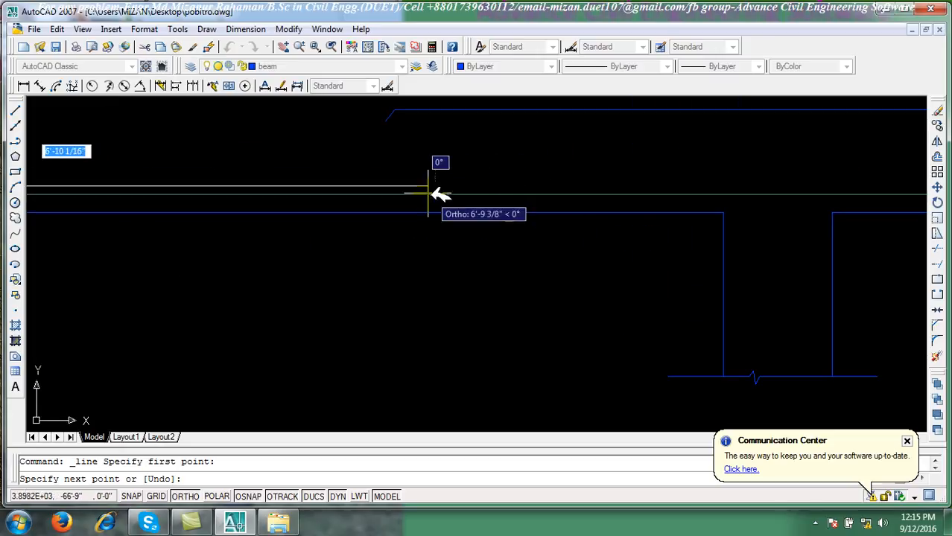
scroll(419, 181, up, 3)
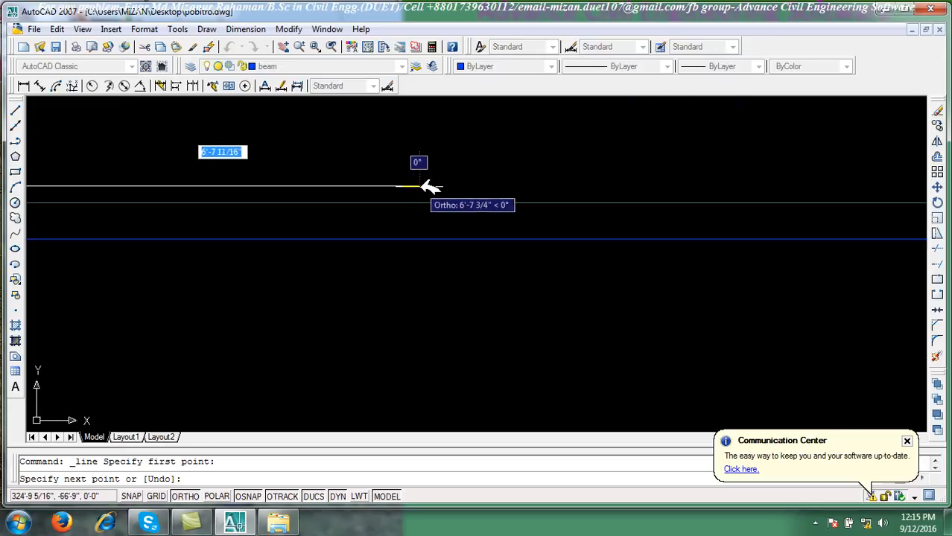
click(419, 186)
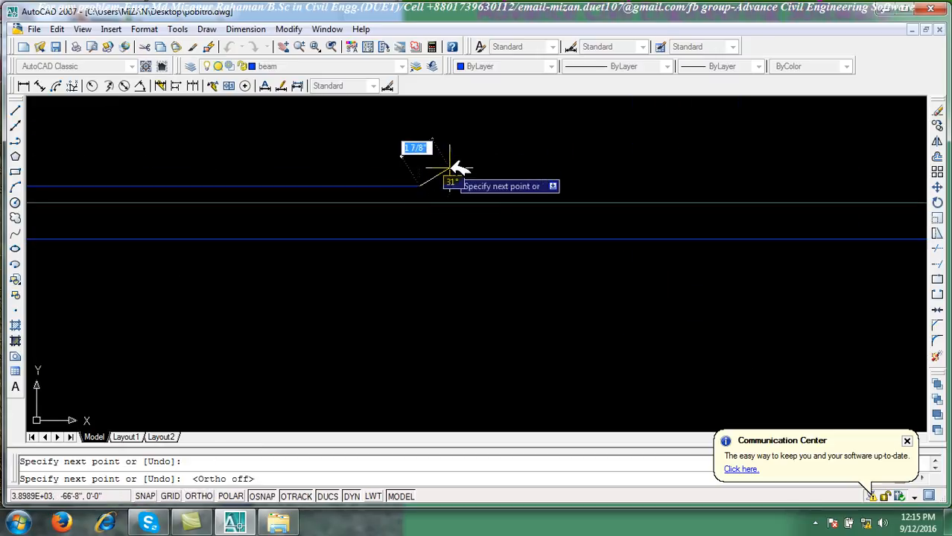
Finish both ends of the left span's extra bottom rod with short diagonal ticks sloping up and outward, with ortho off
click(456, 156)
right_click(463, 158)
click(495, 161)
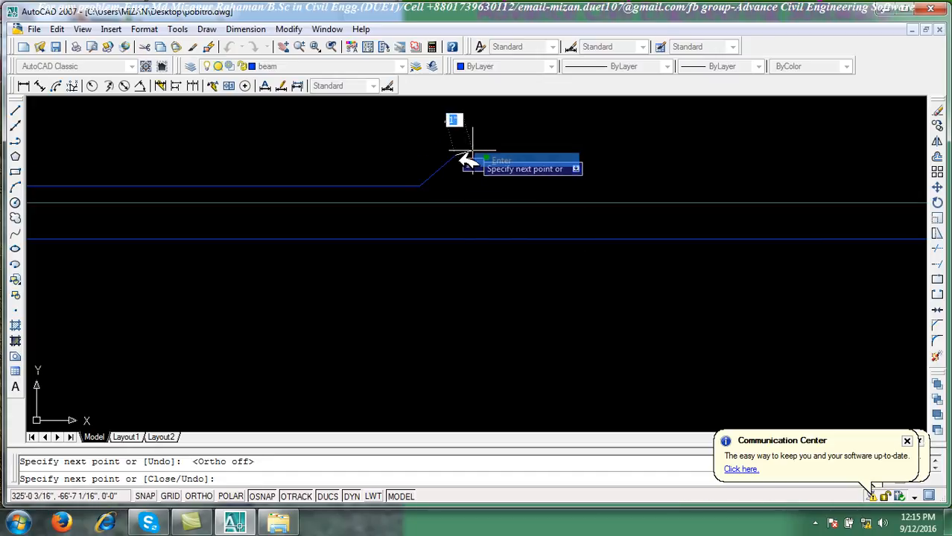
scroll(389, 197, down, 4)
right_click(411, 177)
click(428, 177)
scroll(203, 269, up, 3)
click(248, 292)
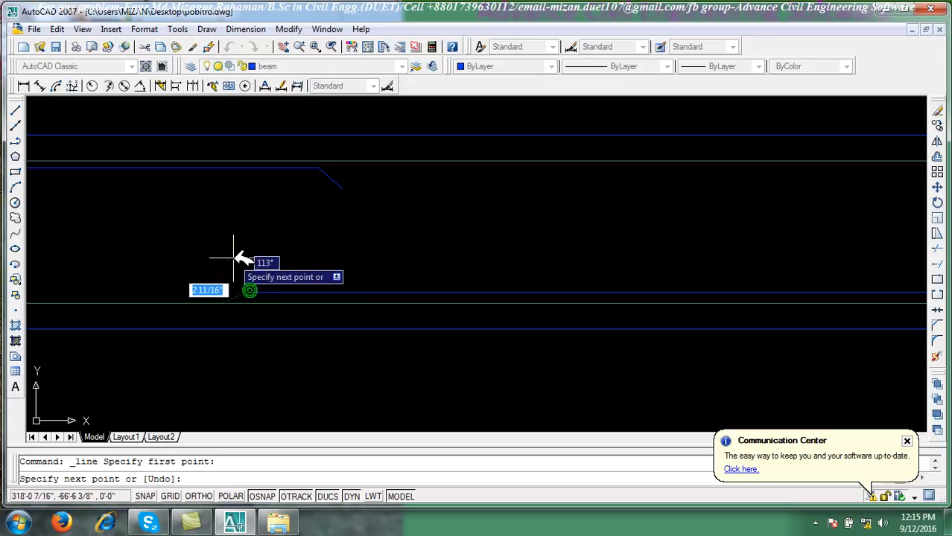
click(232, 269)
right_click(238, 217)
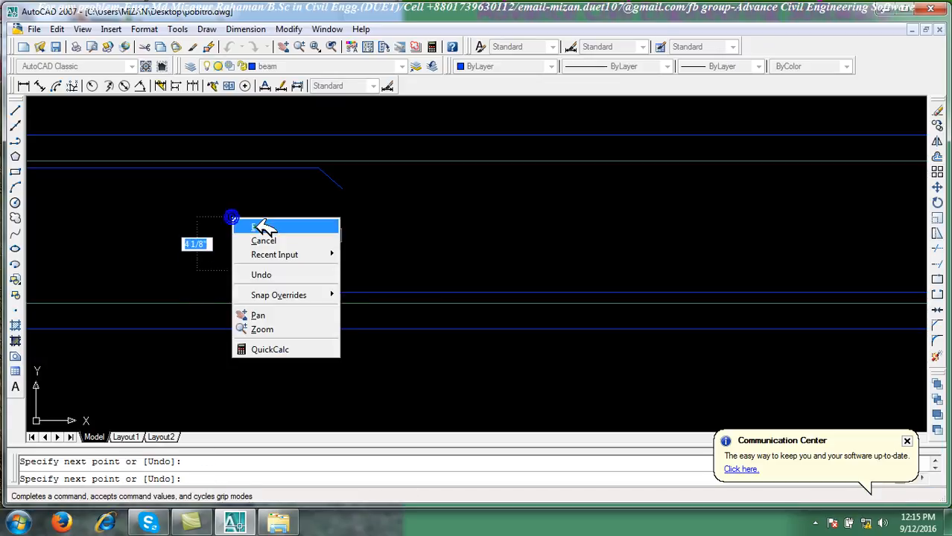
click(257, 225)
Draw a horizontal extra bottom rod in the right span just above the lower main rod, reaching slightly under both neighbouring extra top rods, with ortho on
scroll(366, 266, down, 5)
scroll(432, 272, up, 1)
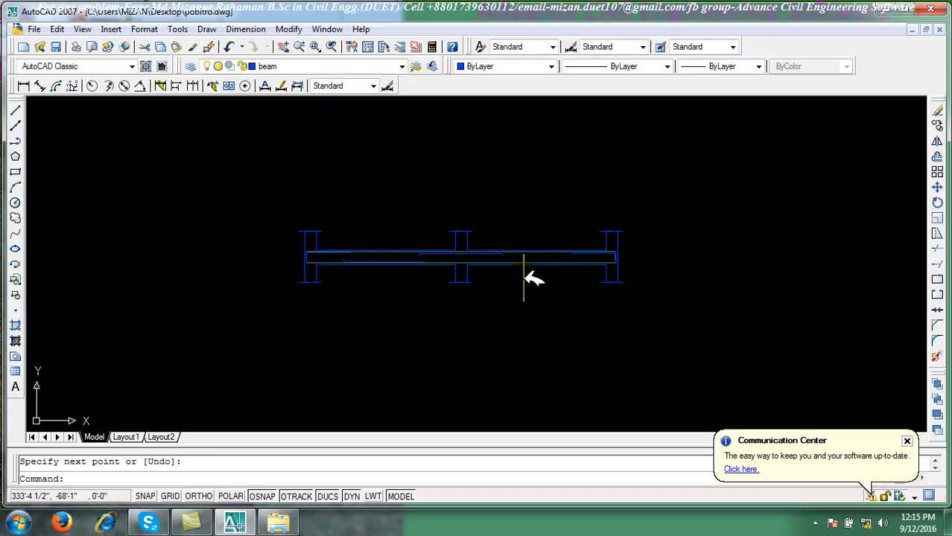
scroll(525, 282, up, 4)
right_click(465, 157)
click(471, 162)
scroll(424, 265, up, 4)
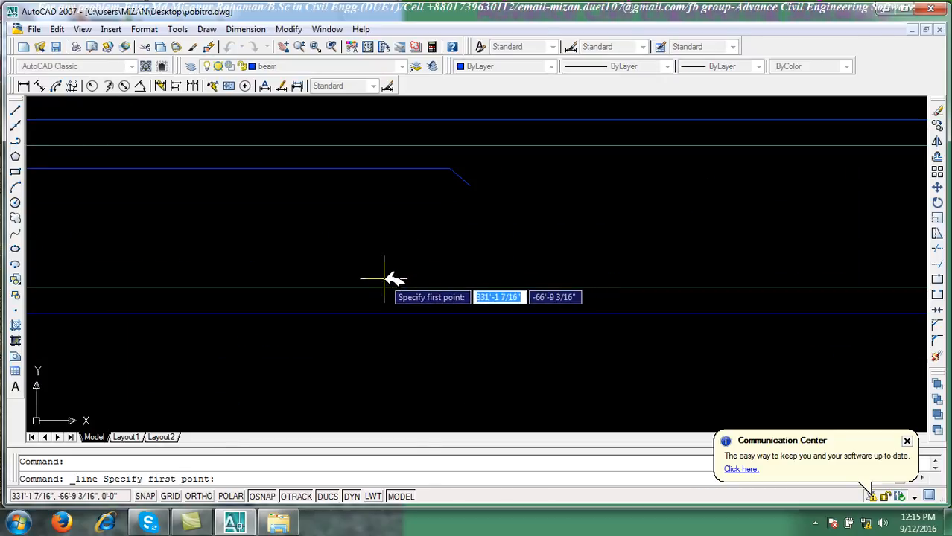
click(382, 274)
scroll(566, 268, down, 4)
middle_drag(777, 271, 600, 253)
scroll(686, 246, up, 2)
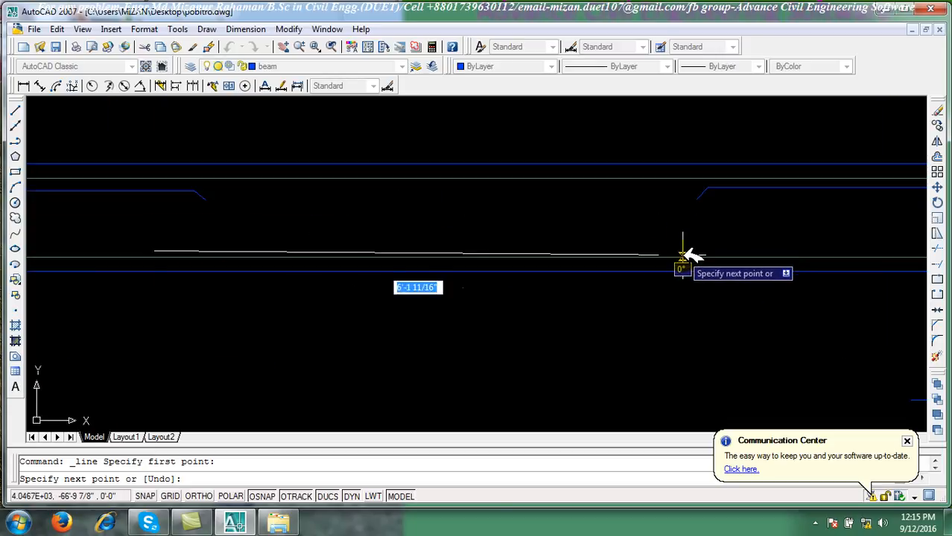
key(F8)
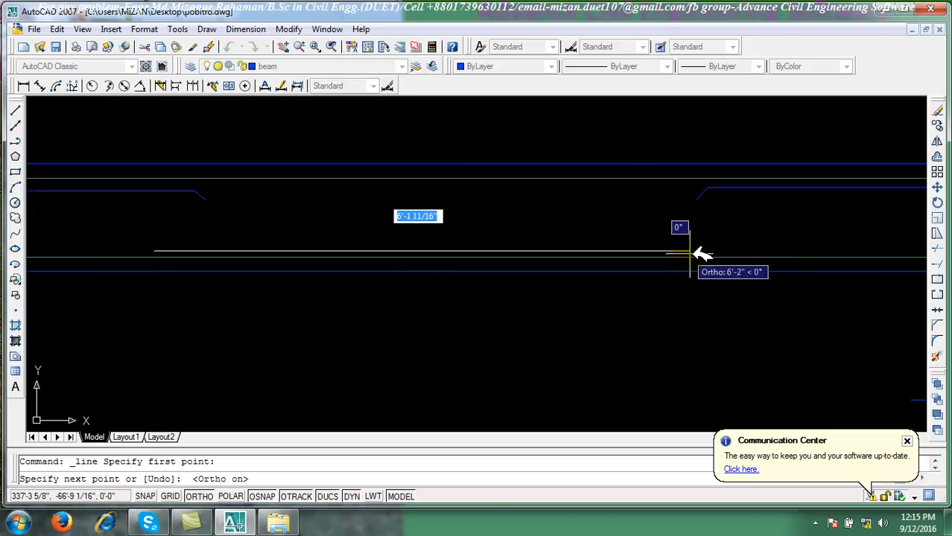
click(735, 248)
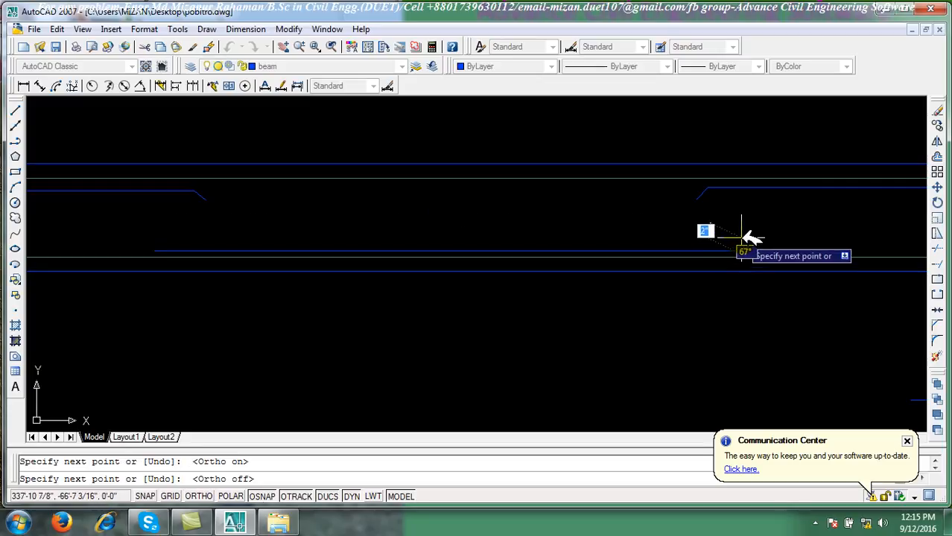
Add short diagonal ticks sloping up and outward at both ends of the right span's extra bottom rod, with ortho off
click(749, 239)
right_click(758, 221)
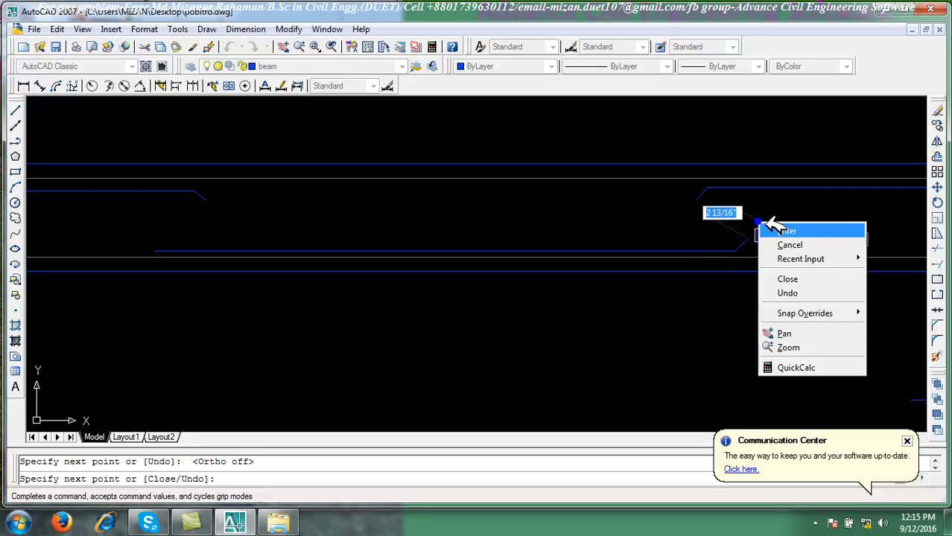
click(765, 227)
right_click(758, 225)
click(766, 232)
middle_drag(292, 231, 521, 274)
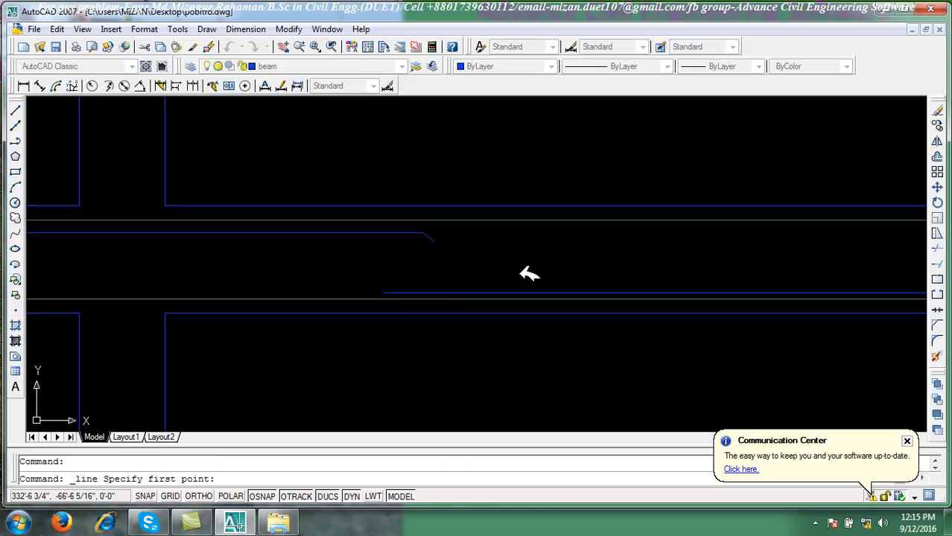
click(400, 292)
click(394, 278)
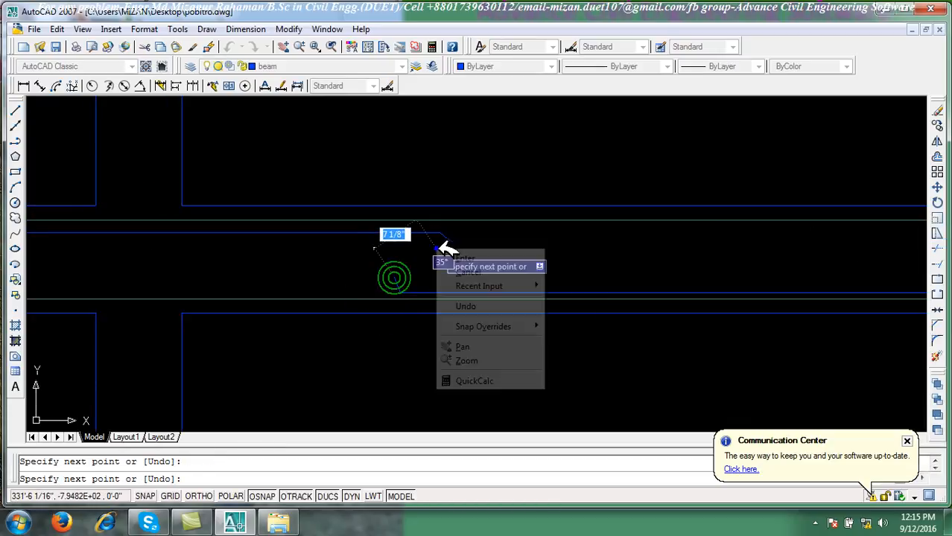
key(Return)
scroll(465, 269, down, 5)
middle_drag(378, 294, 471, 299)
scroll(457, 283, up, 4)
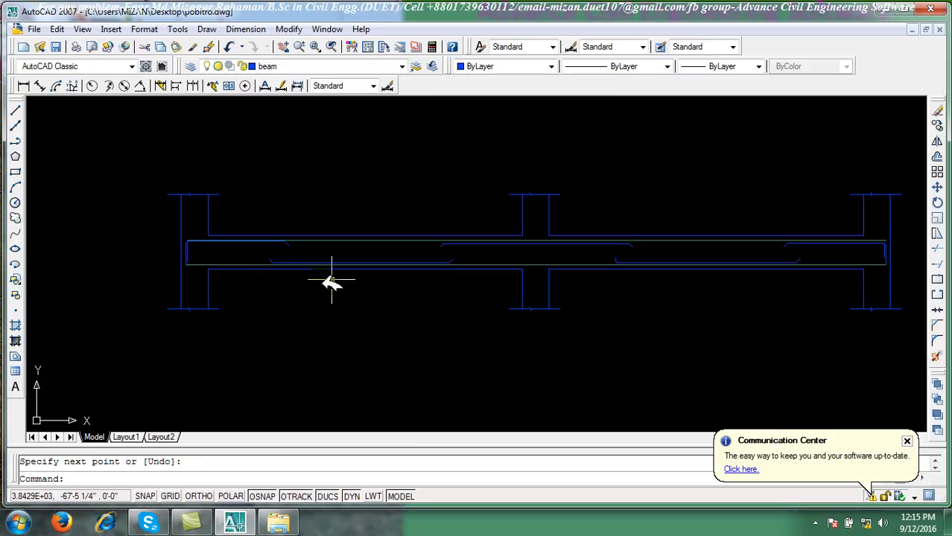
click(19, 110)
scroll(197, 246, up, 3)
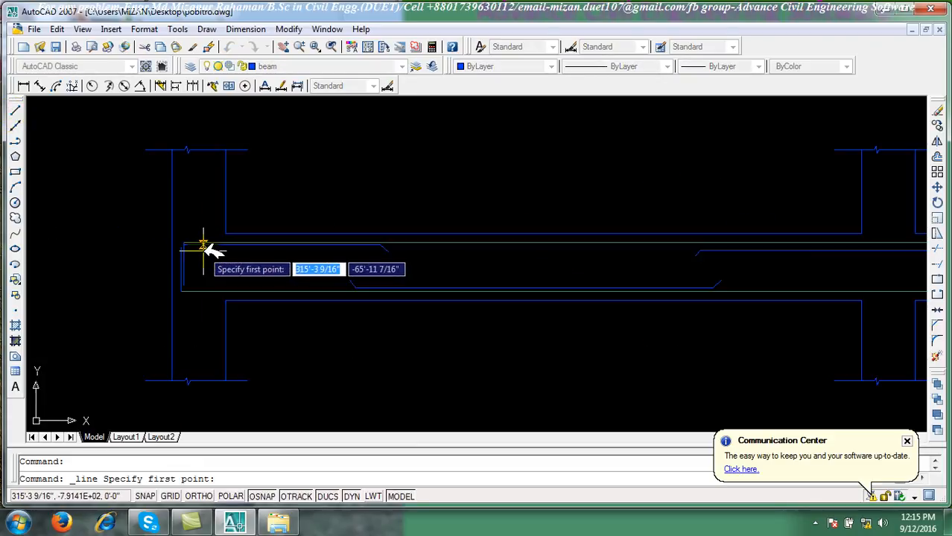
key(Escape)
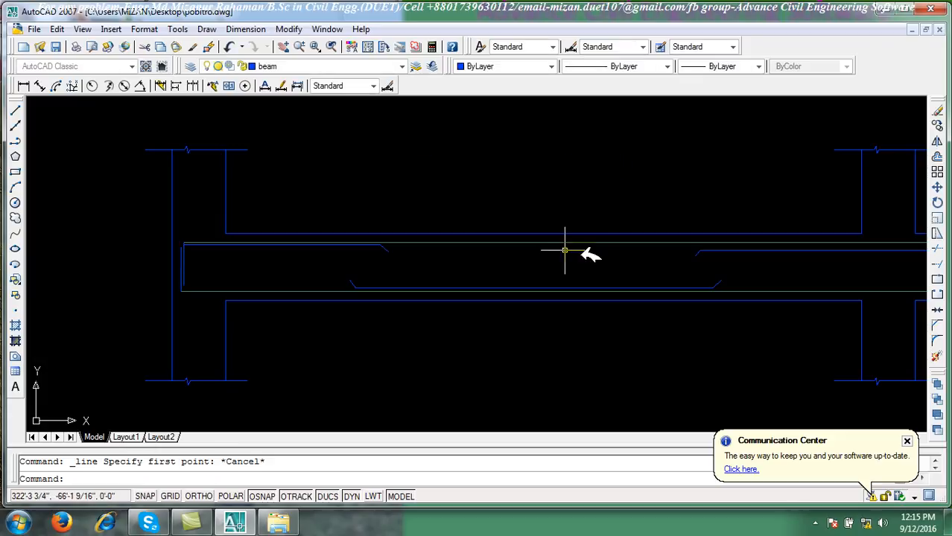
scroll(601, 257, down, 5)
middle_drag(628, 267, 393, 271)
scroll(754, 277, up, 2)
scroll(734, 253, up, 4)
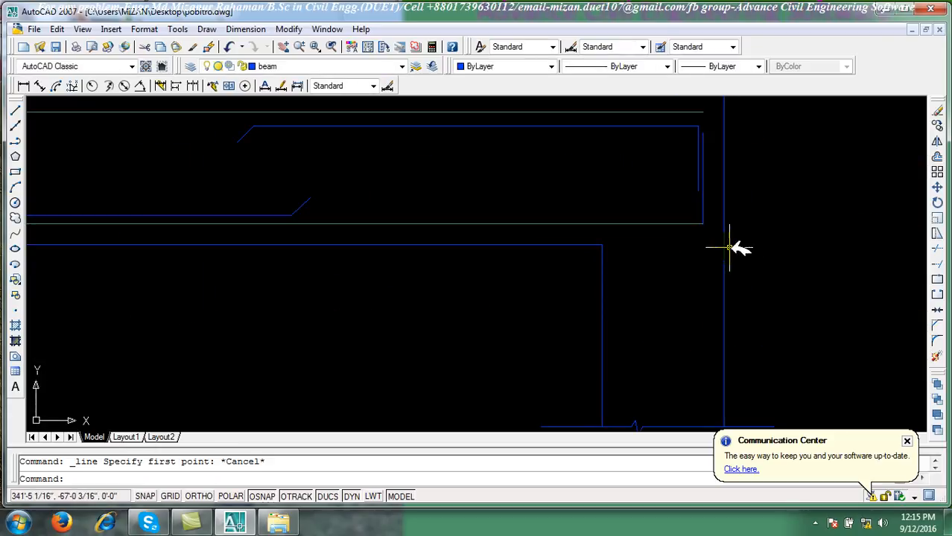
Move all the main and extra rods, including their hooks and end ticks, to the "rod" layer
scroll(563, 175, down, 6)
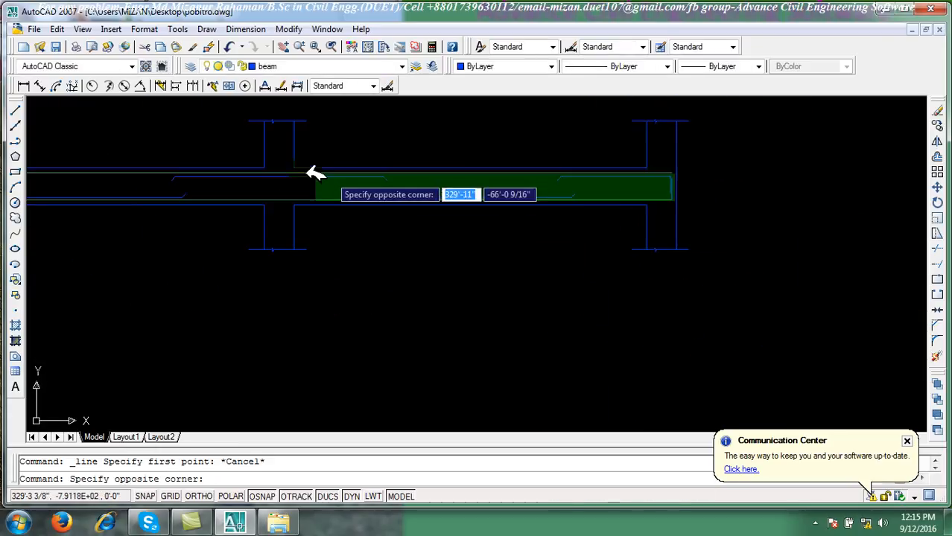
middle_drag(178, 167, 504, 203)
middle_drag(404, 208, 280, 199)
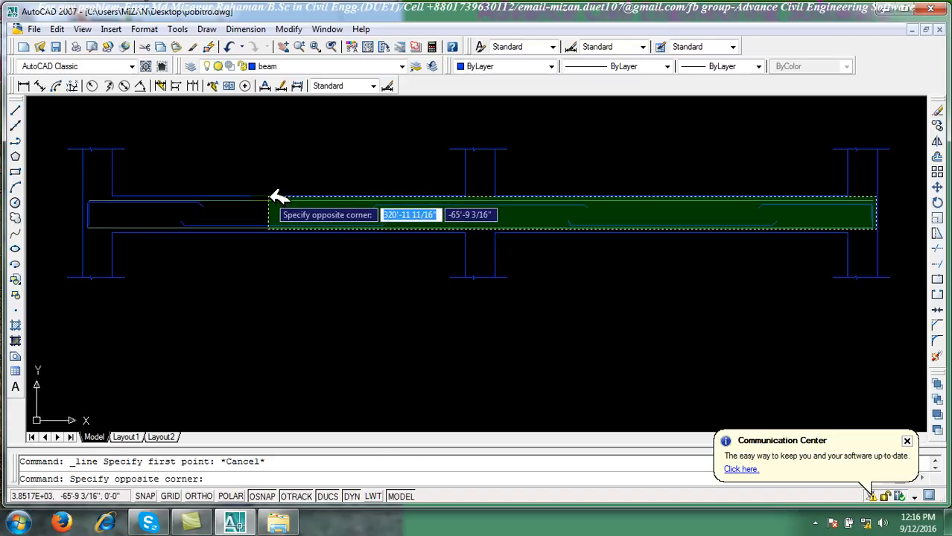
click(271, 196)
middle_drag(276, 204, 366, 269)
scroll(300, 268, up, 2)
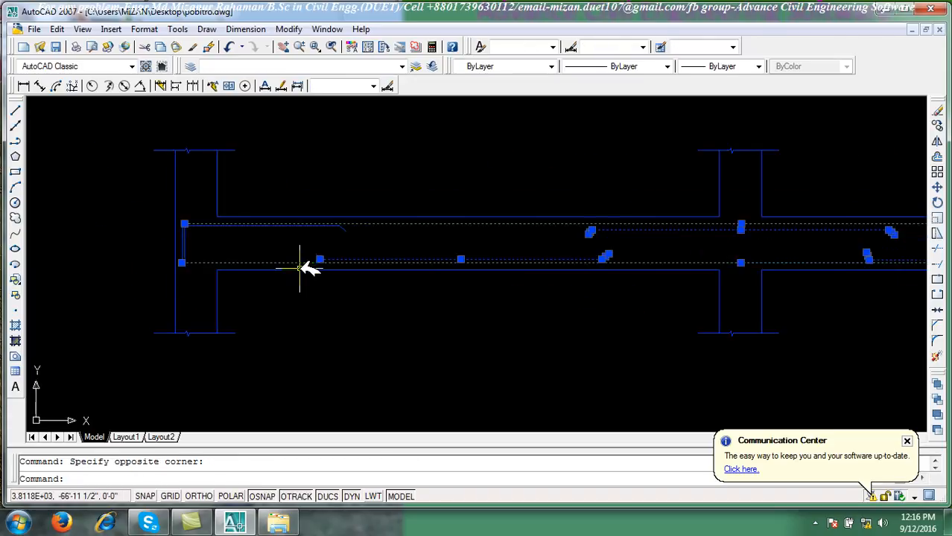
click(357, 265)
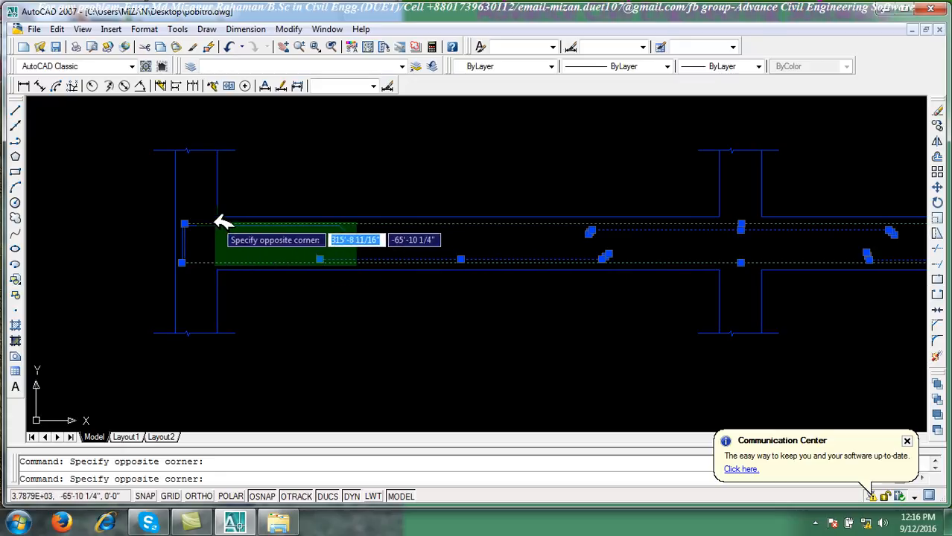
click(189, 215)
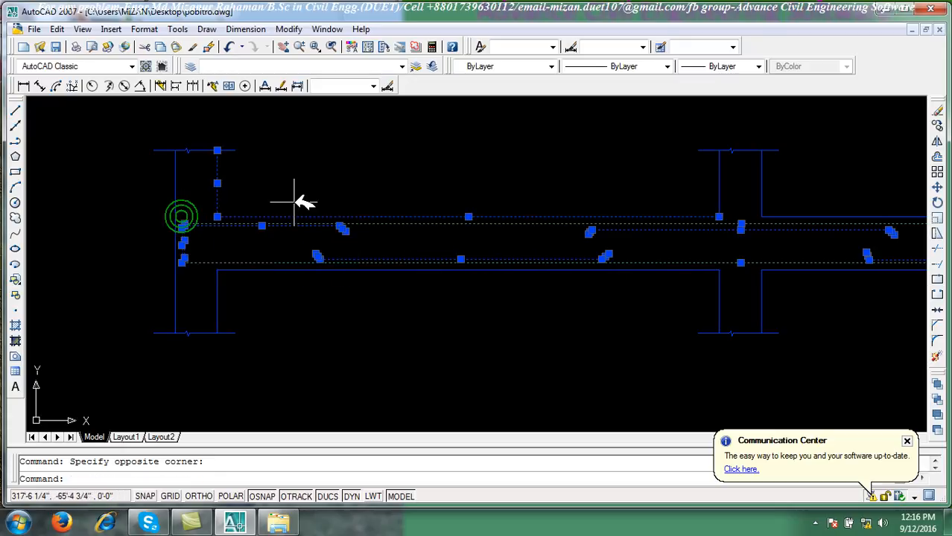
click(331, 67)
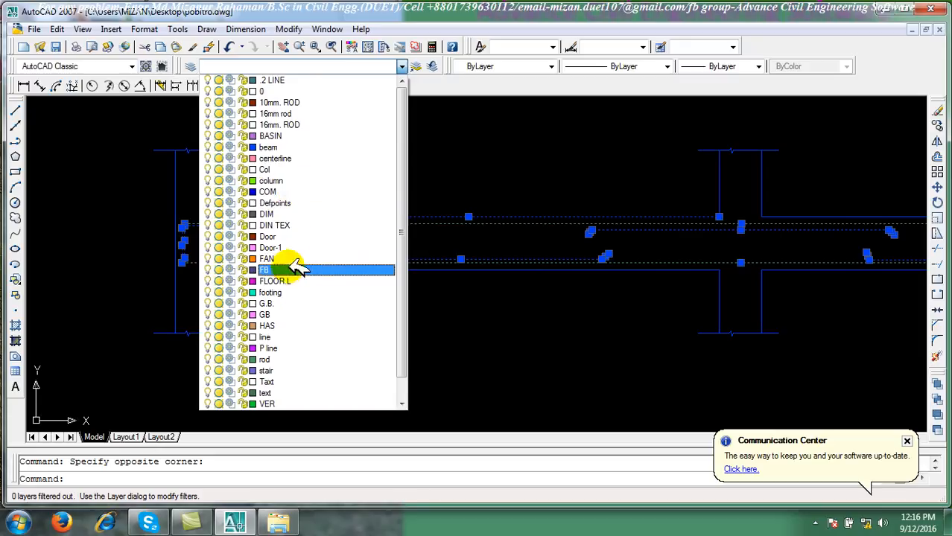
click(298, 360)
key(Escape)
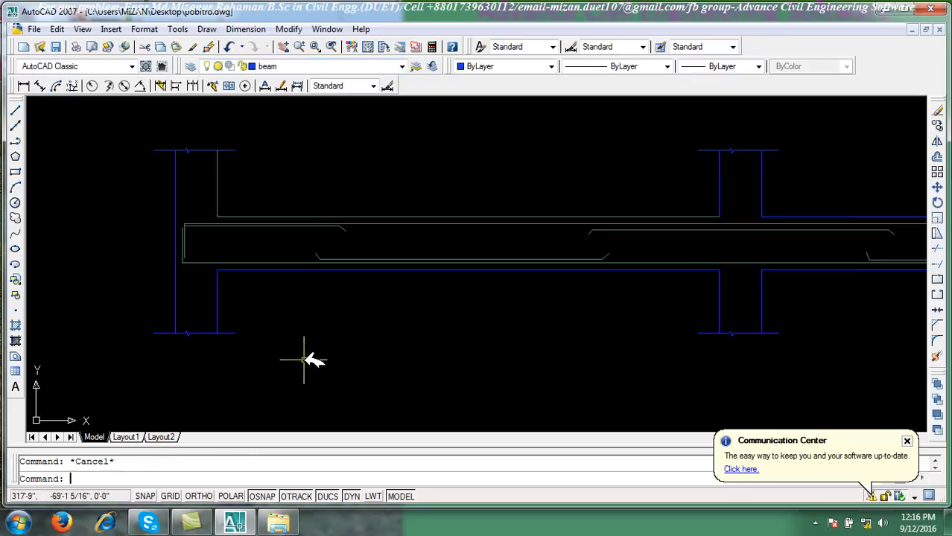
Make "rod" the current layer
click(376, 69)
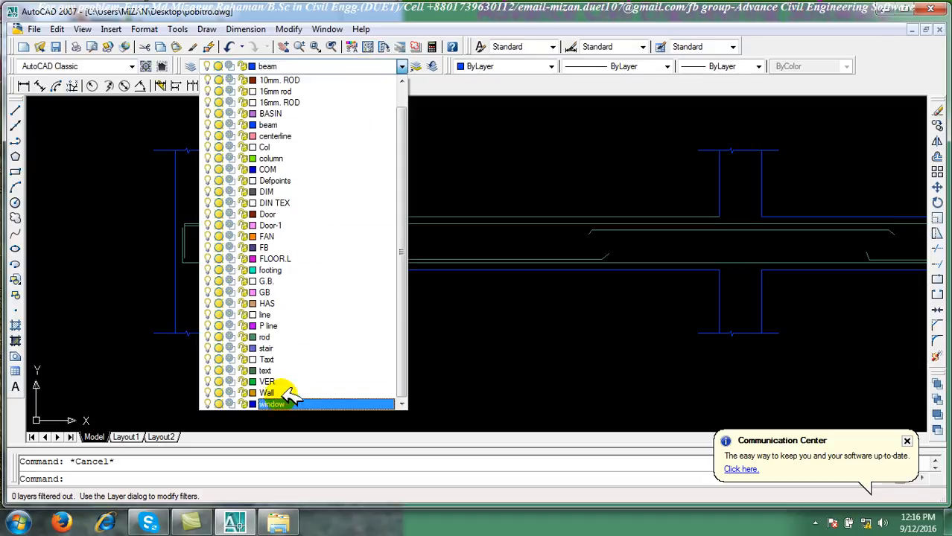
click(313, 347)
click(353, 67)
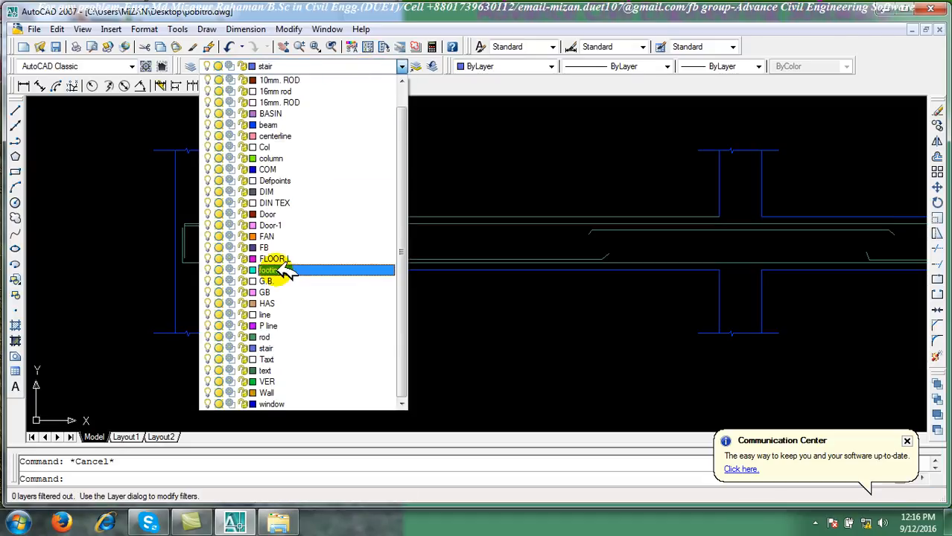
click(285, 337)
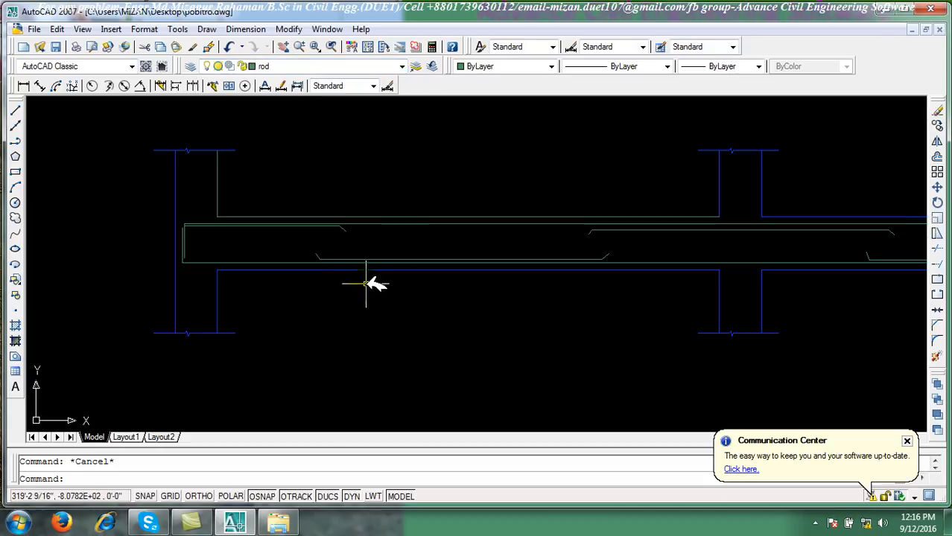
Draw a vertical stirrup line in line with the left column's inner face, spanning from the upper to the lower main rod
scroll(382, 262, down, 3)
middle_drag(508, 305, 375, 299)
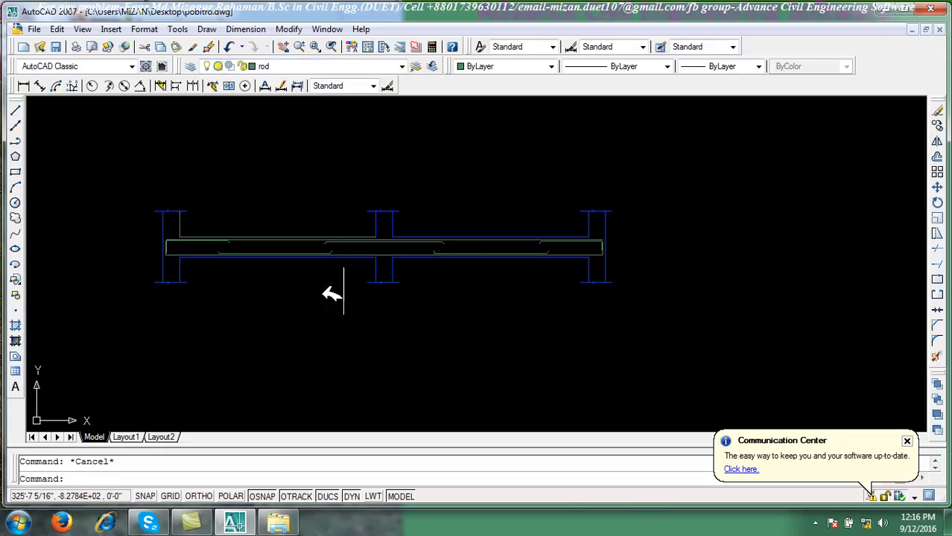
scroll(356, 286, up, 1)
click(15, 110)
scroll(97, 218, up, 5)
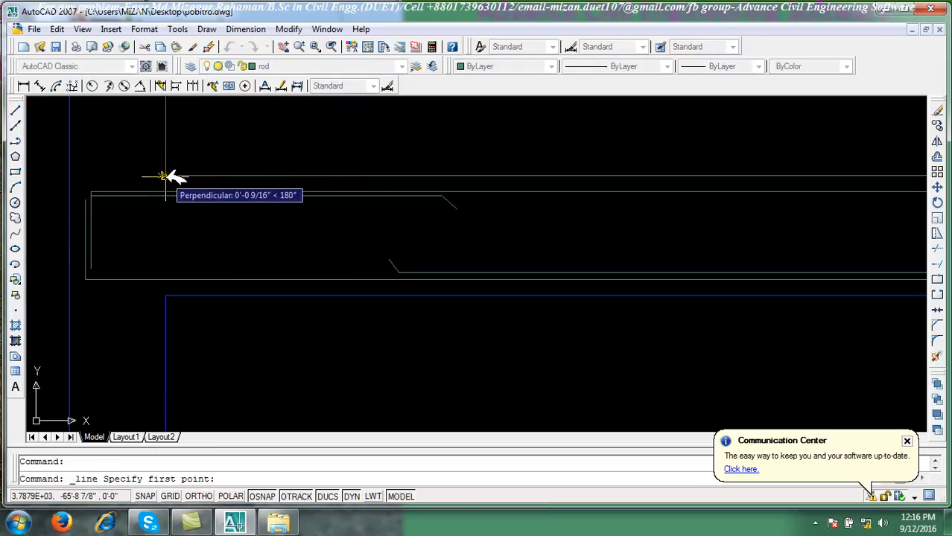
click(166, 176)
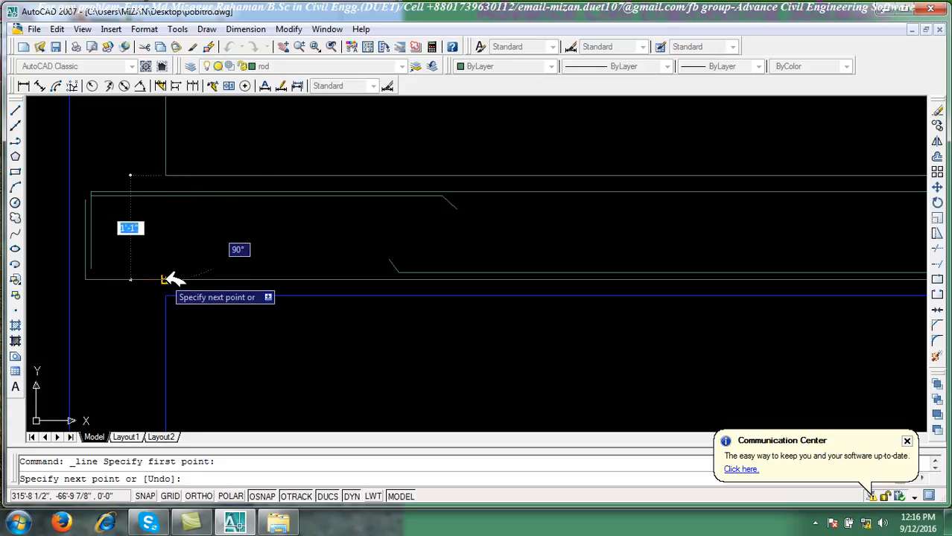
click(165, 280)
right_click(187, 239)
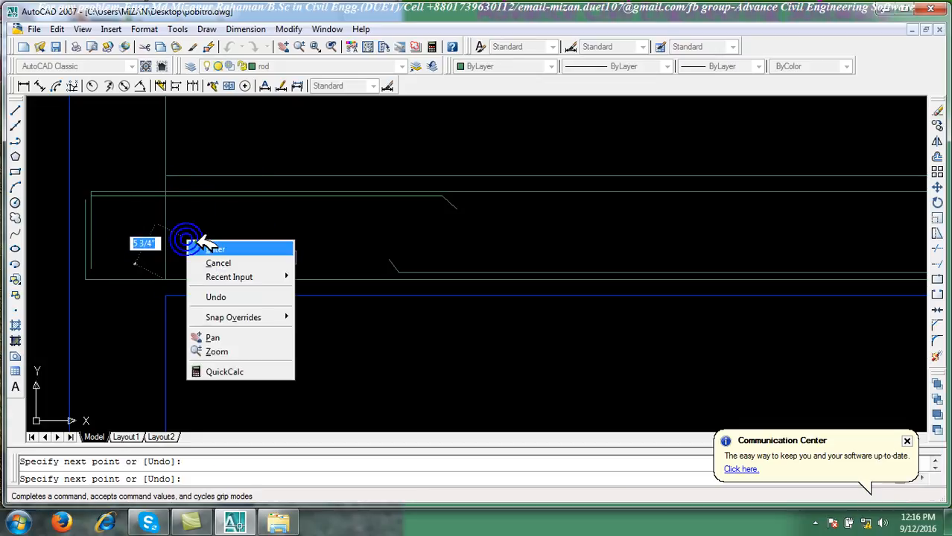
click(196, 245)
scroll(176, 200, up, 5)
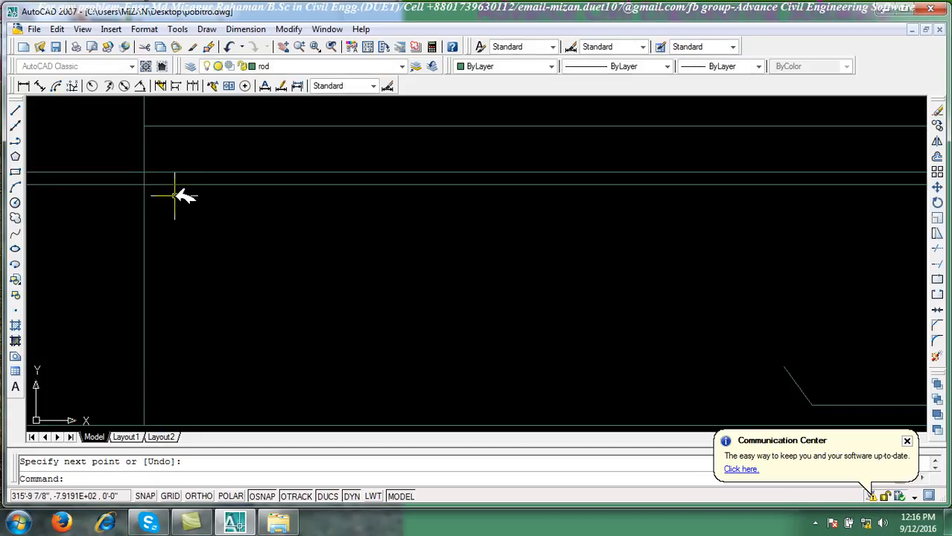
click(143, 126)
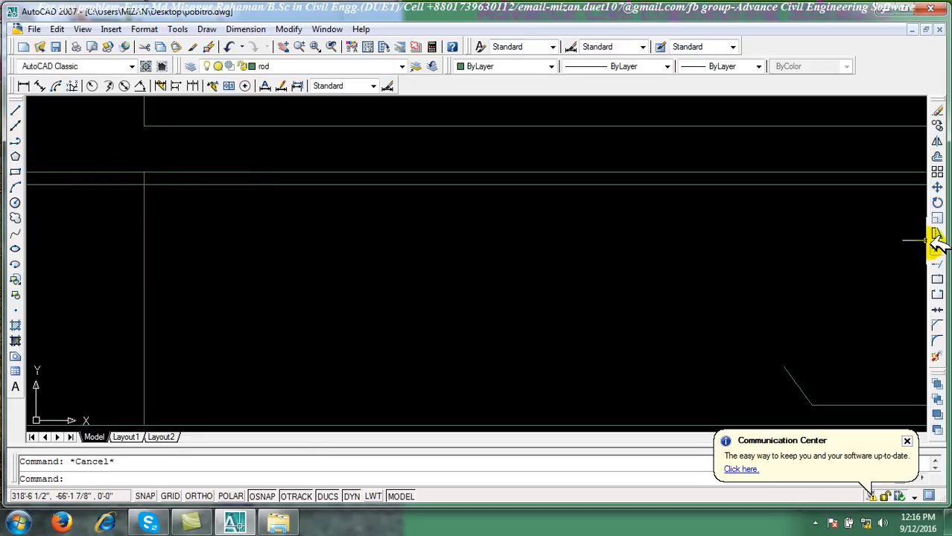
Move the stirrup line 2" horizontally into the left span from the column's inner face, with ortho on
click(937, 187)
click(272, 319)
click(132, 245)
key(Return)
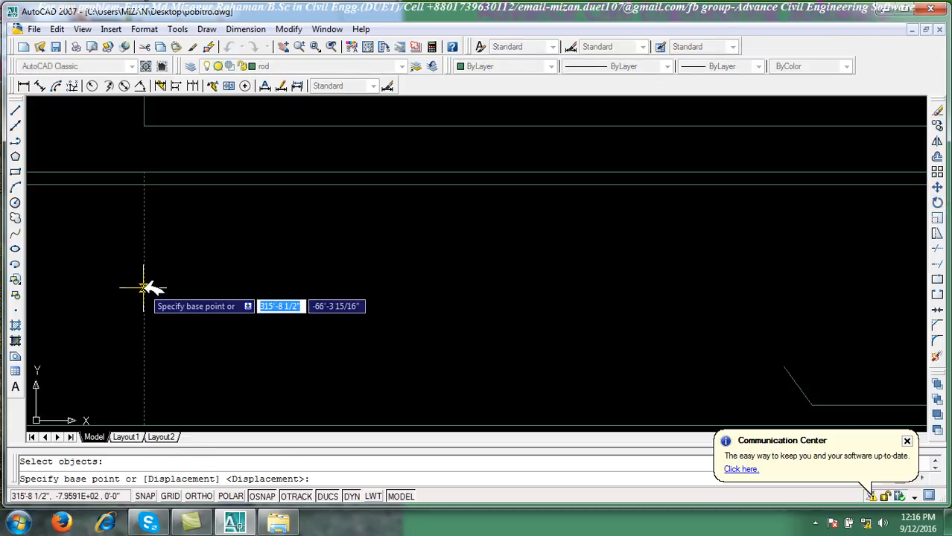
click(143, 287)
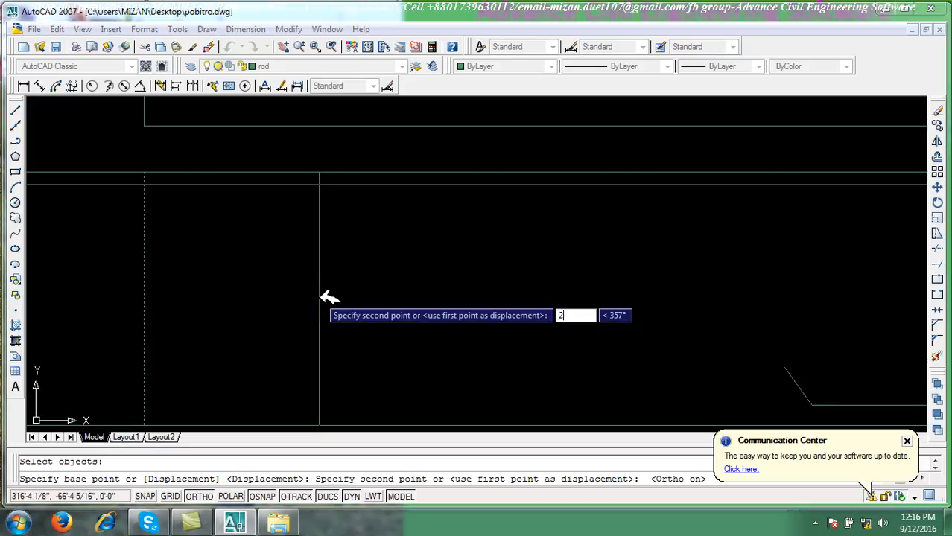
text(2)
key(Return)
scroll(331, 270, down, 8)
scroll(328, 272, up, 2)
middle_drag(325, 273, 323, 306)
scroll(320, 292, up, 4)
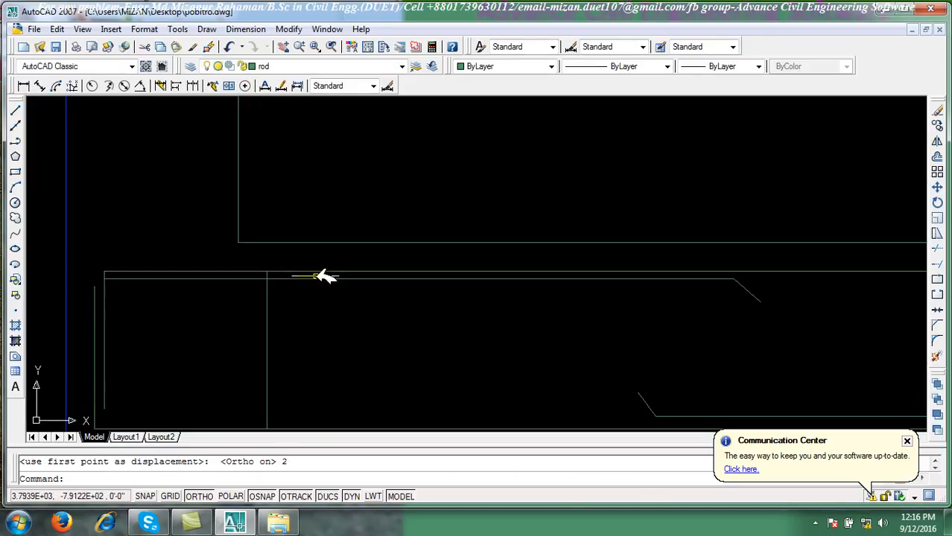
Match the left column's upper inner face line and the left span's top beam edge to the column's blue outer line
click(209, 47)
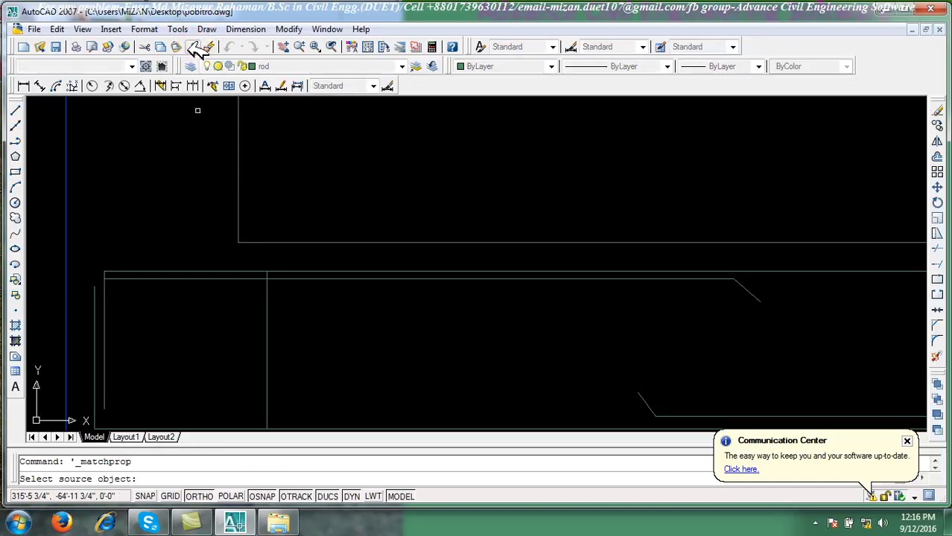
click(65, 174)
click(287, 250)
click(187, 194)
scroll(290, 187, down, 8)
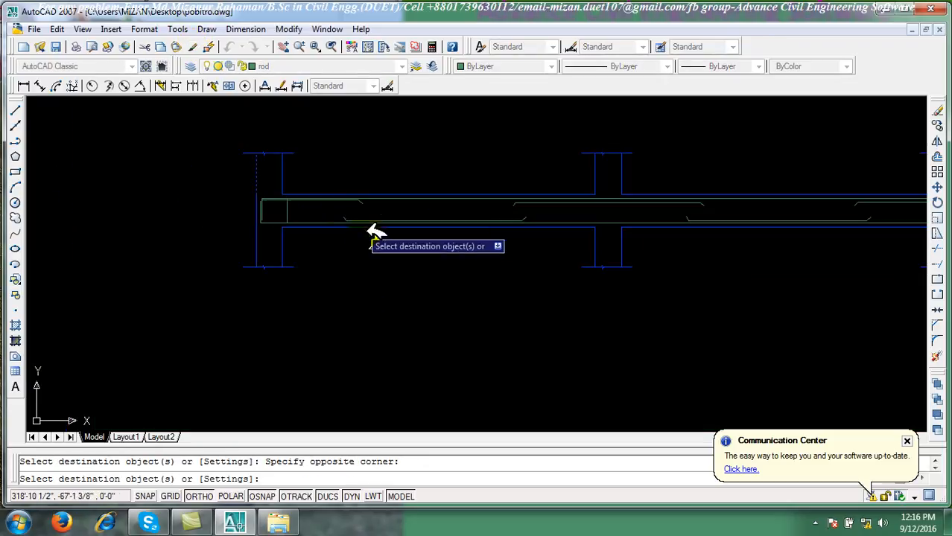
middle_drag(691, 278, 496, 315)
right_click(520, 163)
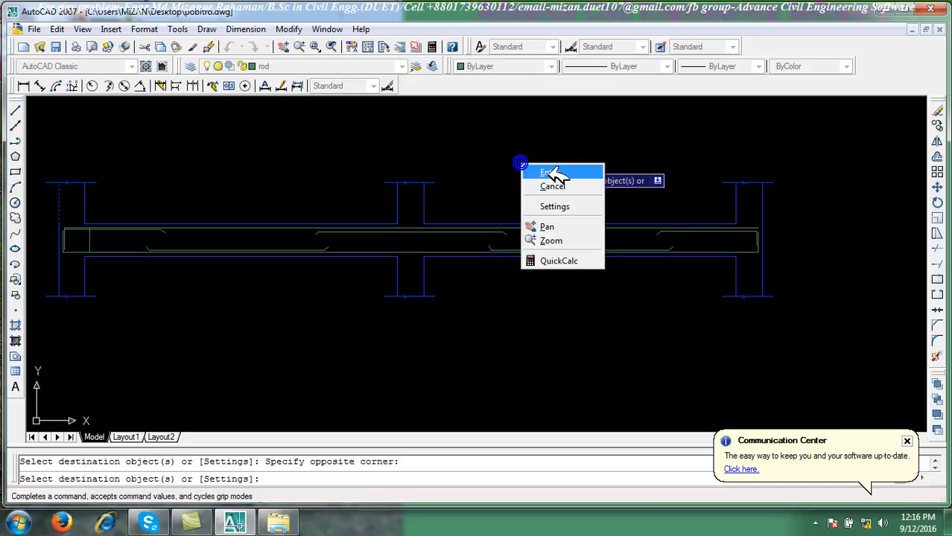
click(551, 173)
Offset the stirrup line 6" to the right six times in succession, until just past the left extra top rod's end
scroll(59, 228, up, 6)
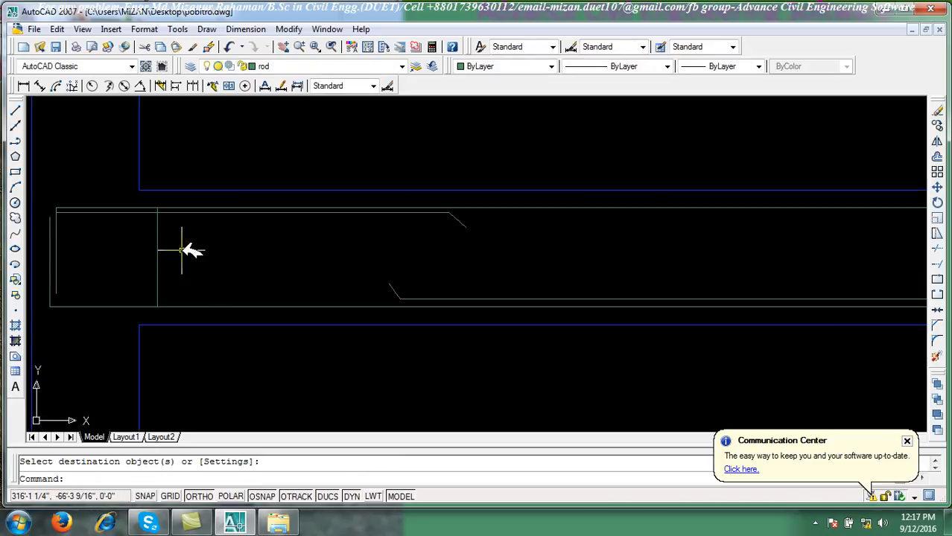
click(938, 156)
text(6)
key(Return)
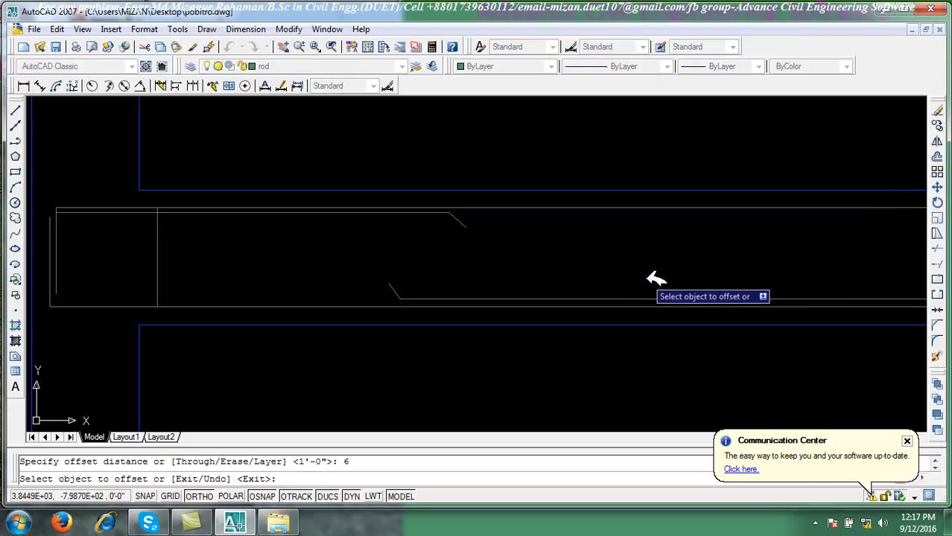
click(157, 250)
click(192, 253)
click(211, 244)
click(235, 243)
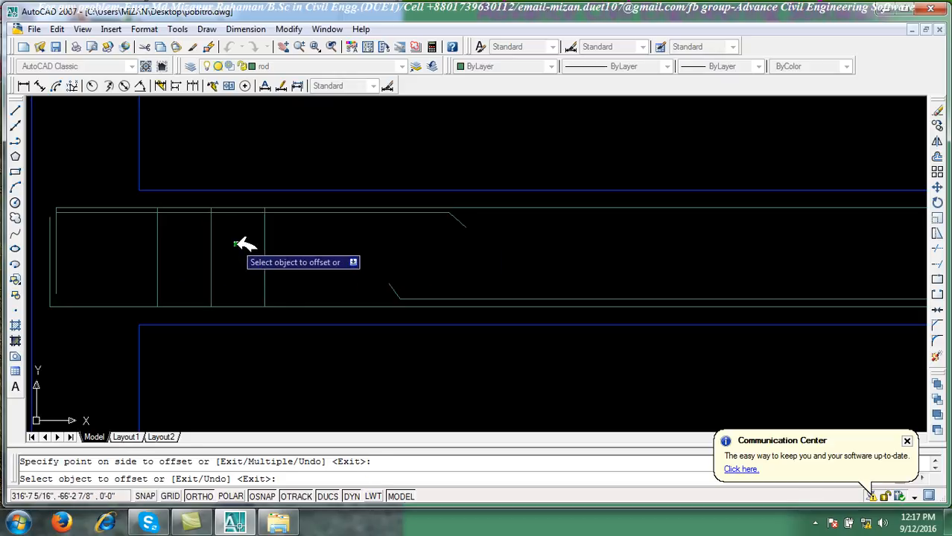
click(264, 242)
click(298, 241)
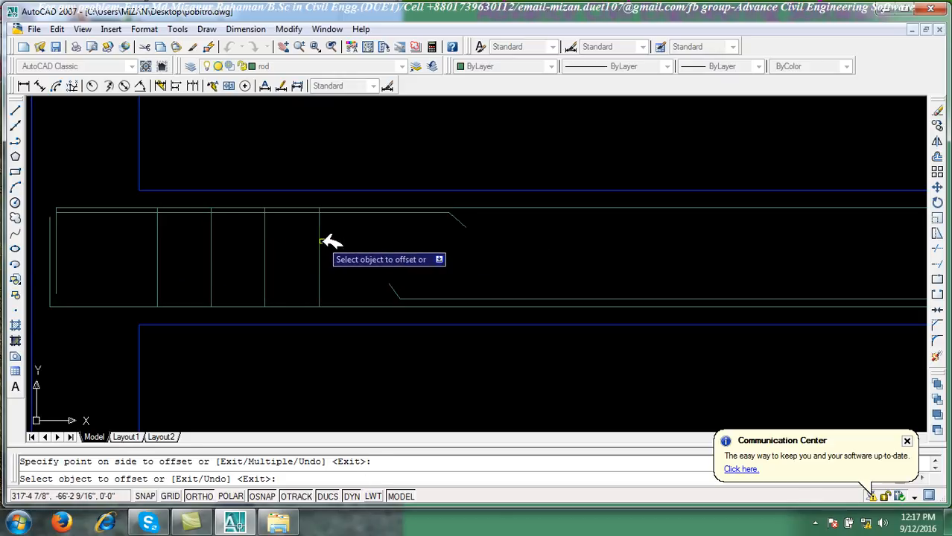
click(320, 239)
click(352, 240)
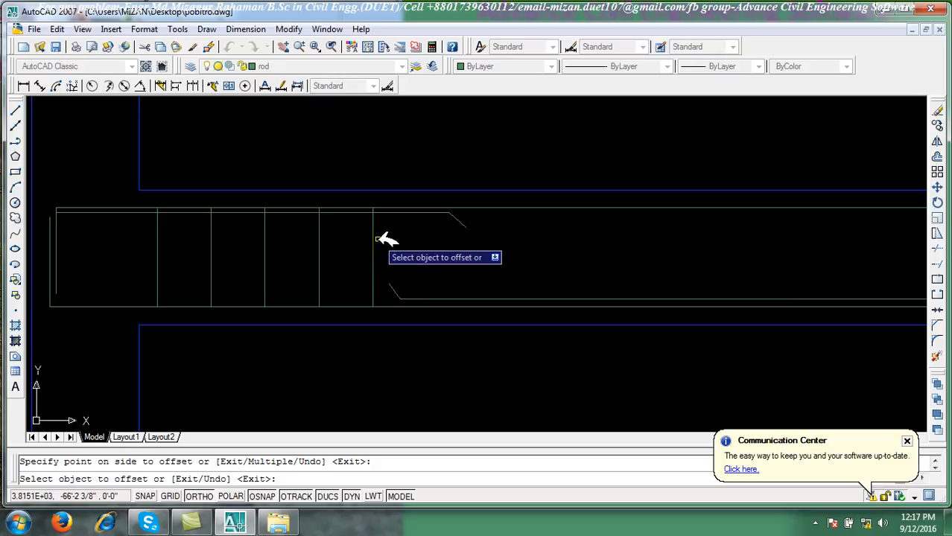
click(401, 241)
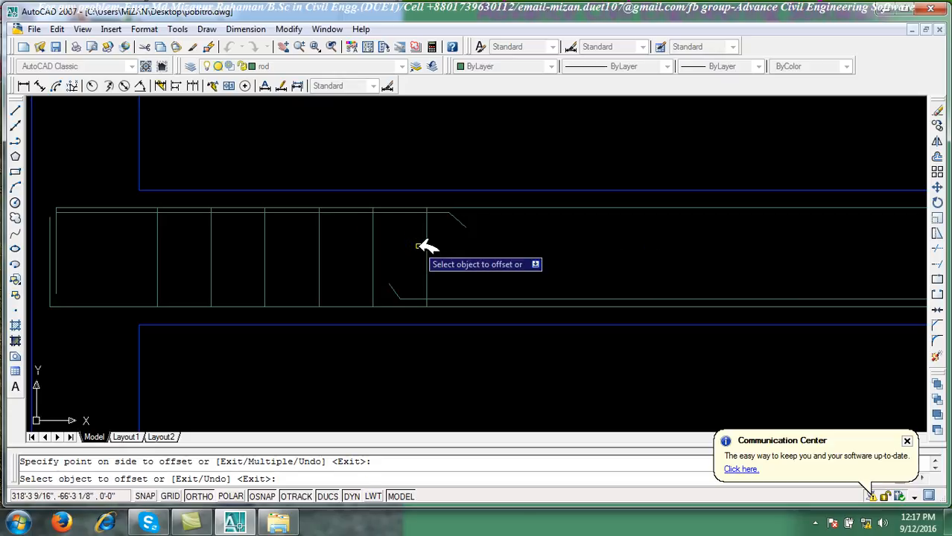
click(426, 246)
click(452, 257)
scroll(511, 278, down, 4)
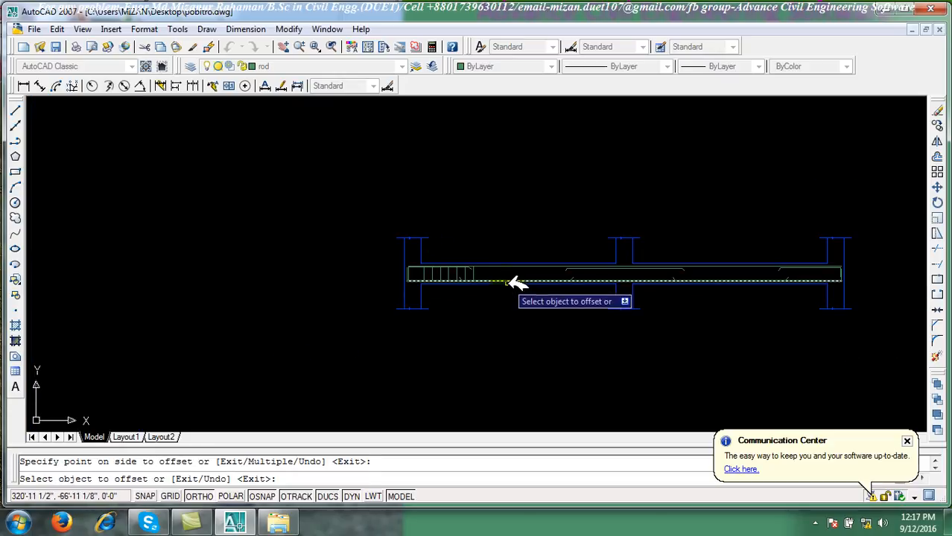
scroll(462, 287, up, 6)
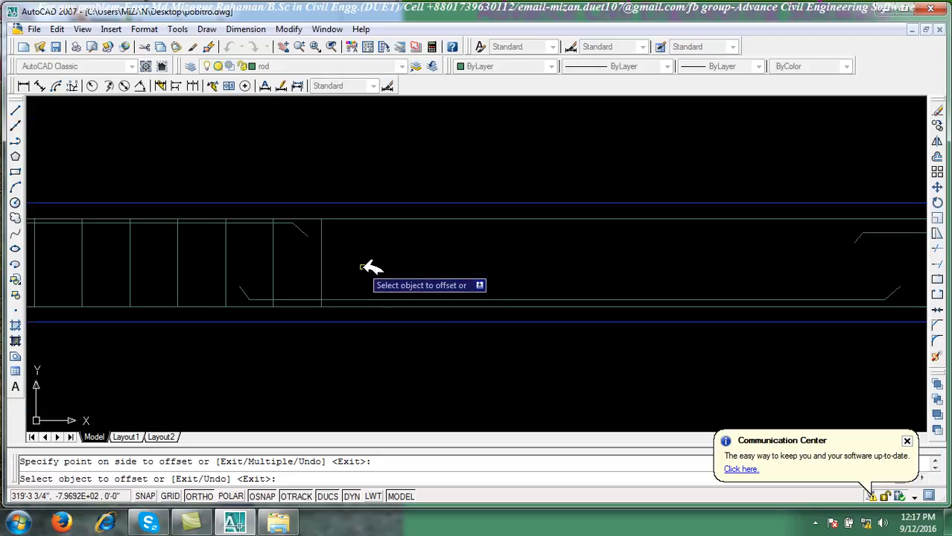
key(Return)
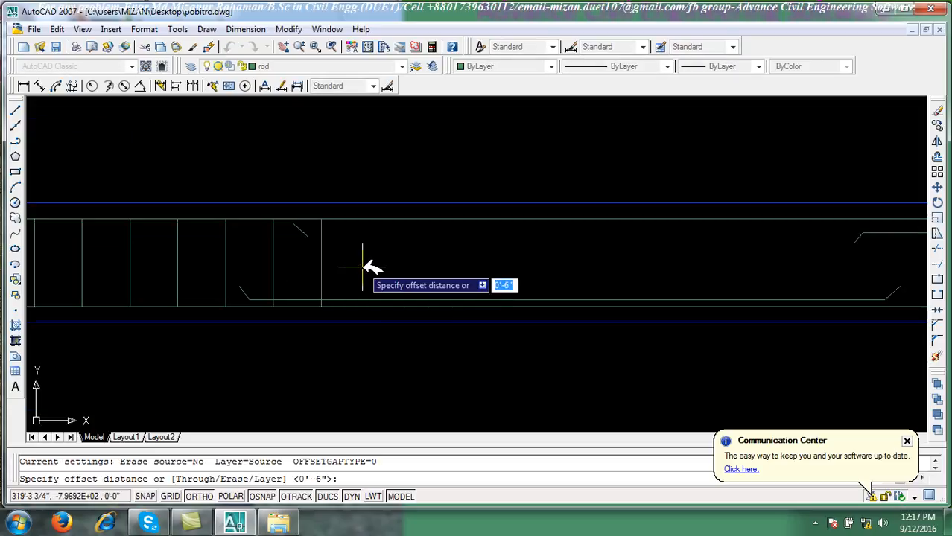
Offset the last stirrup line 10" to the right seven times in succession across the middle of the left span
text(10)
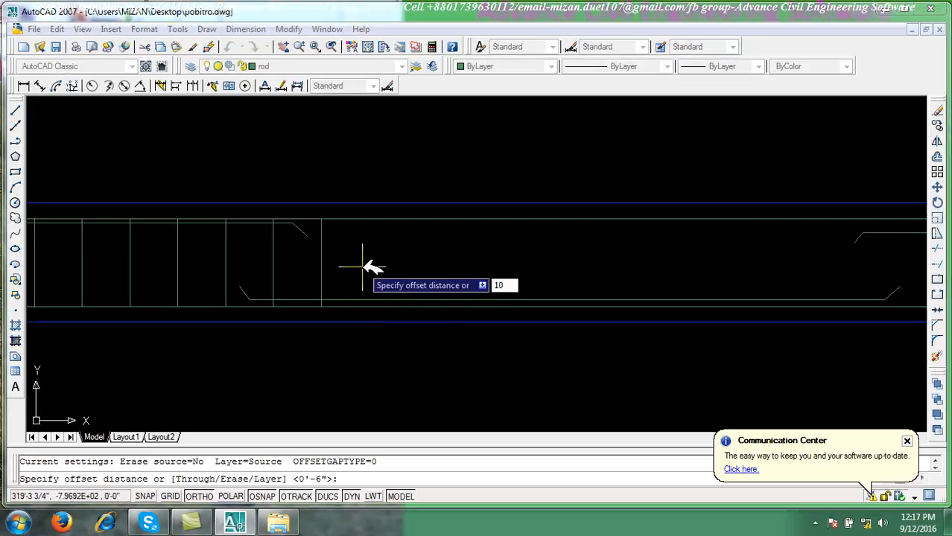
key(Return)
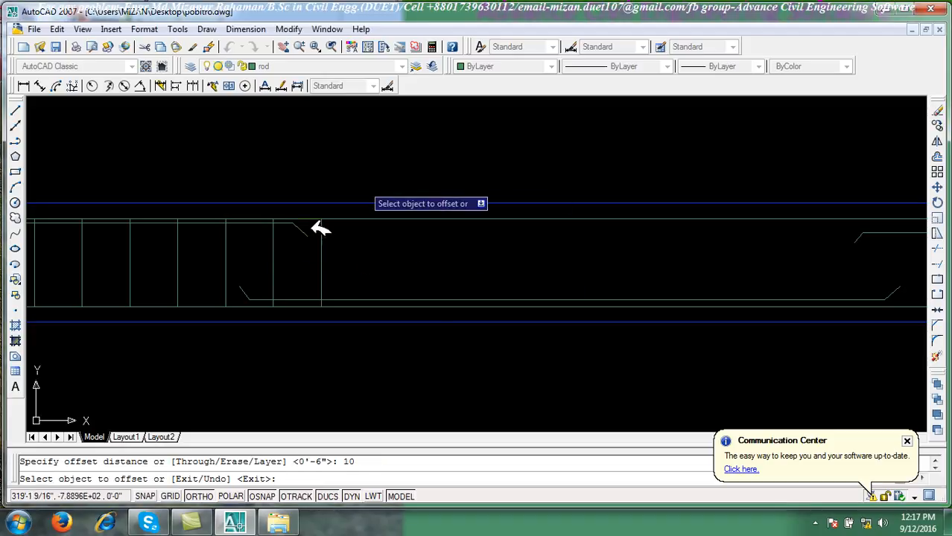
click(320, 258)
click(350, 259)
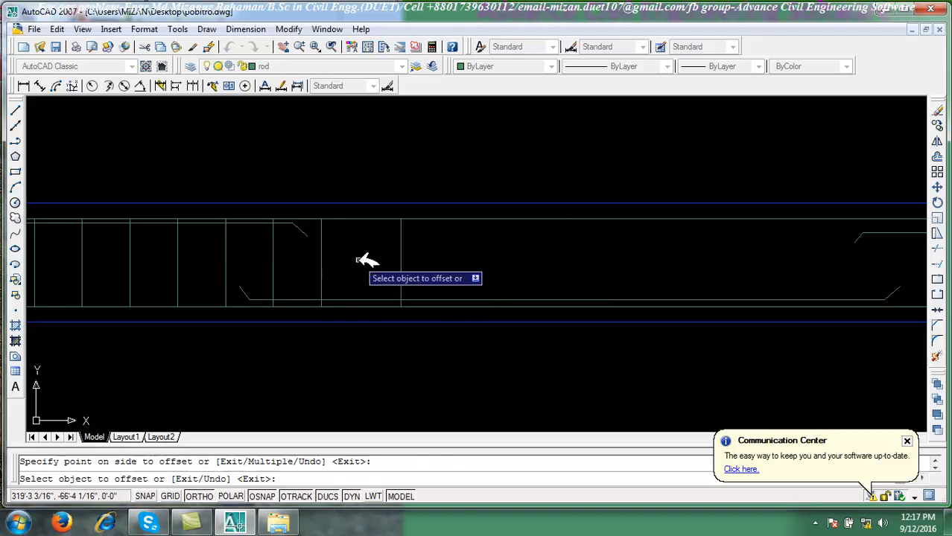
click(400, 257)
click(443, 256)
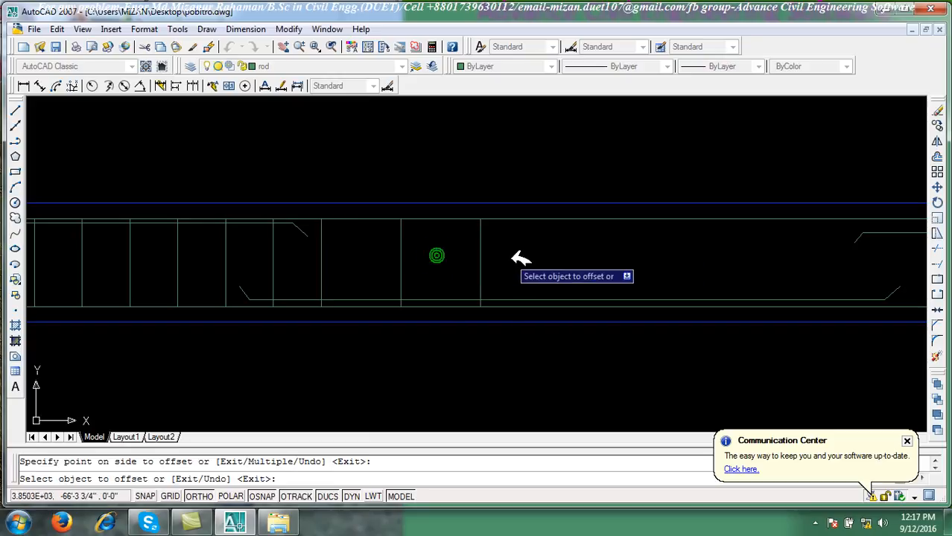
click(480, 252)
click(551, 253)
click(564, 254)
click(601, 254)
click(639, 257)
click(677, 262)
click(720, 259)
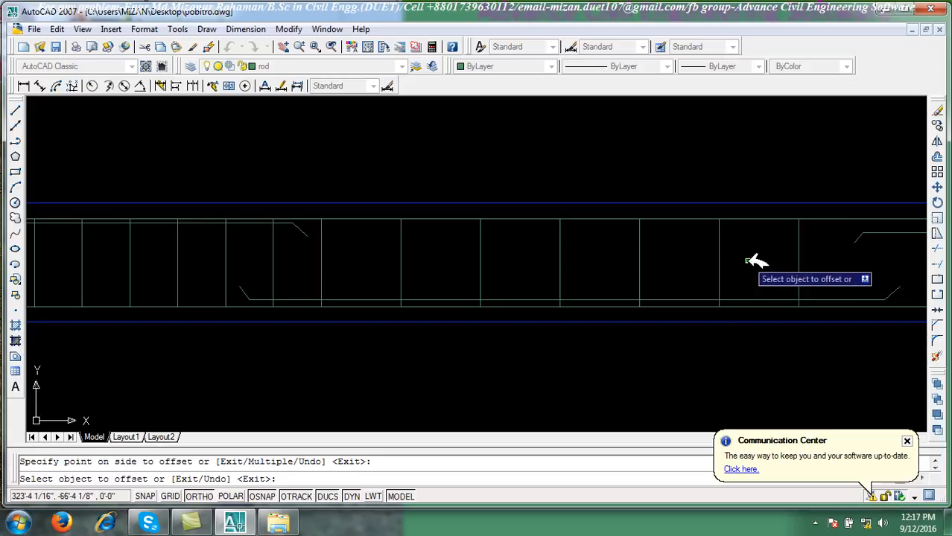
click(747, 261)
scroll(792, 282, down, 4)
scroll(670, 306, up, 3)
key(Return)
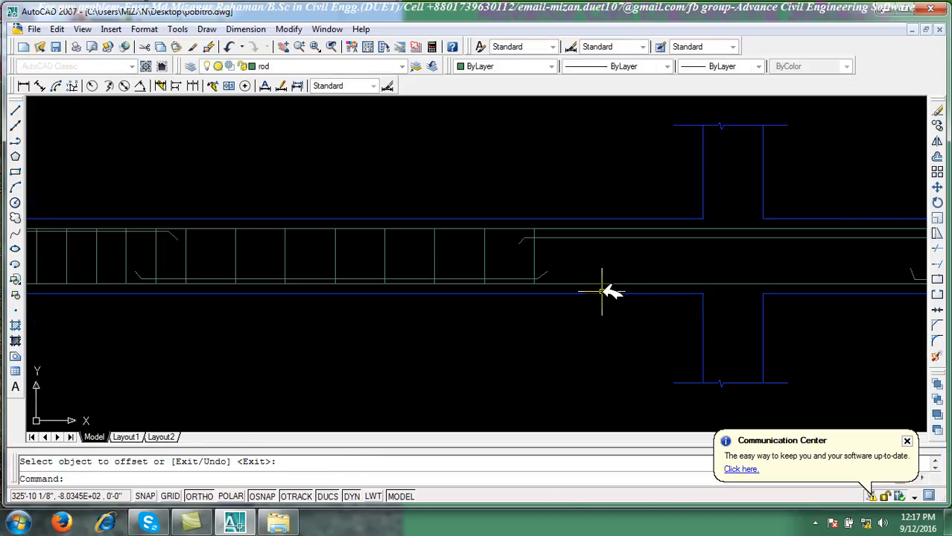
Offset the last stirrup line 6" to the right six times in succession, until just inside the middle column
key(Return)
text(6)
key(Return)
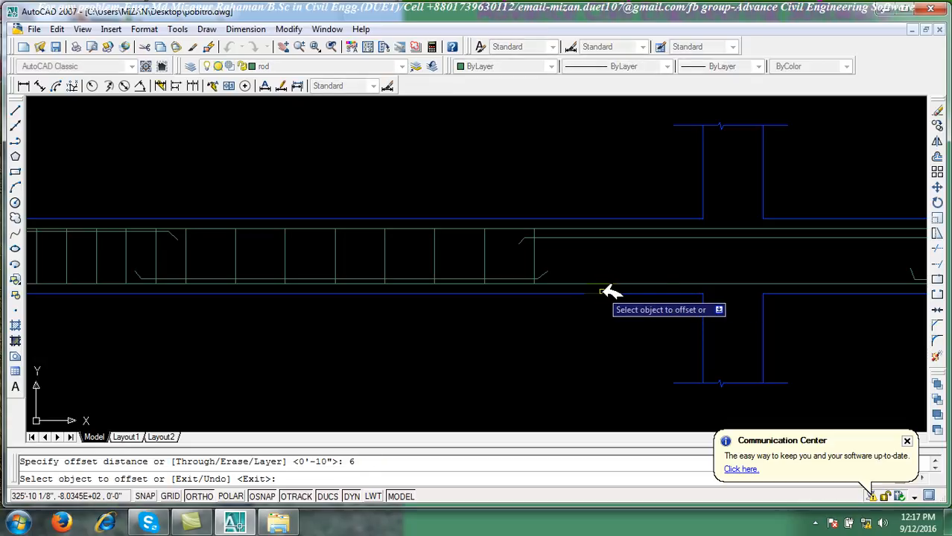
click(534, 256)
click(569, 255)
click(570, 255)
click(620, 266)
click(595, 254)
click(632, 264)
click(624, 258)
click(680, 260)
click(653, 254)
click(697, 261)
click(684, 257)
click(716, 262)
scroll(655, 282, down, 5)
right_click(565, 276)
click(581, 282)
Add a linear dimension above the left span's top edge, from the left column's inner face to the extra top rod's bend
scroll(549, 277, down, 2)
scroll(617, 268, up, 4)
scroll(588, 263, up, 5)
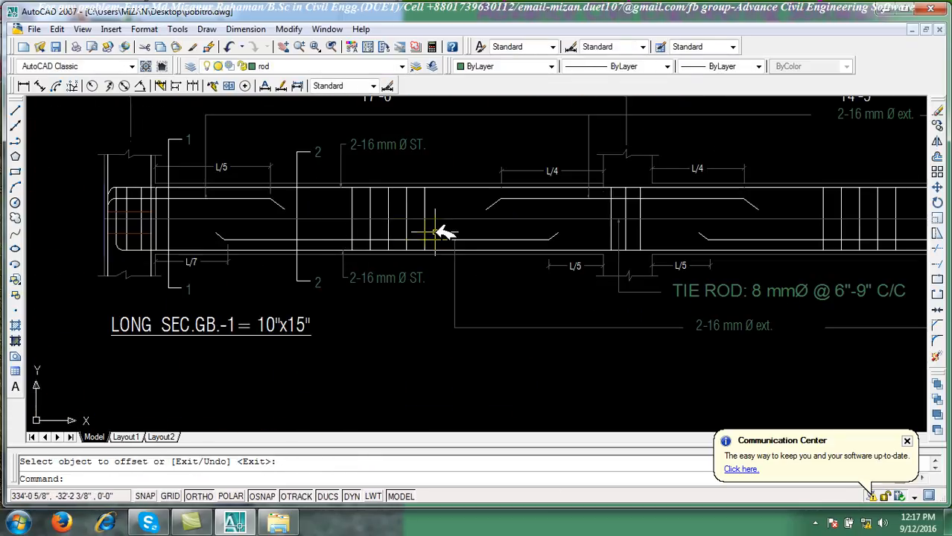
scroll(230, 269, down, 5)
scroll(292, 284, up, 2)
scroll(293, 284, up, 6)
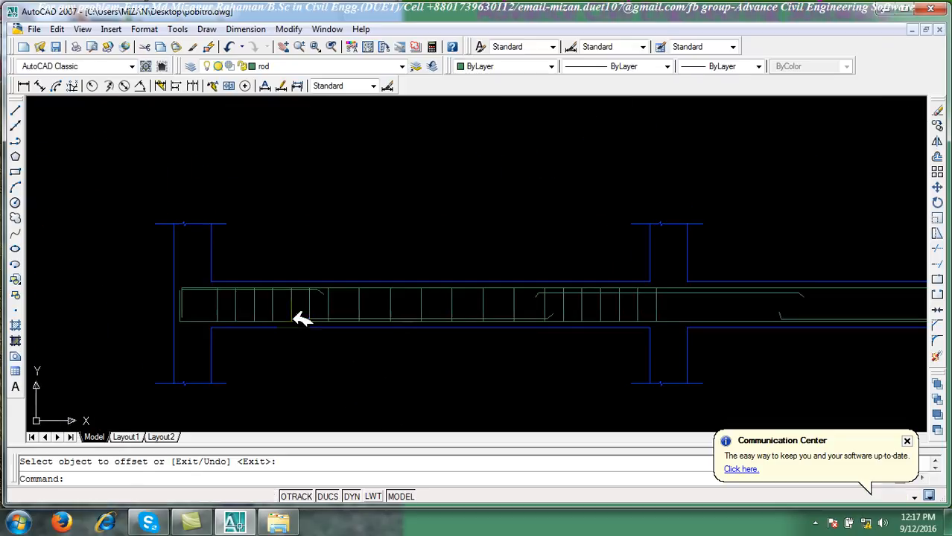
click(23, 86)
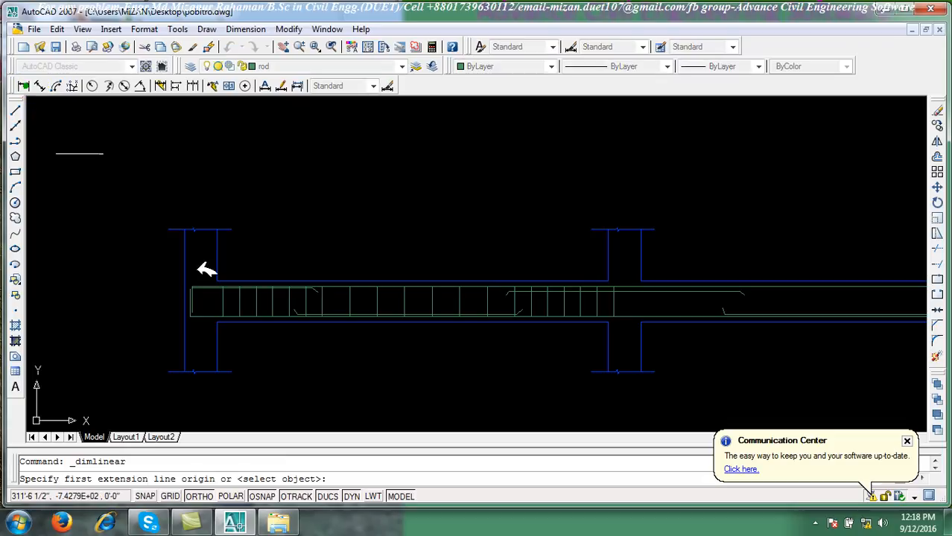
scroll(251, 292, up, 3)
click(135, 219)
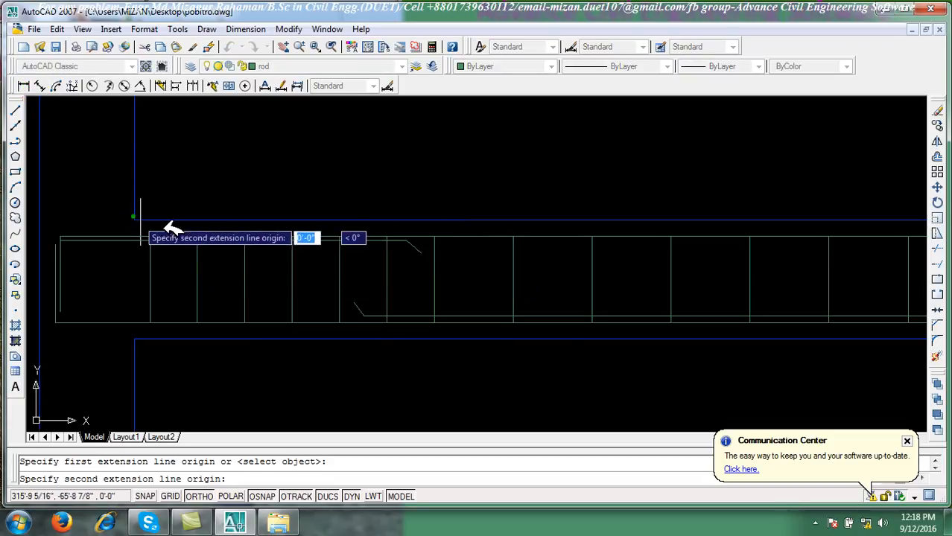
click(406, 219)
click(415, 194)
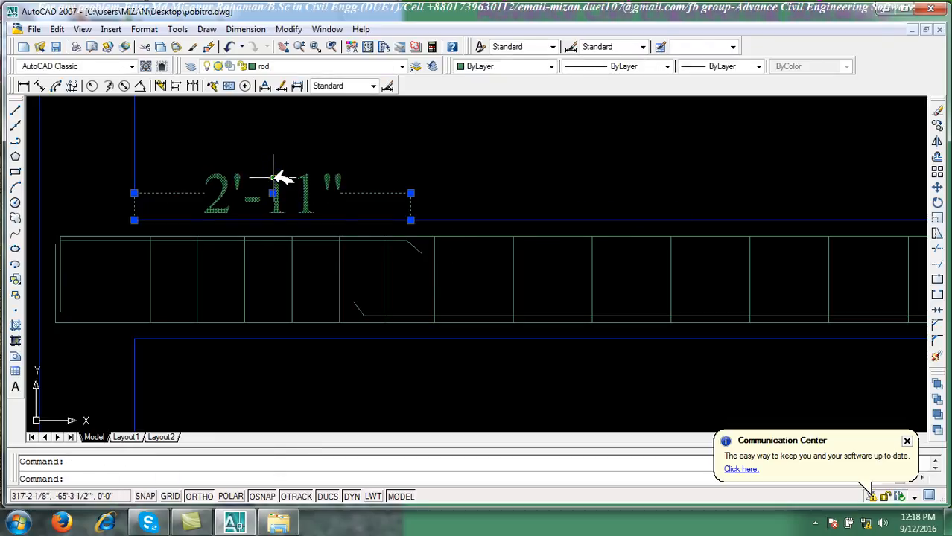
Override the new dimension's text with L/4
double_click(281, 178)
drag(616, 138, 605, 261)
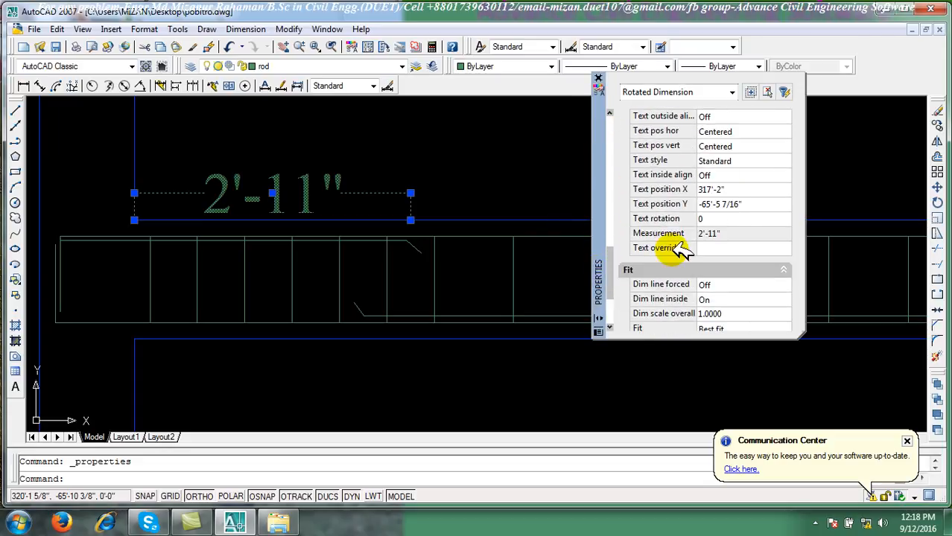
click(716, 247)
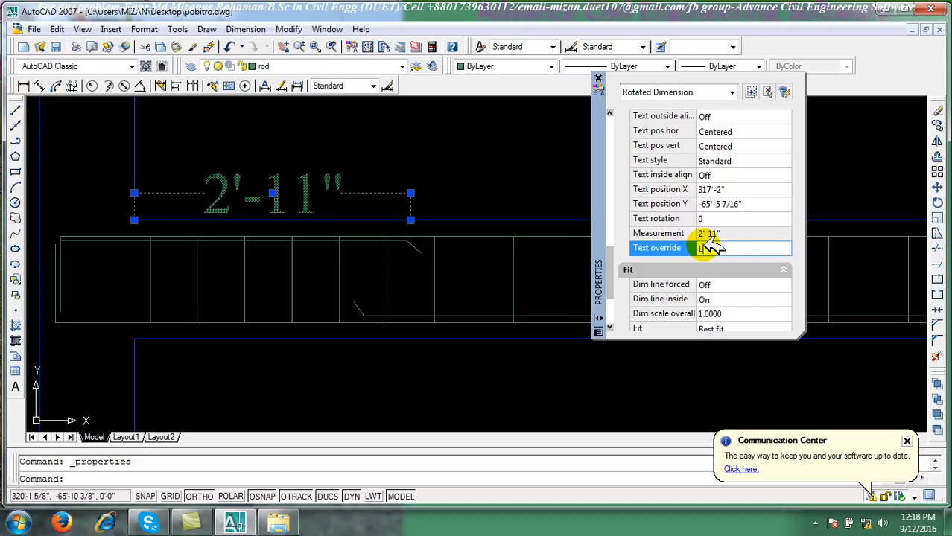
text(L/4)
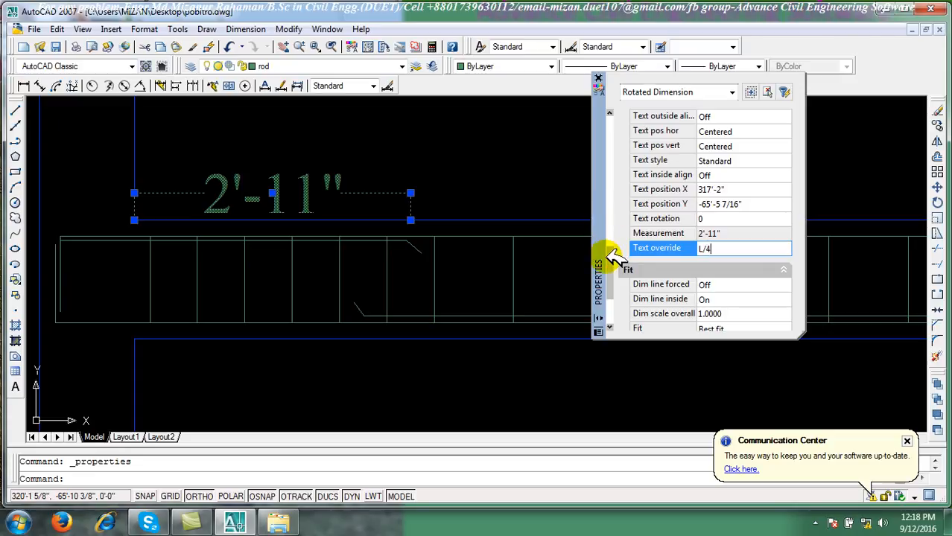
key(Return)
Set the L/4 dimension's text height to 3" and reduce it to 2"
scroll(615, 239, up, 3)
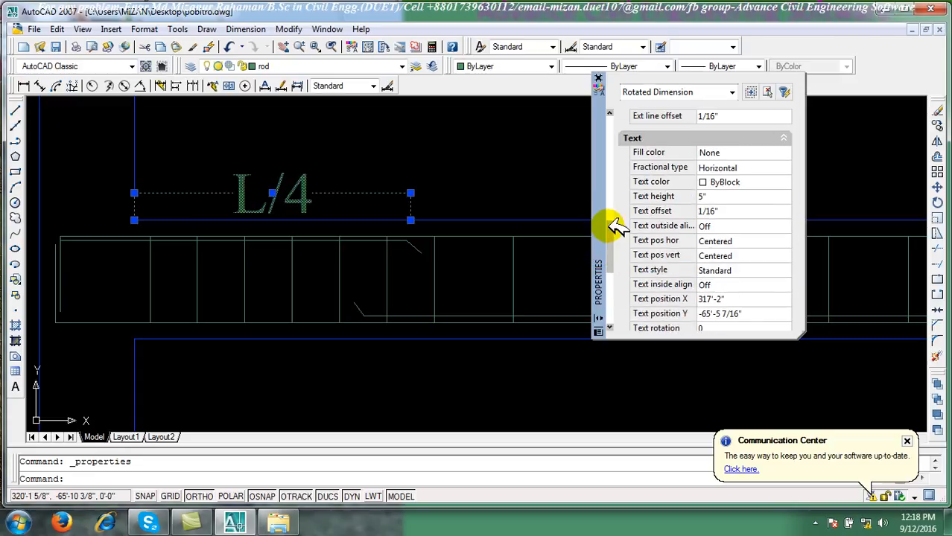
click(726, 198)
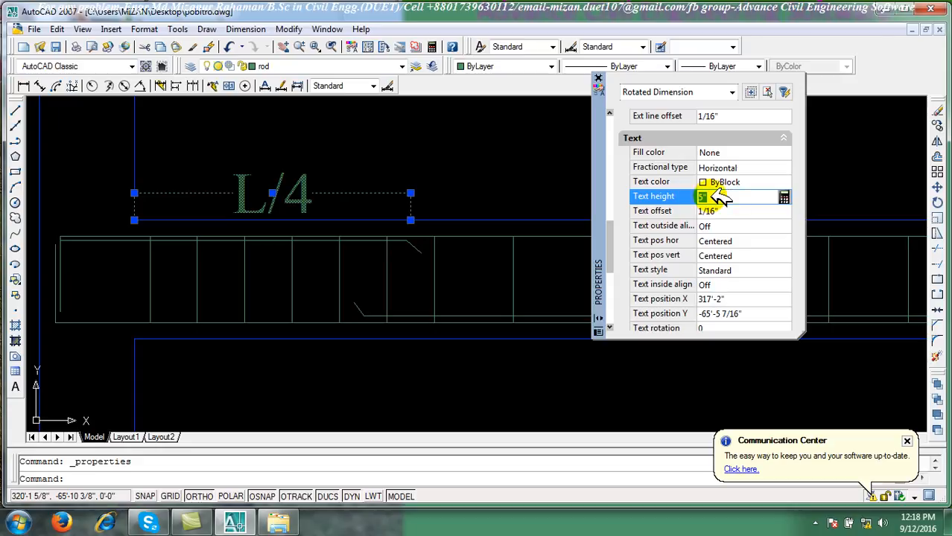
key(Tab)
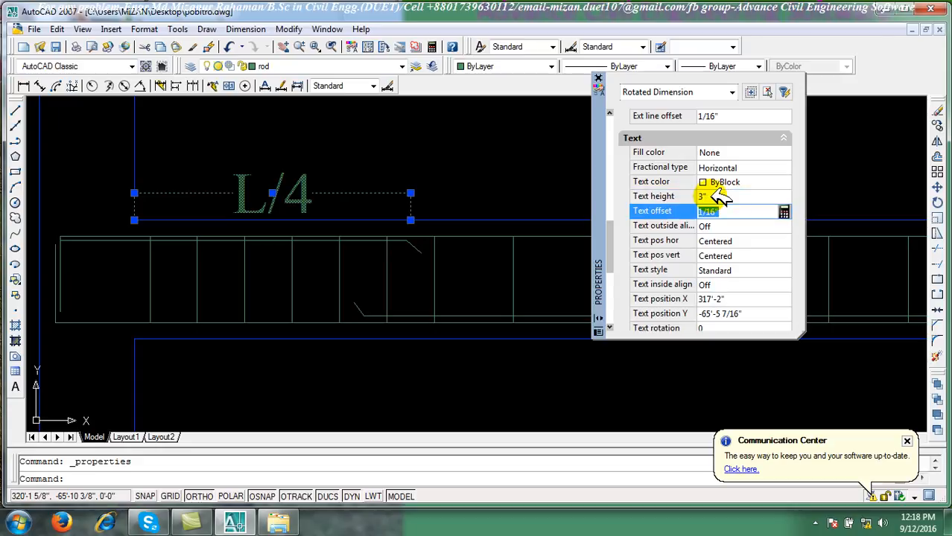
click(727, 197)
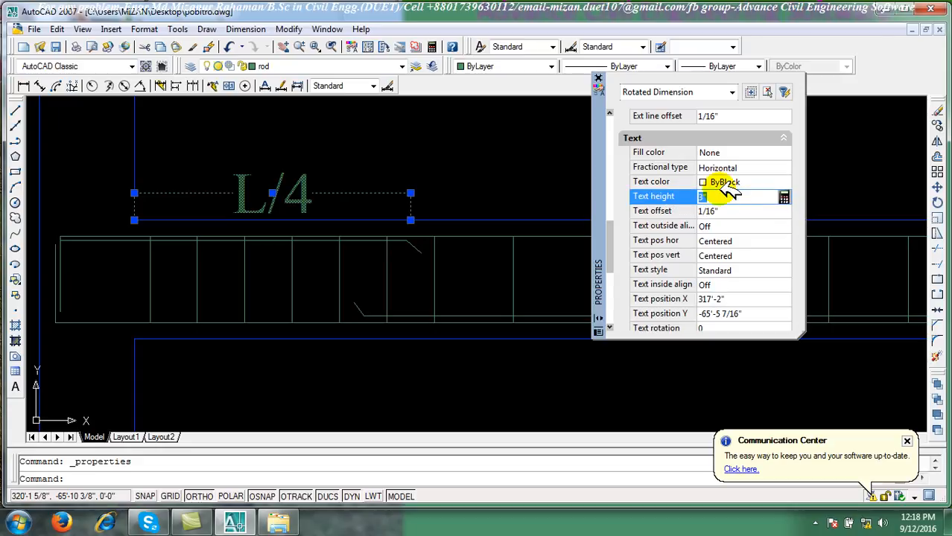
key(Tab)
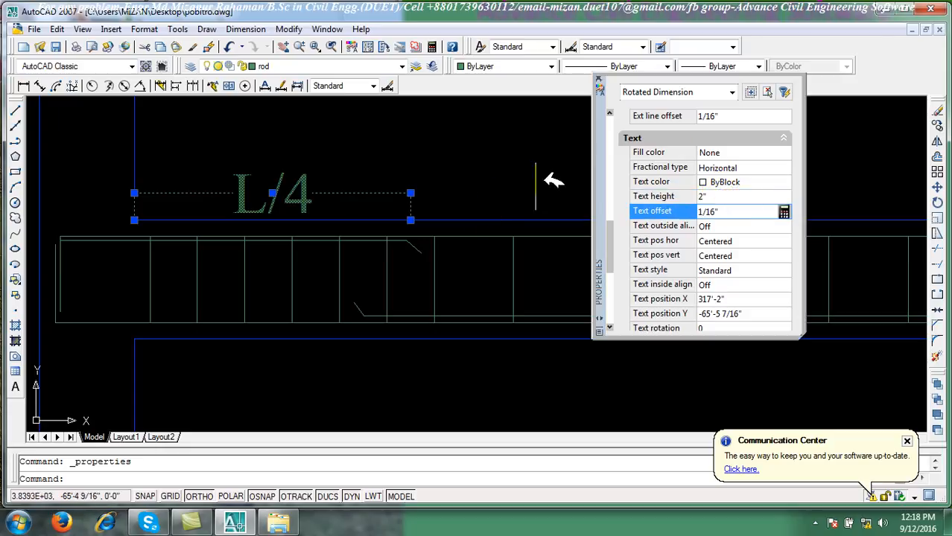
Set the L/4 dimension's arrow size to 3" and deselect the dimension
scroll(617, 215, up, 1)
scroll(616, 193, up, 6)
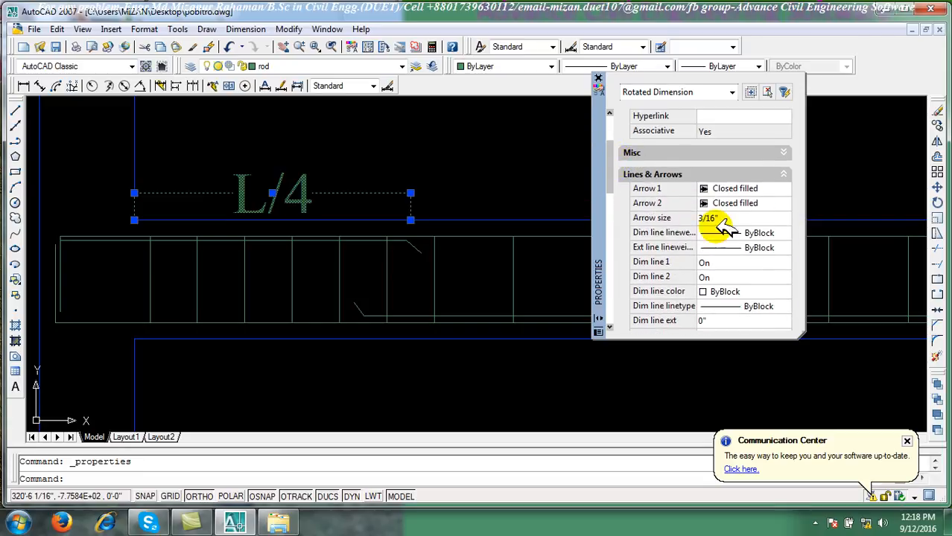
click(724, 220)
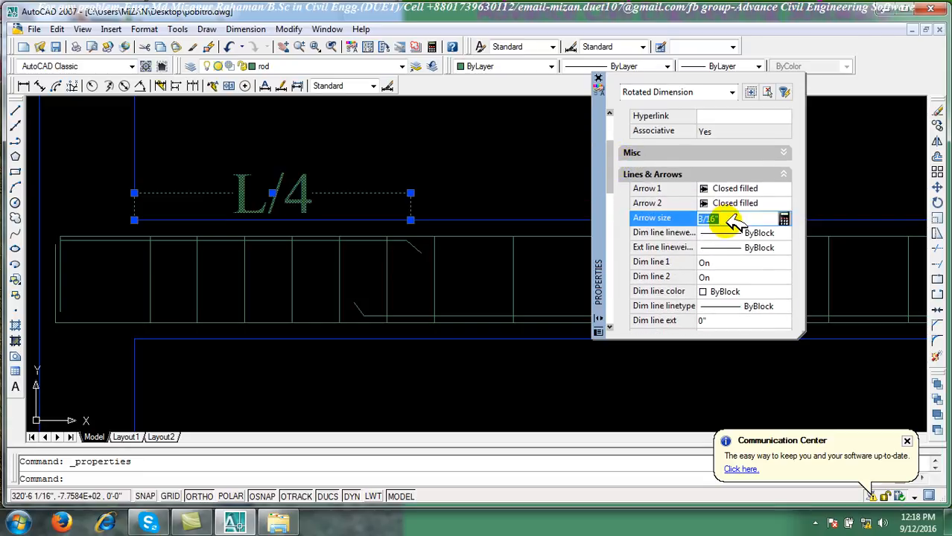
key(Return)
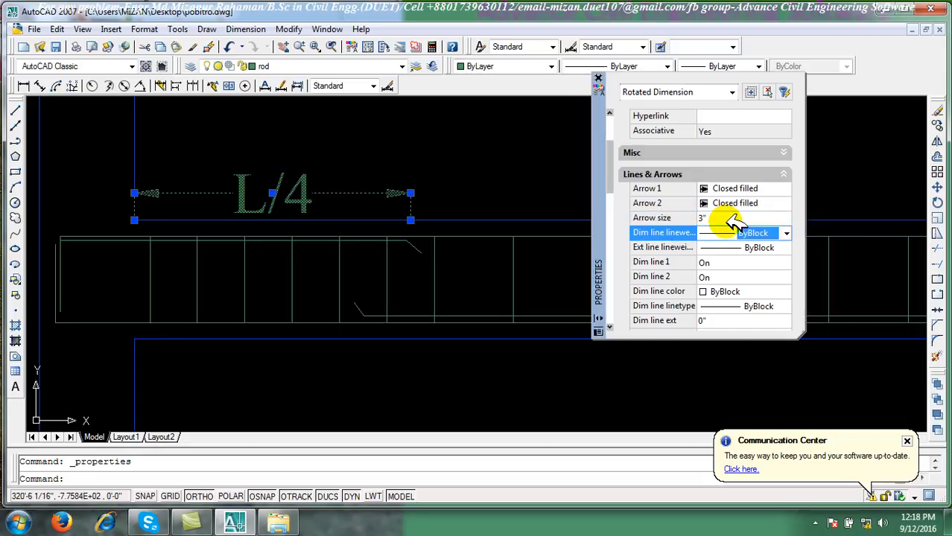
click(598, 79)
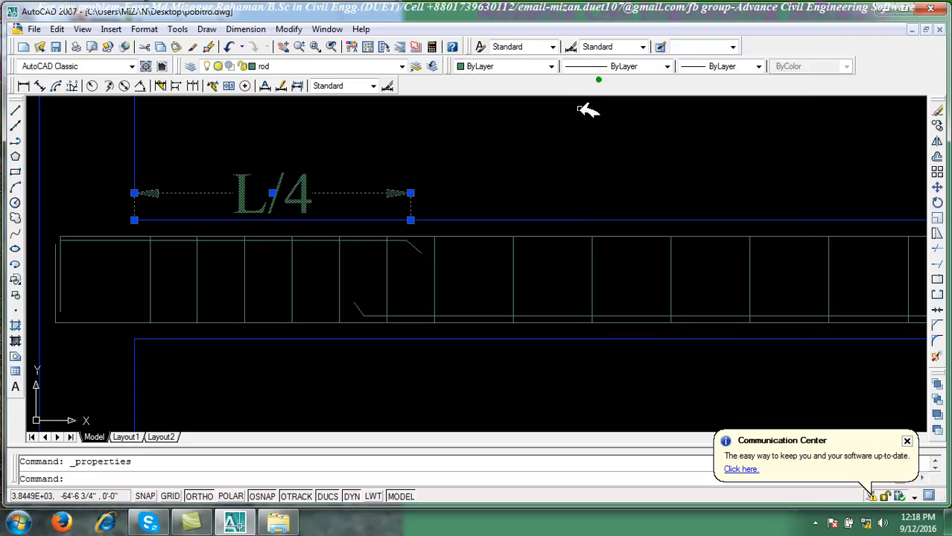
key(Escape)
Examine the reference longitudinal section's cut-off dimensions, rod labels and tie rod note along both spans
scroll(368, 245, down, 3)
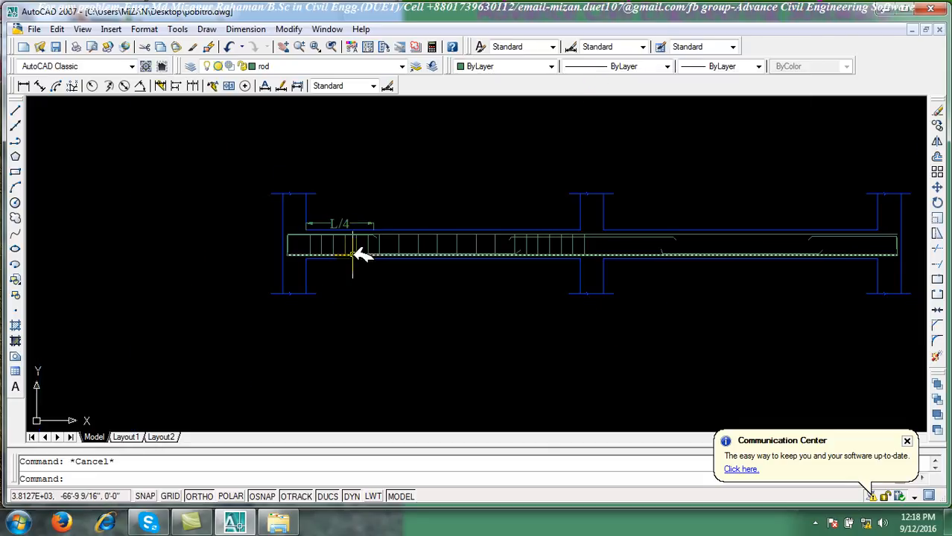
scroll(396, 285, up, 2)
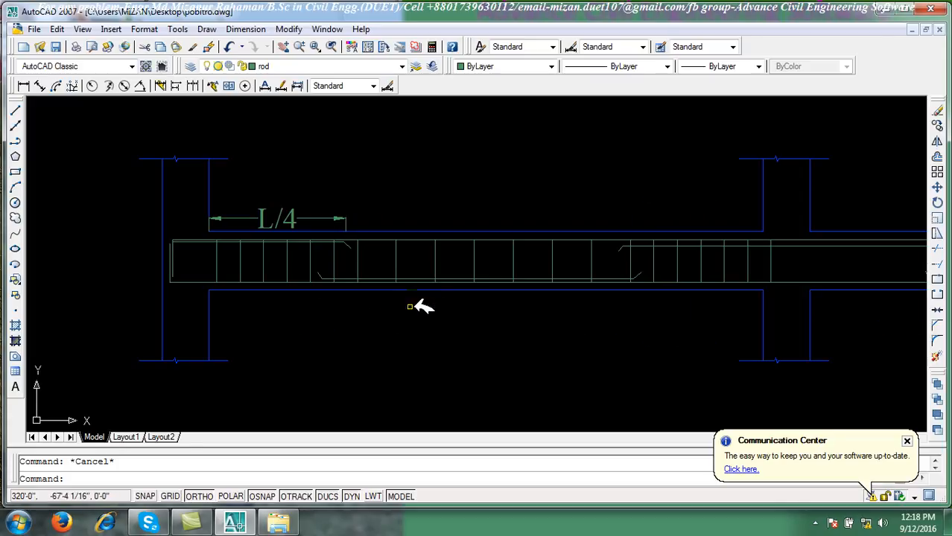
scroll(361, 287, down, 4)
scroll(361, 276, up, 5)
scroll(315, 265, down, 1)
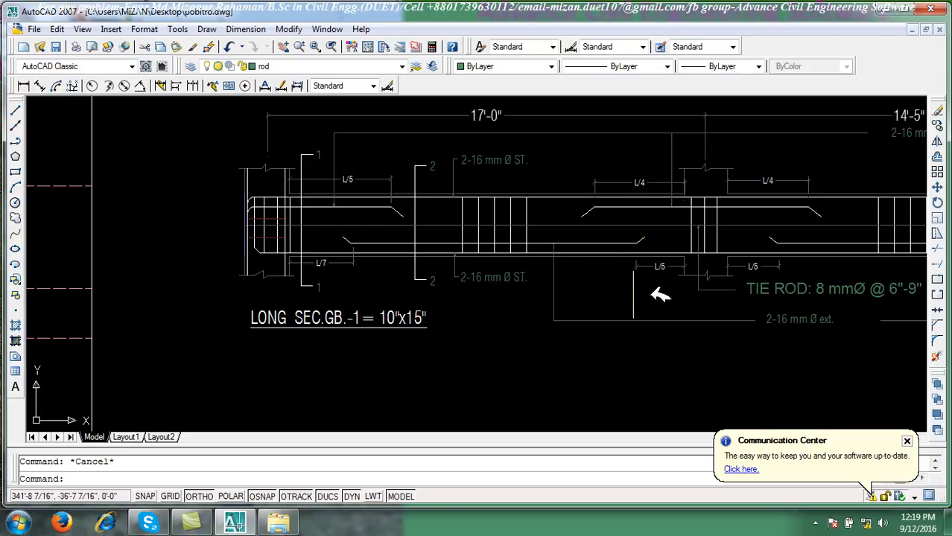
middle_drag(685, 293, 537, 294)
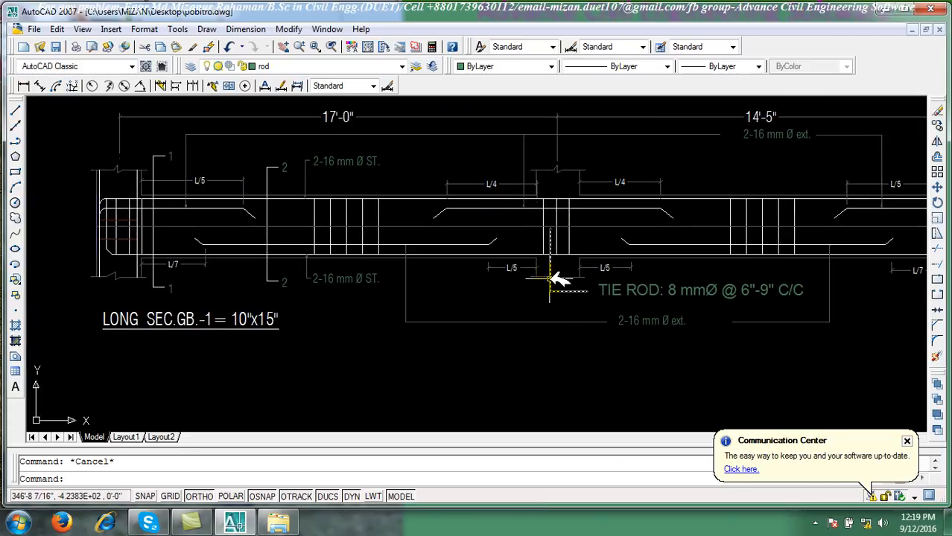
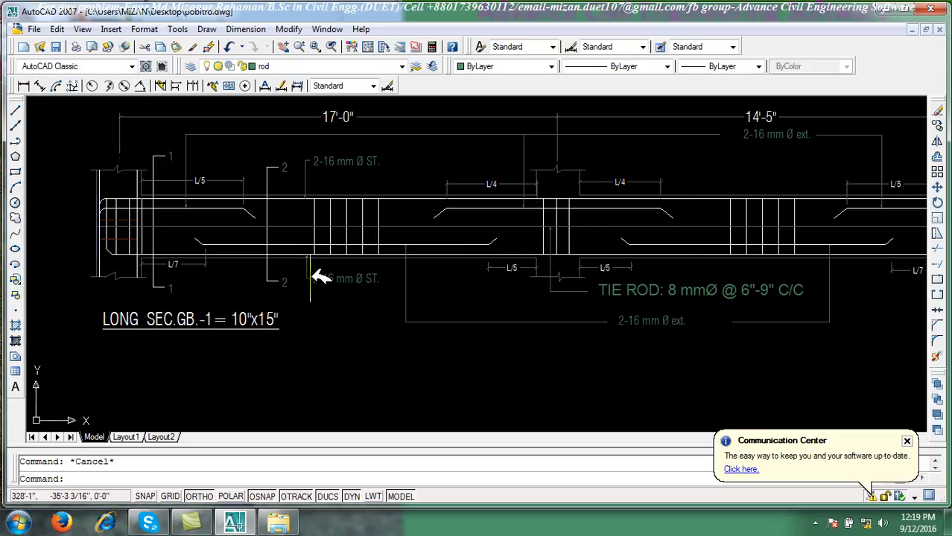
scroll(318, 282, up, 5)
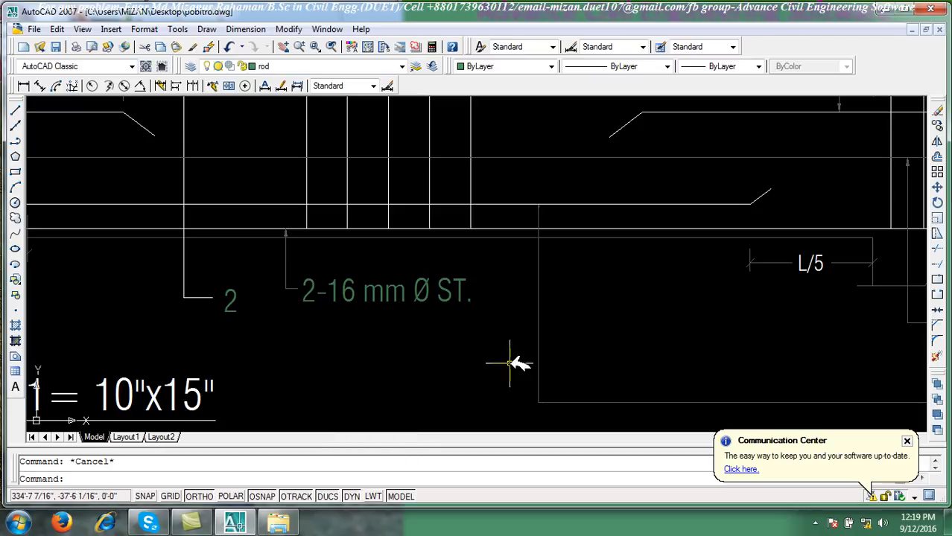
scroll(511, 363, down, 5)
middle_drag(792, 347, 625, 288)
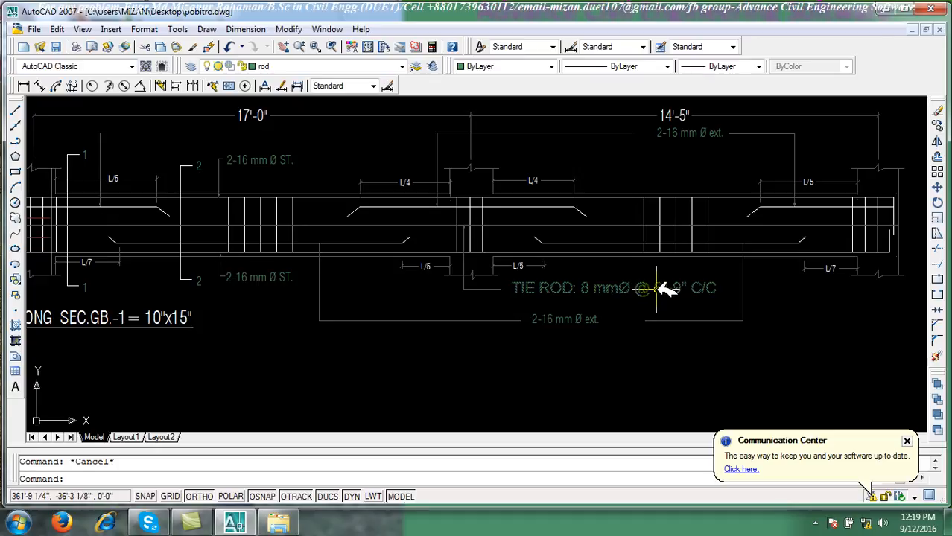
scroll(574, 289, down, 3)
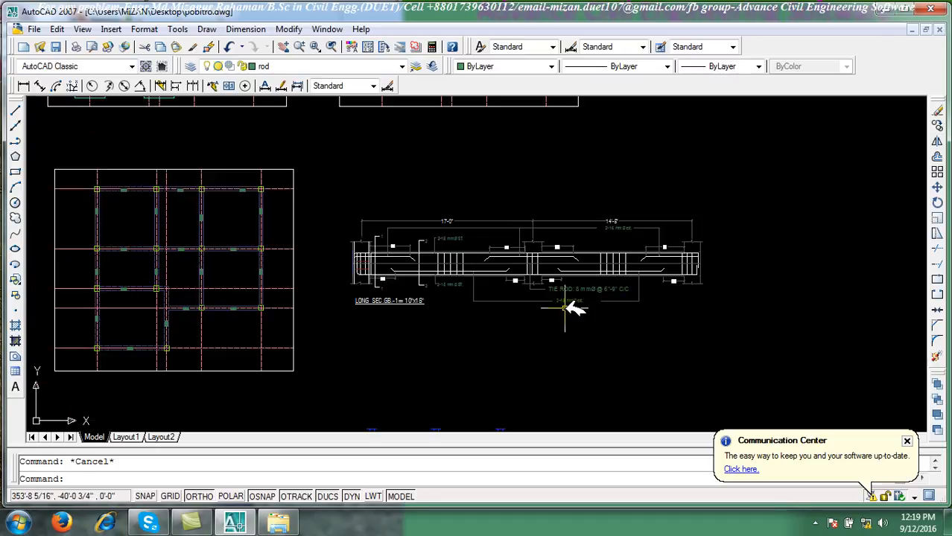
scroll(472, 234, up, 5)
scroll(493, 227, down, 8)
scroll(519, 242, down, 4)
middle_drag(605, 304, 479, 282)
scroll(648, 134, down, 4)
scroll(627, 131, up, 9)
scroll(663, 144, up, 3)
scroll(596, 179, down, 9)
scroll(488, 319, down, 5)
middle_drag(412, 365, 409, 227)
middle_drag(481, 376, 415, 402)
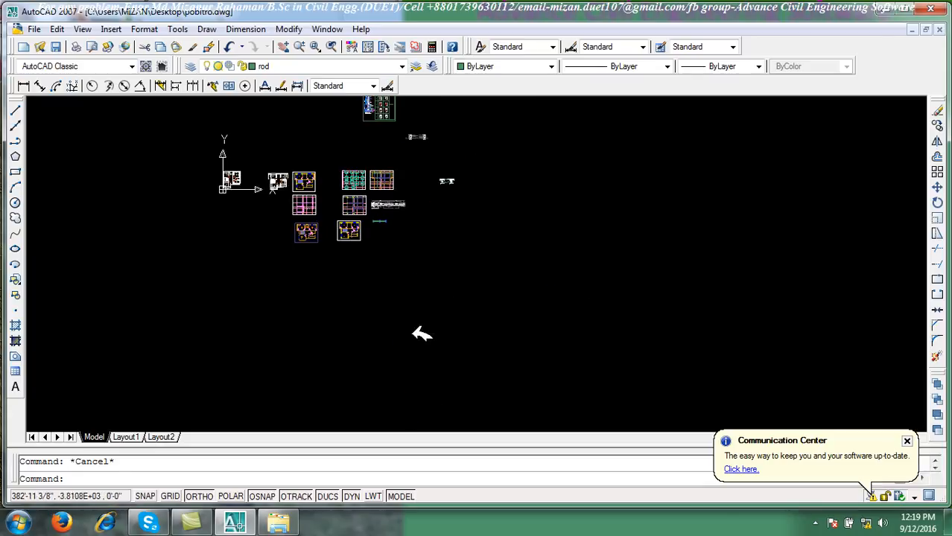
scroll(404, 240, up, 6)
scroll(328, 275, up, 3)
middle_drag(350, 255, 350, 336)
scroll(350, 255, up, 5)
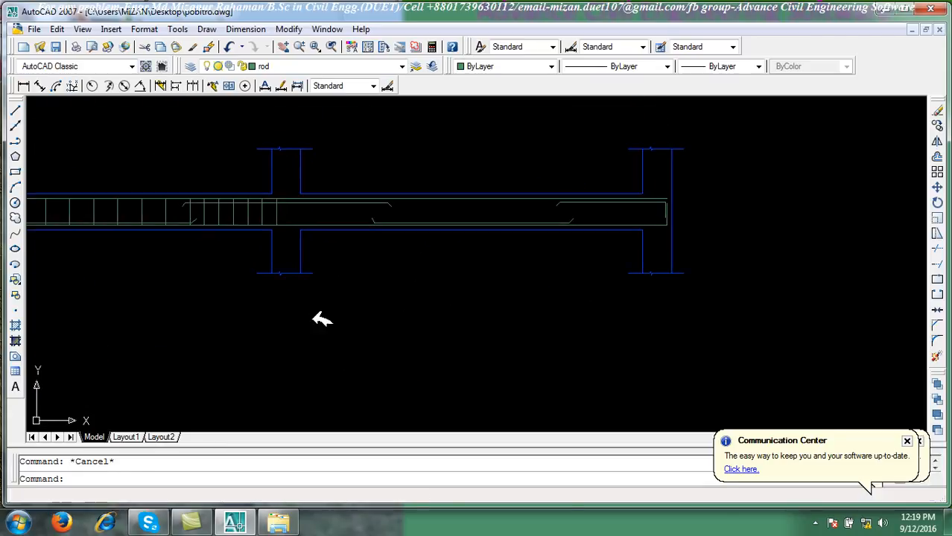
scroll(328, 238, down, 4)
middle_drag(331, 238, 459, 390)
scroll(448, 350, down, 8)
scroll(454, 325, up, 6)
scroll(450, 313, down, 5)
scroll(439, 357, up, 1)
middle_drag(439, 358, 421, 300)
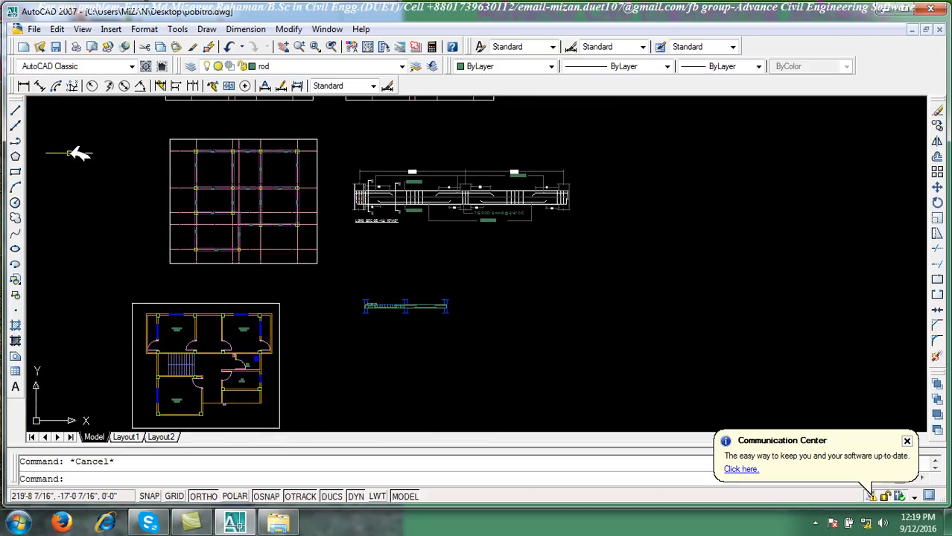
Draw a leader from the first span's bottom main rod to below the beam, with a horizontal segment about 7 1/4" long
click(213, 86)
scroll(276, 313, up, 6)
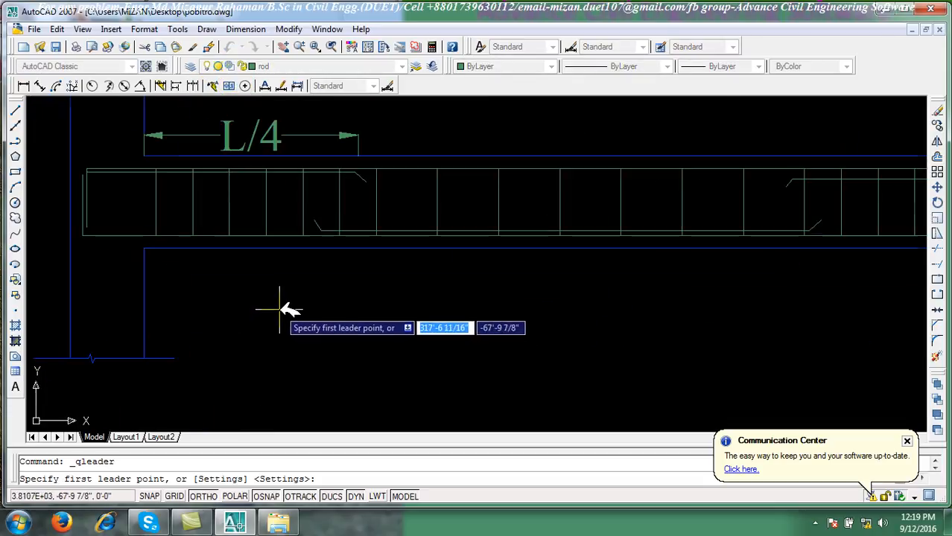
scroll(377, 242, up, 5)
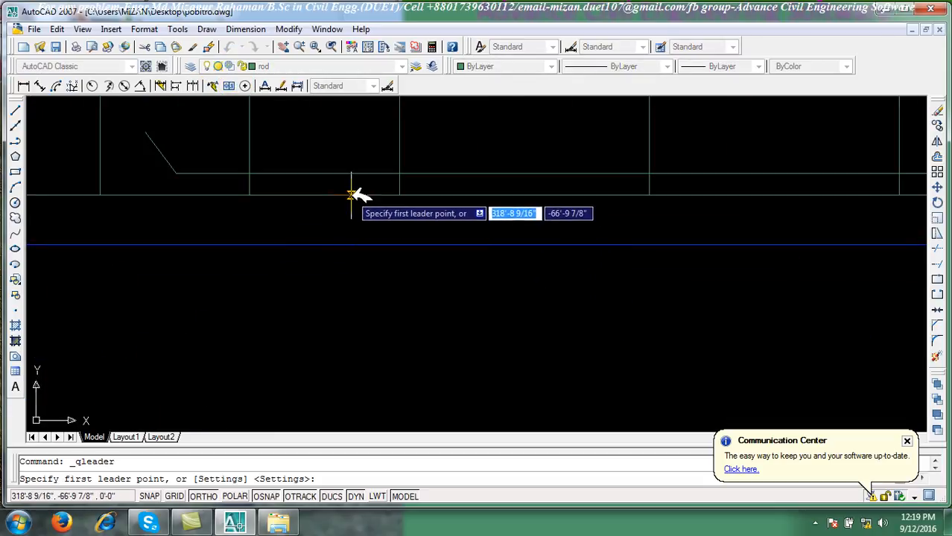
click(351, 195)
click(351, 315)
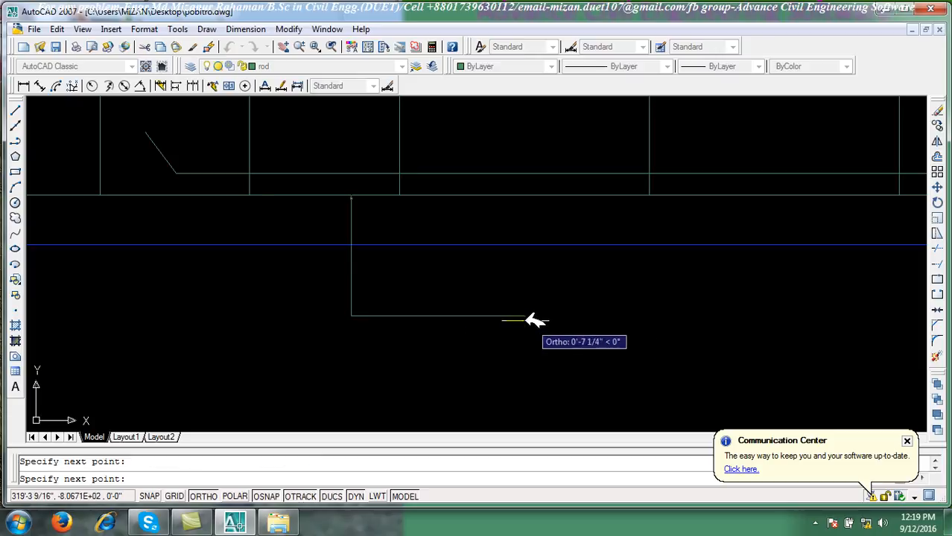
click(523, 314)
key(Return)
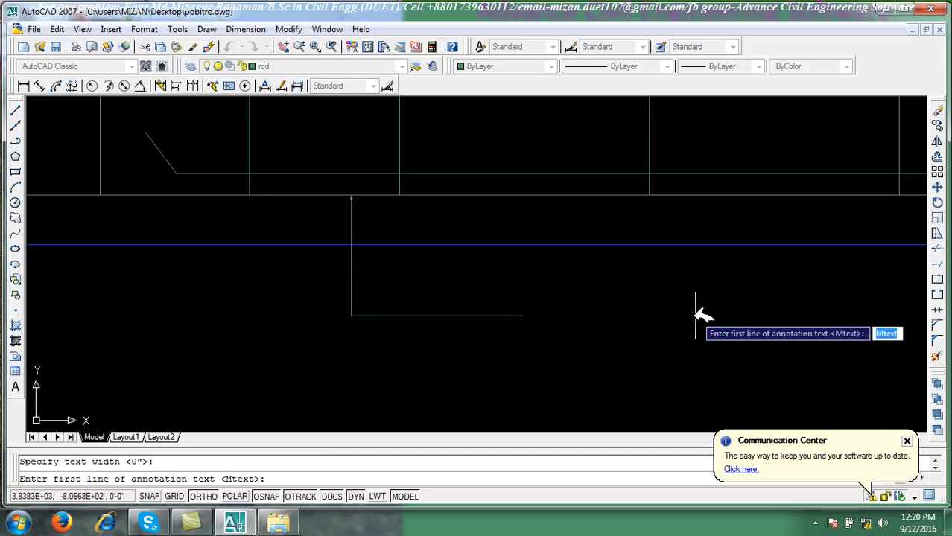
key(Return)
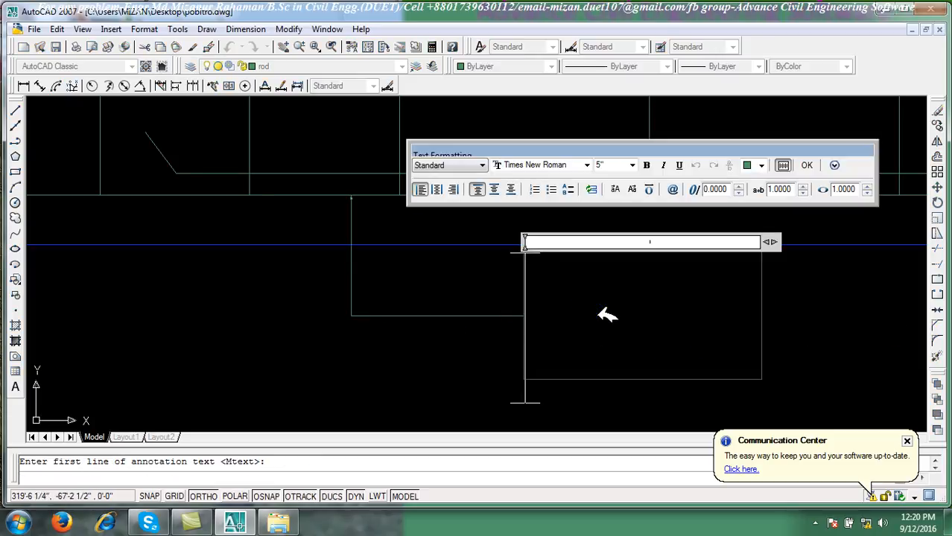
Enter the leader's annotation as 2-16mmØ rod, using the diameter symbol
text(2-)
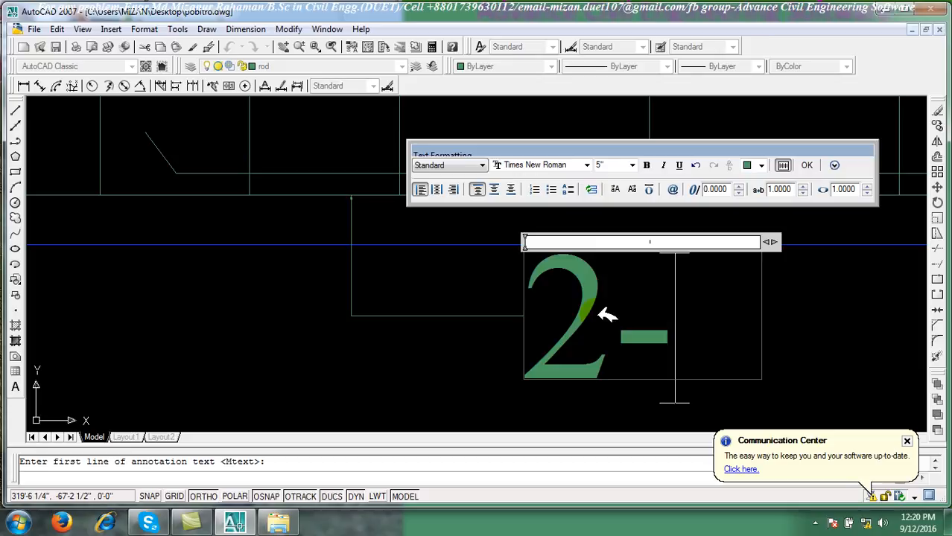
text(16)
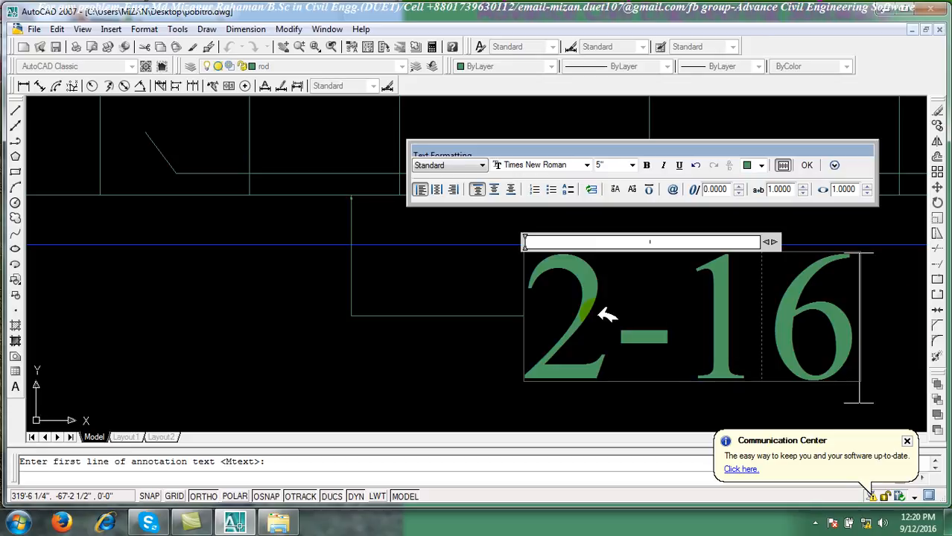
text(mm)
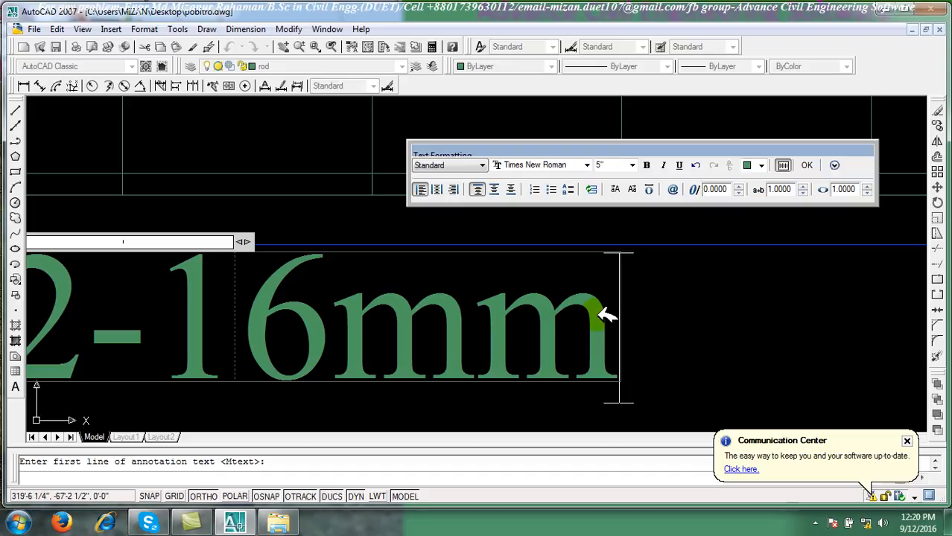
click(673, 190)
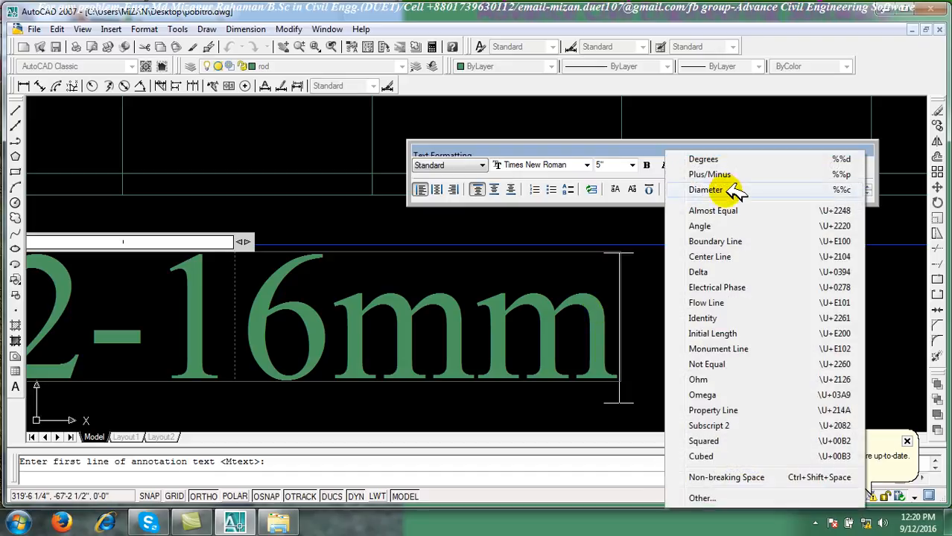
click(706, 190)
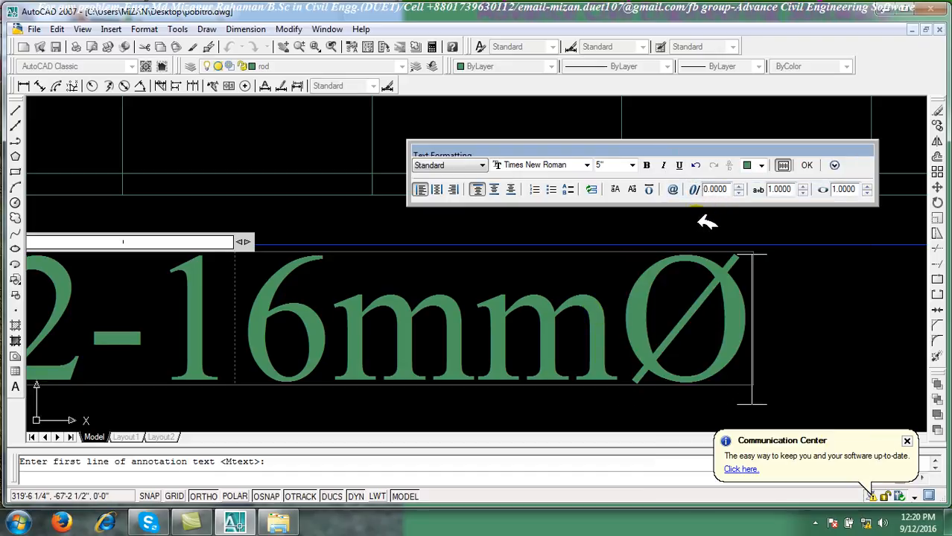
key(Return)
text(rod)
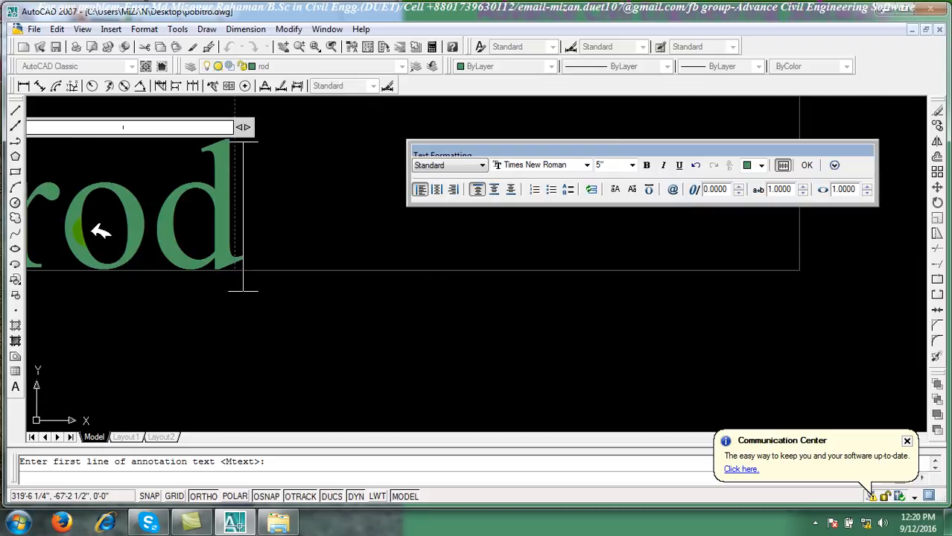
Widen the rod label's text box and set all its text to 2" high
drag(240, 128, 707, 186)
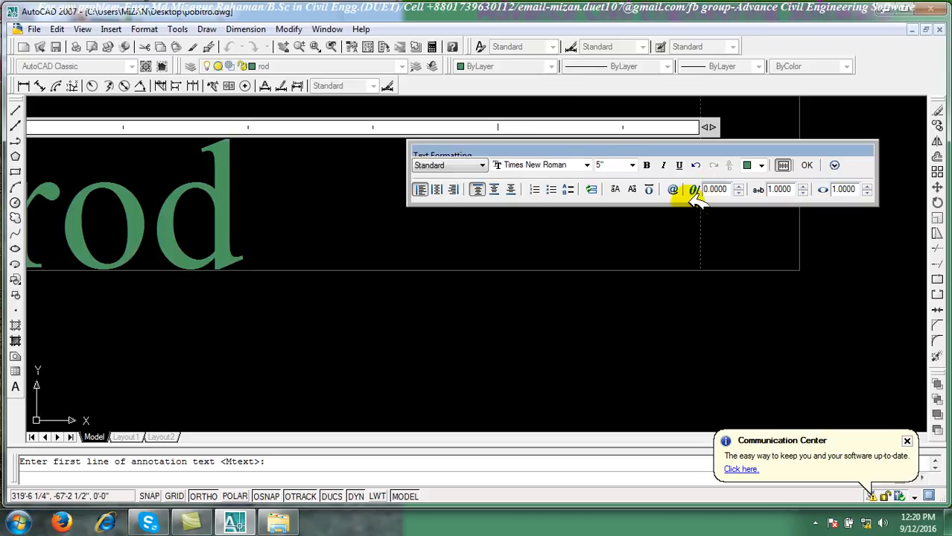
drag(289, 221, 213, 27)
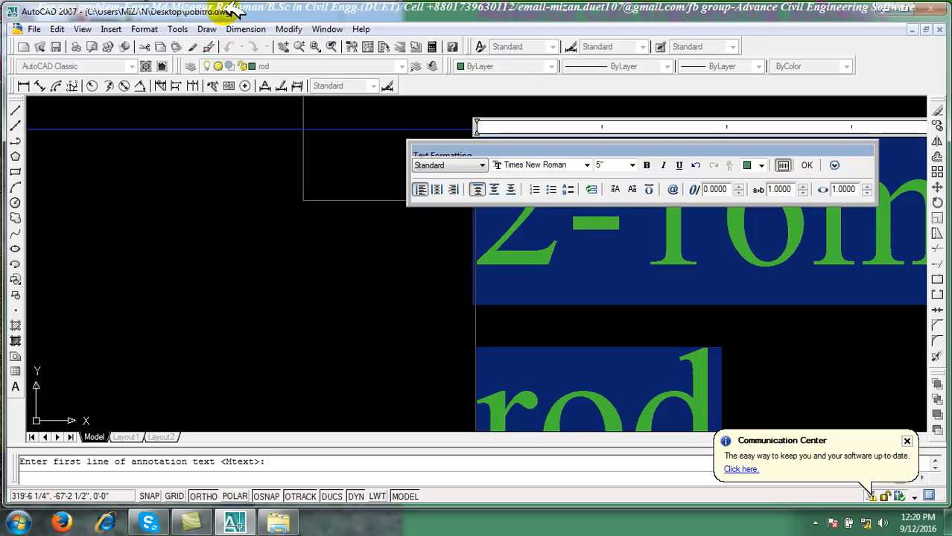
click(613, 167)
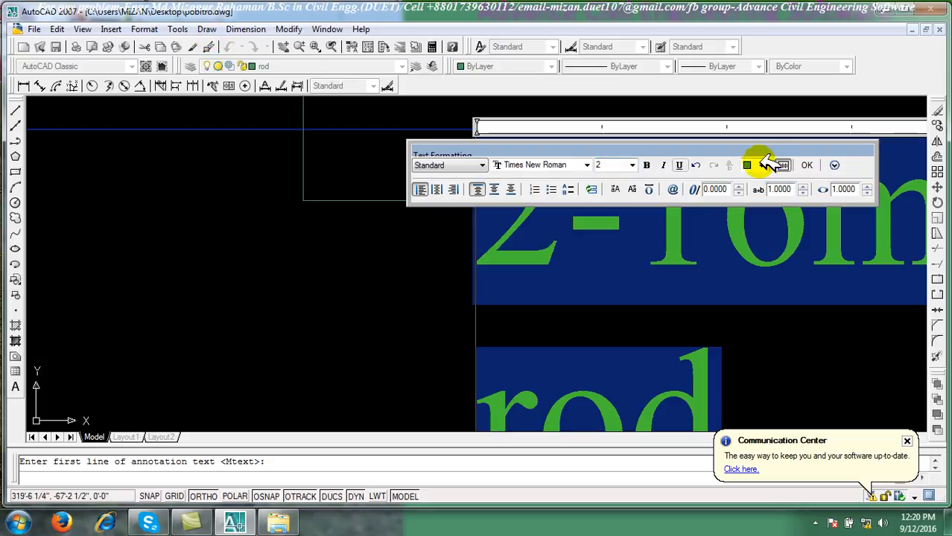
click(807, 165)
scroll(674, 272, down, 3)
scroll(648, 263, up, 3)
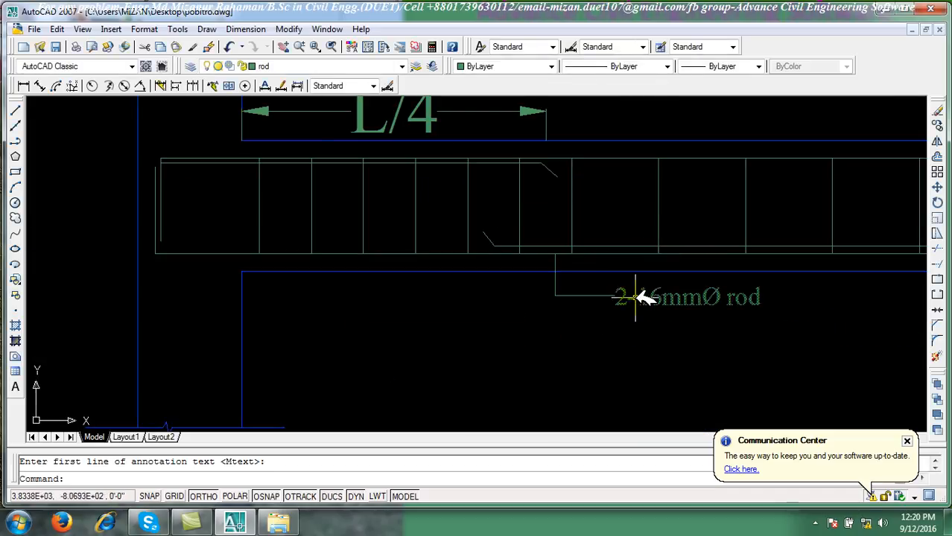
Extend the bottom rod label's text to read 2-16mmØ rod .ST
middle_drag(671, 298, 584, 300)
double_click(583, 298)
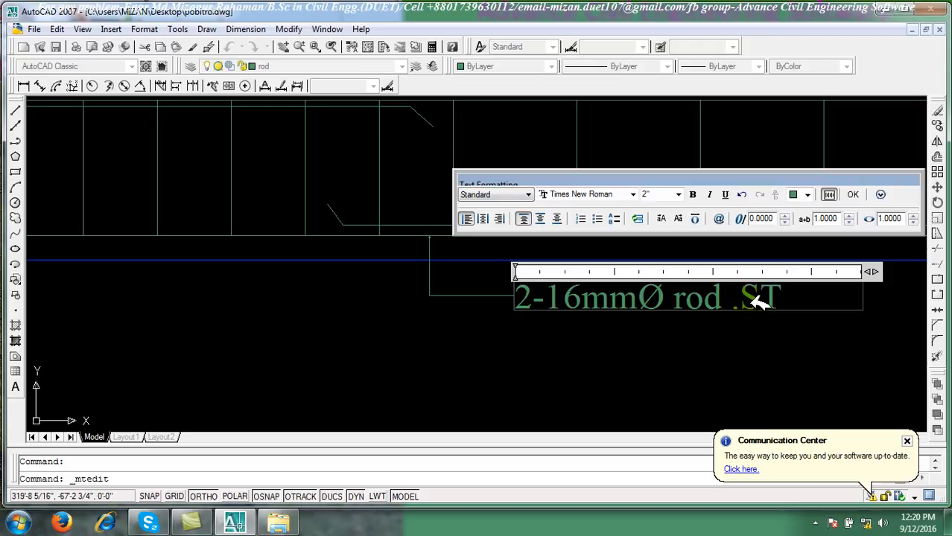
click(853, 195)
scroll(570, 305, down, 6)
scroll(564, 317, up, 5)
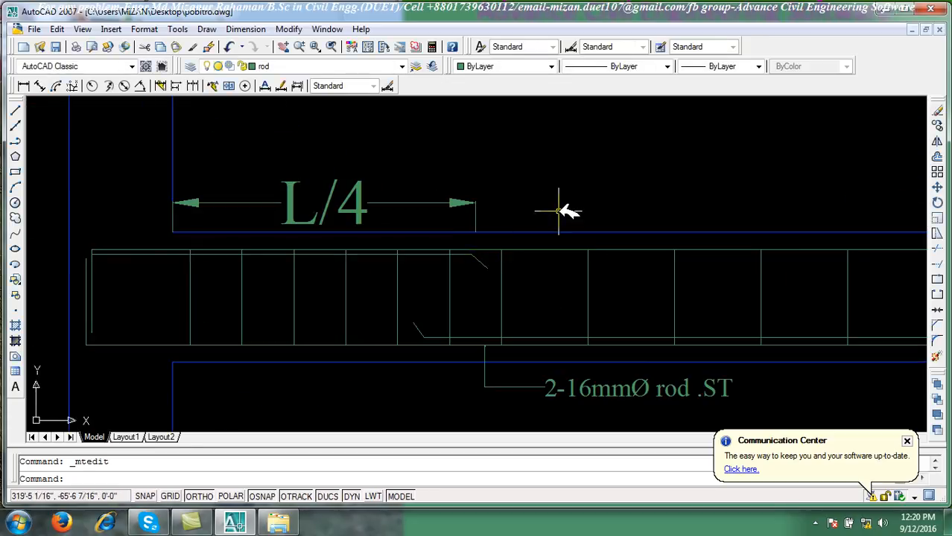
Examine the reference section's straight and extra rod labels, cut-off dimensions, and the tie rod note with its leader
scroll(593, 251, down, 8)
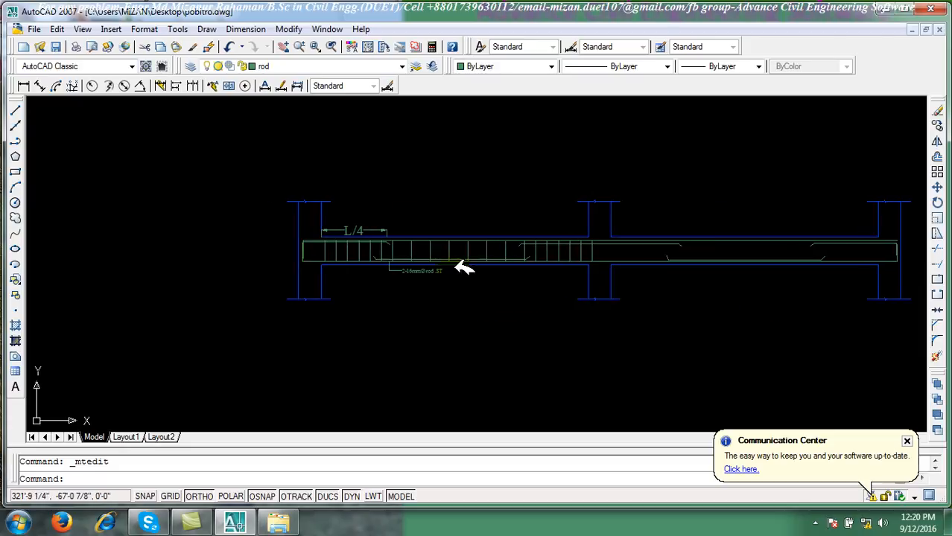
middle_drag(461, 197, 463, 322)
scroll(456, 230, up, 3)
mouse_move(512, 214)
middle_down()
mouse_move(434, 238)
mouse_move(448, 304)
middle_up()
scroll(434, 235, up, 3)
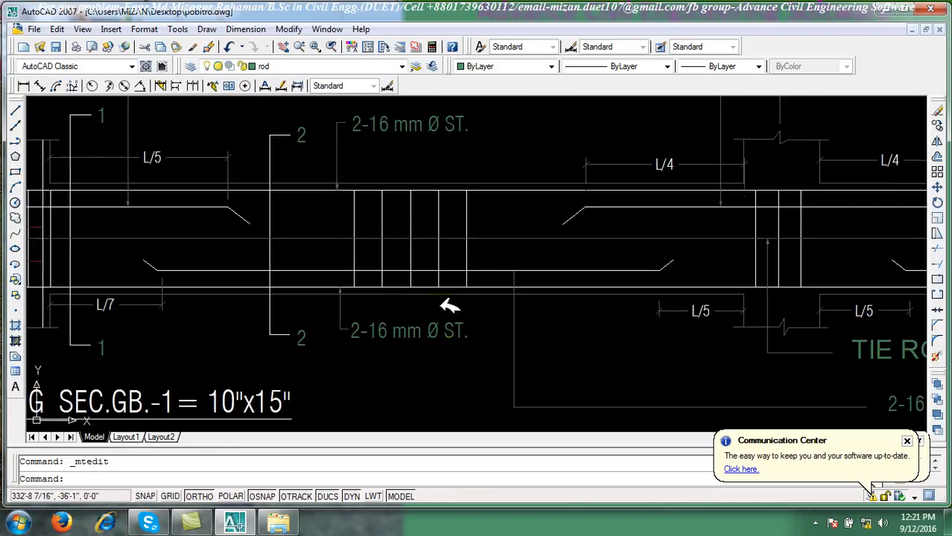
middle_drag(453, 241, 452, 307)
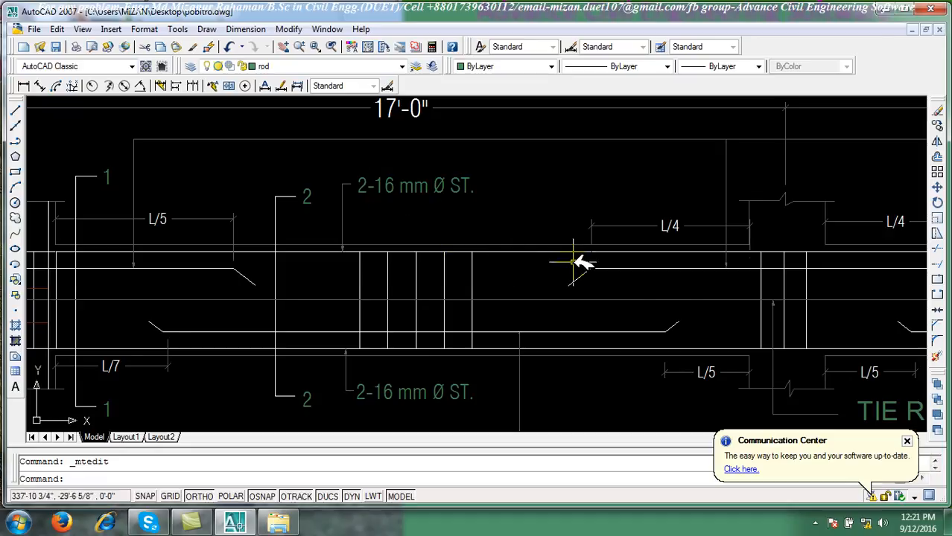
scroll(581, 262, down, 5)
scroll(616, 251, up, 5)
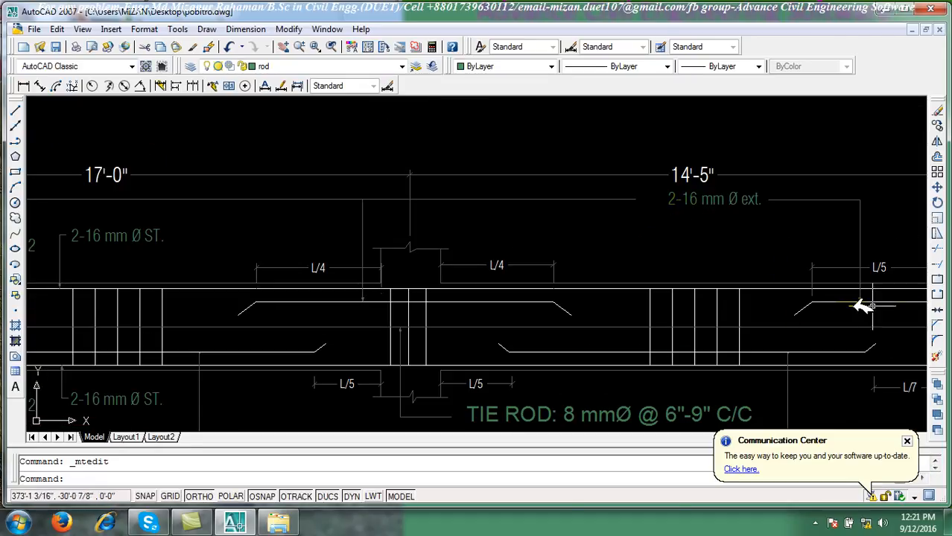
scroll(481, 306, down, 5)
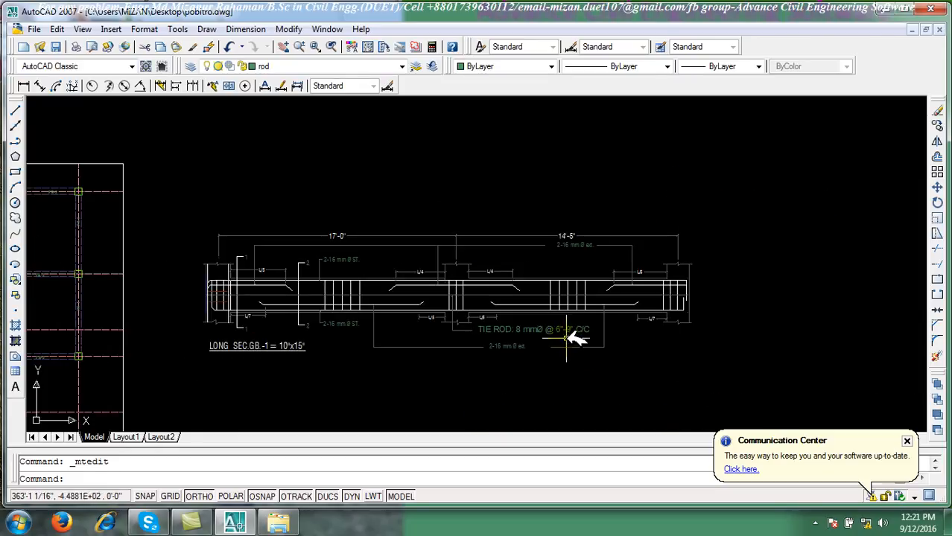
scroll(606, 305, up, 6)
scroll(497, 314, down, 1)
scroll(499, 315, down, 5)
scroll(506, 314, up, 7)
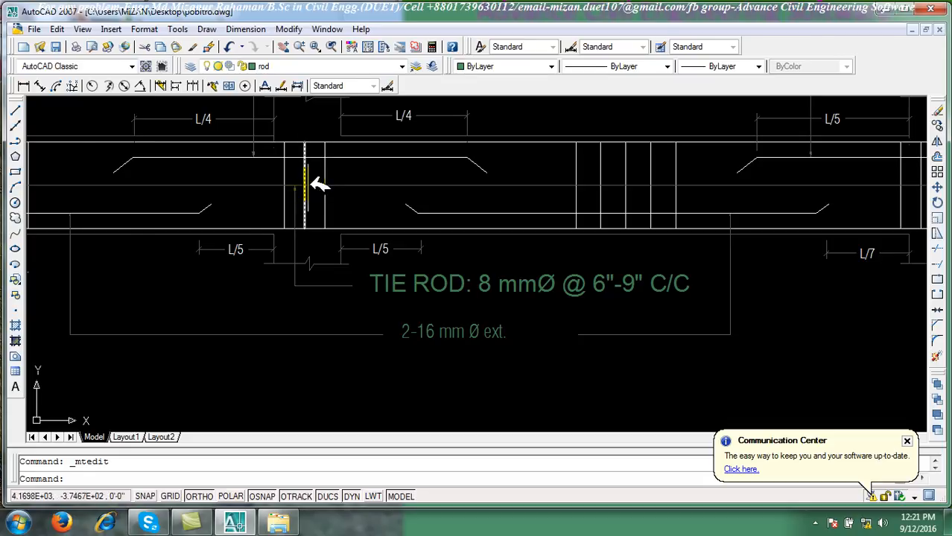
scroll(316, 192, down, 3)
scroll(541, 247, down, 5)
scroll(493, 255, up, 7)
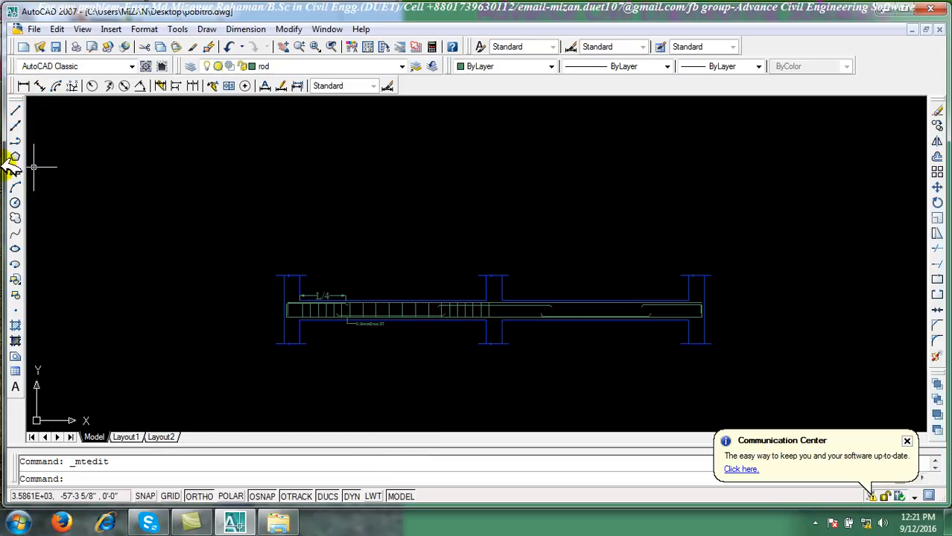
Draw a horizontal construction line through the stirrups at about the beam's mid-depth
click(15, 126)
scroll(287, 319, up, 6)
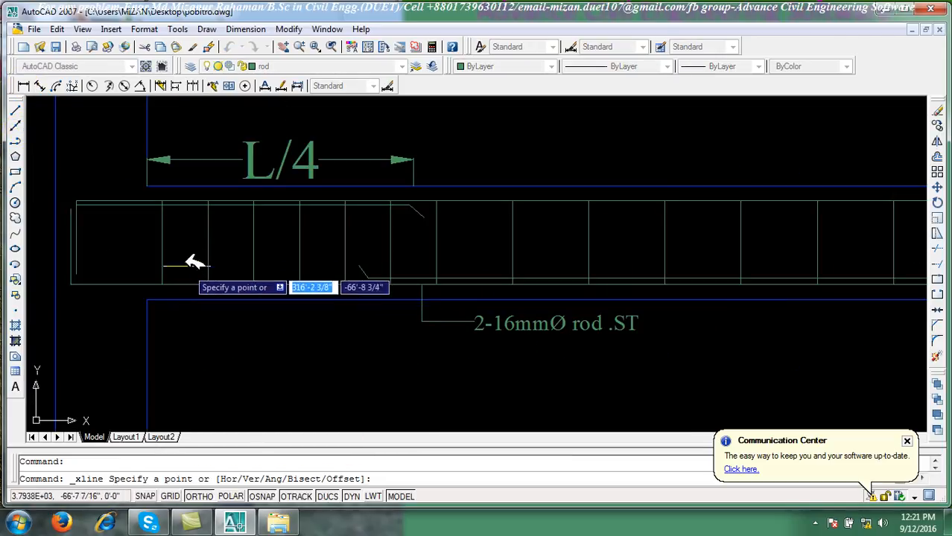
click(171, 241)
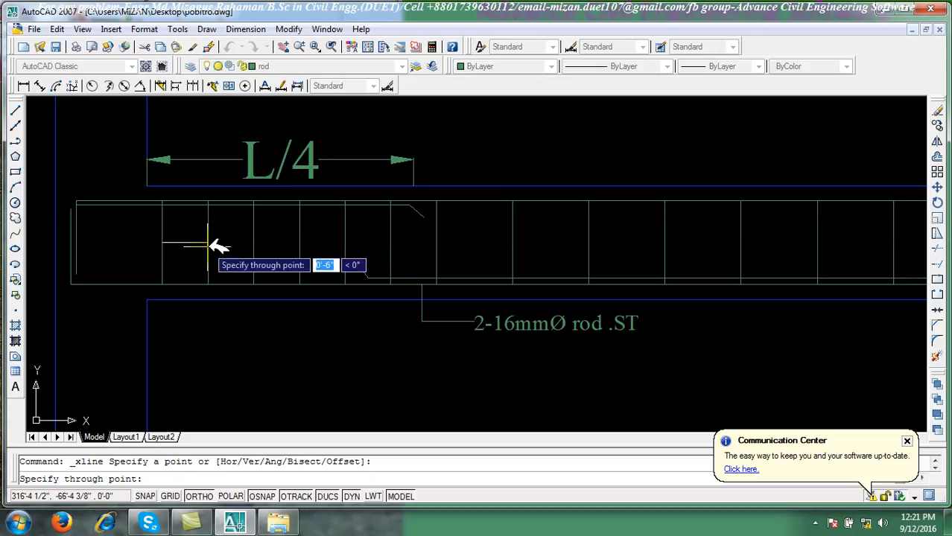
click(212, 243)
right_click(212, 243)
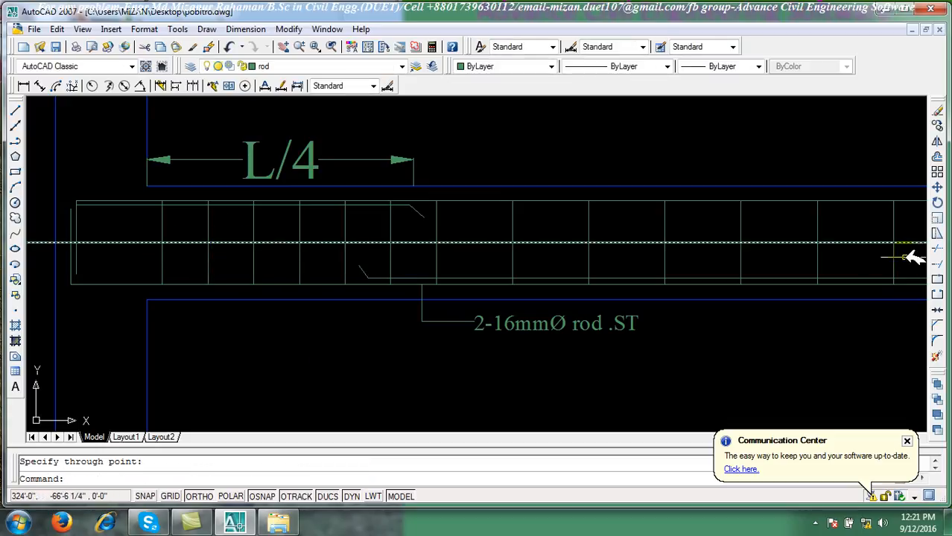
Trim the mid-depth construction line between the rod ends and the outer faces of the two end columns
click(937, 249)
right_click(287, 270)
scroll(388, 304, down, 3)
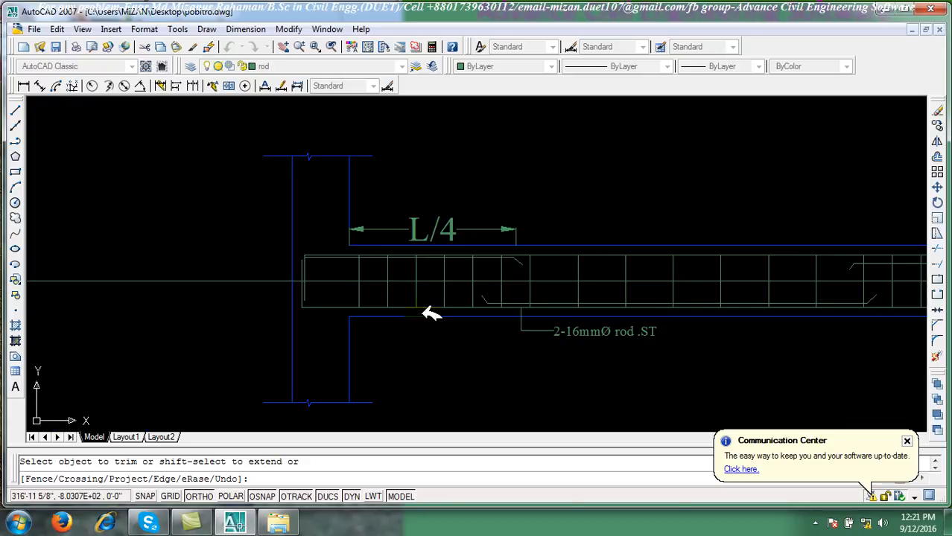
scroll(276, 282, up, 2)
click(272, 278)
click(268, 277)
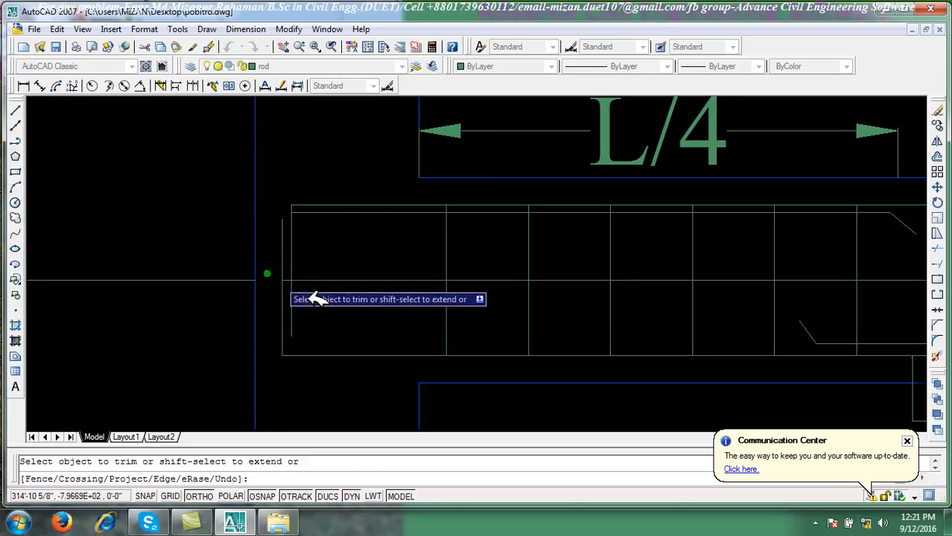
scroll(354, 339, down, 5)
middle_drag(837, 299, 540, 296)
scroll(440, 298, up, 5)
middle_drag(117, 305, 534, 358)
scroll(416, 333, up, 3)
scroll(598, 356, down, 5)
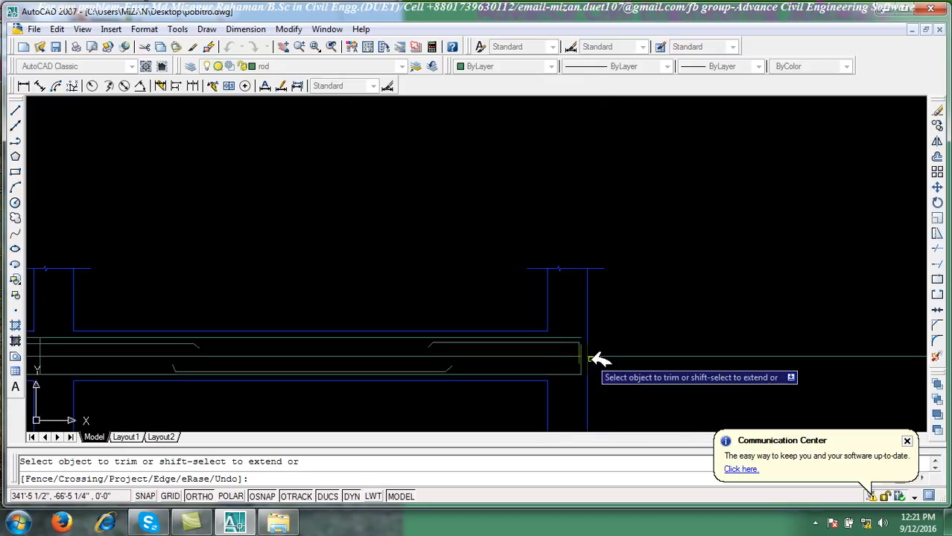
Erase the two leftover construction line pieces extending beyond the end columns
right_click(446, 292)
click(463, 300)
click(235, 371)
click(221, 343)
click(752, 402)
click(729, 355)
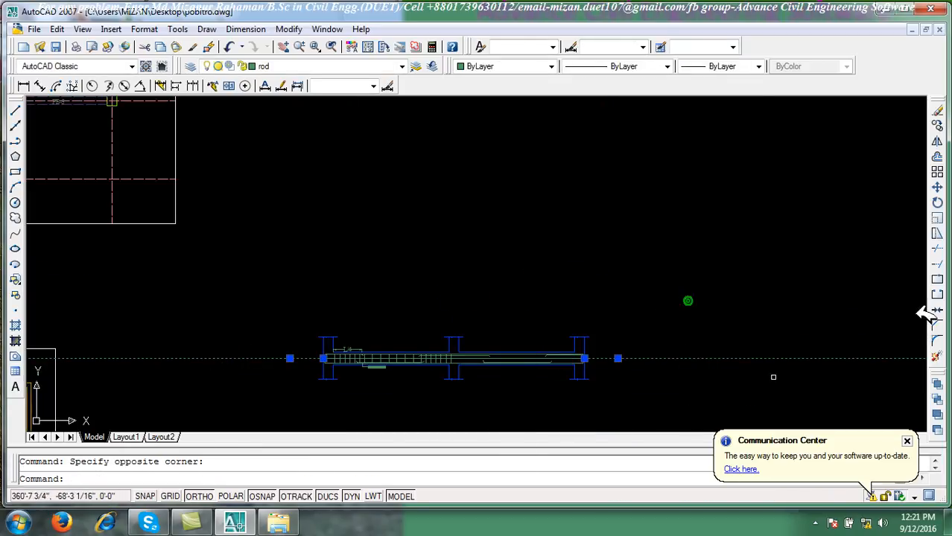
click(937, 109)
scroll(548, 375, up, 8)
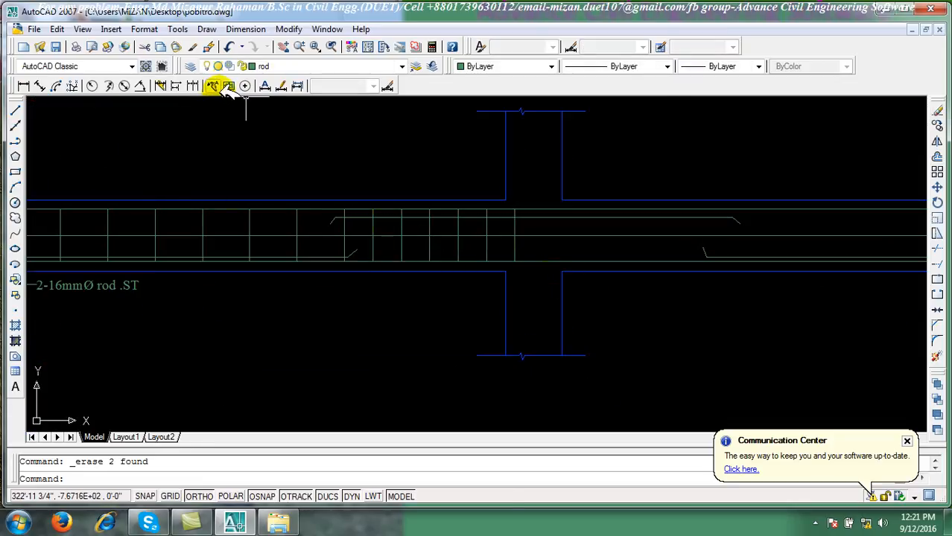
Draw a leader from the mid-depth tie line in the first span down below the beam, ending in a short horizontal landing
click(228, 86)
scroll(521, 254, up, 3)
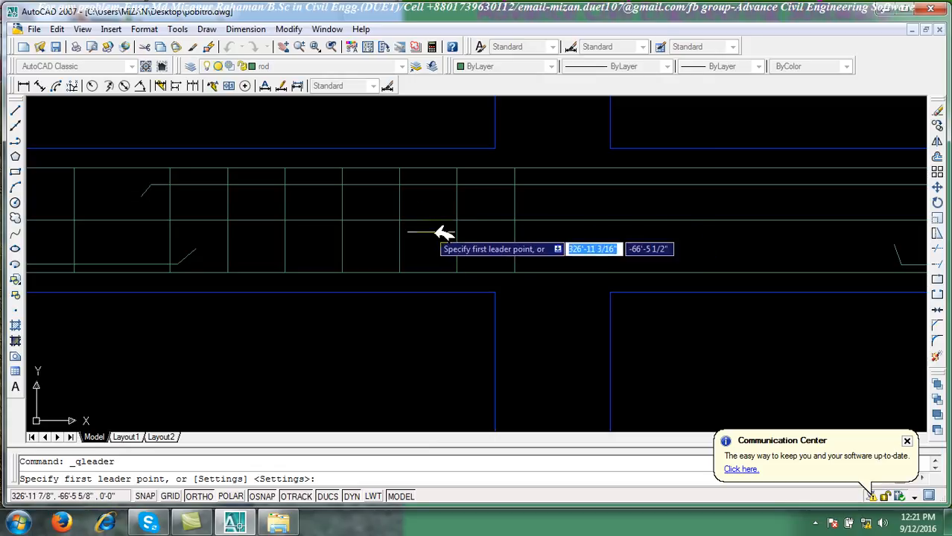
scroll(380, 289, down, 3)
scroll(380, 289, up, 4)
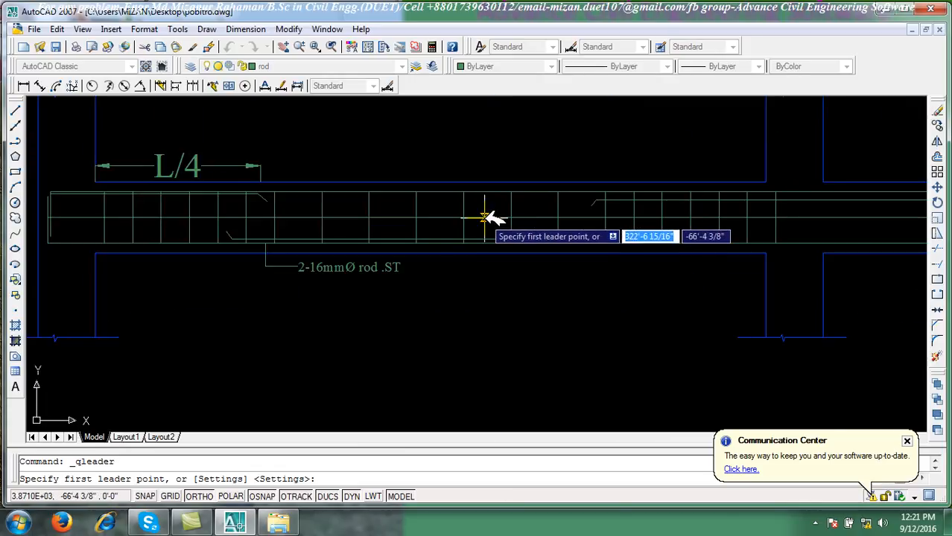
click(485, 217)
click(483, 350)
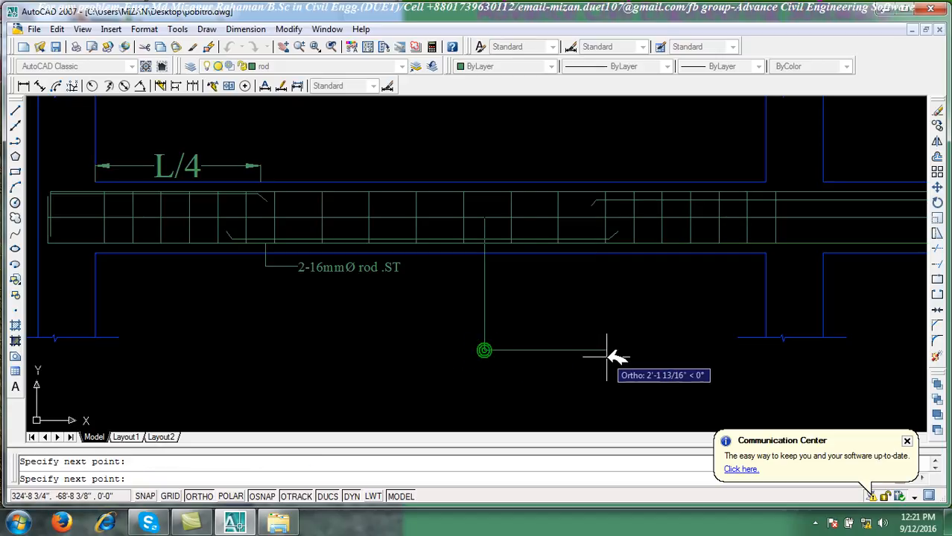
click(522, 348)
Annotate the leader with "Tie rod 6"-10" c/c" and widen the text frame so the label fits on one line
key(Return)
key(Return)
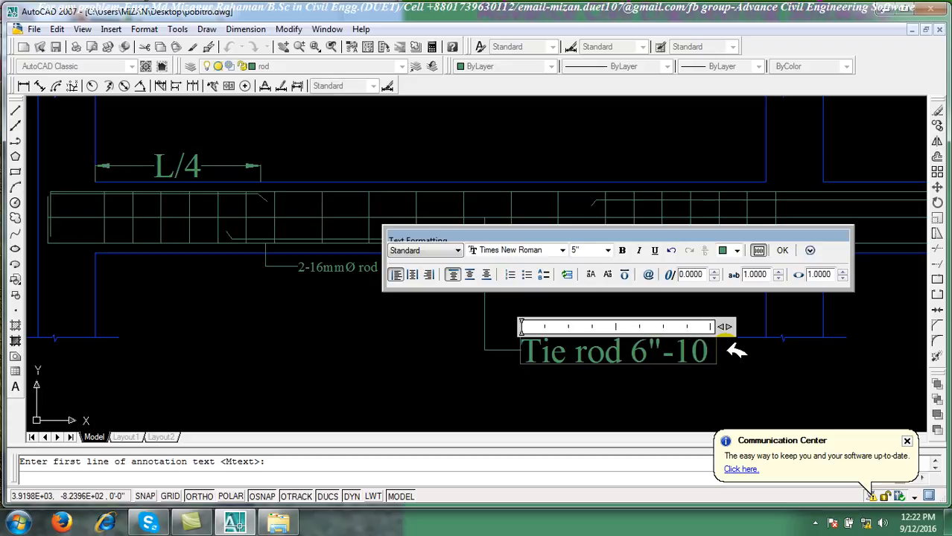
text(")
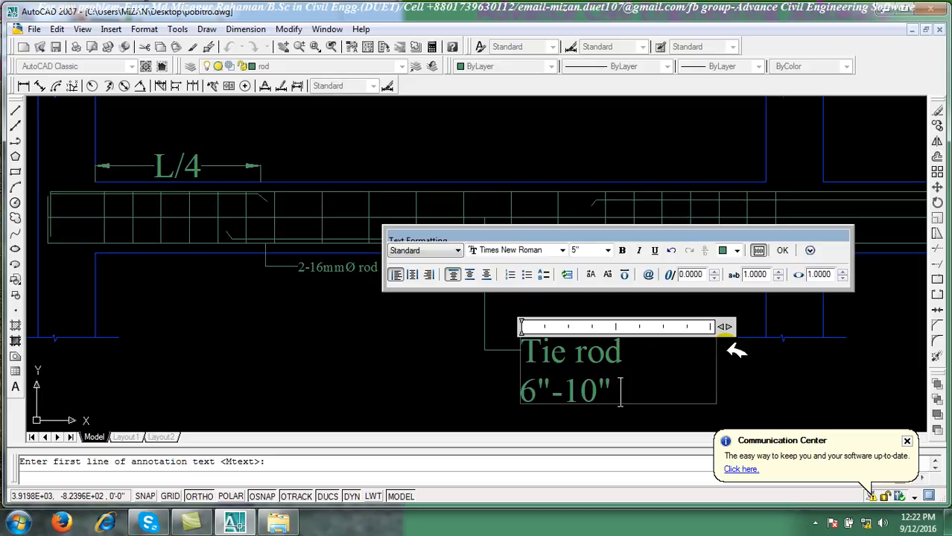
text( c/c)
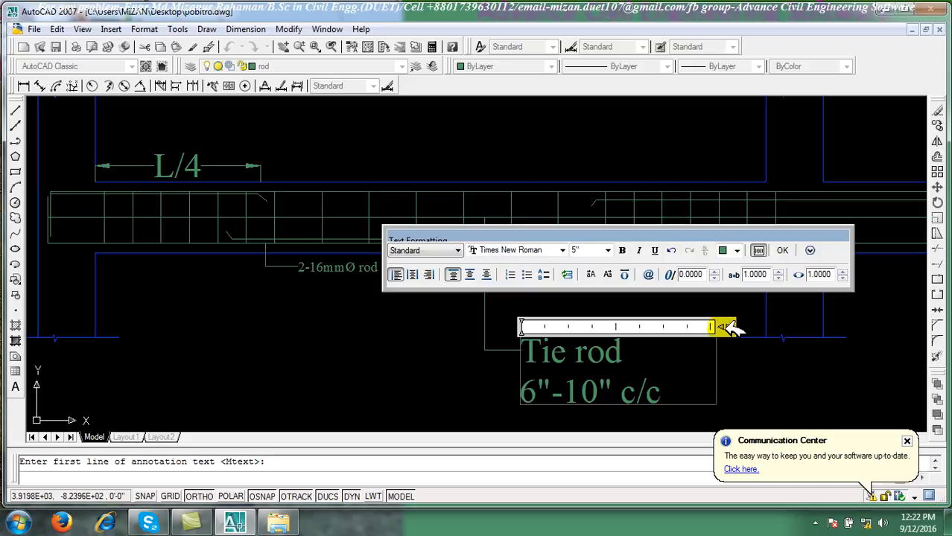
drag(727, 326, 846, 326)
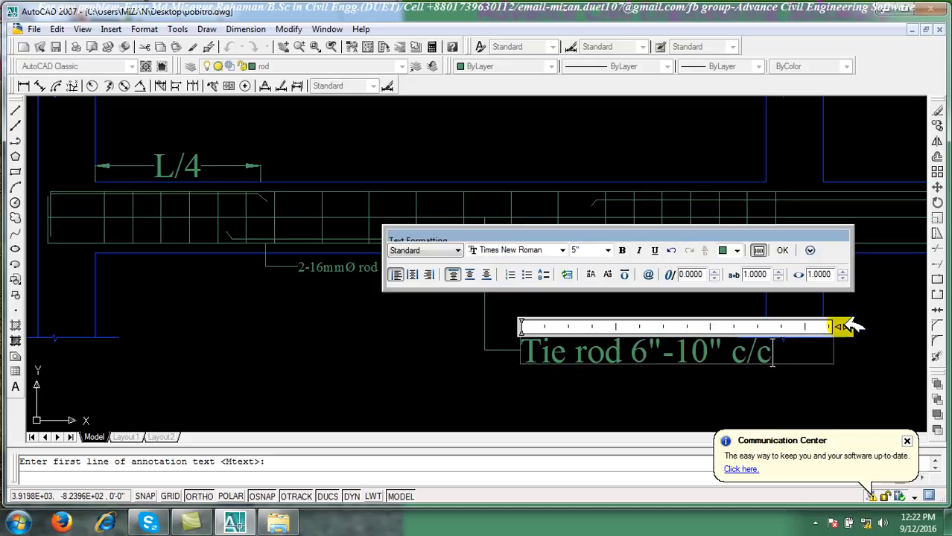
click(790, 249)
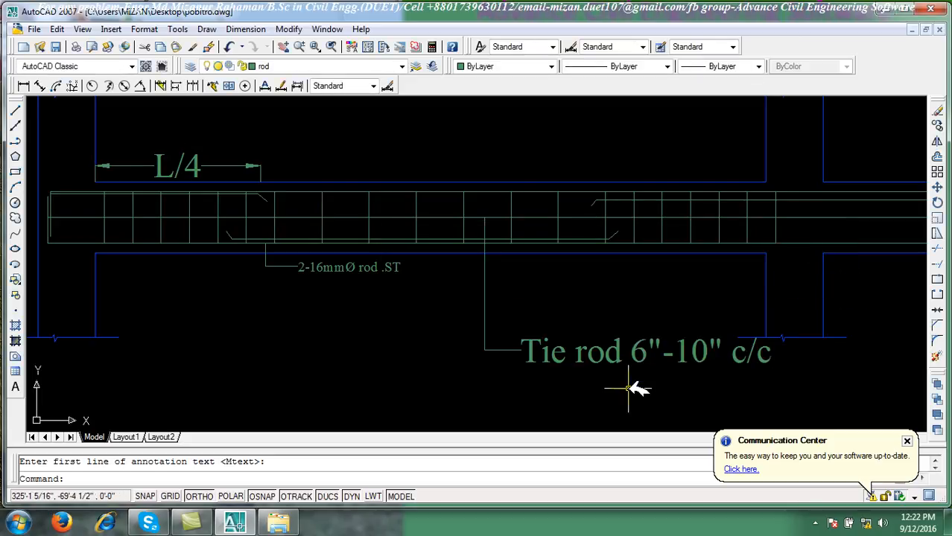
Set the text height of the whole tie rod label to 2
click(614, 313)
click(596, 350)
double_click(587, 350)
drag(783, 368, 454, 333)
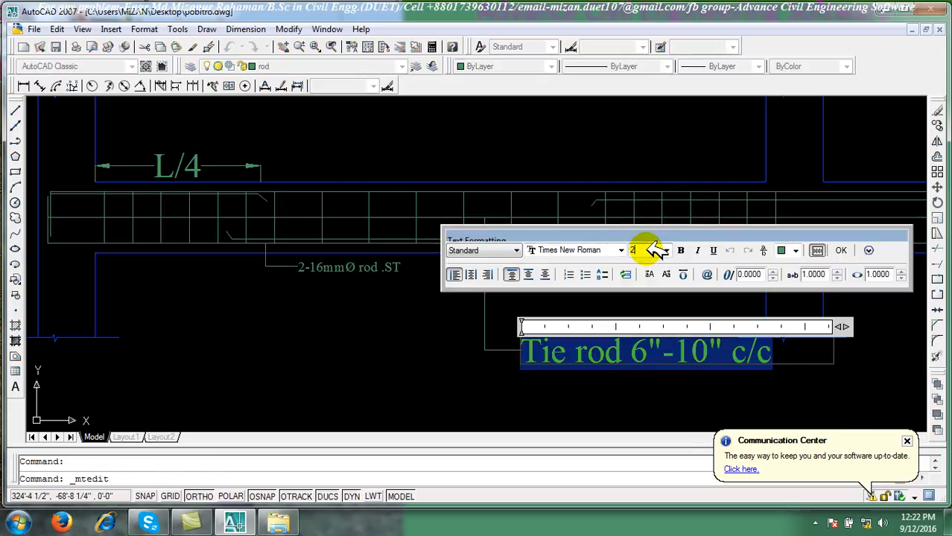
click(840, 251)
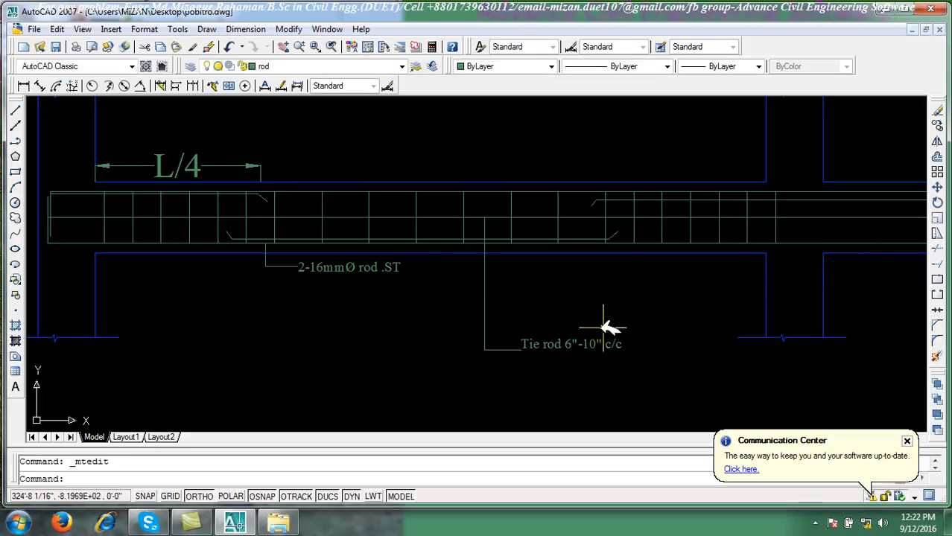
double_click(686, 312)
Examine the reference drawing of Section 55, including its width, depth, slab edges, rod positions and rod labels
scroll(505, 353, down, 5)
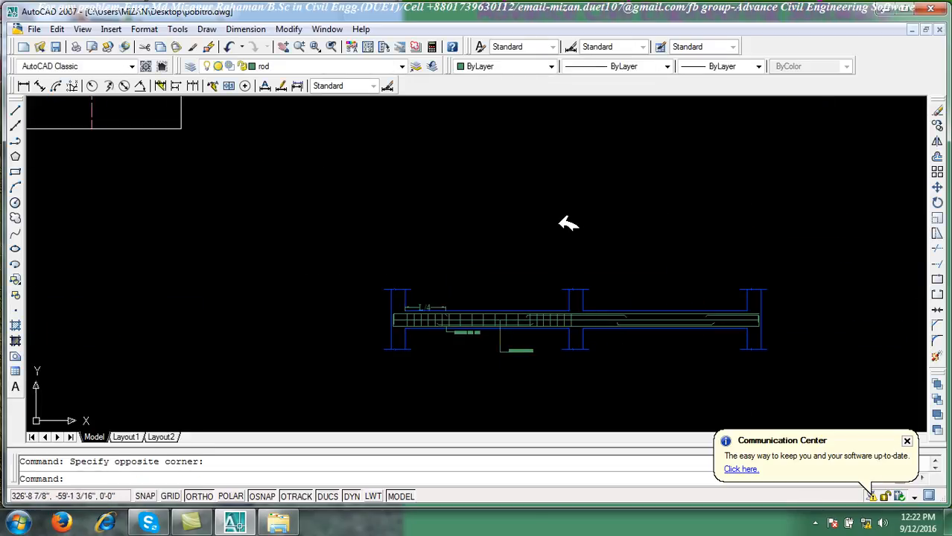
scroll(551, 253, down, 8)
scroll(465, 250, up, 12)
scroll(477, 246, down, 5)
scroll(638, 185, up, 10)
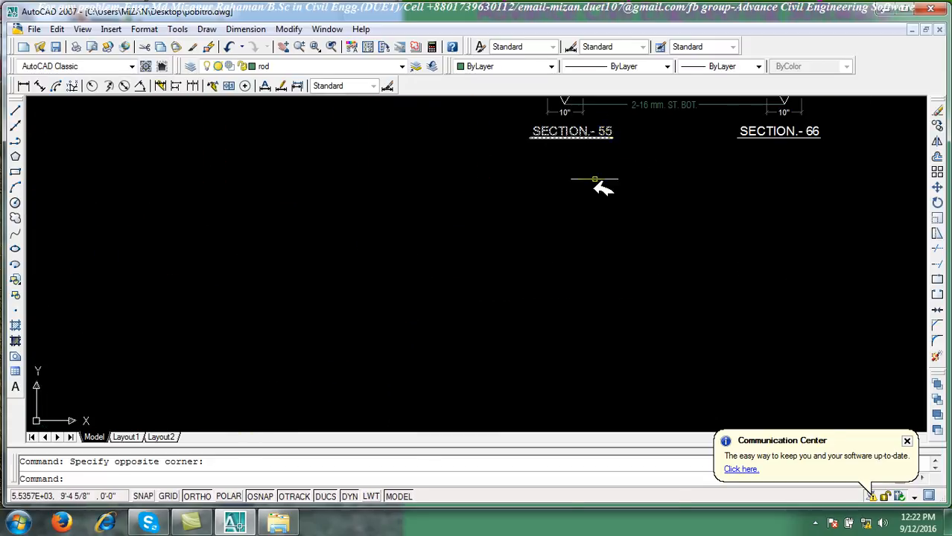
middle_drag(611, 137, 608, 219)
middle_drag(587, 165, 556, 208)
scroll(574, 208, up, 3)
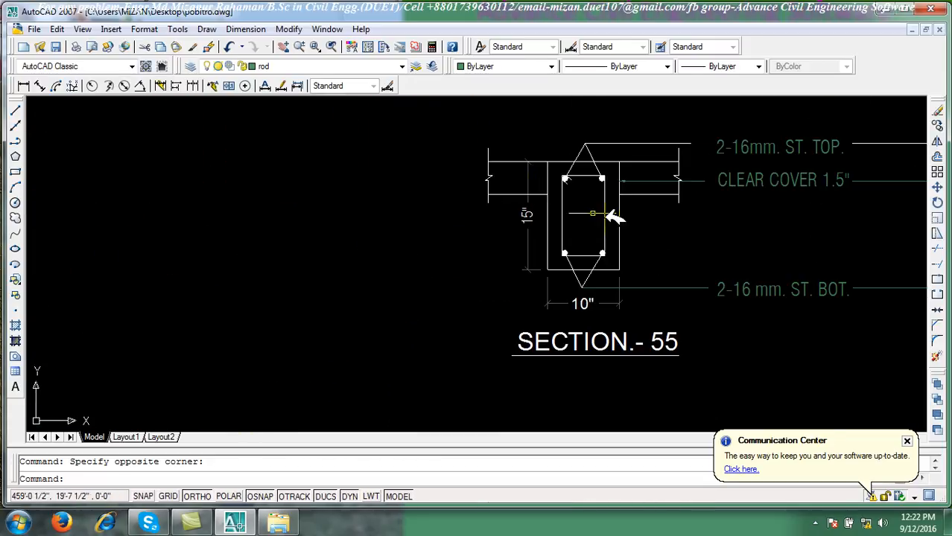
scroll(604, 214, down, 3)
scroll(633, 271, up, 3)
scroll(521, 246, down, 5)
scroll(492, 249, up, 6)
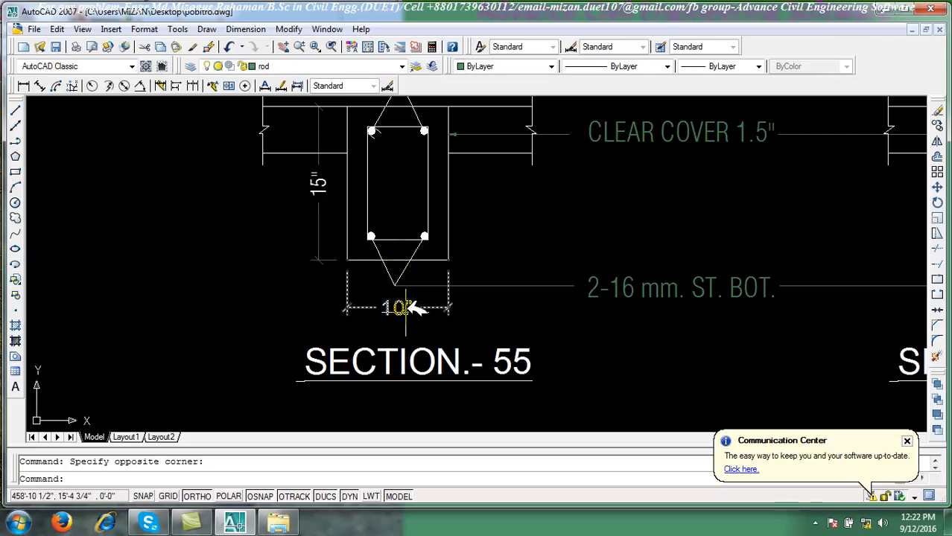
scroll(416, 369, down, 2)
Draw a 15" vertical line upward in the empty area beyond the beam's right end as the cross-section's left side
click(15, 109)
scroll(265, 241, down, 6)
scroll(428, 259, up, 2)
scroll(404, 308, up, 7)
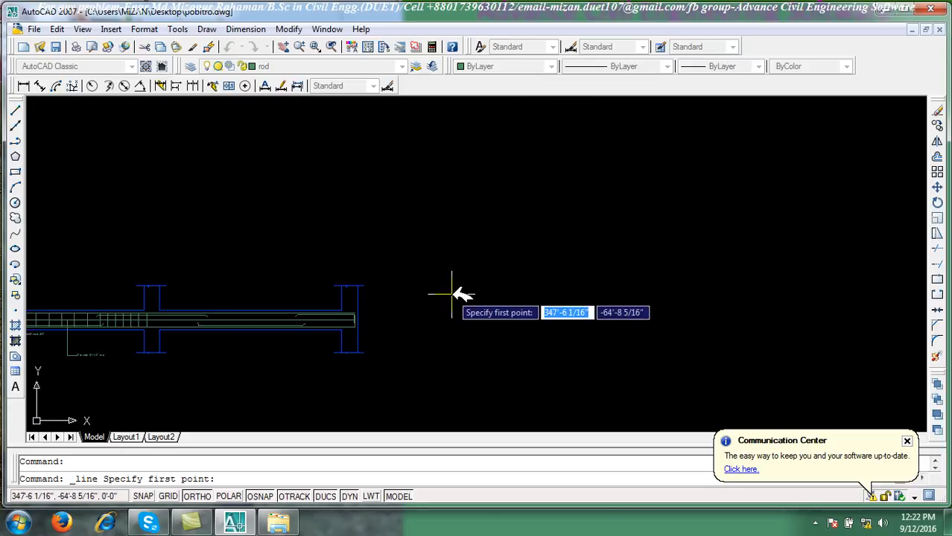
click(464, 367)
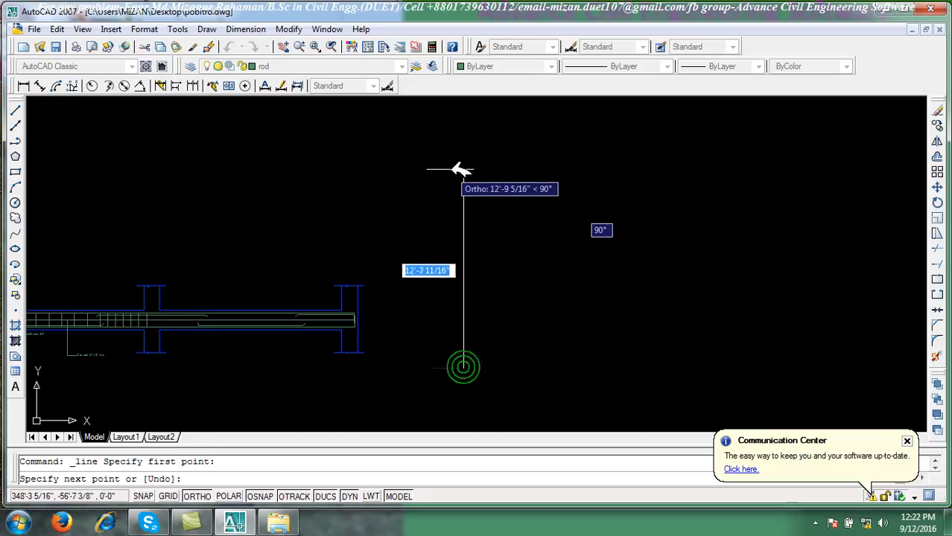
text(15)
key(Return)
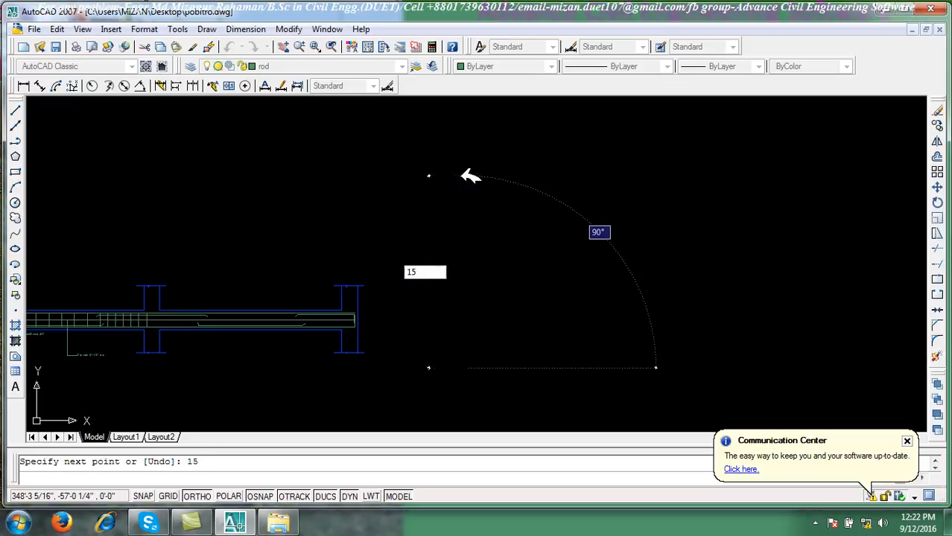
Complete the cross-section rectangle with a 10" top edge, a 15" right side and a closing bottom edge
scroll(654, 376, up, 2)
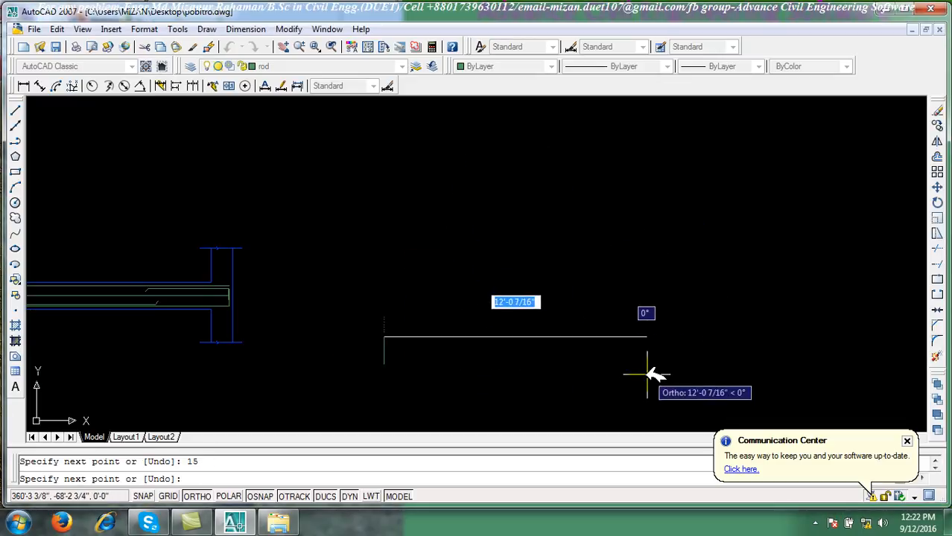
text(1)
key(Return)
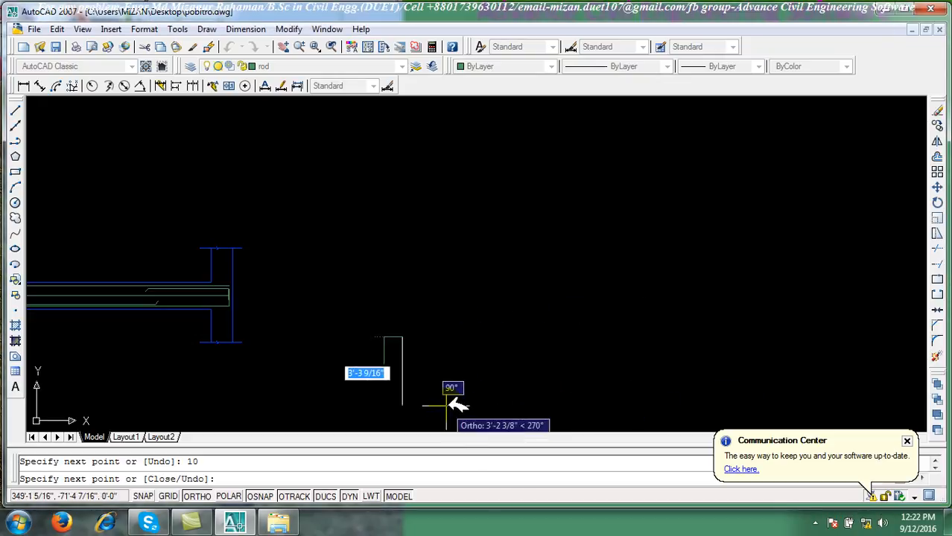
middle_drag(456, 408, 471, 298)
text(15)
key(Return)
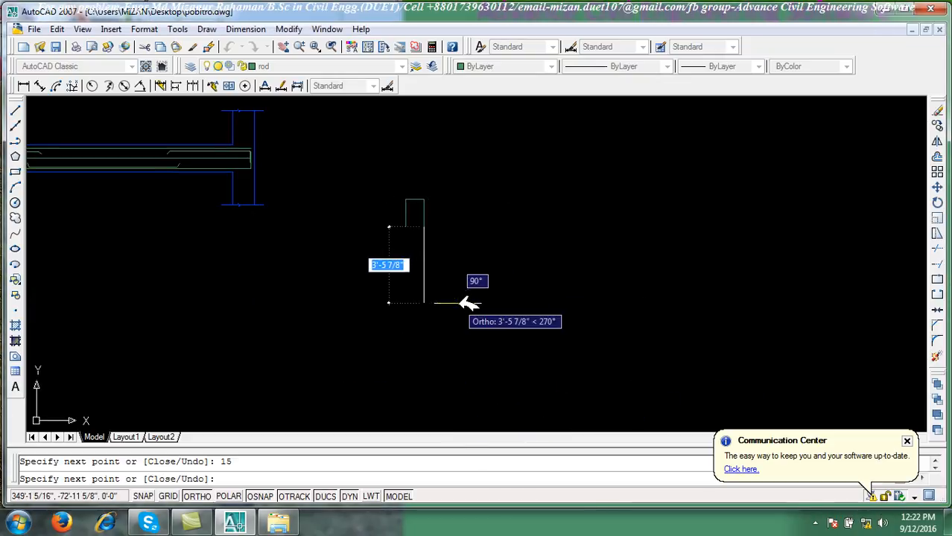
text(c)
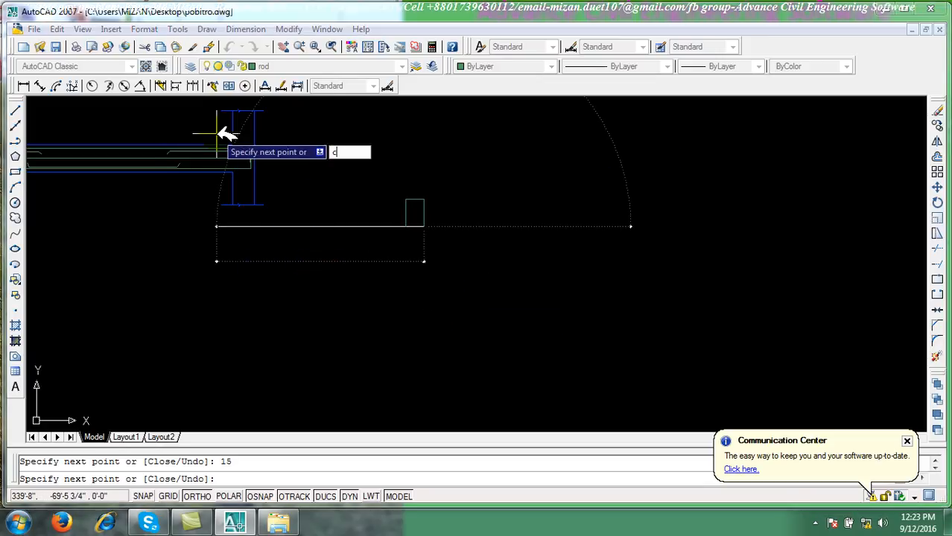
key(Return)
scroll(429, 207, up, 5)
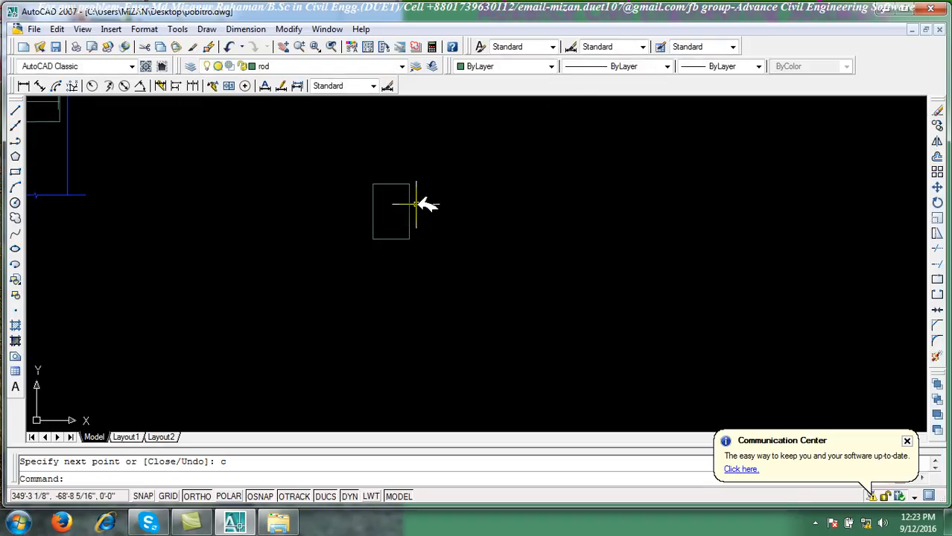
Draw a horizontal slab line outward to the right from the rectangle's top-right corner
click(16, 110)
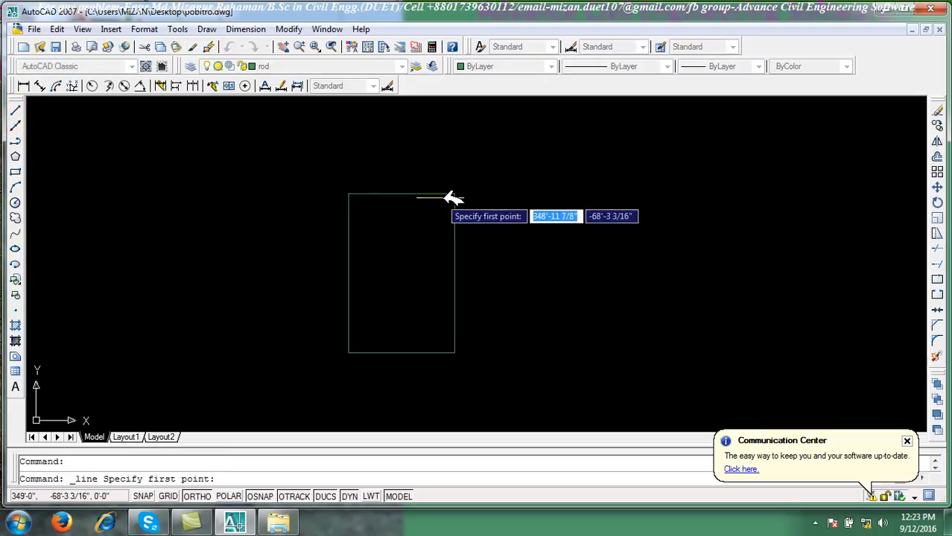
click(456, 192)
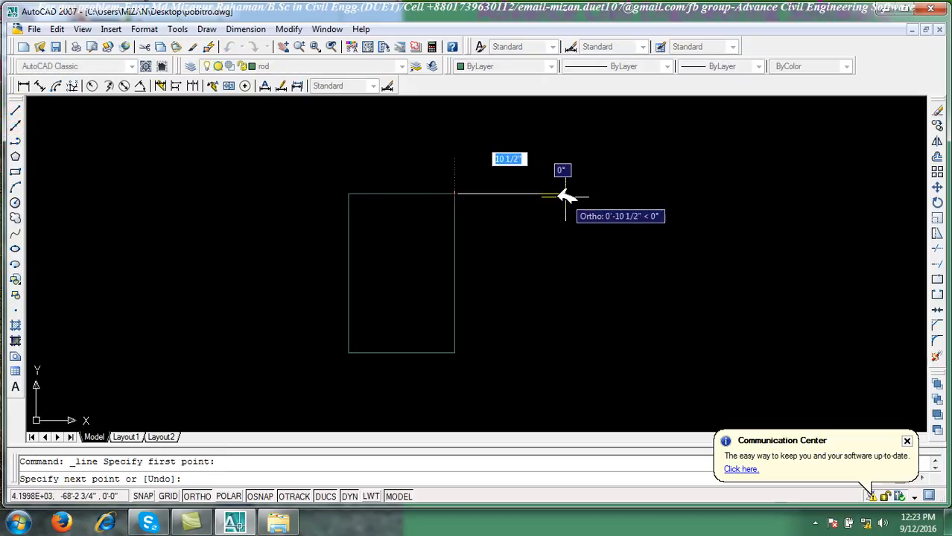
click(541, 195)
right_click(578, 181)
click(586, 187)
Draw a matching horizontal slab line outward to the left from the rectangle's top-left corner
right_click(587, 187)
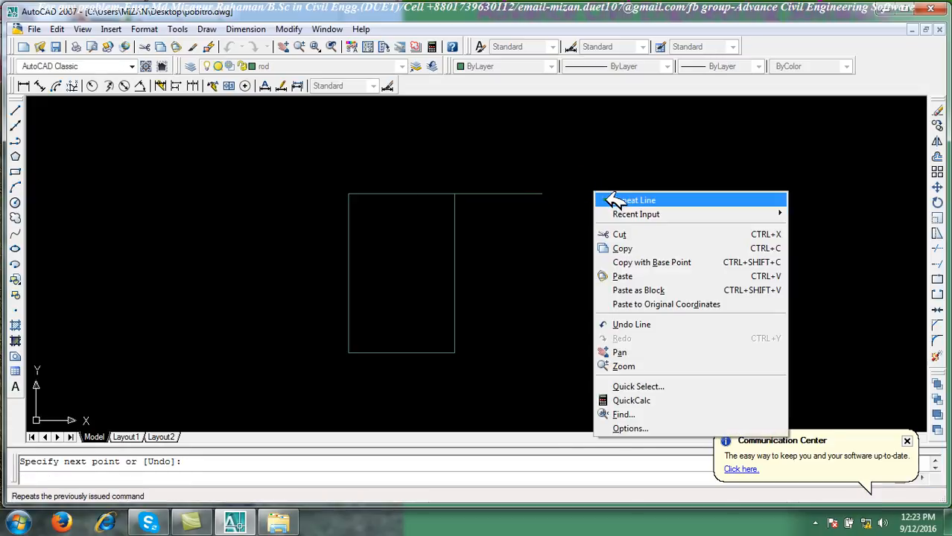
click(605, 199)
click(348, 193)
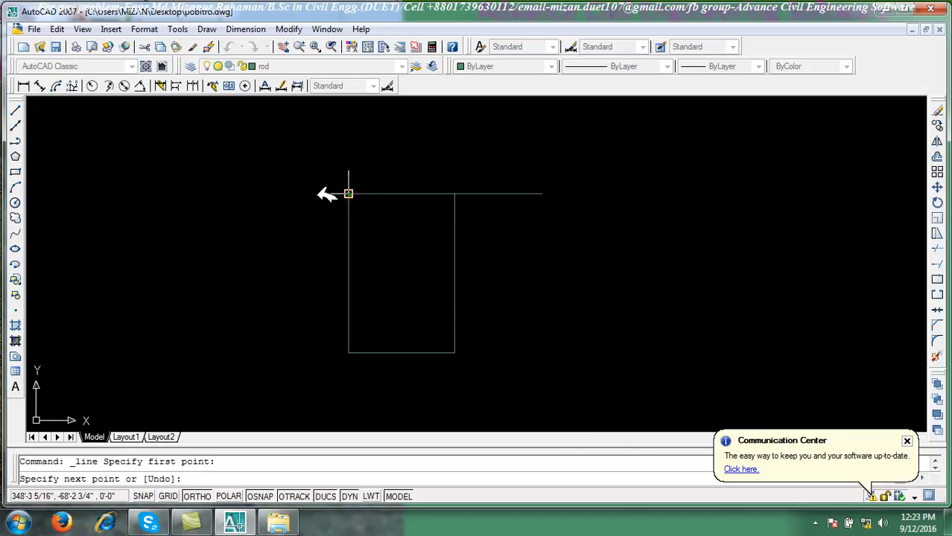
click(228, 193)
right_click(249, 164)
click(257, 170)
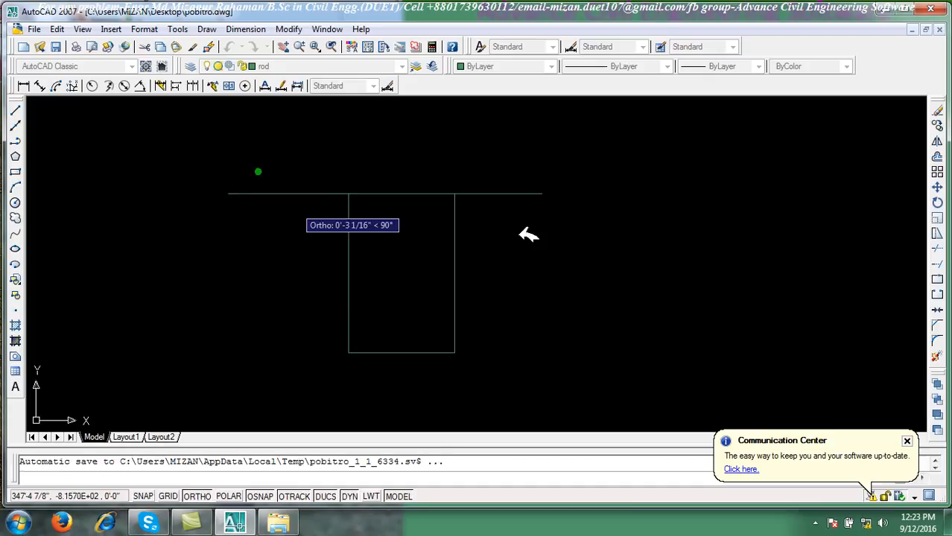
Offset both slab top lines 5" downward to form the slab's underside on each side of the beam
click(938, 155)
text(5)
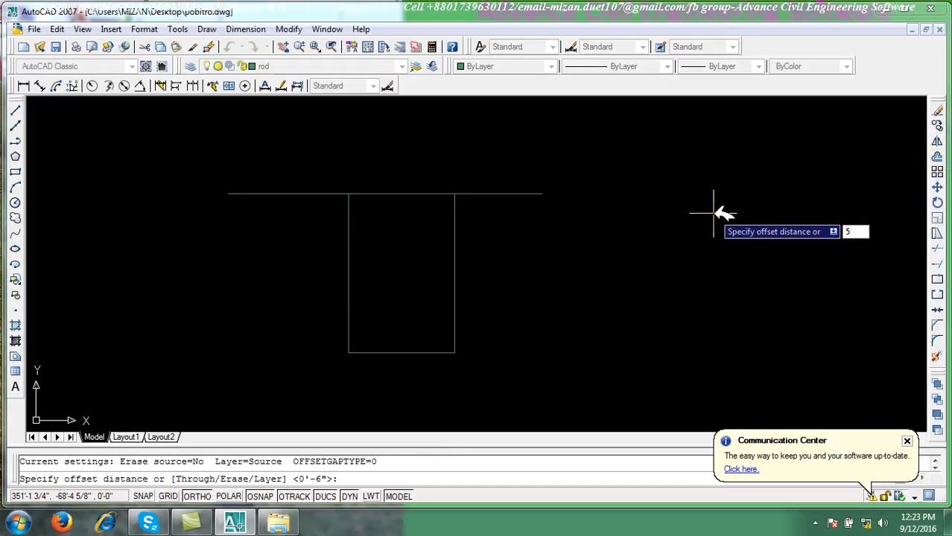
key(Return)
click(502, 194)
click(500, 234)
click(296, 194)
click(318, 248)
right_click(314, 252)
click(328, 252)
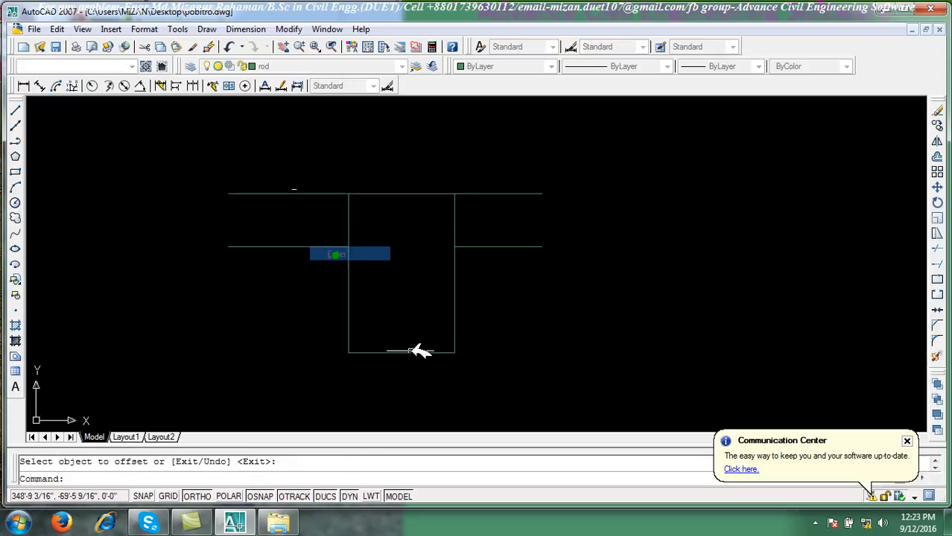
Draw a vertical break line with a zigzag across the slab's left end, extending past its top and bottom edges
click(16, 110)
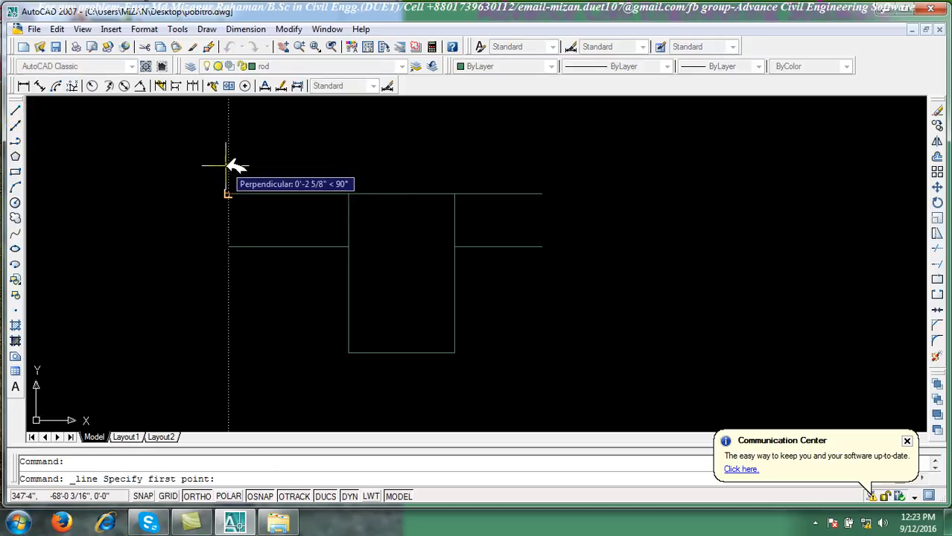
click(232, 189)
click(233, 193)
scroll(238, 224, up, 3)
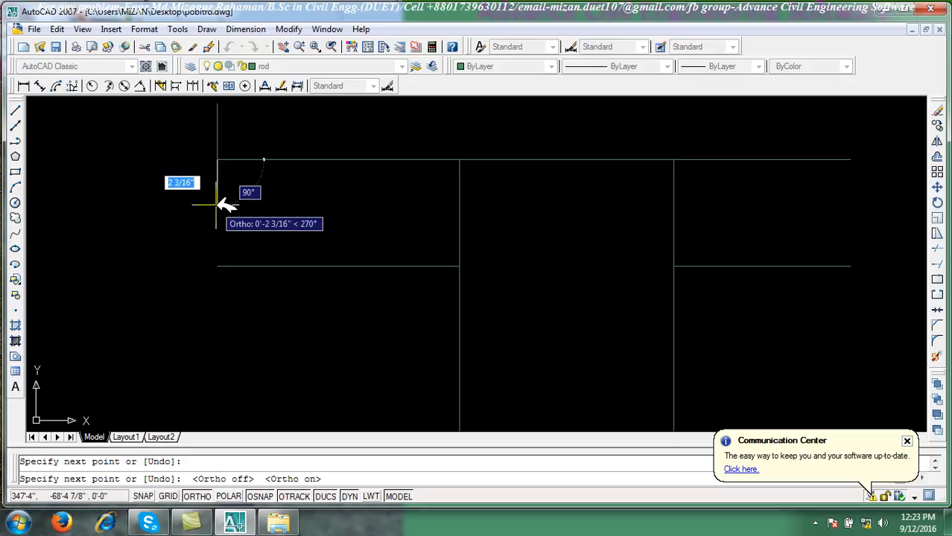
click(218, 191)
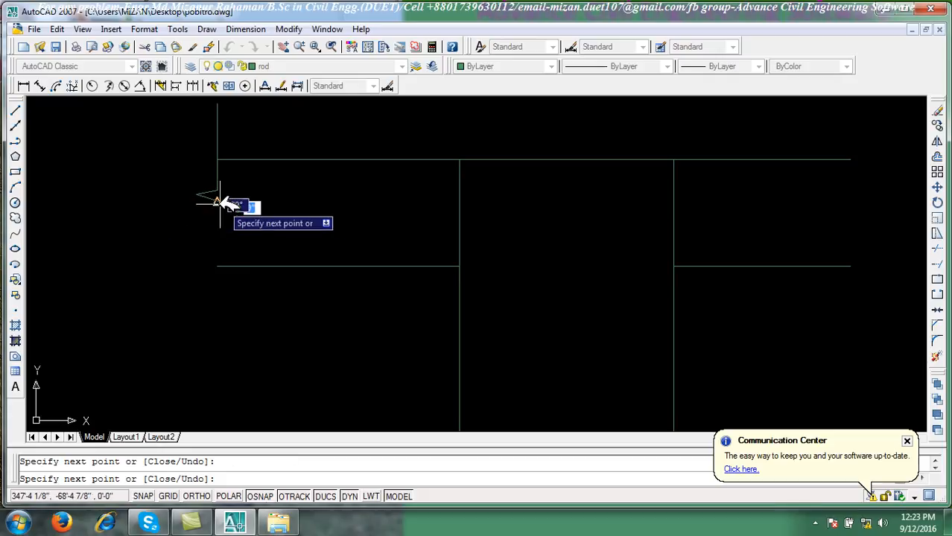
click(218, 217)
key(F8)
click(219, 266)
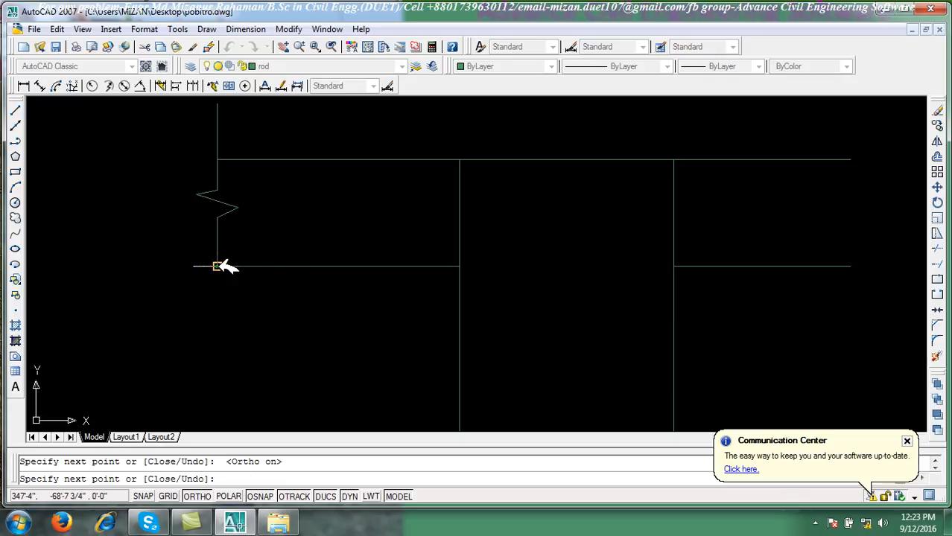
click(220, 313)
right_click(266, 289)
click(277, 297)
Copy the complete break line from the slab's left end to the right end of the slab's top line
scroll(270, 276, down, 6)
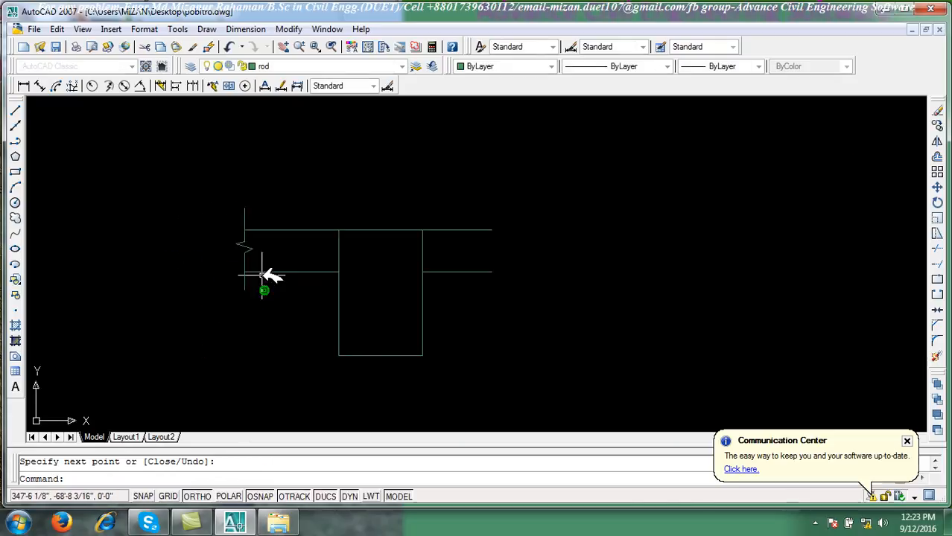
click(937, 125)
scroll(264, 266, up, 7)
click(262, 270)
click(151, 192)
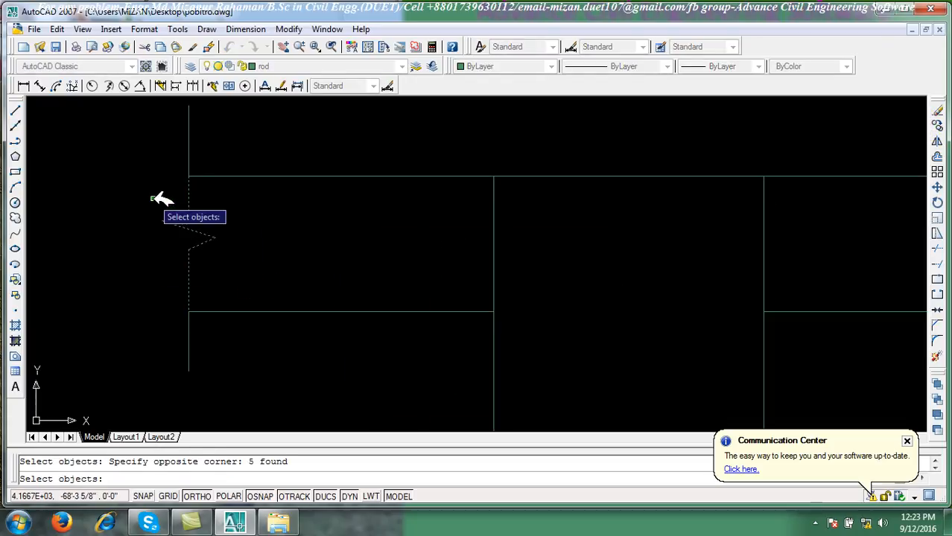
click(215, 355)
click(177, 334)
click(214, 148)
click(179, 121)
right_click(176, 123)
click(189, 177)
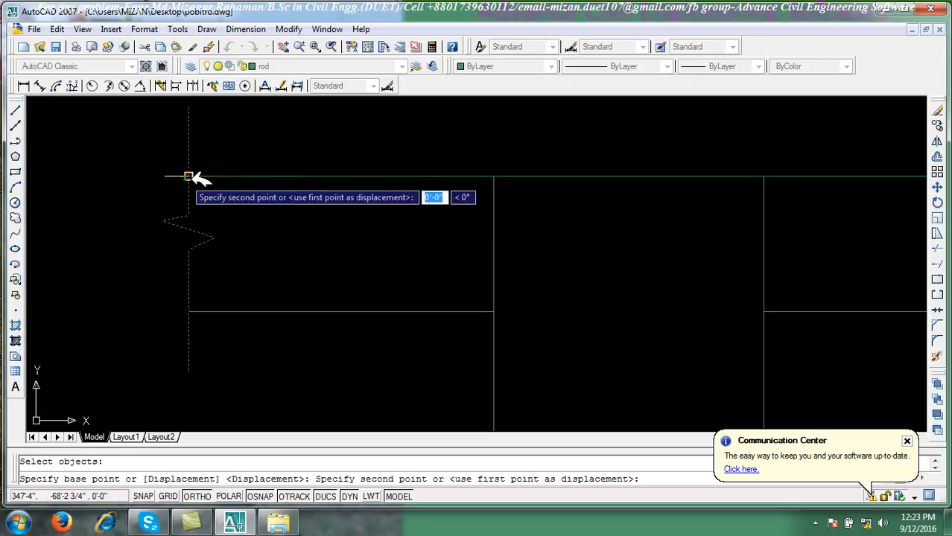
middle_drag(701, 266, 420, 250)
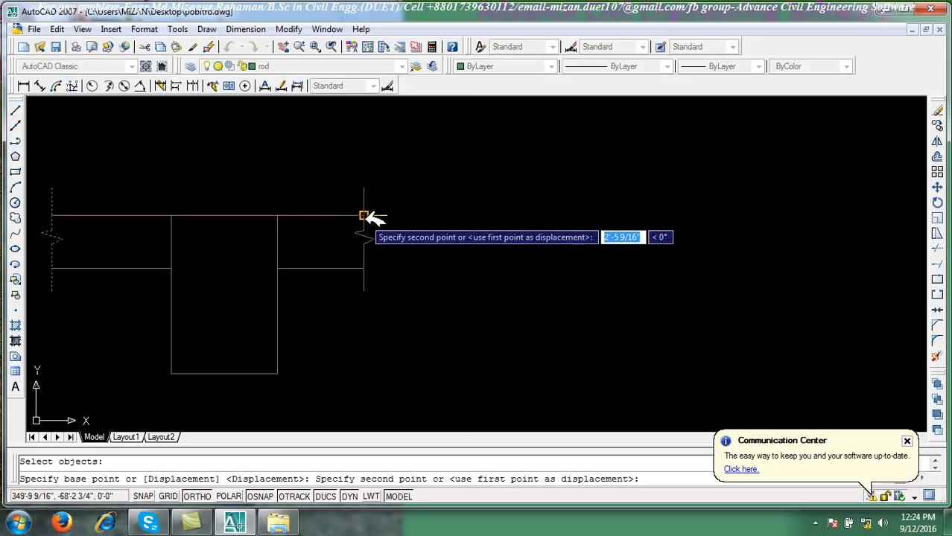
click(365, 215)
right_click(430, 216)
click(454, 221)
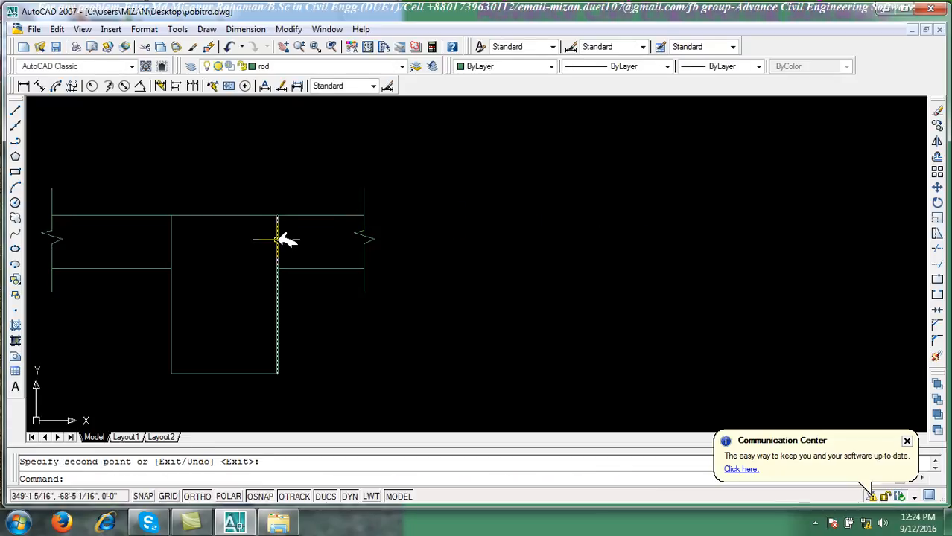
Trim away both beam side lines where they cross the slab thickness, leaving an open T-shaped outline
click(937, 248)
middle_drag(291, 259, 379, 271)
click(390, 274)
click(244, 254)
right_click(679, 214)
click(689, 227)
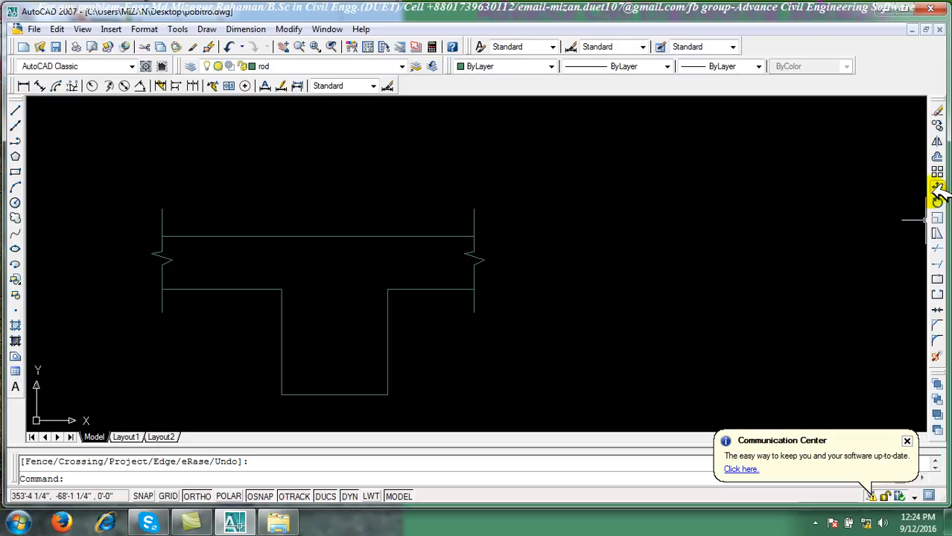
Offset the beam's two sides, bottom edge and top edge 2" inward to lay out the stirrup
click(938, 156)
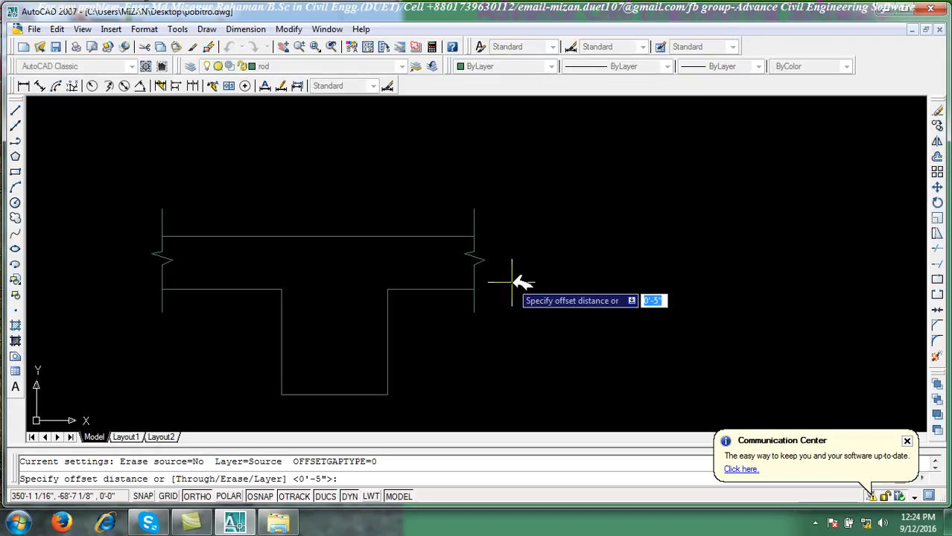
text(2)
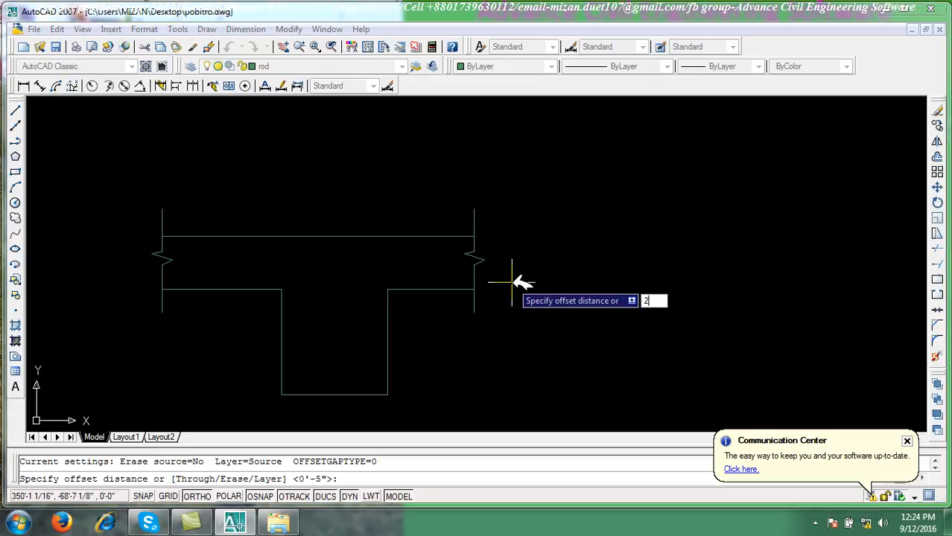
key(Return)
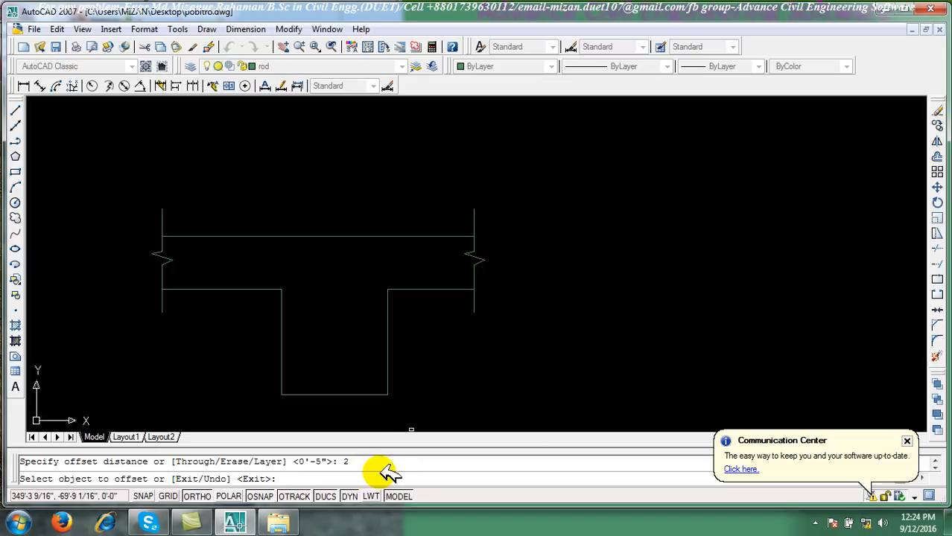
click(388, 315)
click(362, 319)
click(348, 394)
click(355, 353)
click(281, 319)
click(302, 319)
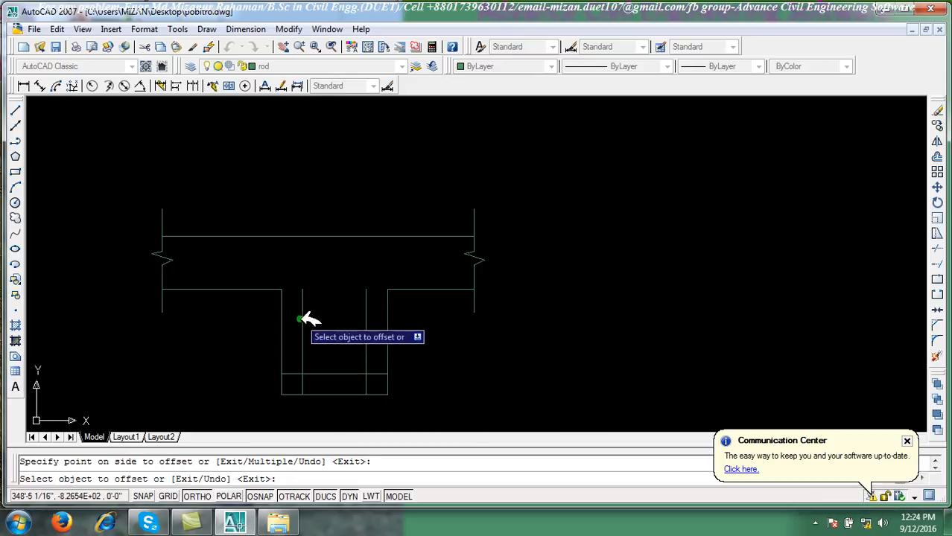
click(362, 238)
click(362, 258)
right_click(551, 250)
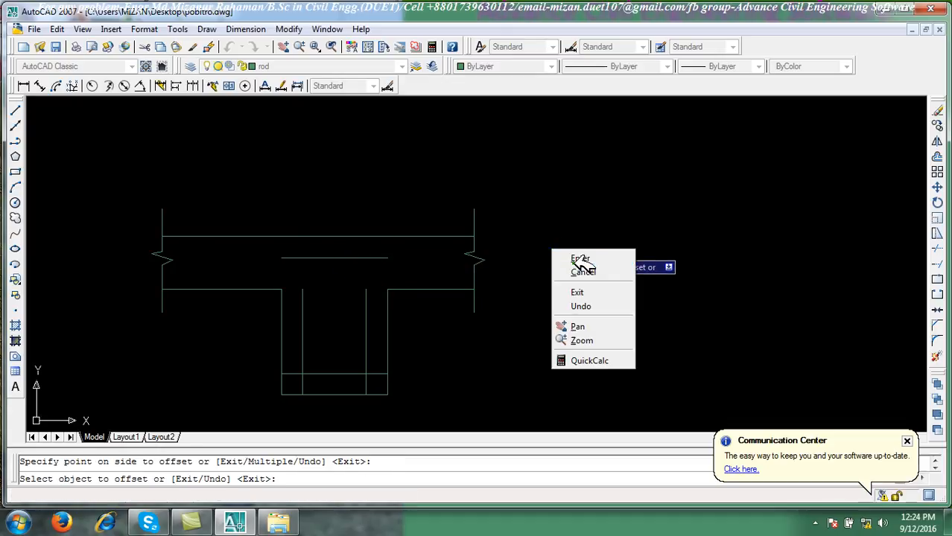
click(580, 260)
Extend the two inner vertical lines up to the upper offset line and trim that line's overhanging ends
click(937, 262)
key(Return)
click(367, 298)
click(302, 304)
shift+click(382, 271)
shift+click(384, 251)
shift+click(296, 278)
shift+click(286, 255)
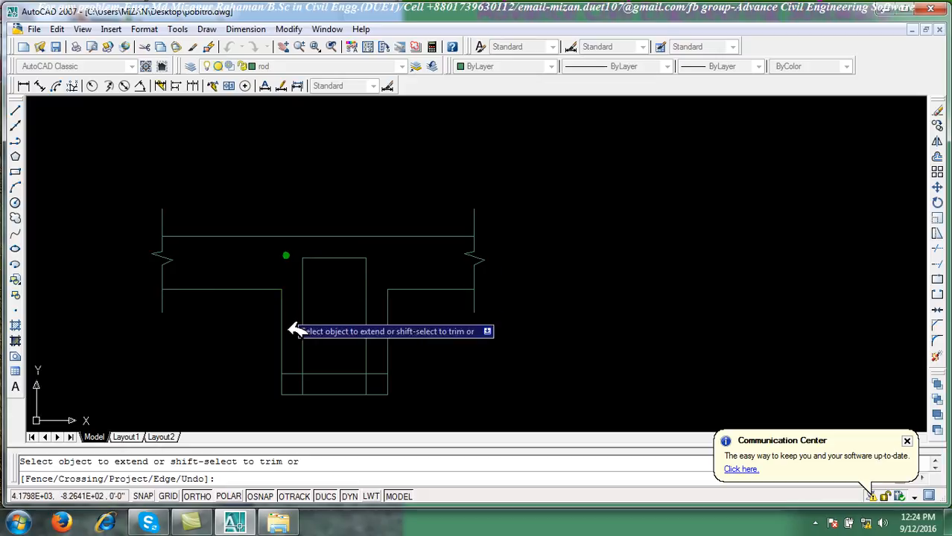
Trim the overhanging line ends at both lower corners to close the stirrup rectangle
shift+click(292, 374)
shift+click(291, 377)
shift+click(315, 385)
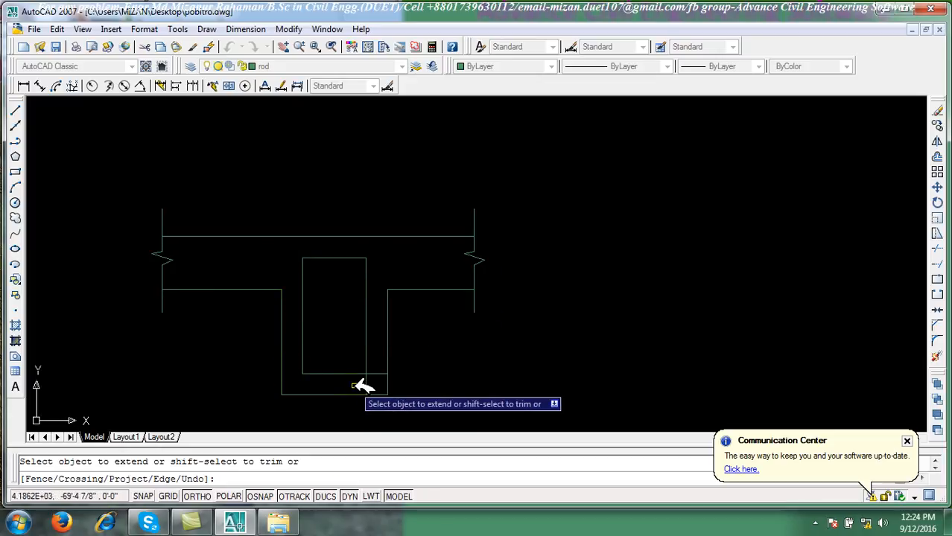
shift+click(366, 384)
shift+click(378, 374)
right_click(523, 260)
click(530, 268)
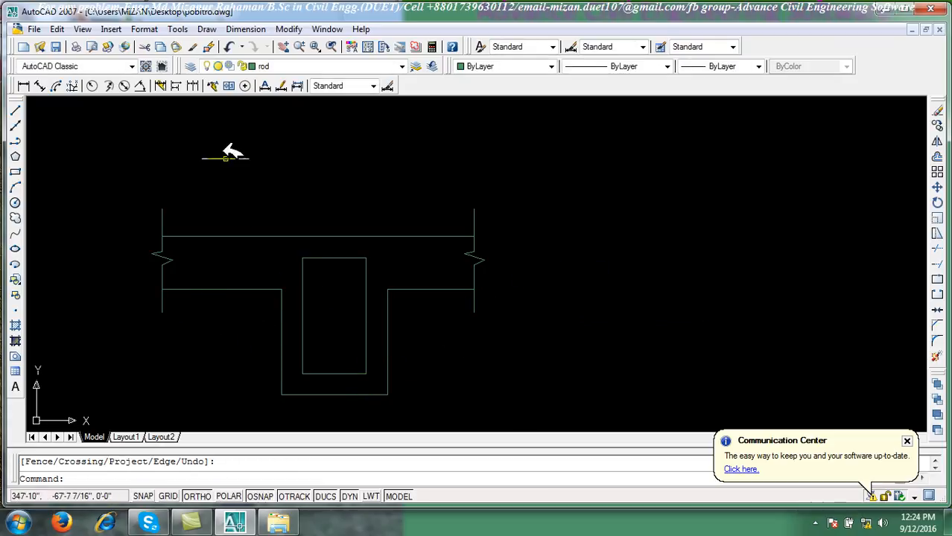
Place solid rod donuts with inside diameter 0 and outside diameter 1" in the stirrup's two upper corners
scroll(298, 279, down, 4)
scroll(310, 292, up, 2)
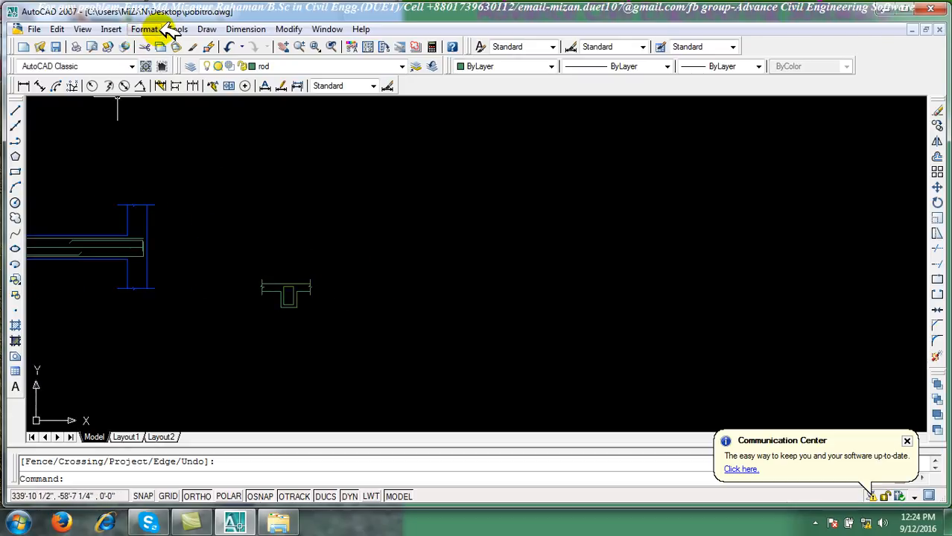
click(207, 29)
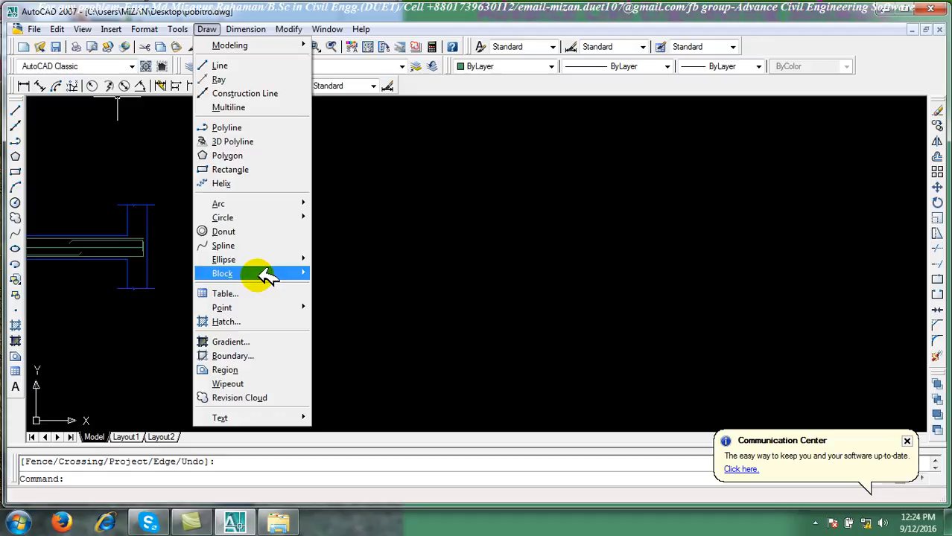
click(283, 232)
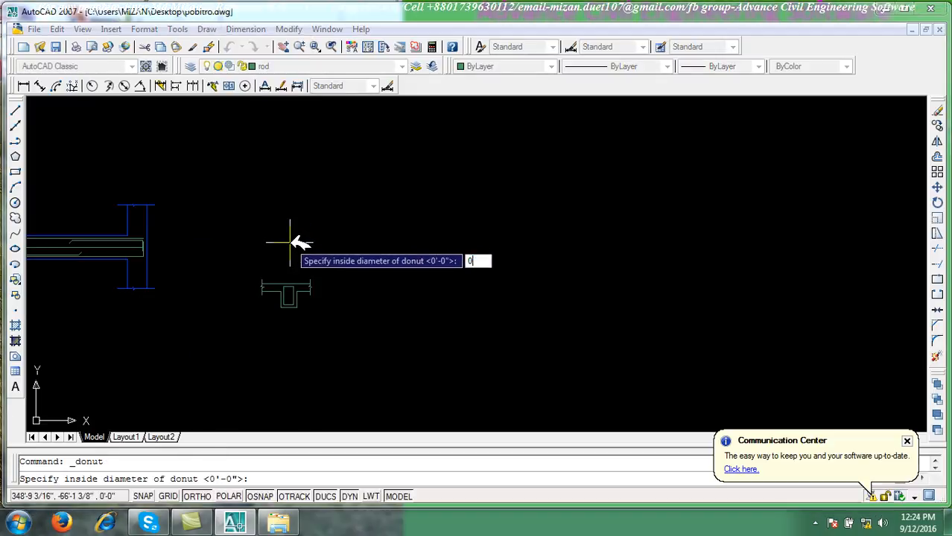
key(Return)
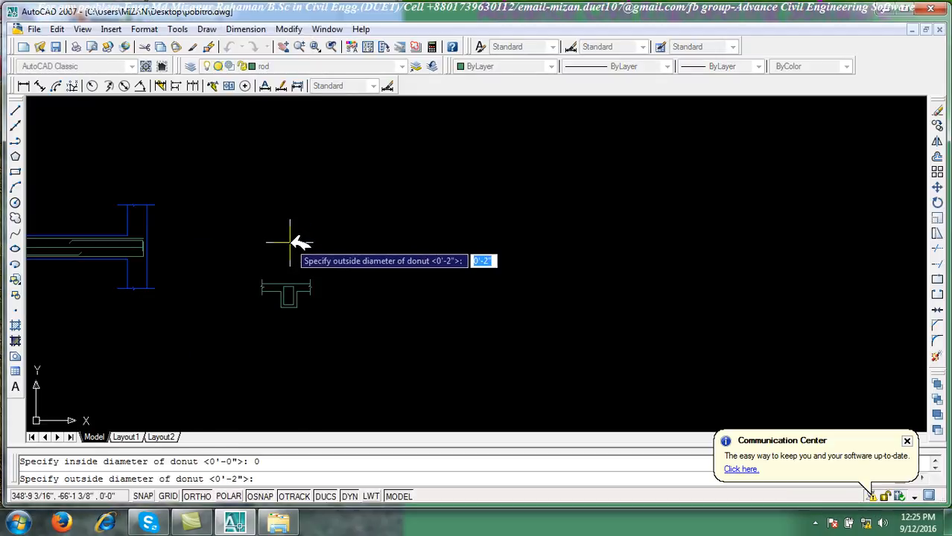
text(1)
key(Return)
scroll(123, 361, up, 9)
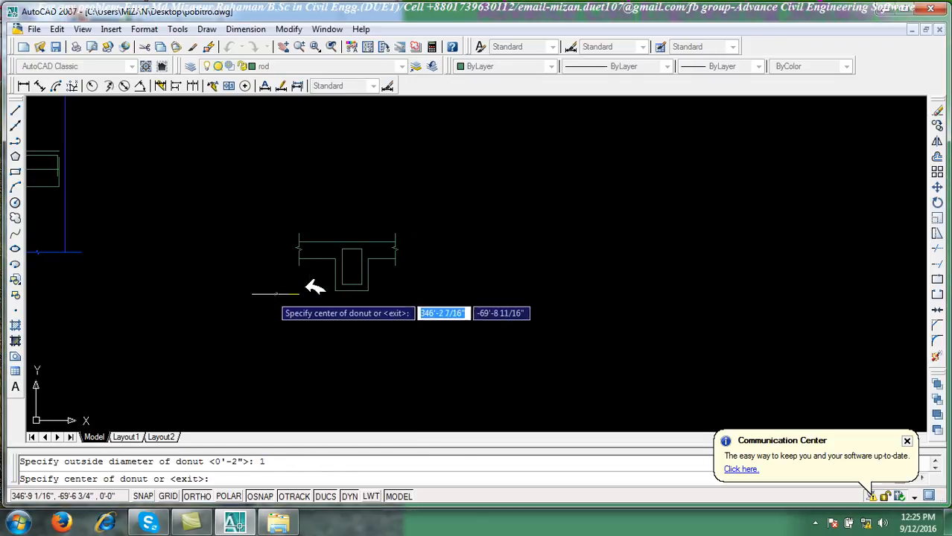
middle_drag(386, 240, 327, 329)
scroll(332, 279, up, 6)
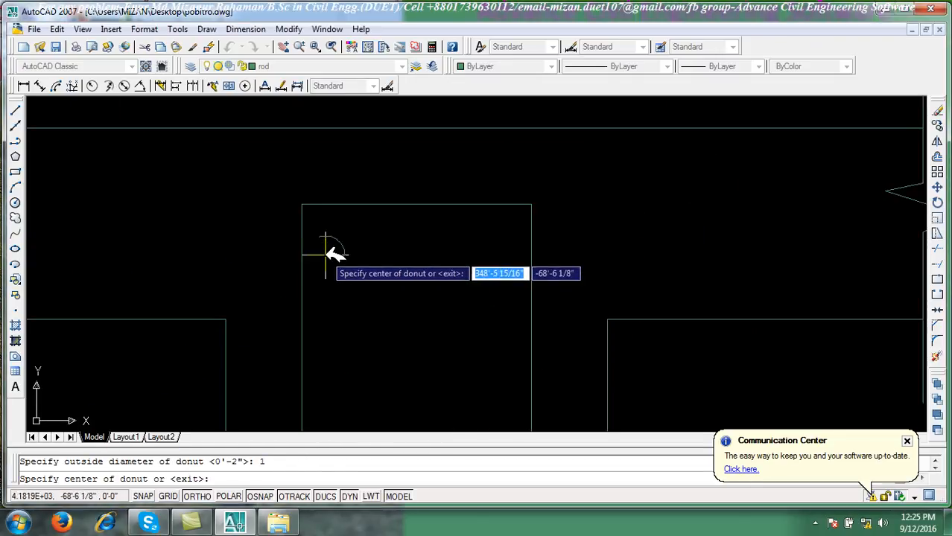
click(319, 214)
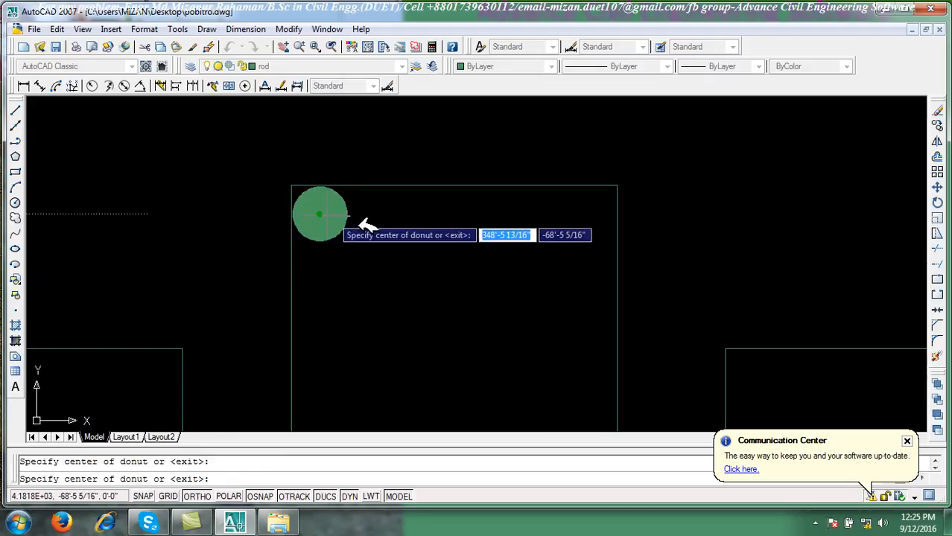
click(588, 213)
Place matching rod donuts in the stirrup's two lower corners
scroll(440, 246, down, 4)
middle_drag(447, 326, 424, 257)
scroll(378, 350, up, 5)
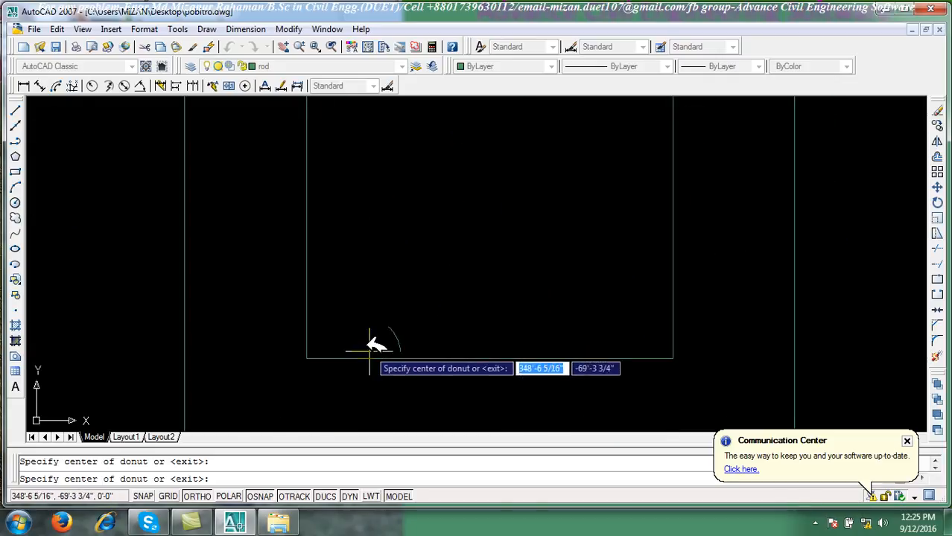
click(339, 326)
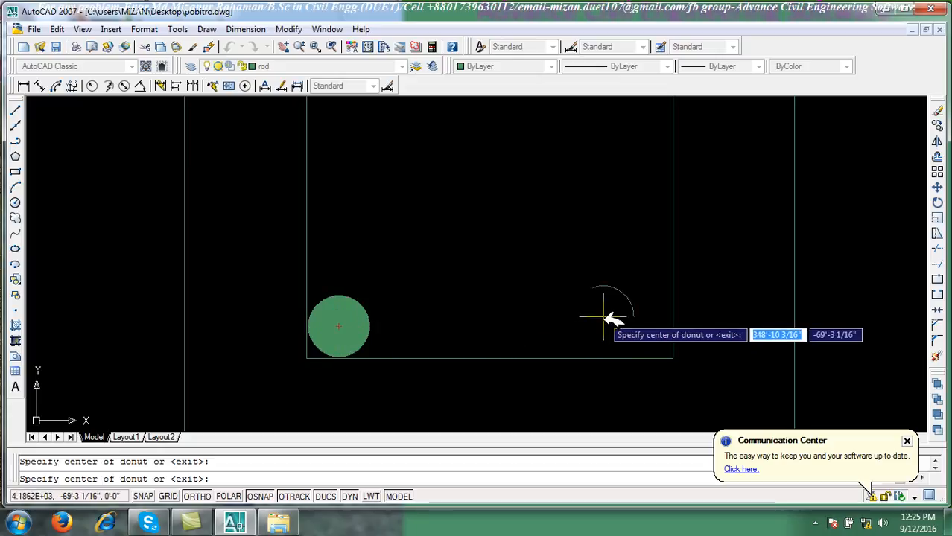
click(641, 325)
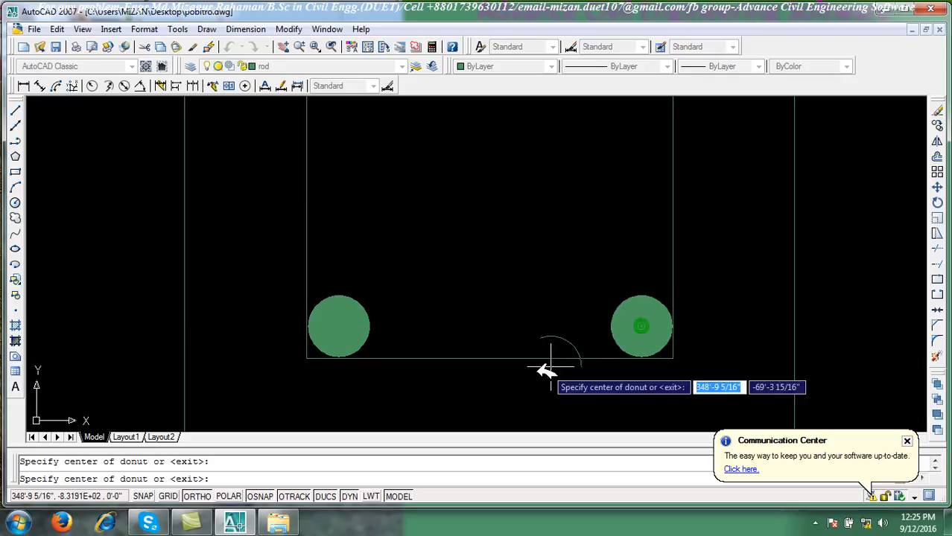
Add a fifth rod donut midway between the two bottom rods and finish the Donut command
scroll(535, 361, down, 3)
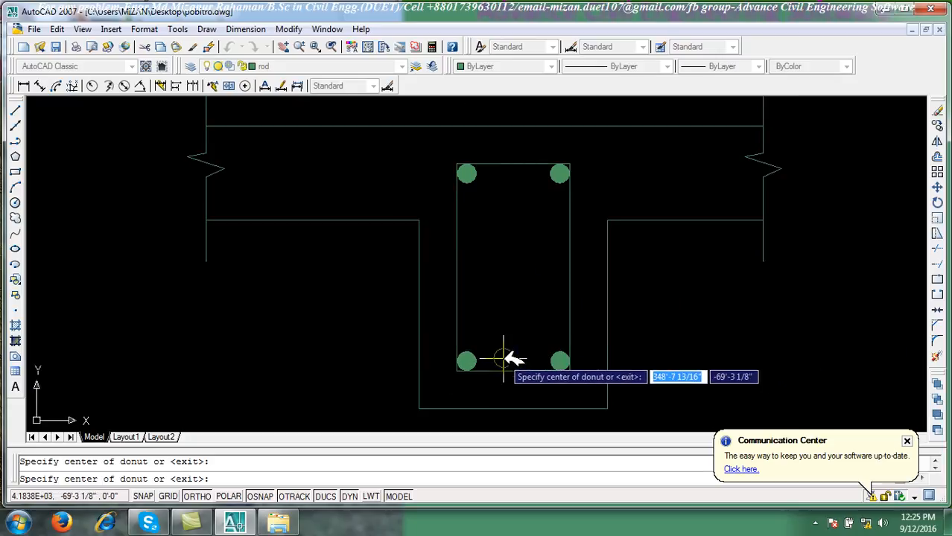
scroll(518, 359, up, 3)
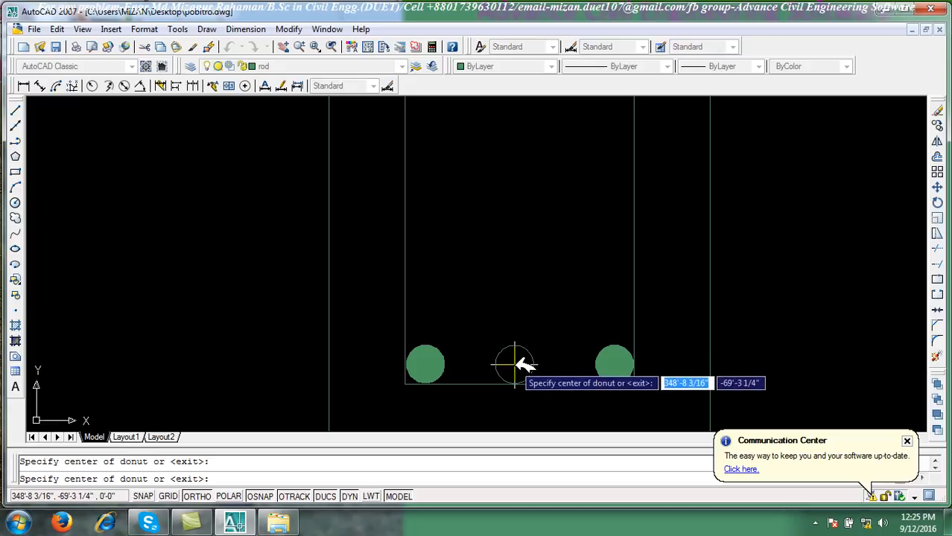
click(515, 364)
scroll(518, 333, down, 6)
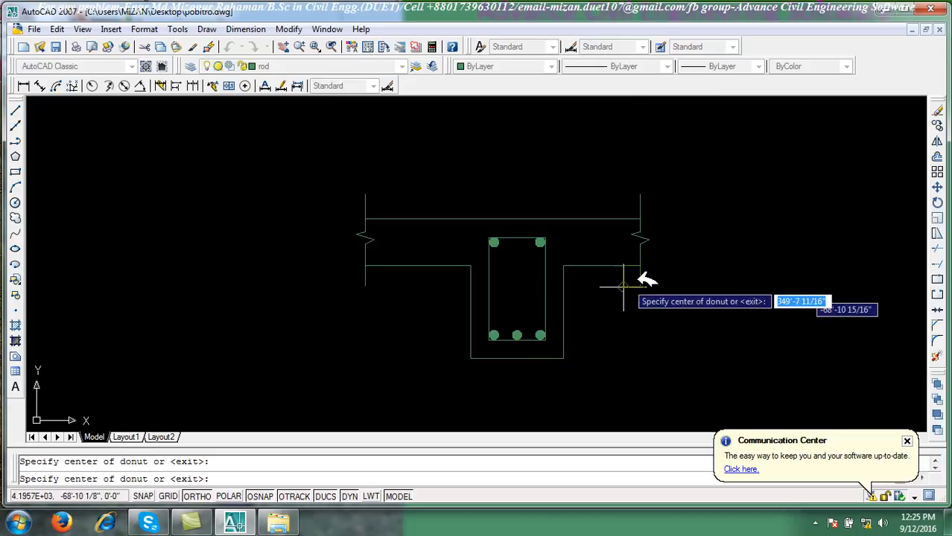
scroll(533, 285, up, 3)
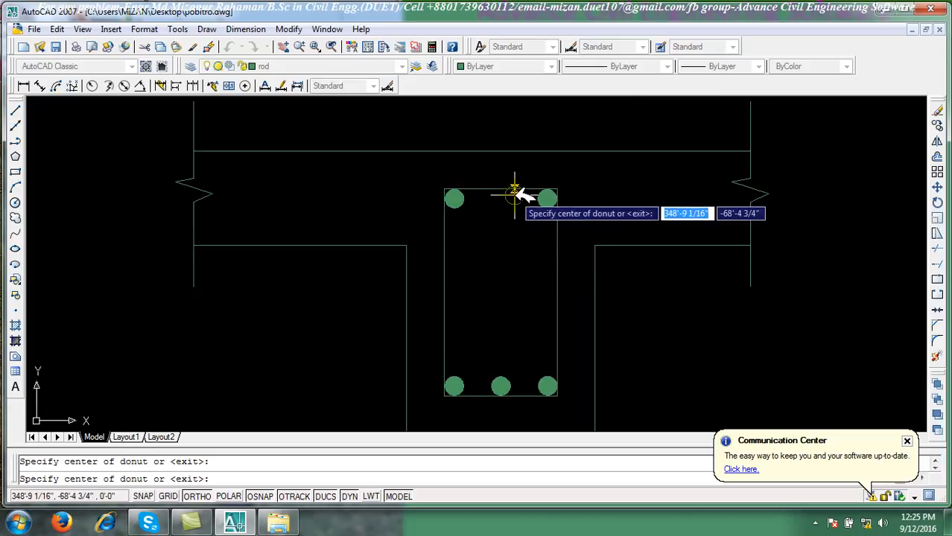
scroll(486, 242, down, 4)
key(Return)
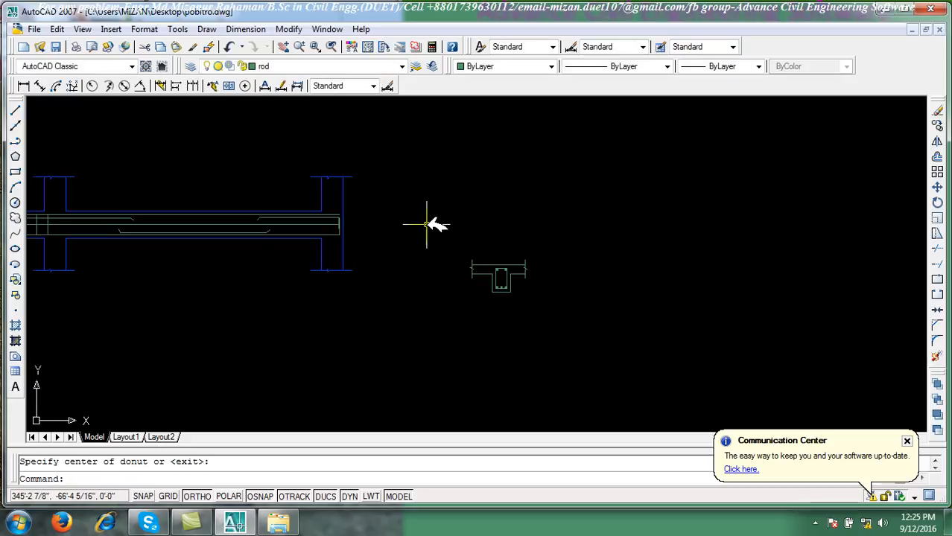
Examine the rod labels, clear cover note and dimensions on the reference Section 55
scroll(436, 223, down, 3)
middle_drag(458, 232, 459, 302)
middle_drag(493, 211, 484, 262)
scroll(447, 335, down, 5)
scroll(449, 335, up, 3)
drag(643, 212, 410, 307)
scroll(483, 242, up, 8)
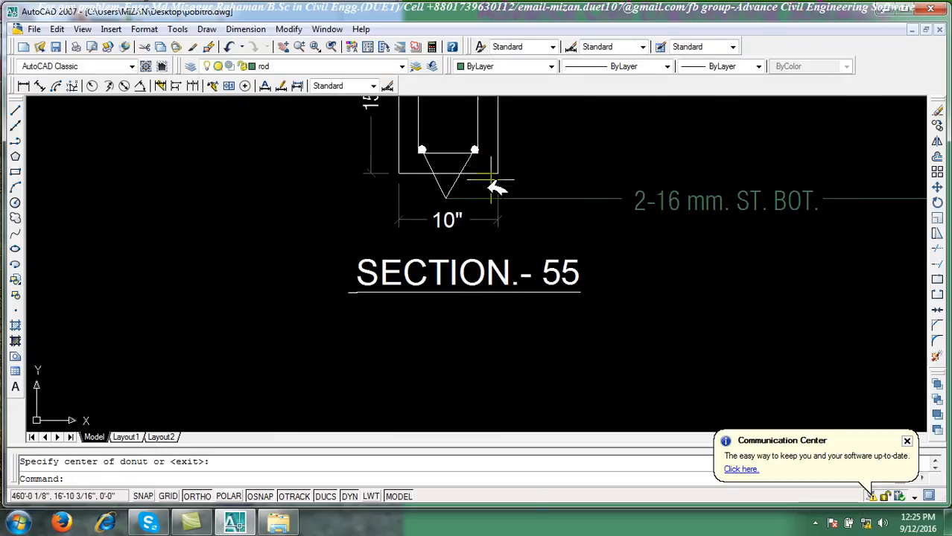
middle_drag(502, 161, 455, 312)
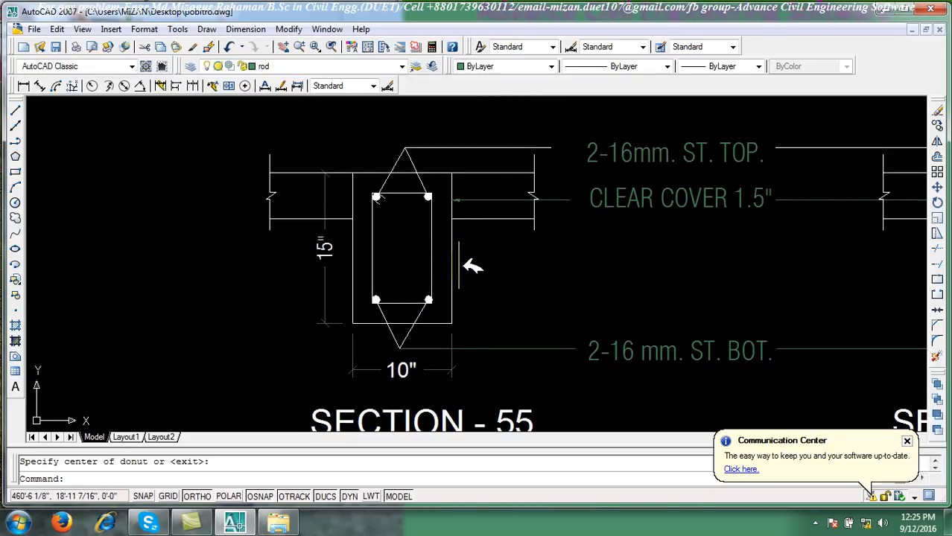
scroll(596, 342, down, 6)
scroll(581, 223, up, 7)
middle_drag(622, 213, 437, 245)
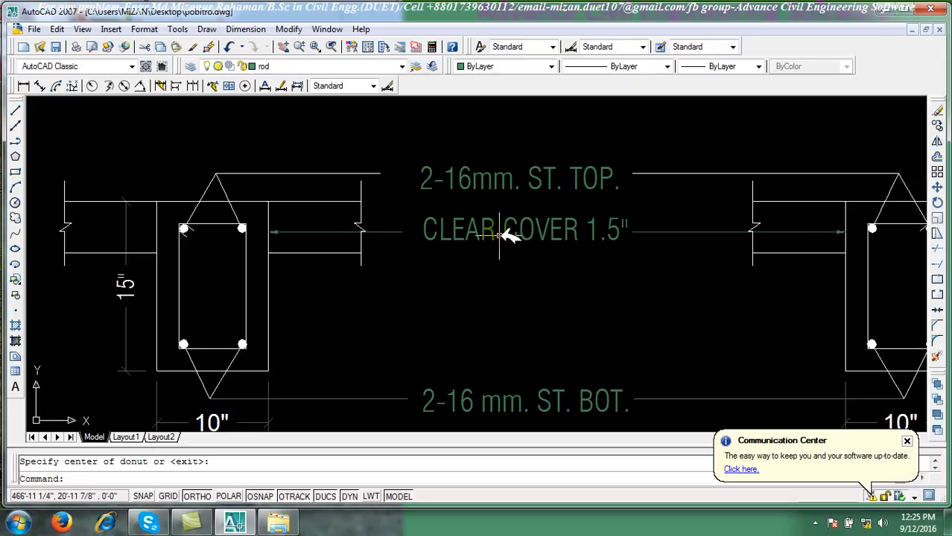
Add a horizontal linear dimension between the facing beam sides of Section 55 and Section 66, just below the clear cover note
click(27, 85)
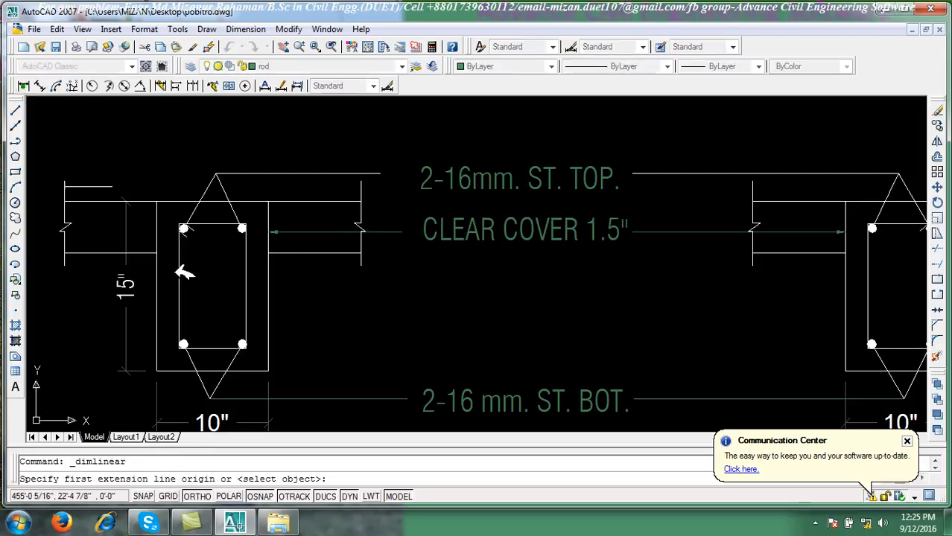
click(266, 275)
middle_drag(773, 275, 665, 285)
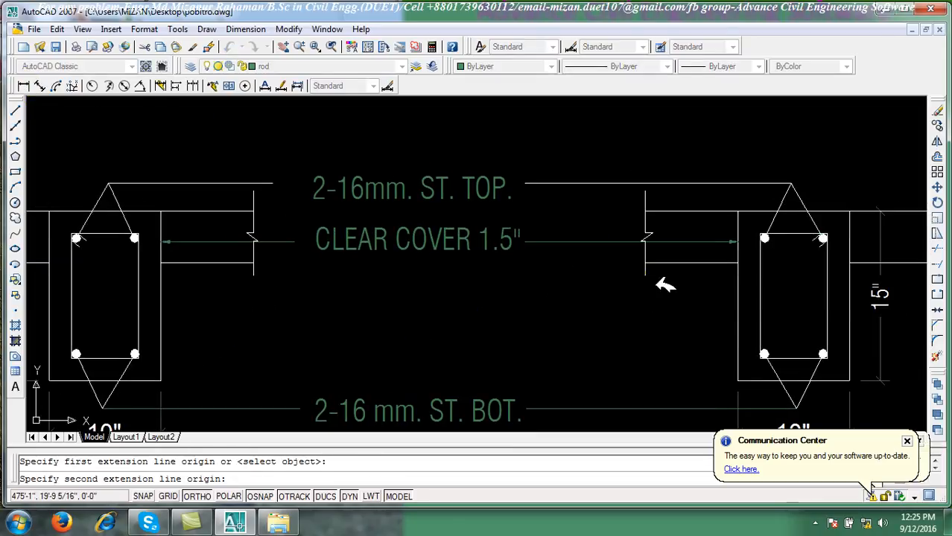
click(735, 288)
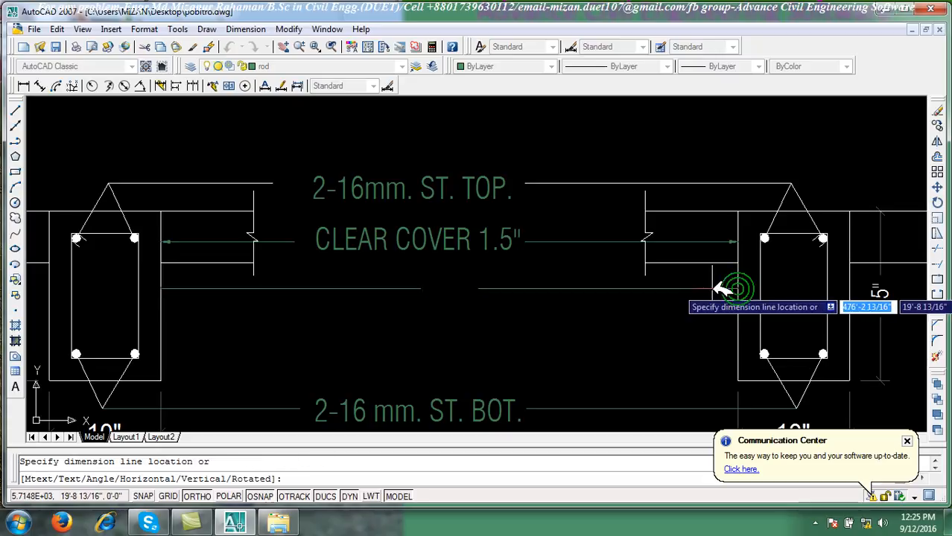
click(722, 289)
Override the new dimension's text with Clear Cover 1.5" and deselect it
click(447, 289)
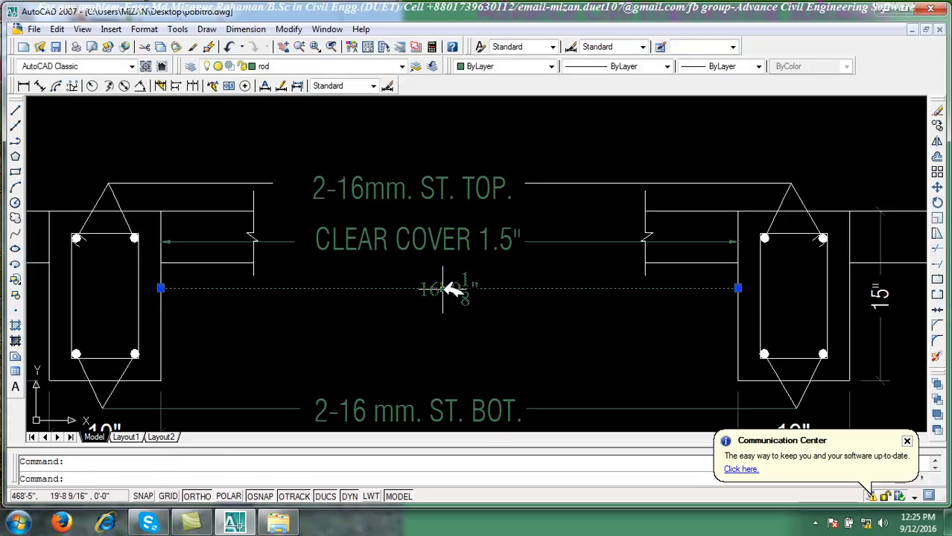
double_click(448, 289)
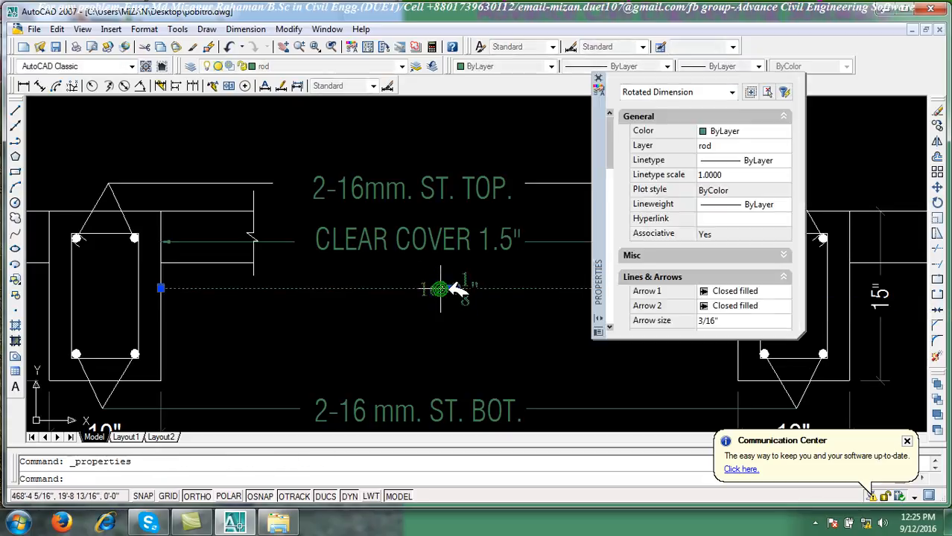
drag(621, 145, 663, 272)
click(750, 235)
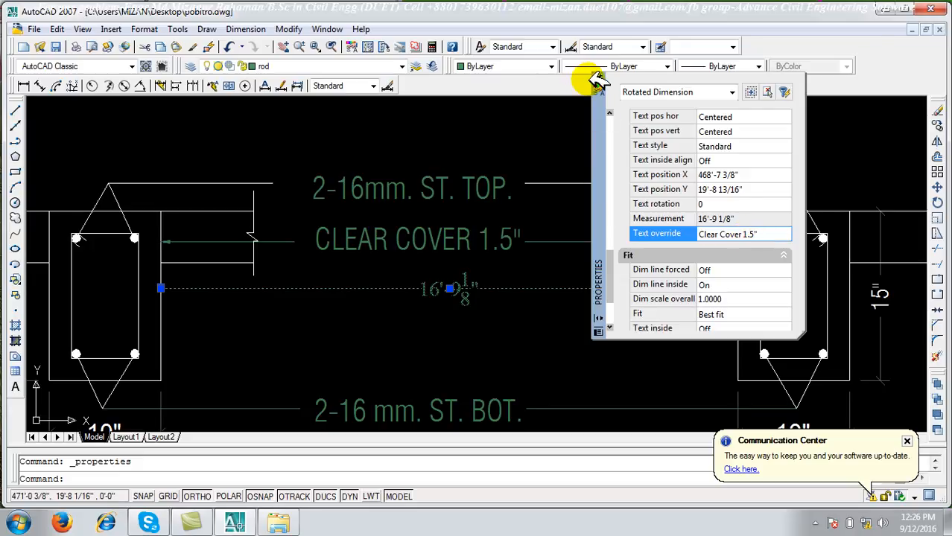
click(817, 523)
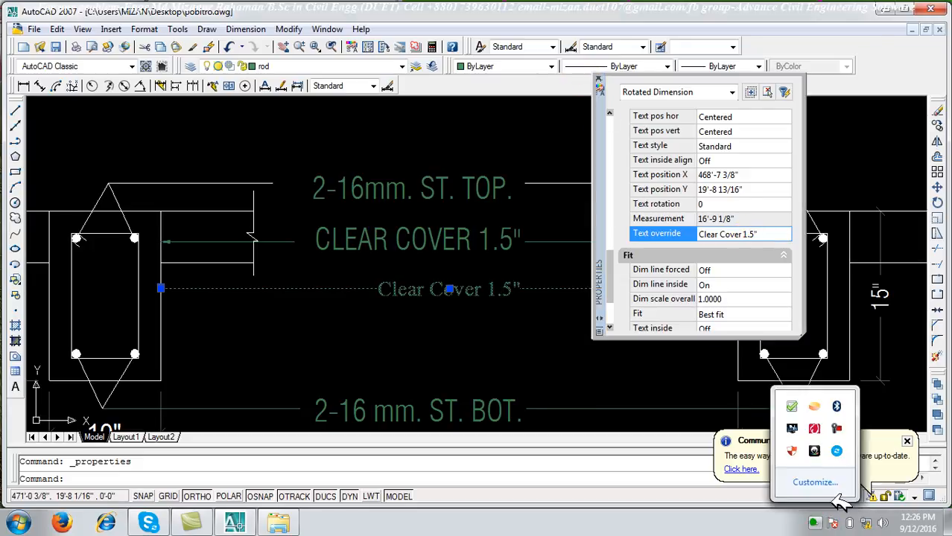
click(839, 428)
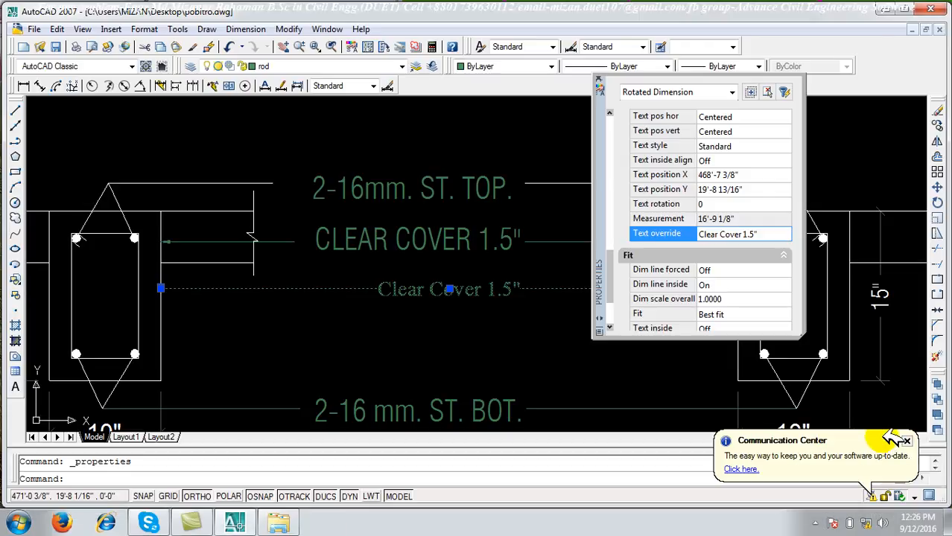
key(Return)
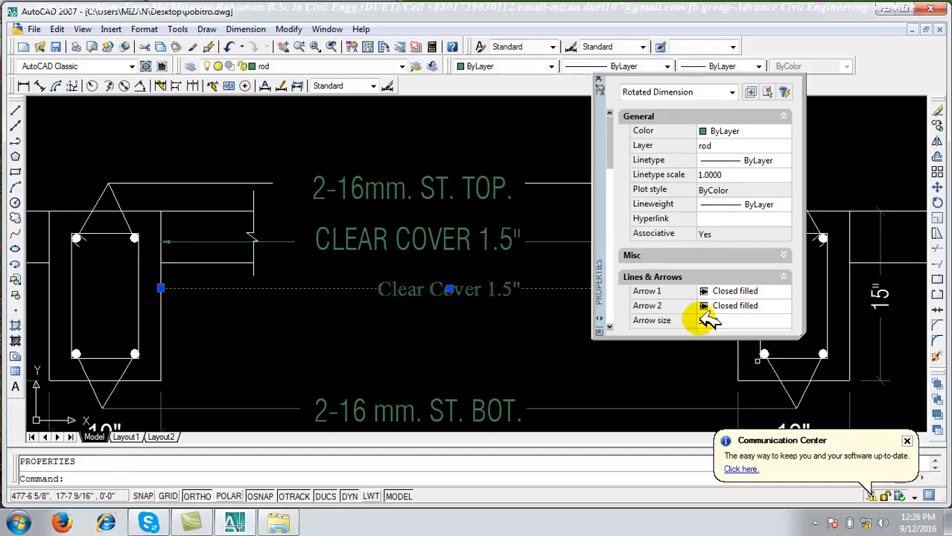
drag(597, 80, 597, 79)
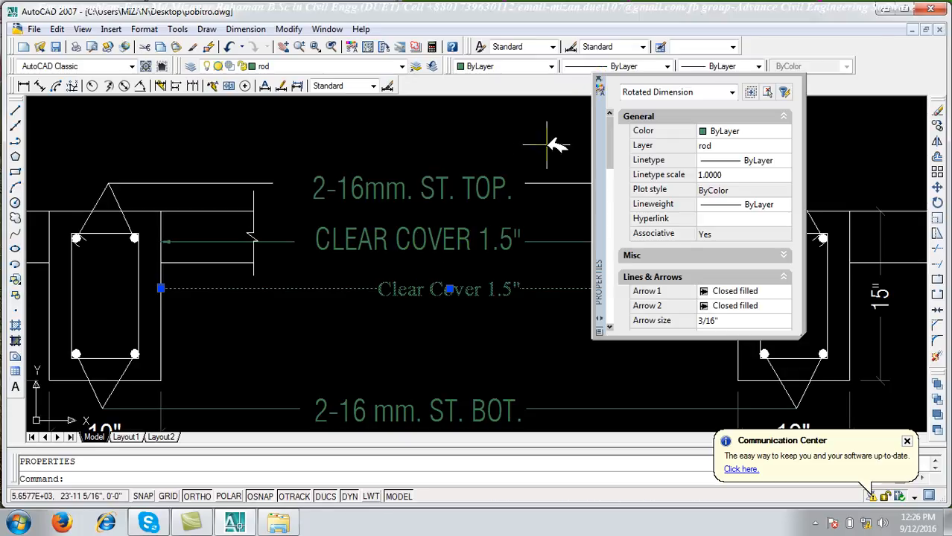
click(600, 80)
key(Escape)
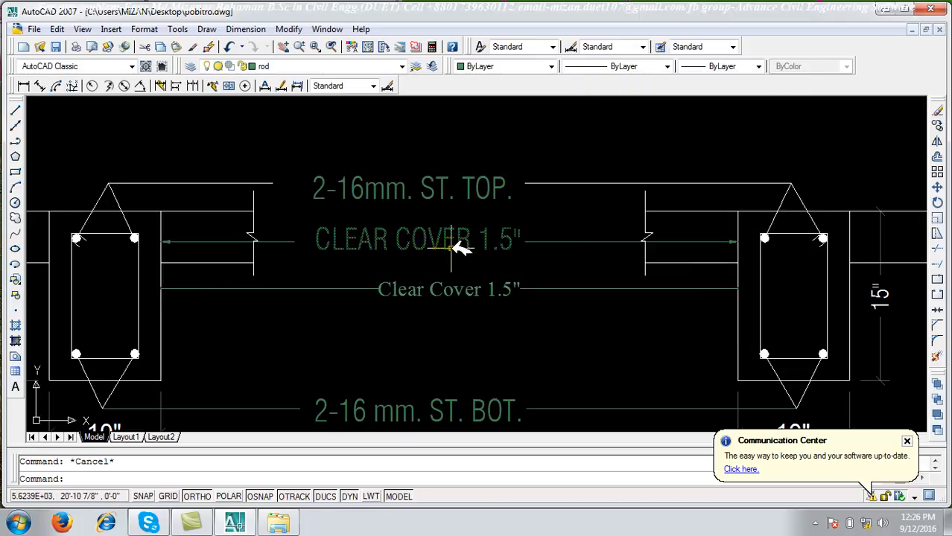
Add a linear dimension across the 17'-0" span of the reference longitudinal section to measure its drawn length
scroll(450, 251, down, 3)
middle_drag(485, 302, 575, 295)
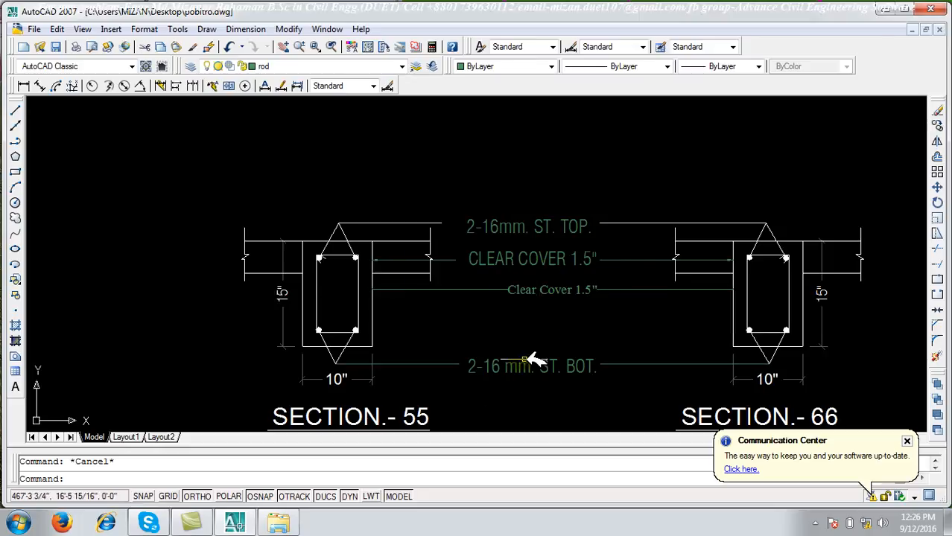
scroll(499, 356, down, 6)
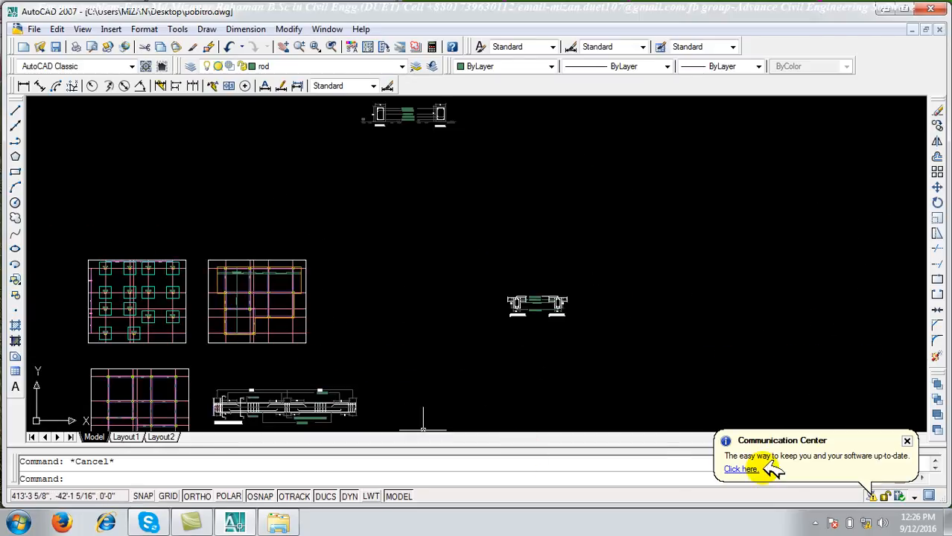
click(814, 523)
click(840, 428)
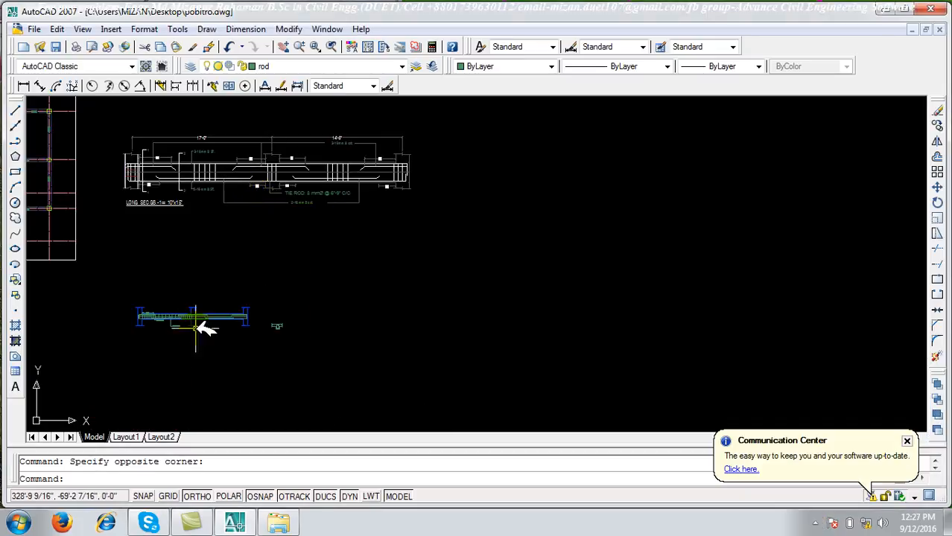
scroll(231, 204, up, 8)
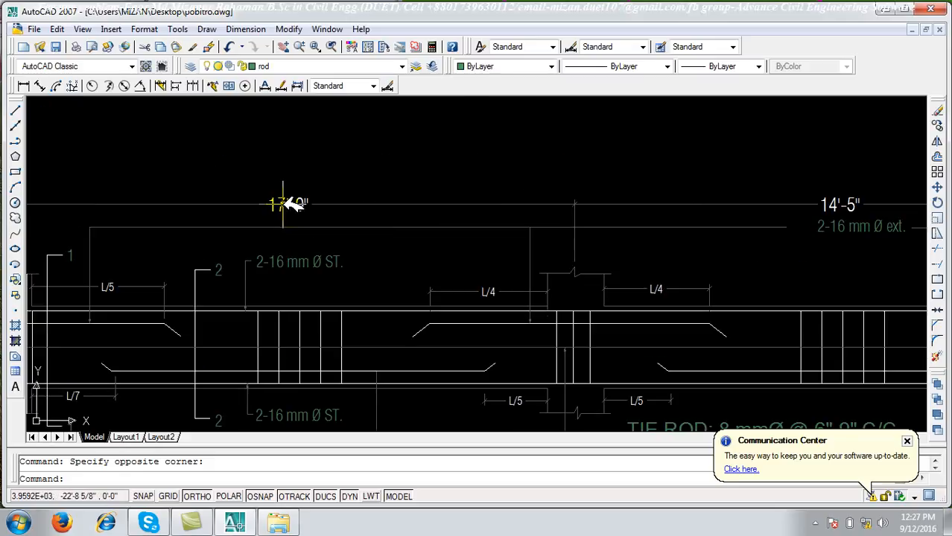
click(27, 86)
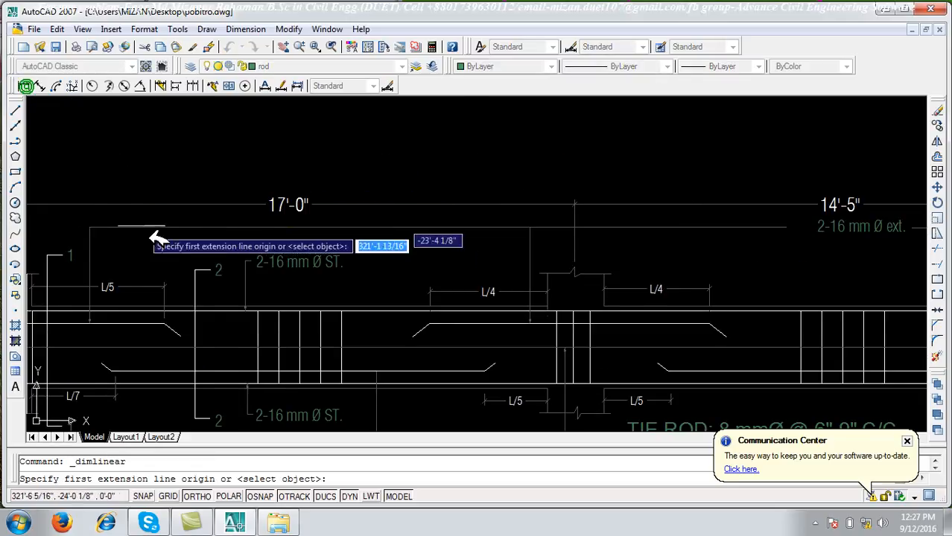
middle_drag(18, 239, 165, 238)
click(150, 264)
scroll(477, 301, down, 7)
scroll(444, 289, up, 8)
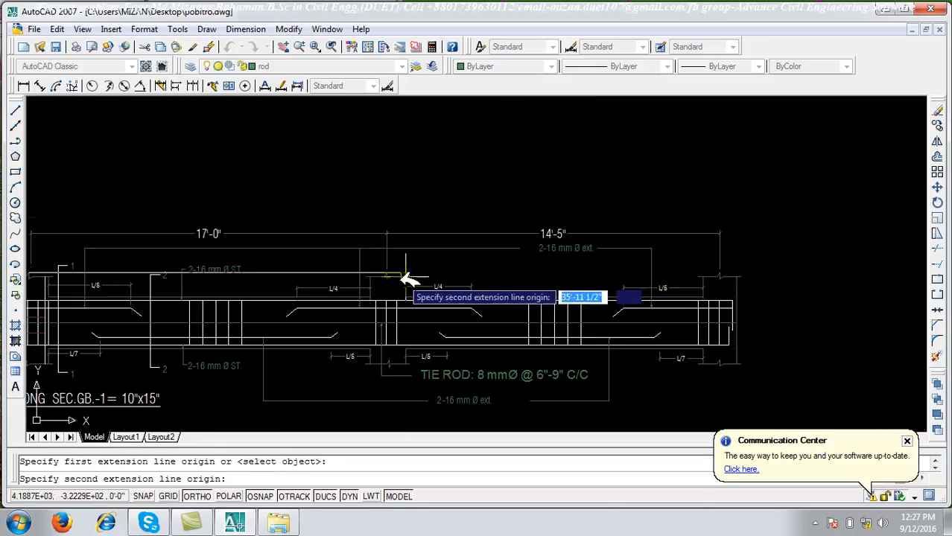
click(364, 266)
scroll(365, 220, down, 6)
scroll(371, 246, up, 6)
click(359, 244)
scroll(149, 230, up, 3)
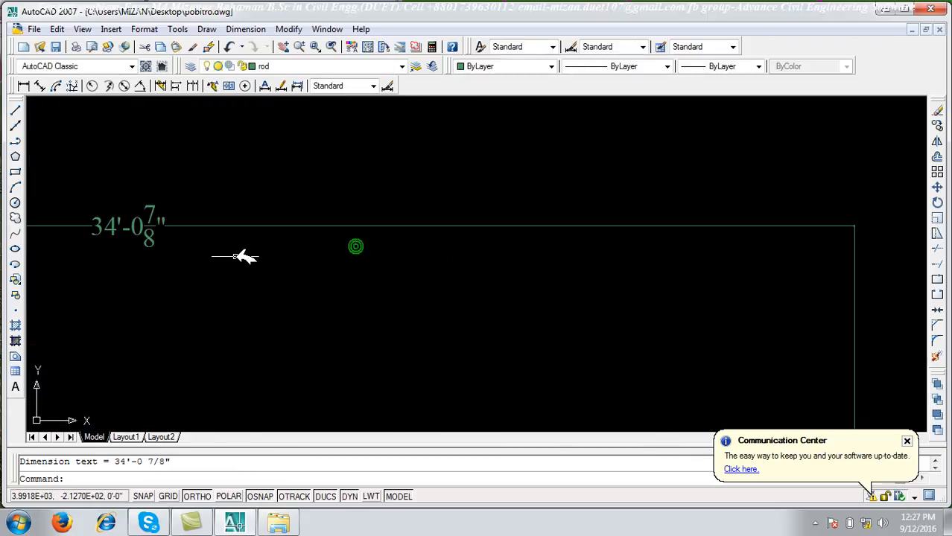
Erase the temporary dimension above the reference longitudinal section's 17'-0" span
scroll(156, 238, down, 4)
click(356, 233)
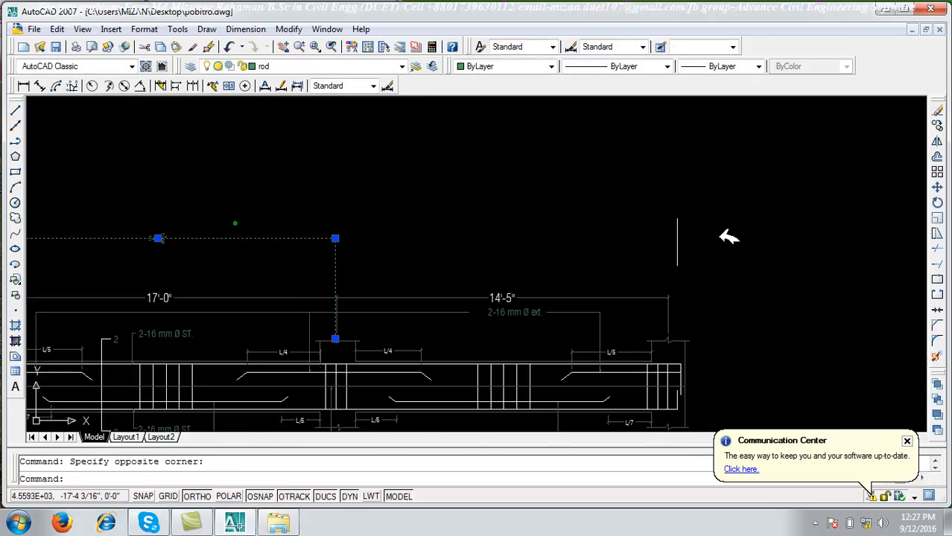
click(938, 109)
Scale the whole drawn two-span longitudinal section by a factor of 3 from a base point at the middle column
scroll(466, 270, down, 5)
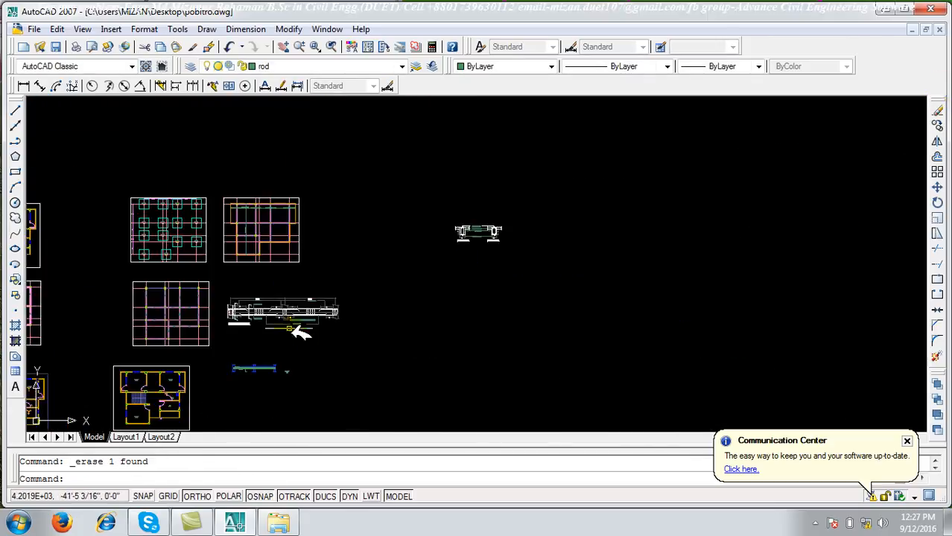
scroll(323, 331, up, 4)
scroll(319, 302, up, 10)
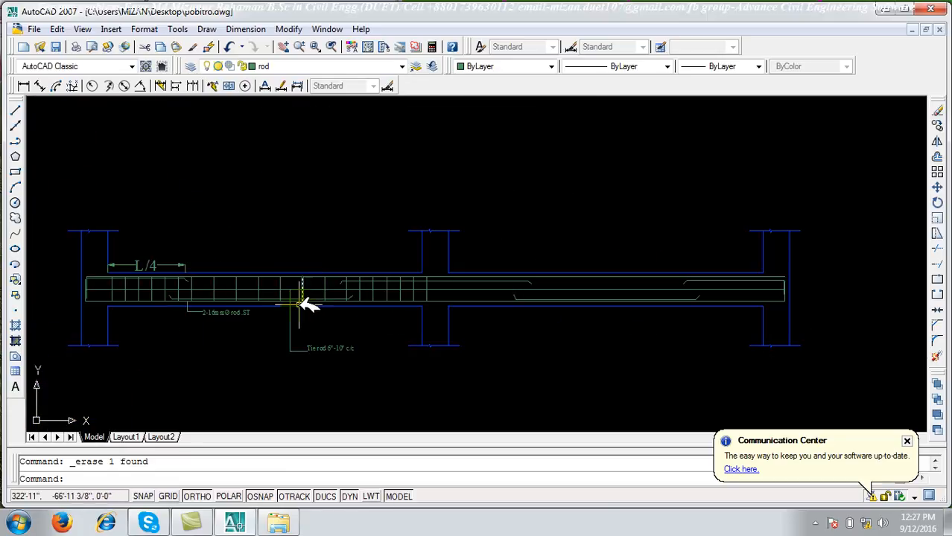
scroll(307, 303, down, 2)
scroll(472, 276, down, 5)
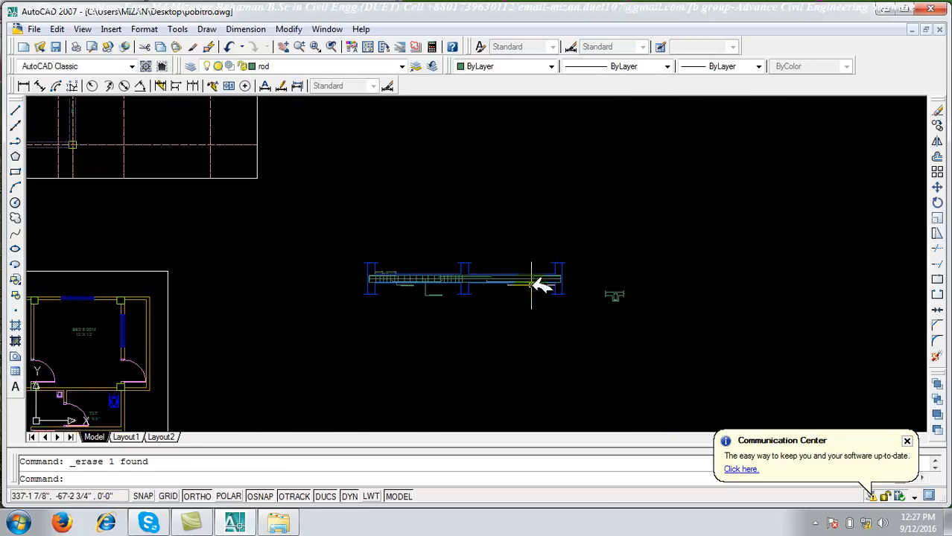
scroll(477, 280, up, 2)
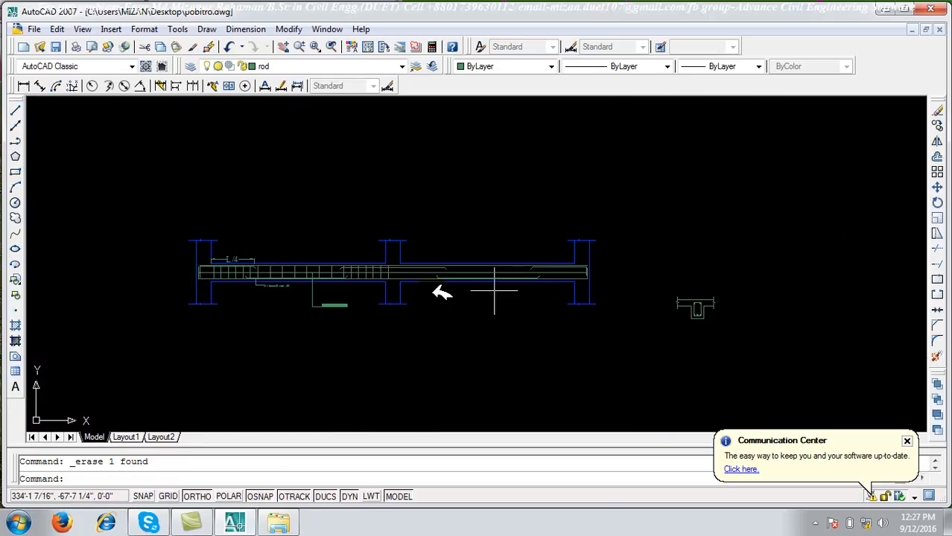
click(938, 217)
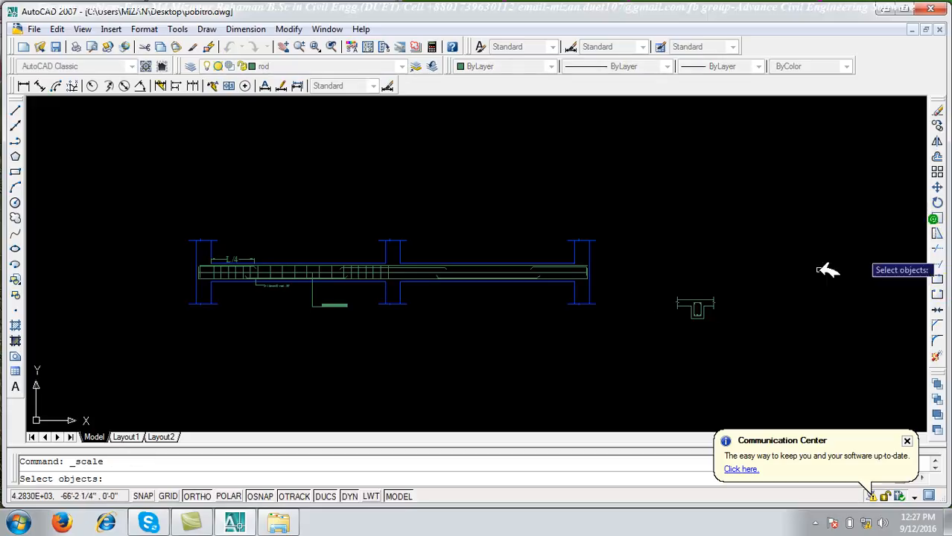
click(630, 326)
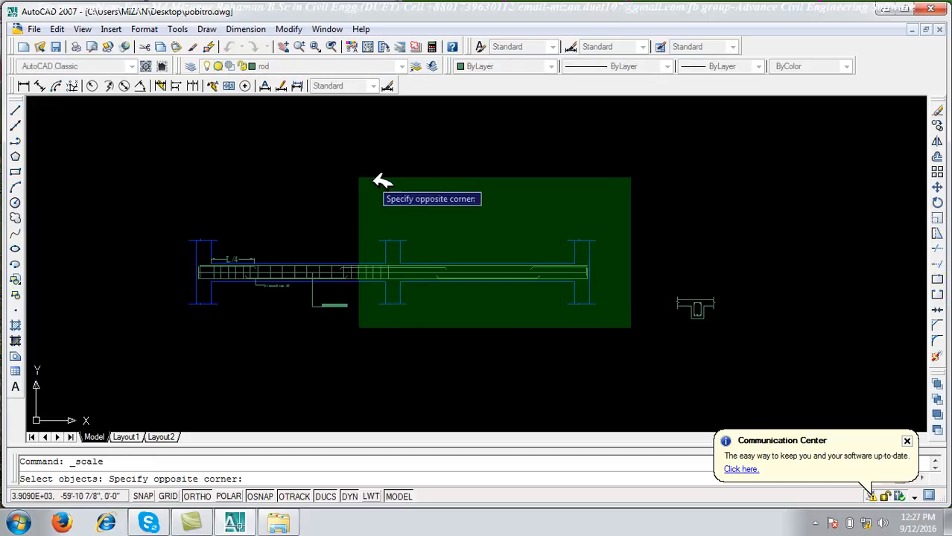
click(166, 198)
right_click(166, 198)
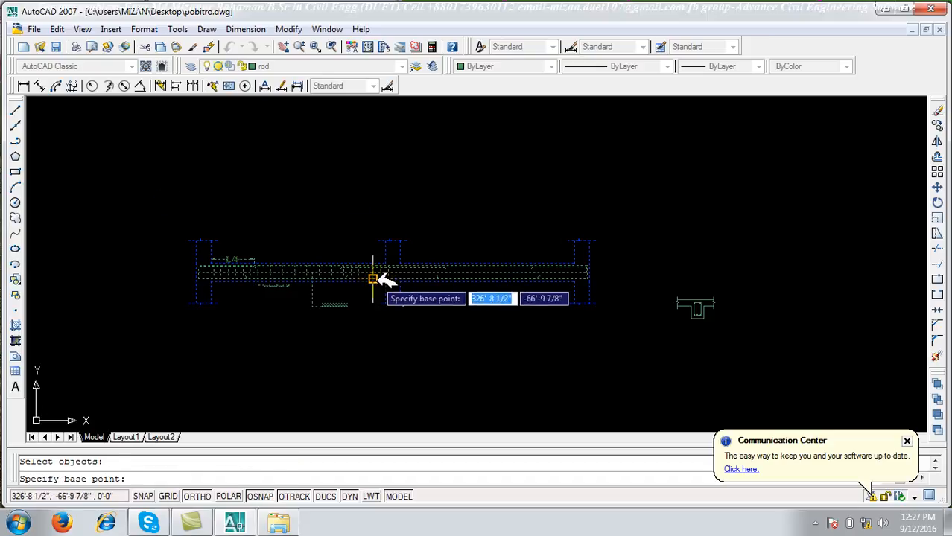
click(389, 266)
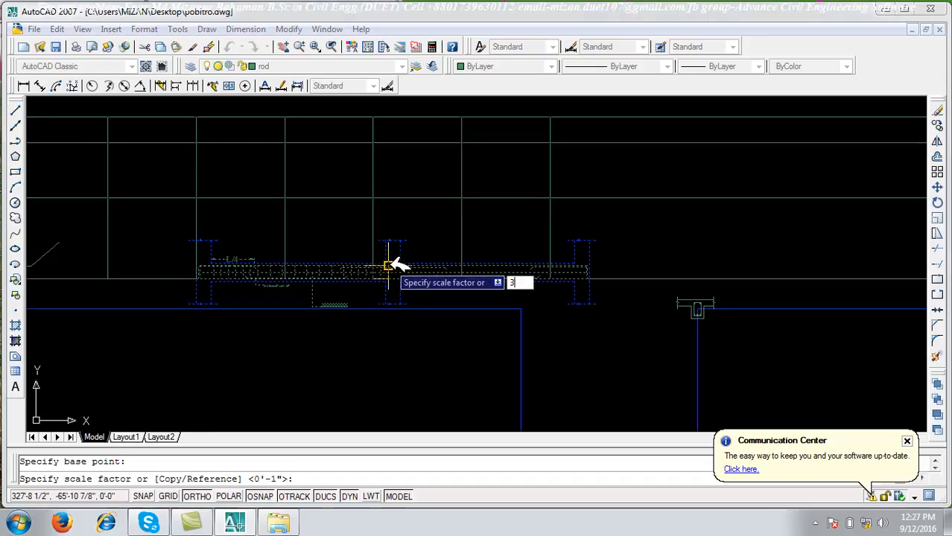
text(3)
key(Return)
Examine the scaled beam and small cross-section, and the rod and clear cover labels on reference Section 11
scroll(523, 319, down, 5)
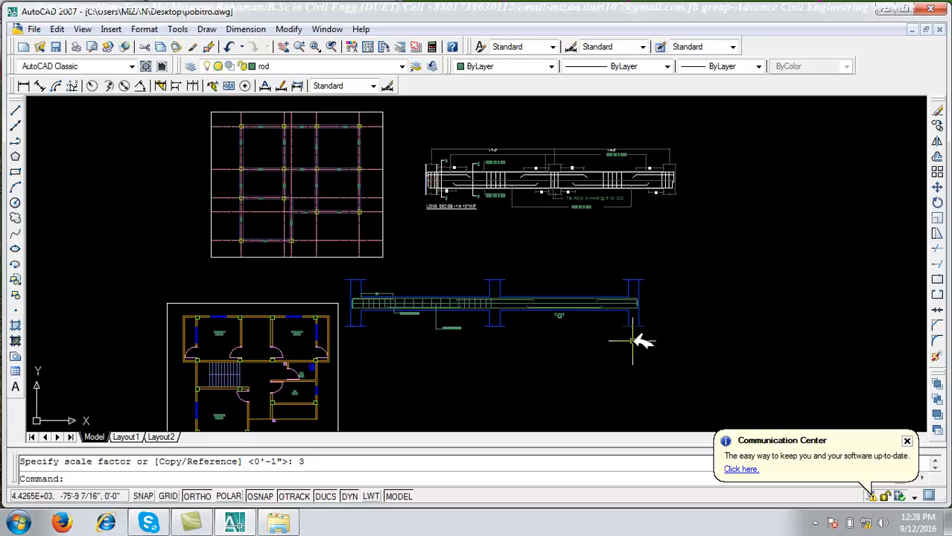
scroll(596, 287, up, 6)
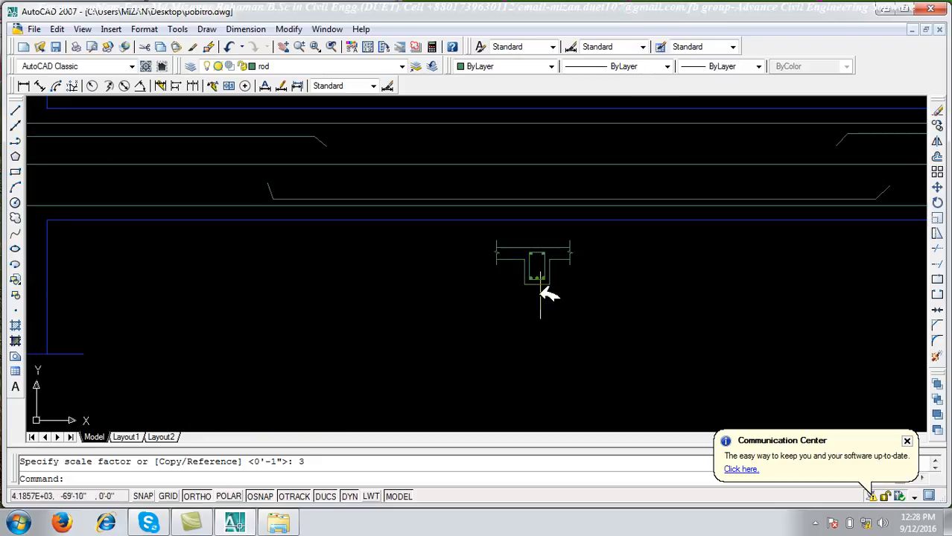
scroll(529, 270, up, 4)
scroll(380, 262, down, 3)
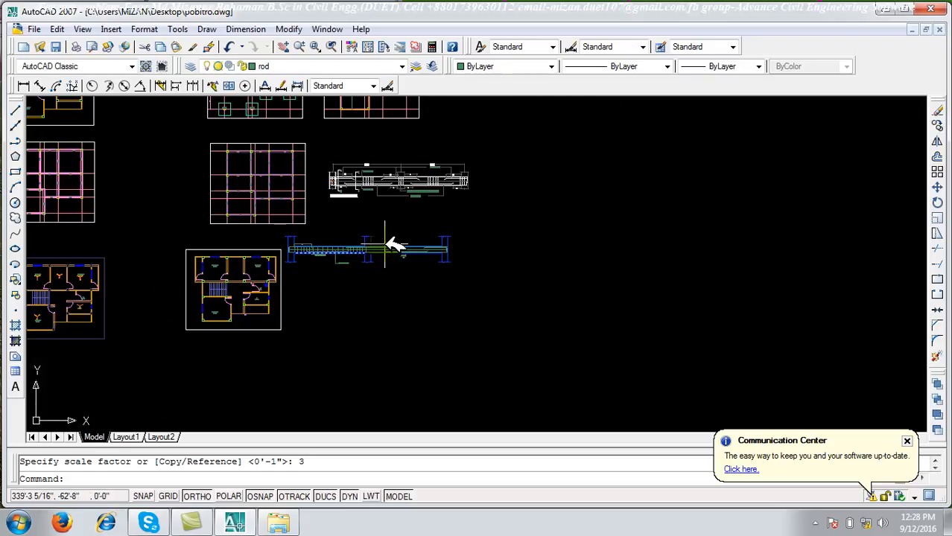
scroll(394, 266, up, 3)
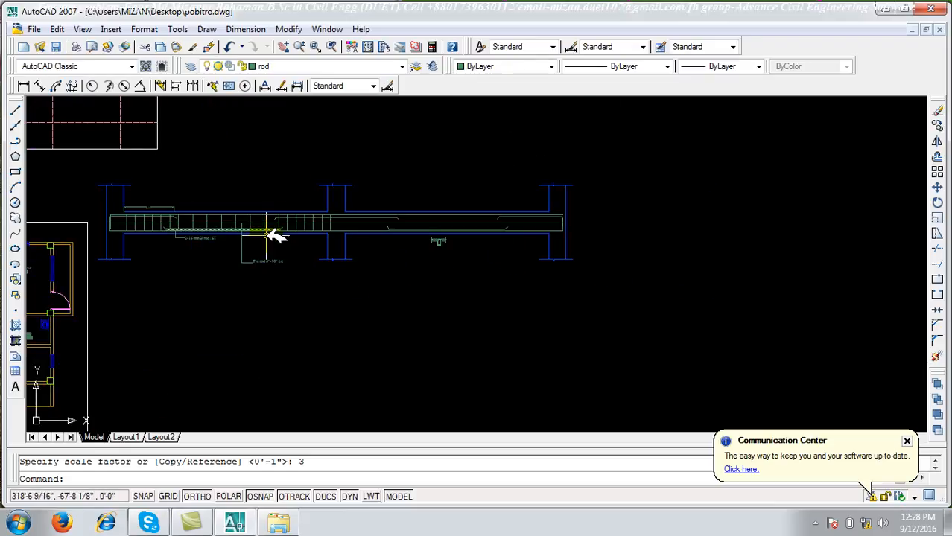
scroll(387, 239, down, 5)
scroll(451, 216, up, 4)
middle_drag(451, 214, 453, 292)
scroll(468, 300, up, 5)
scroll(439, 170, up, 4)
scroll(444, 168, down, 1)
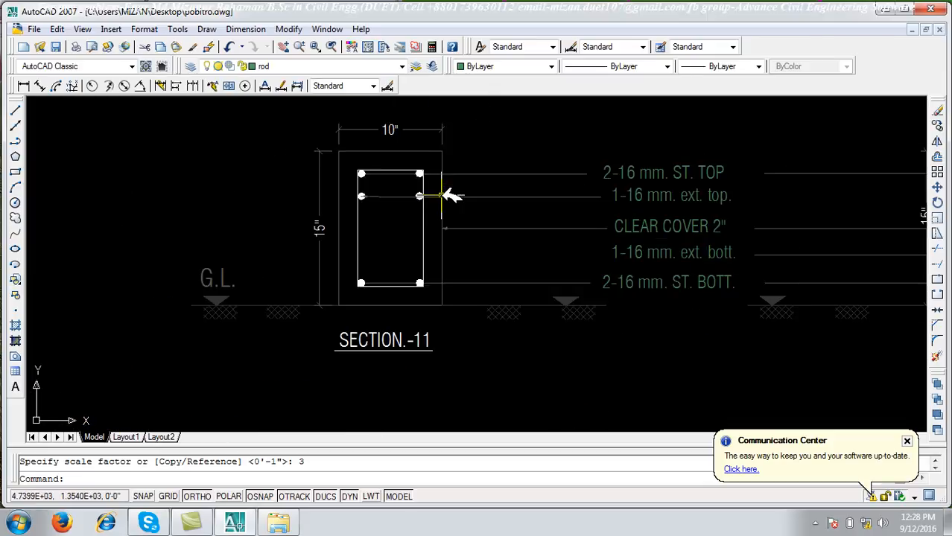
Extend both vertical beam sides of the drawn cross-section up through the slab to its top line and finish the Extend command
scroll(447, 223, down, 5)
scroll(447, 276, down, 1)
mouse_move(398, 326)
middle_down()
mouse_move(390, 129)
mouse_move(414, 195)
middle_up()
scroll(406, 227, down, 3)
scroll(338, 222, up, 6)
scroll(324, 214, up, 6)
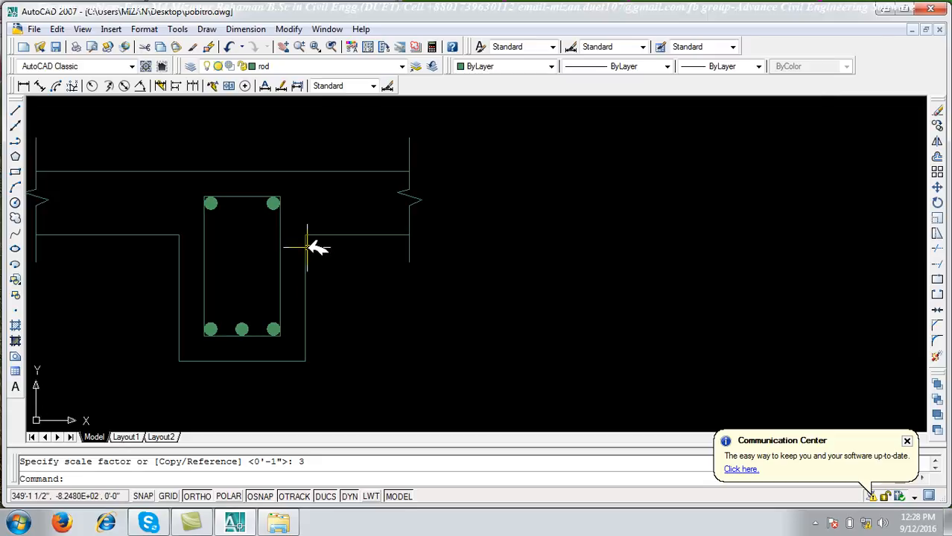
click(939, 263)
right_click(658, 213)
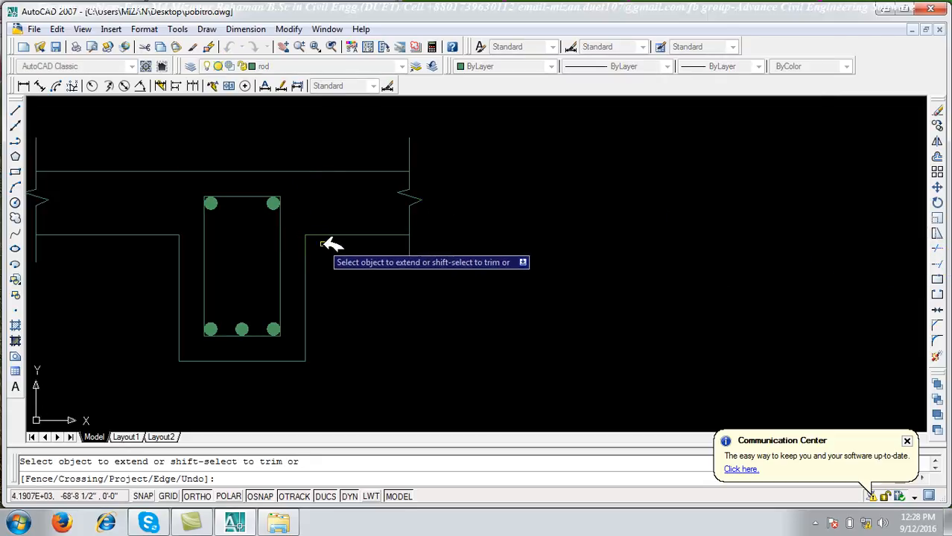
click(304, 246)
click(180, 242)
right_click(471, 274)
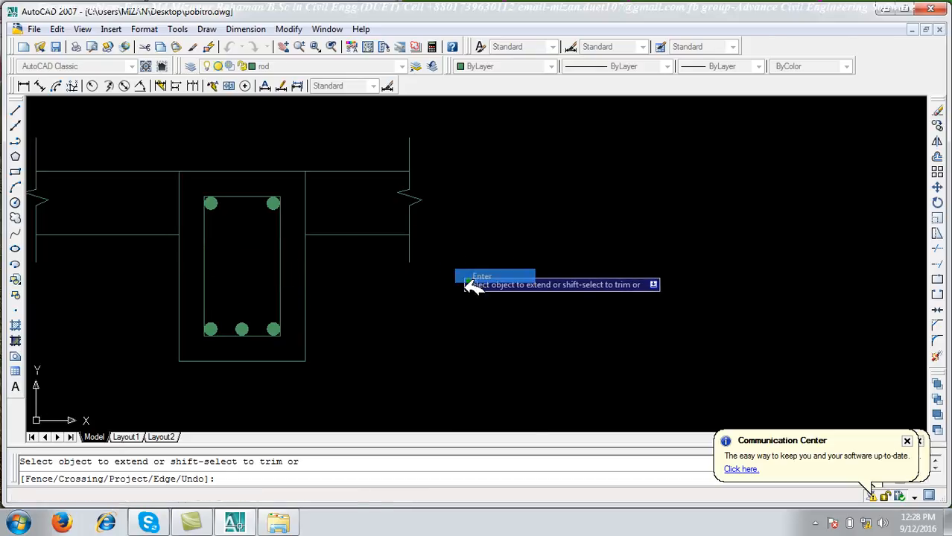
Erase the slab lines and break symbols on both sides of the drawn beam cross-section
click(457, 308)
click(321, 155)
click(160, 260)
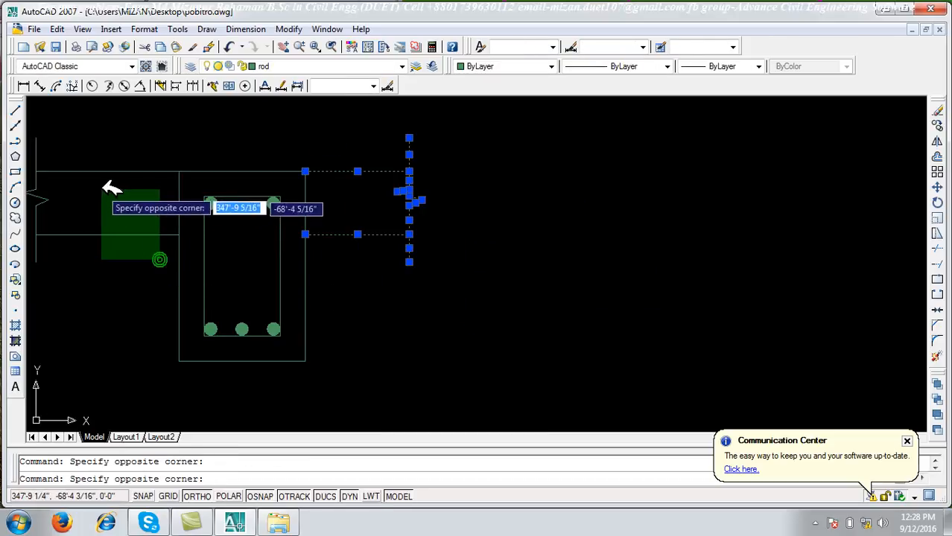
click(40, 119)
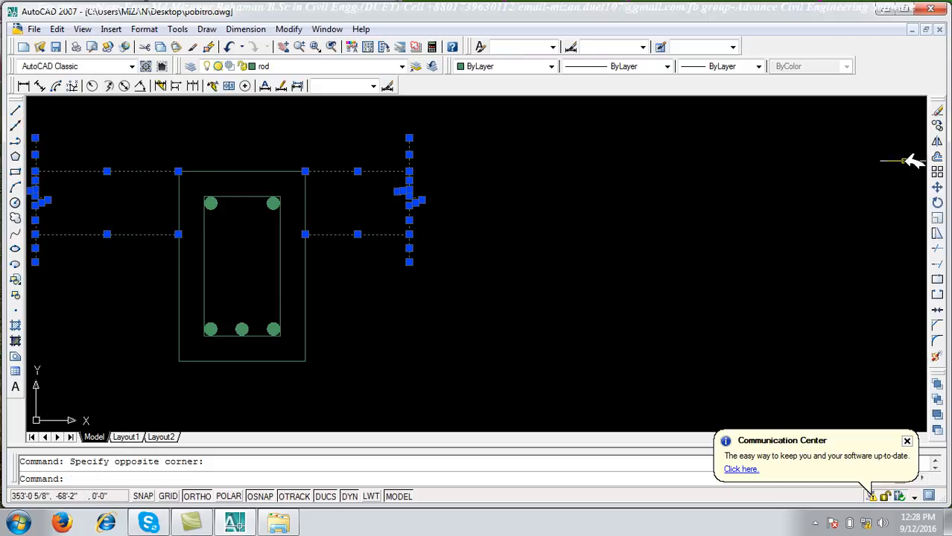
click(938, 110)
Erase the middle bottom rod inside the stirrup of the drawn cross-section
scroll(418, 209, down, 5)
scroll(350, 164, up, 8)
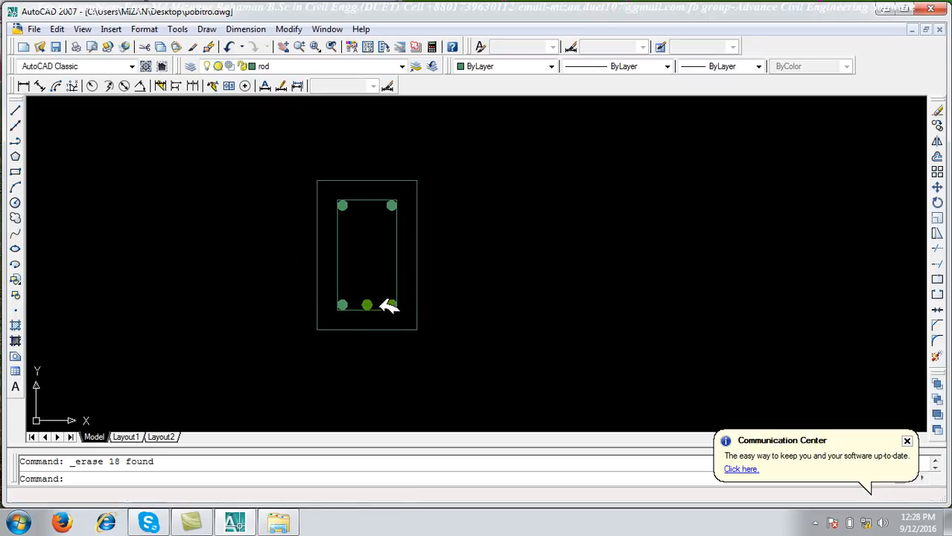
click(356, 326)
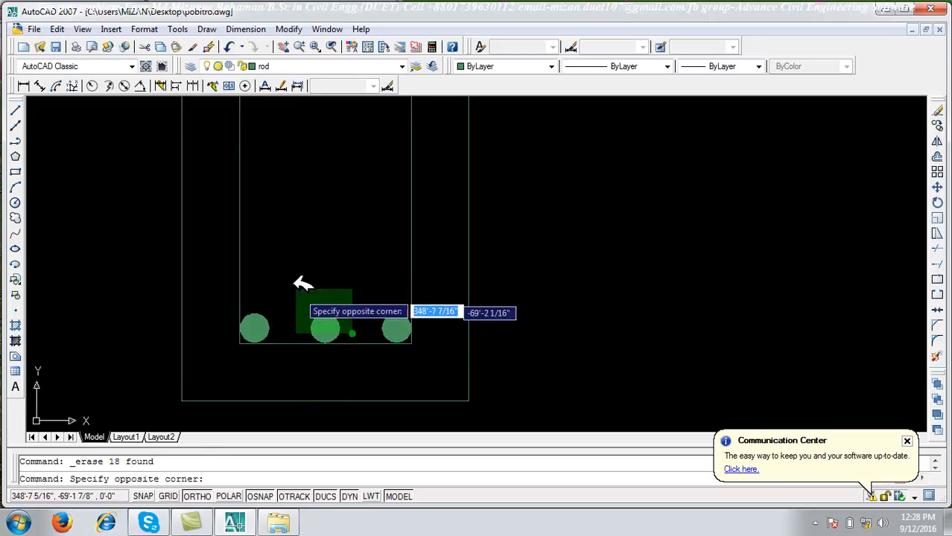
click(316, 293)
click(937, 110)
Examine the rod arrangement, ties and sizes of the column sections C-1 to C-4 in the column schedule
scroll(489, 330, down, 10)
middle_drag(637, 210, 484, 322)
scroll(436, 234, up, 6)
scroll(468, 266, up, 4)
scroll(521, 399, down, 4)
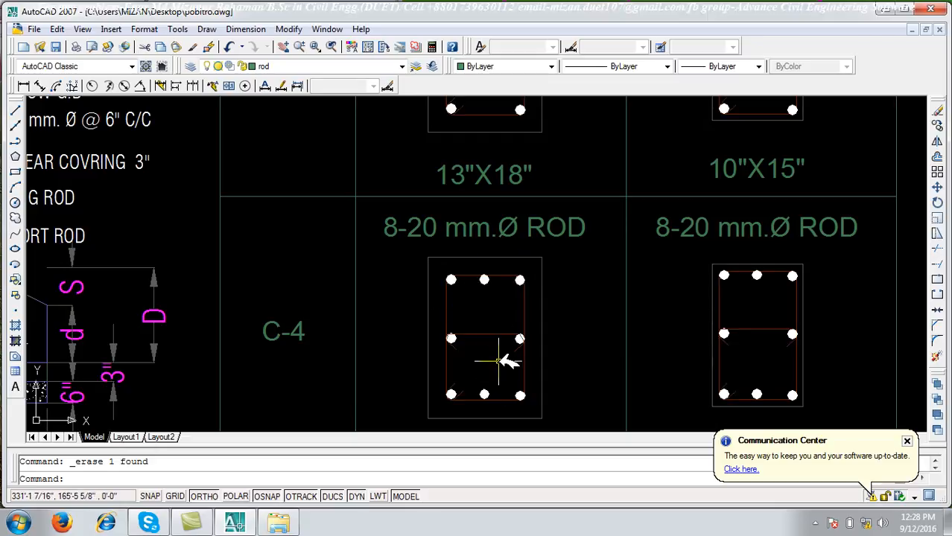
scroll(486, 308, down, 5)
middle_drag(442, 276, 435, 362)
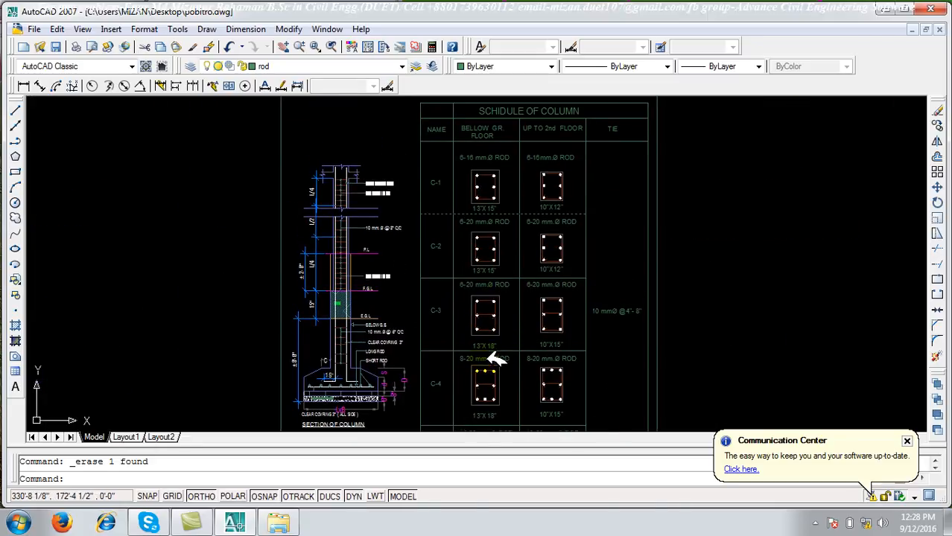
scroll(483, 195, up, 5)
scroll(488, 216, down, 4)
scroll(503, 269, up, 5)
scroll(431, 272, down, 1)
scroll(417, 300, up, 4)
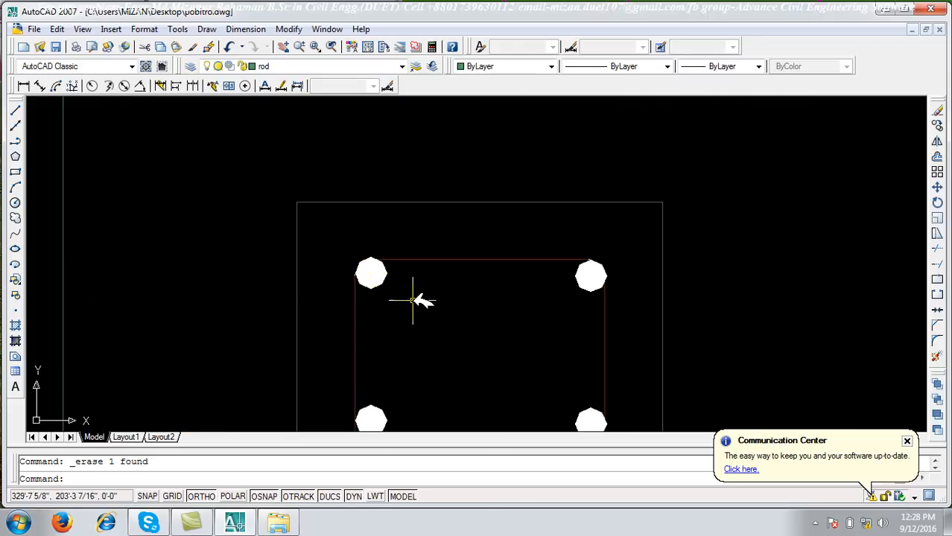
scroll(380, 268, down, 5)
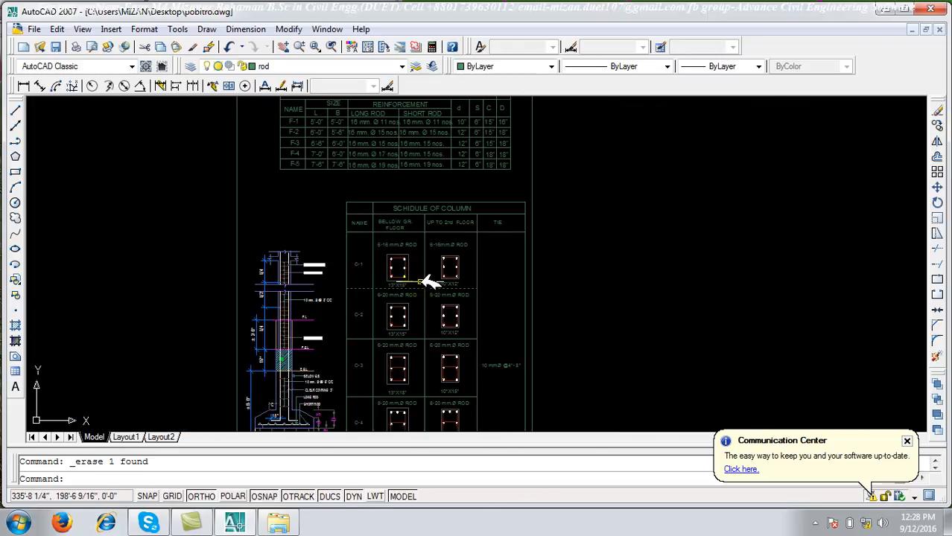
scroll(403, 257, up, 6)
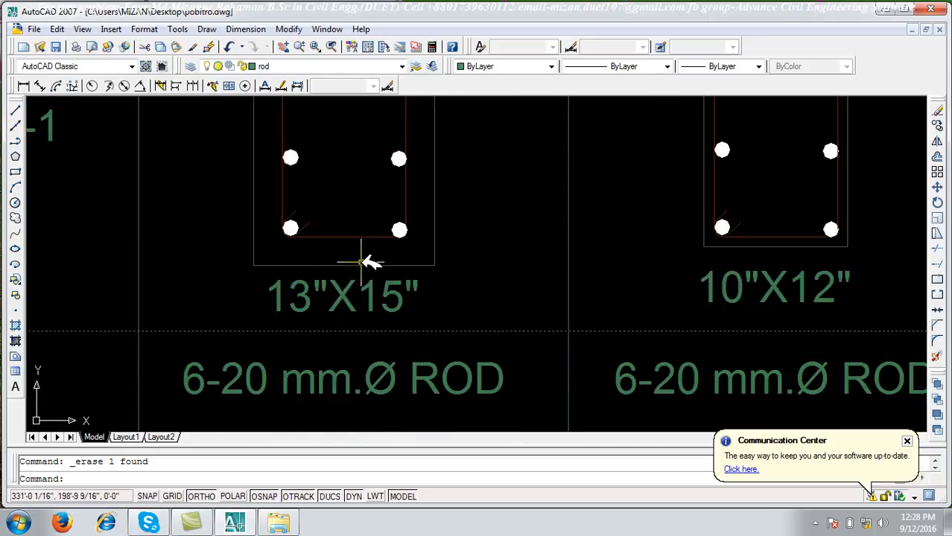
scroll(356, 237, up, 5)
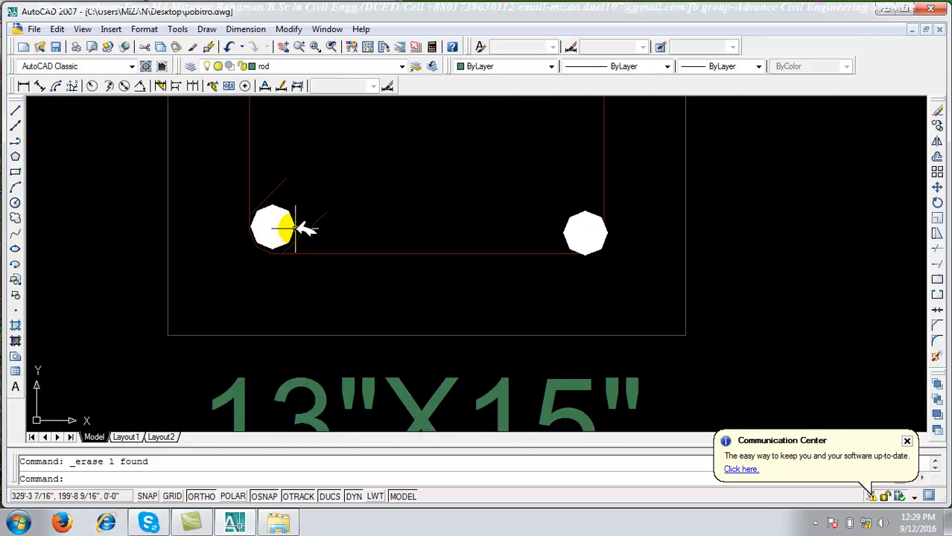
Look over the footing and column schedule sheet, the floor plans and the beam sections across the whole drawing
scroll(383, 249, down, 10)
scroll(393, 308, down, 8)
scroll(410, 347, up, 12)
scroll(340, 155, down, 6)
mouse_move(346, 180)
middle_down()
mouse_move(372, 326)
mouse_move(362, 293)
middle_up()
scroll(392, 293, down, 10)
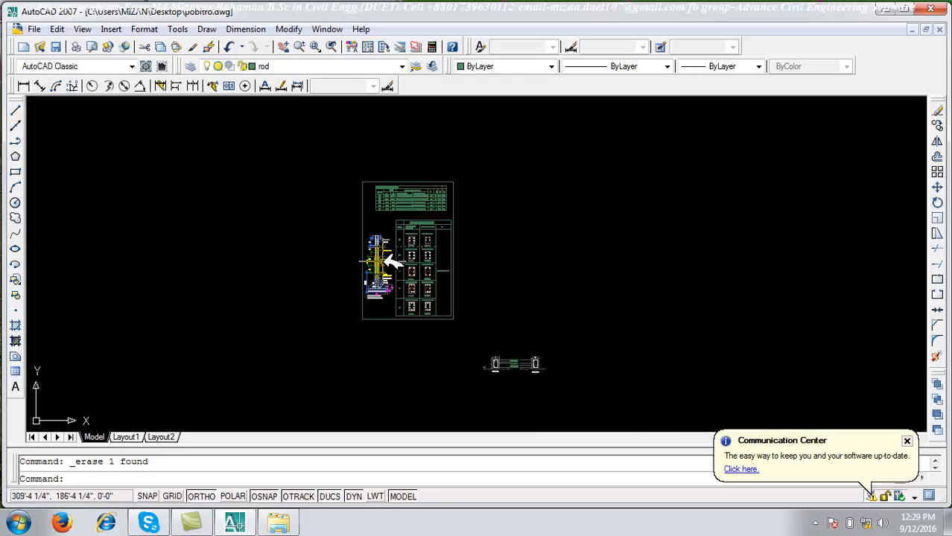
scroll(396, 291, up, 4)
scroll(422, 313, down, 4)
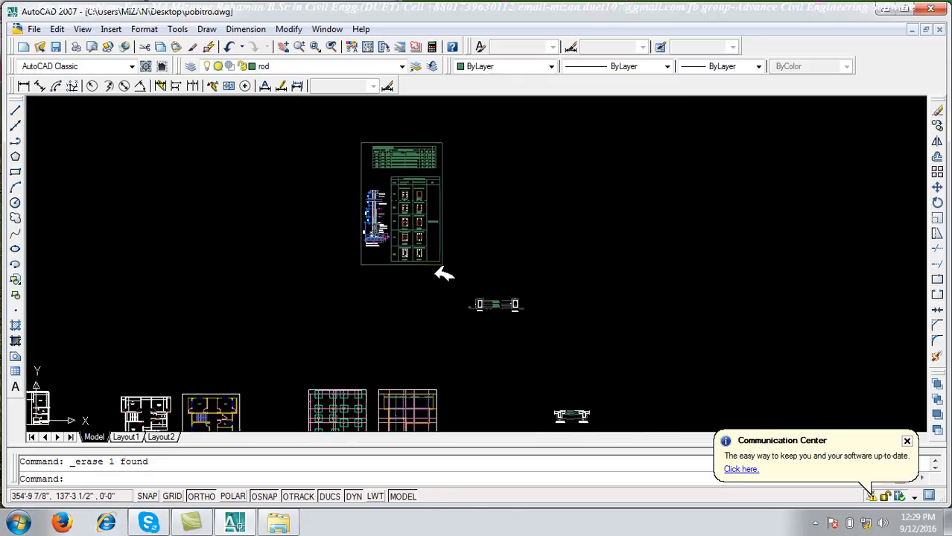
scroll(411, 318, up, 7)
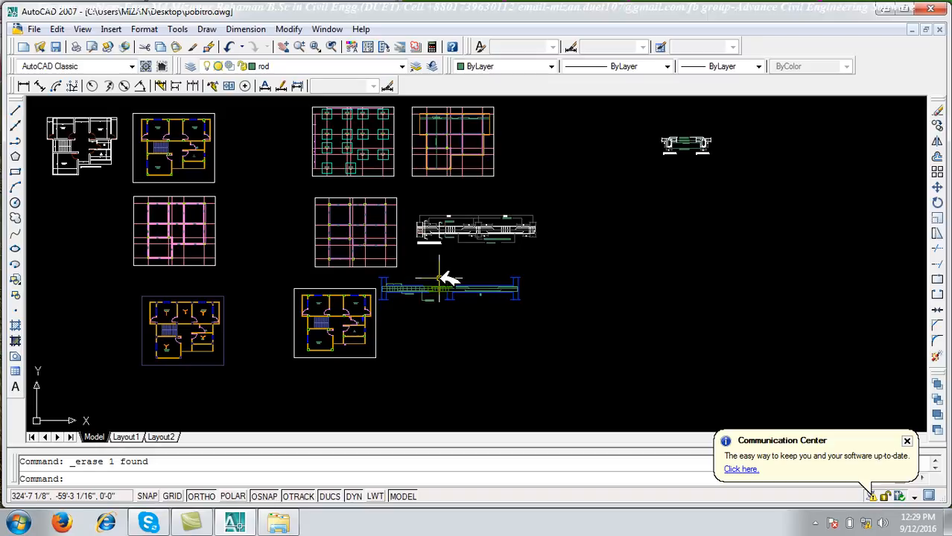
Save the pobitro.dwg drawing and close AutoCAD
click(883, 9)
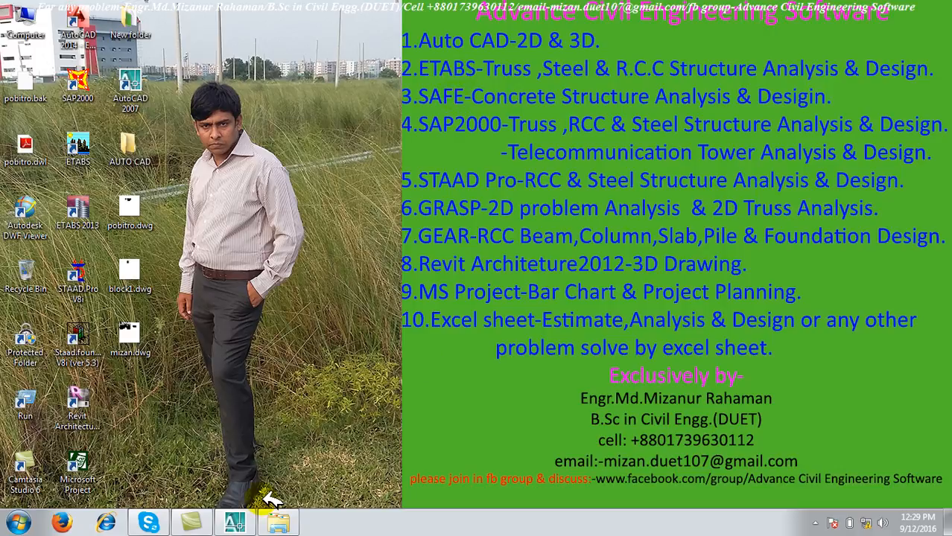
click(234, 522)
scroll(372, 341, down, 6)
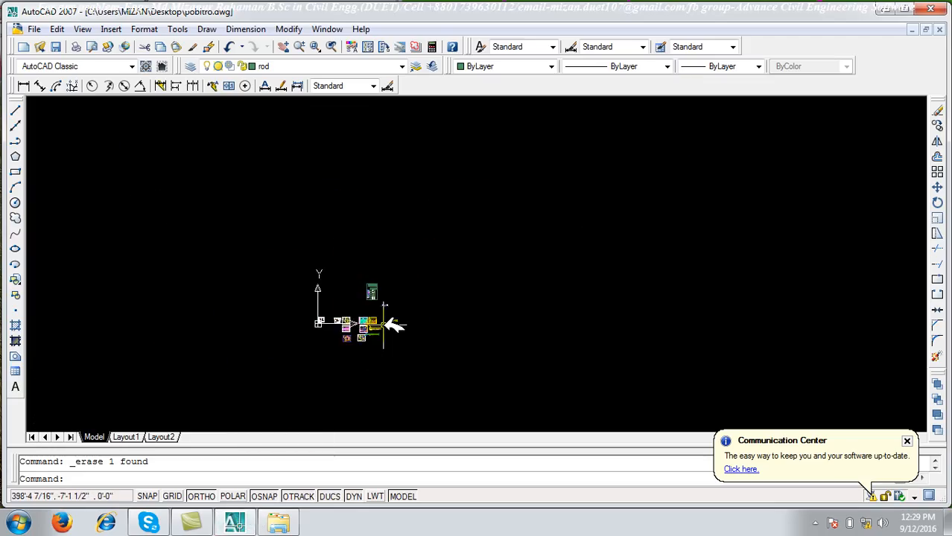
click(55, 46)
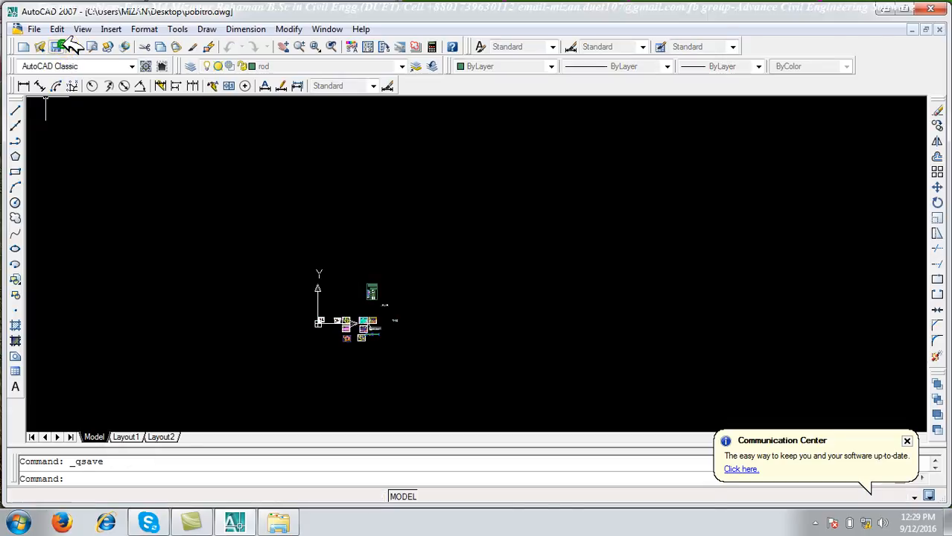
click(931, 8)
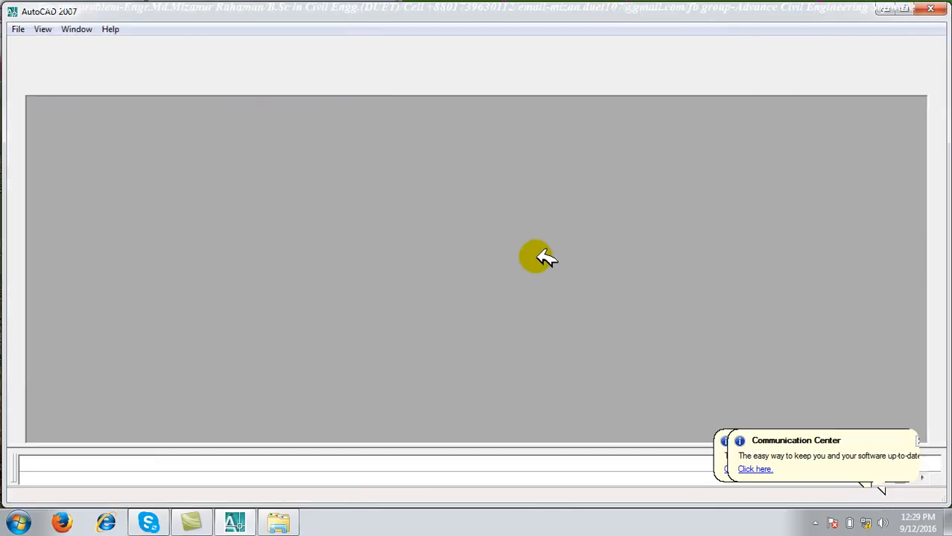
Open mizan.dwg from the desktop and look over the layout of its drawing sheets
double_click(142, 272)
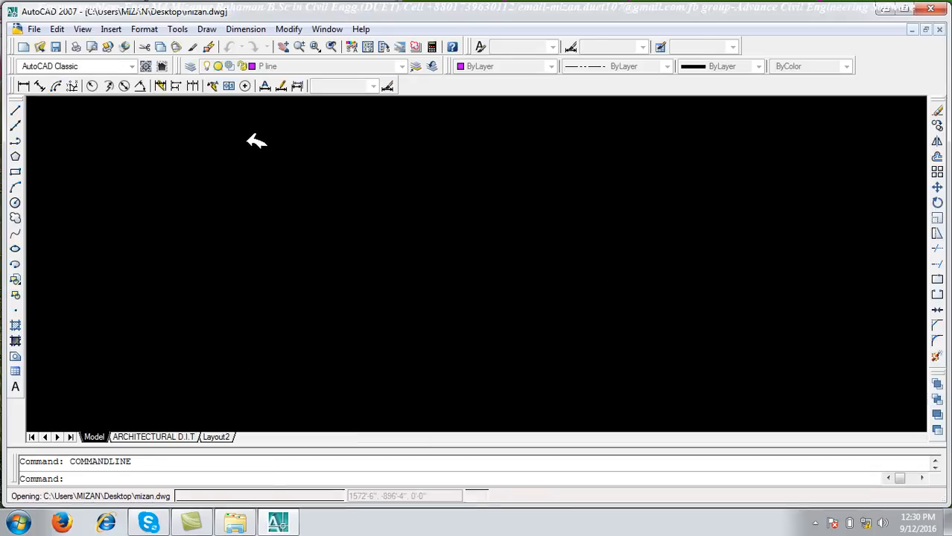
middle_drag(240, 297, 371, 222)
scroll(522, 288, down, 6)
scroll(325, 234, up, 5)
scroll(323, 224, up, 2)
scroll(324, 224, down, 7)
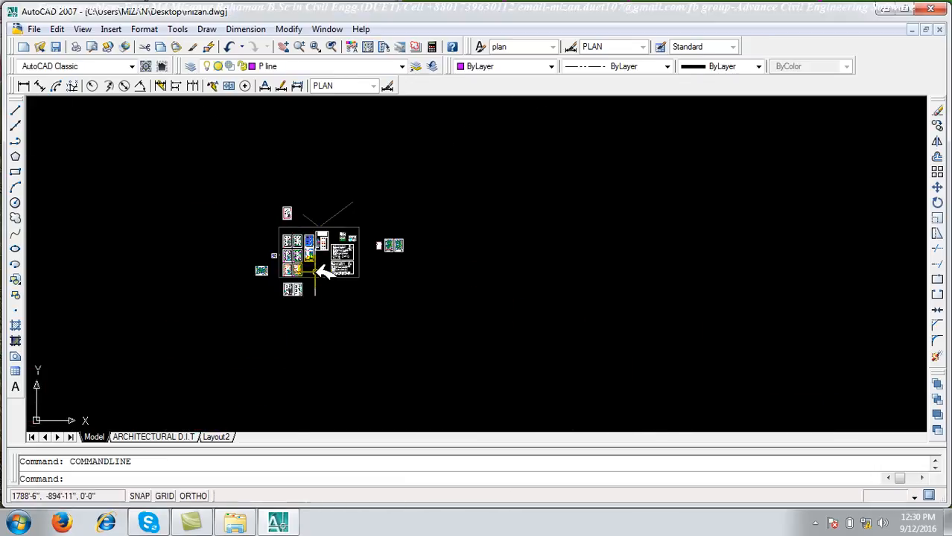
scroll(325, 270, up, 2)
mouse_move(320, 240)
middle_down()
mouse_move(329, 315)
mouse_move(425, 315)
middle_up()
scroll(674, 249, up, 3)
middle_drag(56, 220, 400, 280)
scroll(262, 227, down, 4)
scroll(262, 227, down, 2)
mouse_move(262, 228)
middle_down()
mouse_move(387, 240)
mouse_move(415, 233)
middle_up()
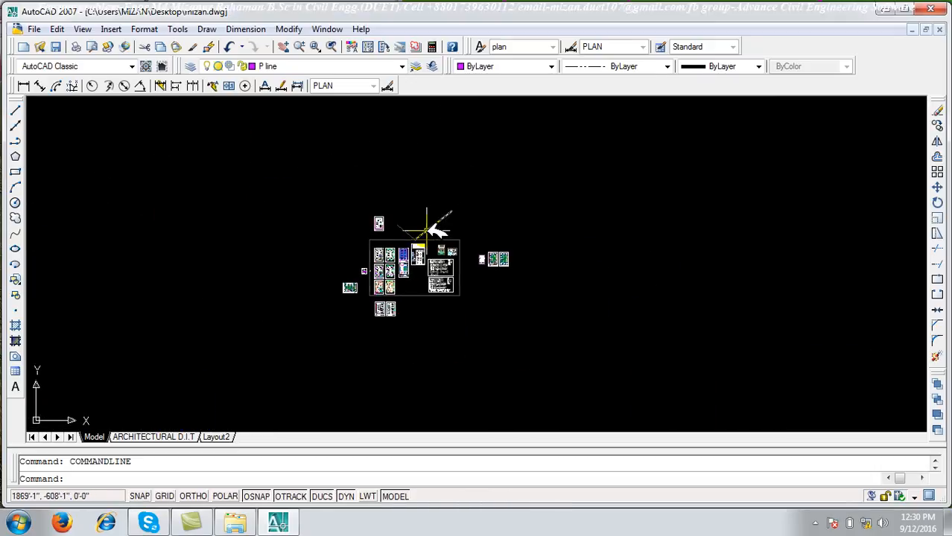
Close mizan.dwg and exit AutoCAD to the desktop
click(930, 8)
click(509, 292)
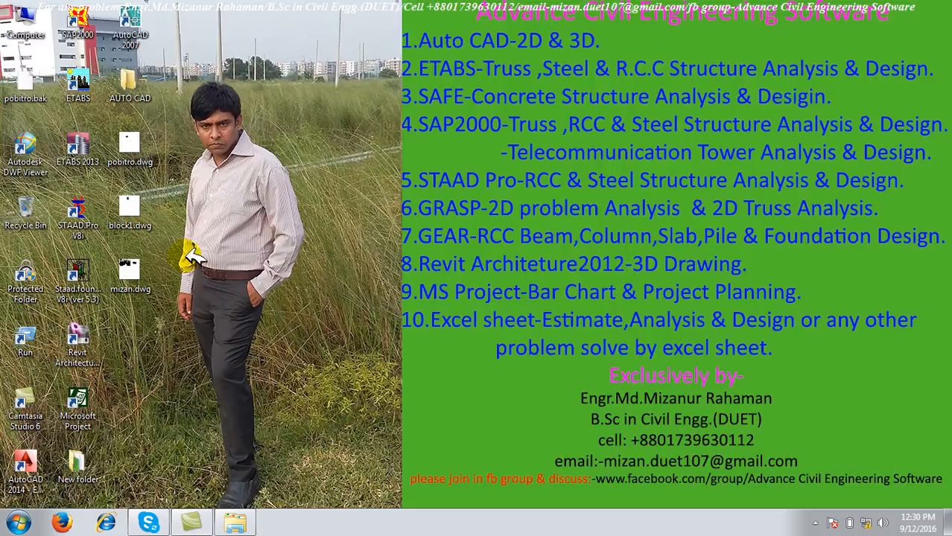
right_click(218, 91)
click(250, 160)
right_click(269, 174)
click(331, 250)
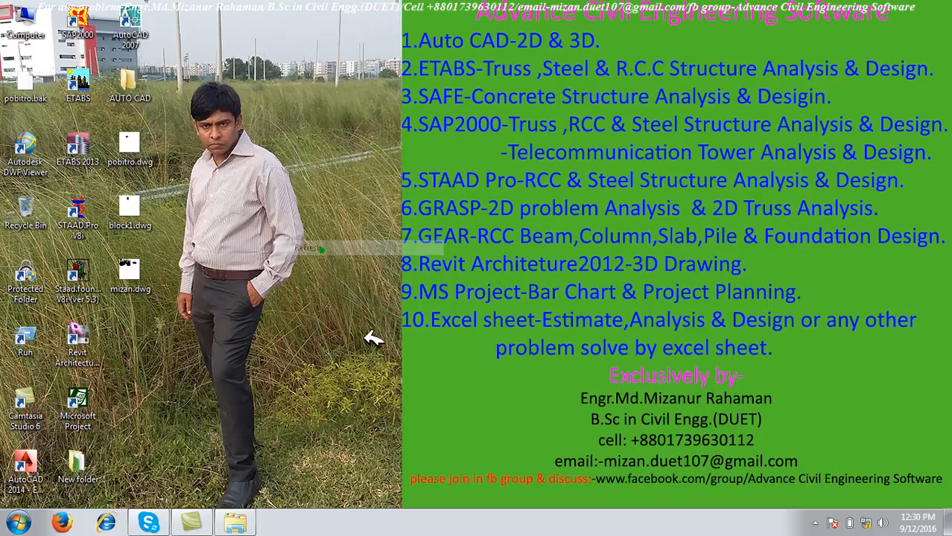
click(815, 524)
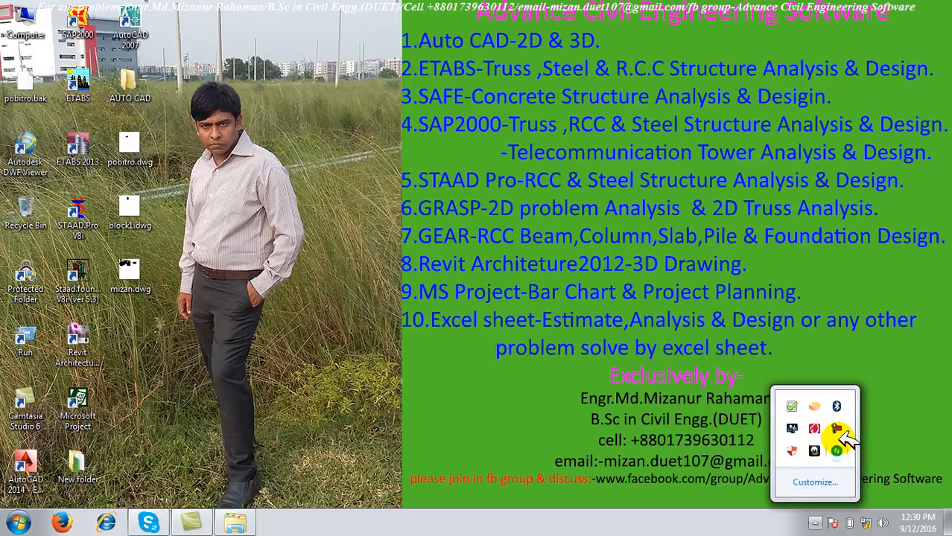